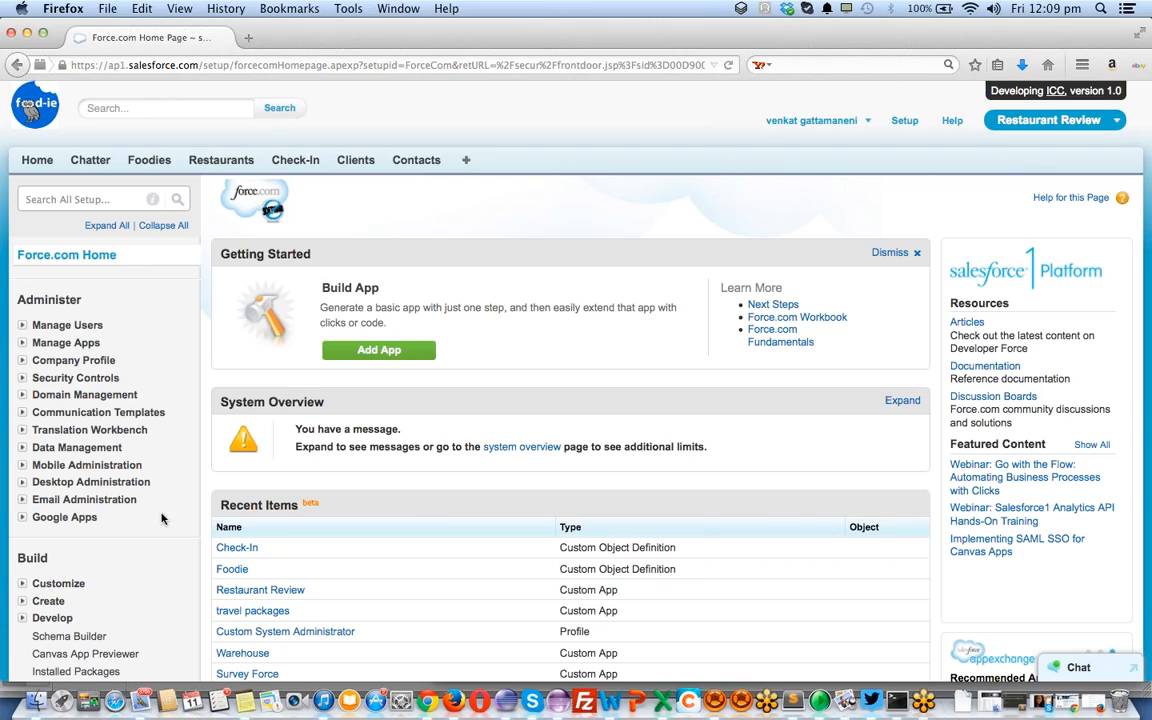
# Open the Rename Tabs and Labels page under Customize > Tab Names and Labels
pyautogui.click(22, 584)
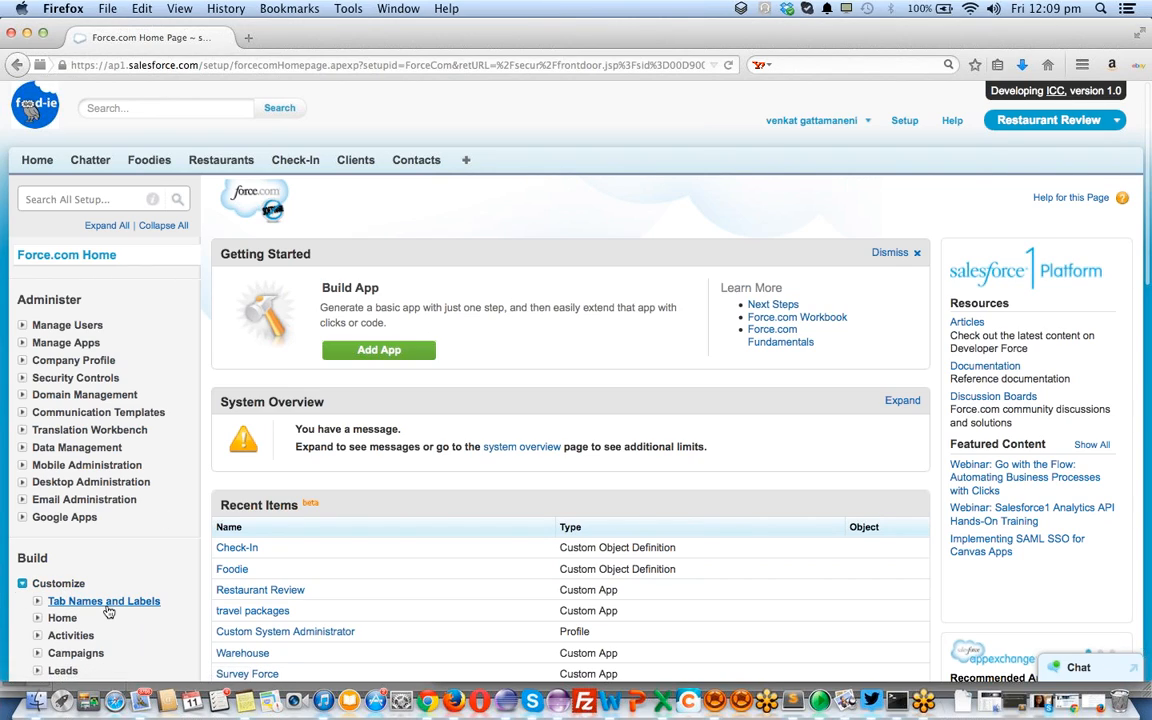
pyautogui.click(37, 601)
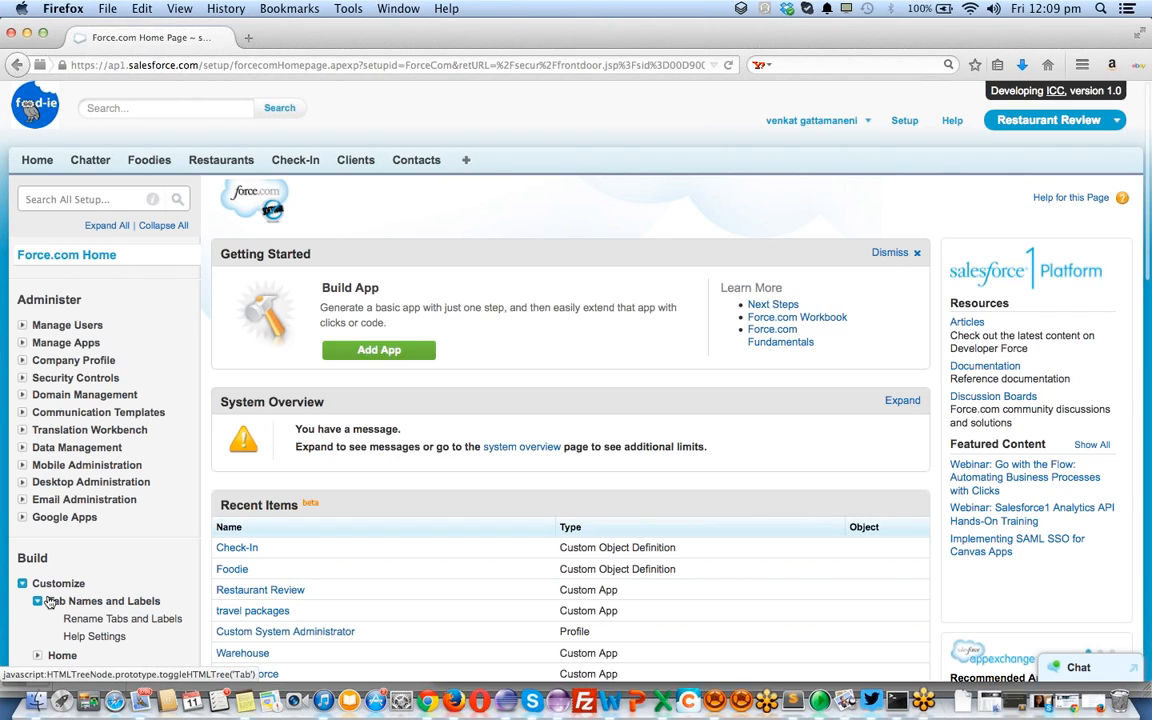
pyautogui.scroll(-2, 115, 572)
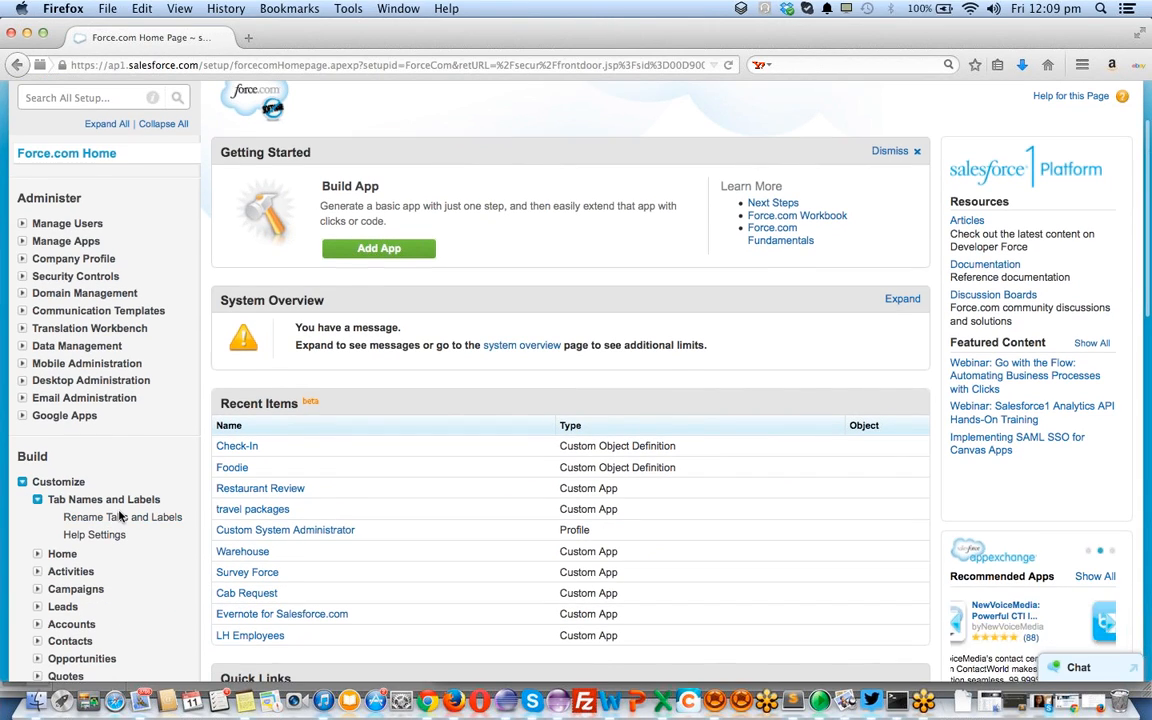
pyautogui.click(118, 518)
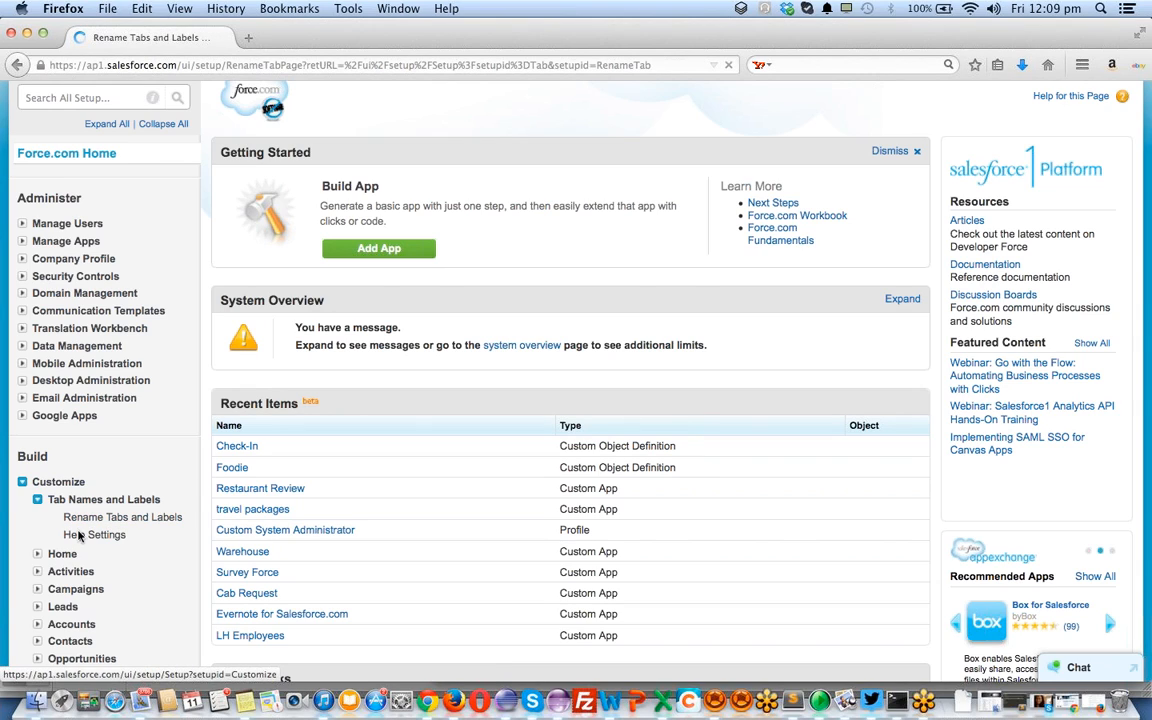
# Look through the renamed tabs list, then go to Help Settings
pyautogui.scroll(-6, 78, 498)
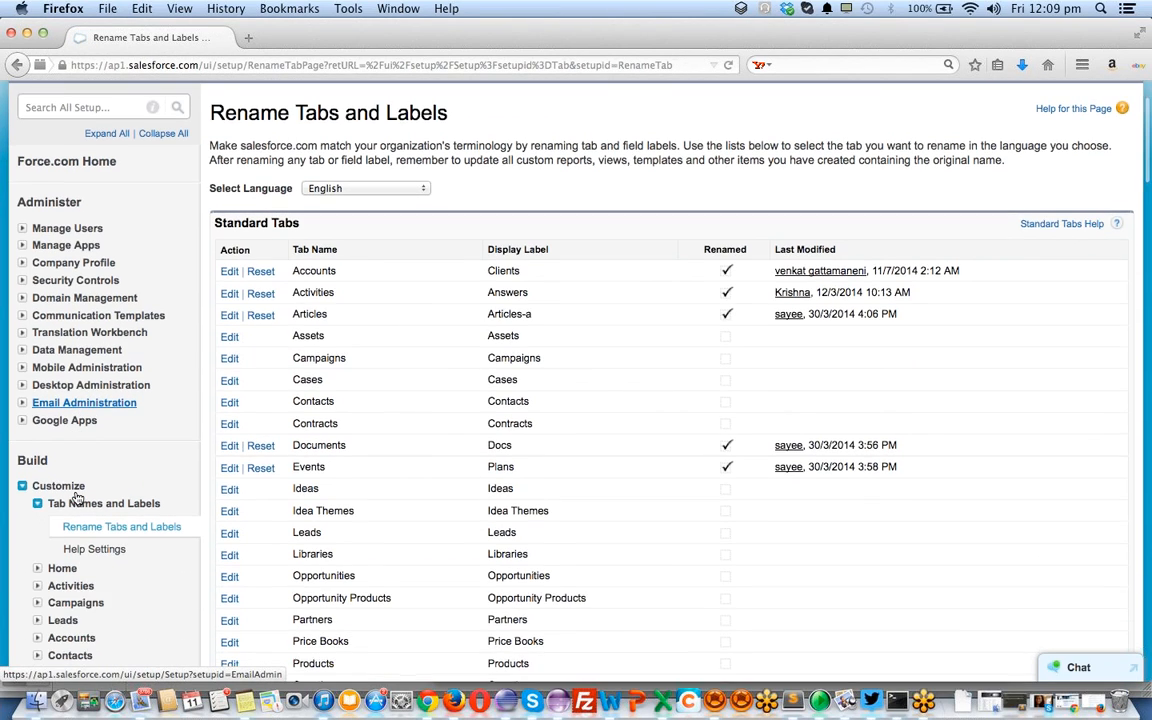
pyautogui.scroll(-20, 75, 497)
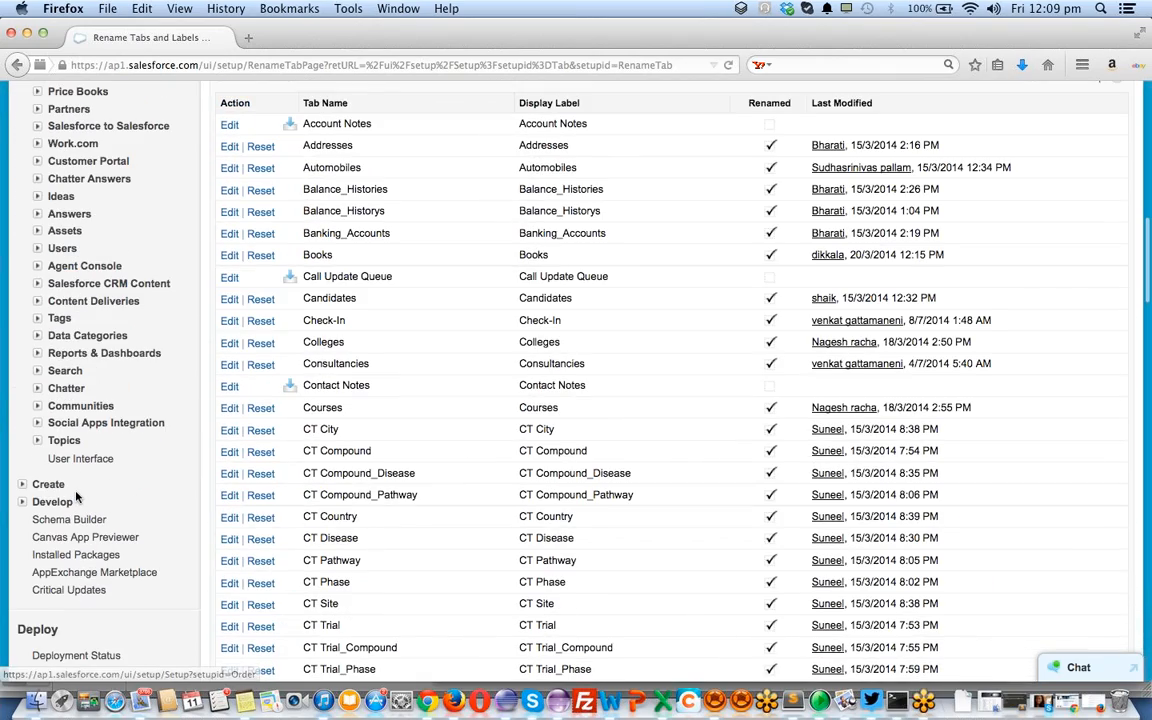
pyautogui.scroll(-5, 76, 497)
pyautogui.scroll(20, 76, 497)
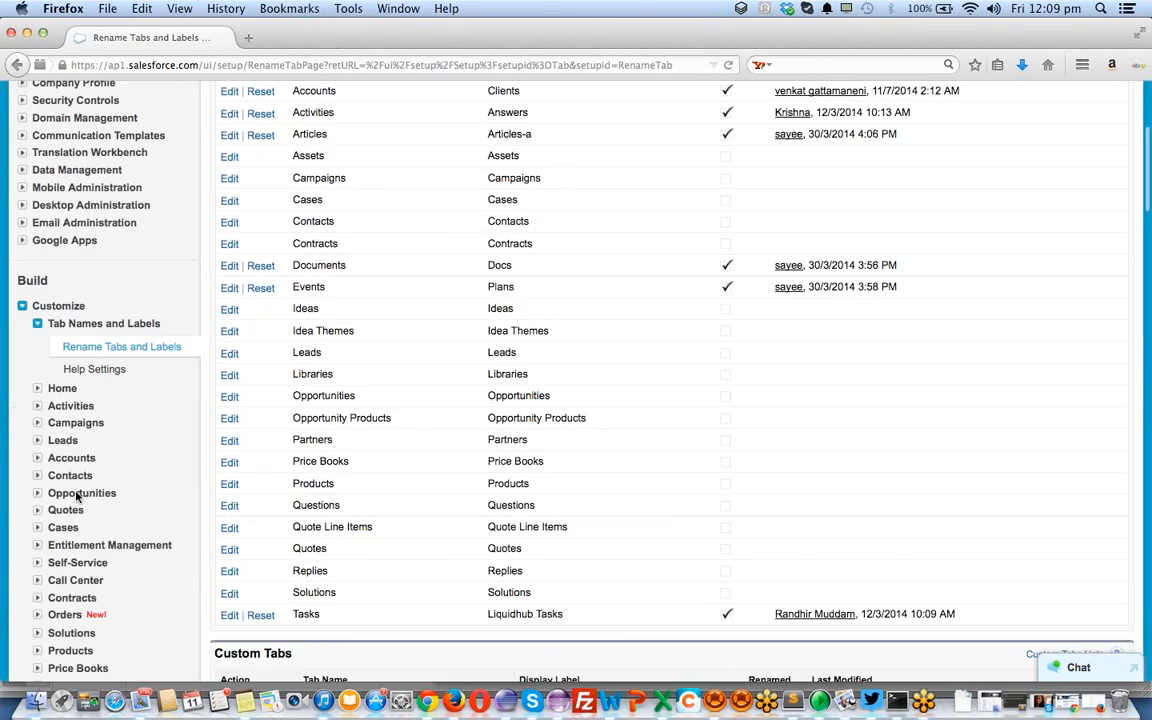
pyautogui.scroll(-2, 77, 498)
pyautogui.scroll(-1, 77, 498)
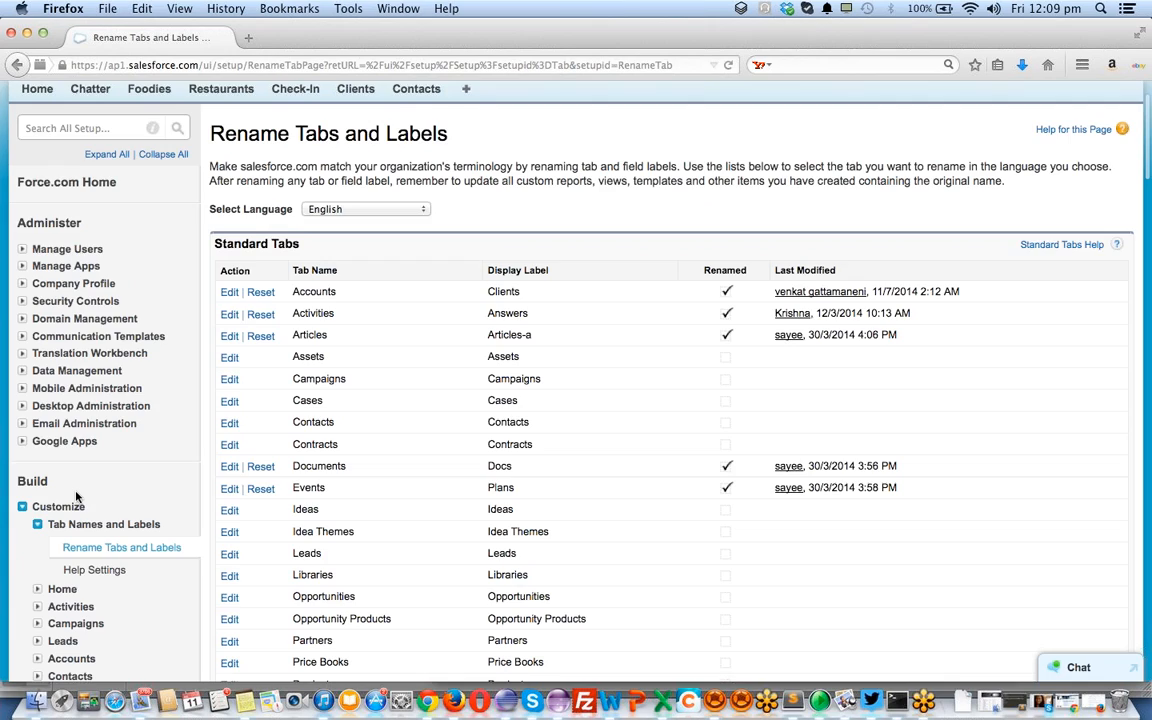
pyautogui.scroll(-3, 77, 497)
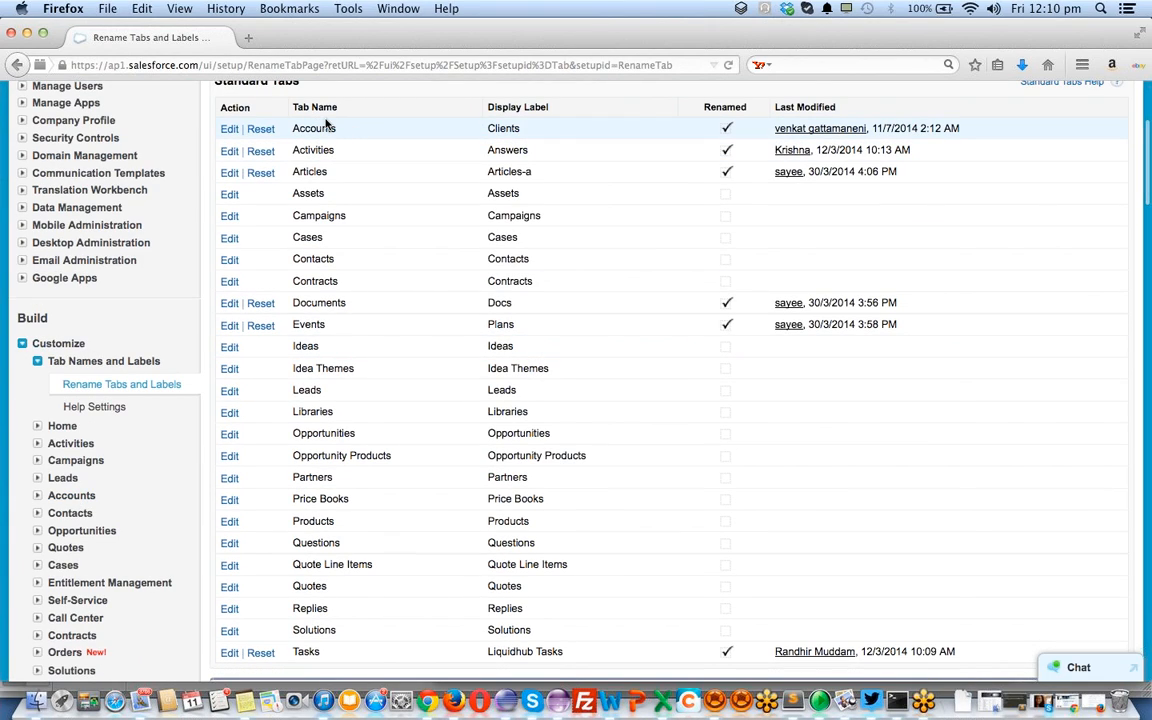
pyautogui.scroll(1, 325, 122)
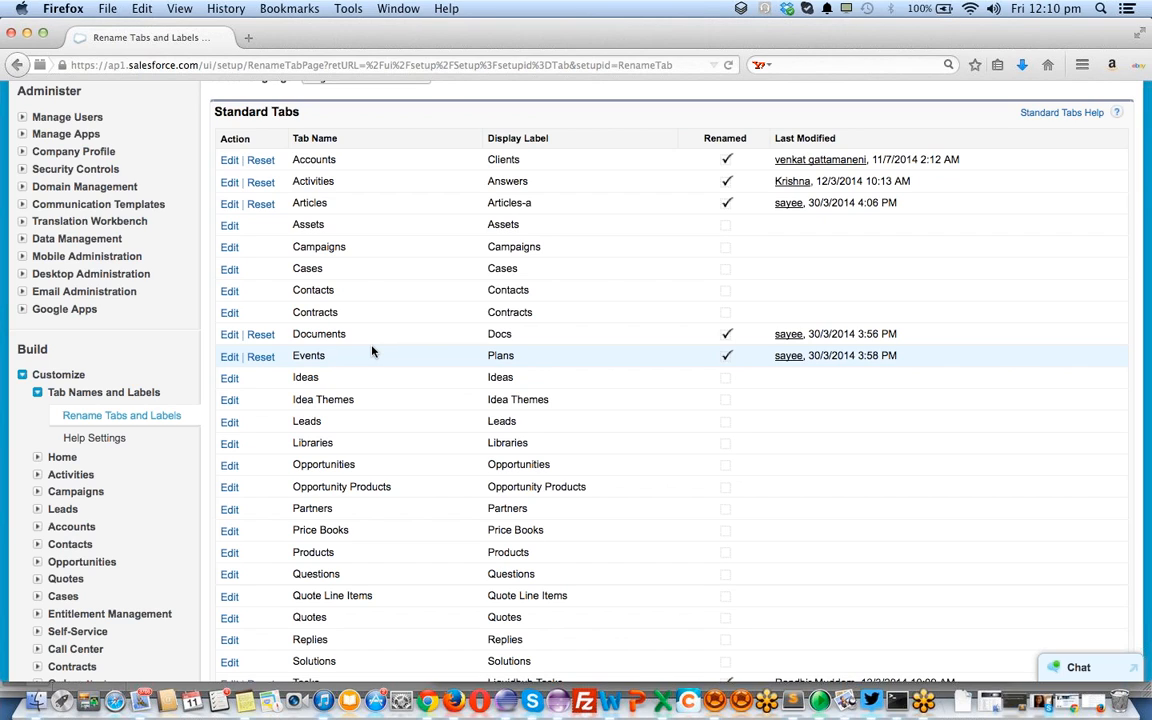
pyautogui.scroll(-10, 371, 350)
pyautogui.scroll(-2, 300, 143)
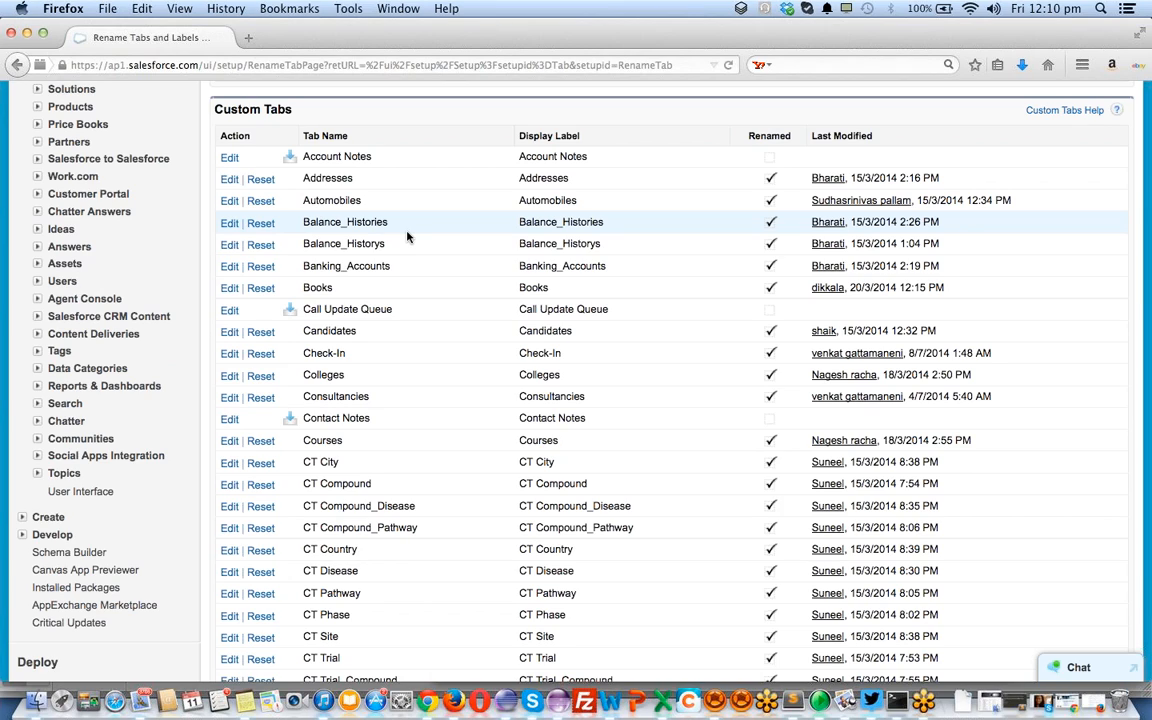
pyautogui.scroll(15, 407, 236)
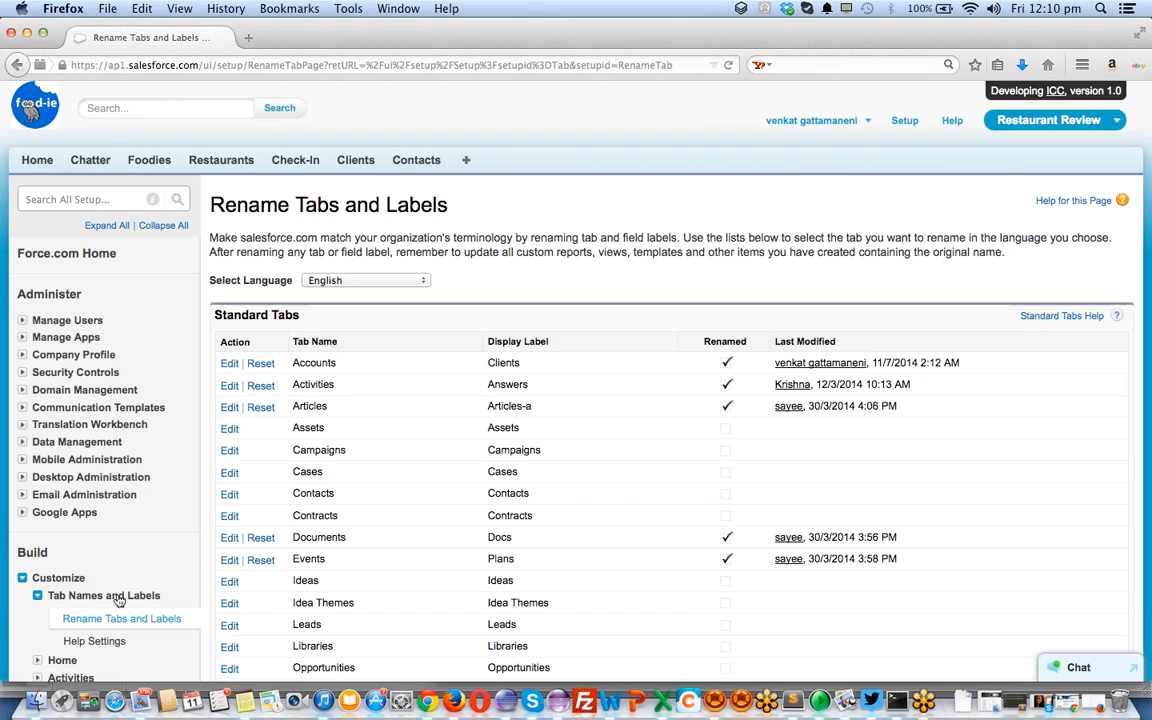
pyautogui.click(93, 642)
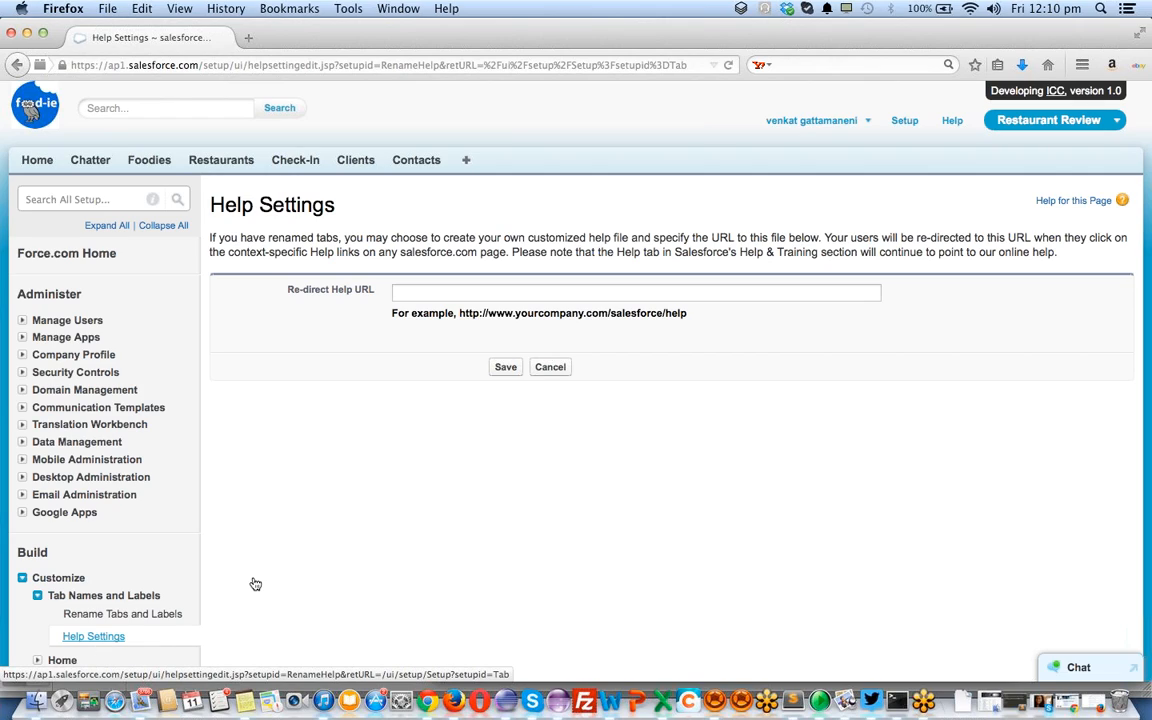
# Check GoToMeeting, then reopen Rename Tabs and Labels in the browser
pyautogui.click(1144, 236)
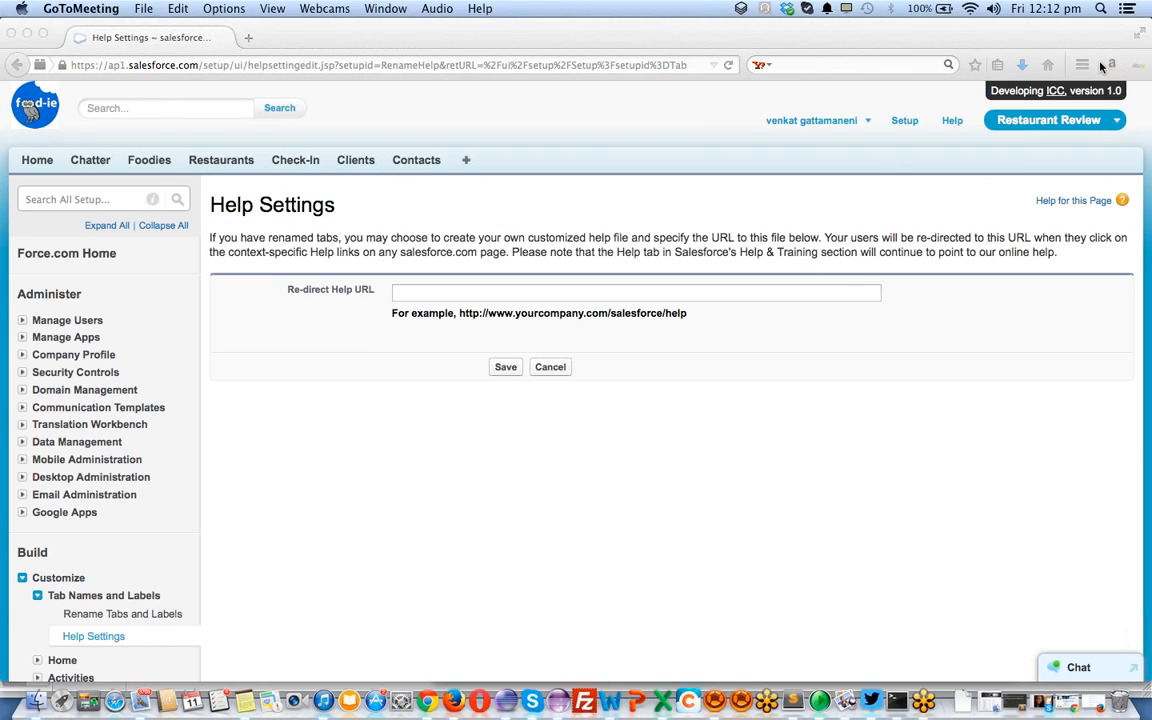
pyautogui.click(106, 618)
pyautogui.click(106, 618)
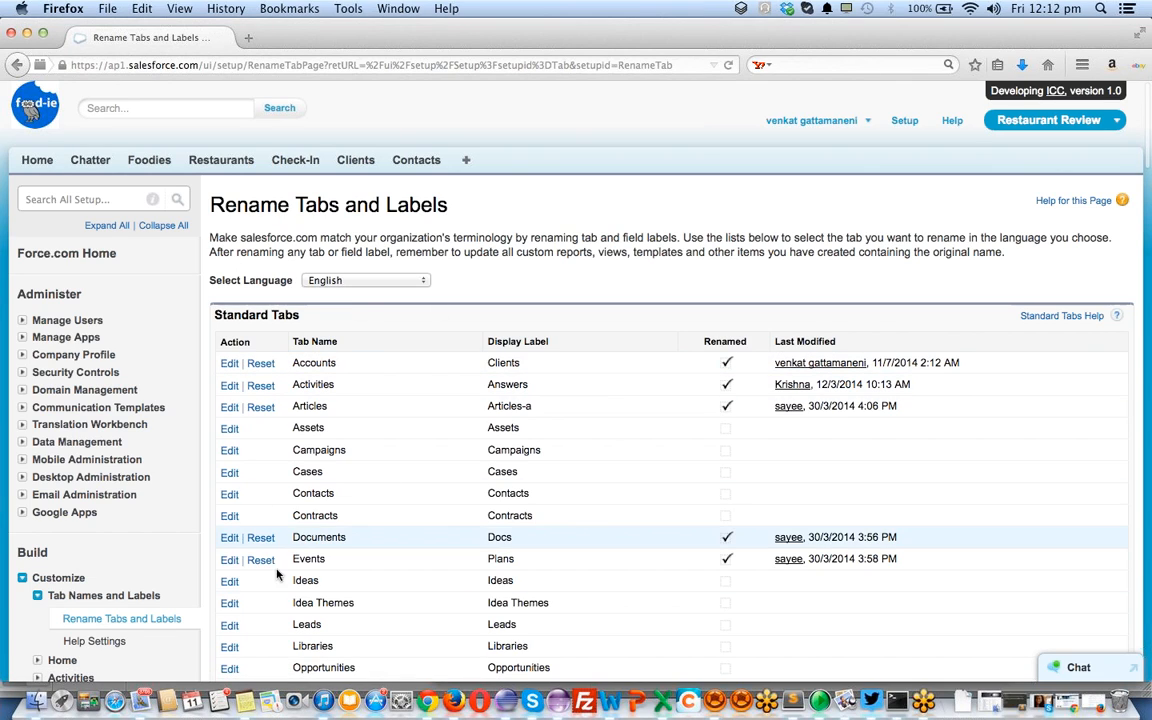
# Review the Standard Tabs and Custom Tabs lists, then reopen Help Settings
pyautogui.scroll(-10, 295, 583)
pyautogui.scroll(3, 295, 585)
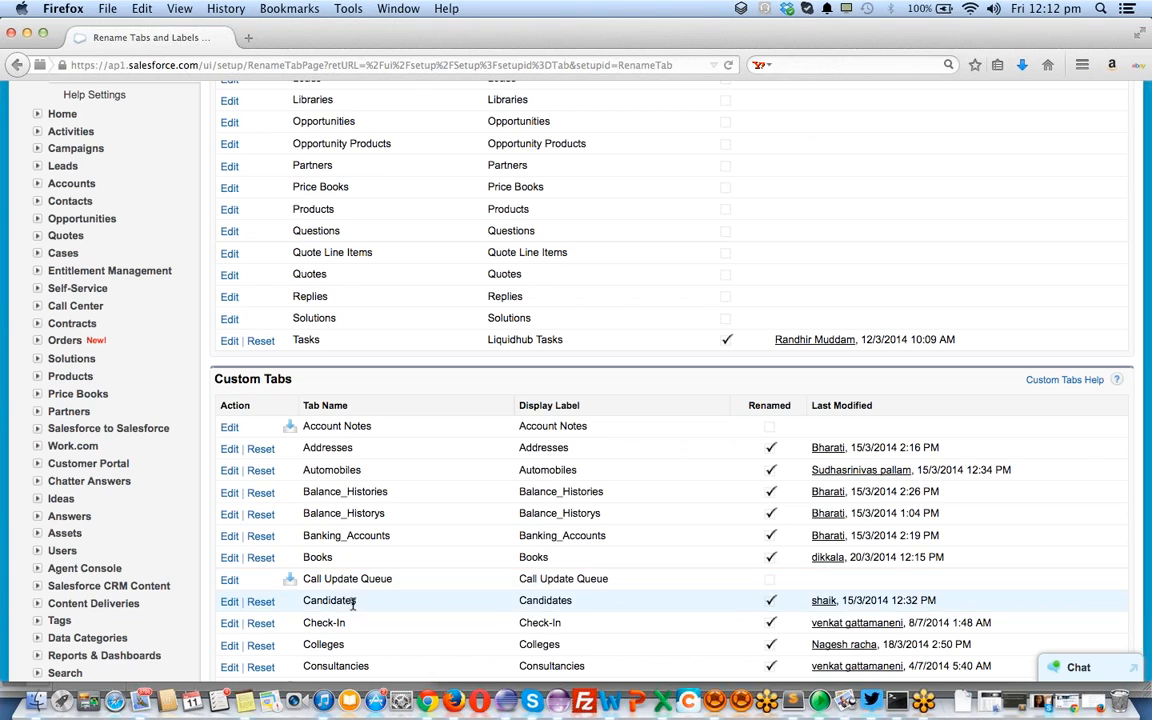
pyautogui.scroll(-6, 445, 540)
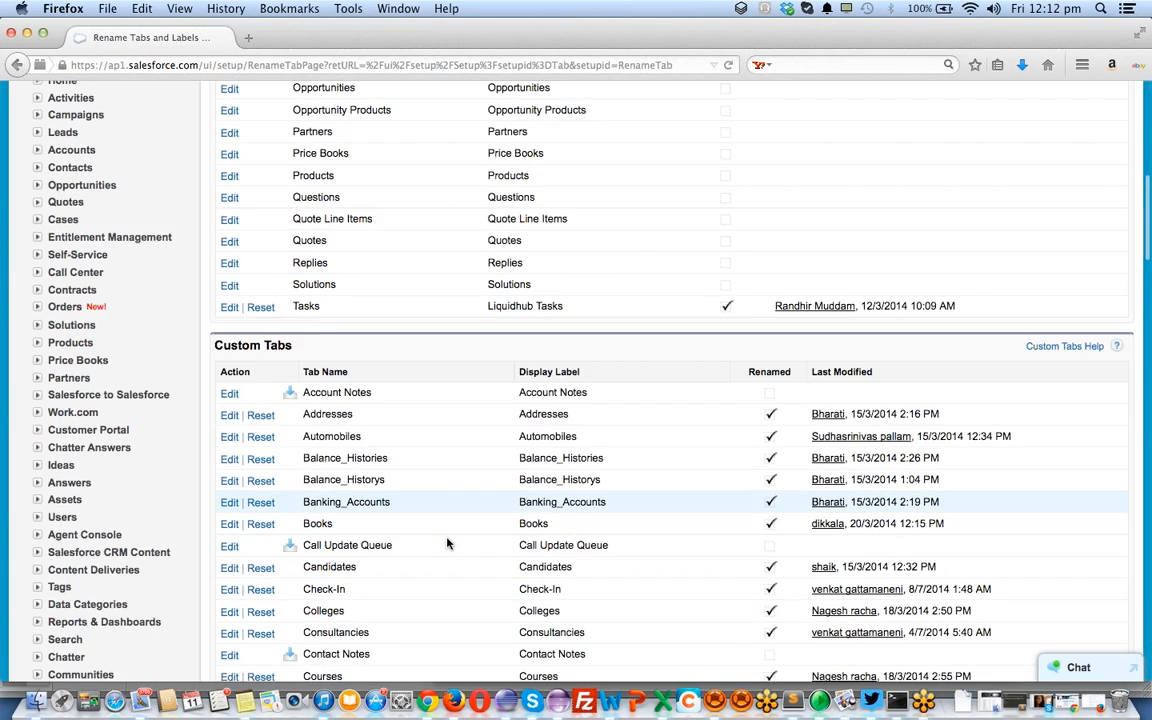
pyautogui.scroll(-5, 418, 513)
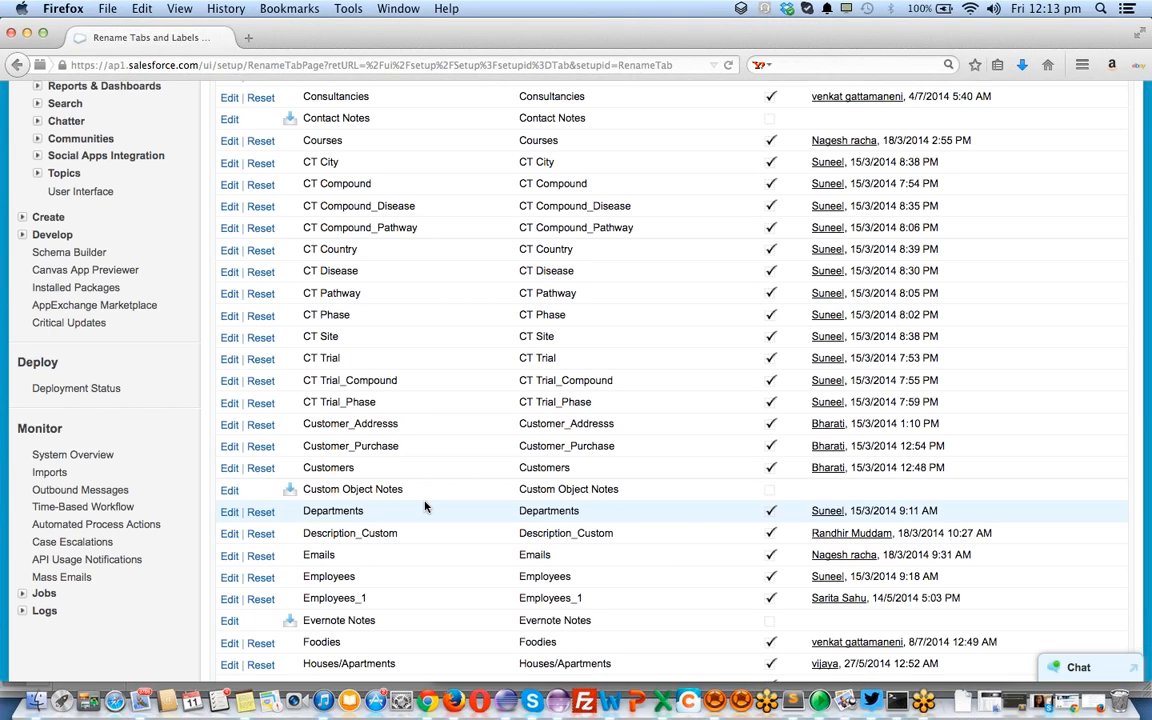
pyautogui.scroll(15, 424, 507)
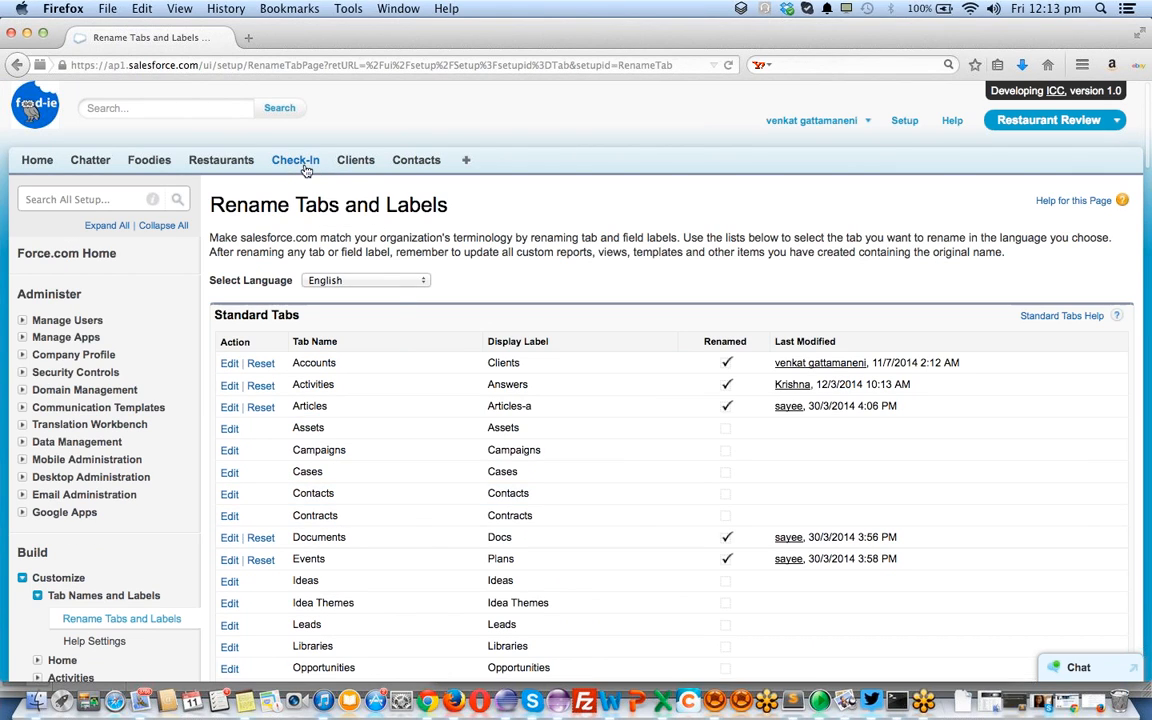
pyautogui.scroll(-4, 200, 436)
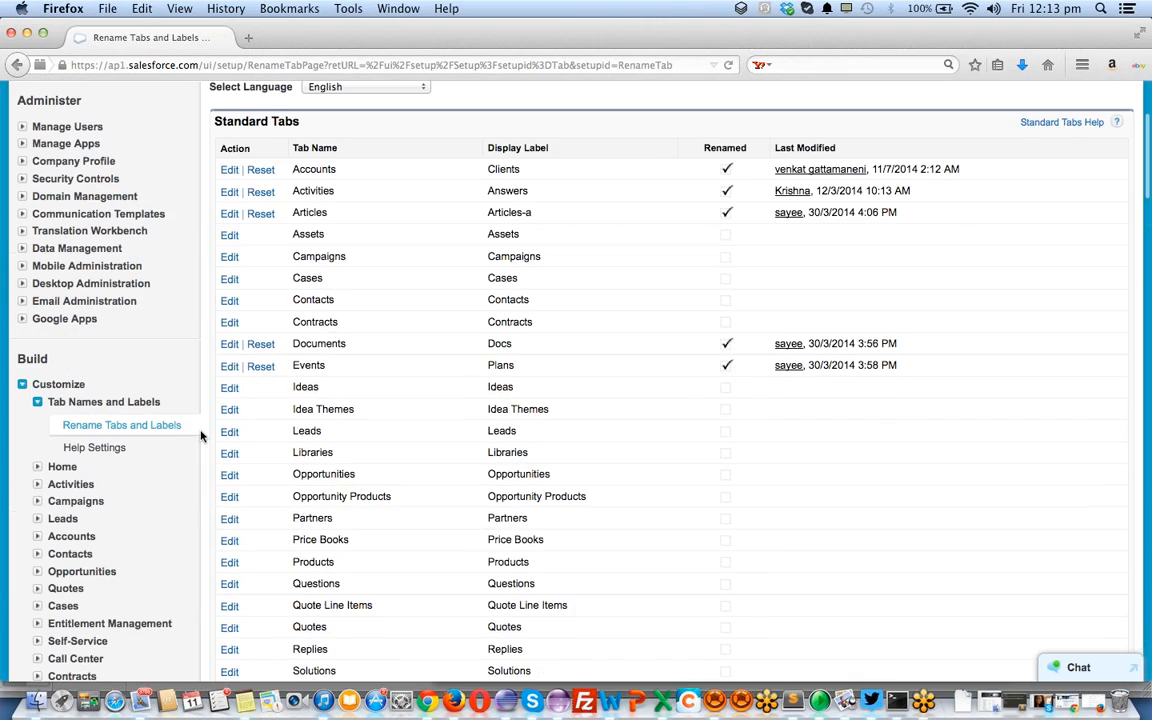
pyautogui.click(100, 447)
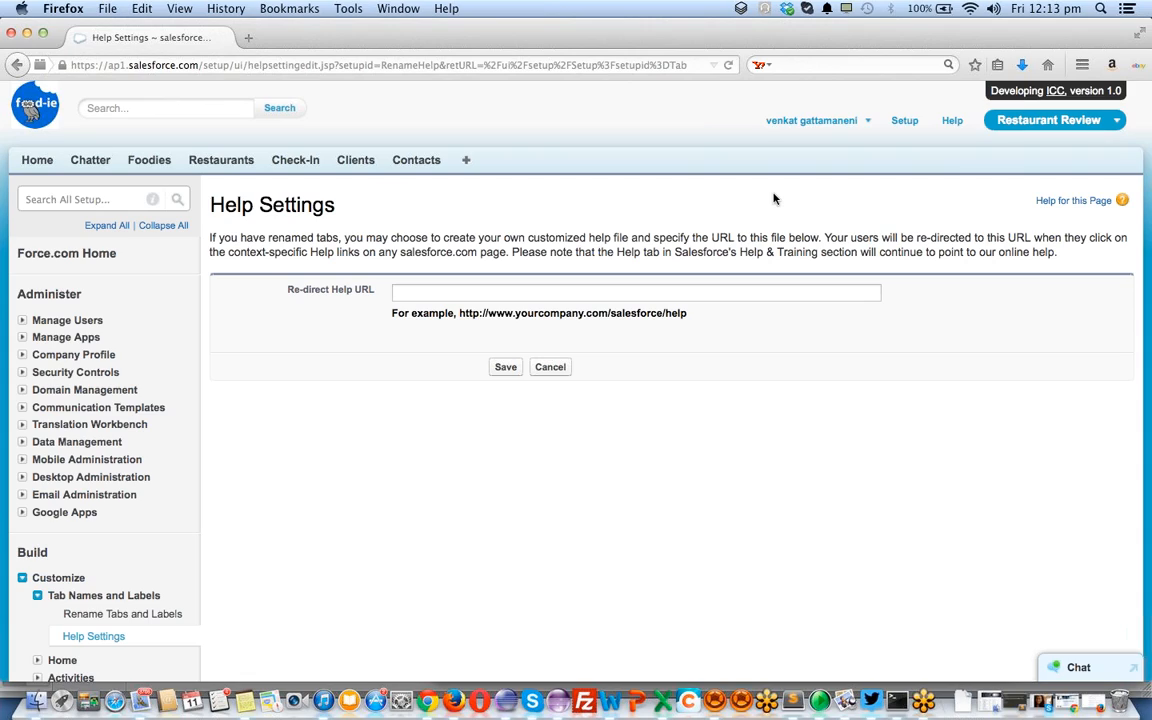
# Leave the Re-direct Help URL blank, expand Customize > Home, and load Home in a new tab
pyautogui.click(424, 292)
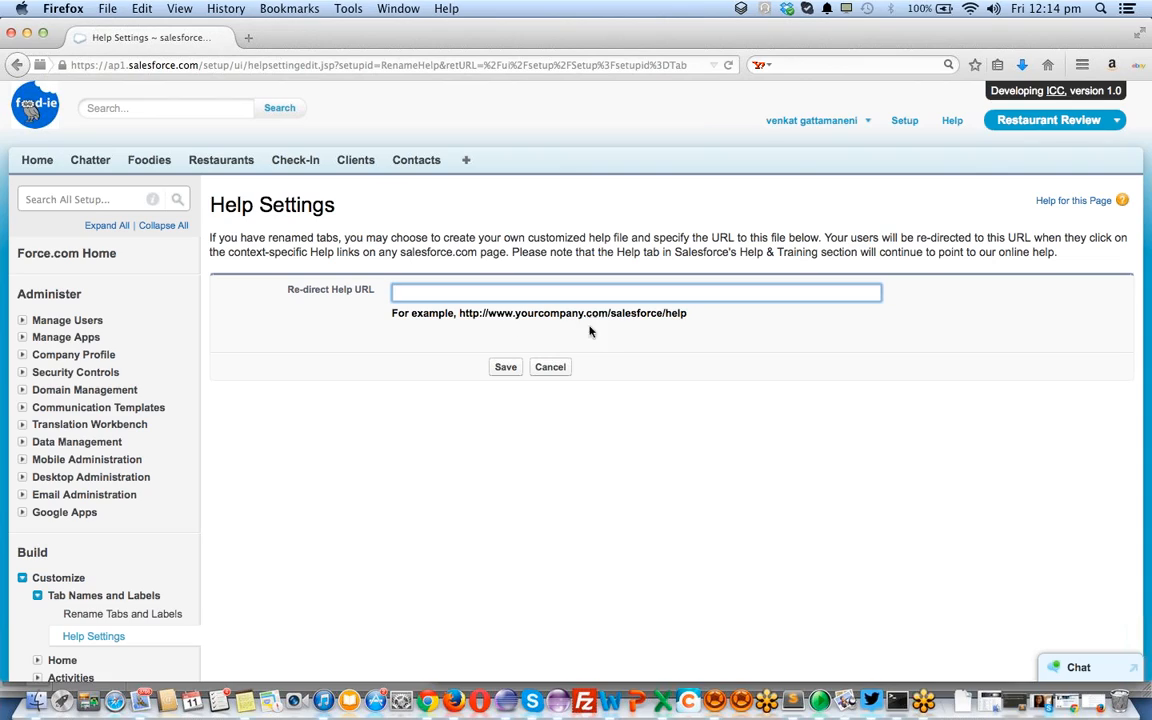
pyautogui.click(598, 292)
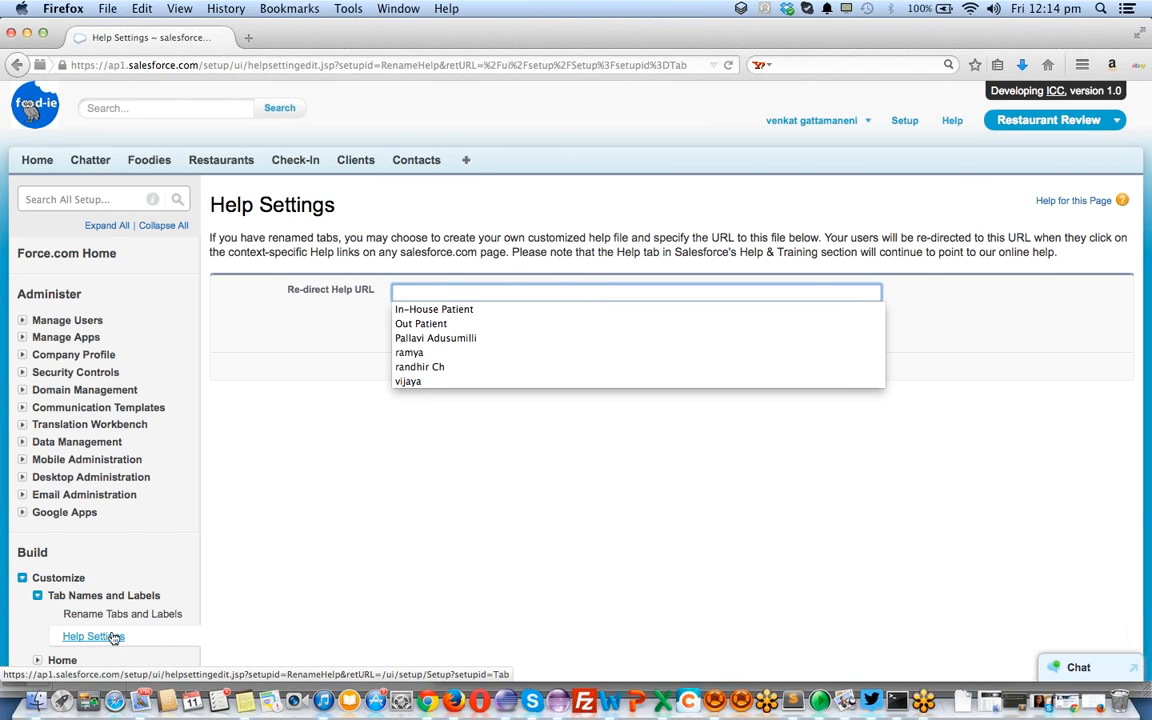
pyautogui.scroll(-3, 341, 509)
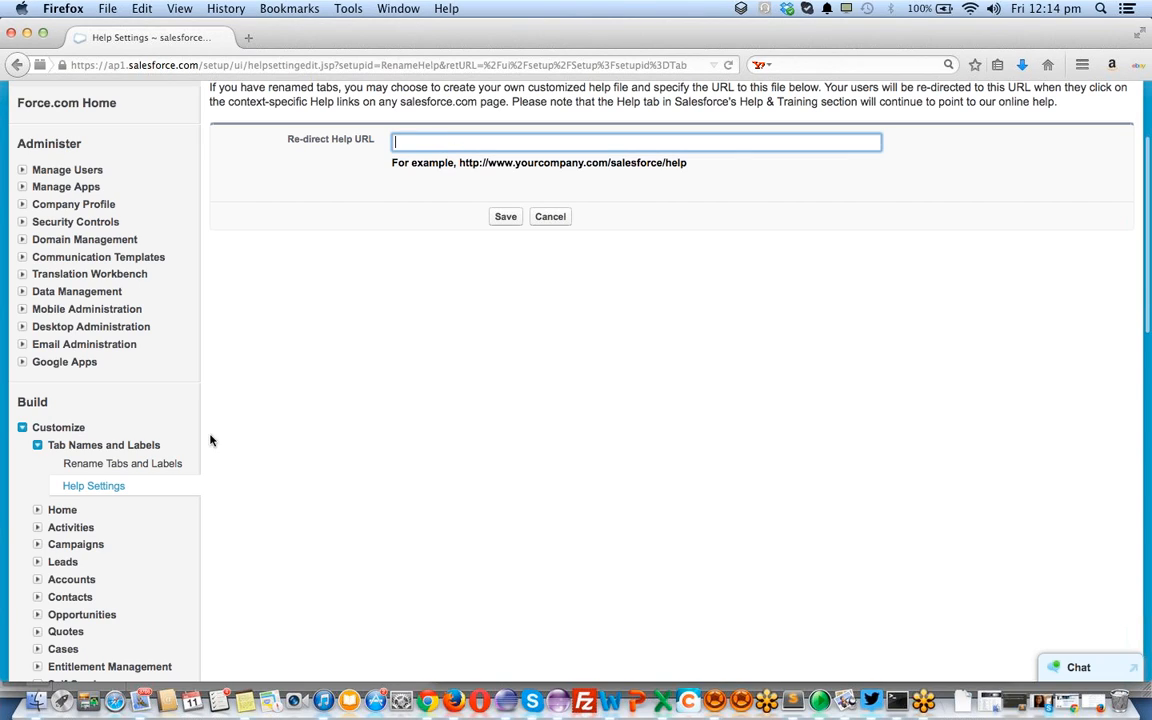
pyautogui.click(38, 510)
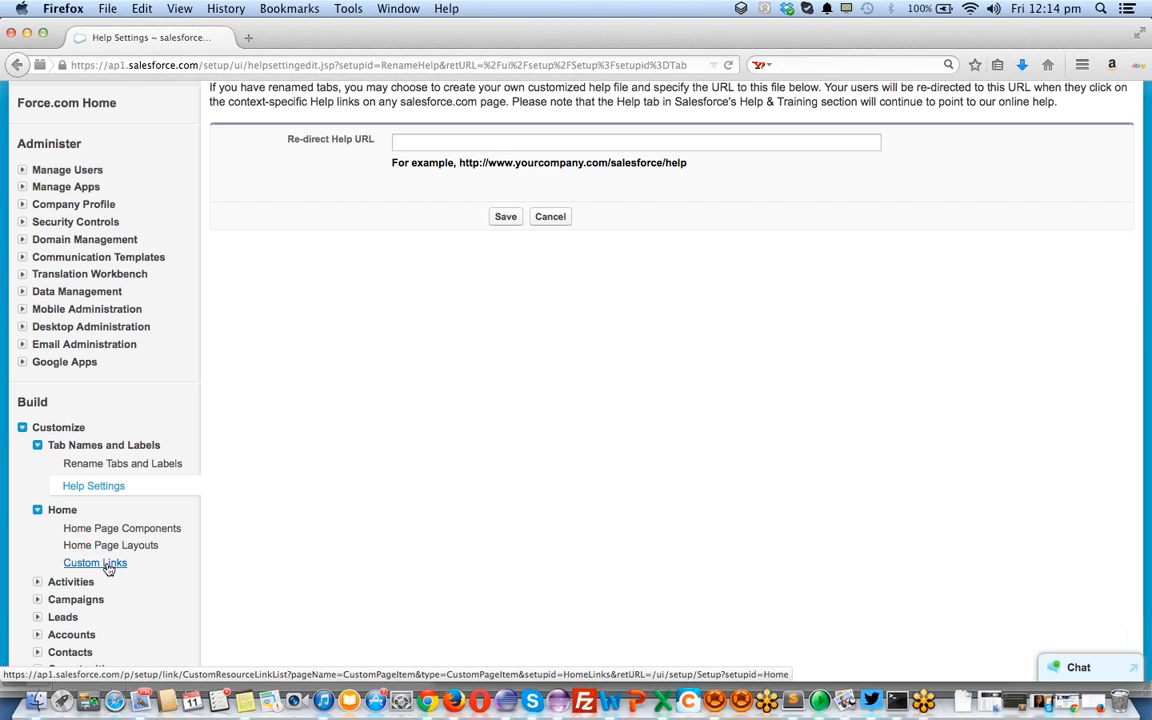
pyautogui.scroll(3, 107, 569)
pyautogui.keyDown('super'); pyautogui.click(38, 161); pyautogui.keyUp('super')
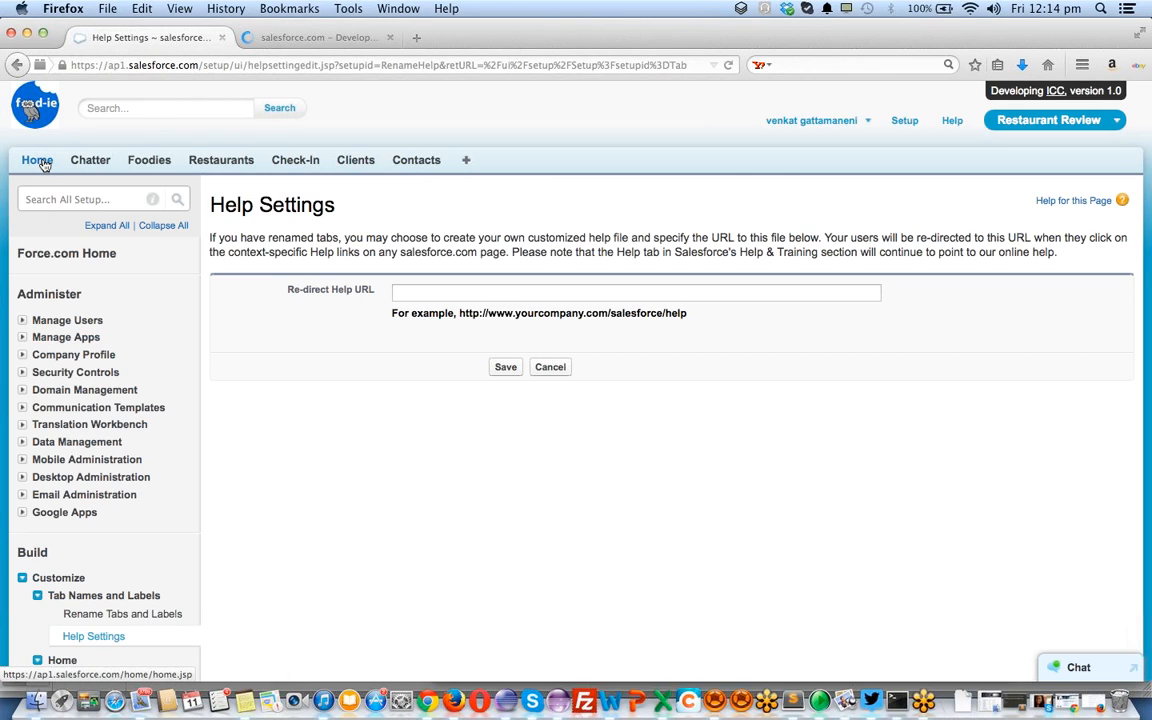
# Look over the Home page's create-new list, then return to the Help Settings tab
pyautogui.click(313, 38)
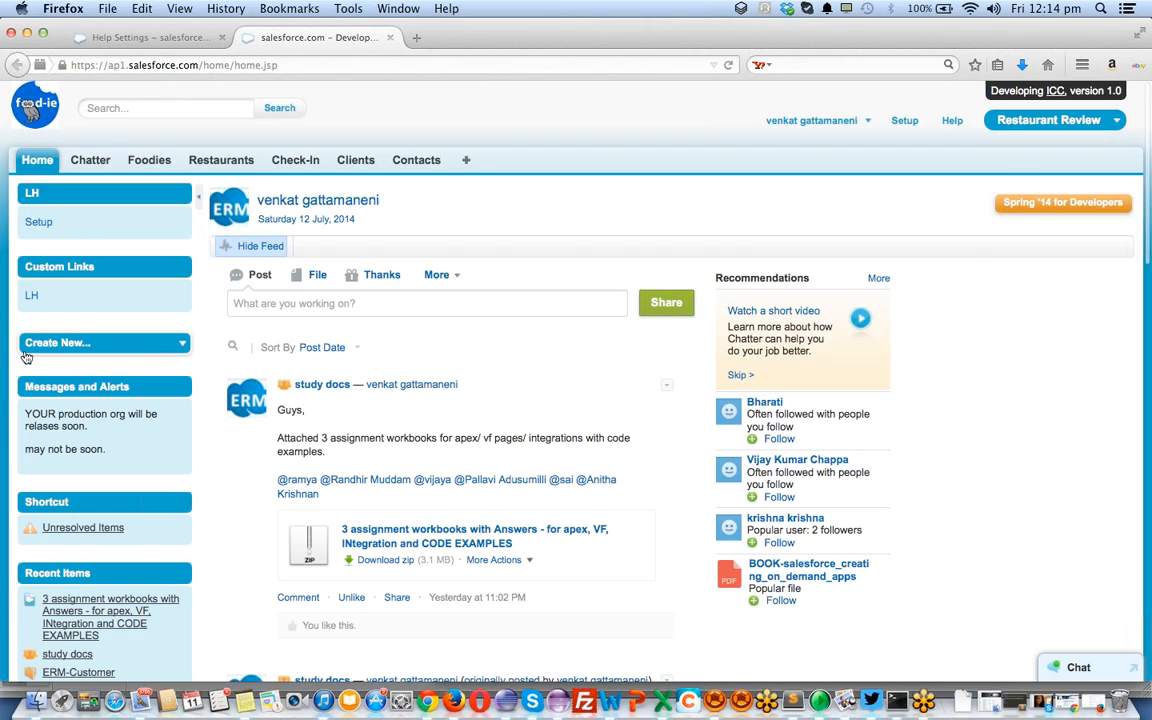
pyautogui.click(73, 345)
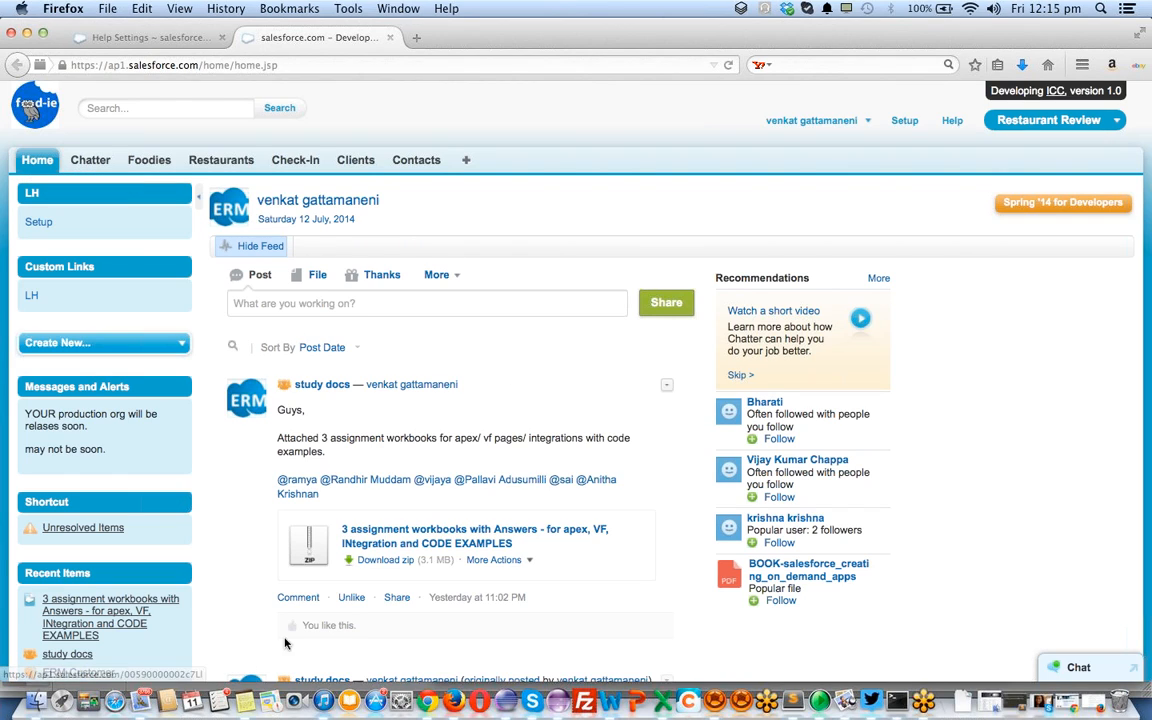
pyautogui.scroll(-10, 700, 435)
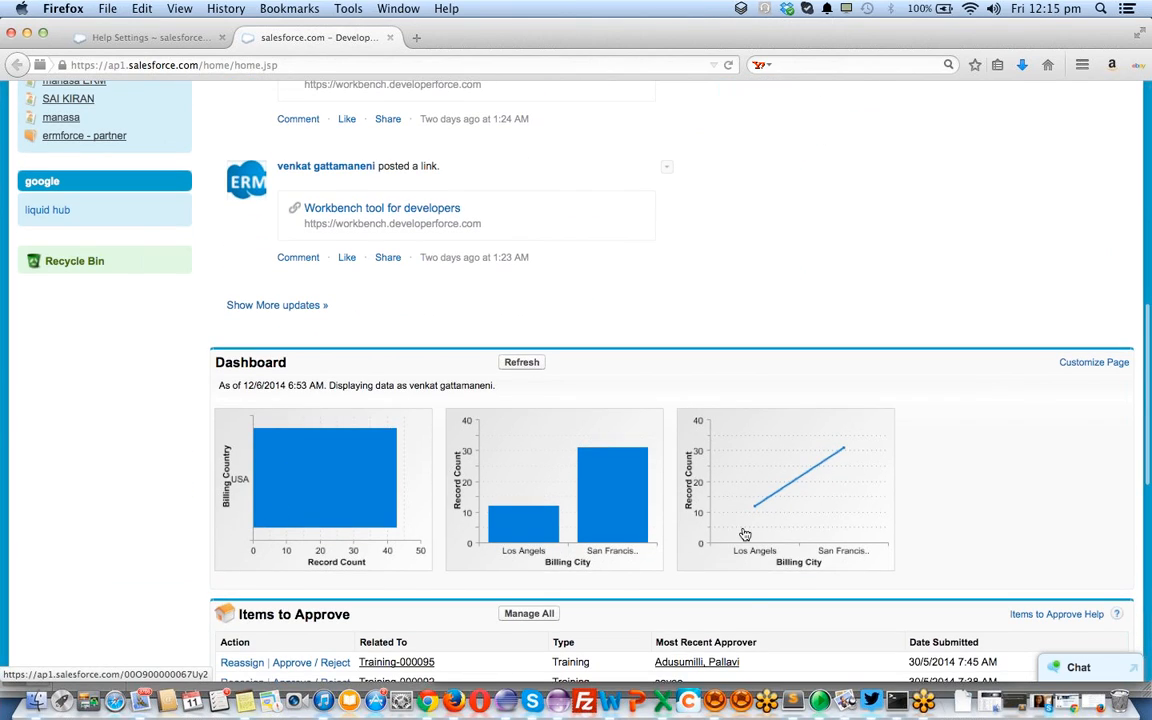
pyautogui.scroll(-3, 575, 510)
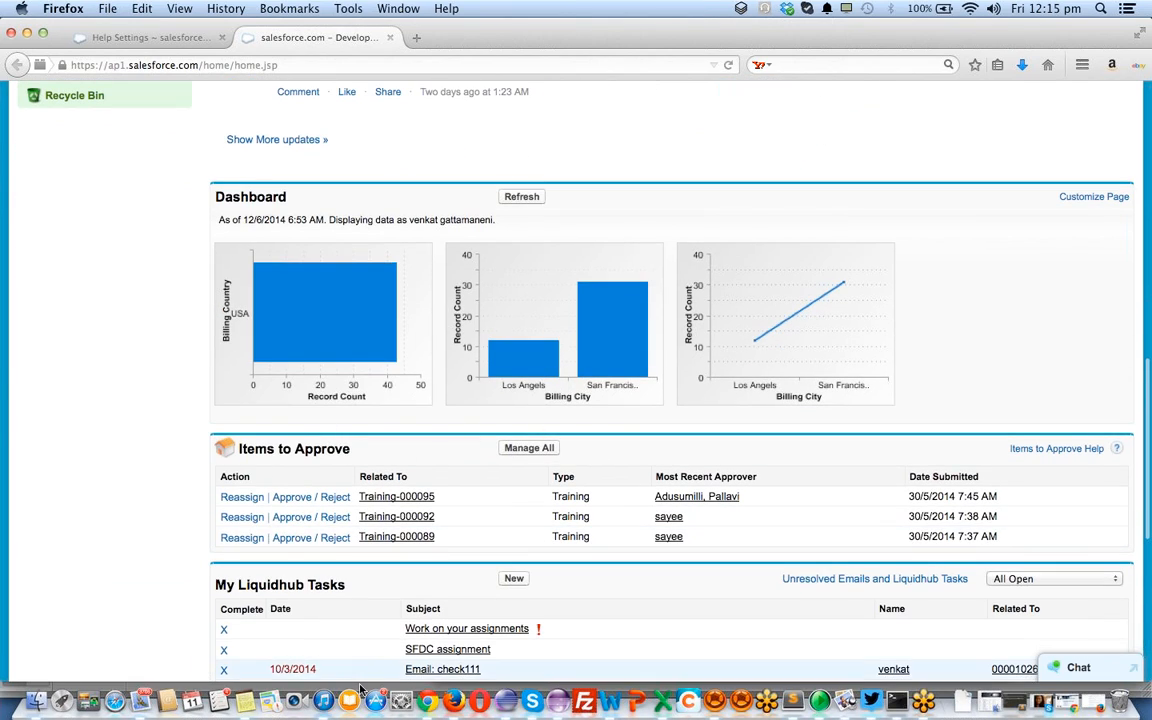
pyautogui.click(170, 38)
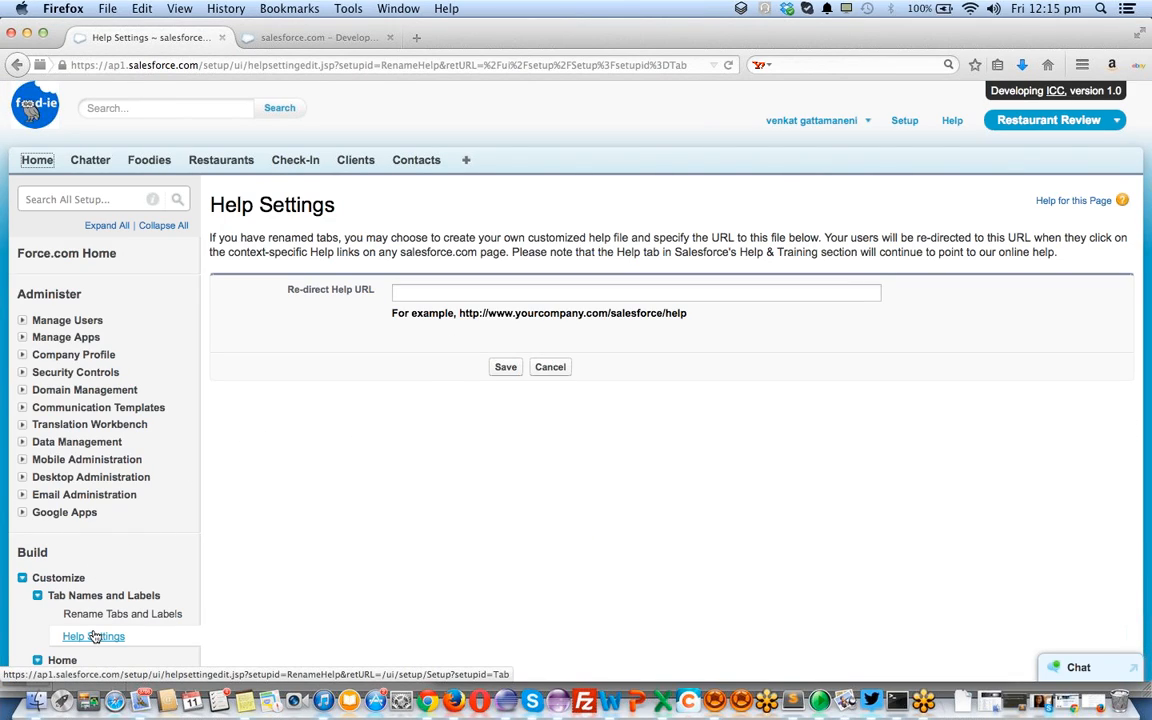
# Start a new custom component from the Home Page Components list
pyautogui.scroll(-5, 115, 510)
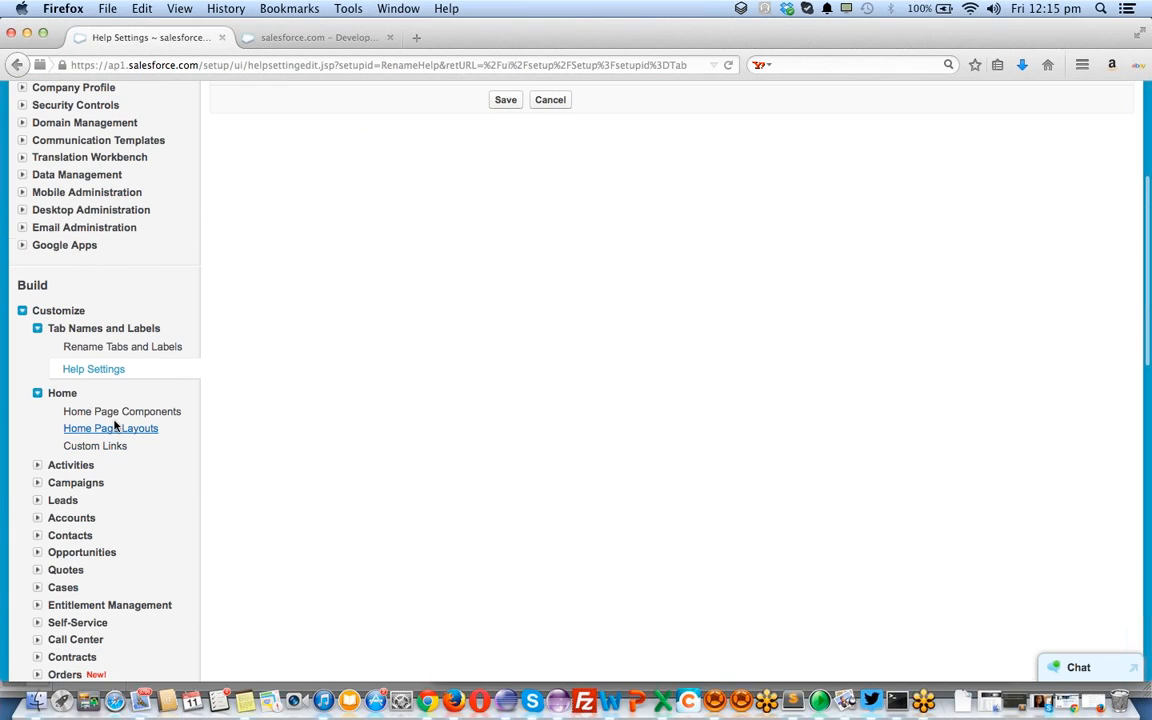
pyautogui.click(113, 415)
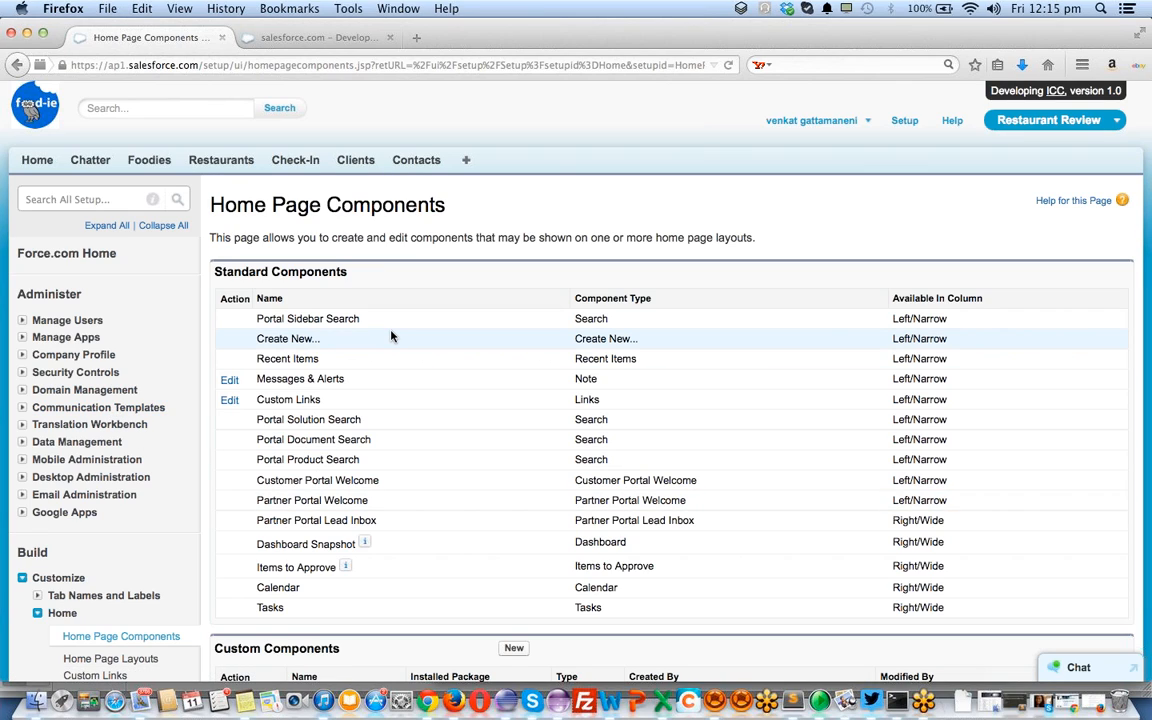
pyautogui.scroll(-5, 391, 336)
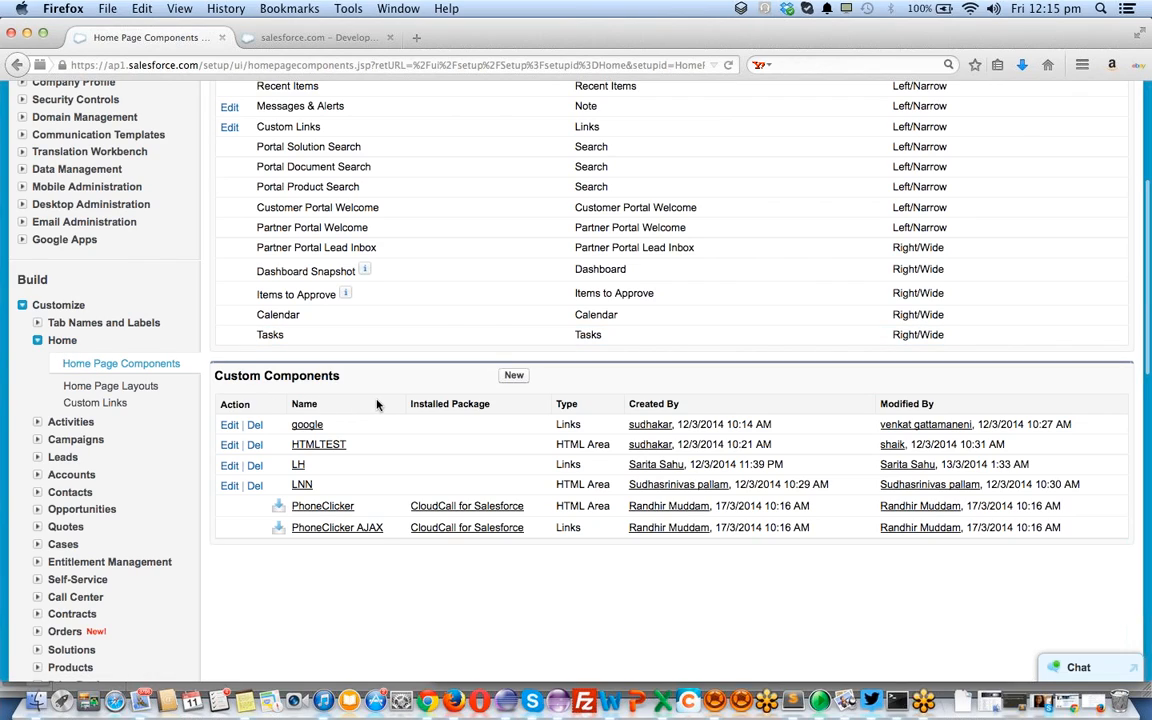
pyautogui.click(514, 376)
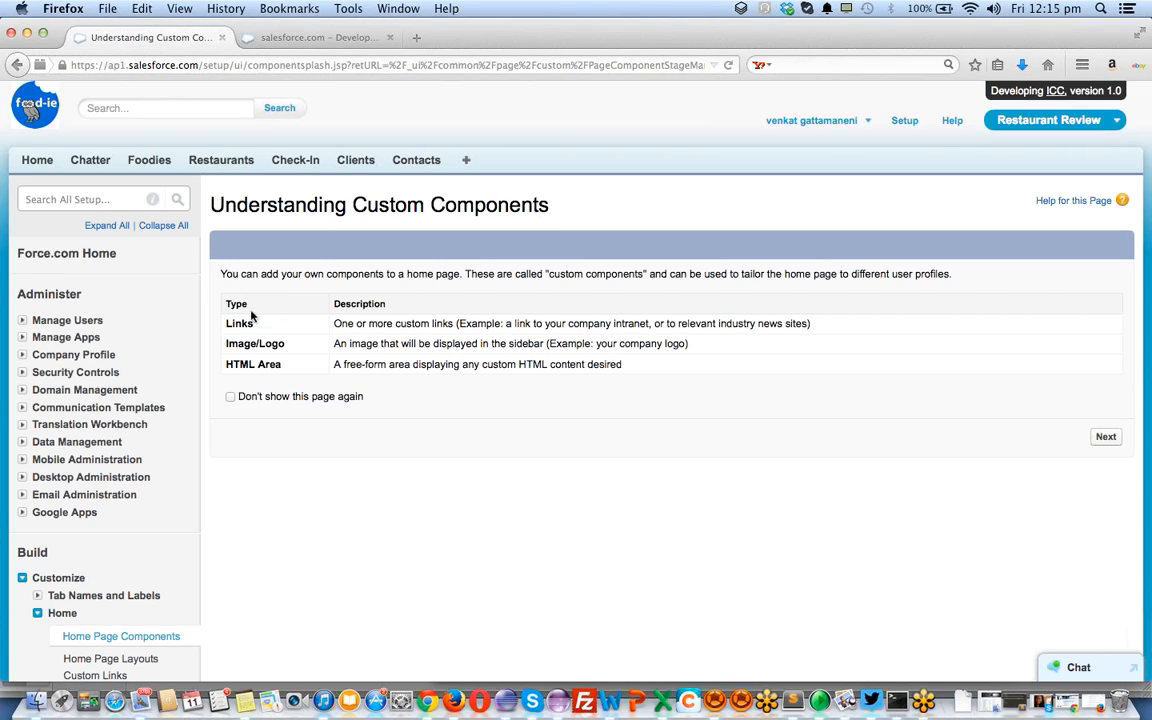
# Test the LH custom link, confirm it opens Google, then return to the components overview
pyautogui.click(320, 38)
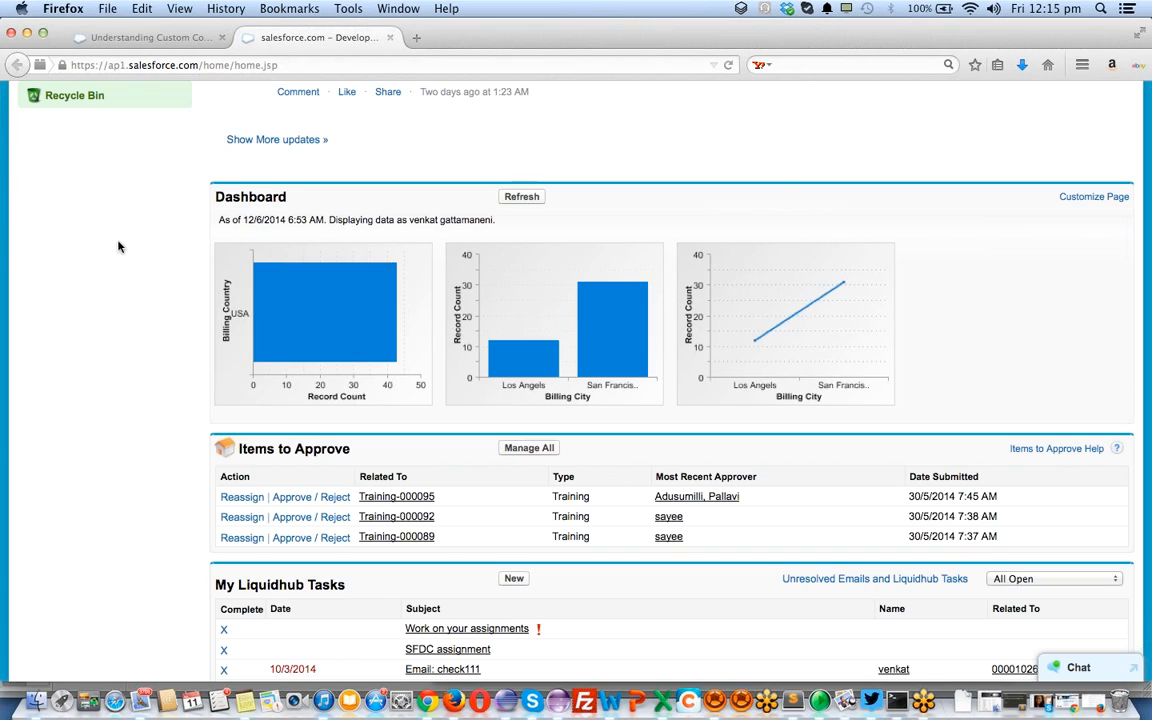
pyautogui.scroll(10, 130, 262)
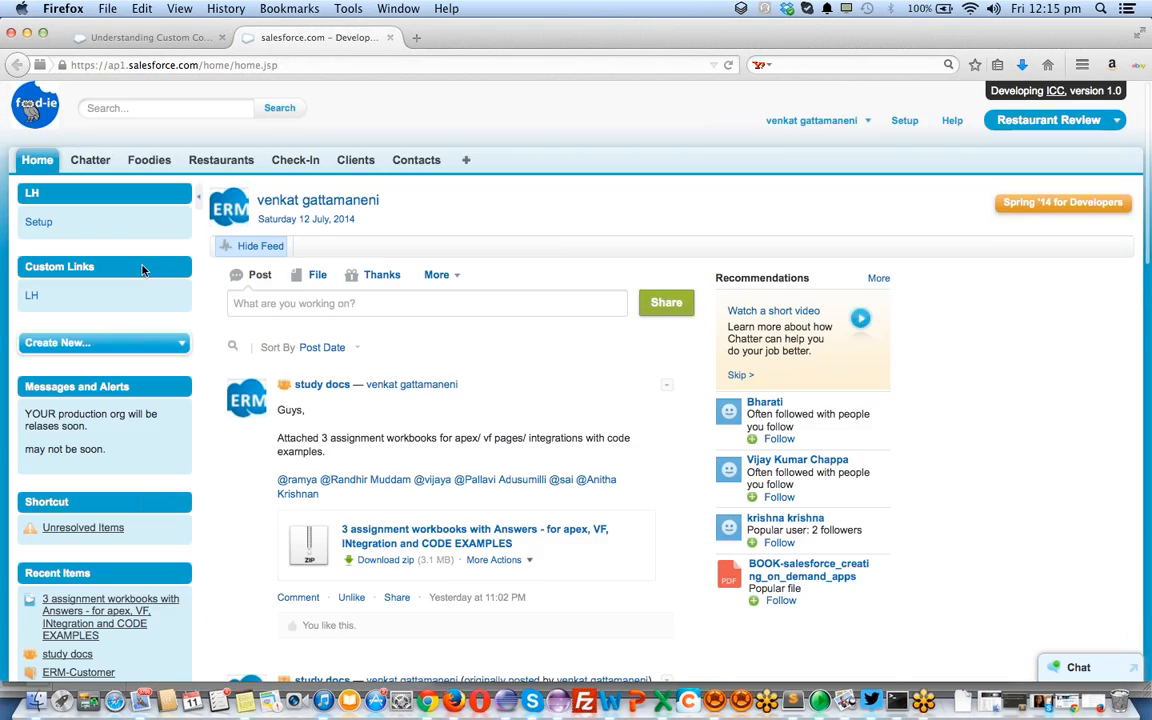
pyautogui.click(31, 298)
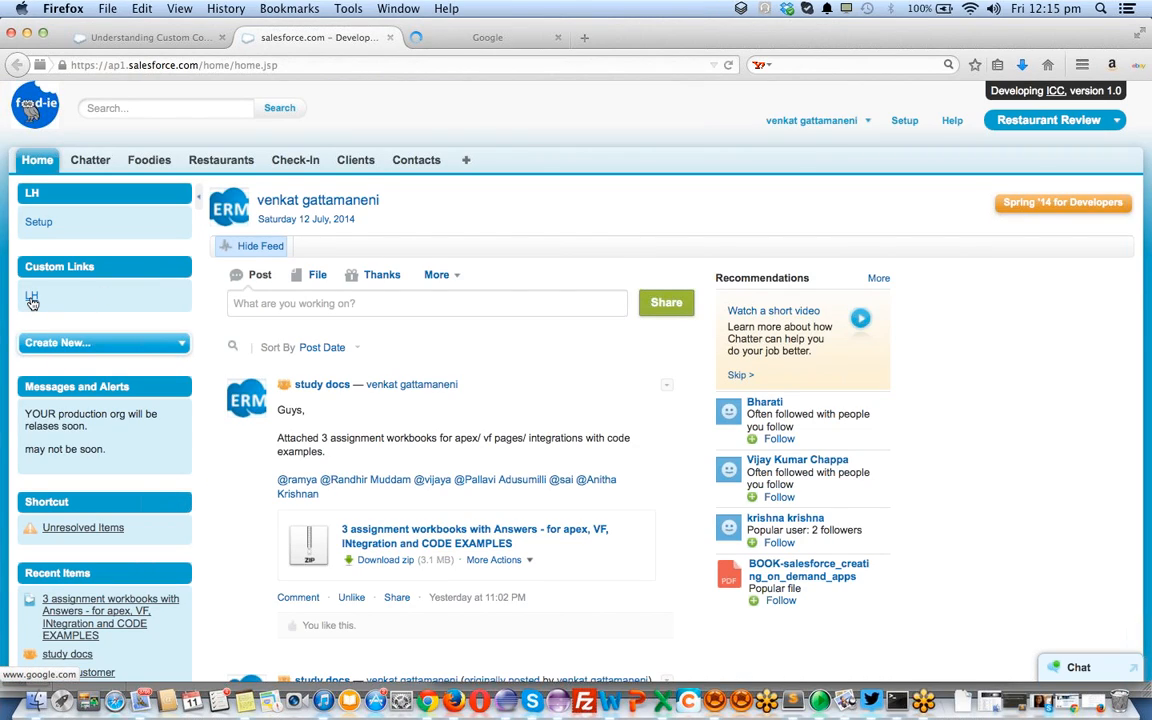
pyautogui.click(470, 37)
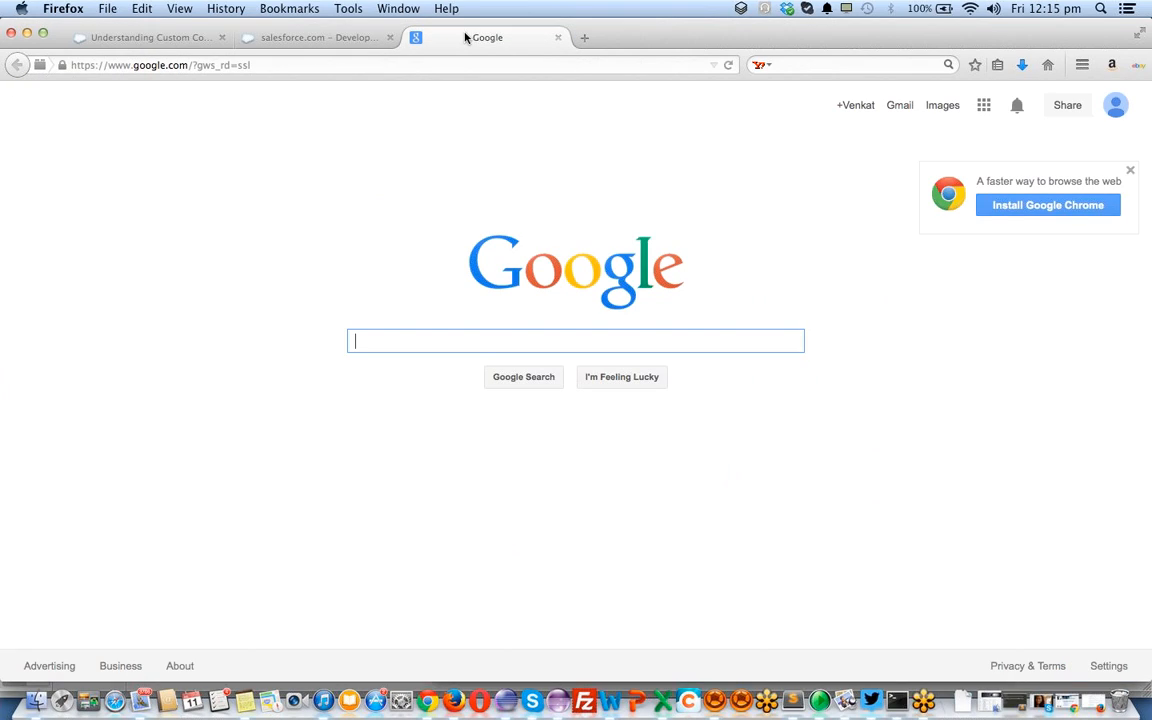
pyautogui.click(320, 37)
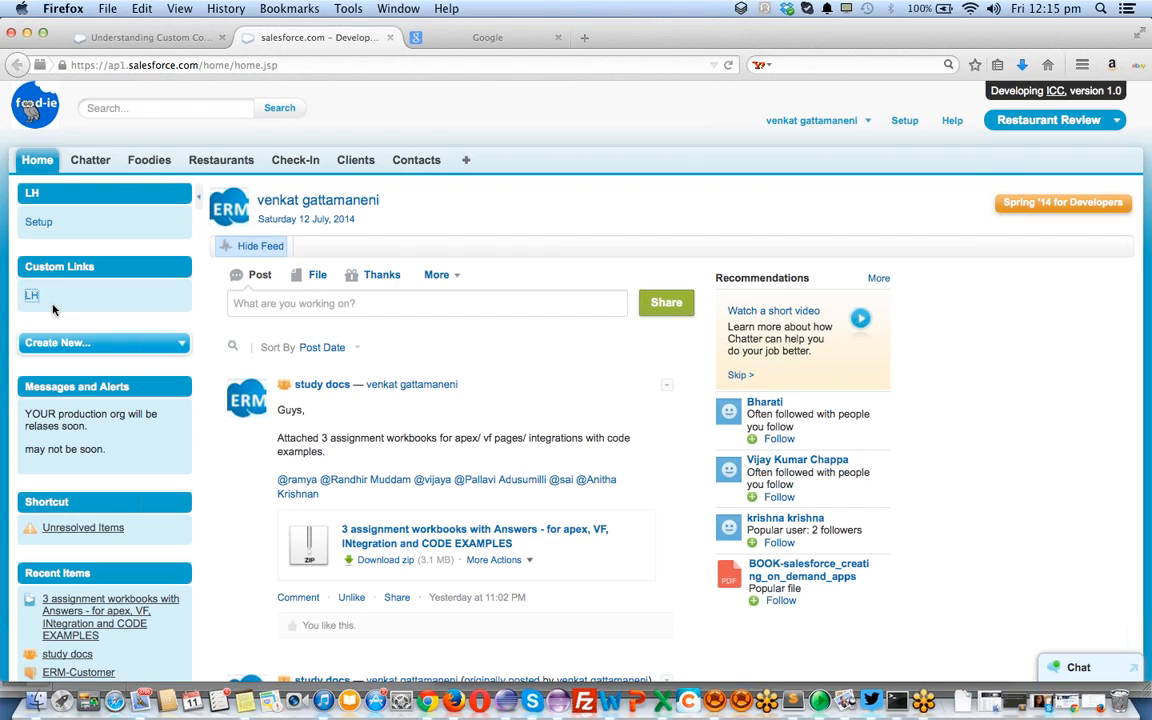
pyautogui.click(150, 37)
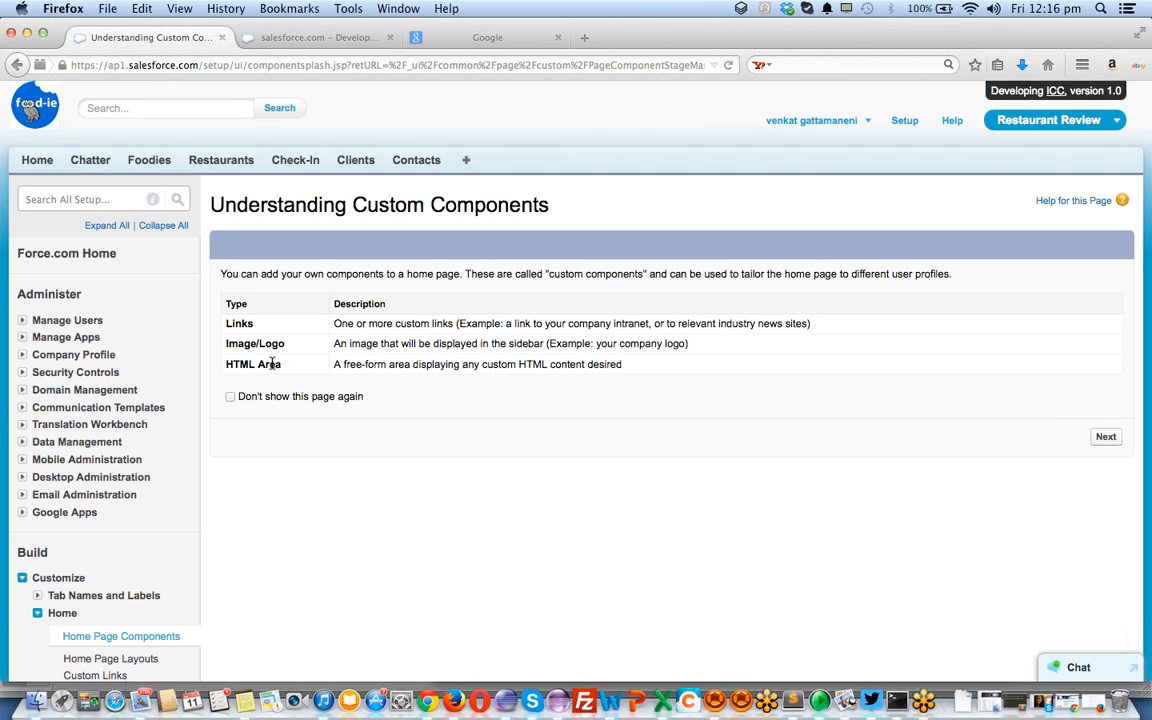
# Revisit the home page tab, then return to the Understanding Custom Components page
pyautogui.click(343, 38)
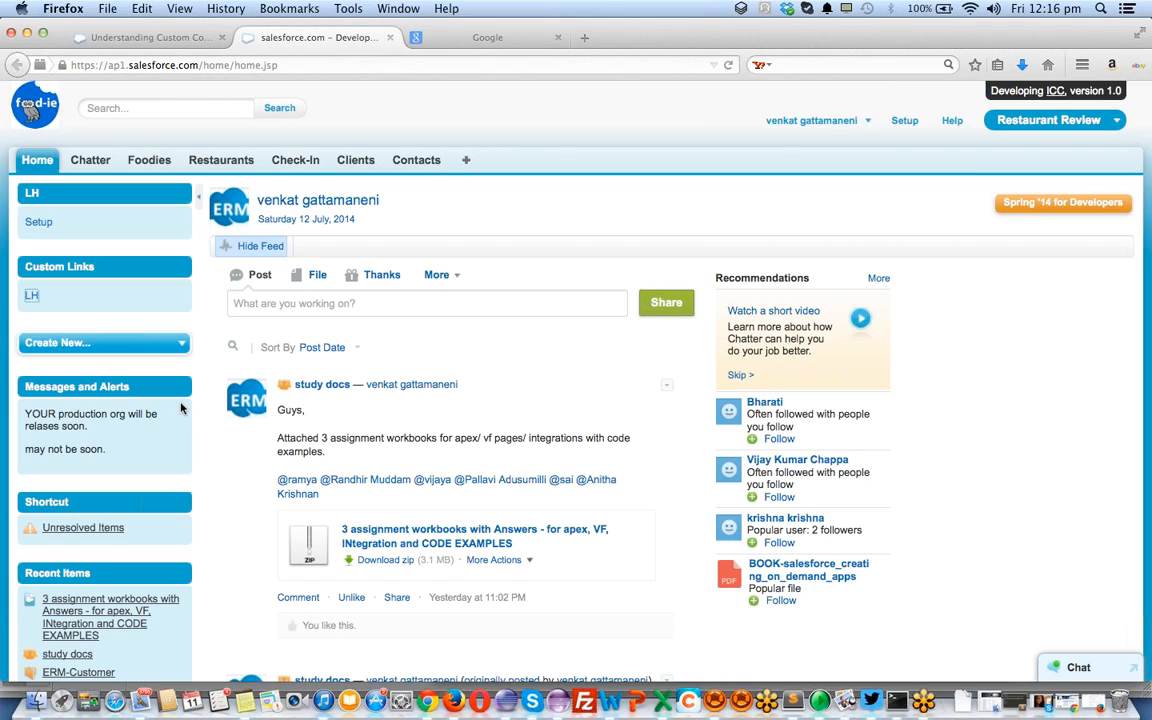
pyautogui.rightClick(174, 505)
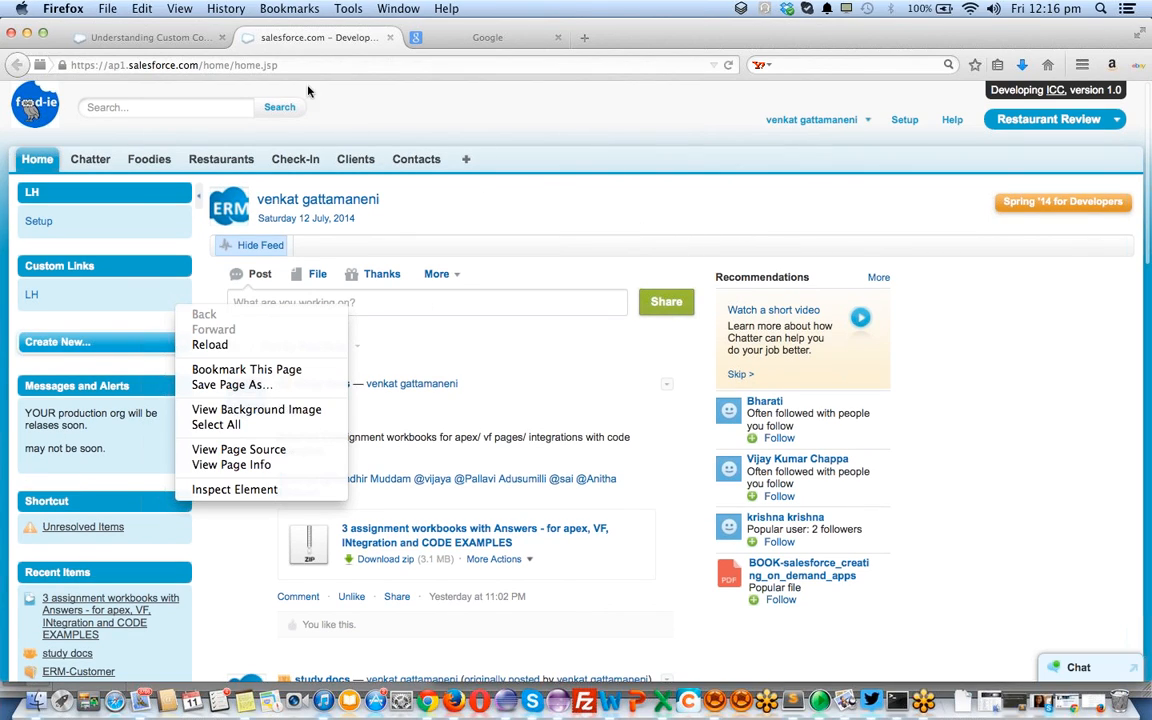
pyautogui.click(176, 38)
pyautogui.click(176, 38)
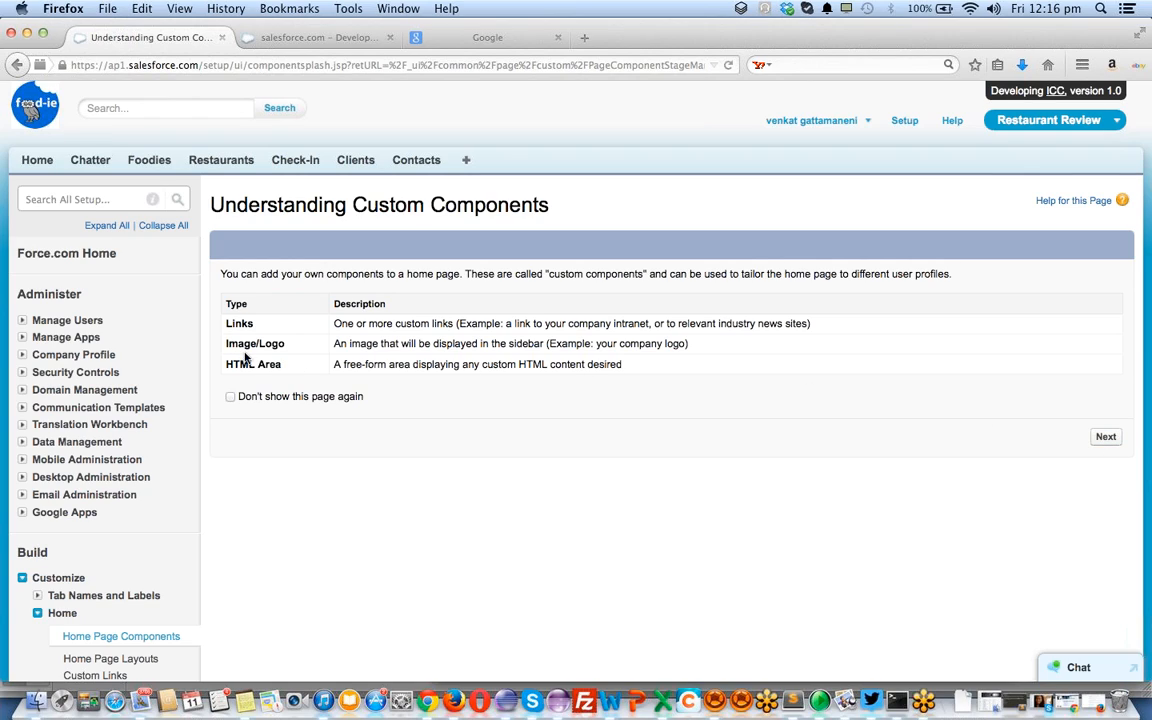
# Create an HTML Area component named 'Welcome Message' and continue to step 2
pyautogui.click(1105, 439)
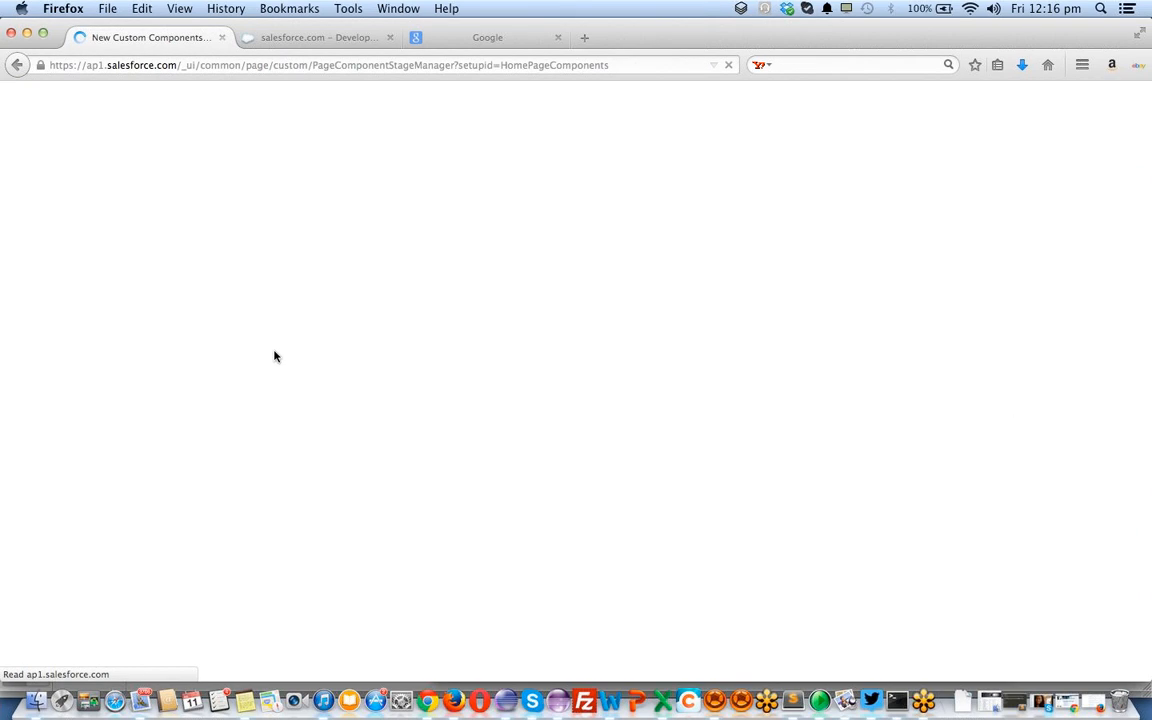
pyautogui.click(398, 415)
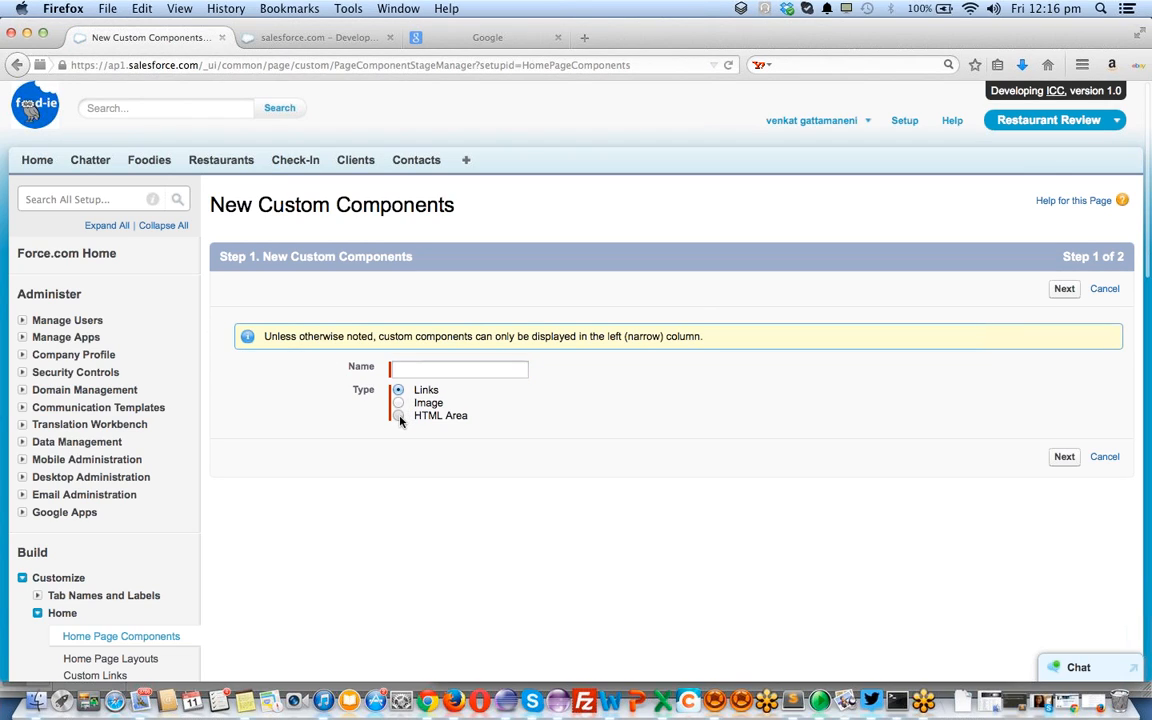
pyautogui.click(406, 369)
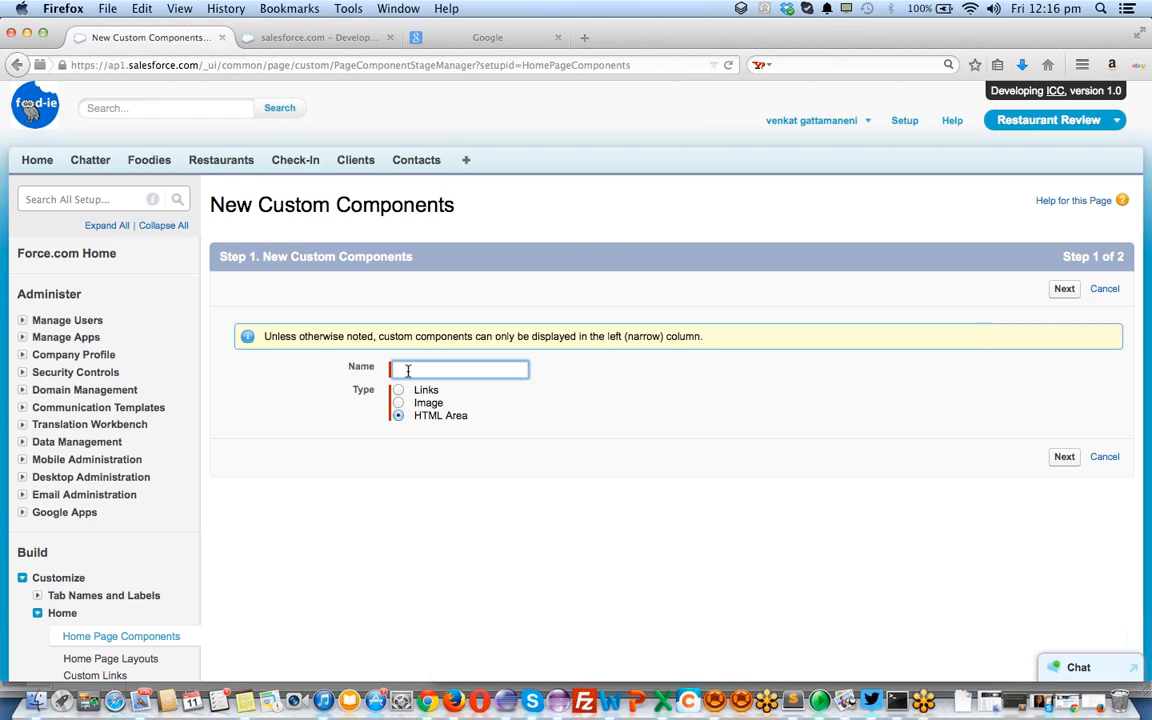
pyautogui.write('Welcome messag')
pyautogui.press('Delete')
pyautogui.write('M')
pyautogui.click(1064, 458)
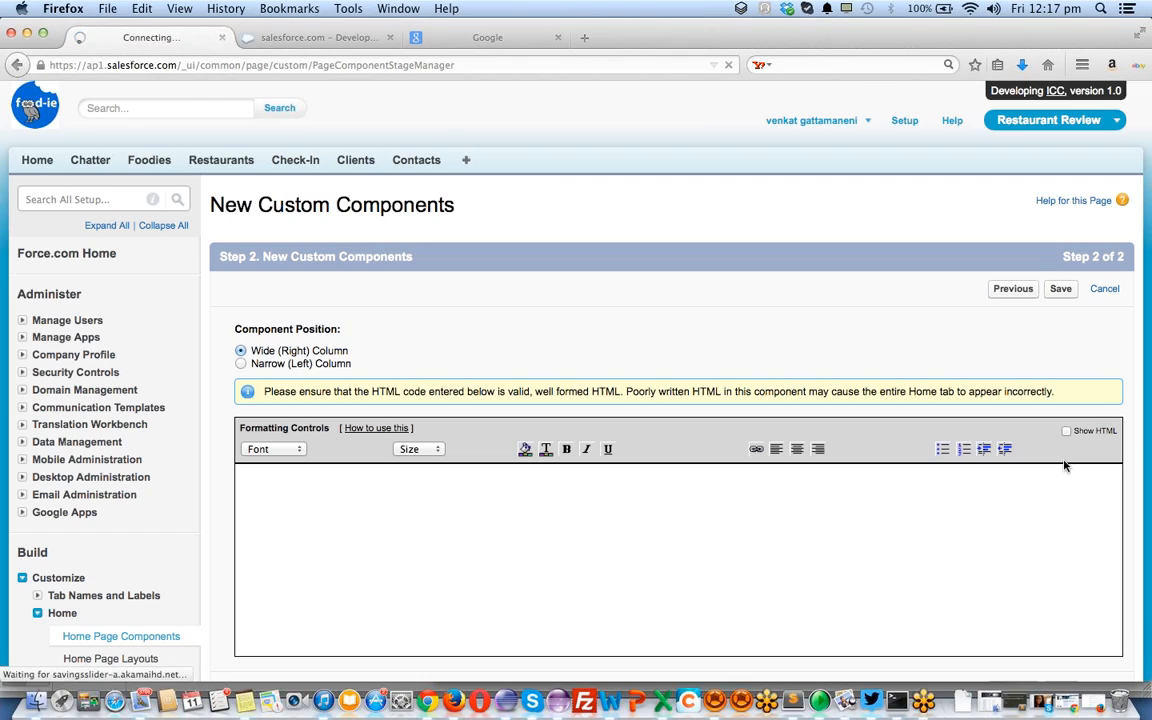
# Type 'Welcome to ERMClouds' in the component's HTML editor
pyautogui.click(574, 537)
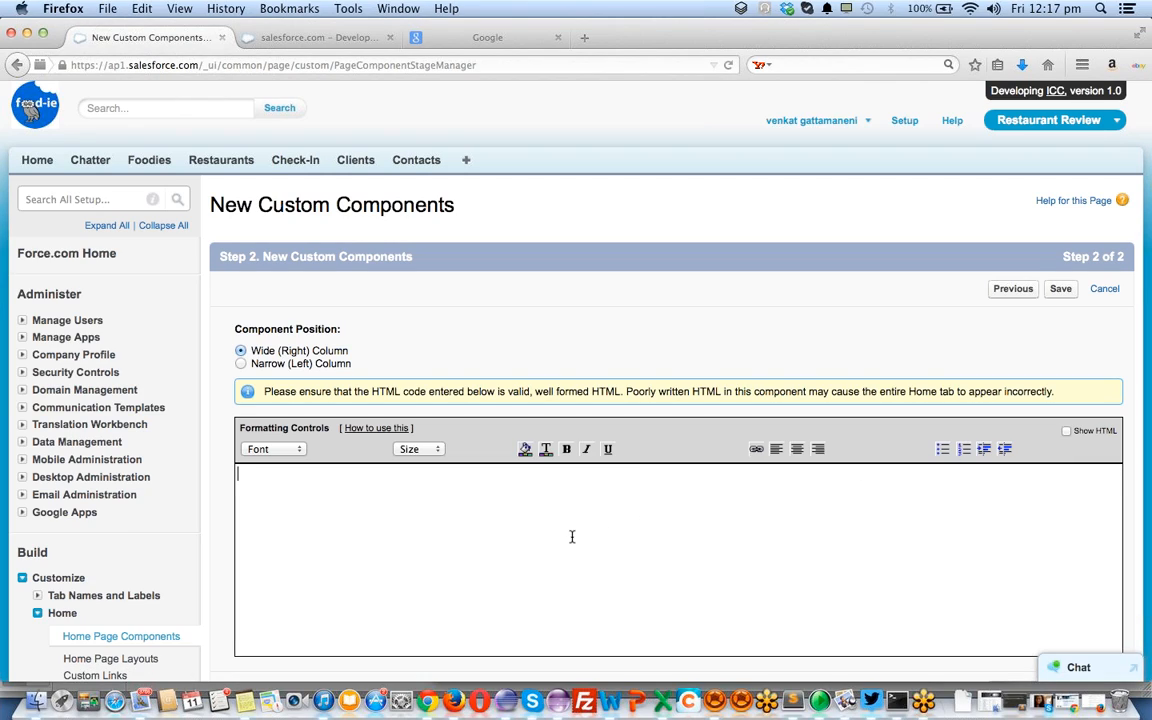
pyautogui.write('Welcome to ERMCLouds')
pyautogui.press('BackSpace')
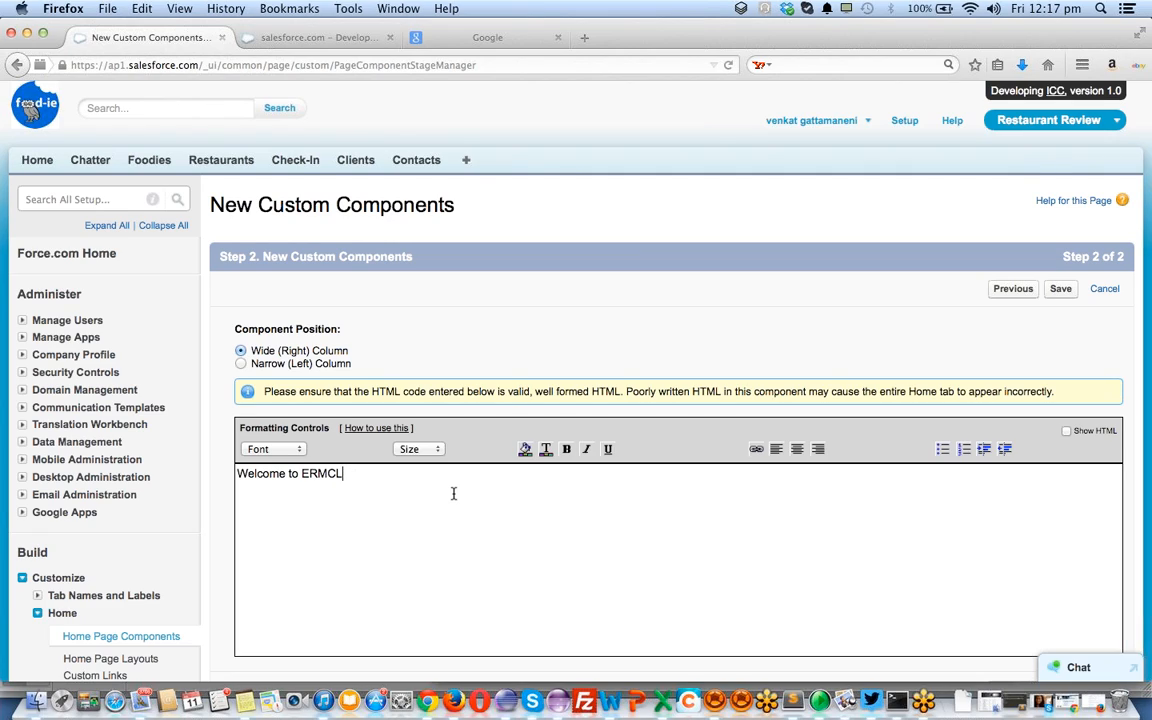
pyautogui.write('ouds')
# Format the welcome text with a red background, 16px size and Verdana font
pyautogui.press('super+a')
pyautogui.click(525, 451)
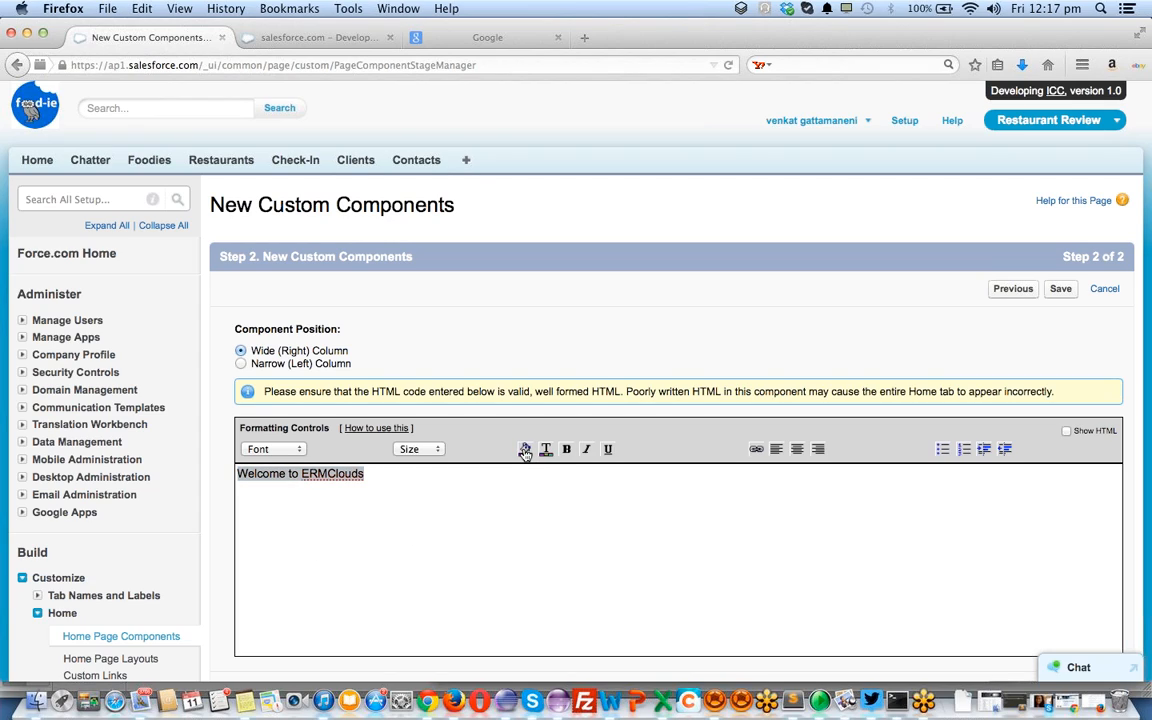
pyautogui.click(563, 458)
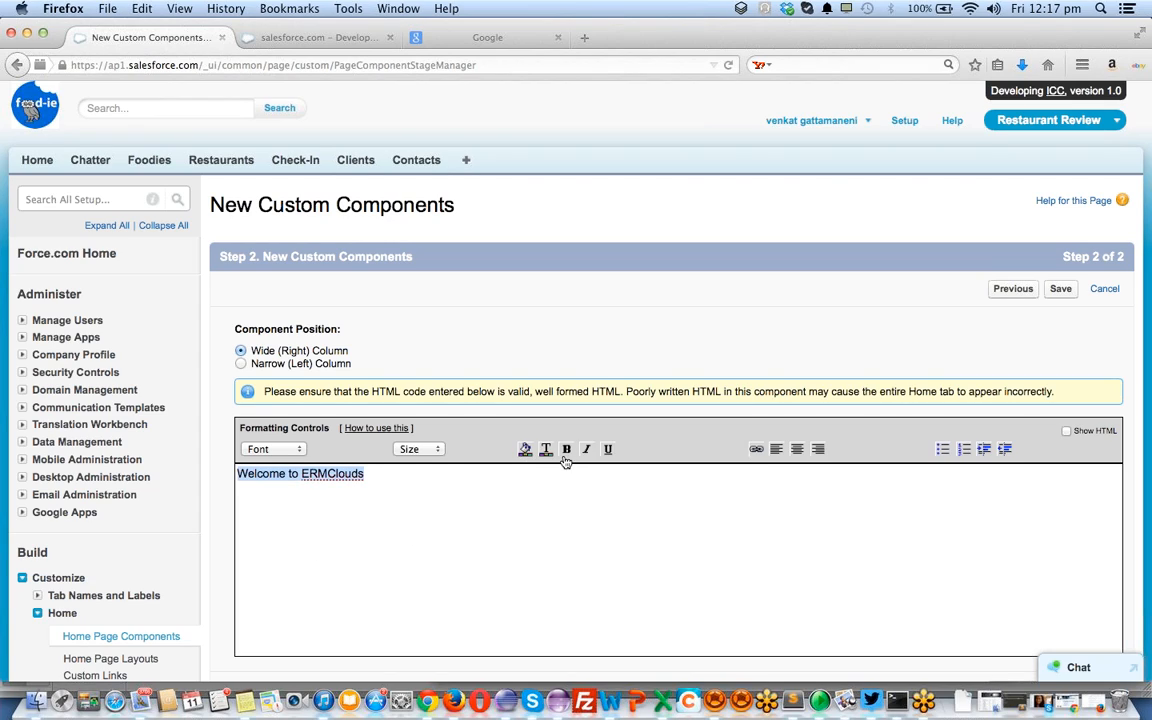
pyautogui.click(420, 452)
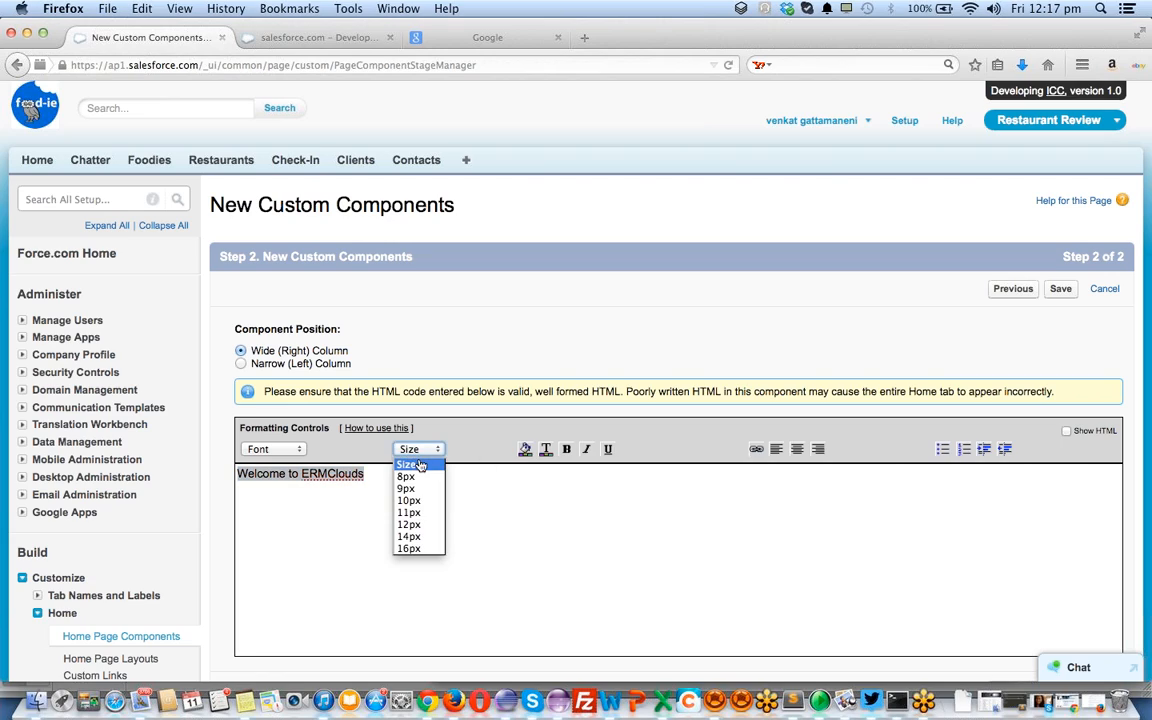
pyautogui.click(417, 548)
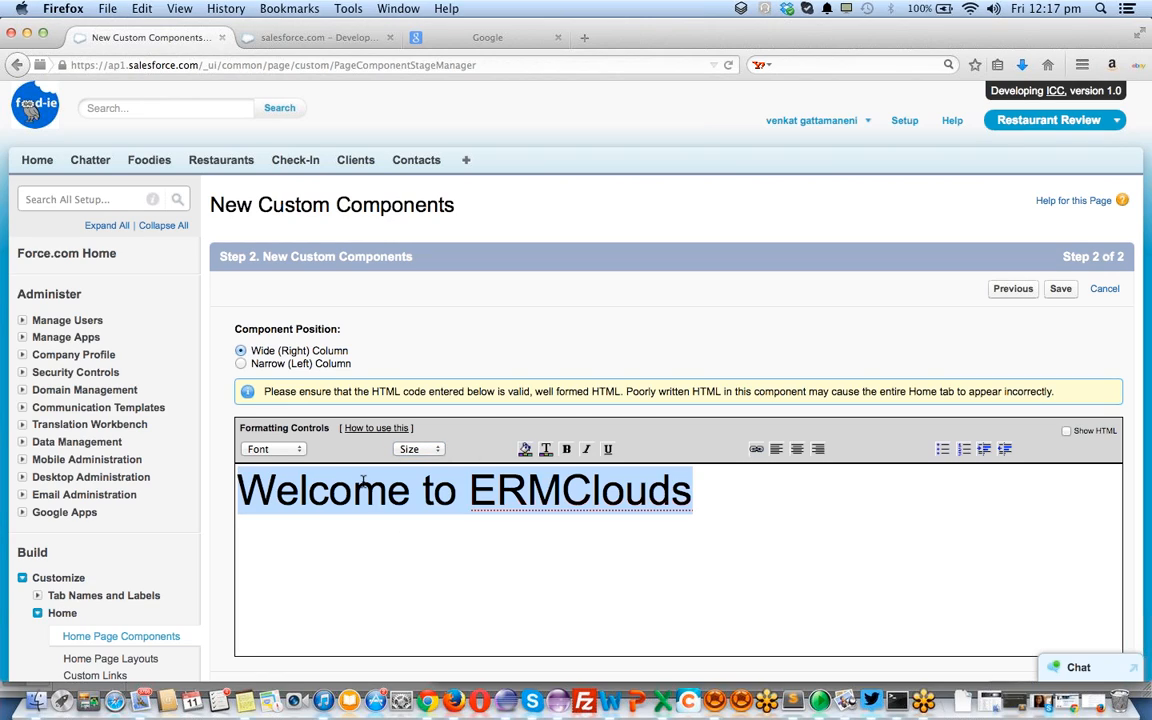
pyautogui.click(296, 452)
pyautogui.click(264, 488)
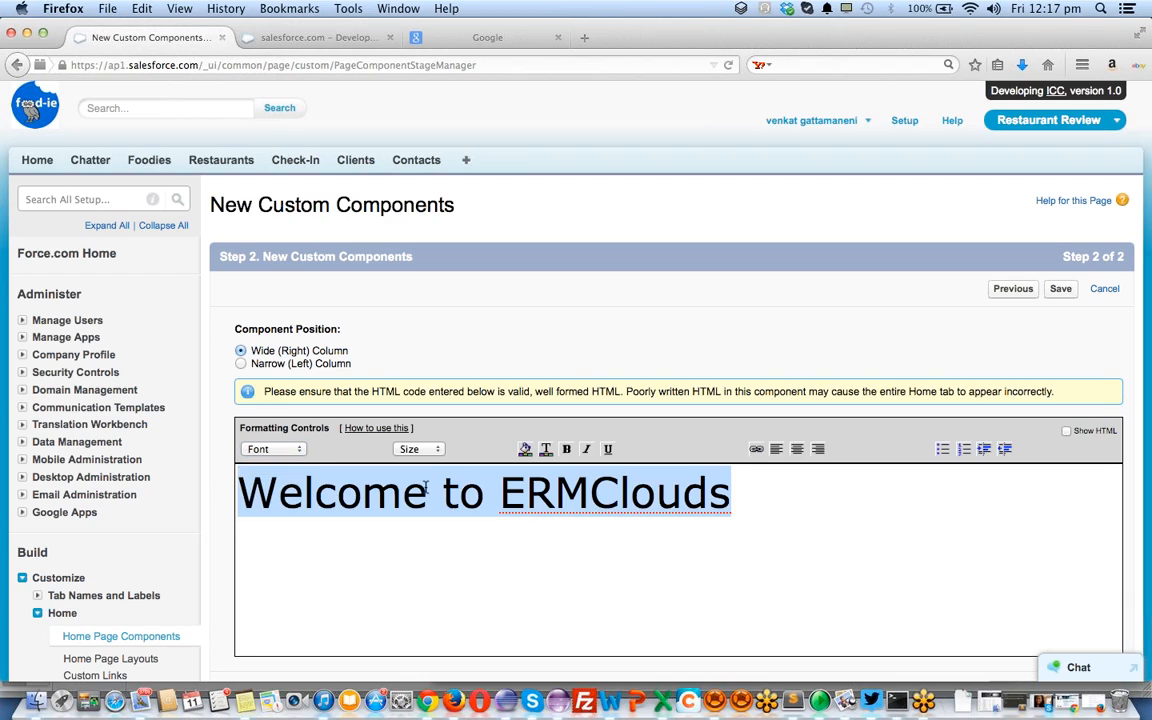
pyautogui.click(720, 556)
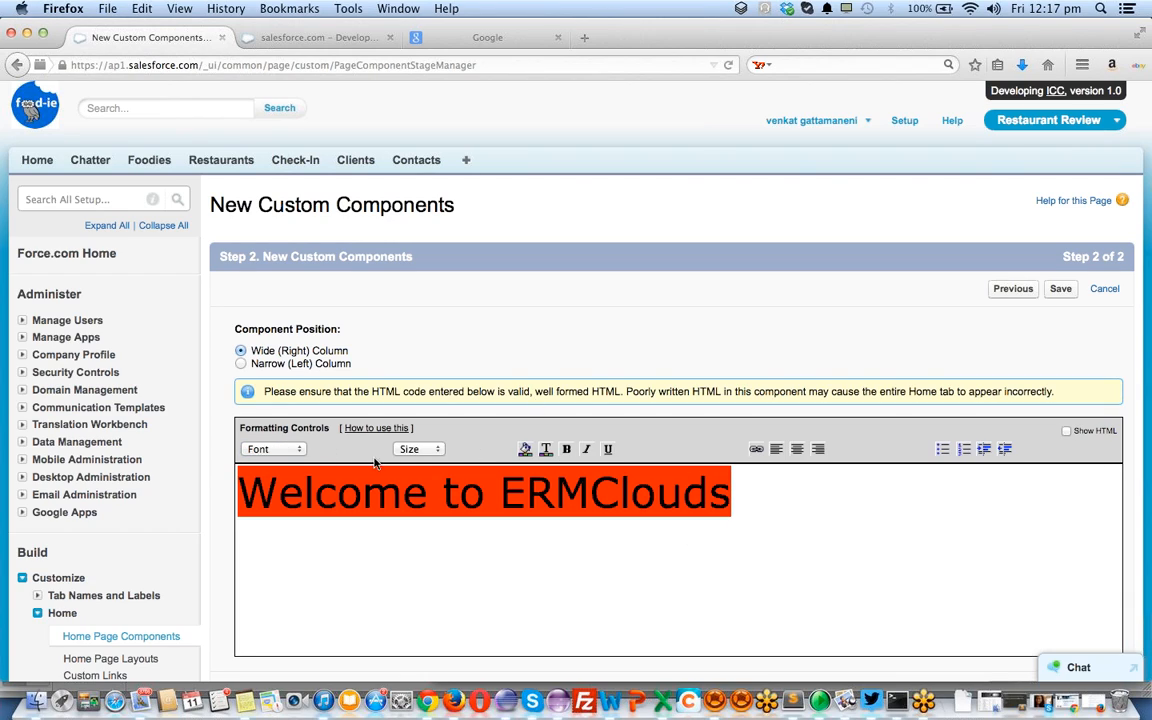
pyautogui.scroll(-5, 667, 375)
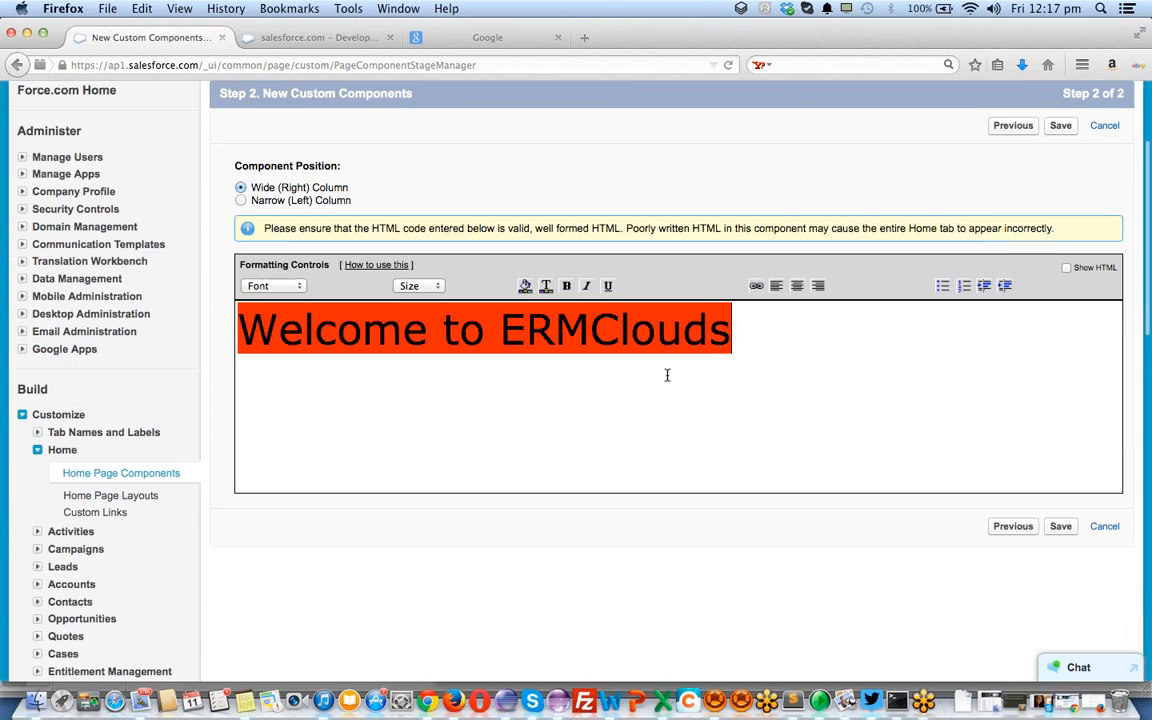
pyautogui.scroll(3, 667, 375)
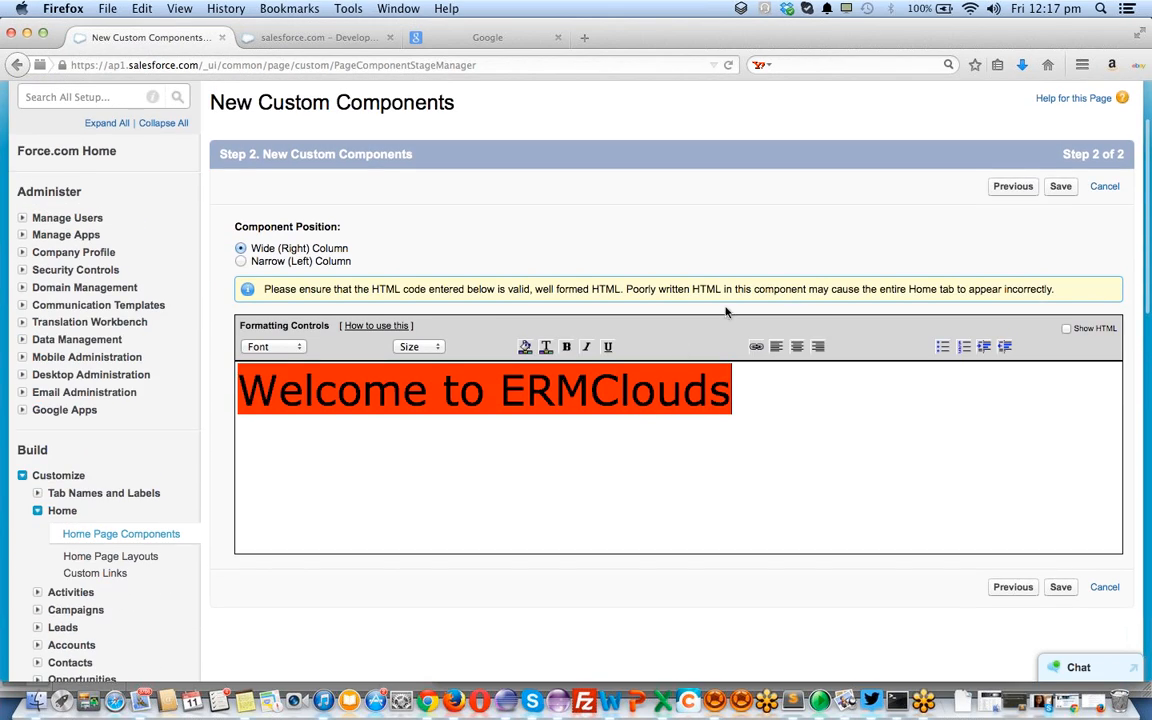
pyautogui.click(1067, 330)
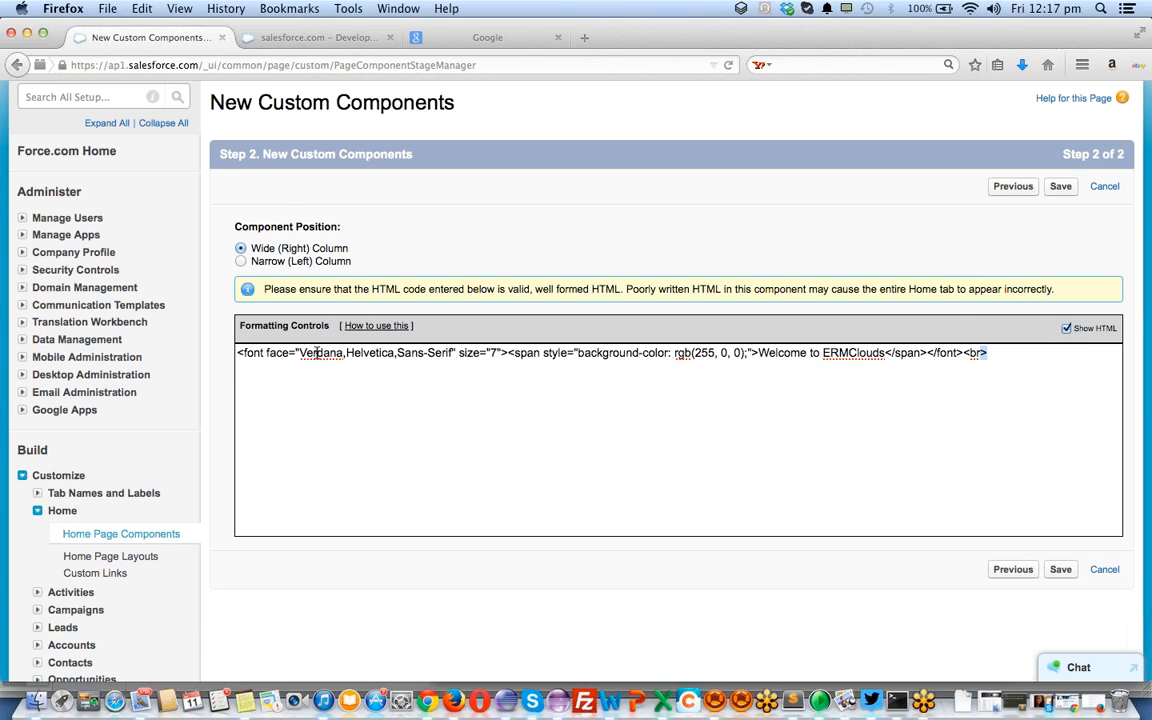
pyautogui.click(507, 354)
pyautogui.click(1066, 329)
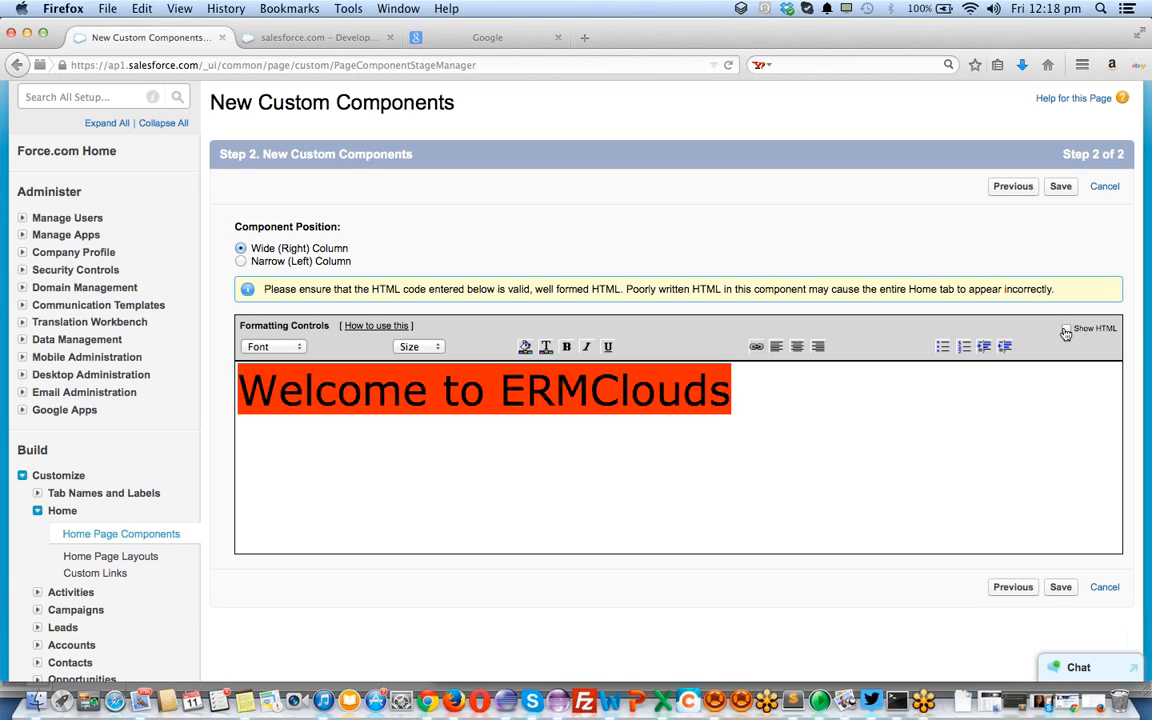
# Restyle the welcome text as white on a grey background
pyautogui.click(763, 403)
pyautogui.press('super+a')
pyautogui.click(525, 348)
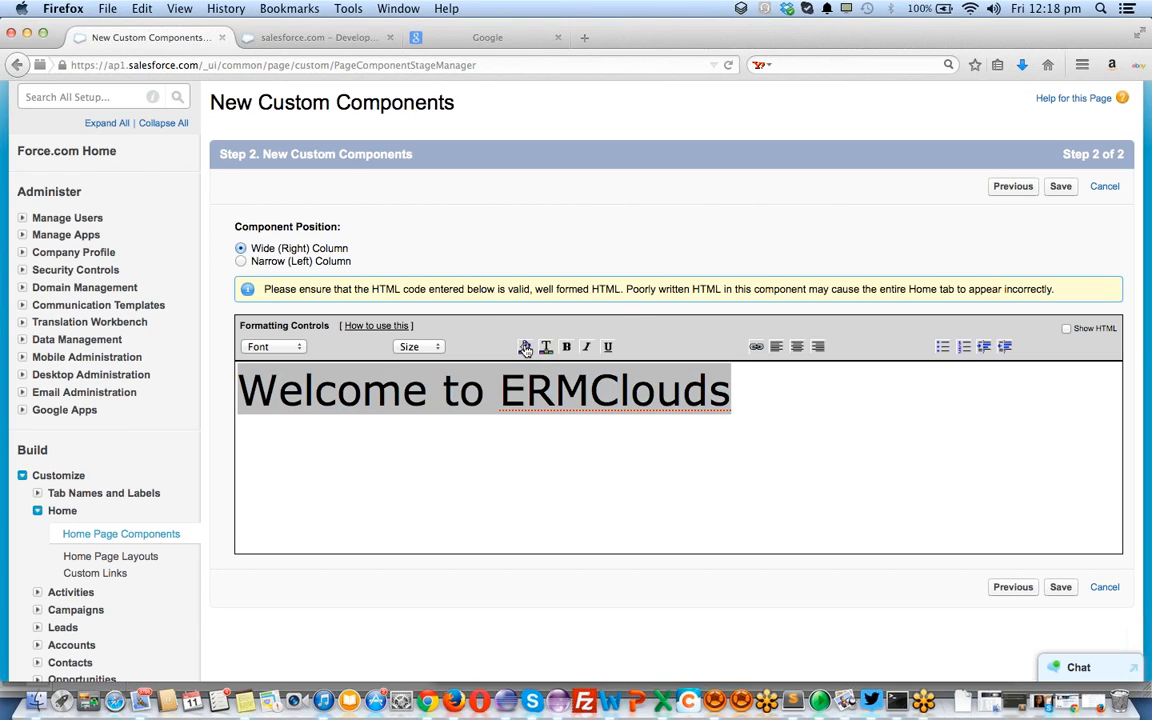
pyautogui.click(548, 352)
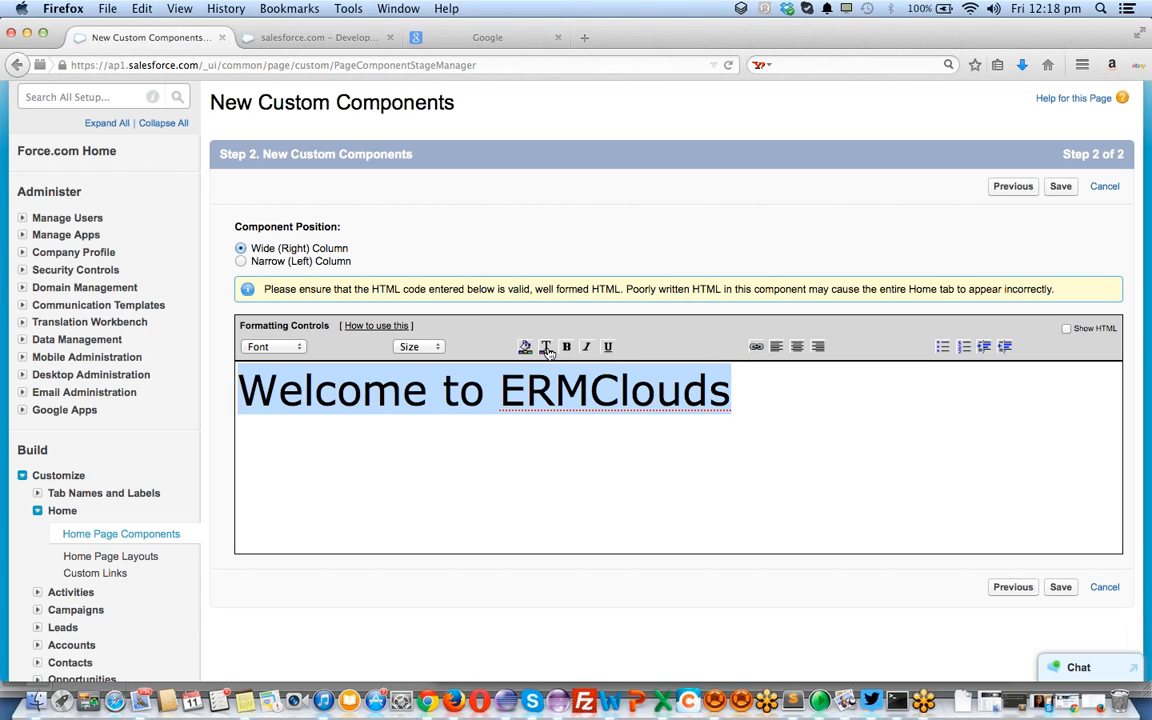
pyautogui.click(547, 350)
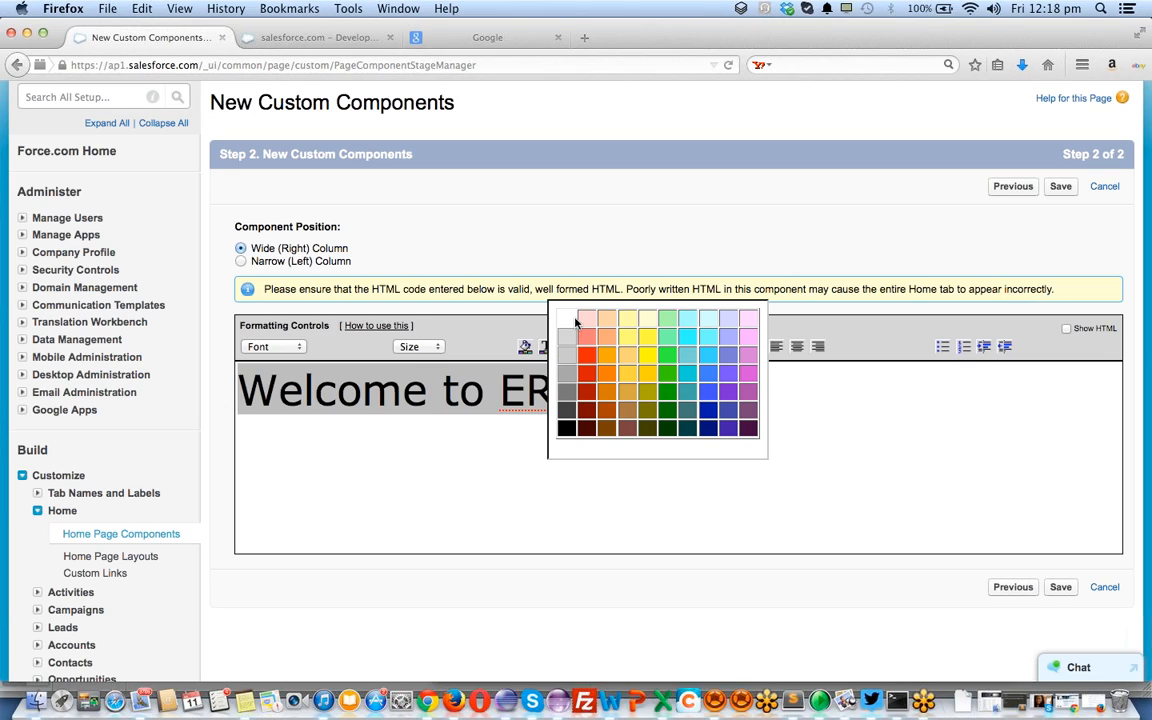
pyautogui.click(573, 323)
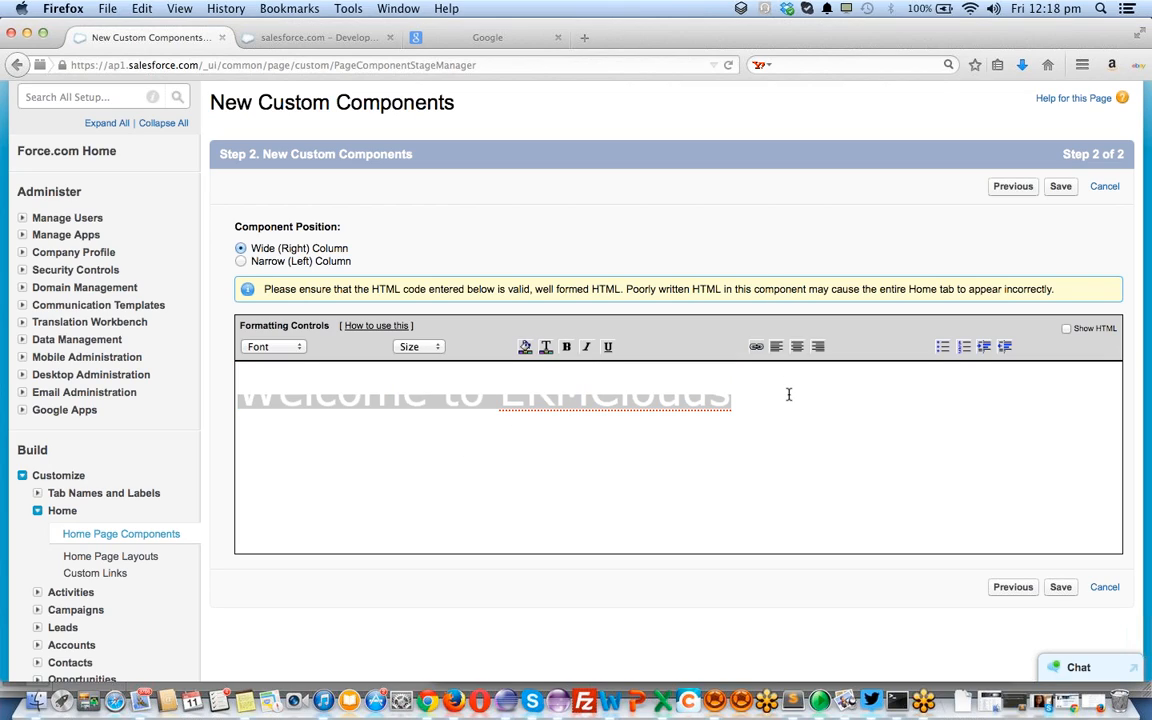
pyautogui.click(525, 346)
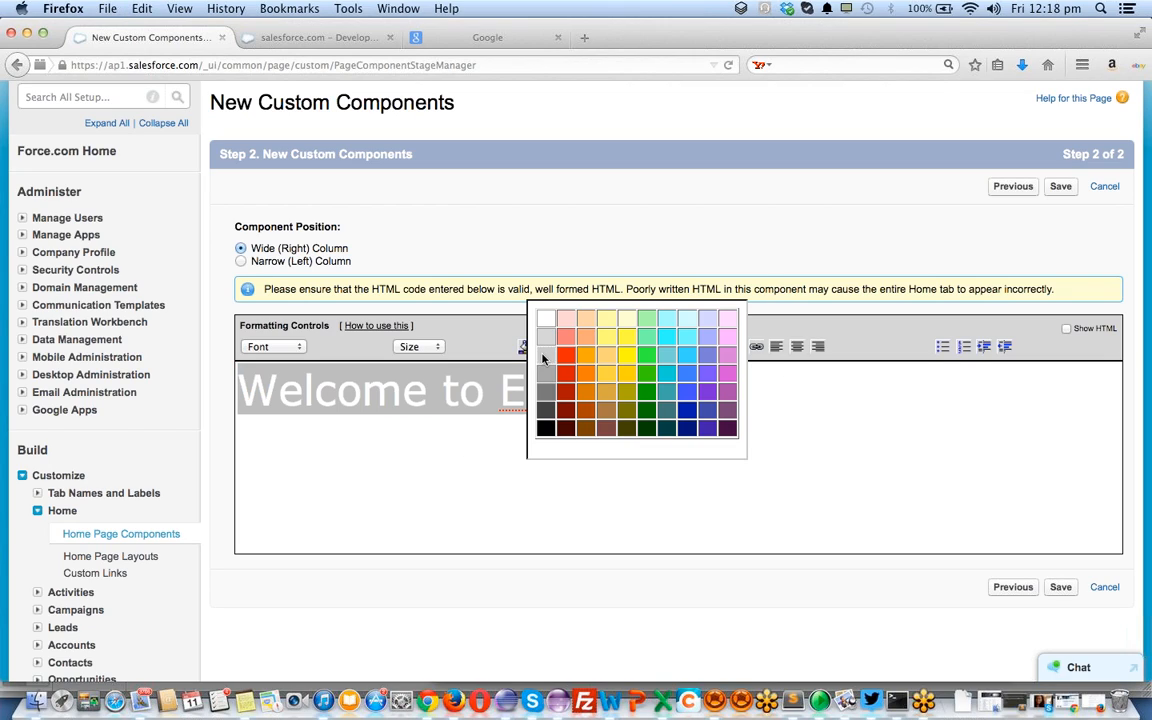
pyautogui.click(546, 389)
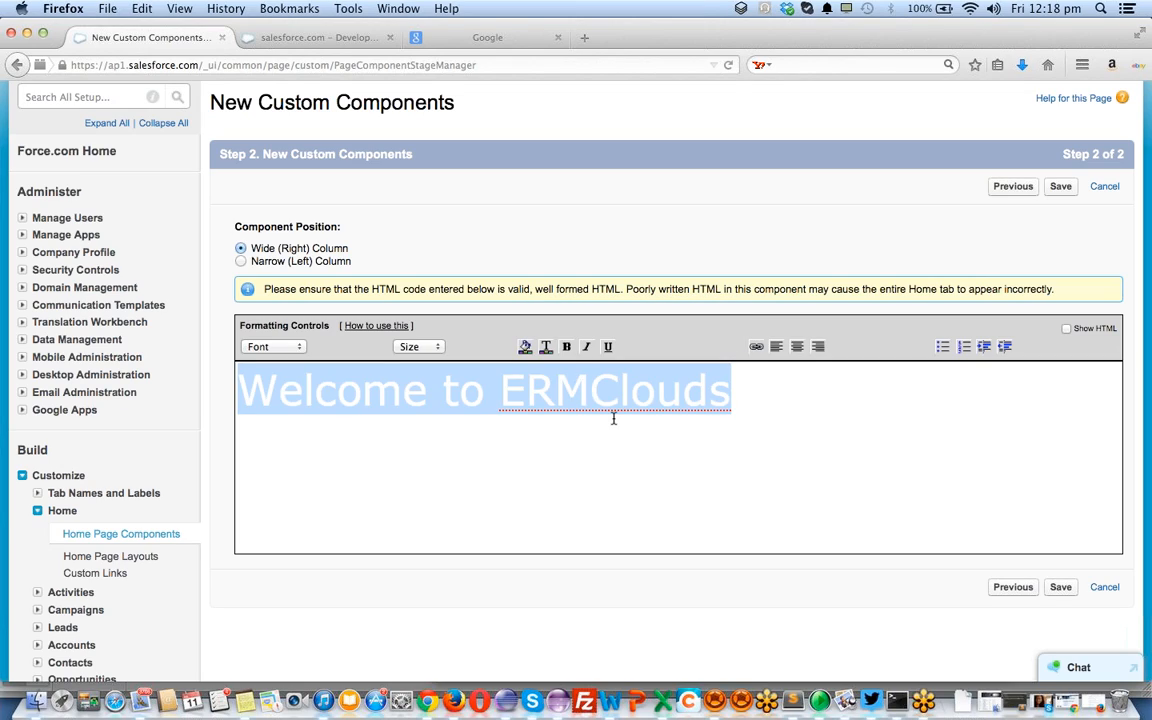
pyautogui.click(707, 418)
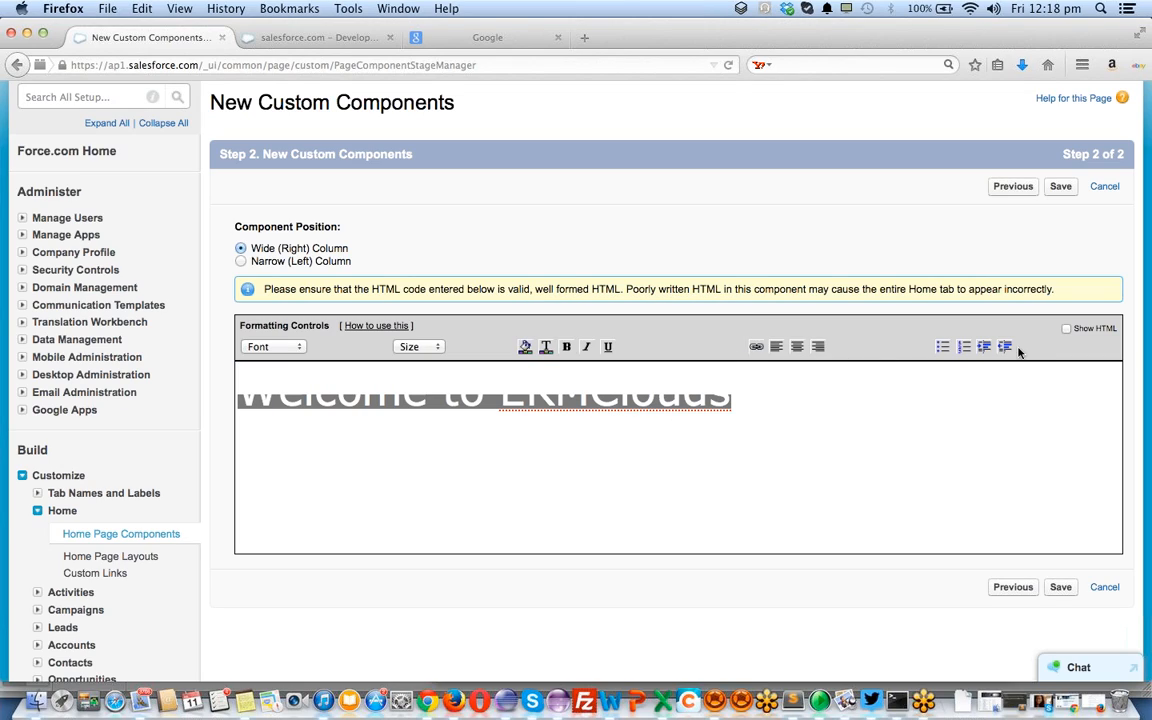
# Check the component's raw HTML, then save the Welcome Message component
pyautogui.click(1067, 330)
pyautogui.click(1067, 330)
pyautogui.scroll(2, 793, 440)
pyautogui.moveTo(401, 421); pyautogui.dragTo(772, 441)
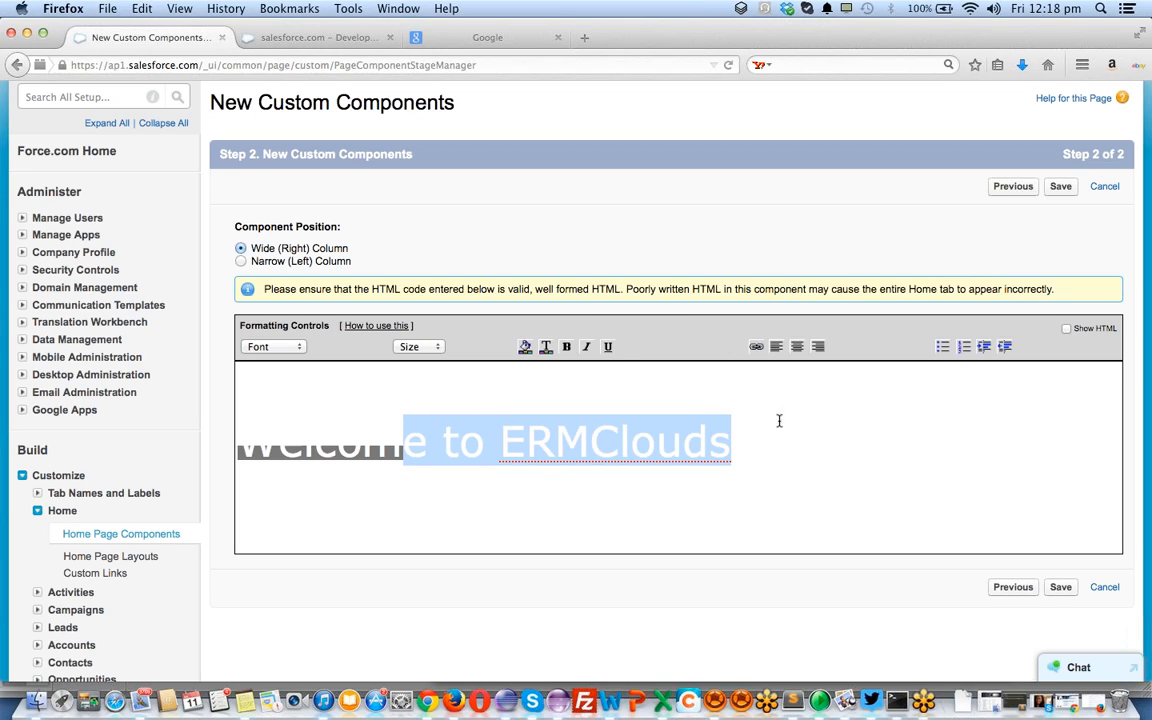
pyautogui.click(1062, 589)
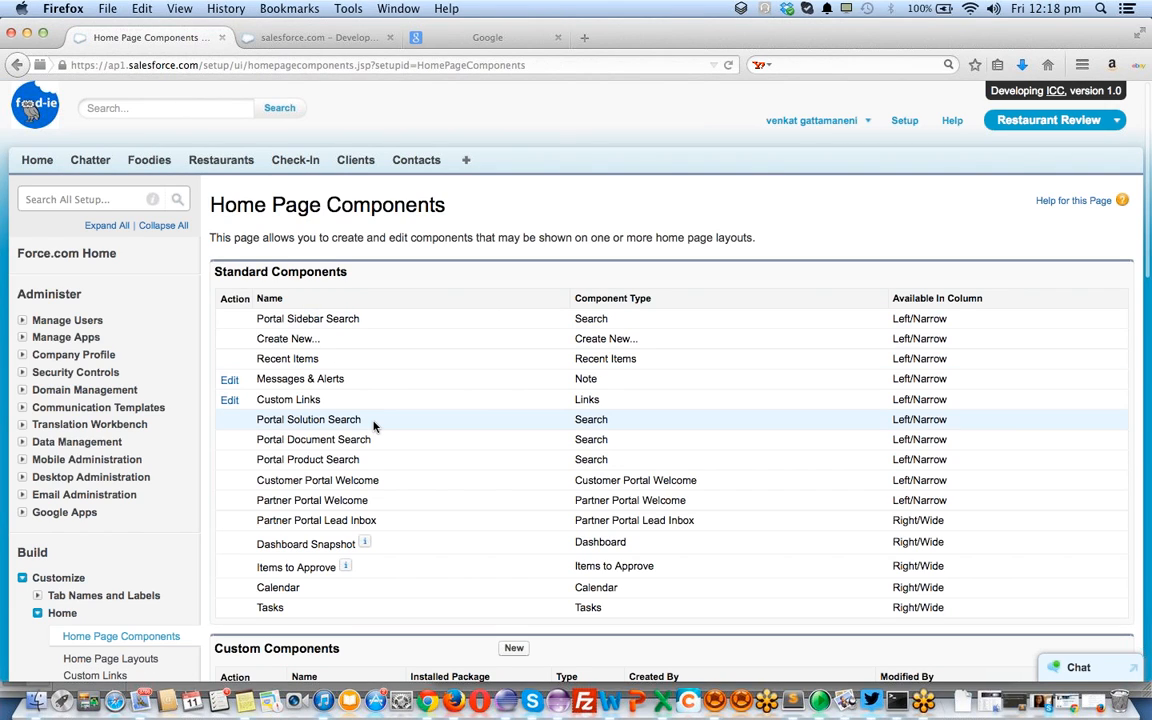
# Check the Home tab, then open Customize > Home > Home Page Layouts
pyautogui.scroll(-5, 376, 427)
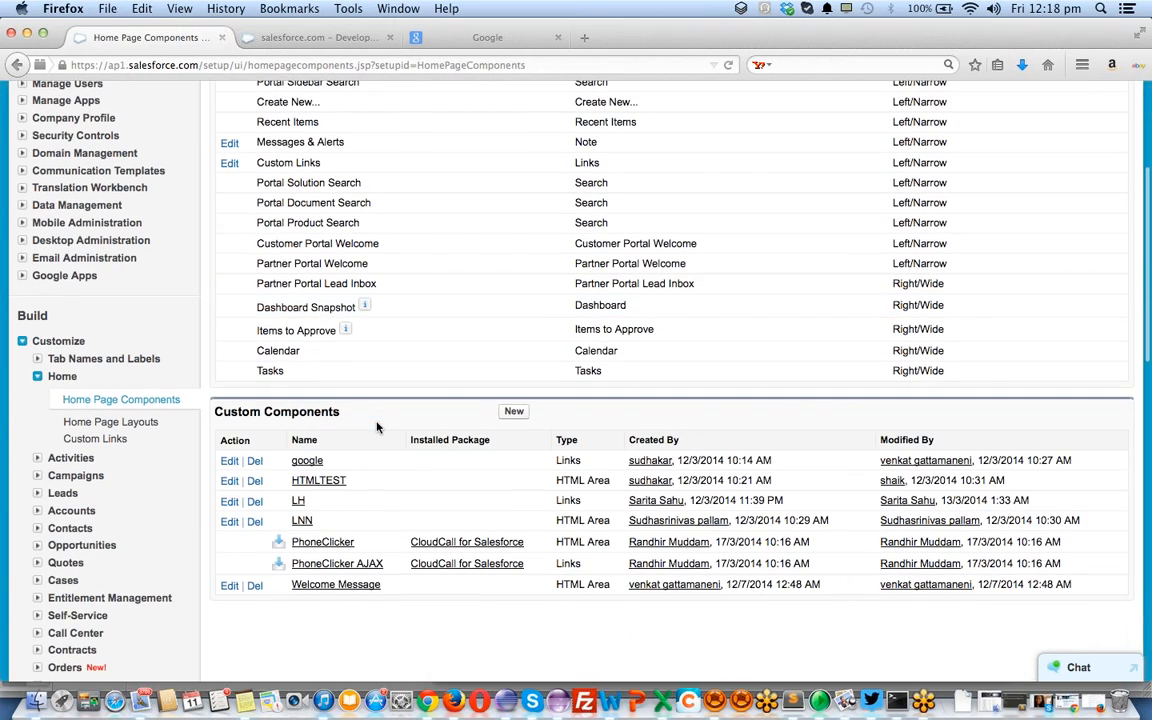
pyautogui.press('super+Left')
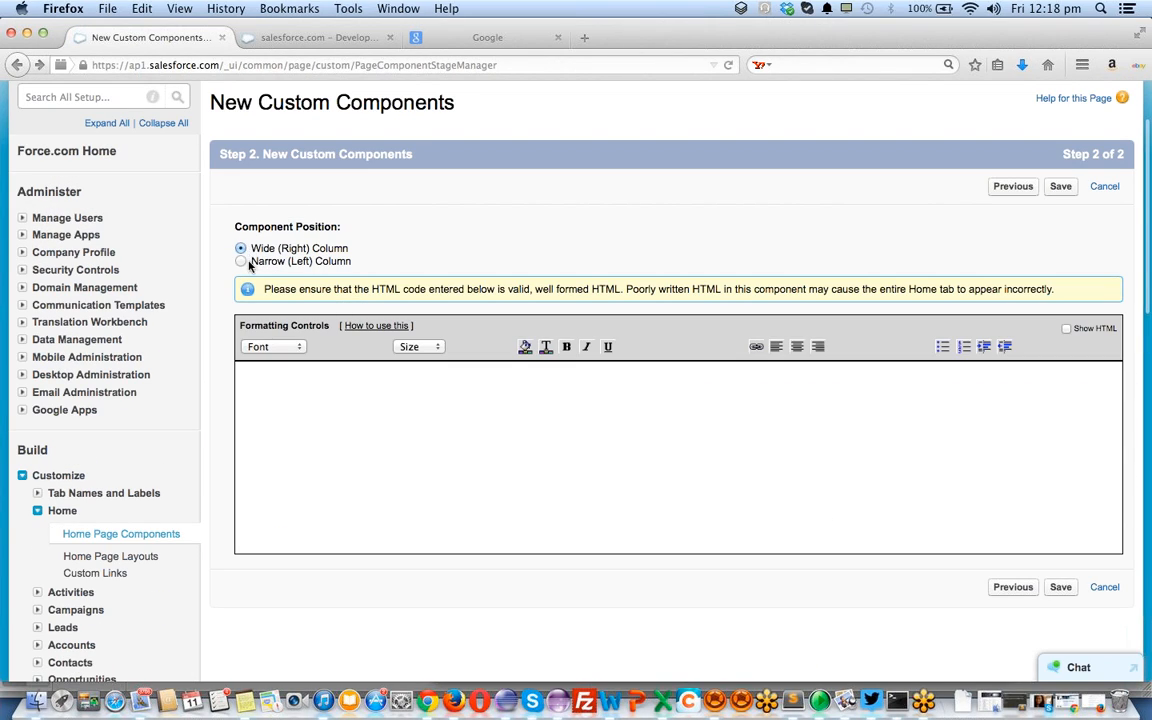
pyautogui.click(316, 38)
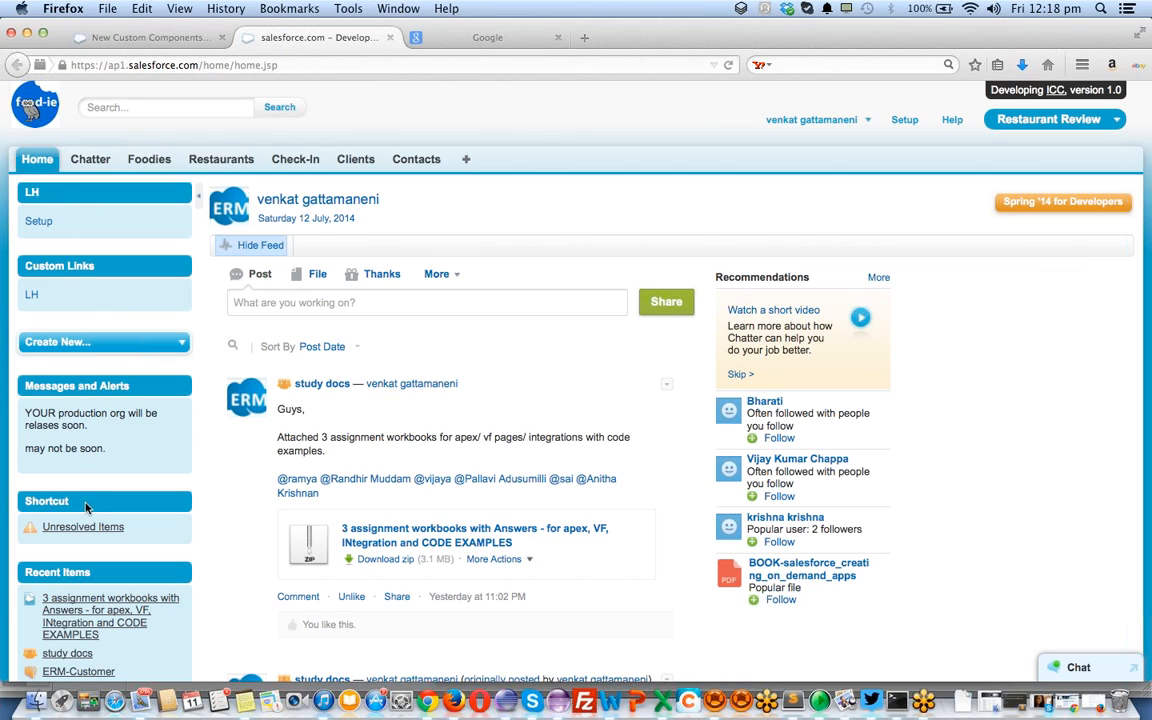
pyautogui.click(140, 40)
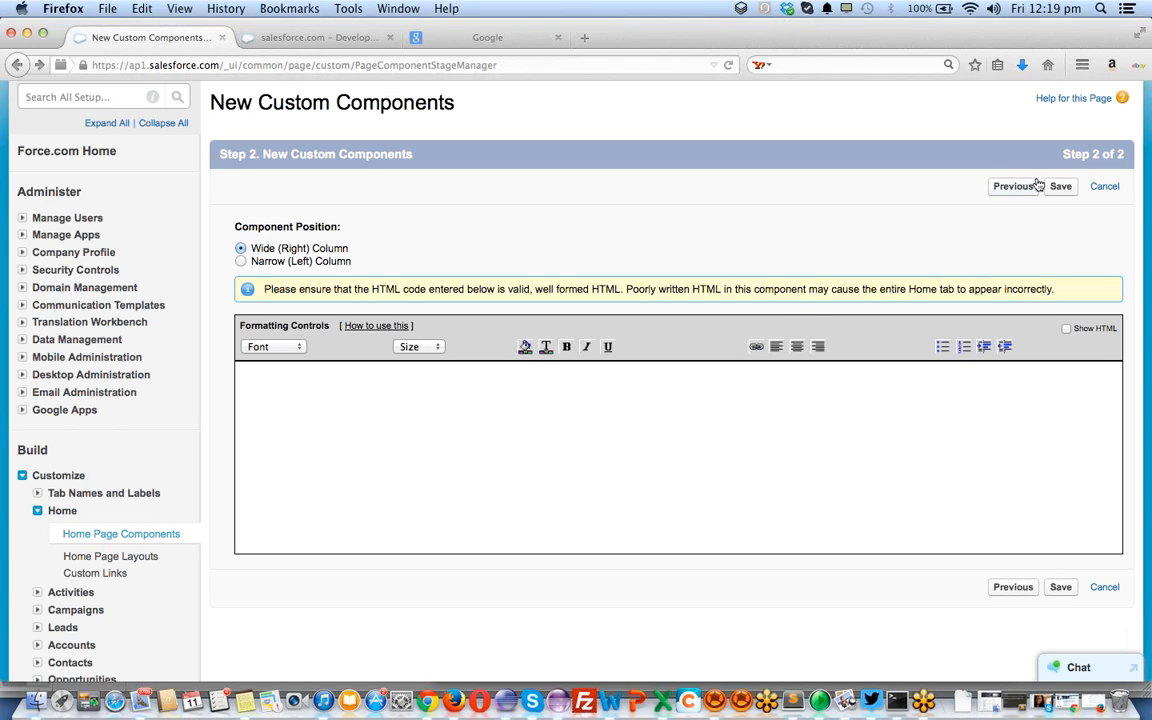
pyautogui.click(123, 557)
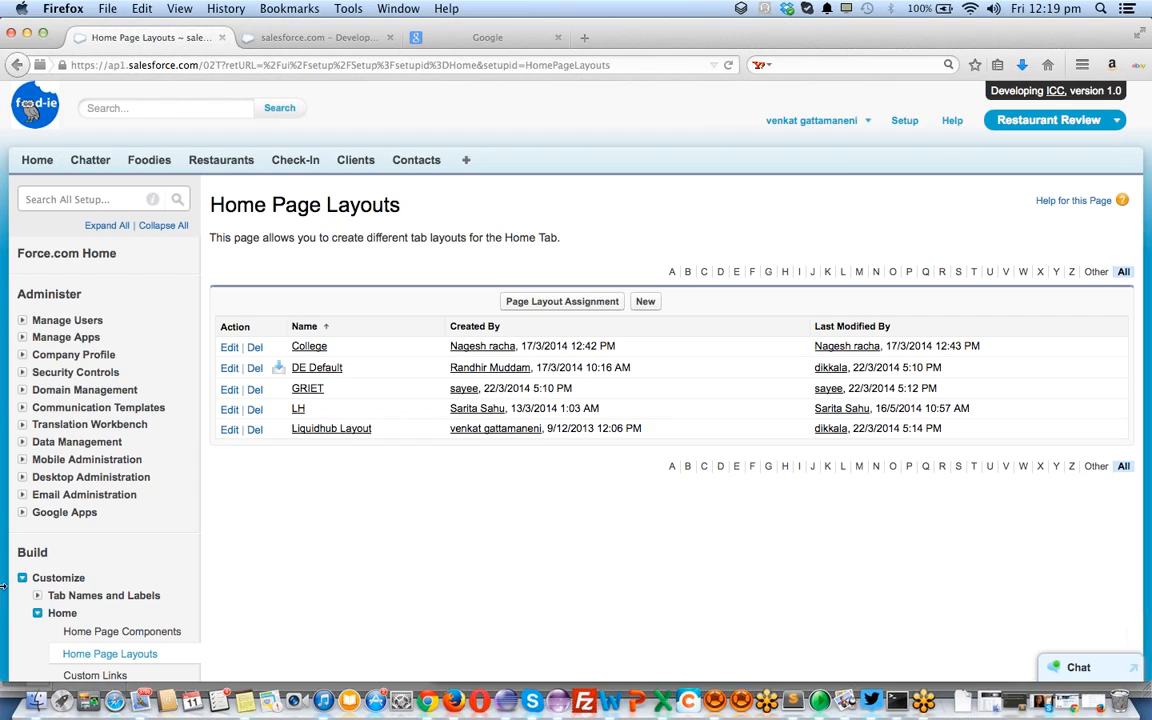
pyautogui.click(574, 303)
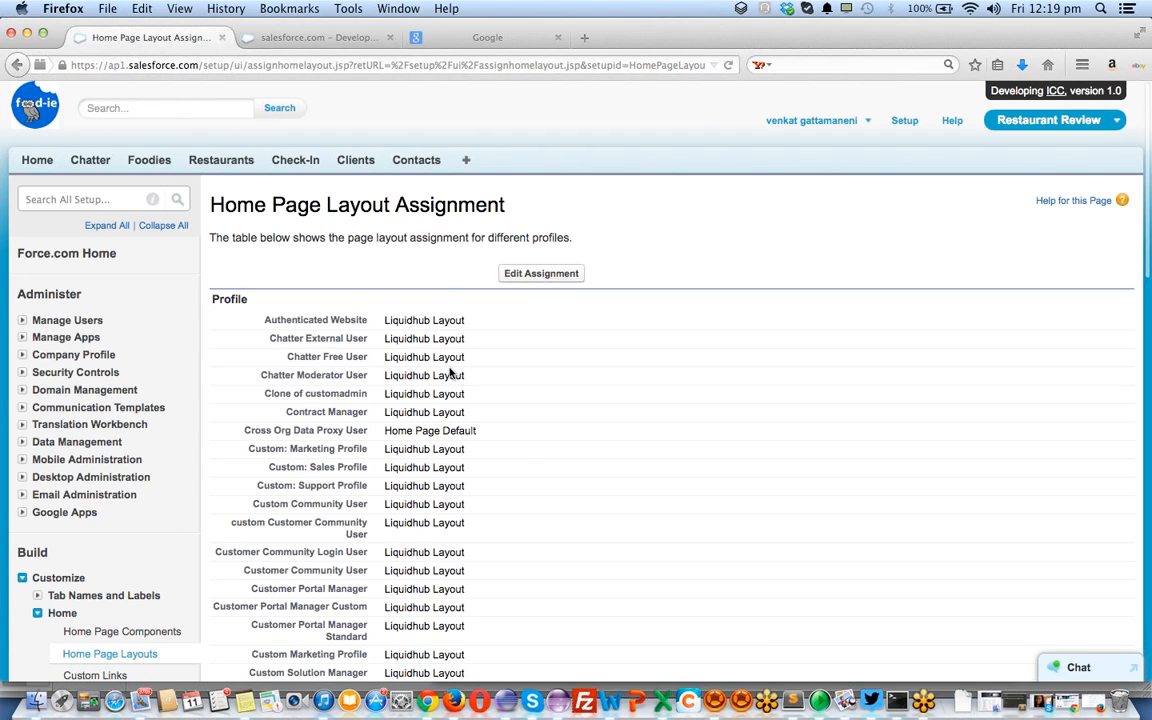
pyautogui.scroll(-10, 450, 373)
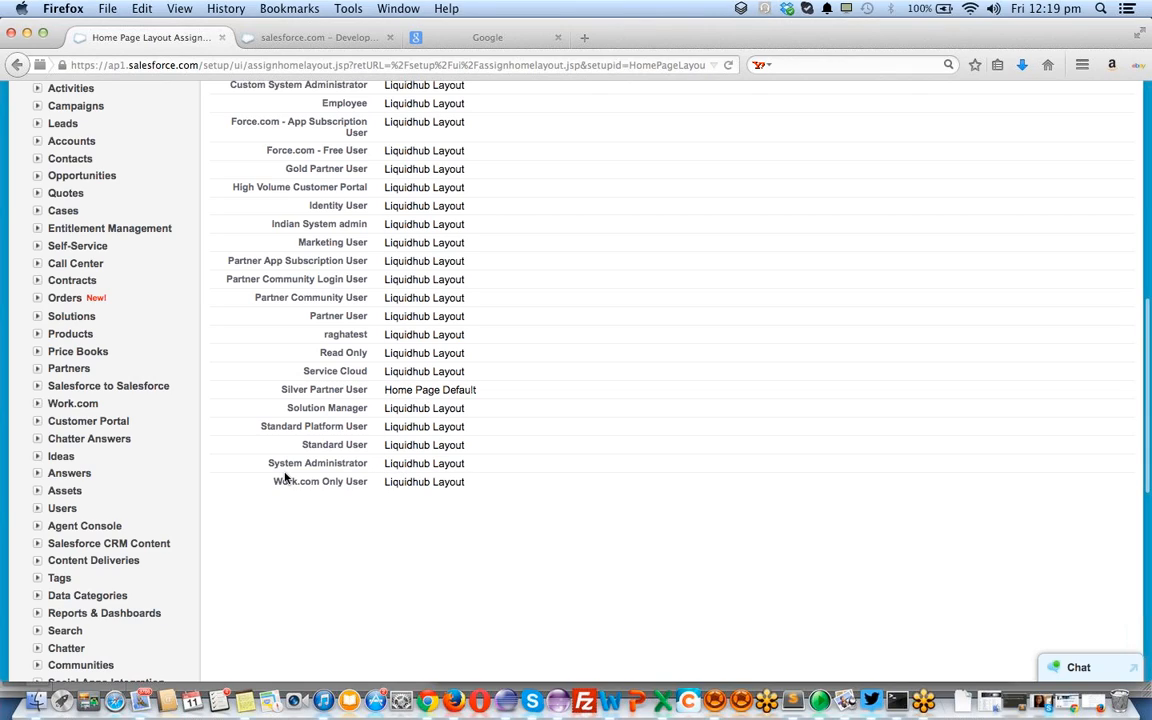
pyautogui.doubleClick(419, 467)
pyautogui.scroll(10, 590, 485)
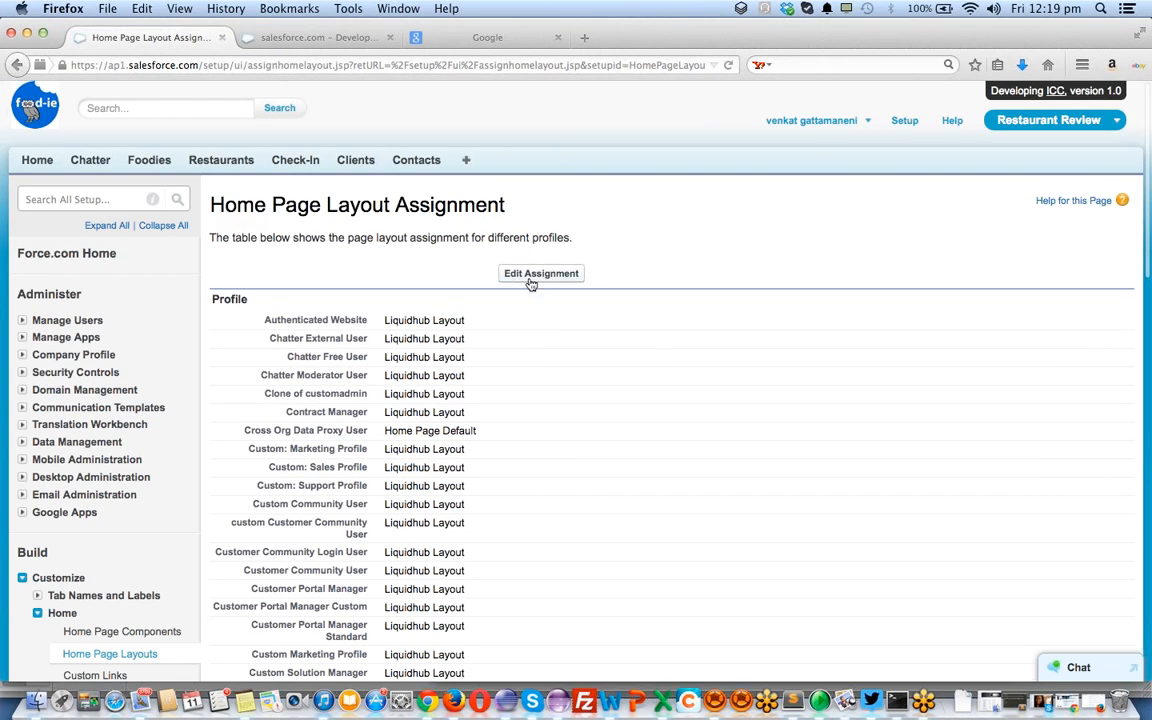
pyautogui.press('super+Left')
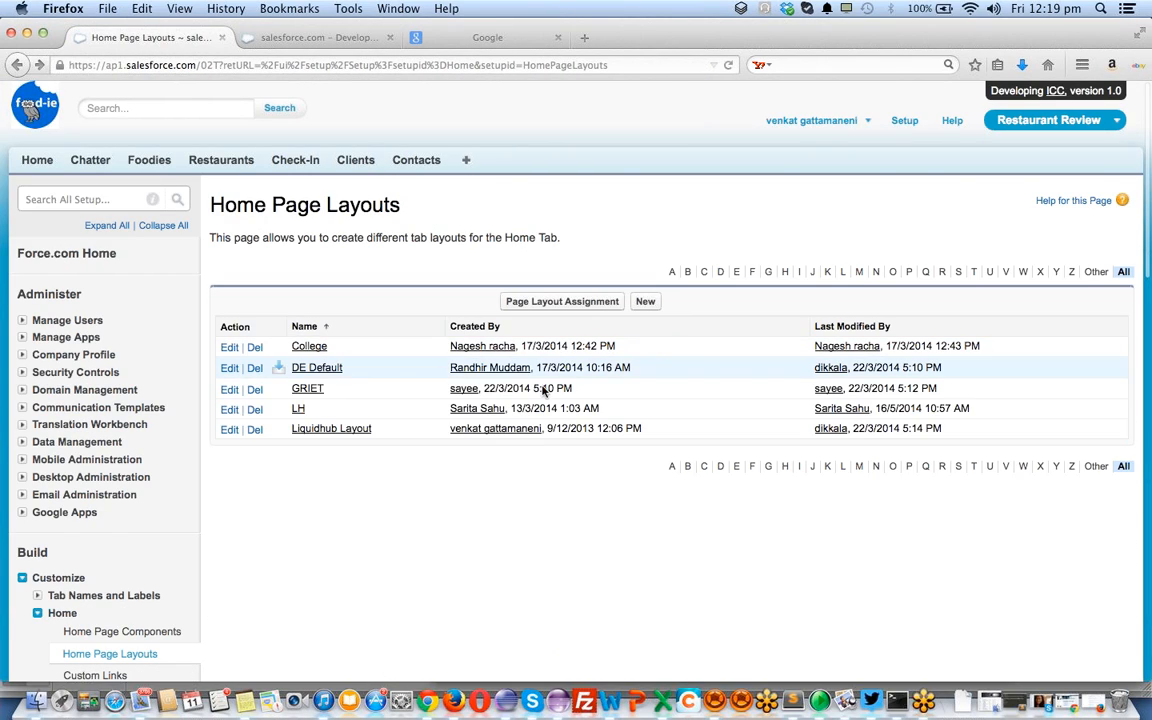
# Edit the Liquidhub Layout with Welcome Message ticked and LH unticked, then continue to ordering
pyautogui.click(230, 430)
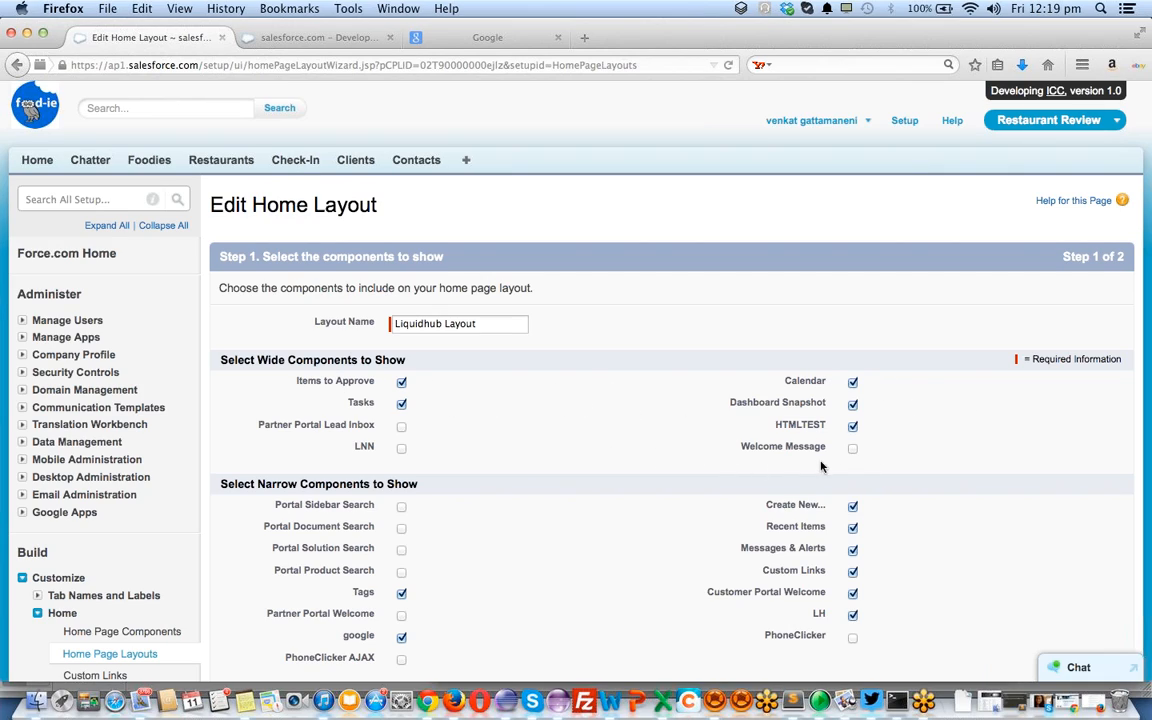
pyautogui.click(852, 449)
pyautogui.scroll(-4, 432, 514)
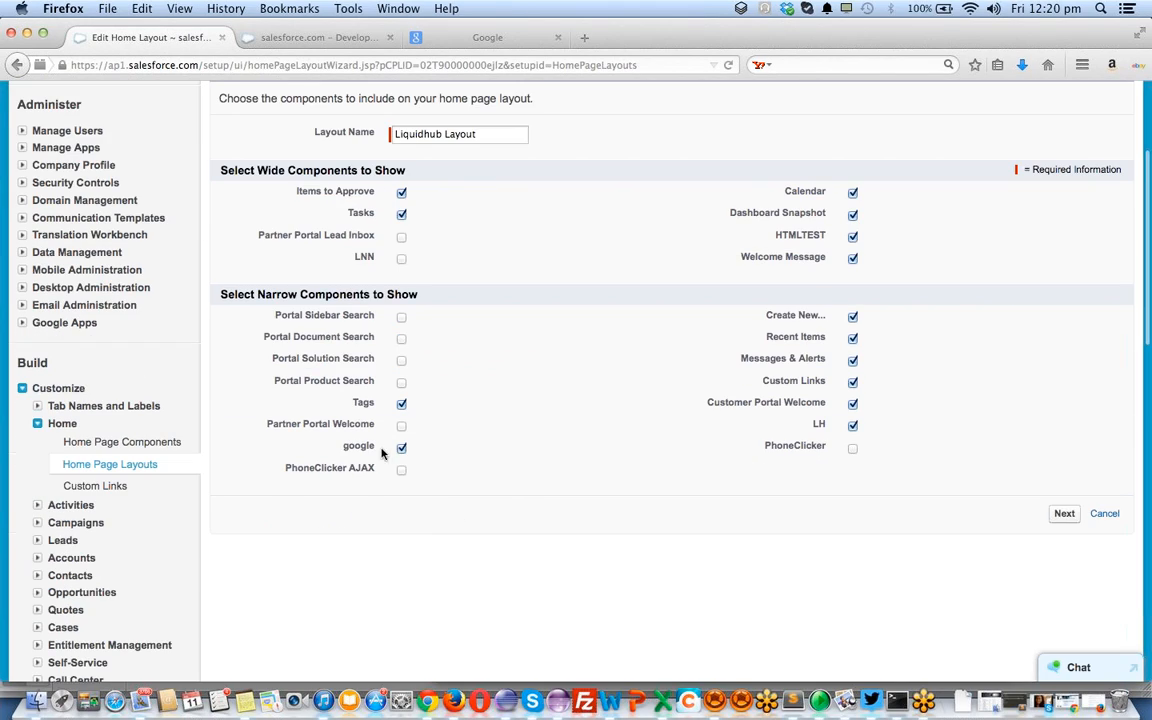
pyautogui.click(852, 427)
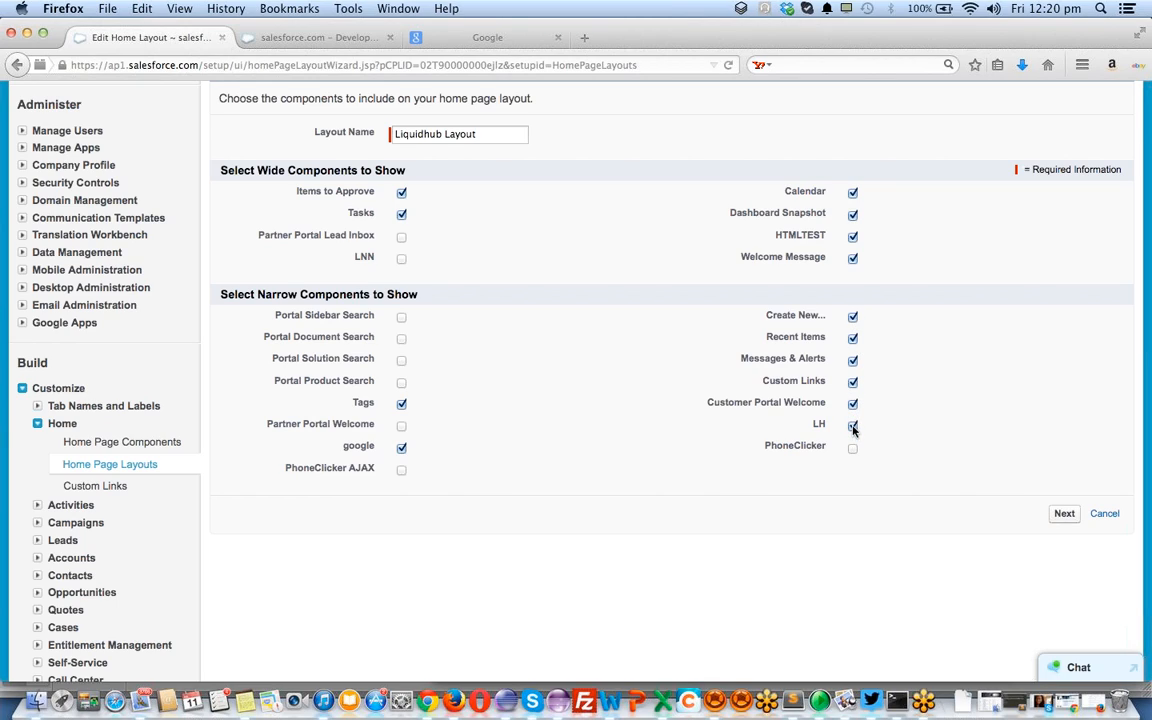
pyautogui.click(303, 38)
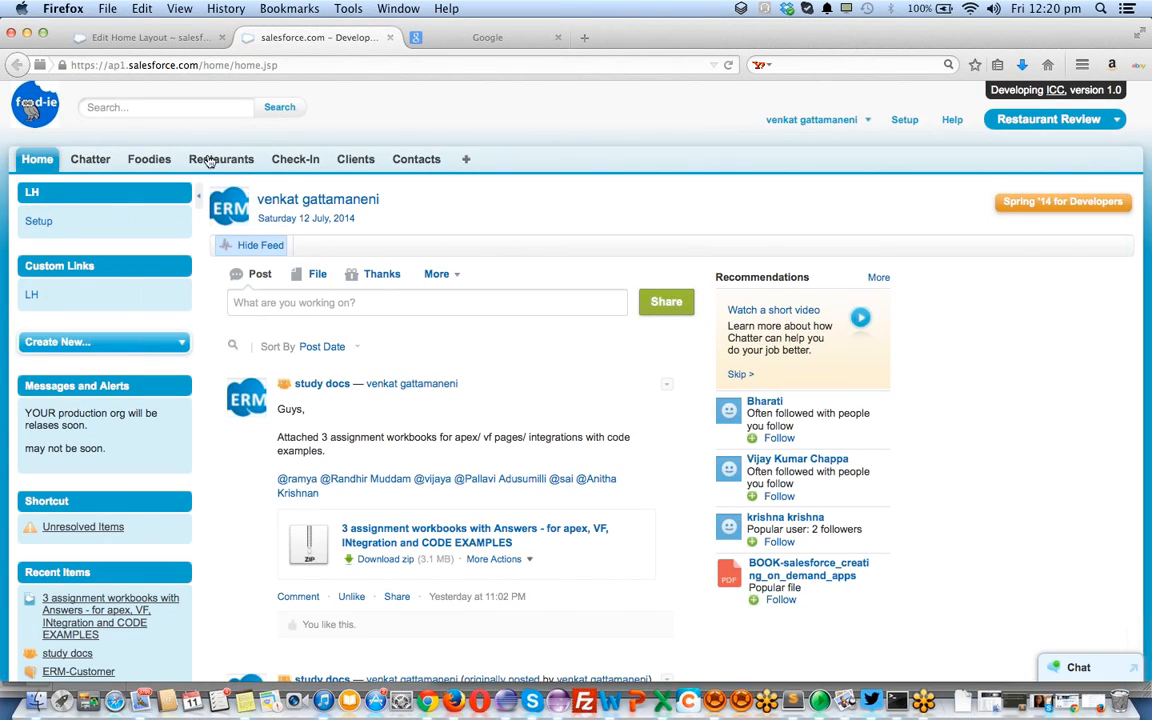
pyautogui.click(165, 37)
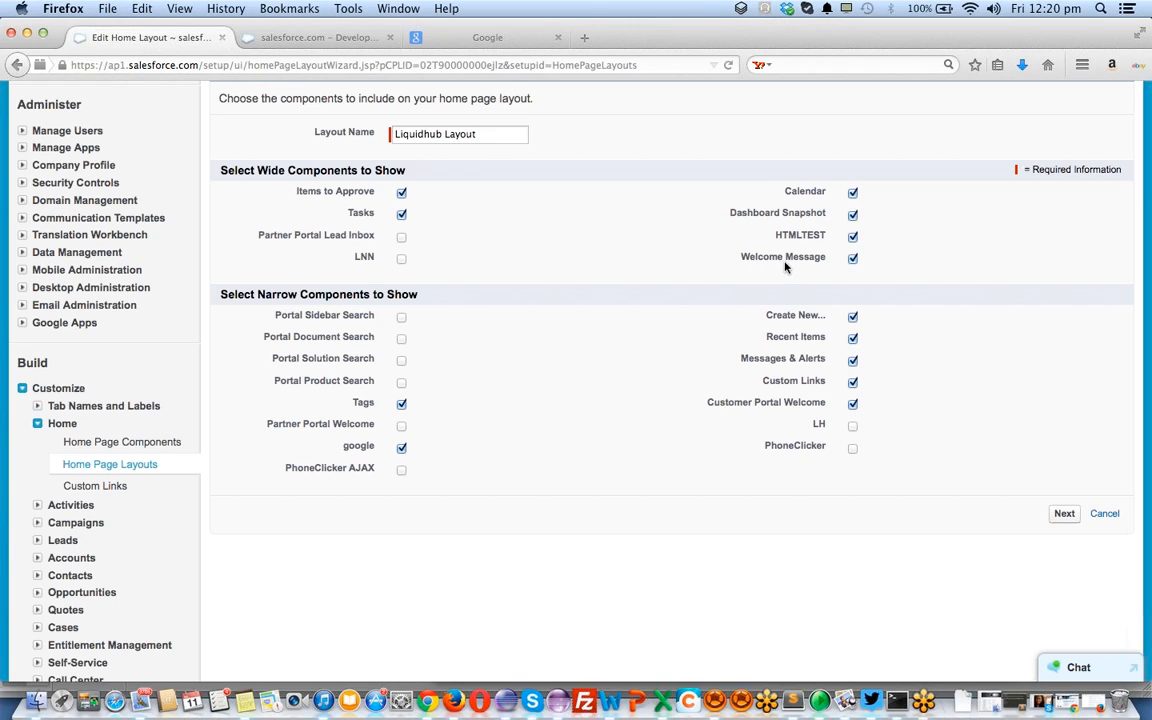
pyautogui.click(1064, 515)
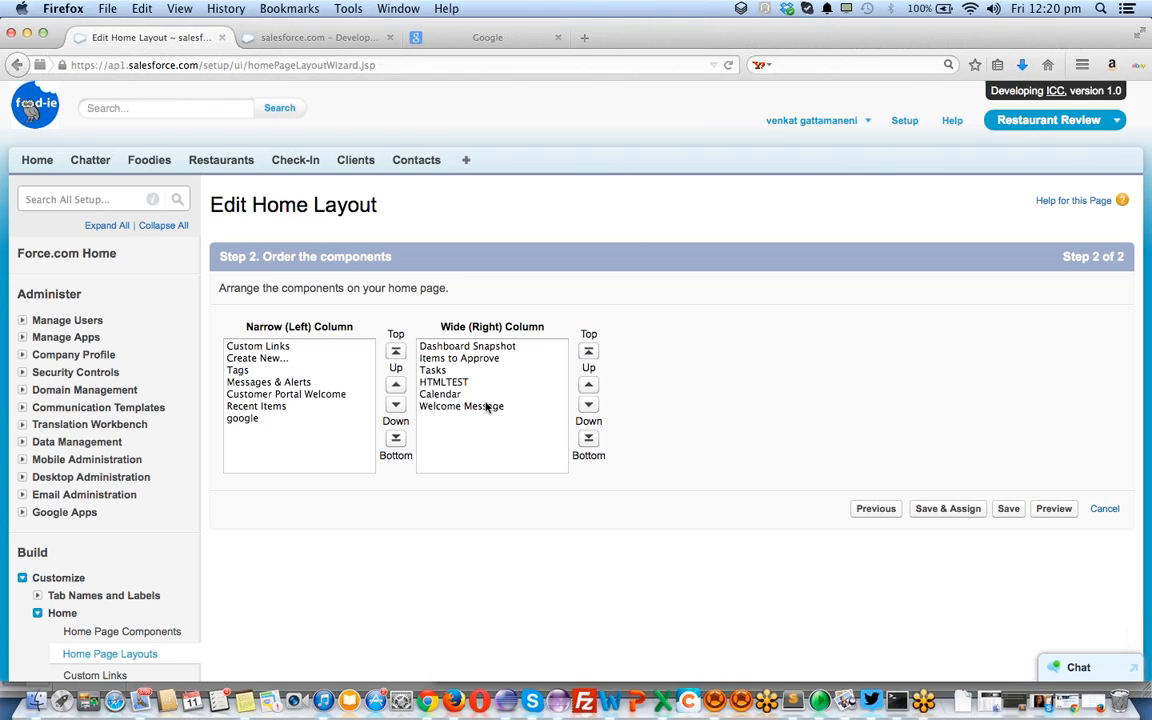
# Move google to the top of the narrow column and Welcome Message to the top of the wide column
pyautogui.click(245, 419)
pyautogui.click(396, 351)
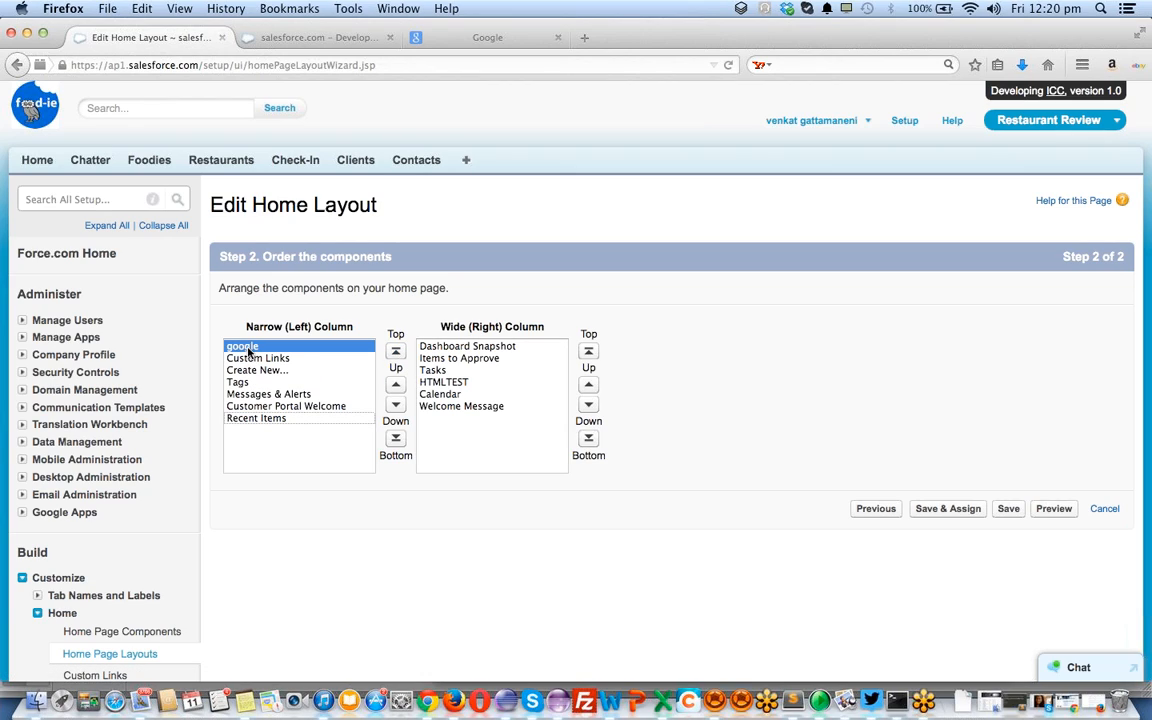
pyautogui.click(440, 406)
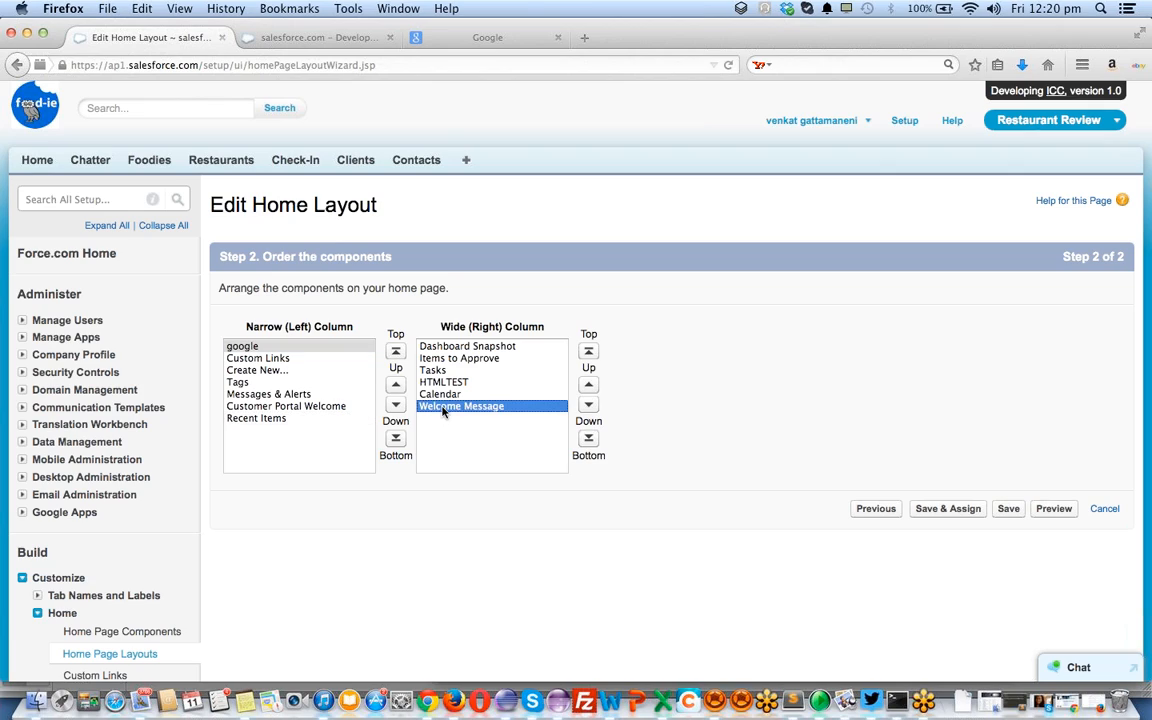
pyautogui.click(588, 351)
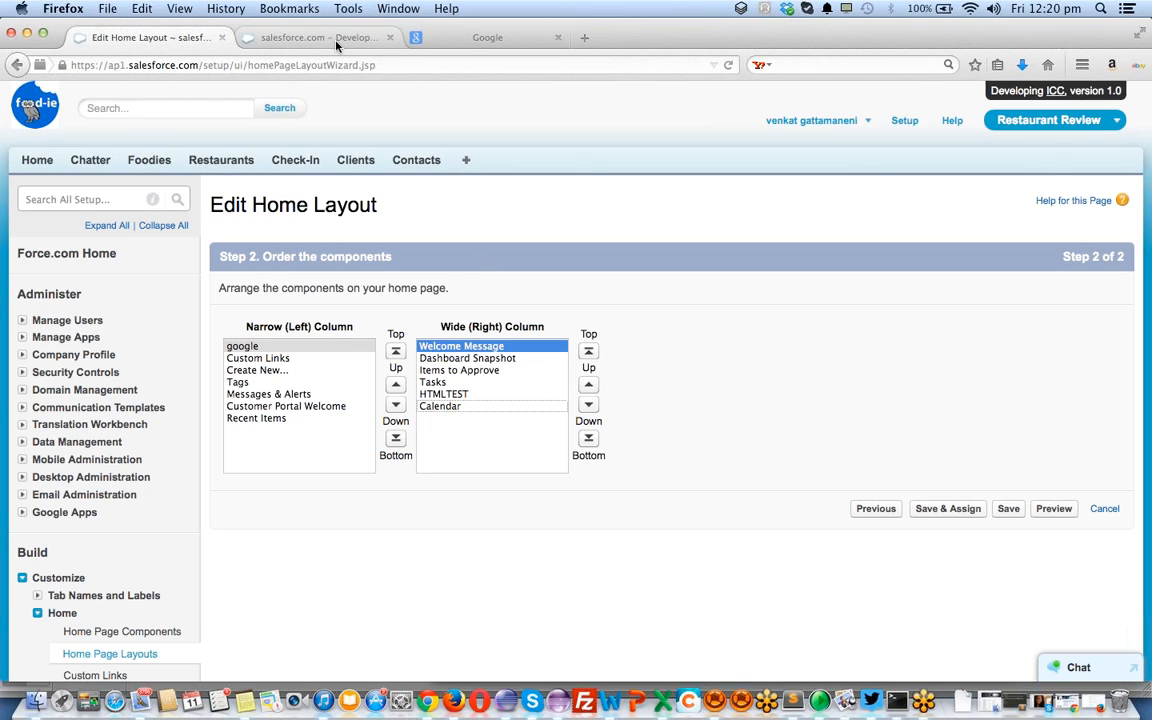
# Save the Liquidhub Layout and proceed to assigning it to profiles
pyautogui.click(303, 37)
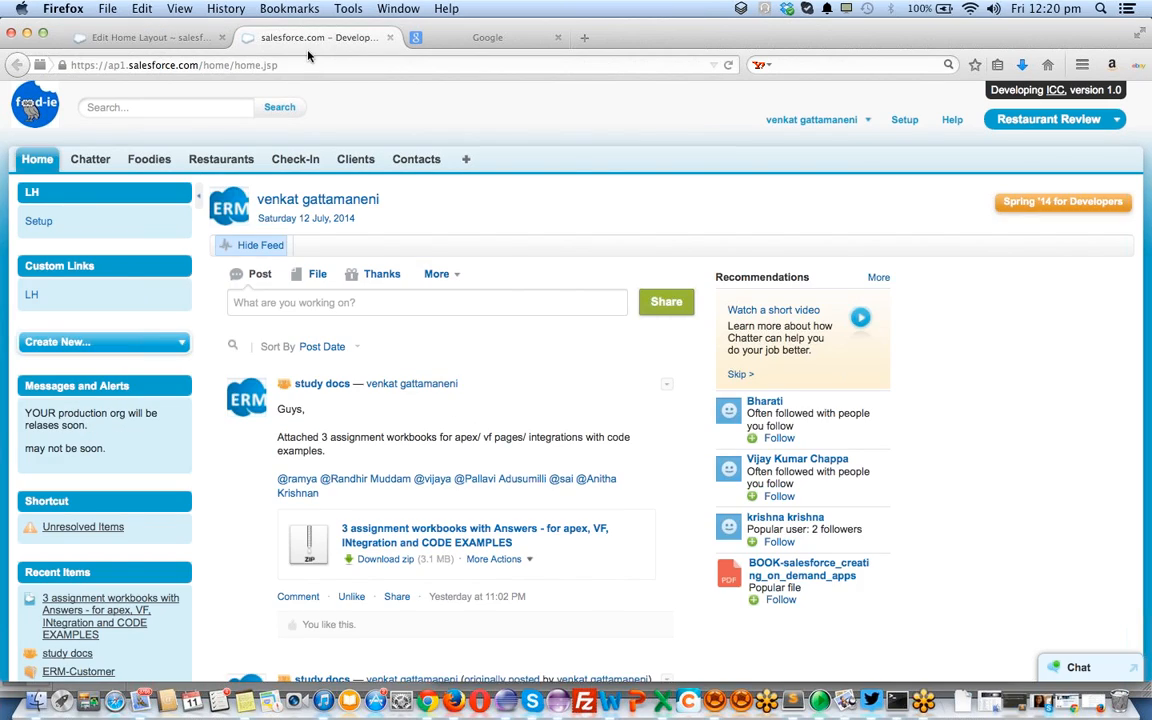
pyautogui.click(103, 37)
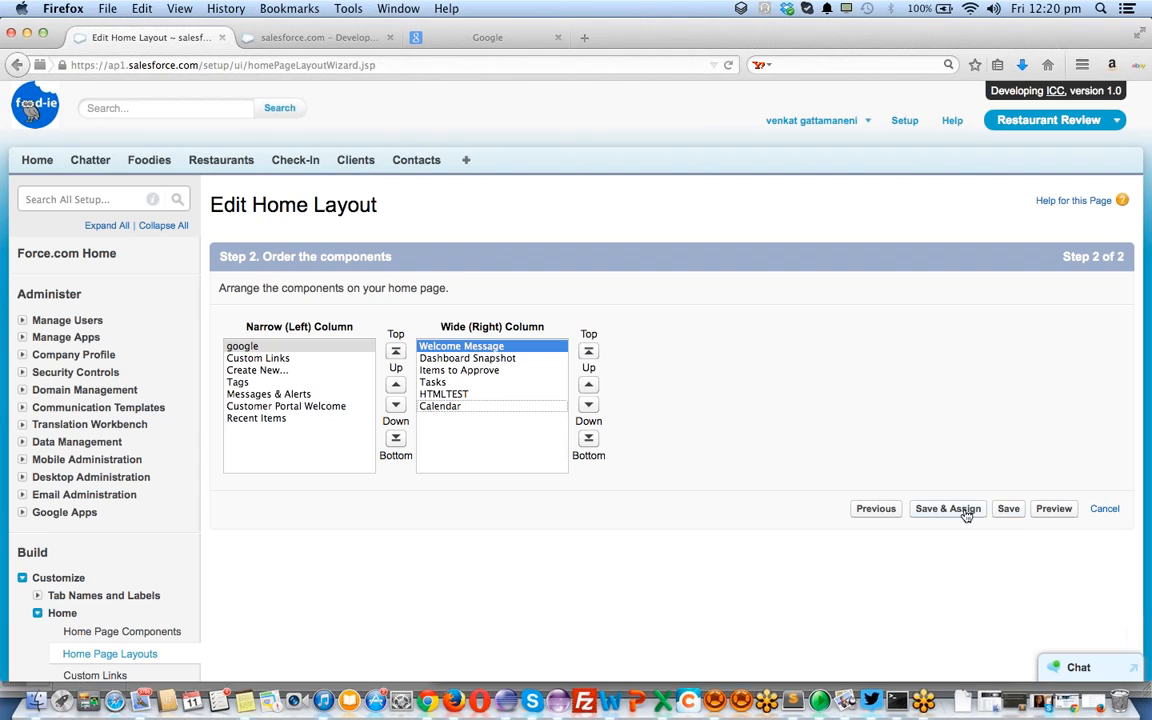
pyautogui.click(958, 512)
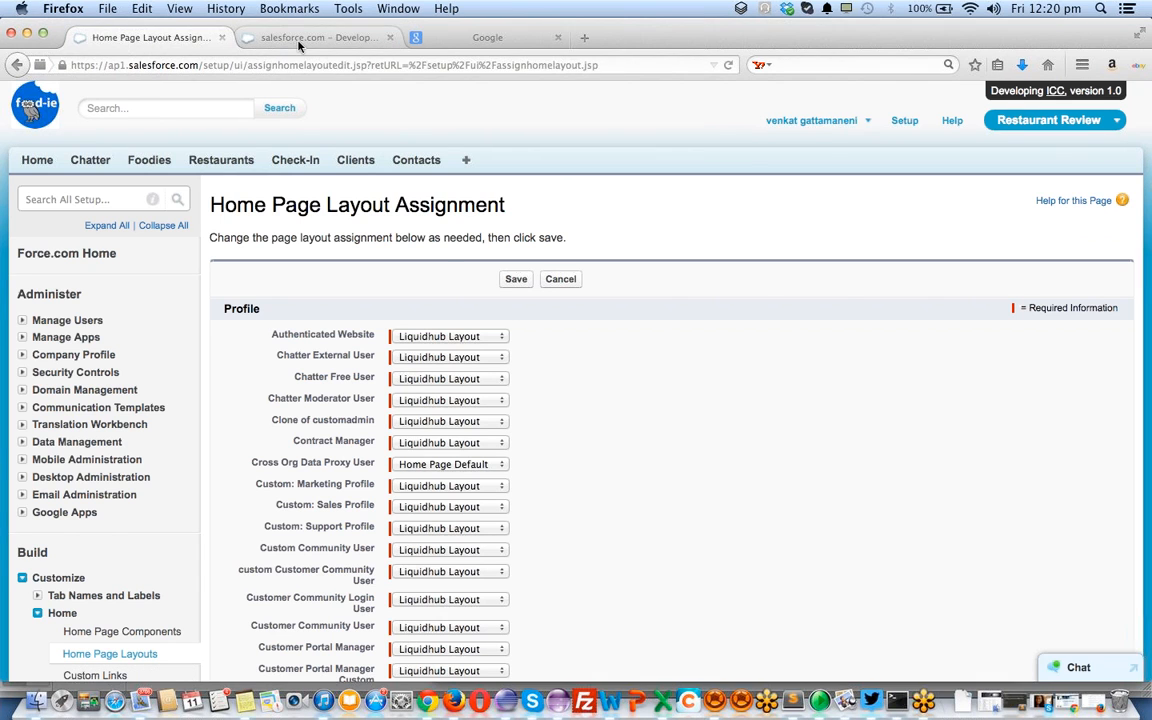
pyautogui.click(297, 40)
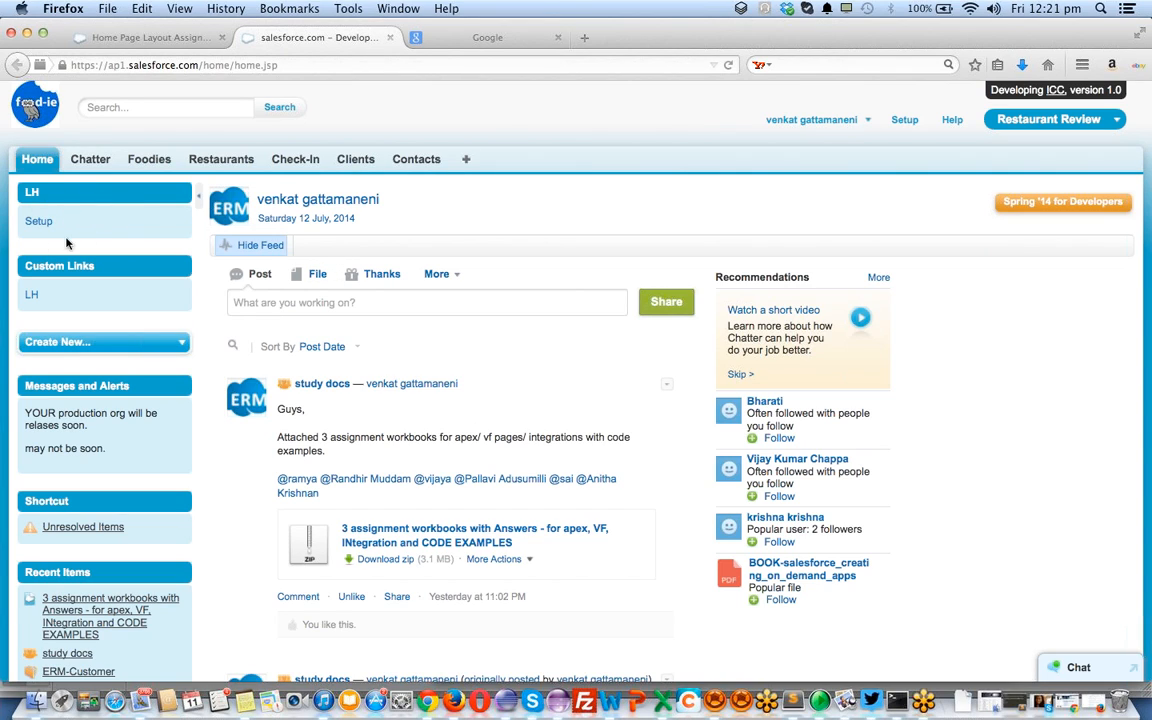
pyautogui.scroll(-5, 94, 450)
pyautogui.scroll(-1, 98, 455)
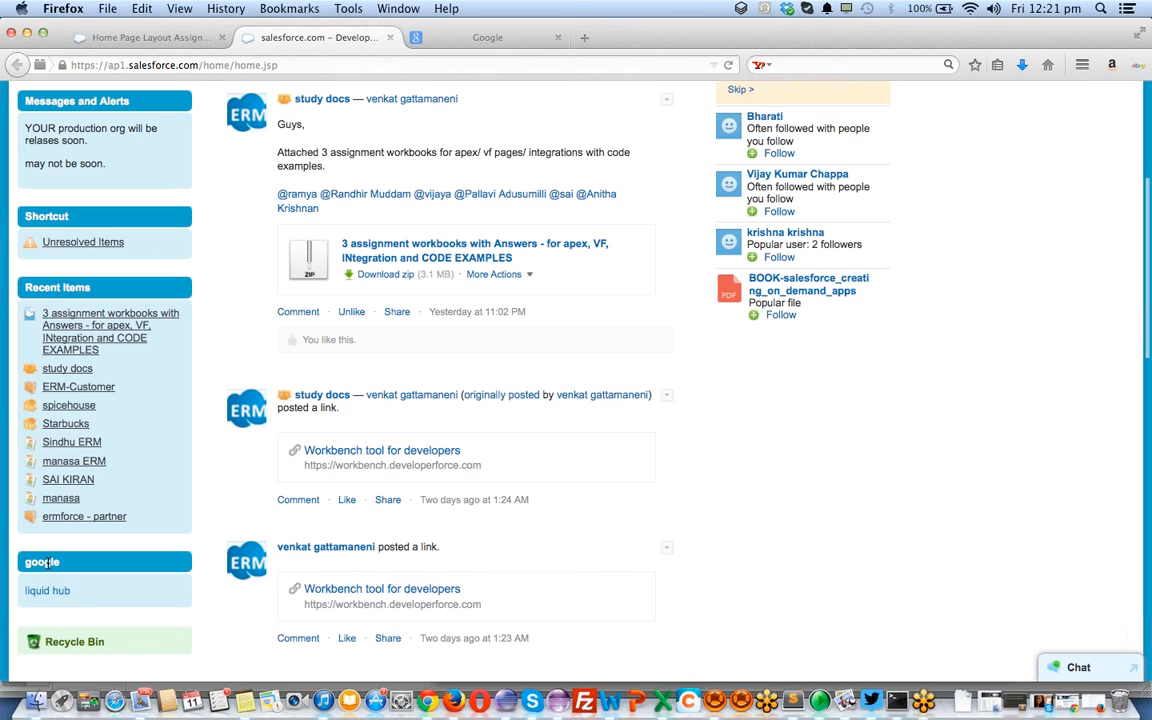
pyautogui.scroll(5, 30, 560)
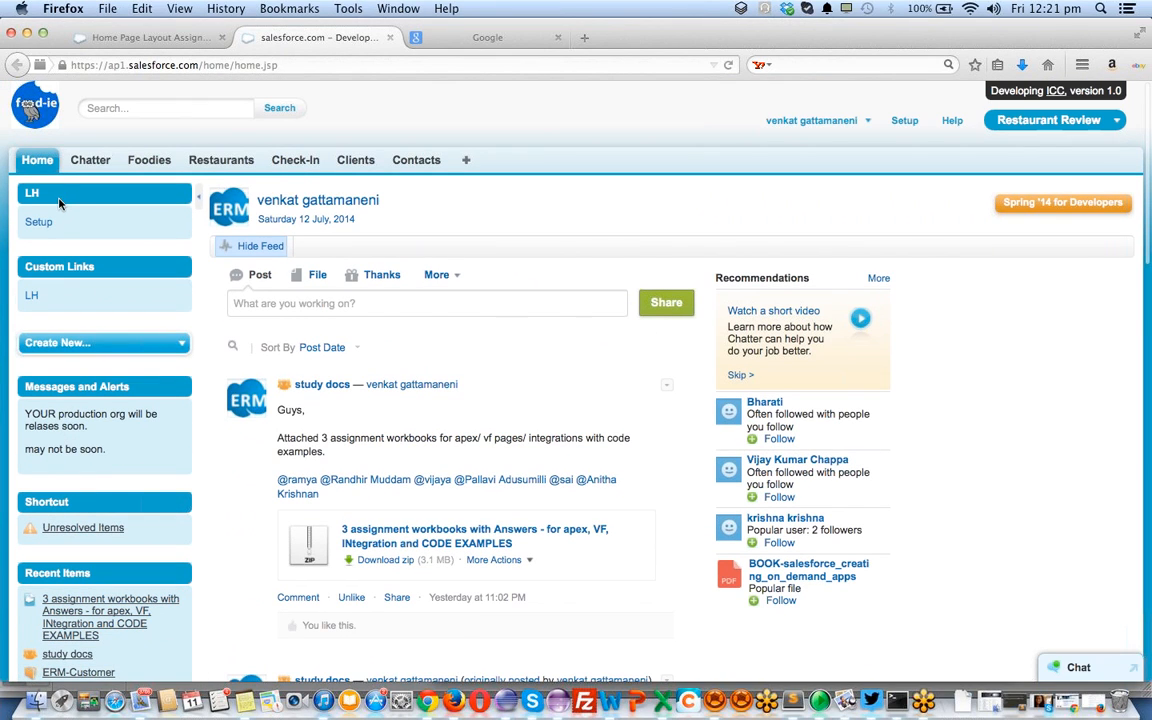
pyautogui.scroll(-2, 504, 436)
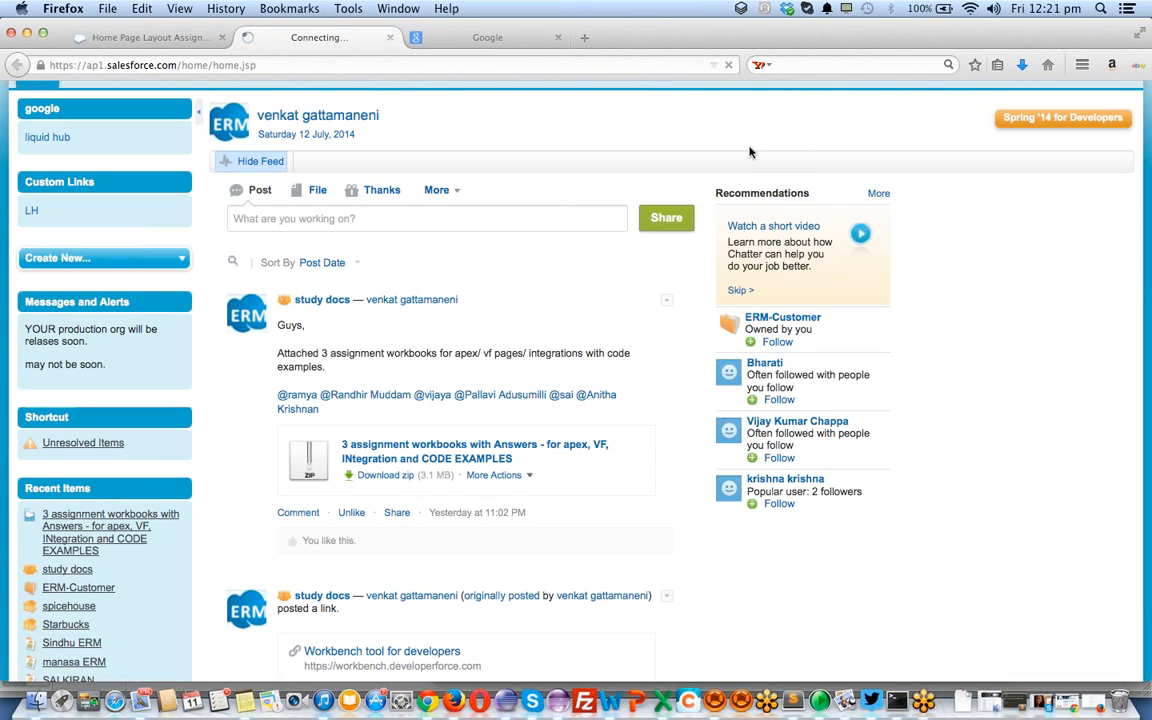
pyautogui.scroll(2, 636, 209)
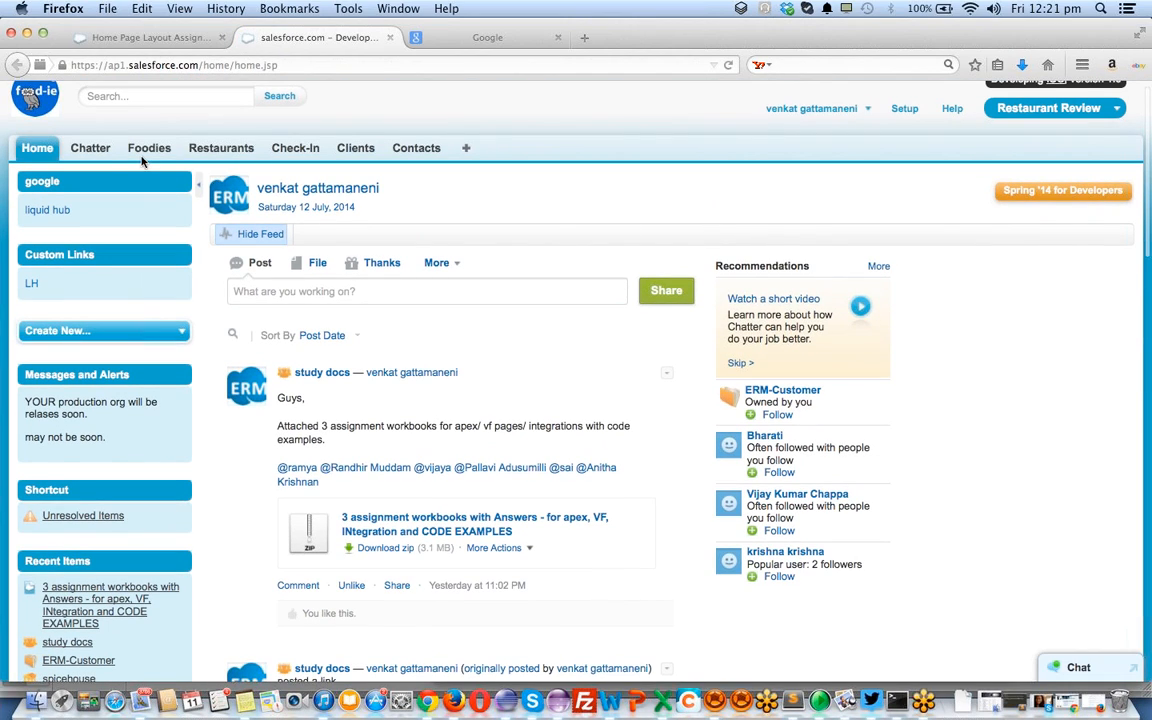
pyautogui.scroll(-15, 107, 225)
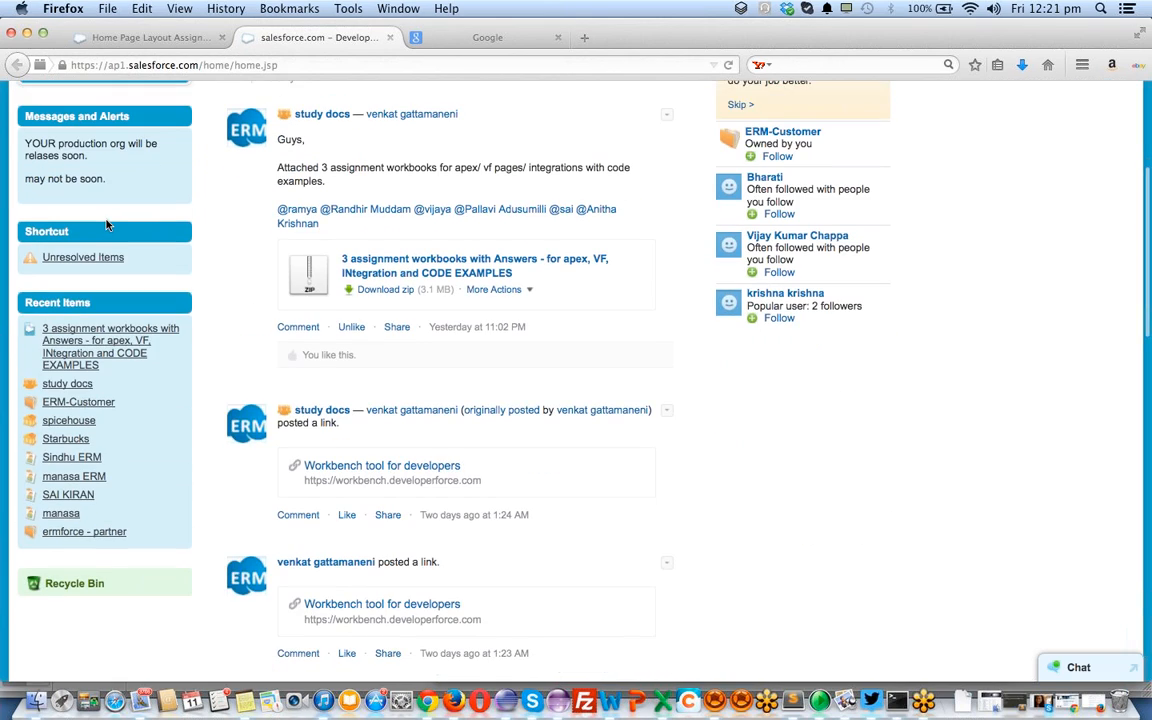
pyautogui.scroll(-1, 107, 225)
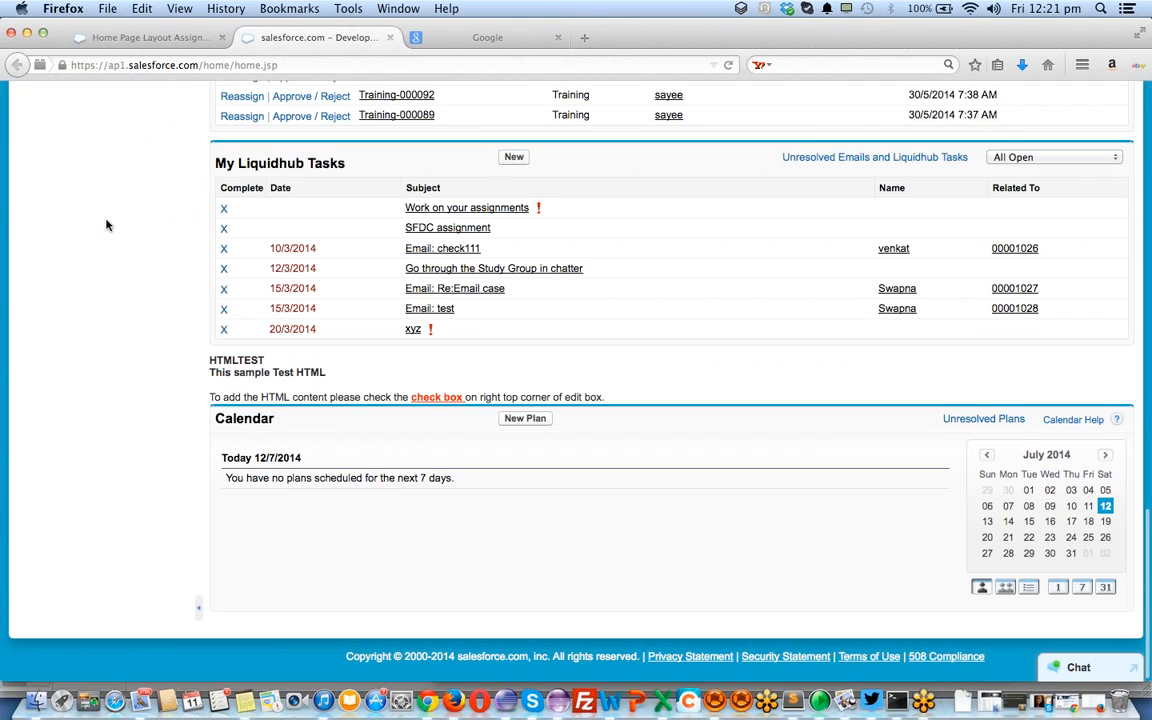
pyautogui.scroll(3, 107, 225)
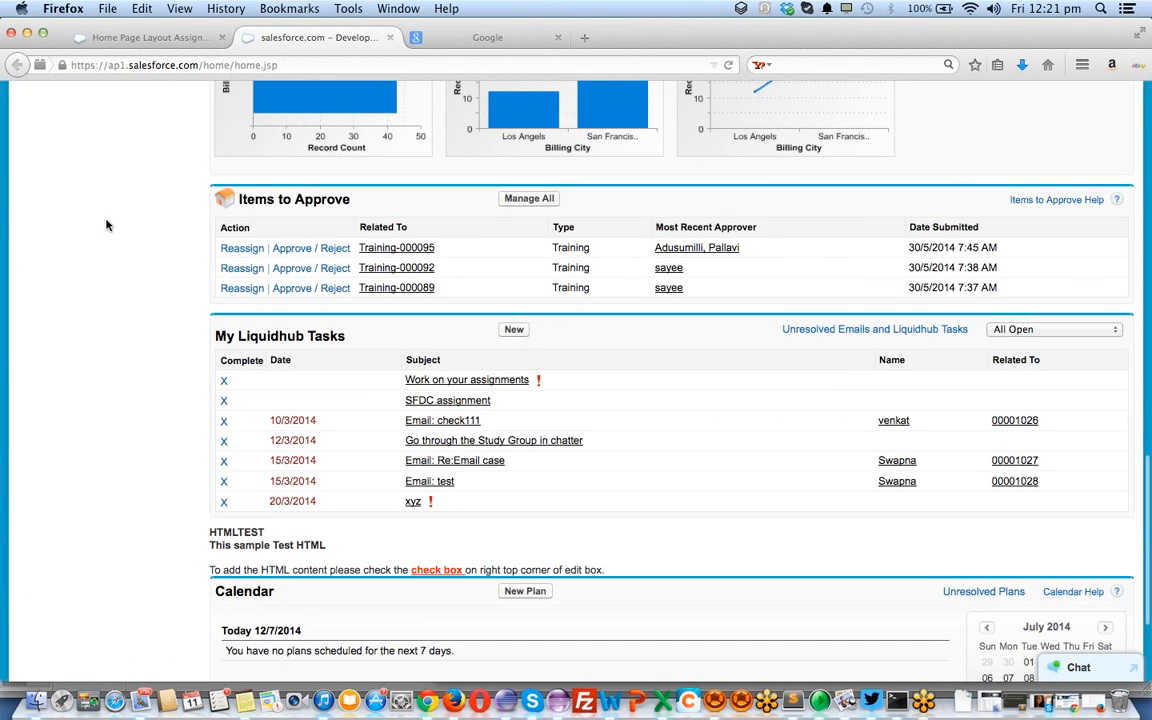
pyautogui.scroll(12, 107, 225)
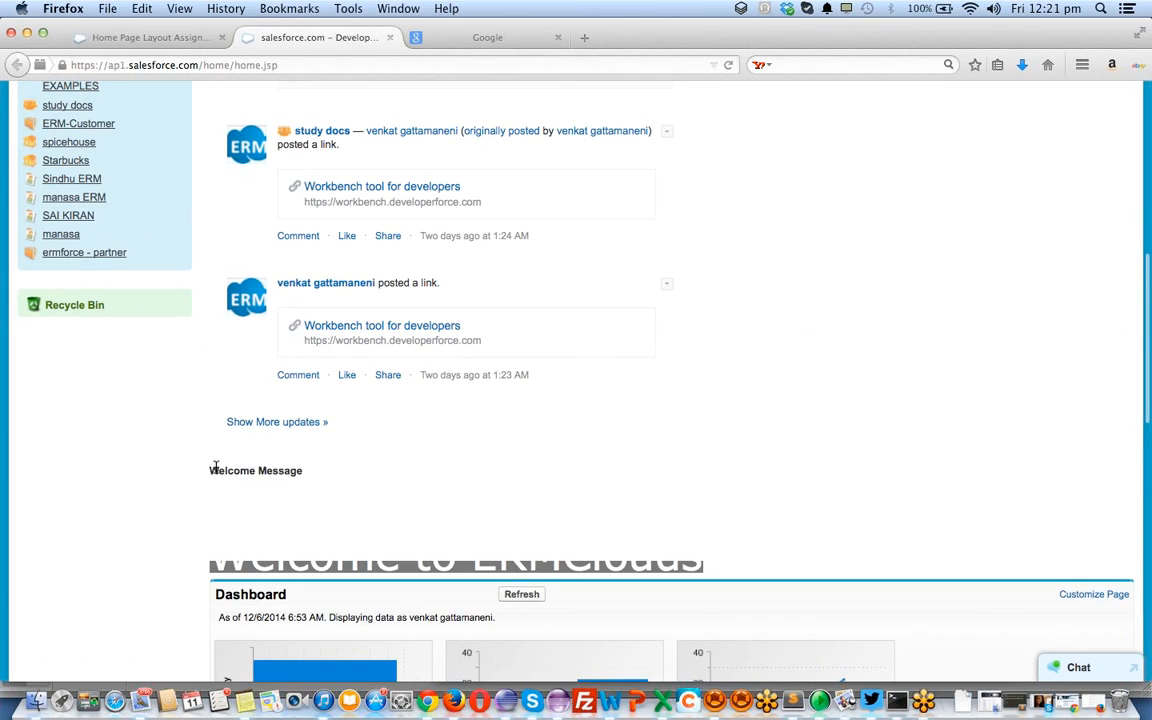
pyautogui.moveTo(245, 560); pyautogui.dragTo(284, 533)
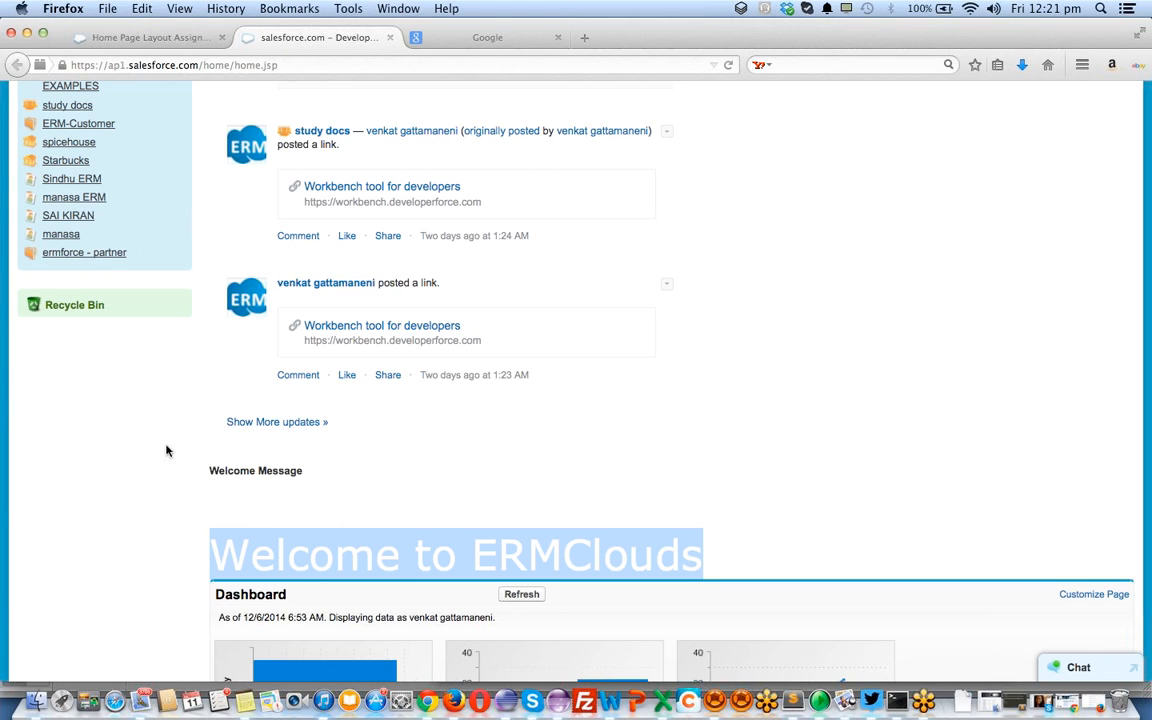
pyautogui.scroll(10, 136, 406)
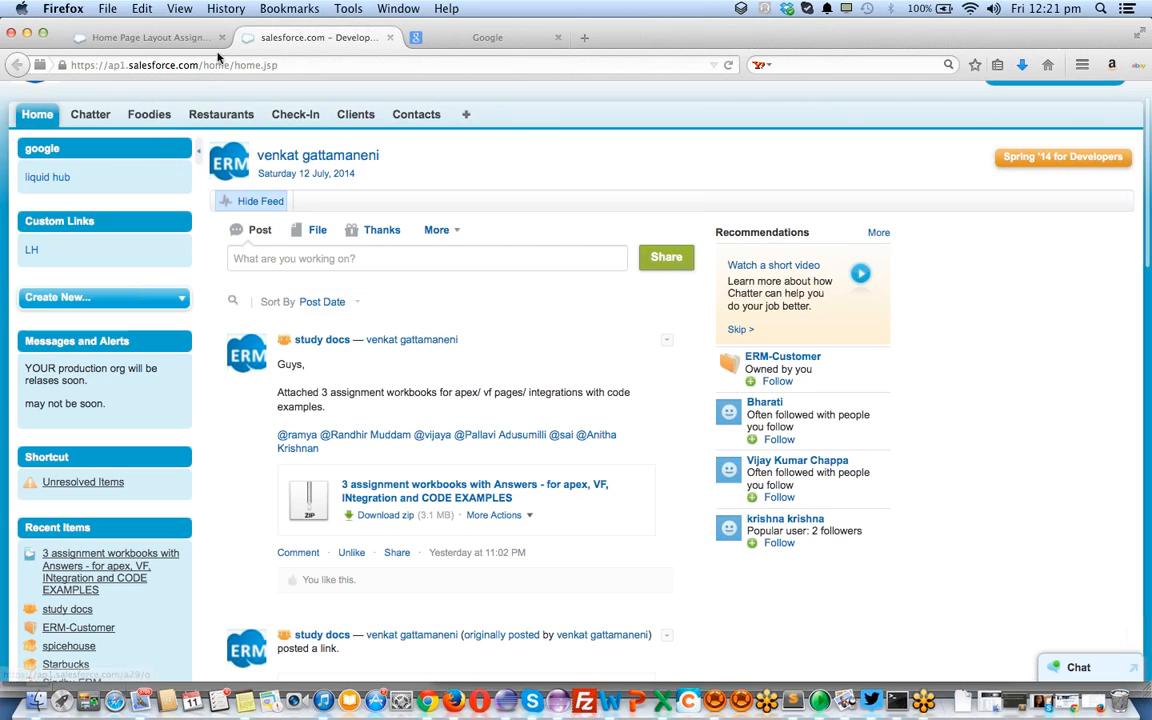
pyautogui.click(150, 37)
# Open the Welcome Message component from Home Page Components for editing
pyautogui.scroll(-3, 321, 260)
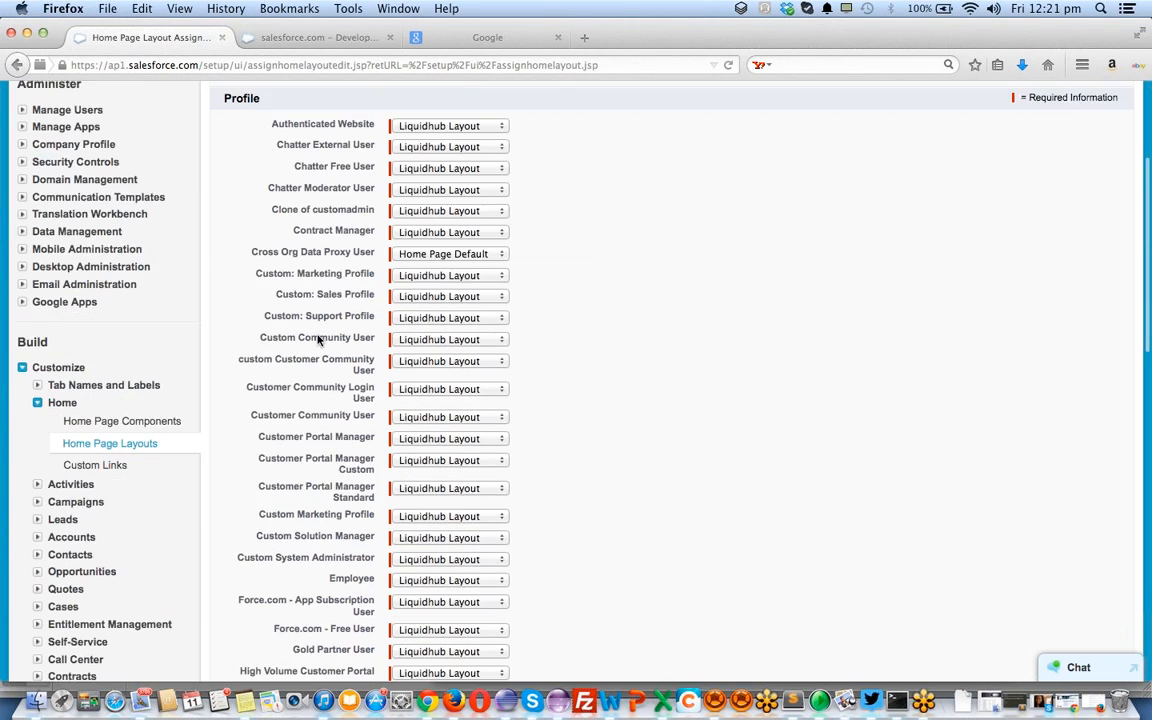
pyautogui.scroll(-3, 318, 340)
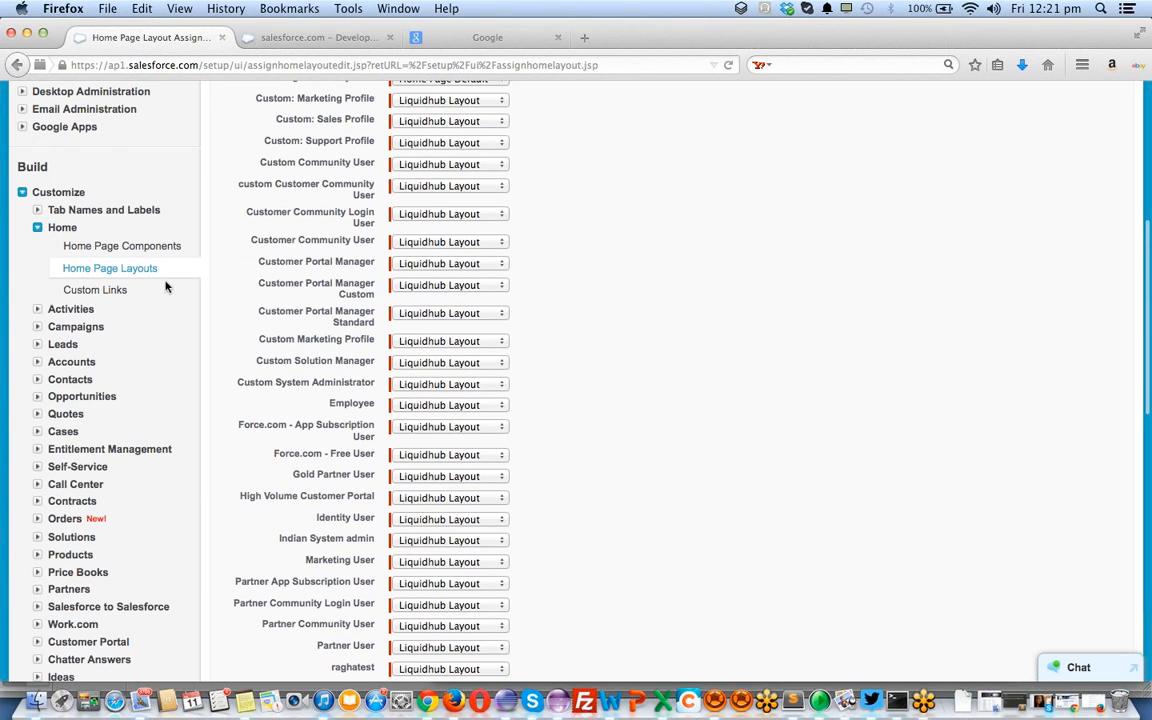
pyautogui.click(108, 246)
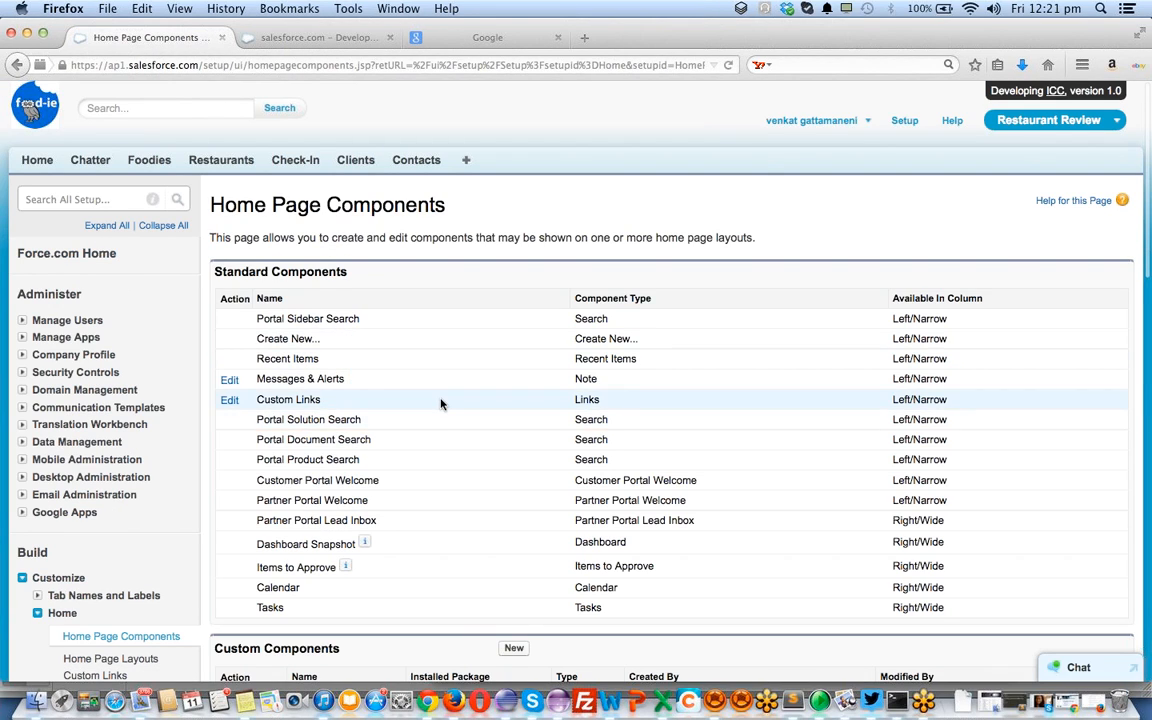
pyautogui.scroll(-5, 440, 404)
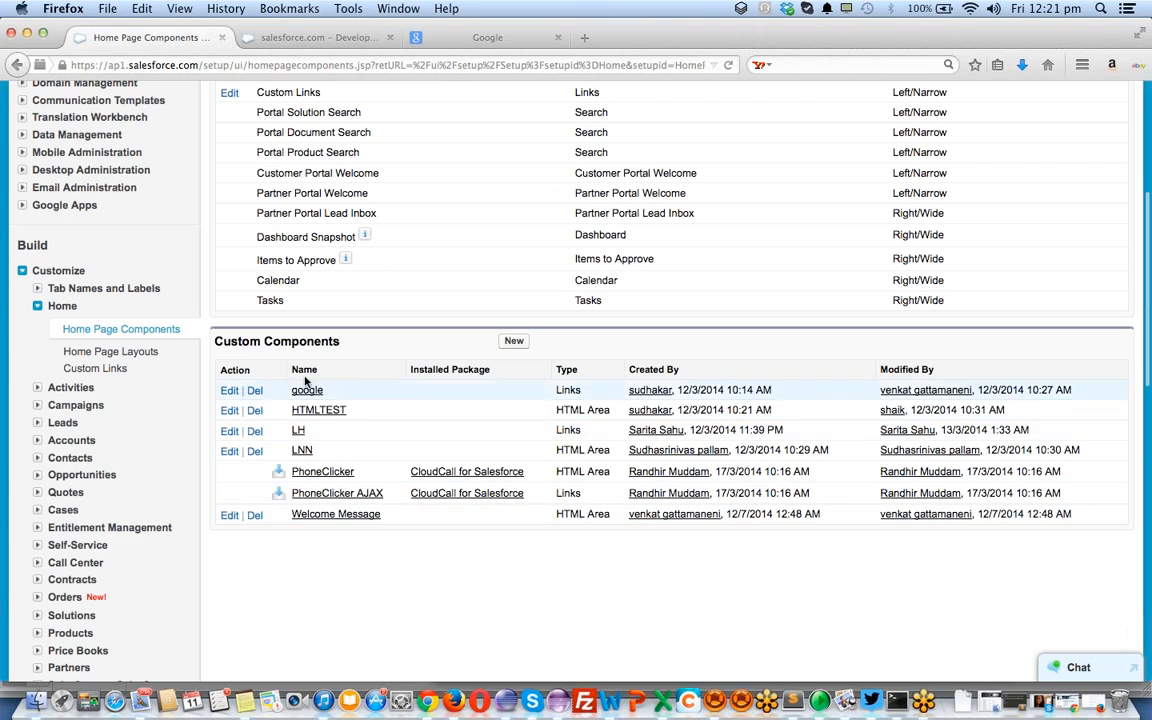
pyautogui.click(334, 516)
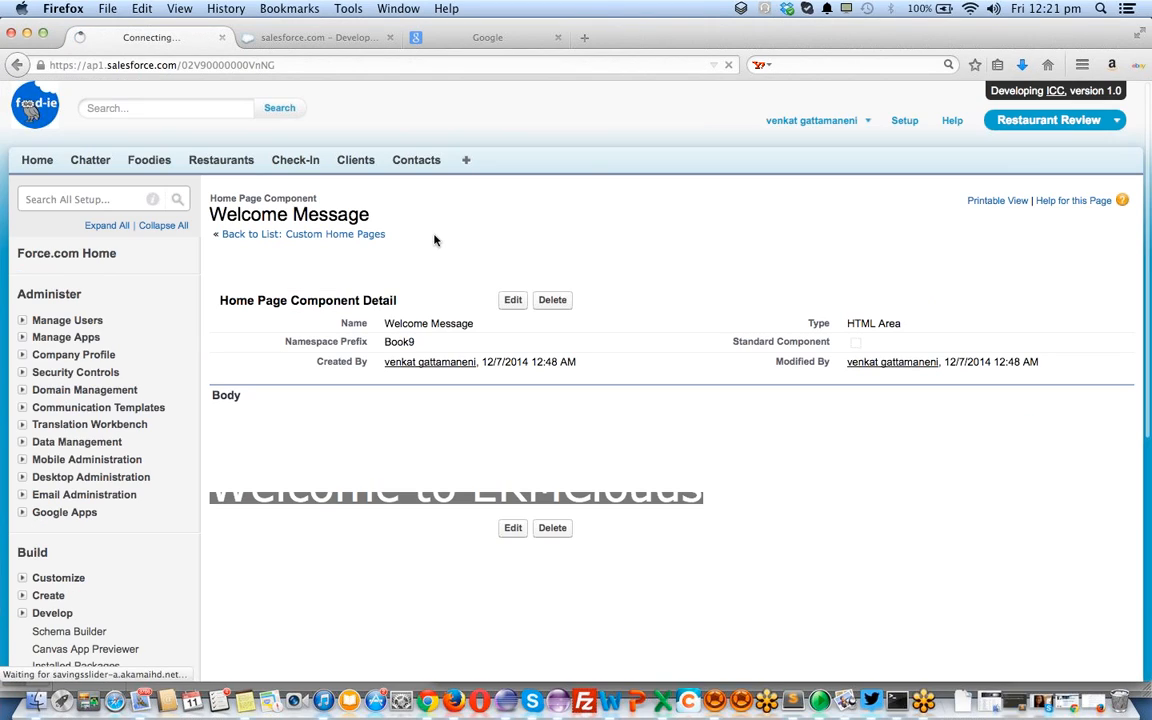
pyautogui.click(512, 302)
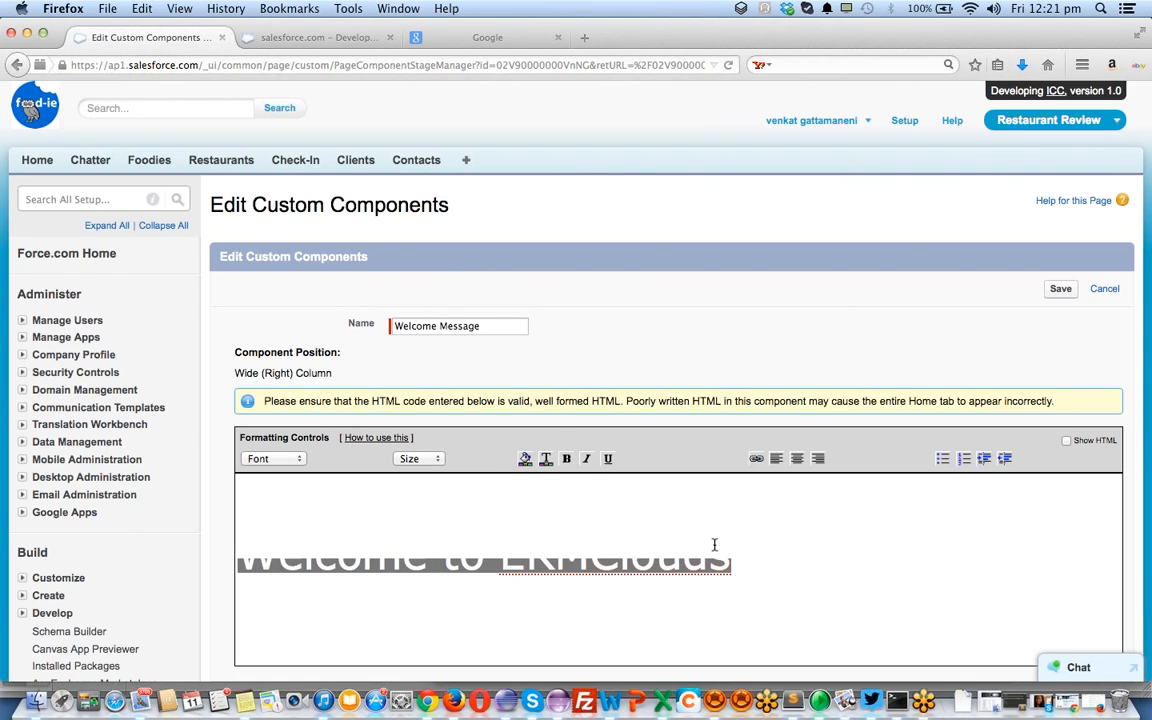
# Give the welcome text dark grey colour on a white background
pyautogui.press('super+a')
pyautogui.click(767, 589)
pyautogui.press('super+a')
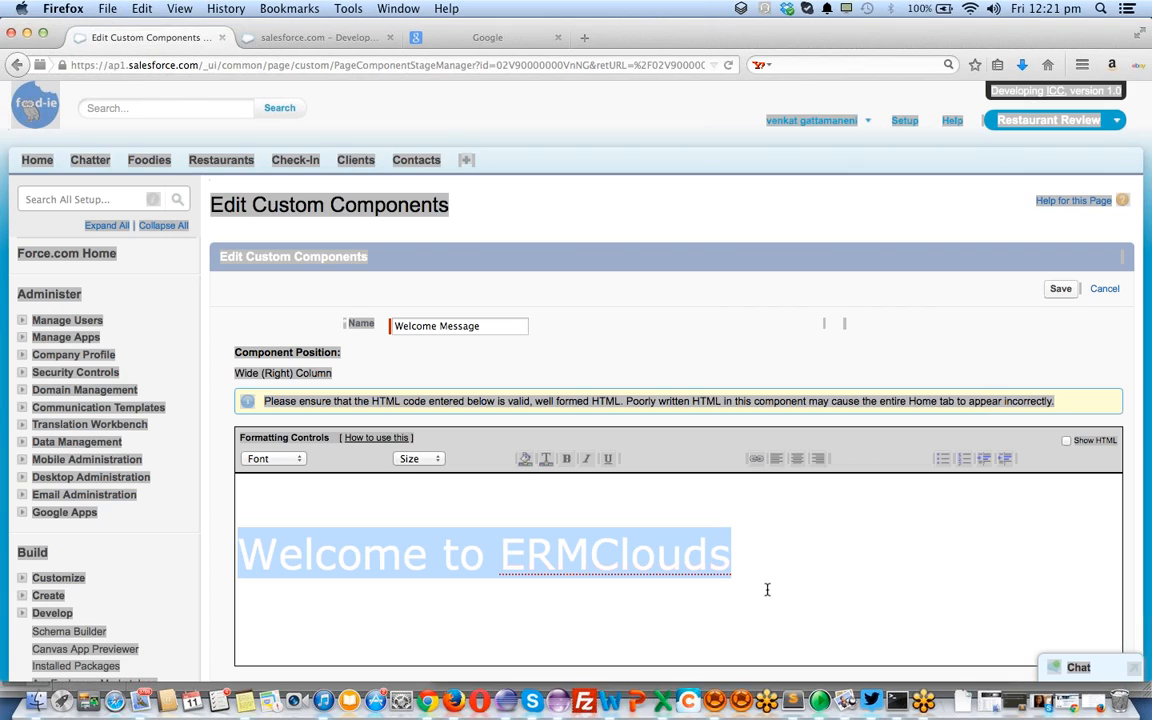
pyautogui.click(717, 314)
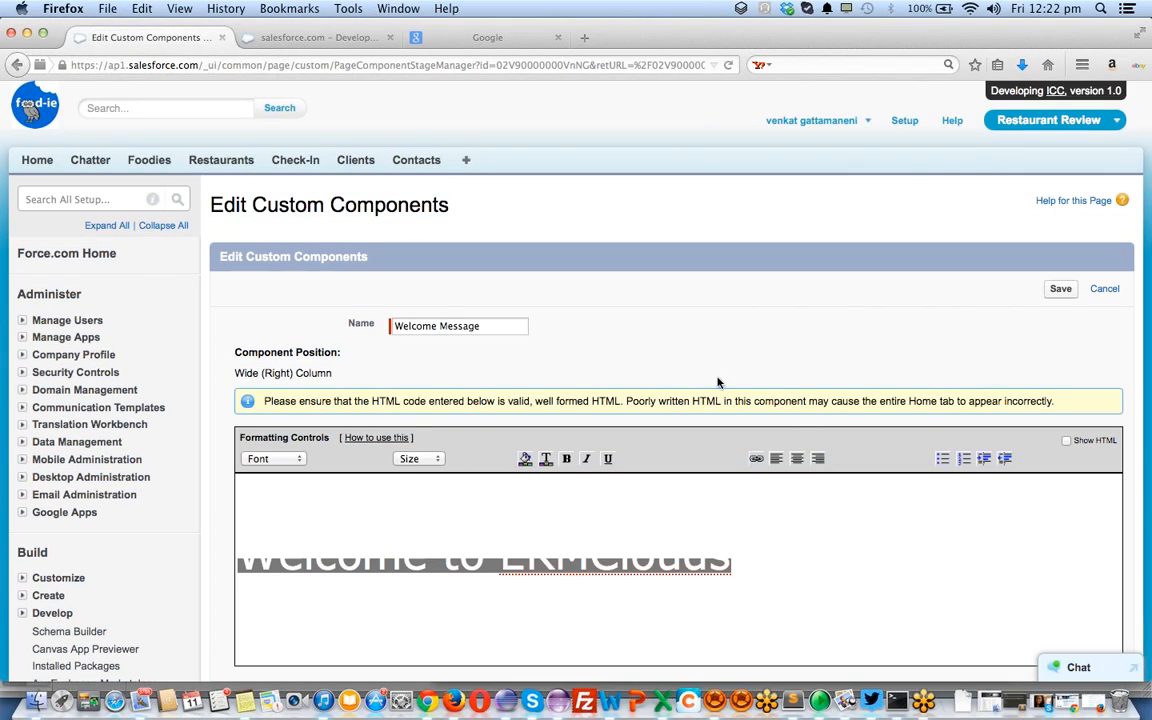
pyautogui.click(731, 632)
pyautogui.press('super+a')
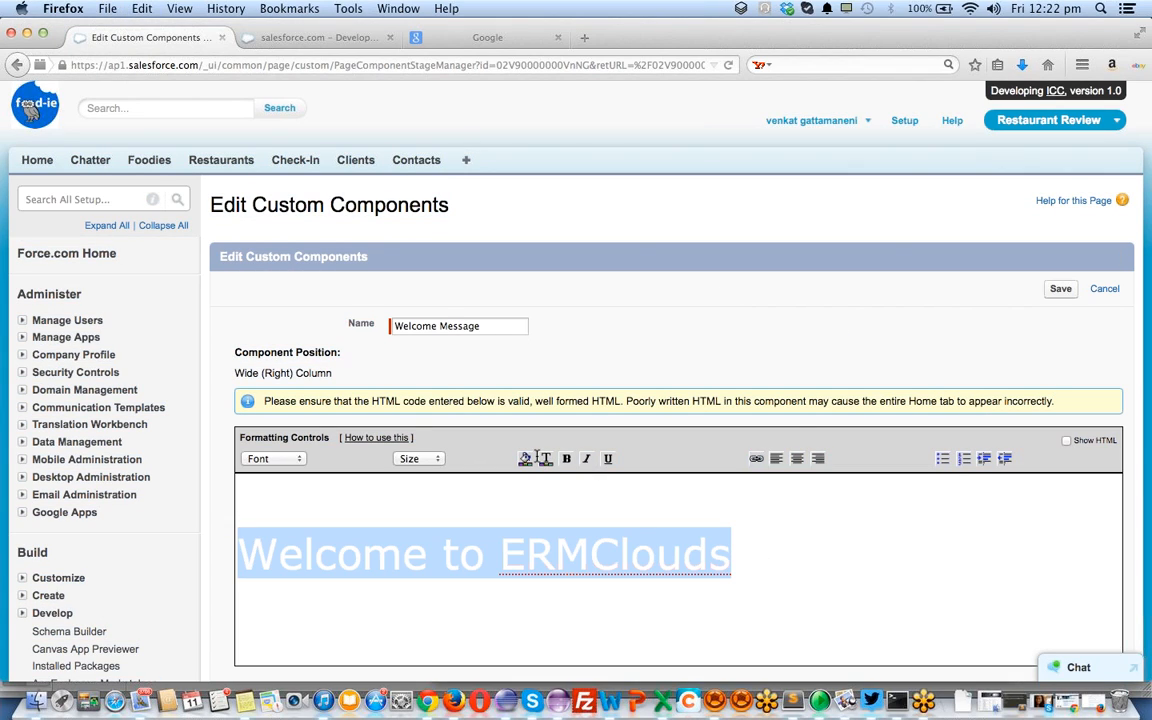
pyautogui.click(529, 459)
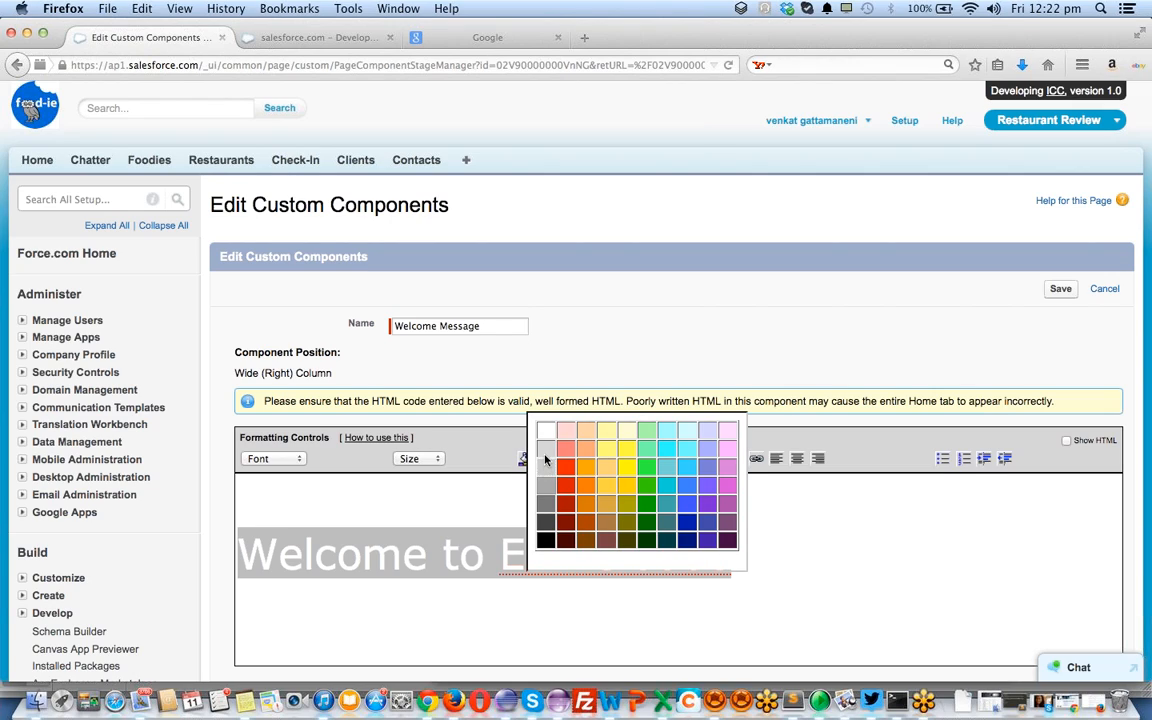
pyautogui.click(544, 522)
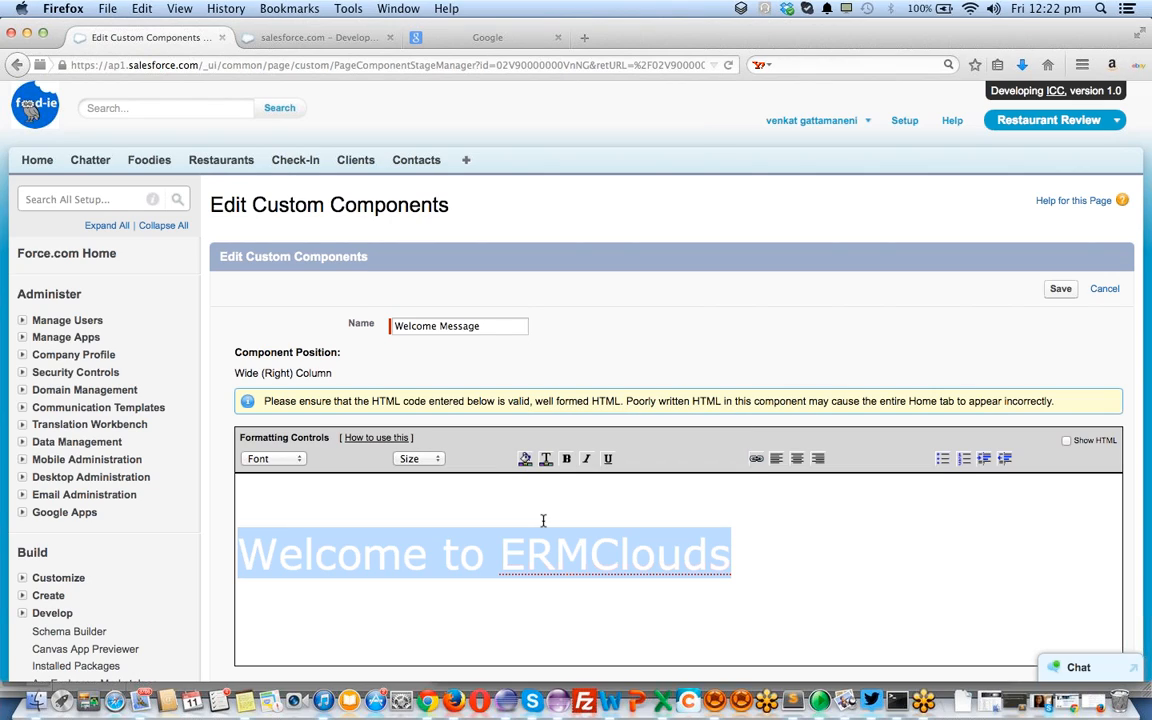
pyautogui.click(552, 462)
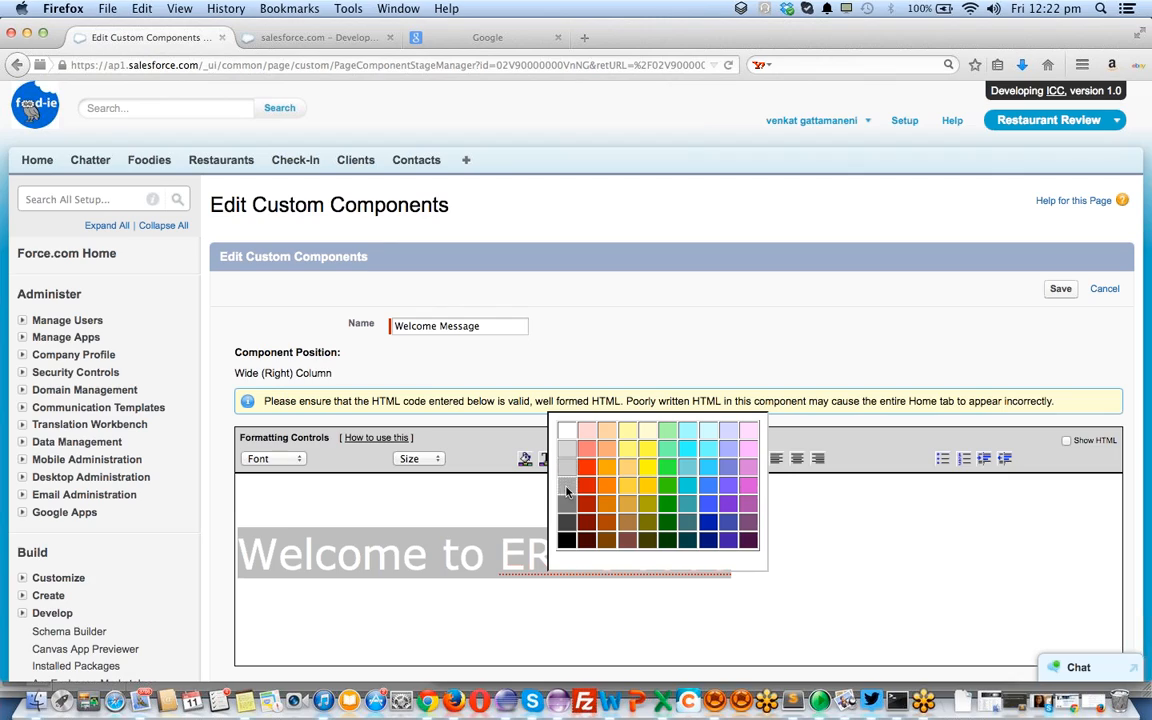
pyautogui.click(566, 437)
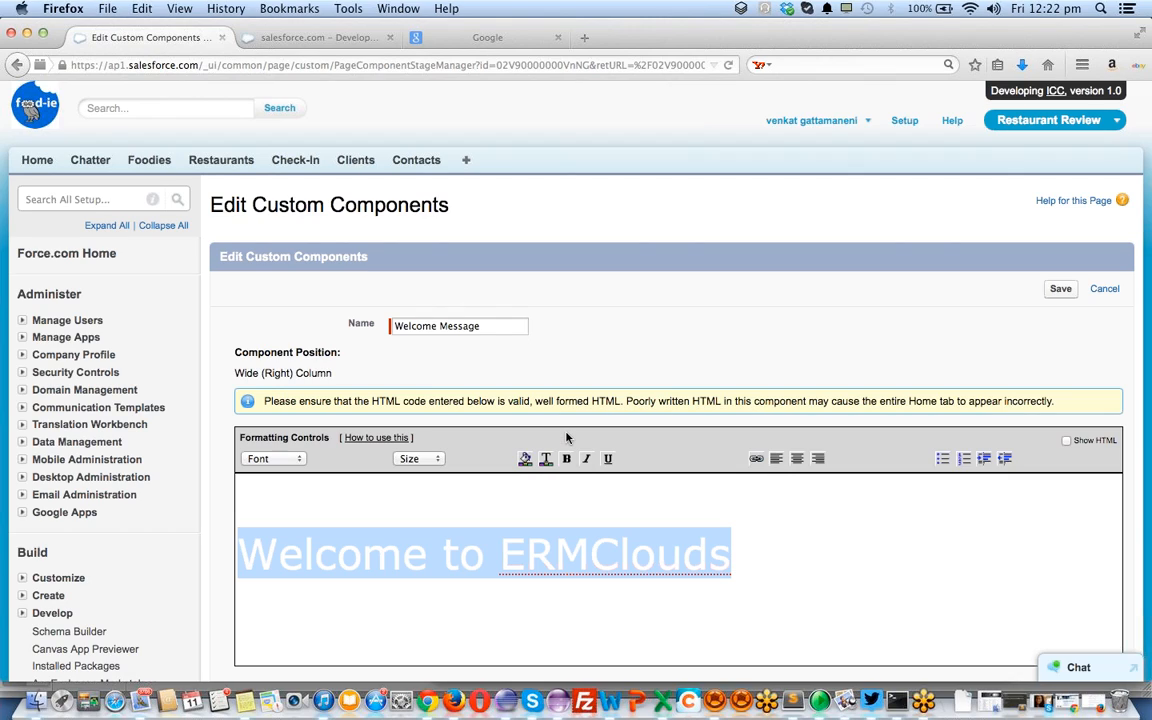
# Set the Welcome to ERMClouds text size to 10pt
pyautogui.click(743, 537)
pyautogui.moveTo(756, 563); pyautogui.dragTo(676, 461)
pyautogui.click(409, 462)
pyautogui.click(410, 511)
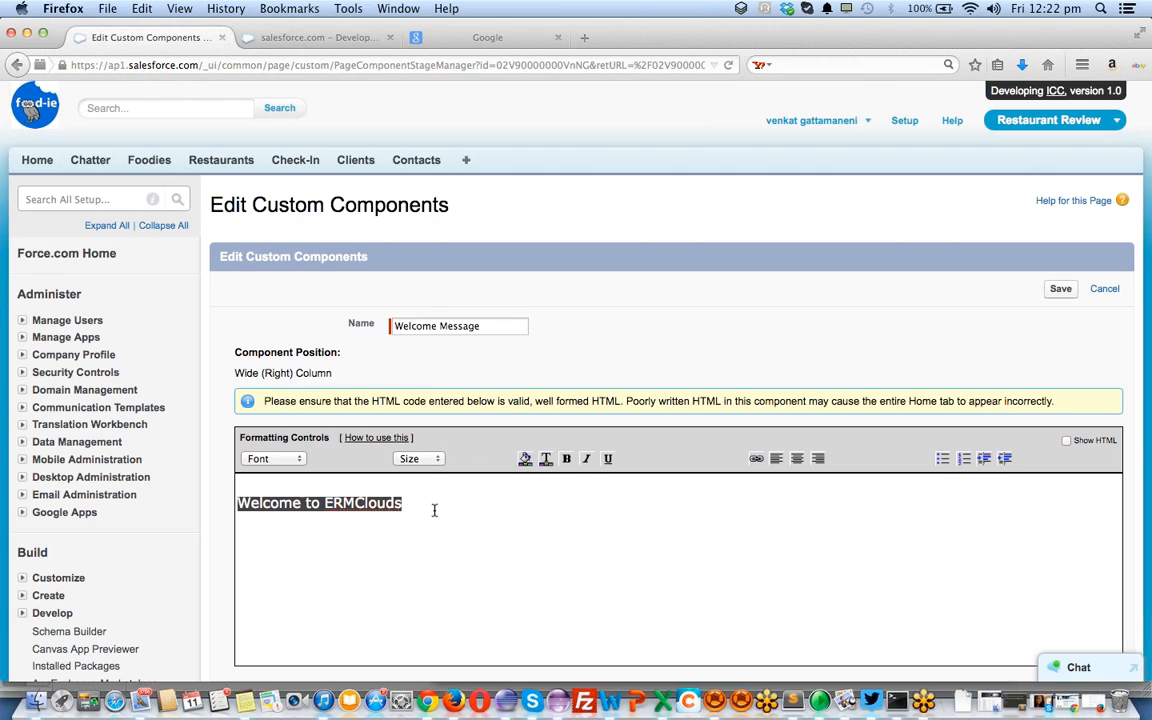
# Load ermclouds.com in the Google tab
pyautogui.click(511, 37)
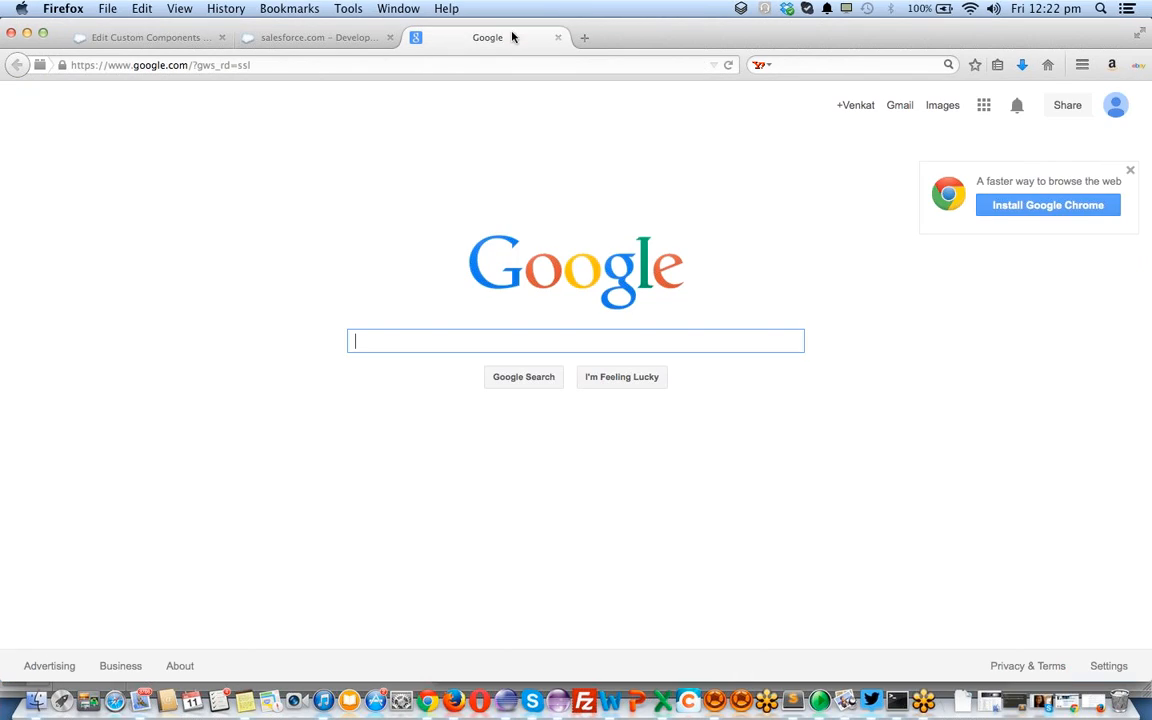
pyautogui.click(437, 65)
pyautogui.write('ermclouds.com')
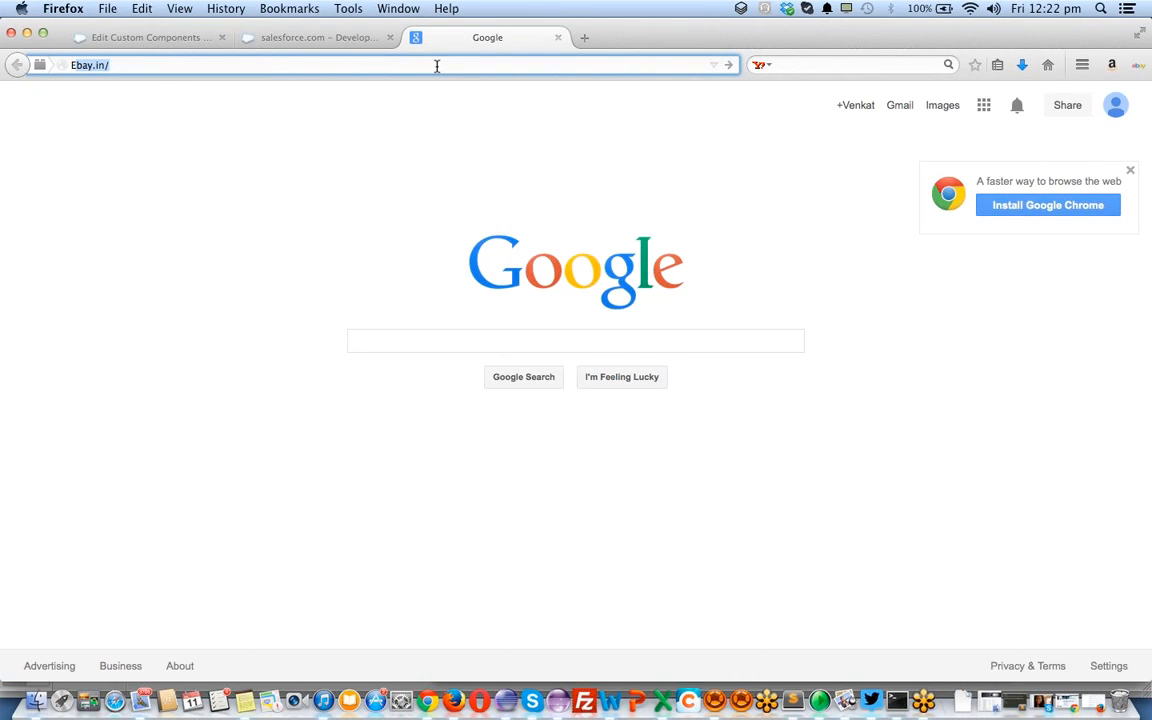
pyautogui.press('Return')
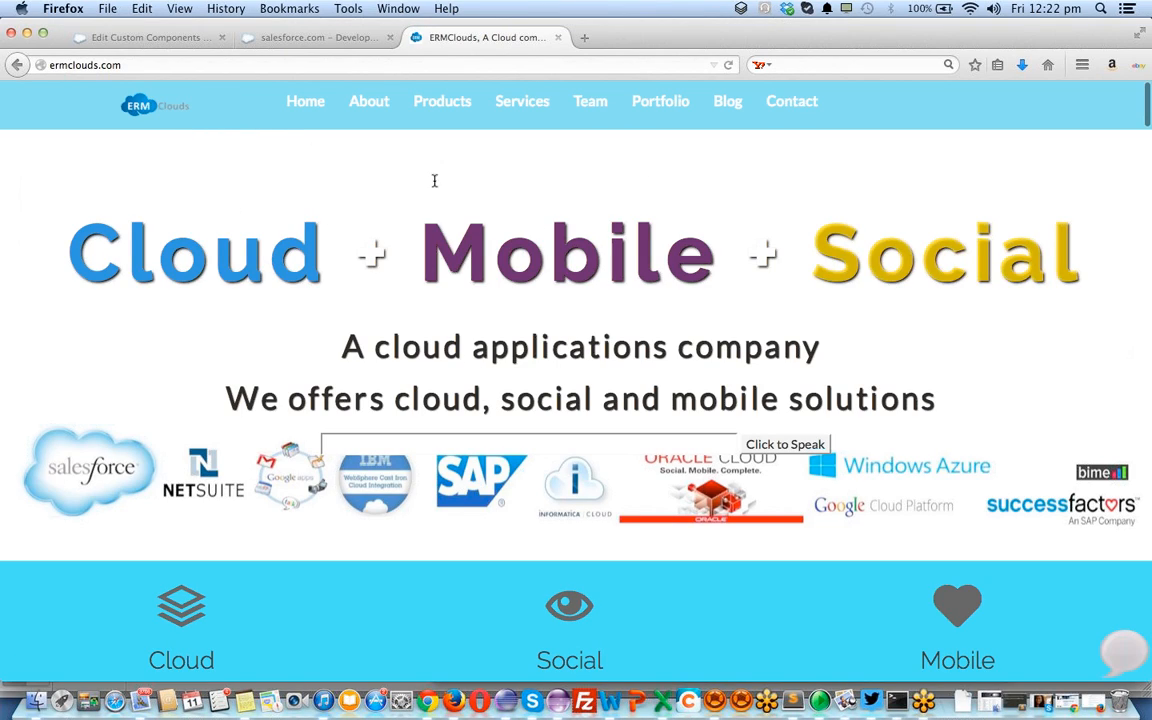
# Inspect the ERMClouds page and select its entire HTML markup in developer tools
pyautogui.rightClick(404, 258)
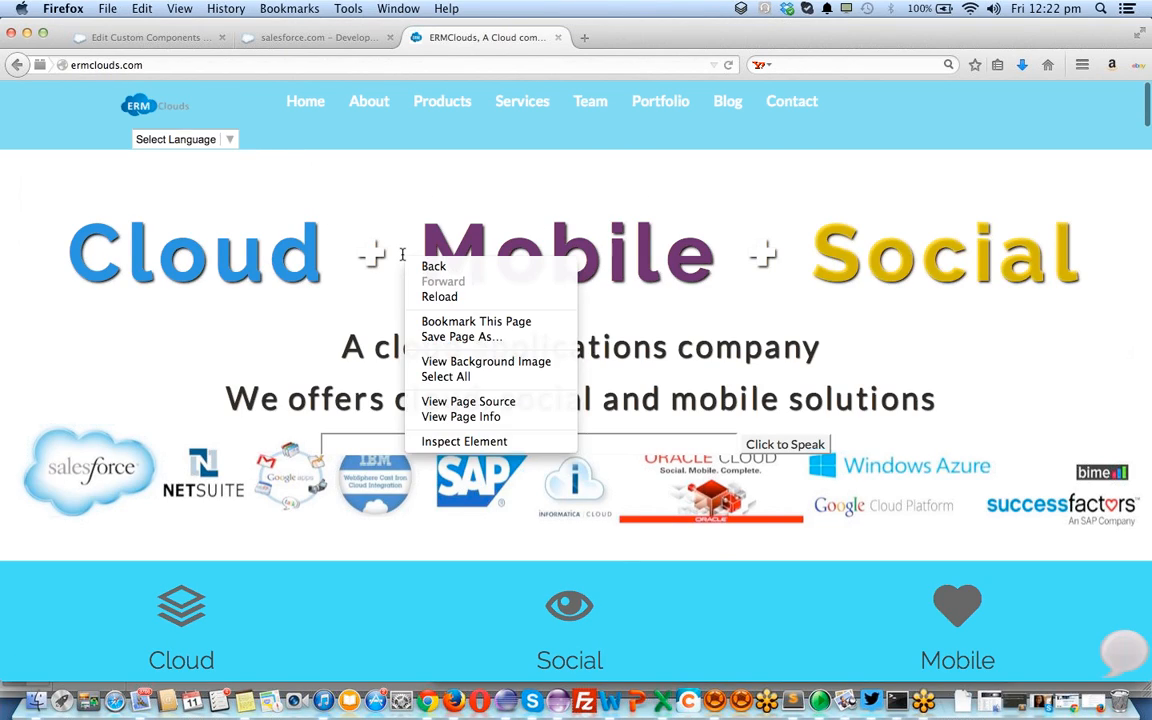
pyautogui.click(447, 443)
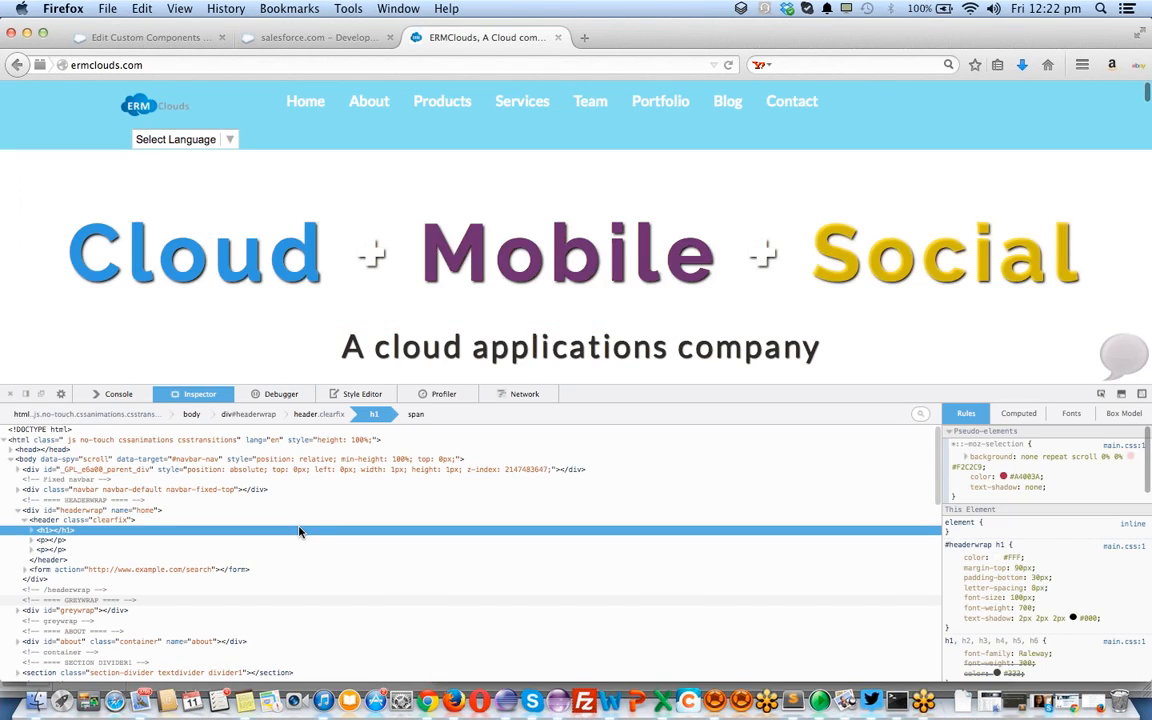
pyautogui.press('super+a')
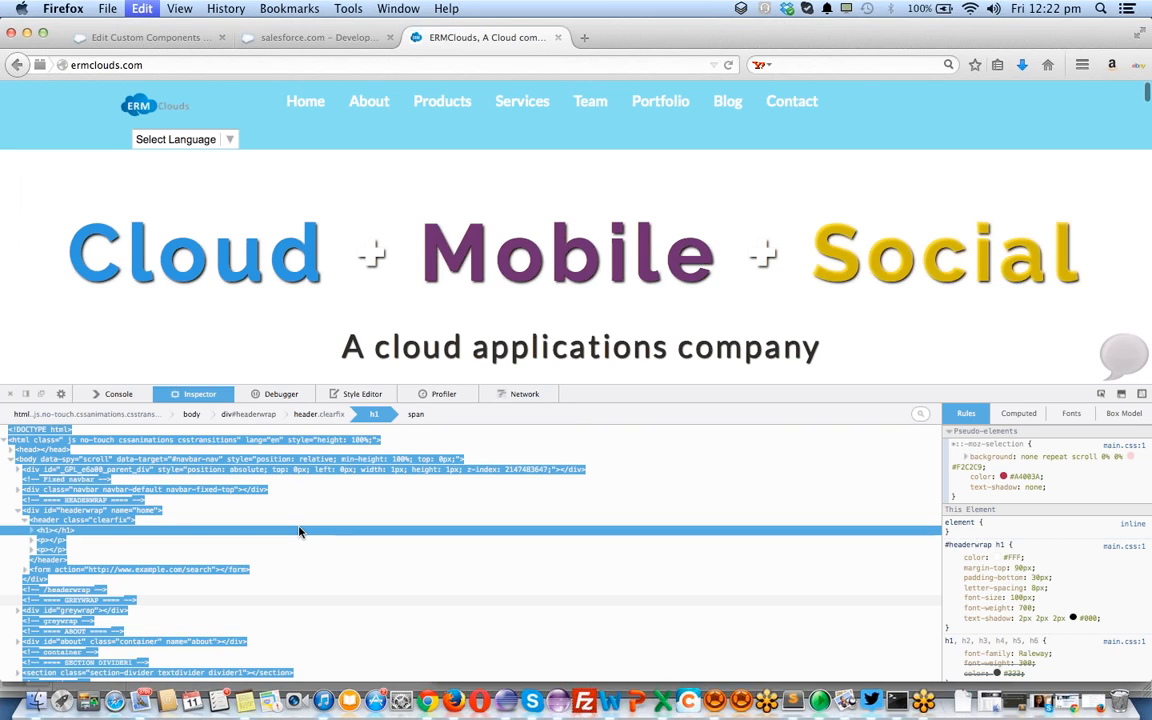
pyautogui.click(181, 38)
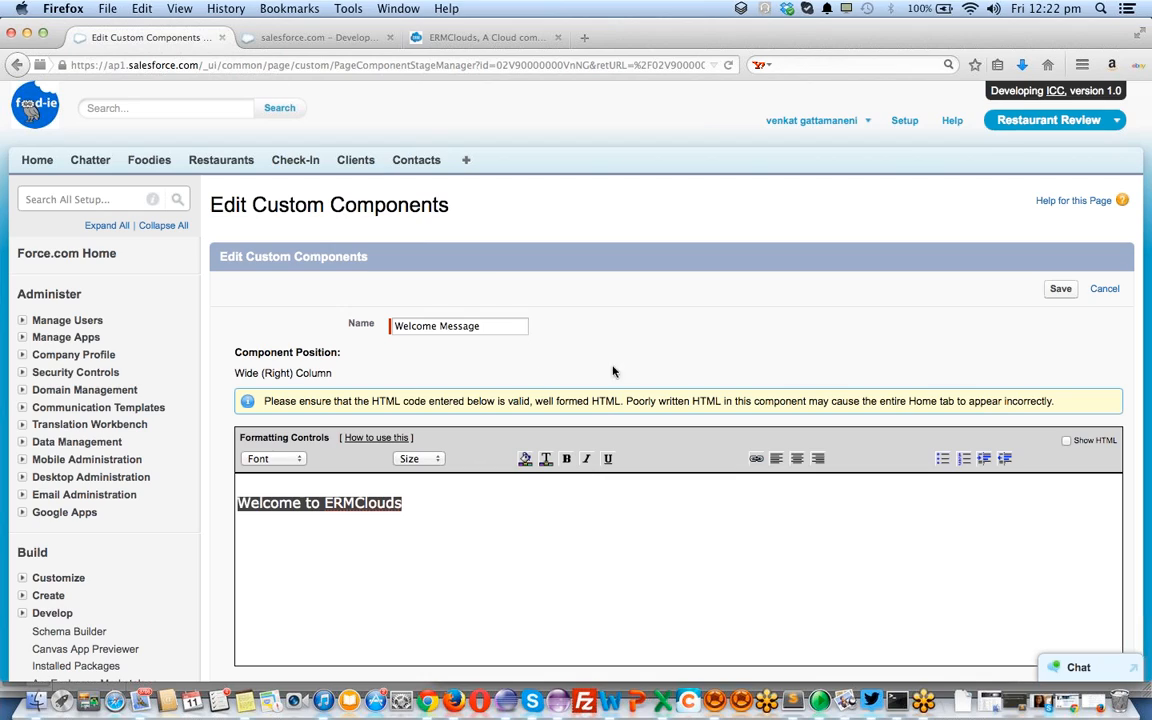
# In Show HTML mode, replace the Welcome Message source with the ERMClouds markup and save it
pyautogui.click(1066, 440)
pyautogui.press('super+a')
pyautogui.press('super+v')
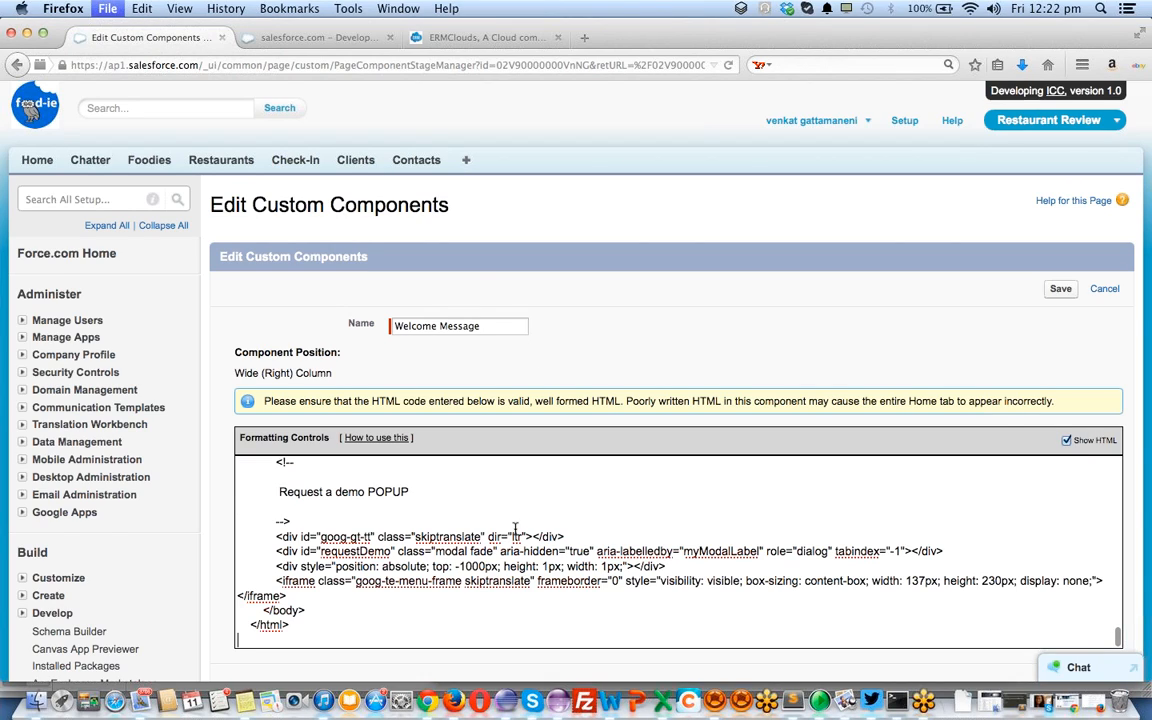
pyautogui.press('super+s')
pyautogui.click(631, 302)
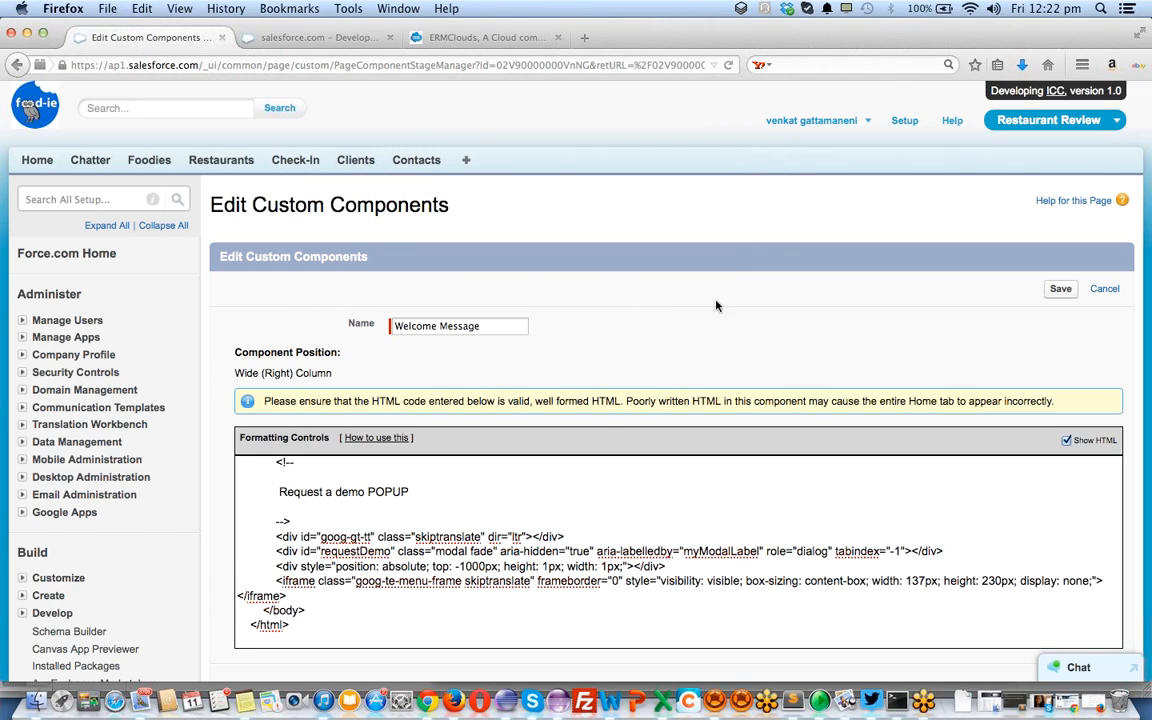
pyautogui.click(1060, 290)
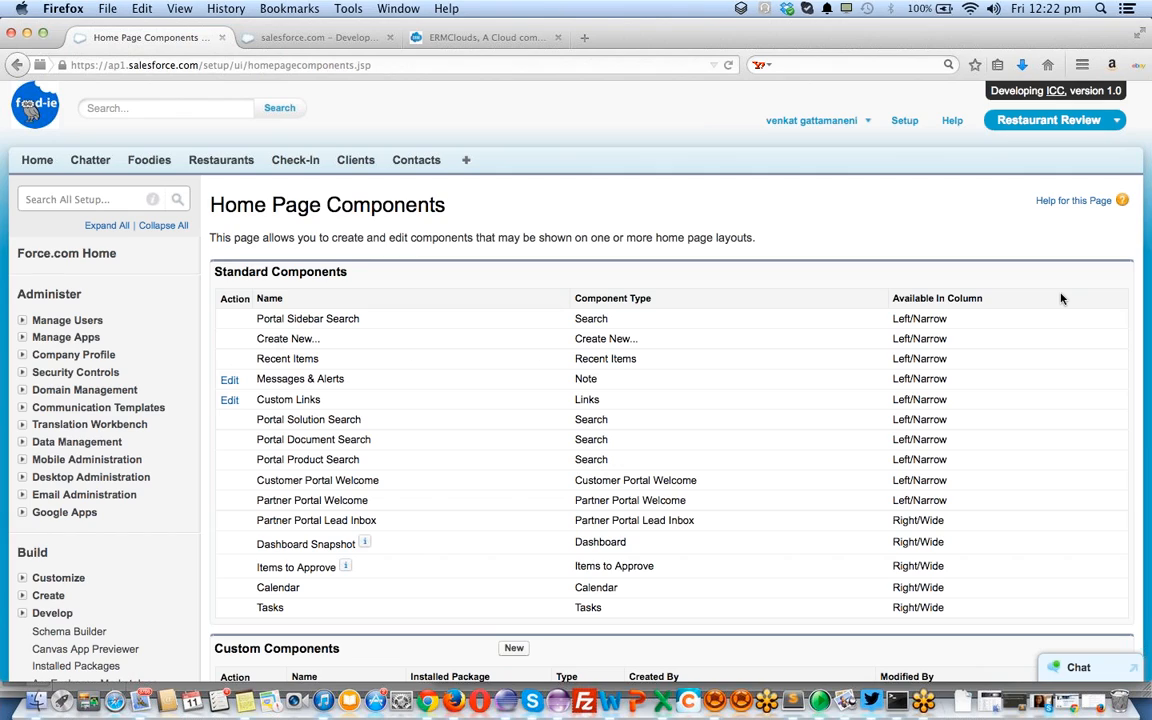
pyautogui.scroll(-1, 771, 377)
pyautogui.scroll(-5, 771, 377)
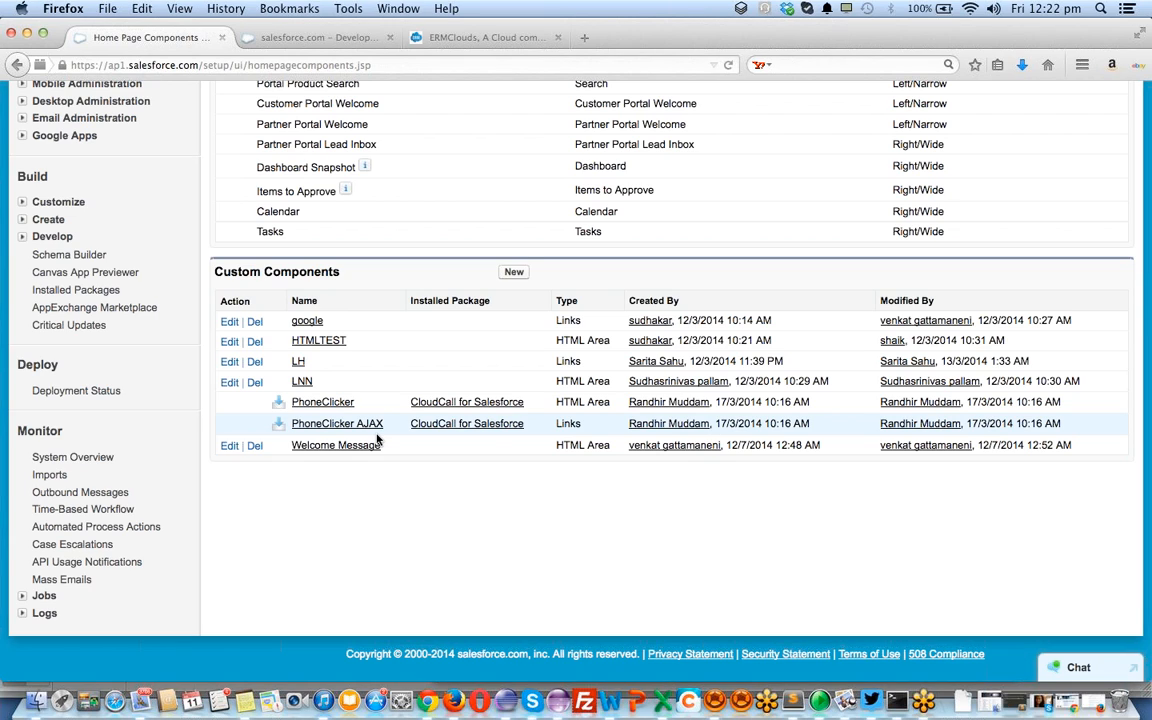
pyautogui.scroll(6, 370, 362)
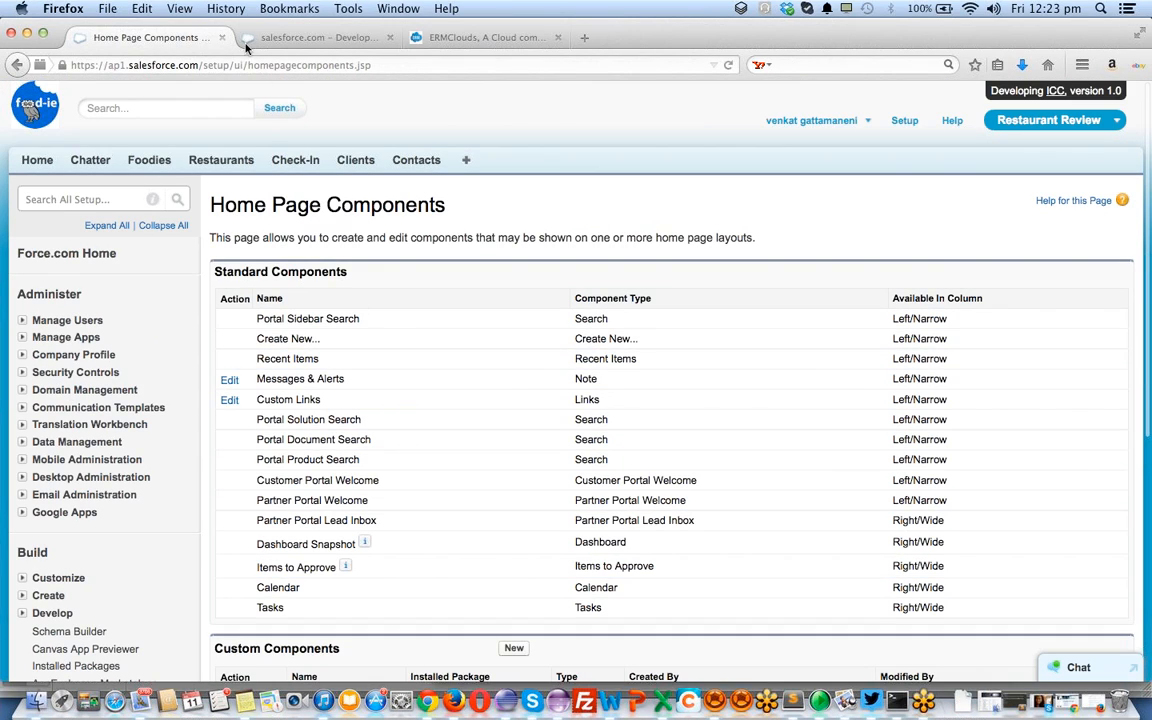
pyautogui.click(305, 37)
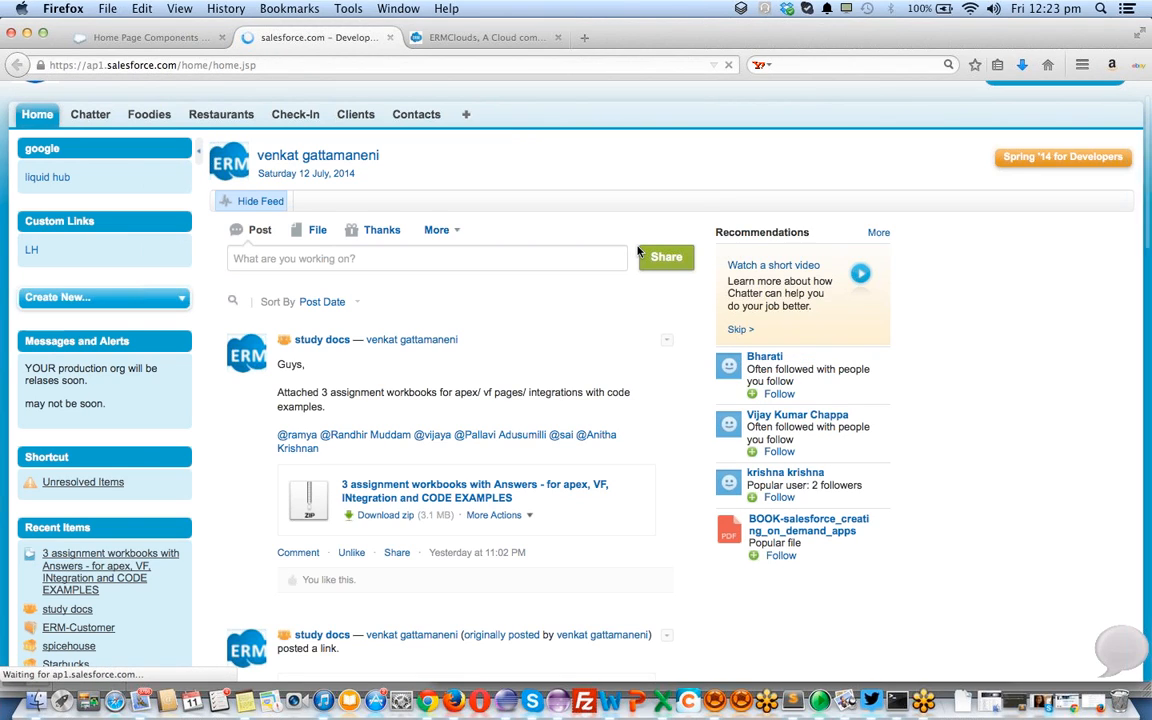
pyautogui.scroll(-10, 612, 326)
pyautogui.scroll(-5, 615, 326)
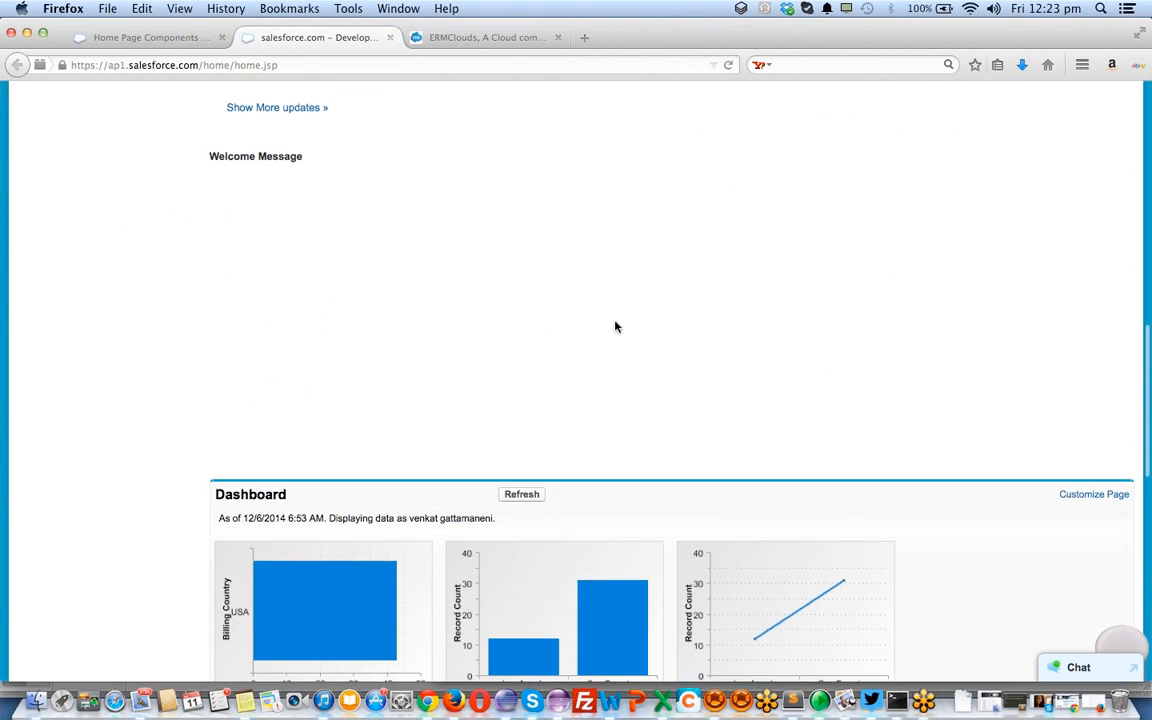
pyautogui.doubleClick(250, 157)
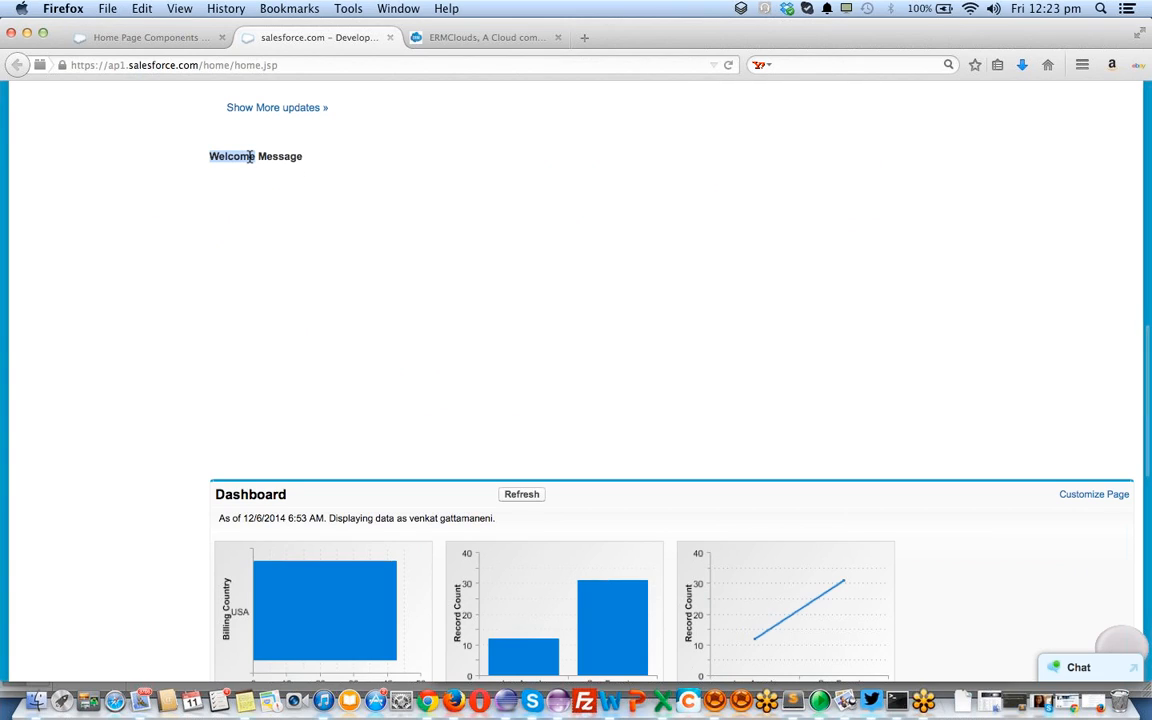
pyautogui.scroll(-3, 400, 310)
pyautogui.scroll(5, 404, 320)
pyautogui.moveTo(247, 296); pyautogui.dragTo(445, 298)
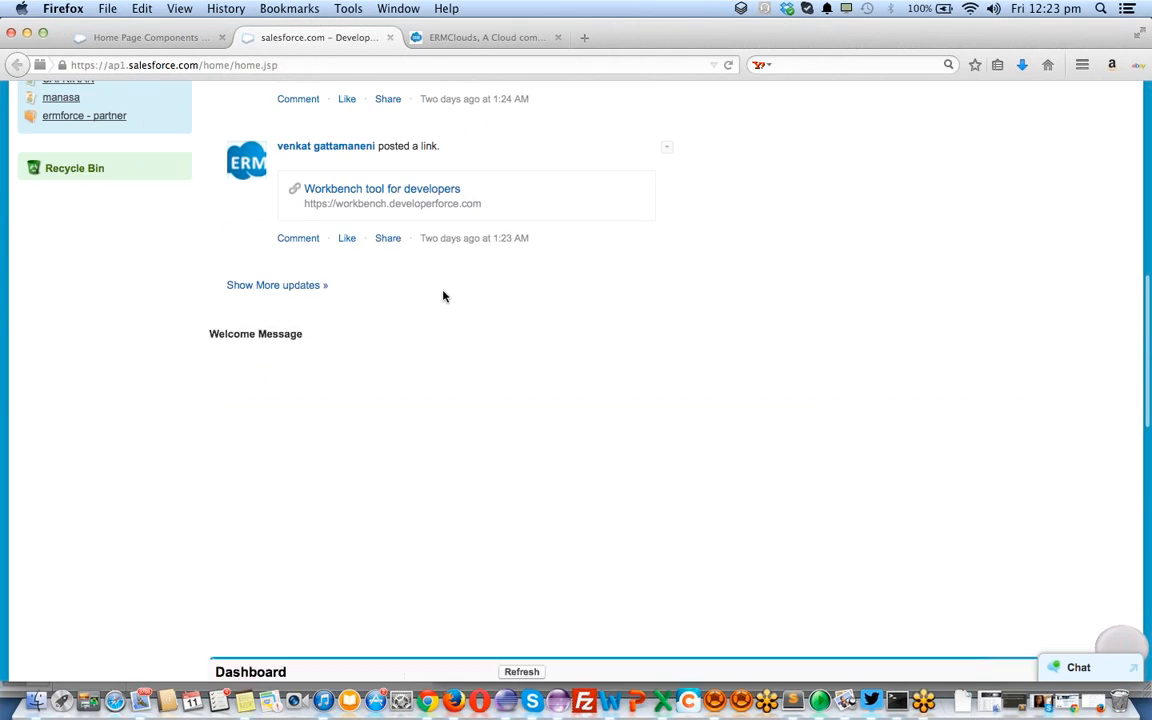
pyautogui.click(442, 38)
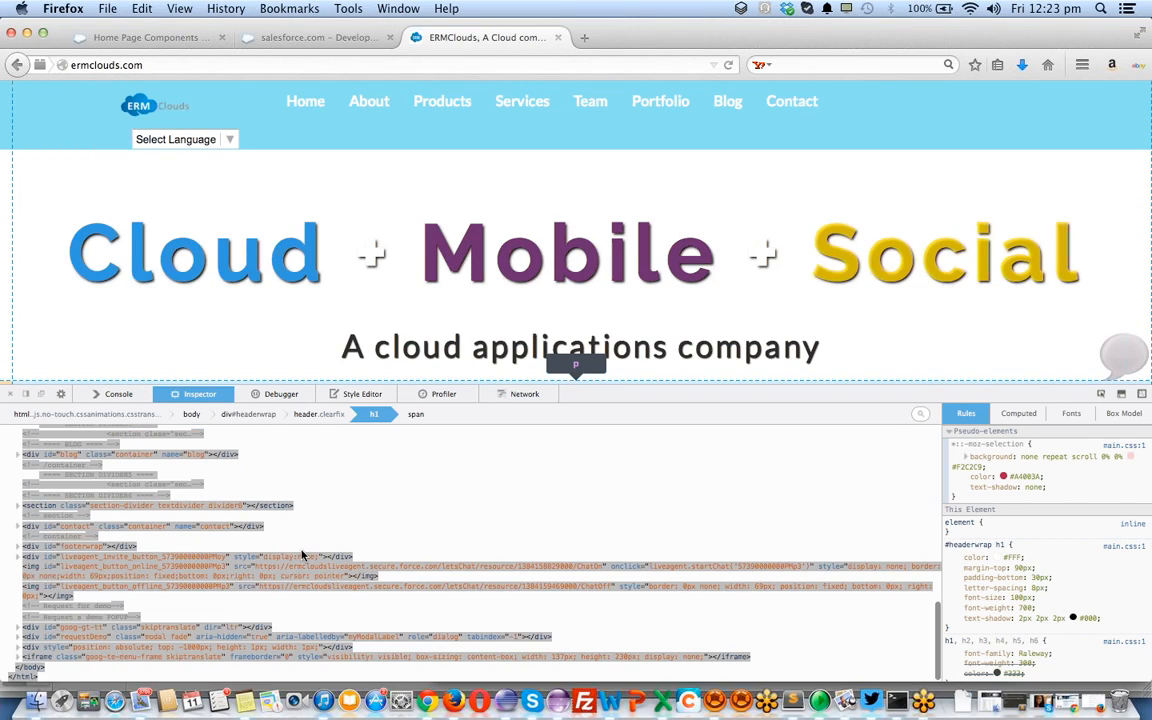
# Open the Welcome Message component editor and delete all the pasted content
pyautogui.click(152, 38)
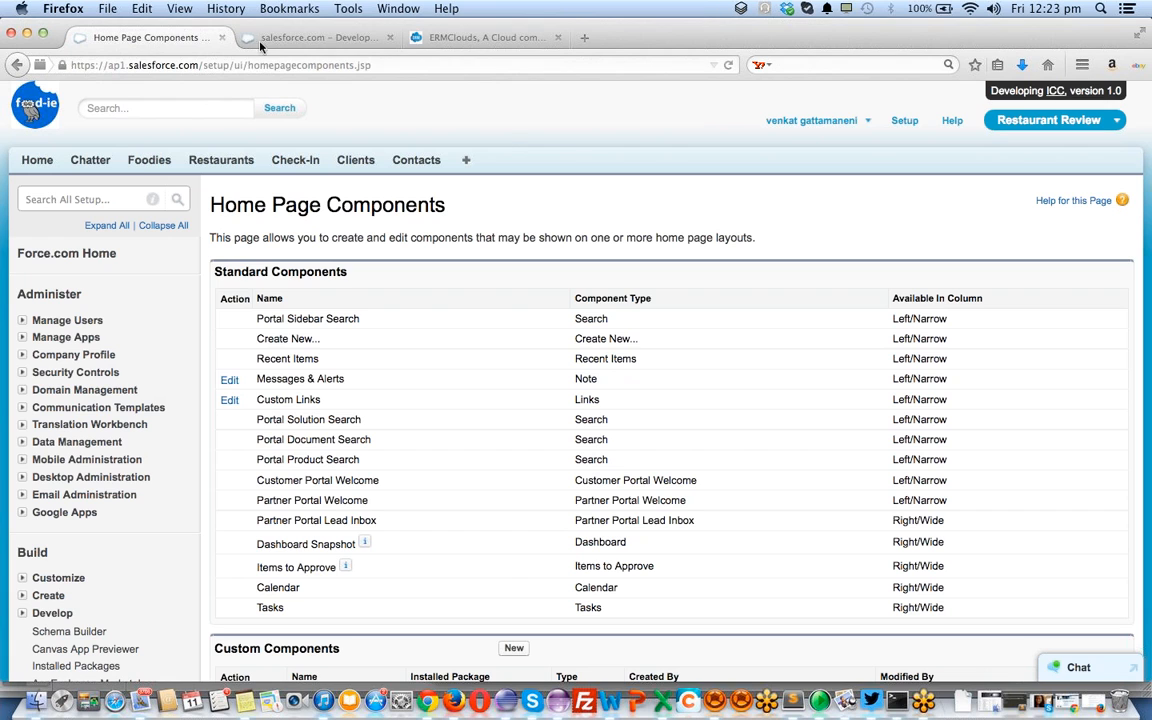
pyautogui.scroll(-3, 436, 388)
pyautogui.scroll(-1, 436, 388)
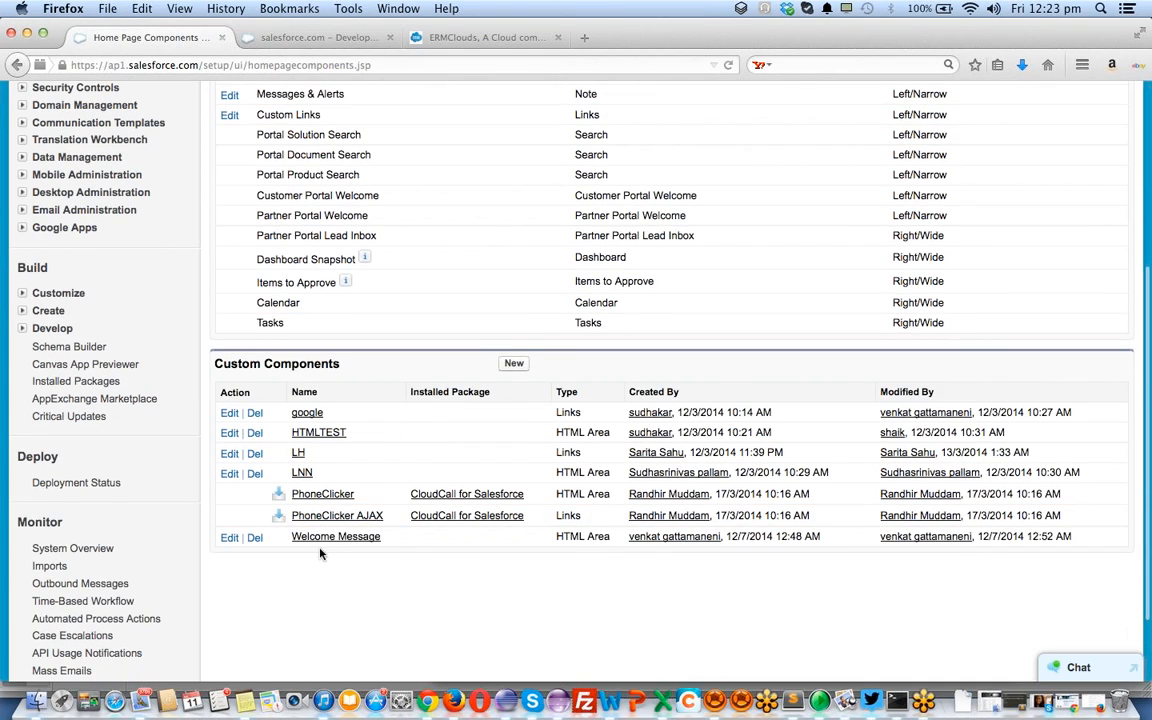
pyautogui.click(228, 537)
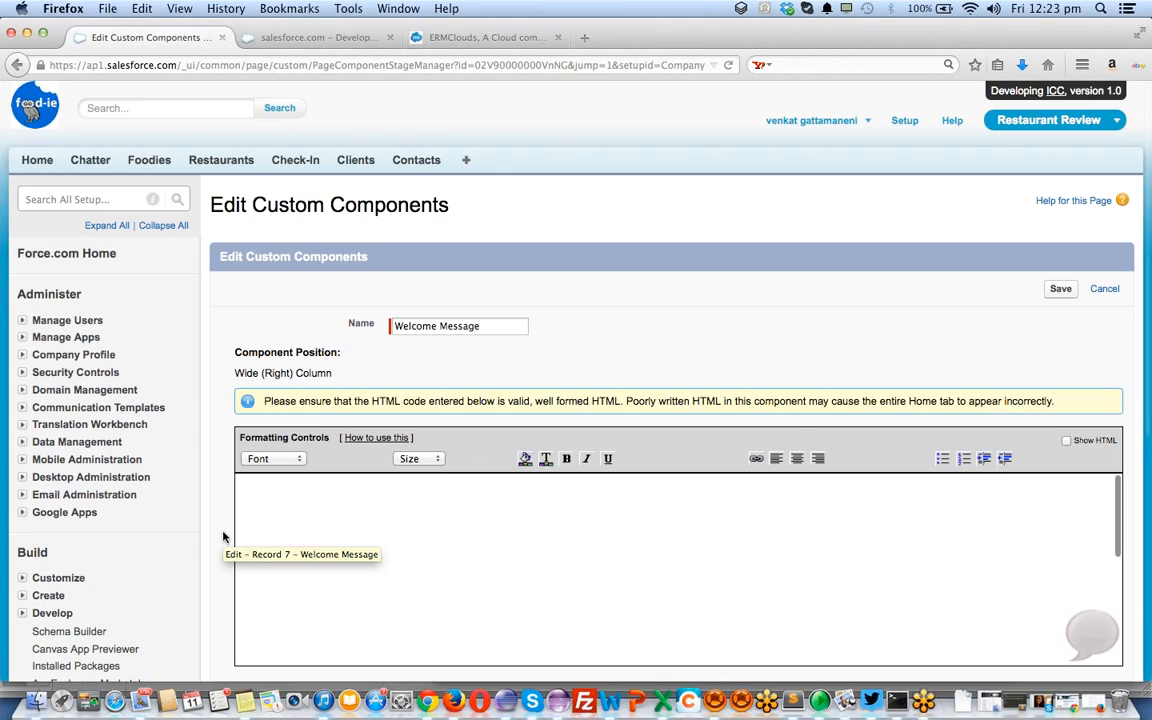
pyautogui.click(527, 517)
pyautogui.press('super+a')
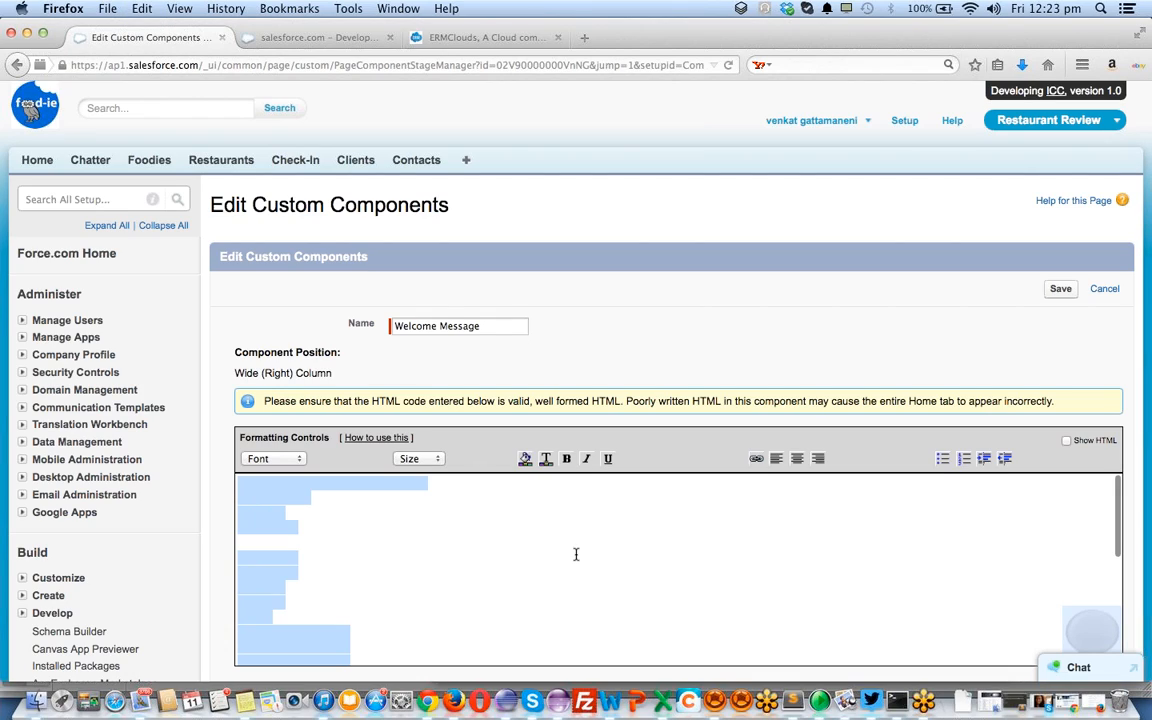
pyautogui.scroll(-5, 576, 554)
pyautogui.scroll(5, 795, 598)
pyautogui.press('BackSpace')
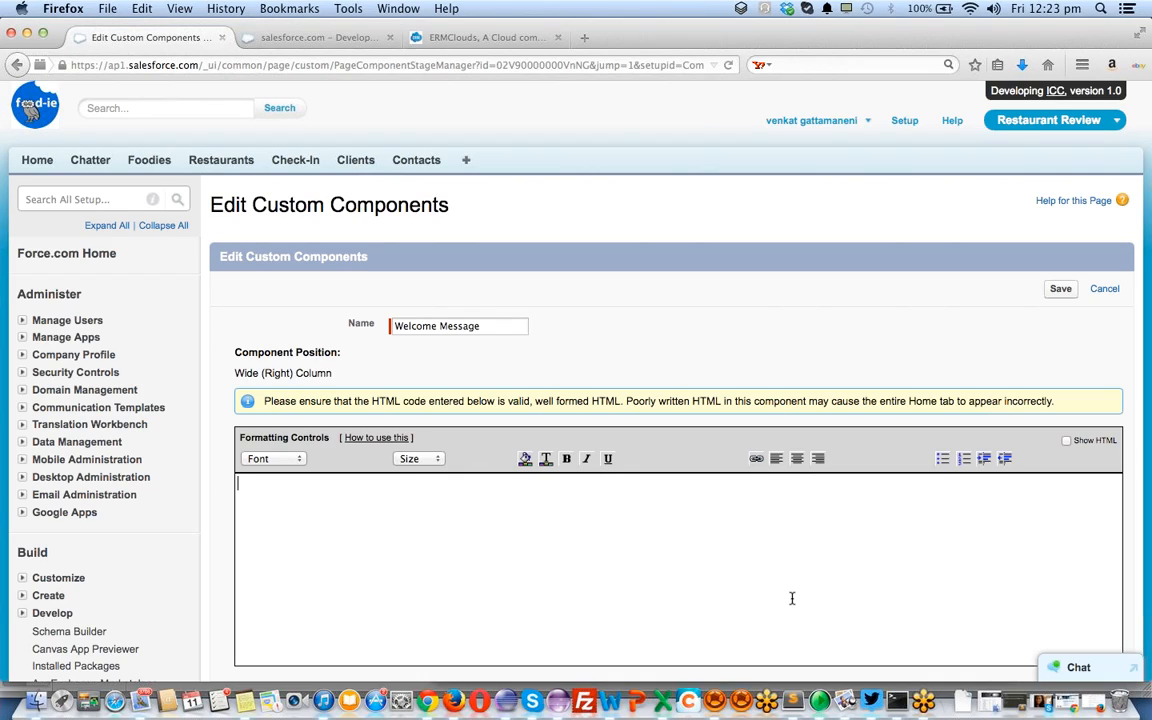
# Type the lines 'Welcome to ERMClouds' and 'A Cloud, Social and Bigdata company.', selecting the first
pyautogui.write('elcome to ERMClouds')
pyautogui.press('Return')
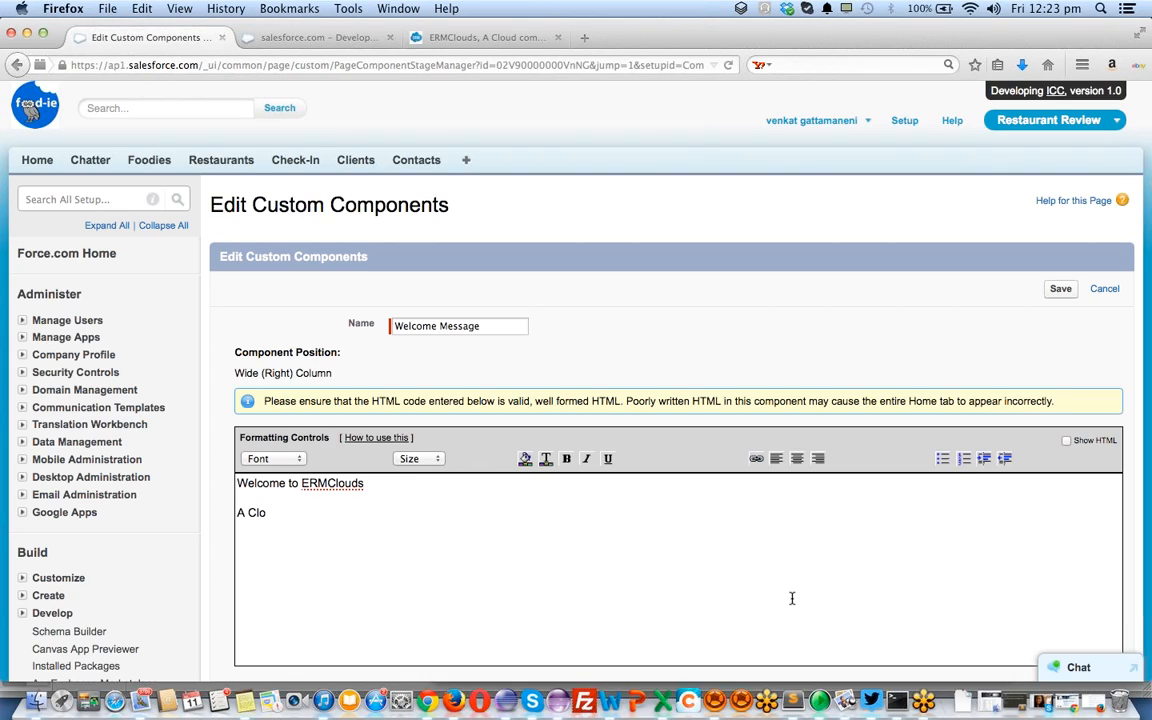
pyautogui.write('A Cloud soci')
pyautogui.press('BackSpace')
pyautogui.write('l and Bigdata company')
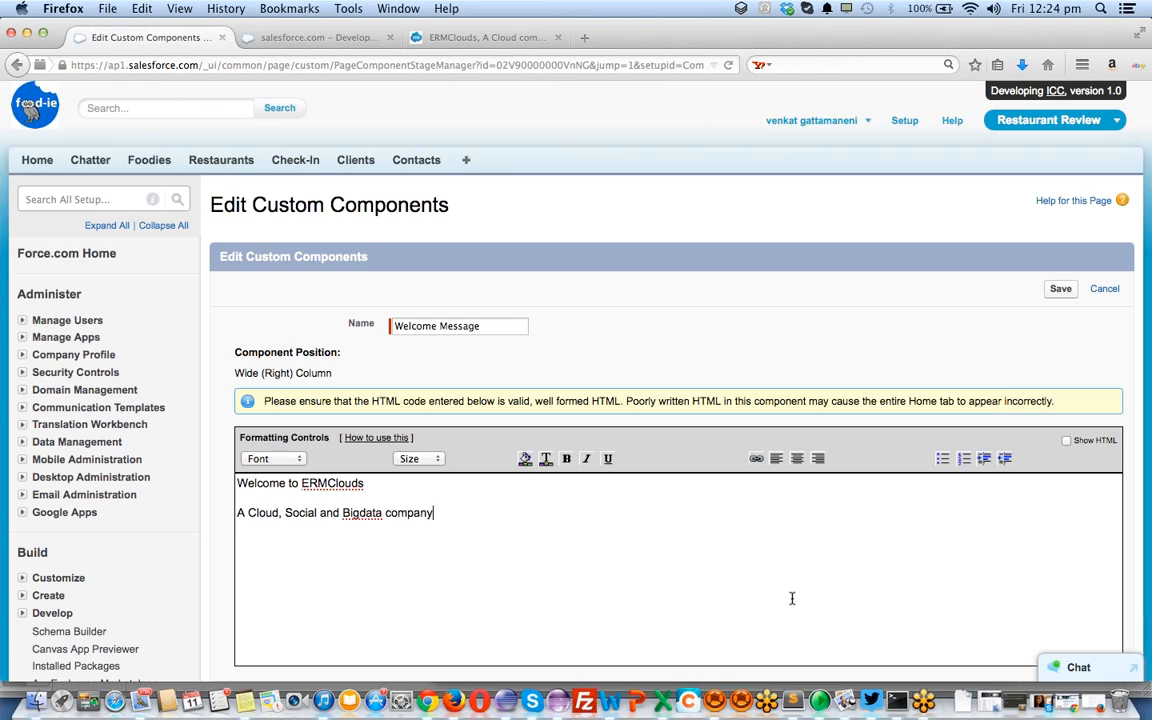
pyautogui.press('Up')
pyautogui.hotkey('shift', 'Up')
# Make the Welcome to ERMClouds line's text white
pyautogui.click(547, 460)
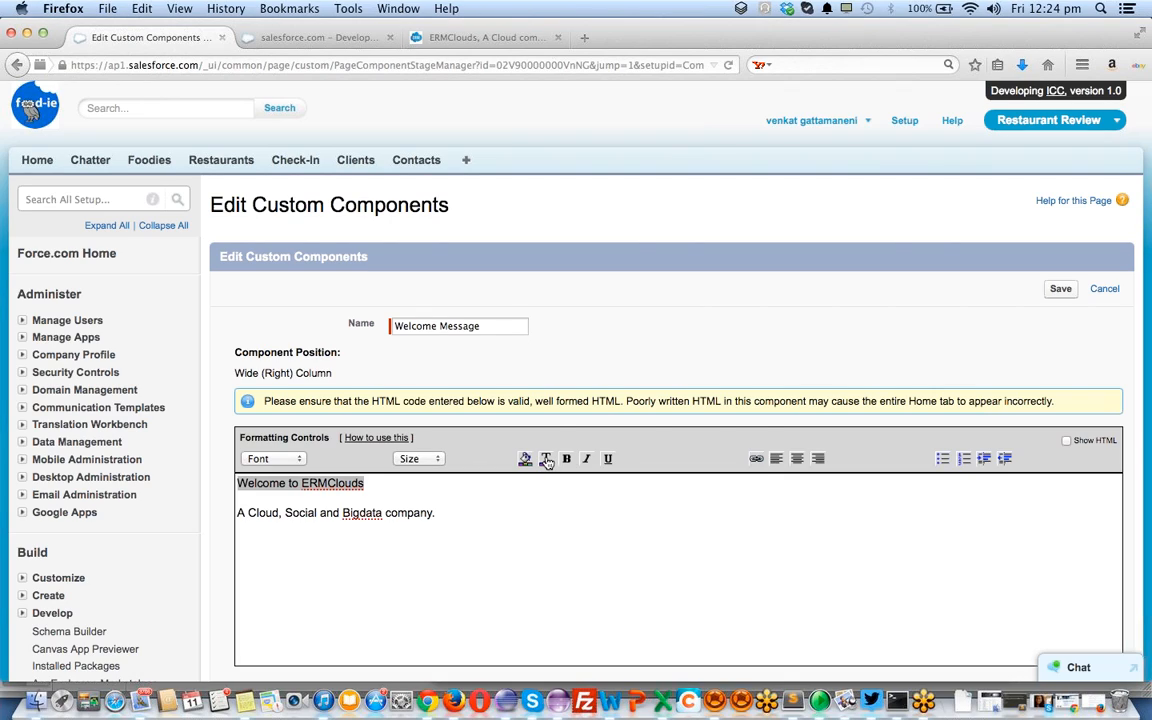
pyautogui.click(547, 461)
pyautogui.click(544, 462)
pyautogui.click(544, 462)
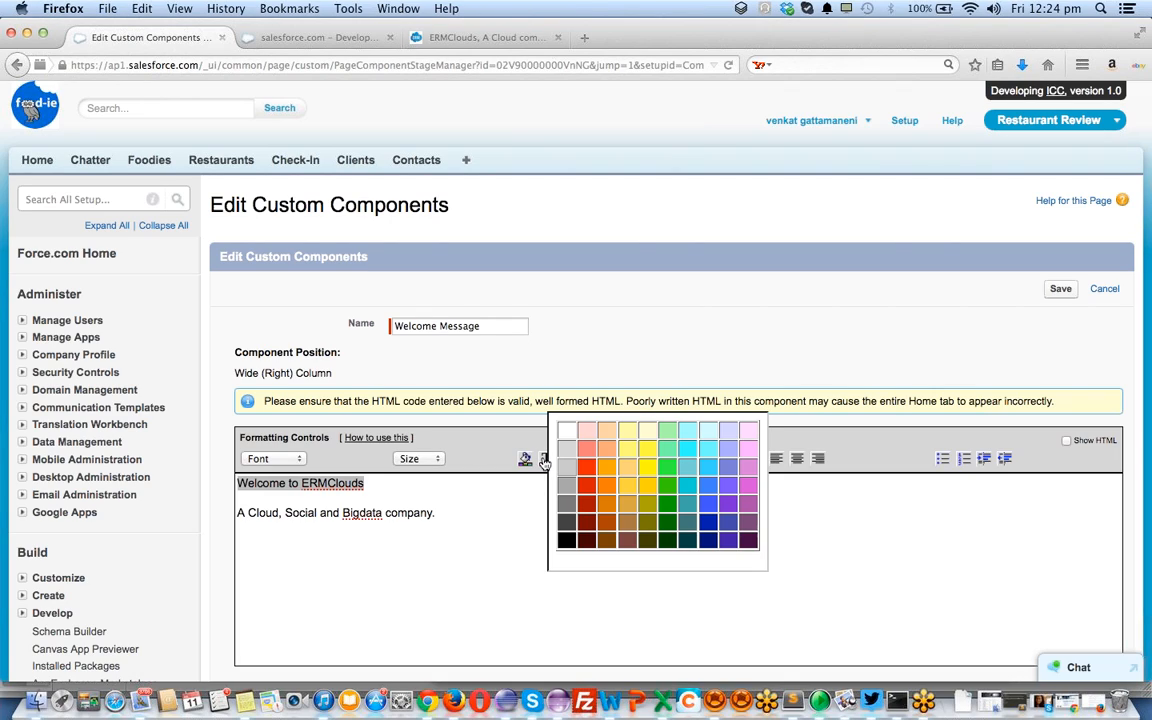
pyautogui.click(567, 431)
pyautogui.click(463, 489)
# Give the welcome line a dark grey background, a larger size and Courier font
pyautogui.press('super+a')
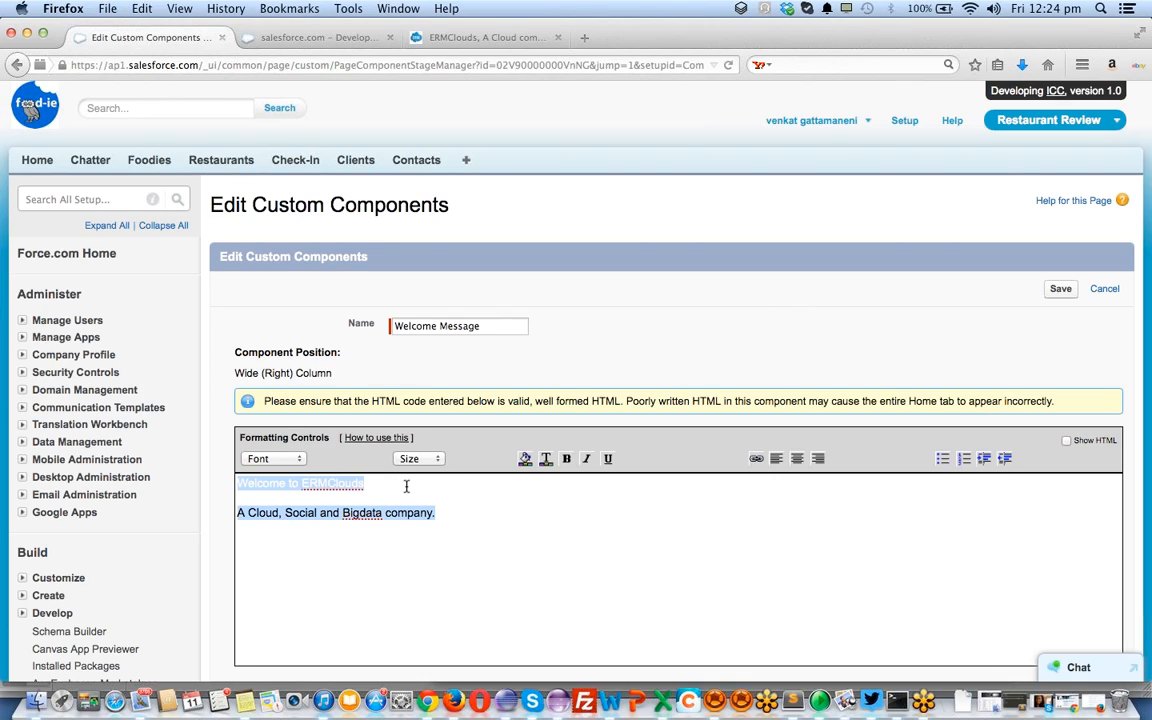
pyautogui.moveTo(407, 487); pyautogui.dragTo(263, 440)
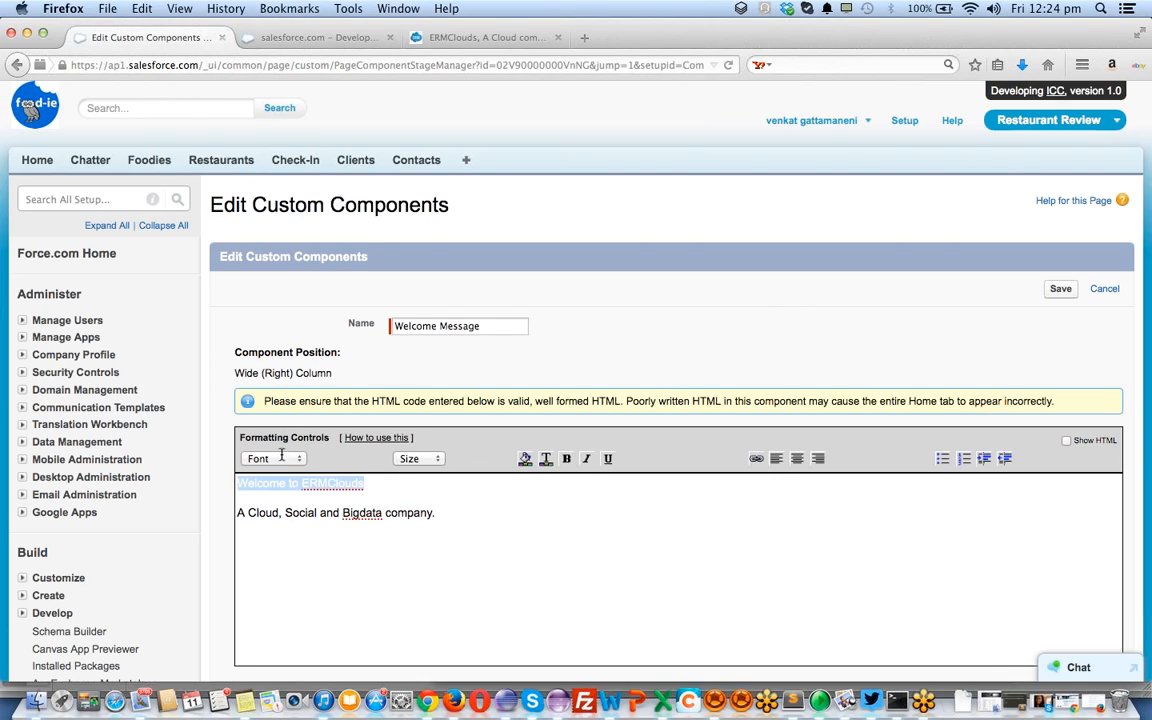
pyautogui.click(529, 457)
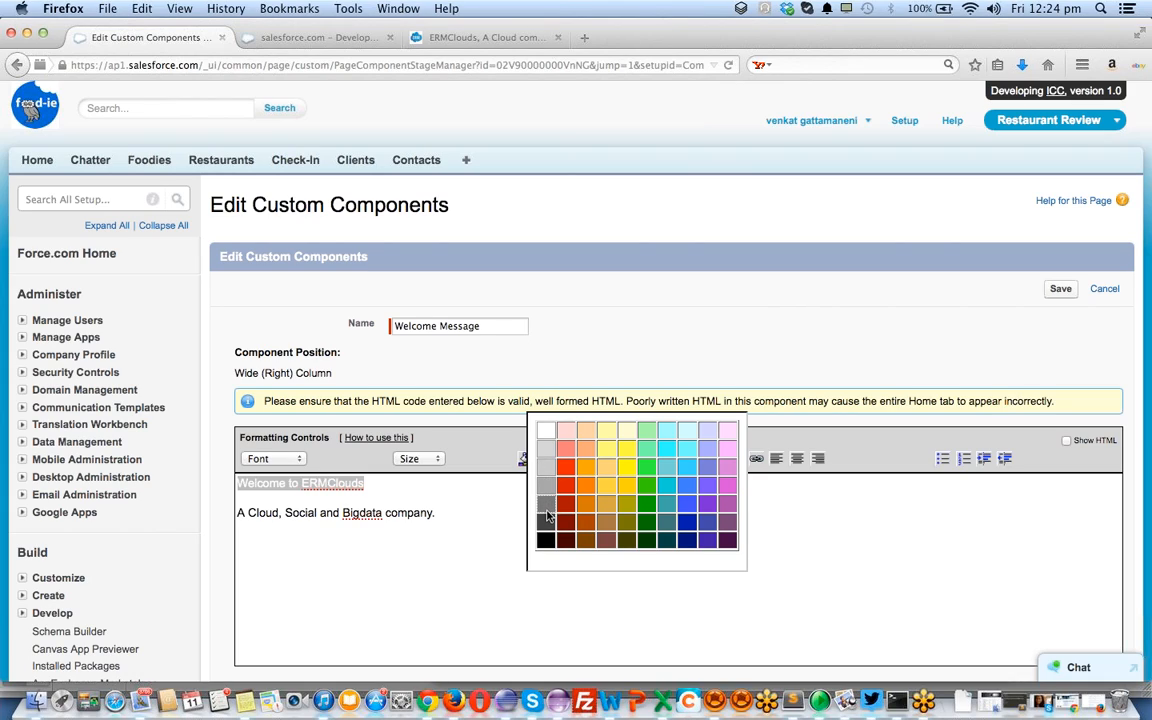
pyautogui.click(546, 509)
pyautogui.click(421, 459)
pyautogui.click(412, 535)
pyautogui.click(272, 458)
pyautogui.click(262, 522)
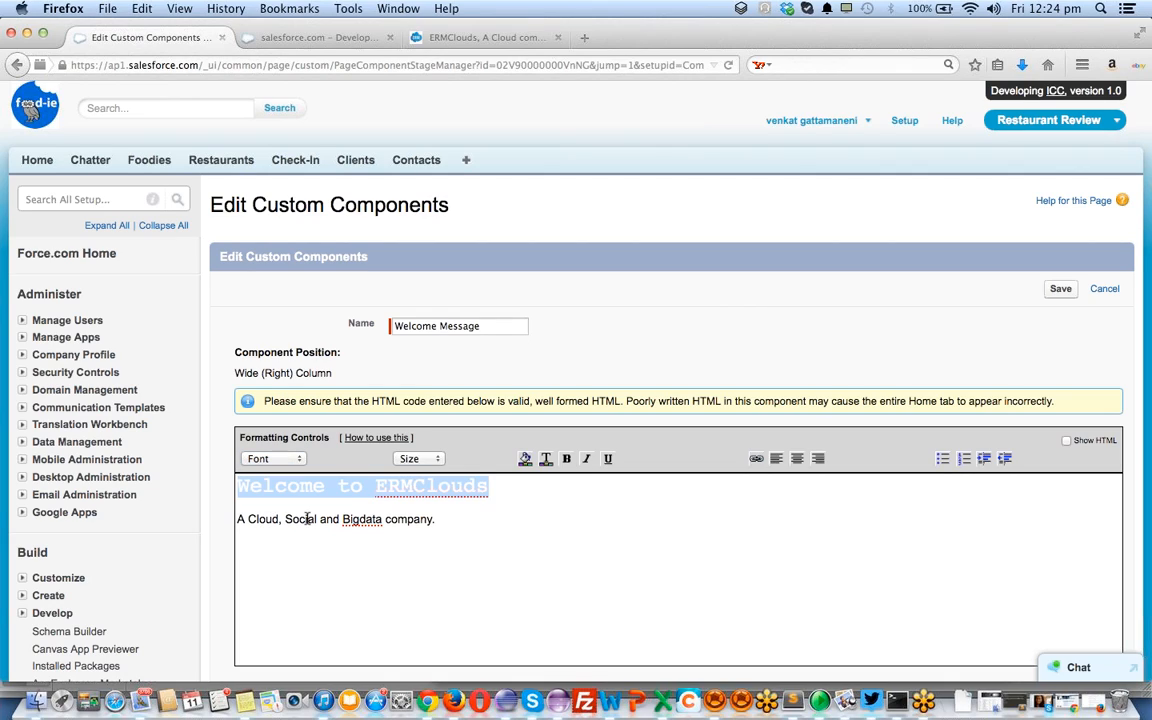
# Set the company tagline's font to Verdana
pyautogui.tripleClick(467, 518)
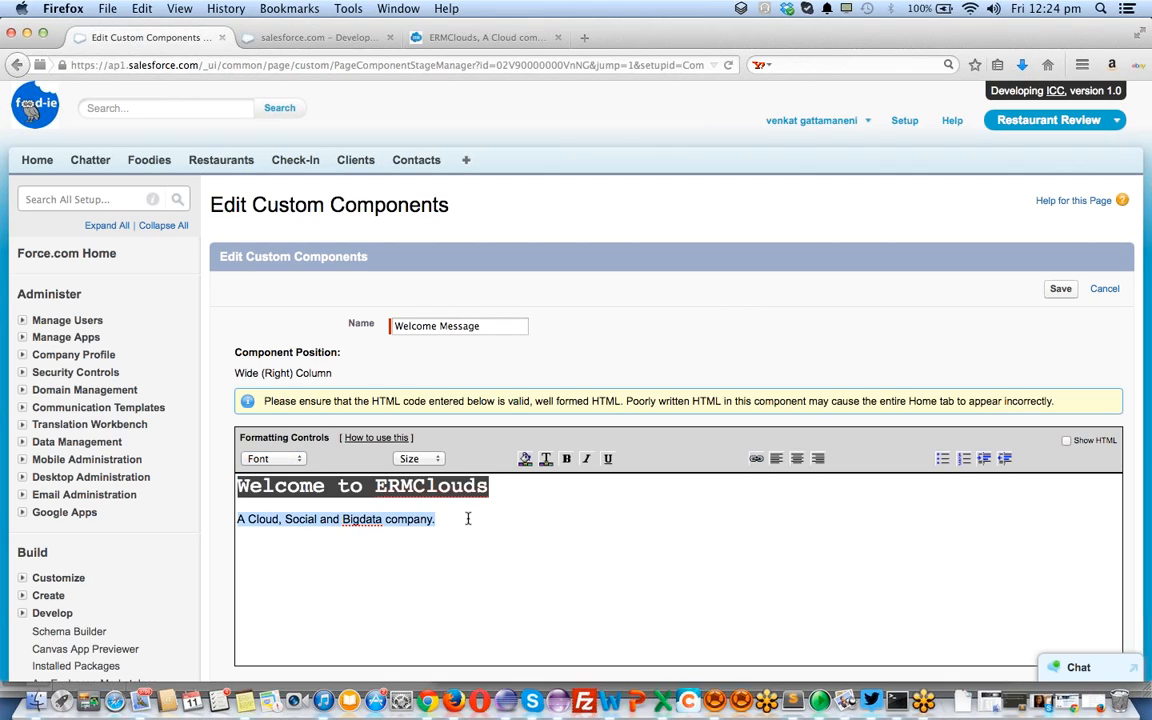
pyautogui.click(296, 461)
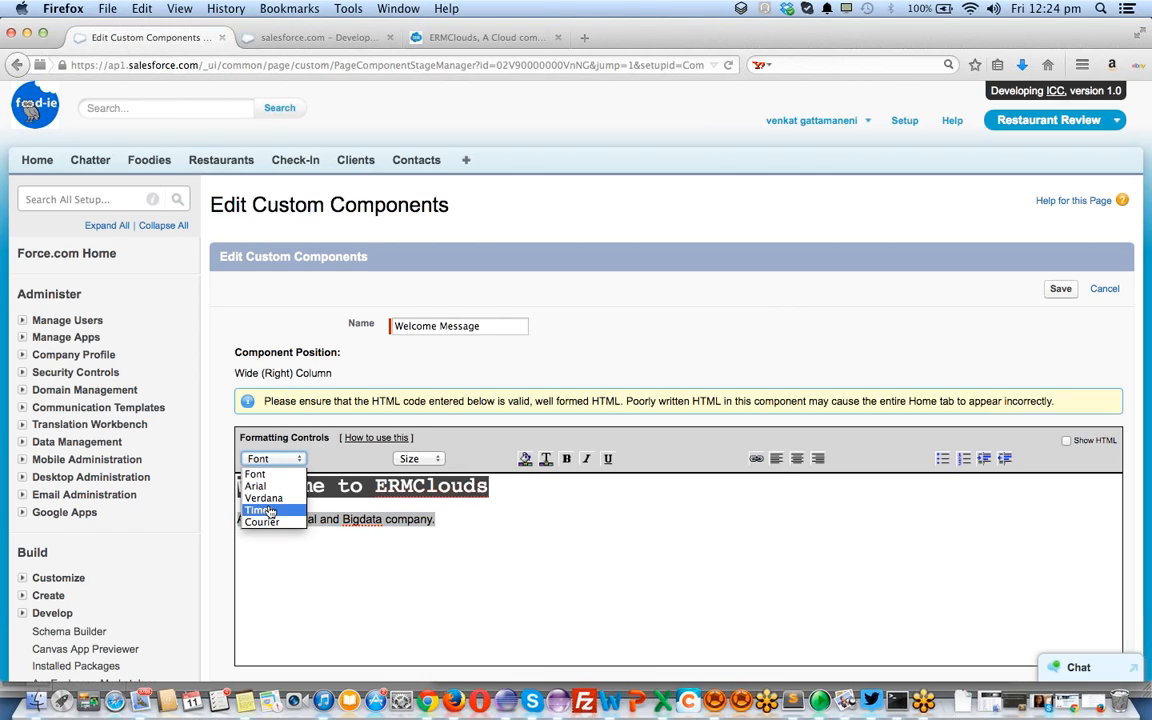
pyautogui.click(263, 498)
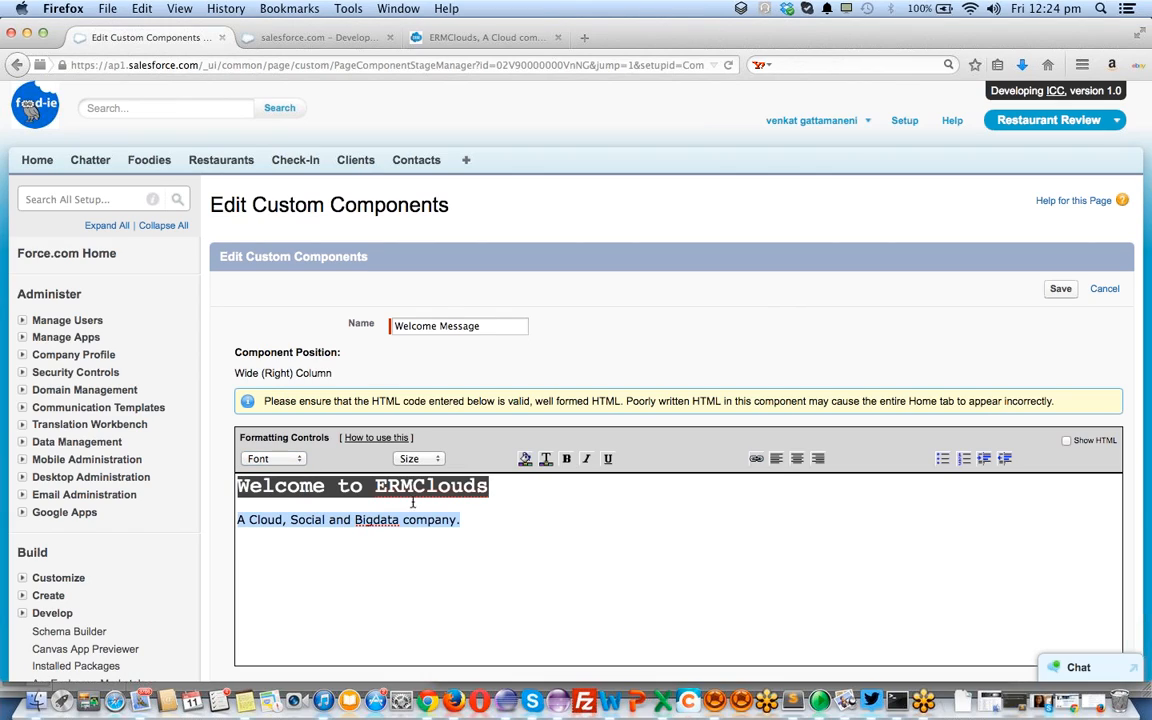
pyautogui.click(494, 515)
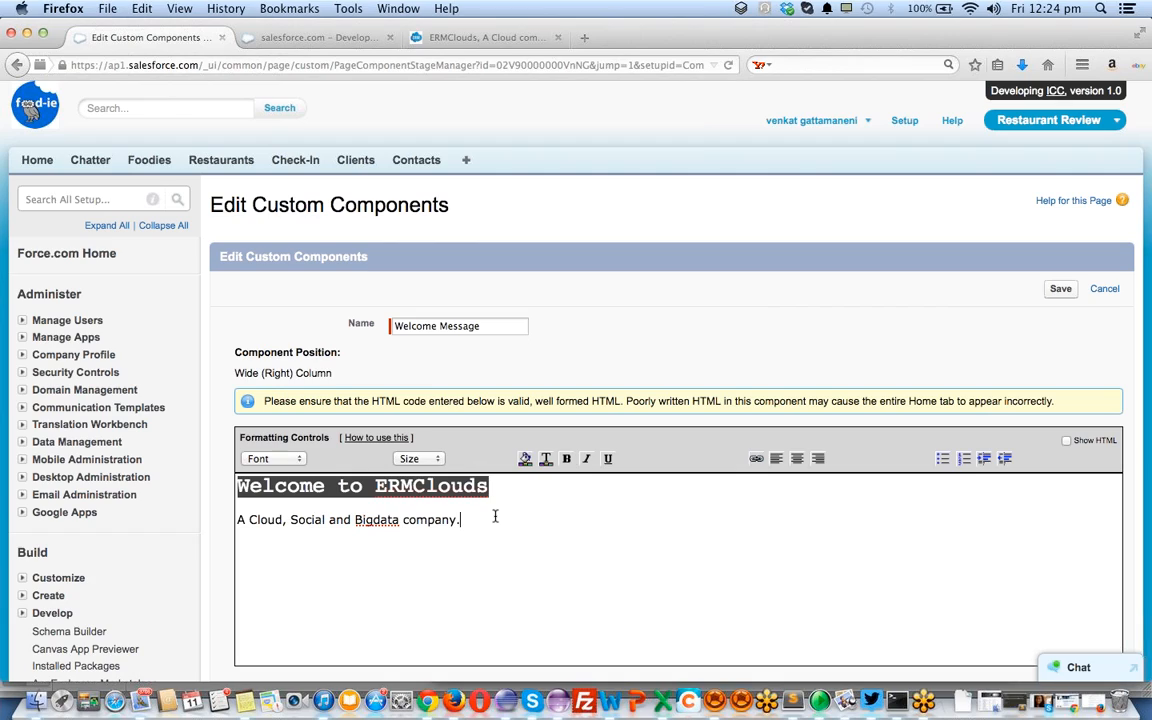
pyautogui.tripleClick(494, 515)
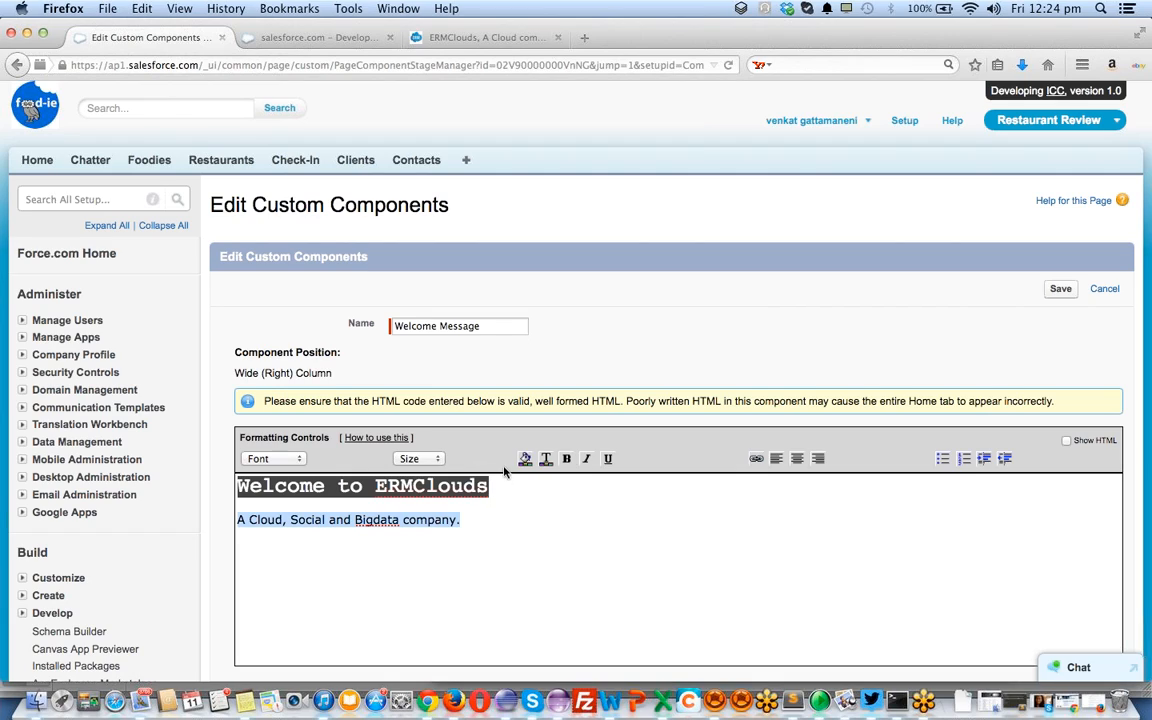
# Set the tagline to a larger font size, leaving it unbolded
pyautogui.click(437, 460)
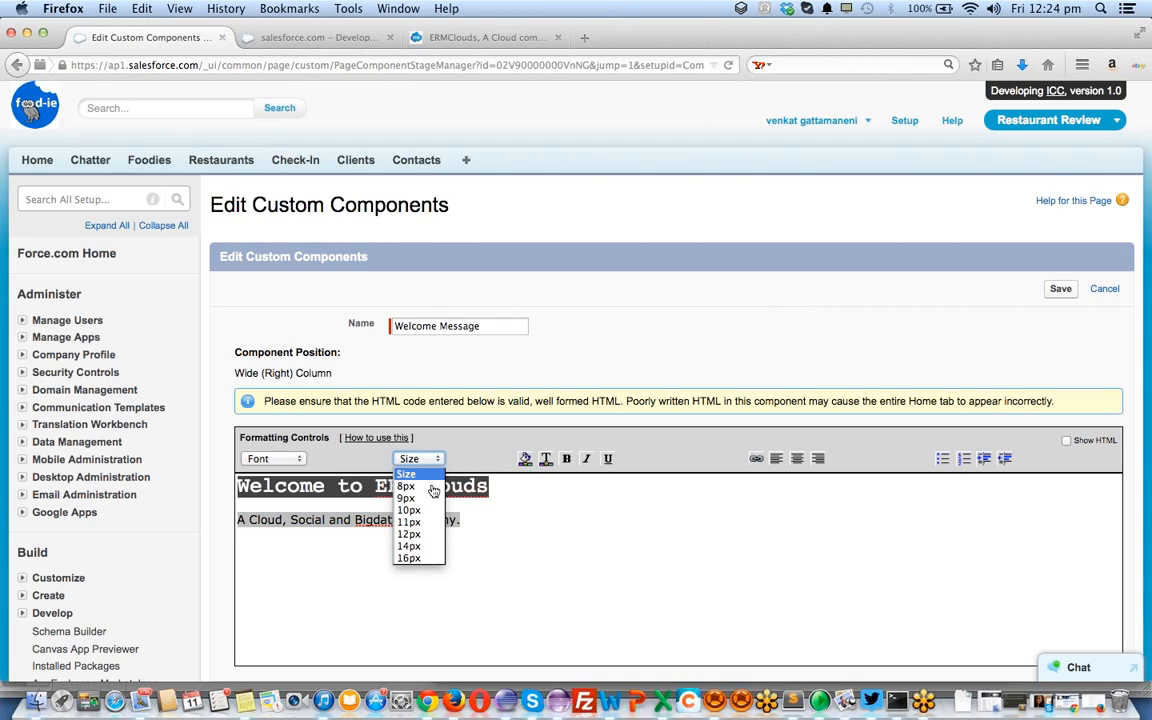
pyautogui.click(431, 553)
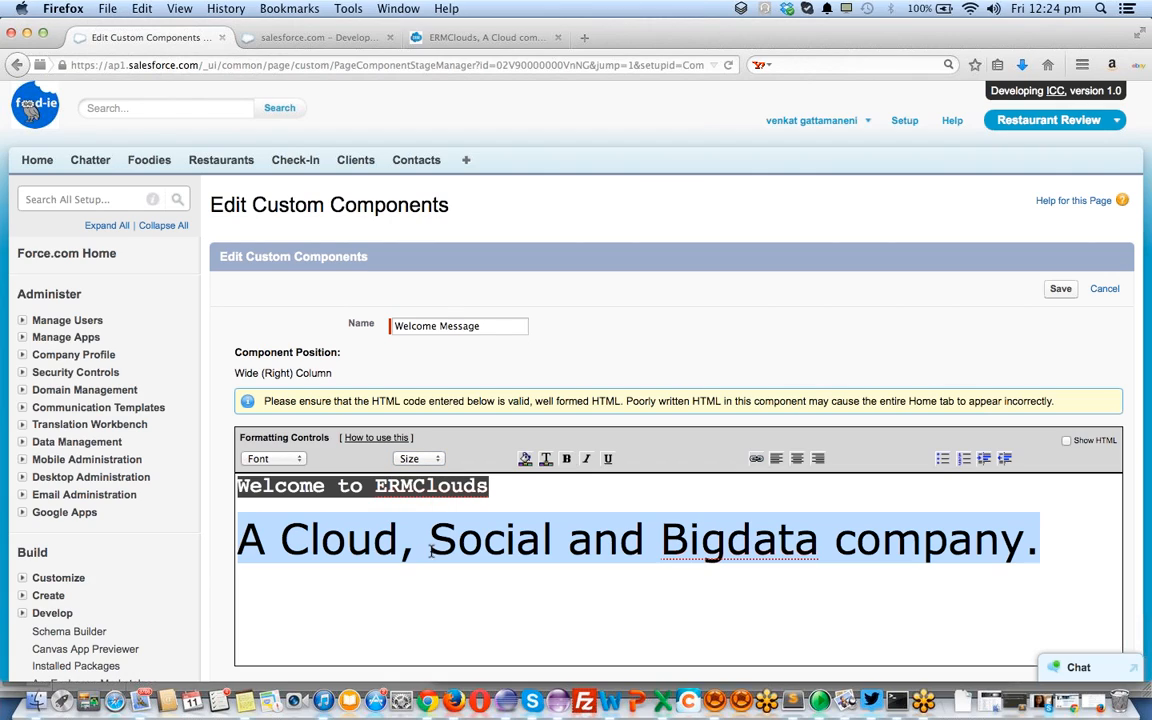
pyautogui.click(425, 458)
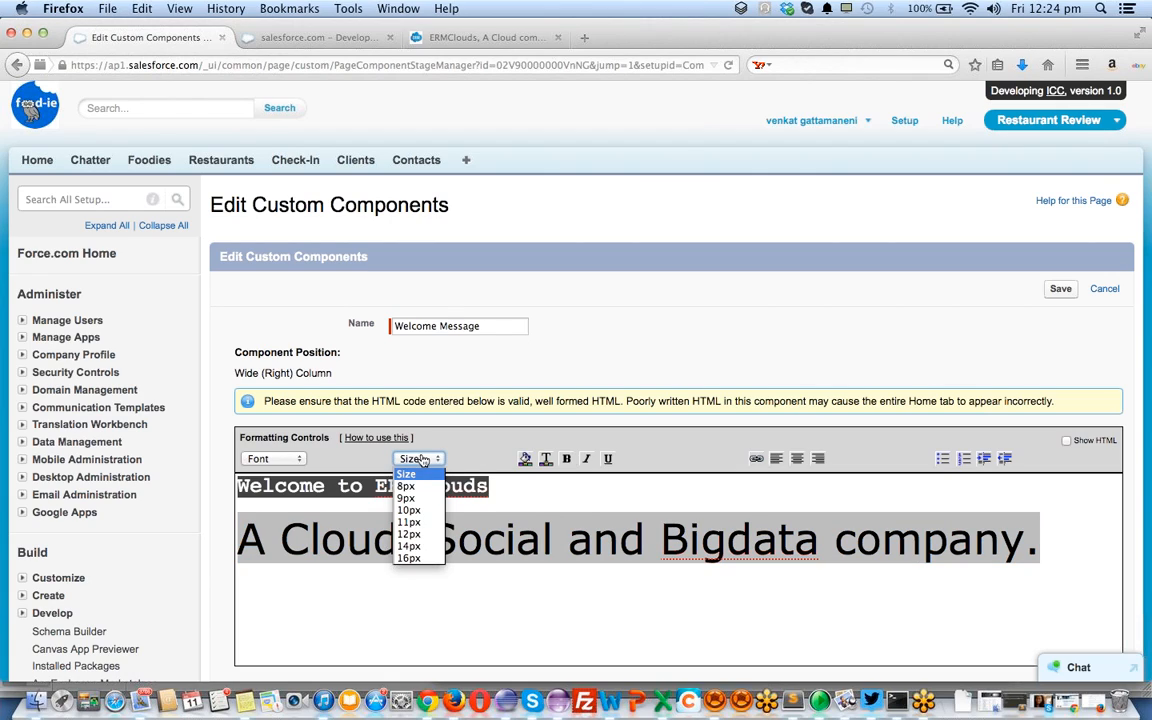
pyautogui.click(420, 510)
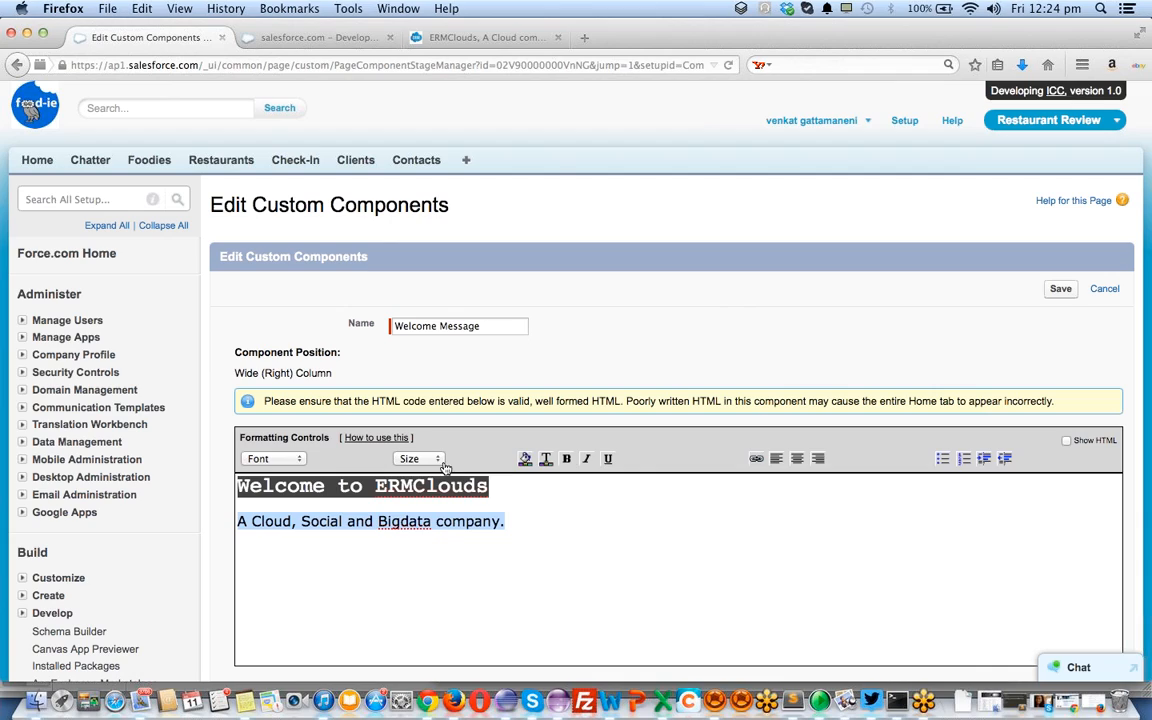
pyautogui.click(437, 459)
pyautogui.click(432, 546)
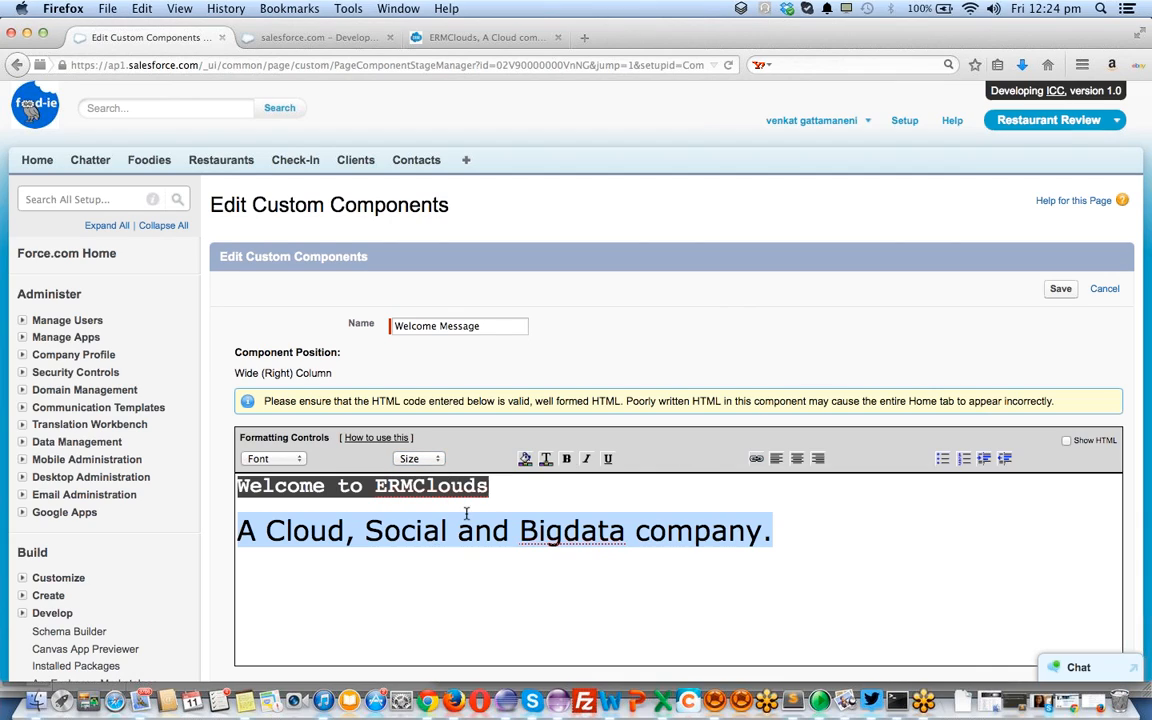
pyautogui.click(567, 458)
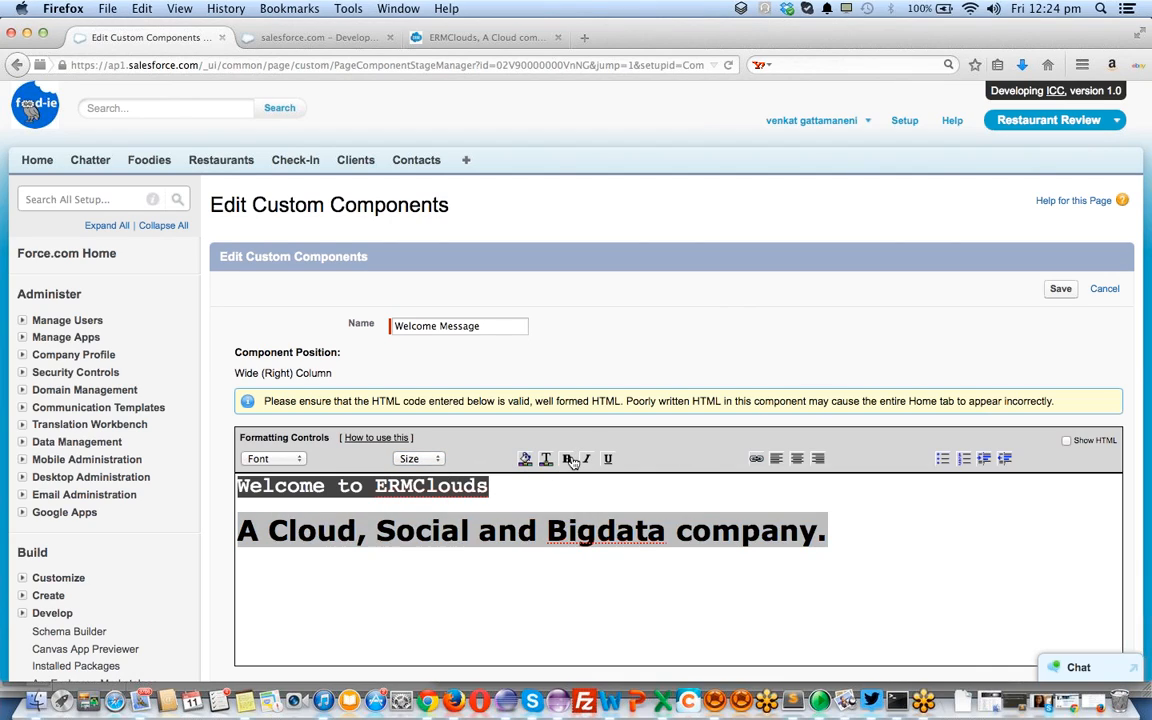
pyautogui.click(567, 458)
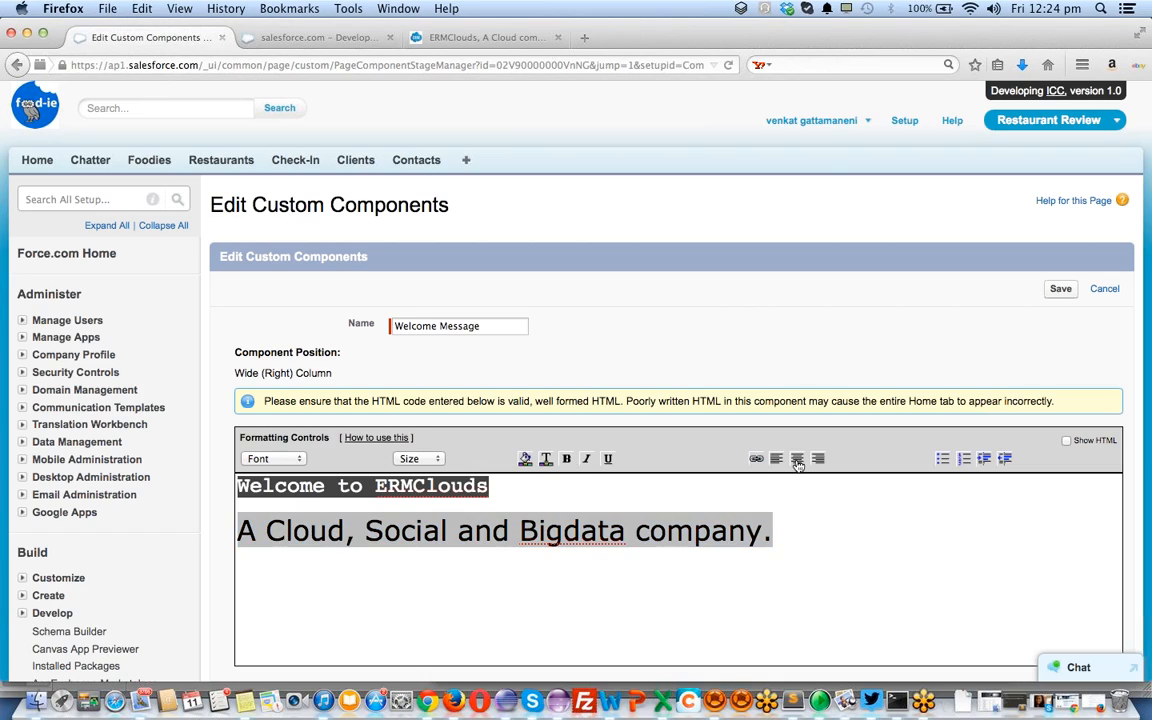
# Centre both the tagline and the Welcome to ERMClouds heading
pyautogui.click(797, 459)
pyautogui.click(604, 490)
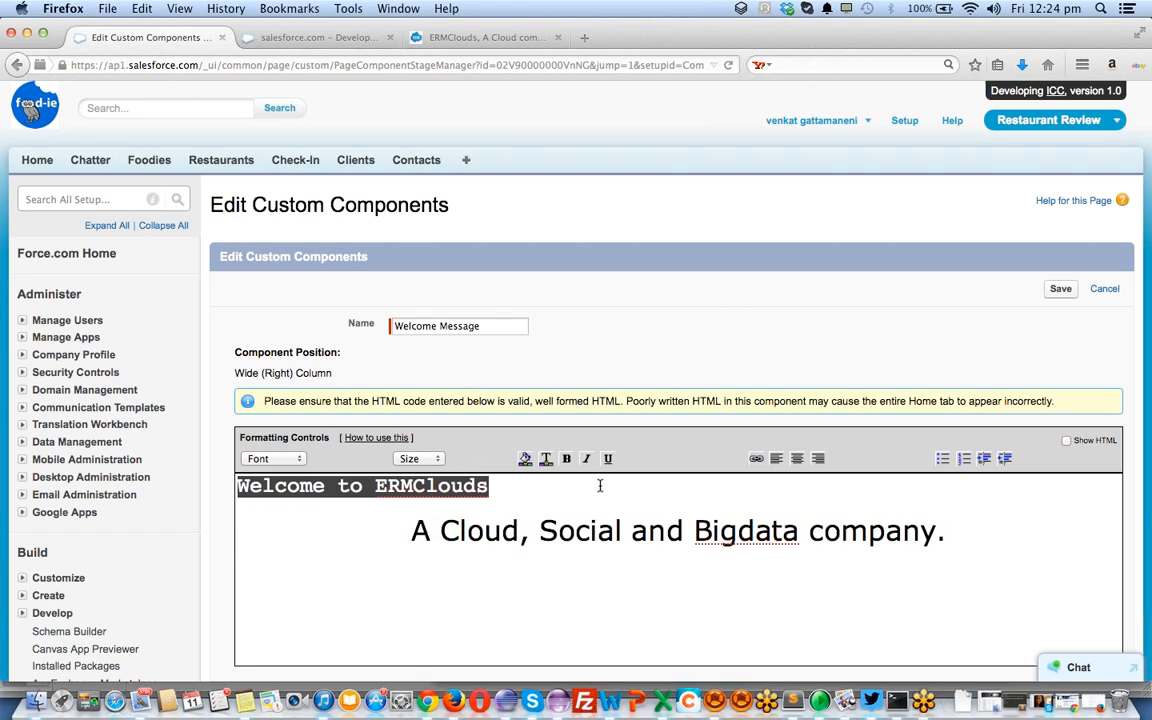
pyautogui.tripleClick(600, 486)
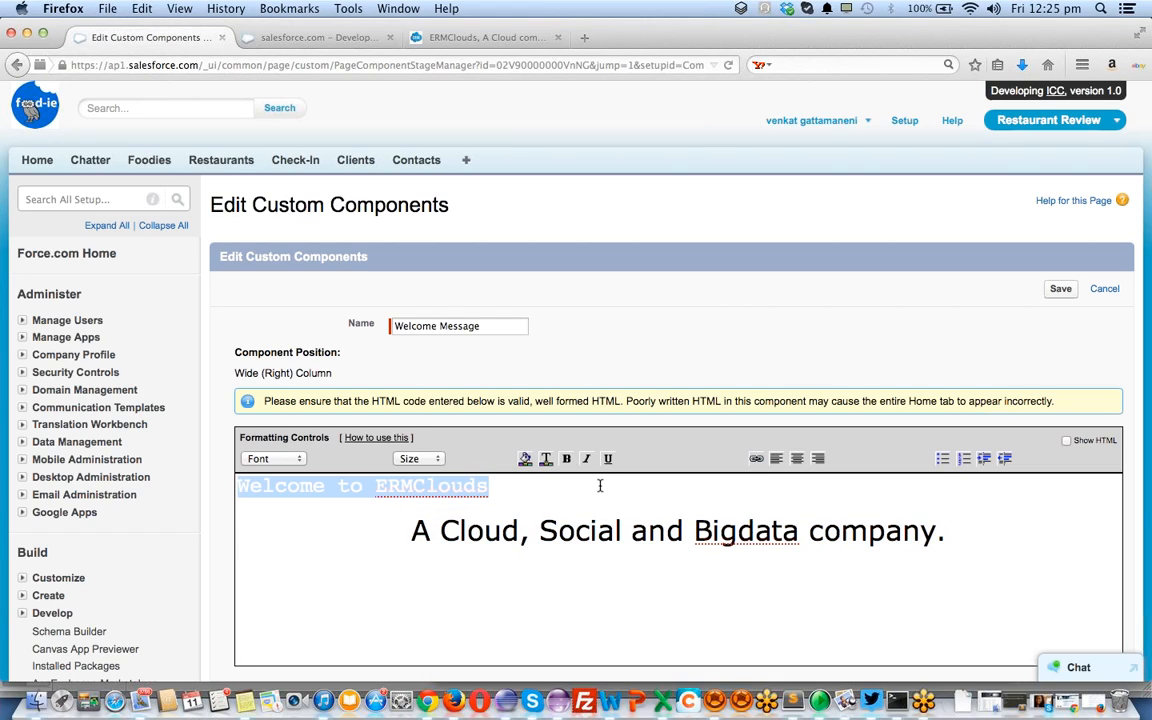
pyautogui.click(797, 458)
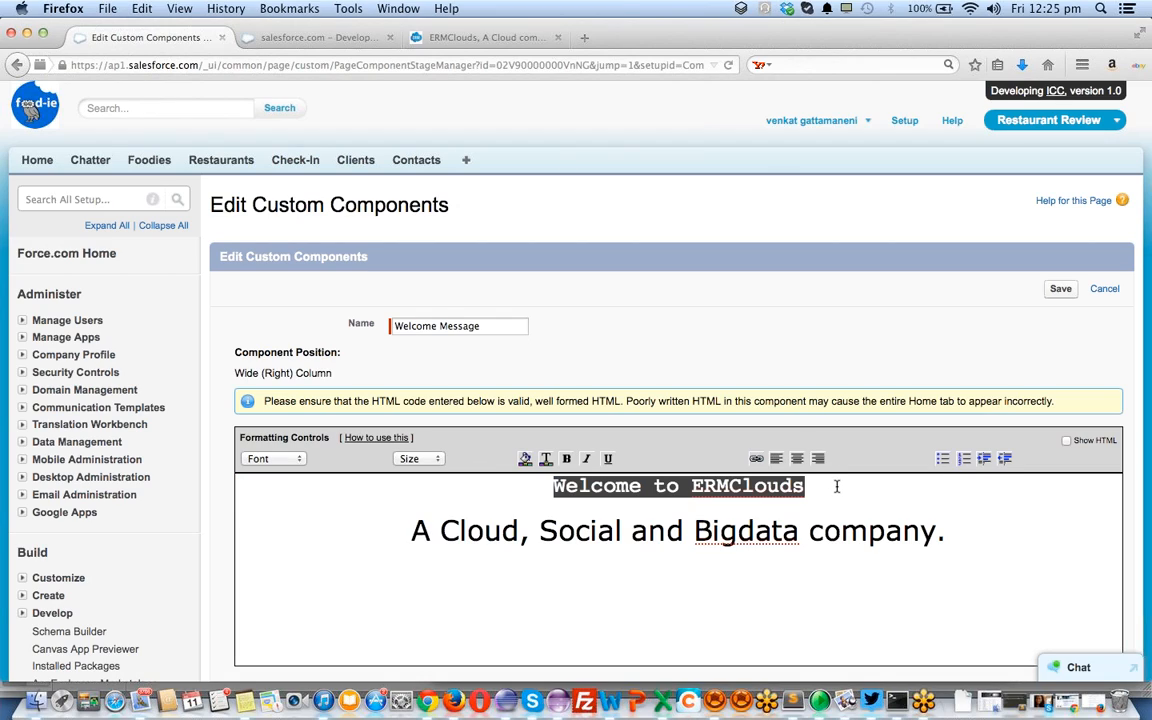
pyautogui.tripleClick(837, 487)
pyautogui.click(755, 462)
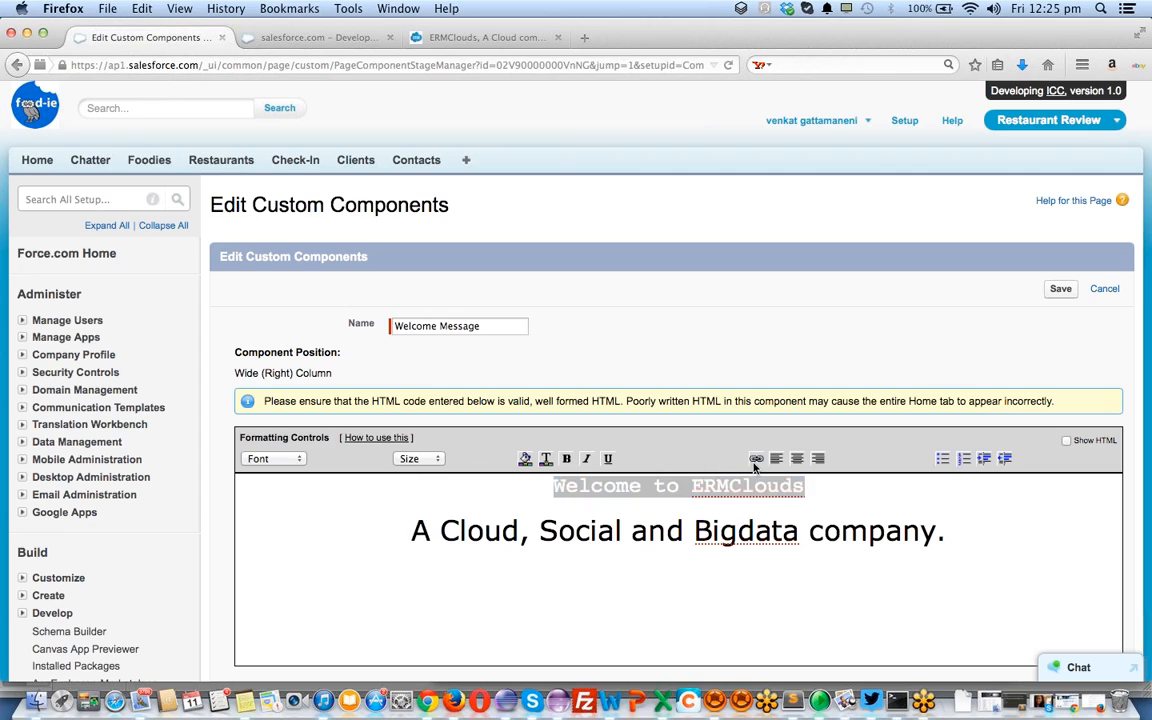
pyautogui.press('Right')
pyautogui.write('Ermclouds.com')
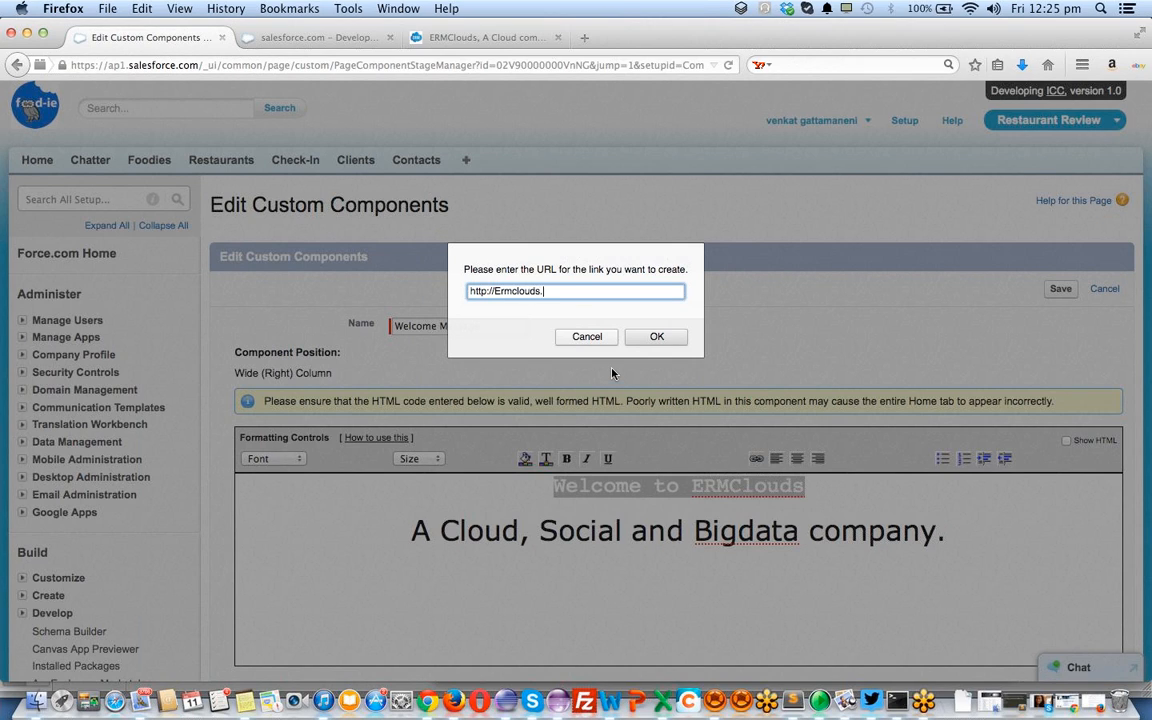
pyautogui.click(668, 340)
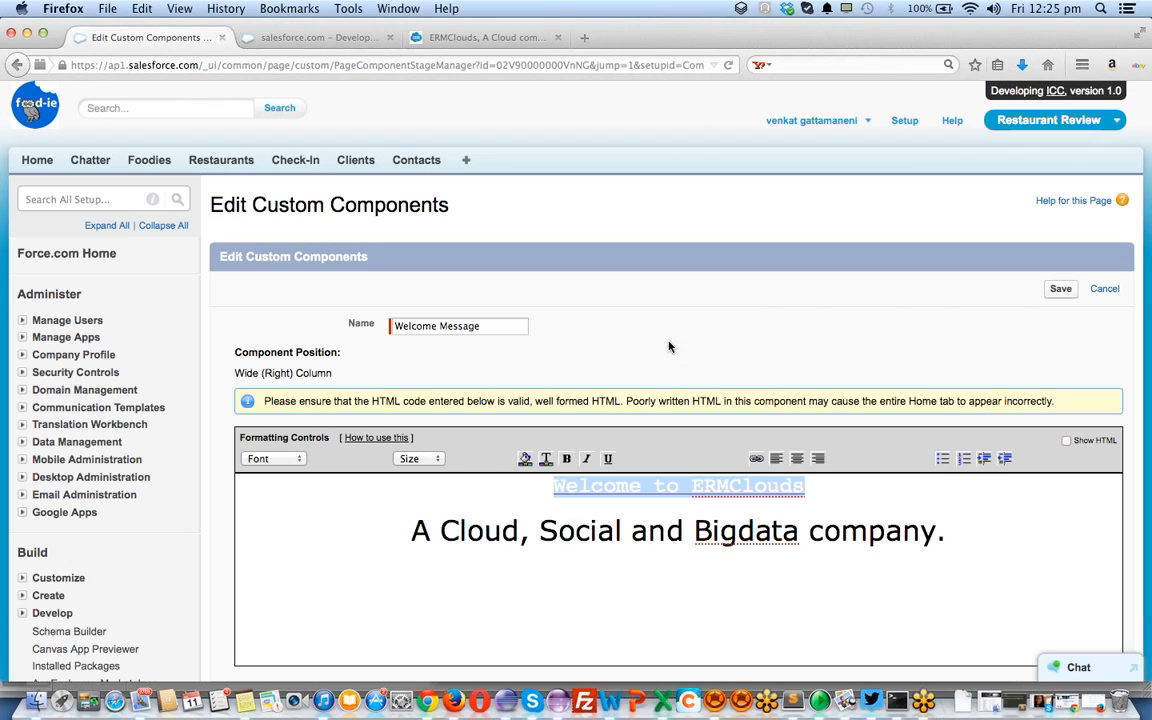
# Add an empty line below the company tagline
pyautogui.scroll(-3, 859, 524)
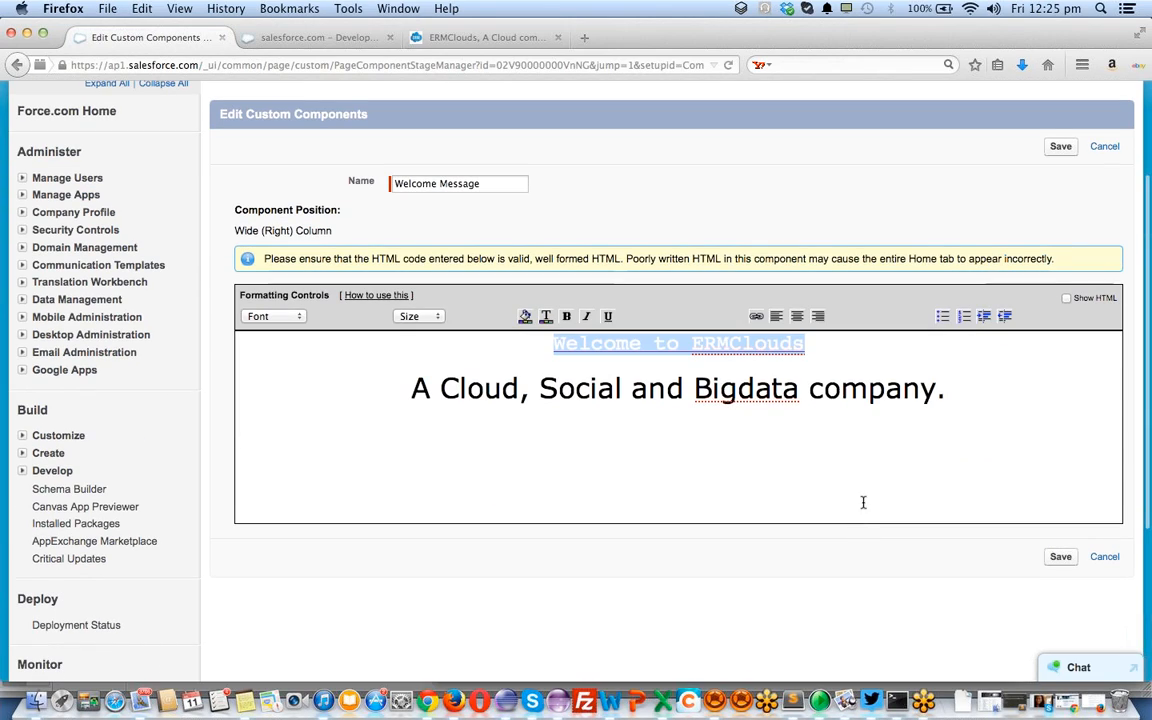
pyautogui.click(1061, 557)
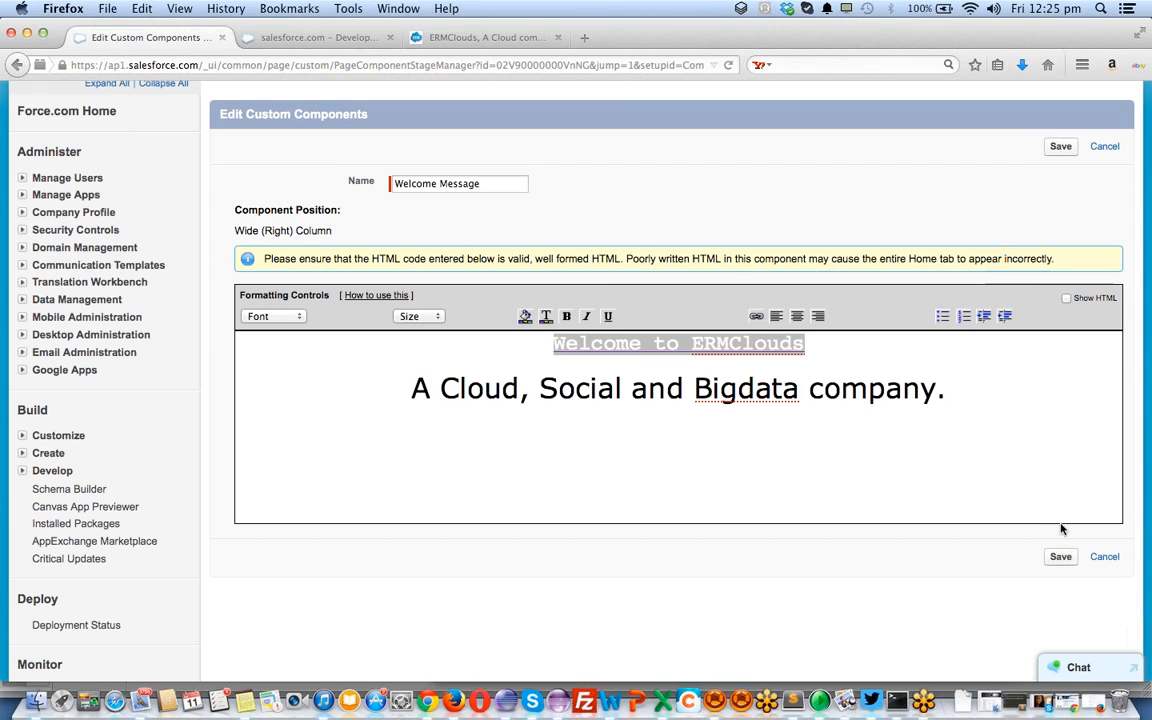
pyautogui.click(1032, 446)
pyautogui.press('Return')
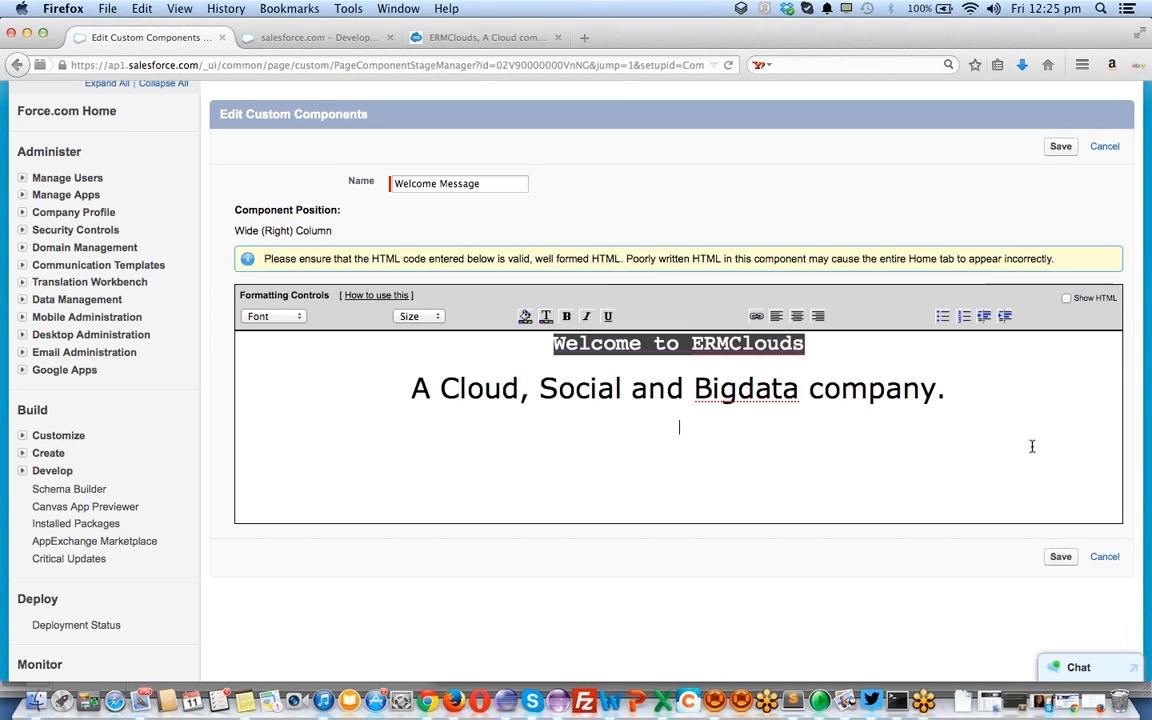
# In a new tab, play the Salesforce Training playlist from the YouTube channel's Playlists
pyautogui.click(586, 37)
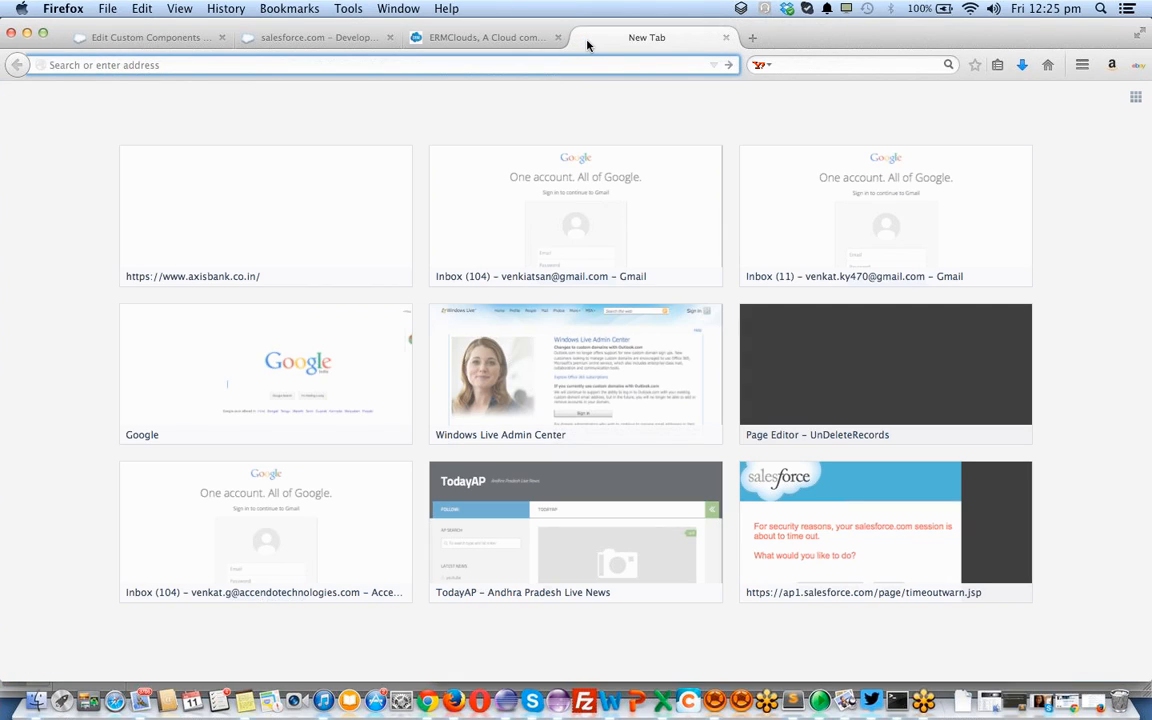
pyautogui.write('youtube.com/')
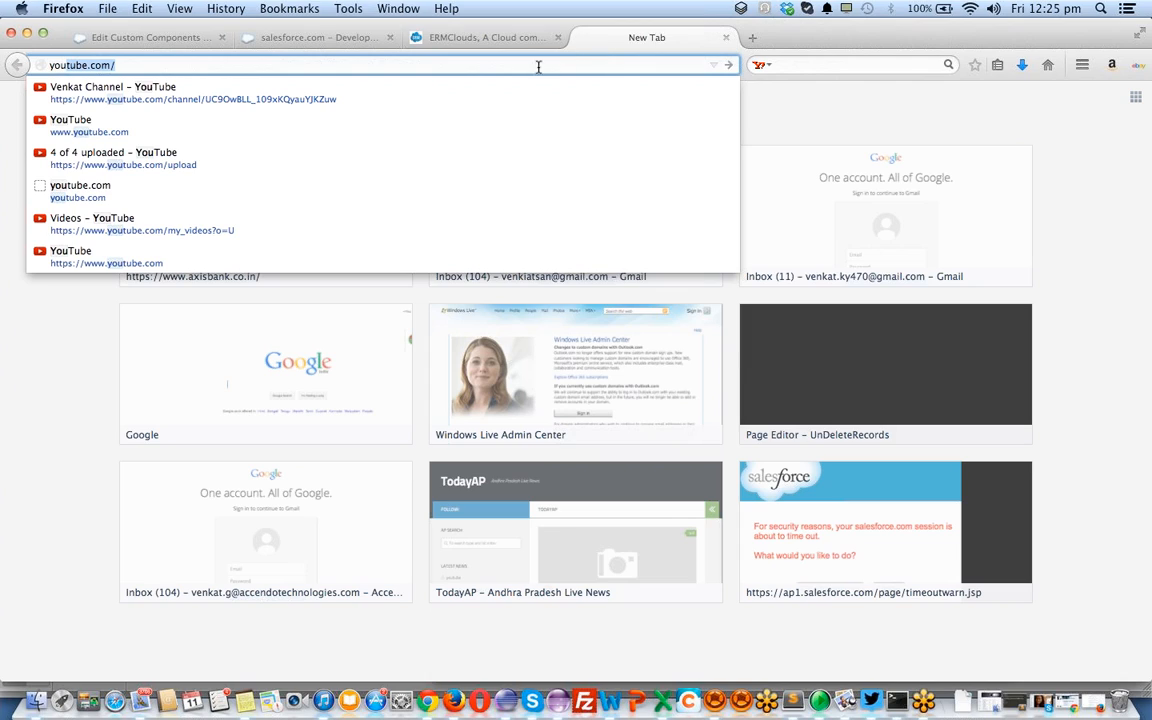
pyautogui.click(435, 98)
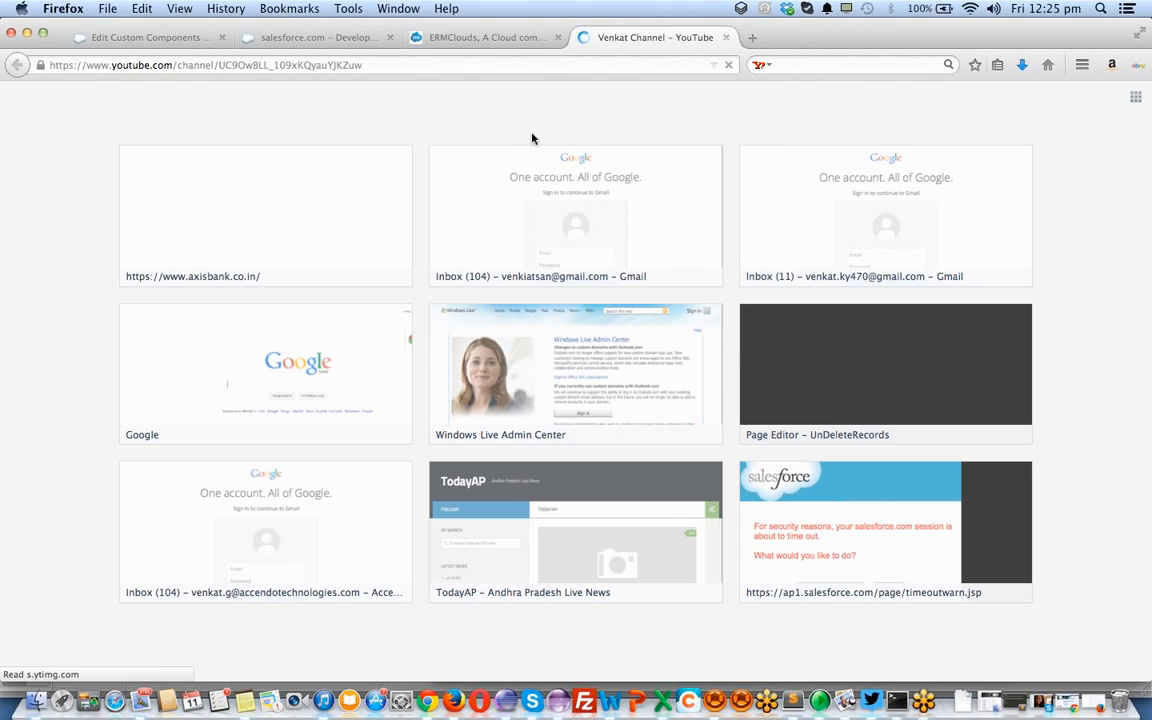
pyautogui.scroll(-3, 401, 398)
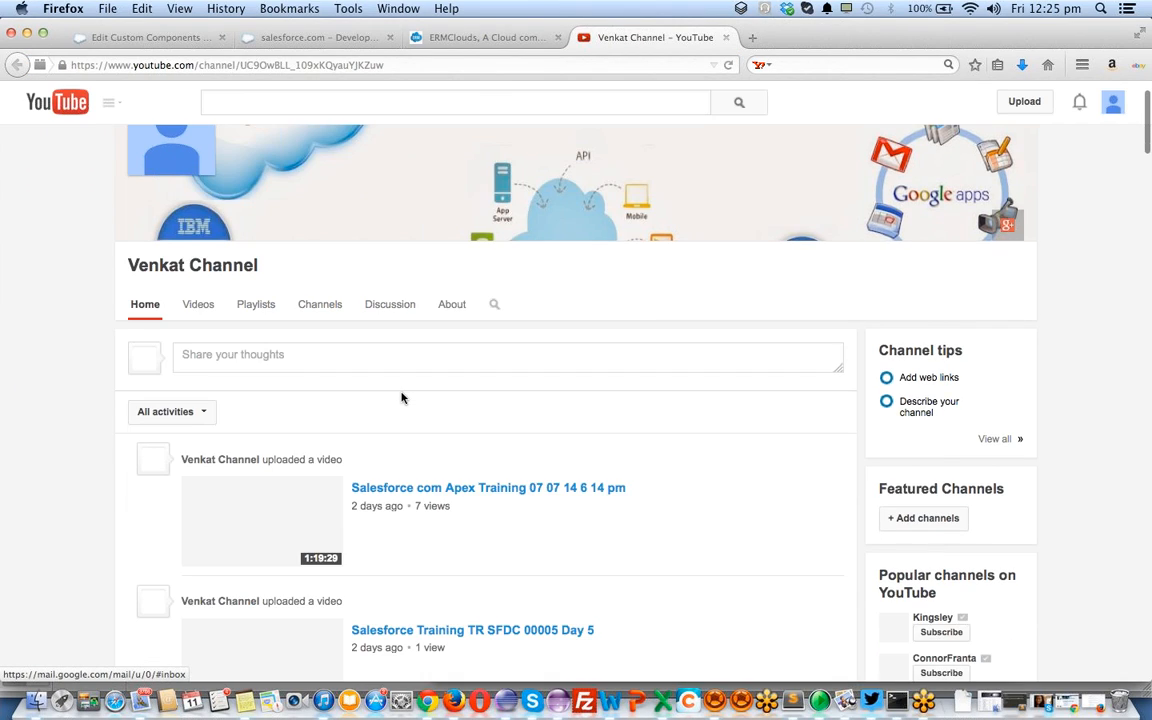
pyautogui.click(247, 288)
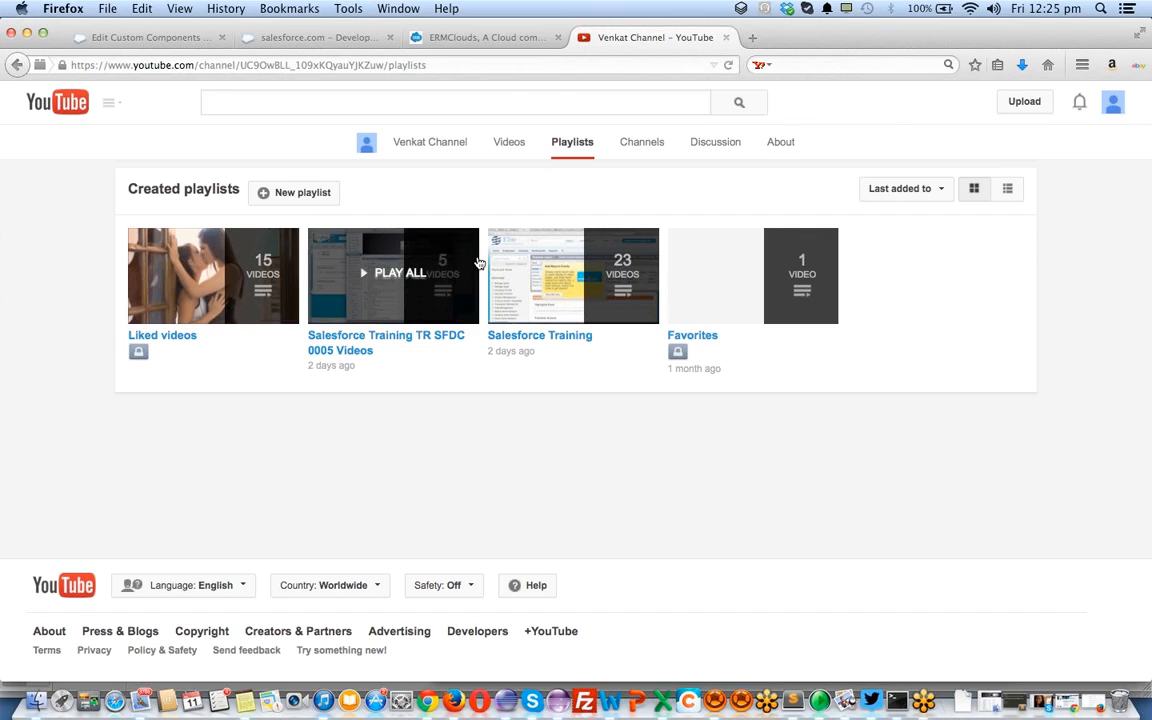
pyautogui.click(560, 268)
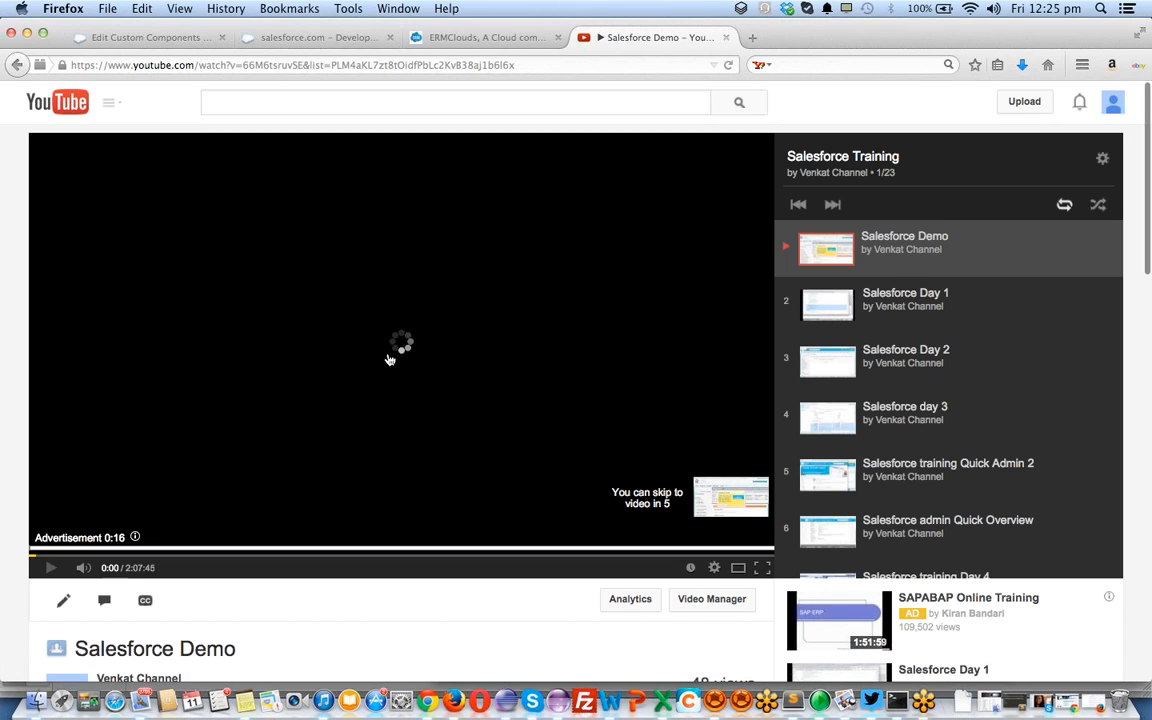
# Show the Salesforce Demo video's embed code and select the whole 560 × 315 iframe
pyautogui.scroll(-1, 388, 355)
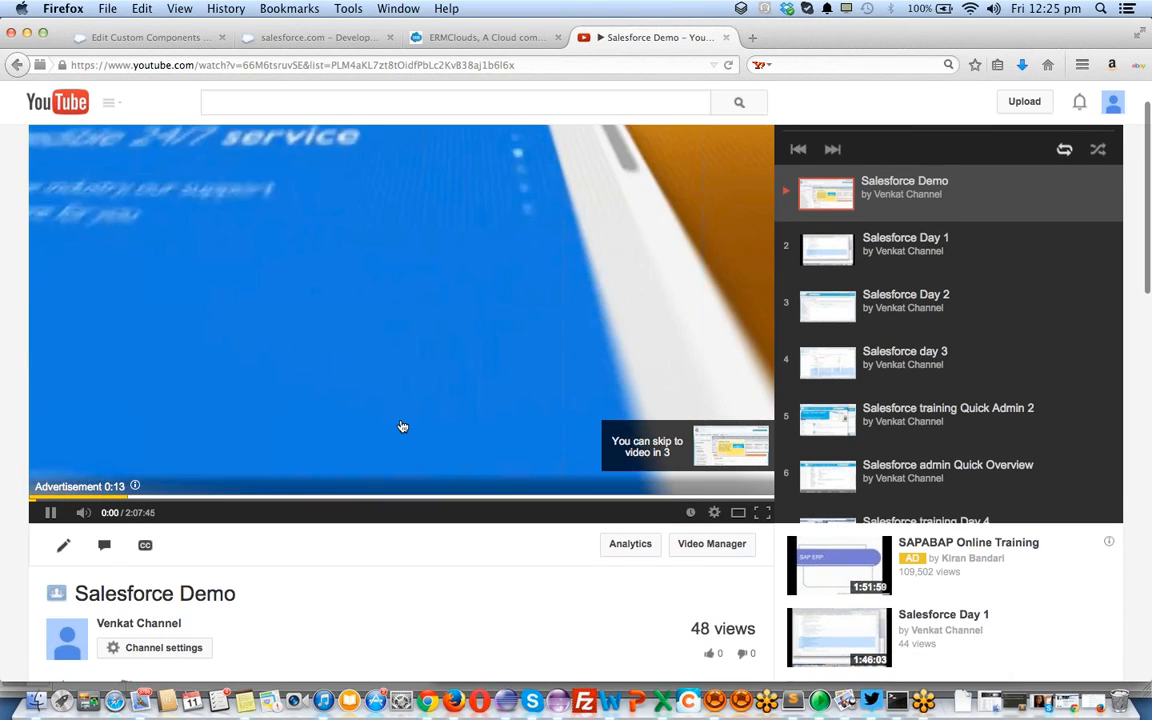
pyautogui.scroll(-5, 401, 425)
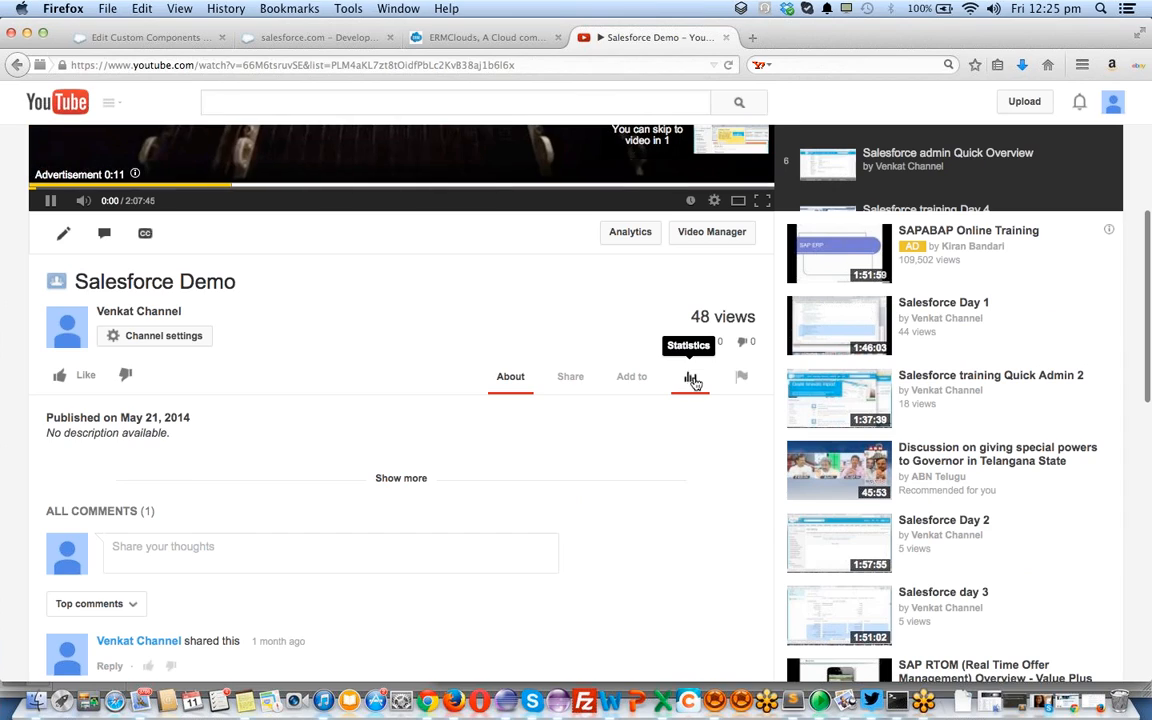
pyautogui.click(560, 385)
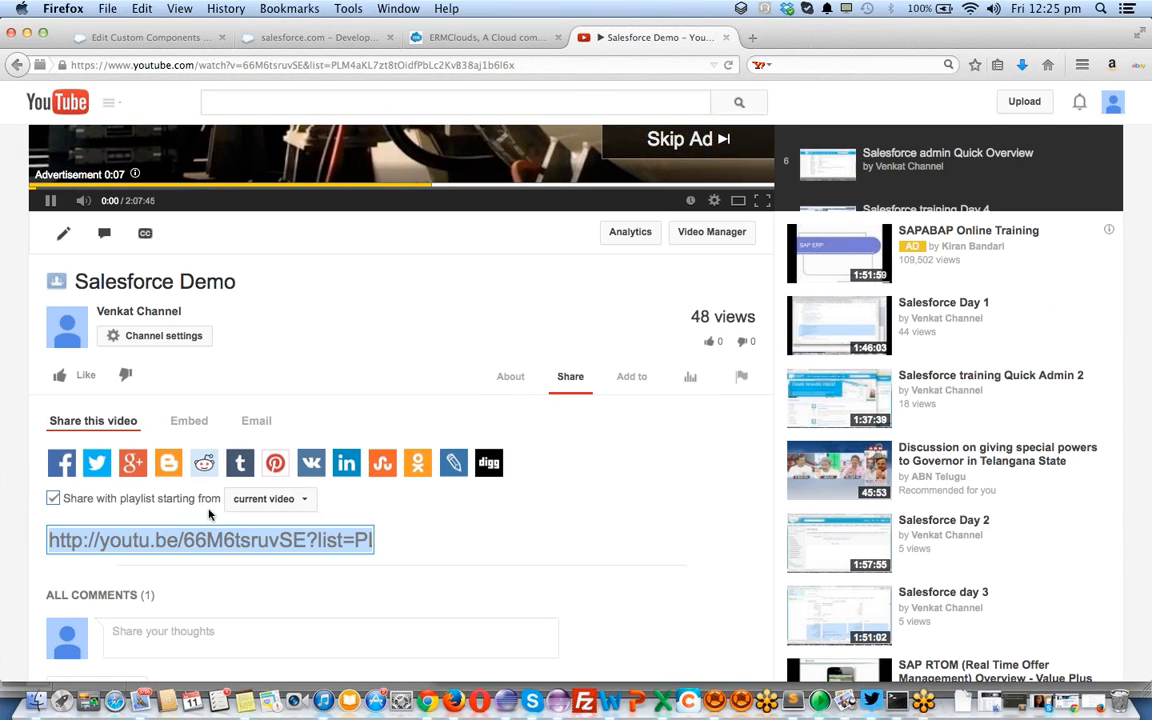
pyautogui.click(199, 426)
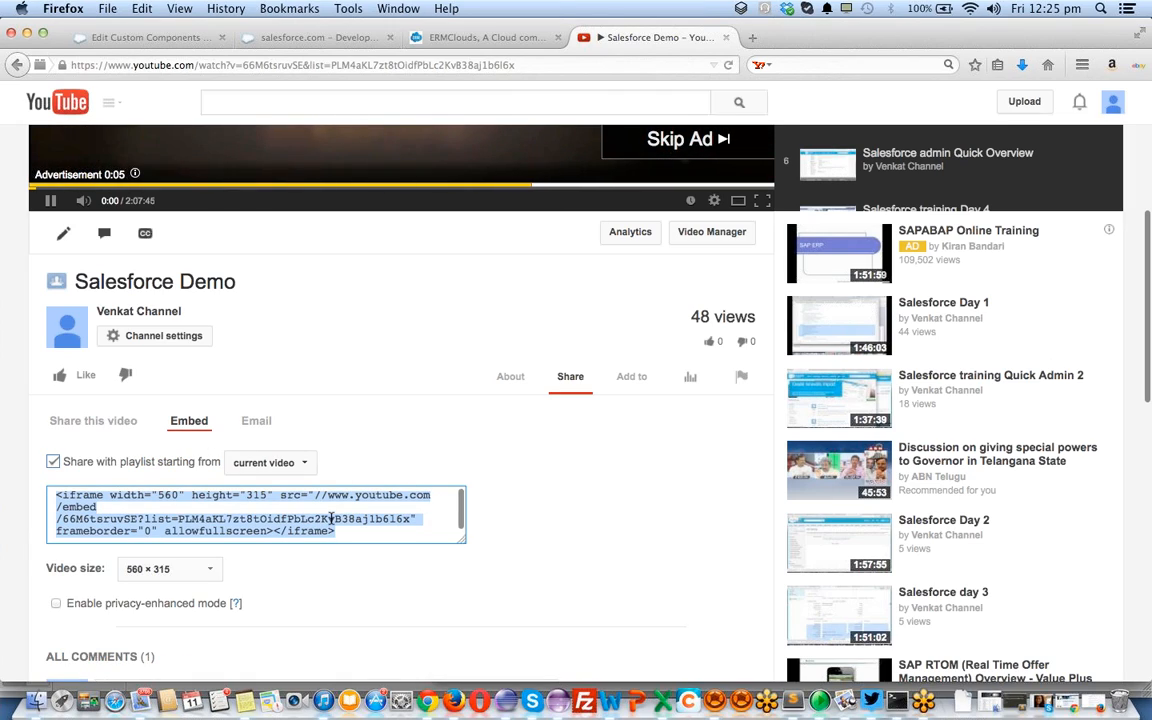
pyautogui.click(330, 519)
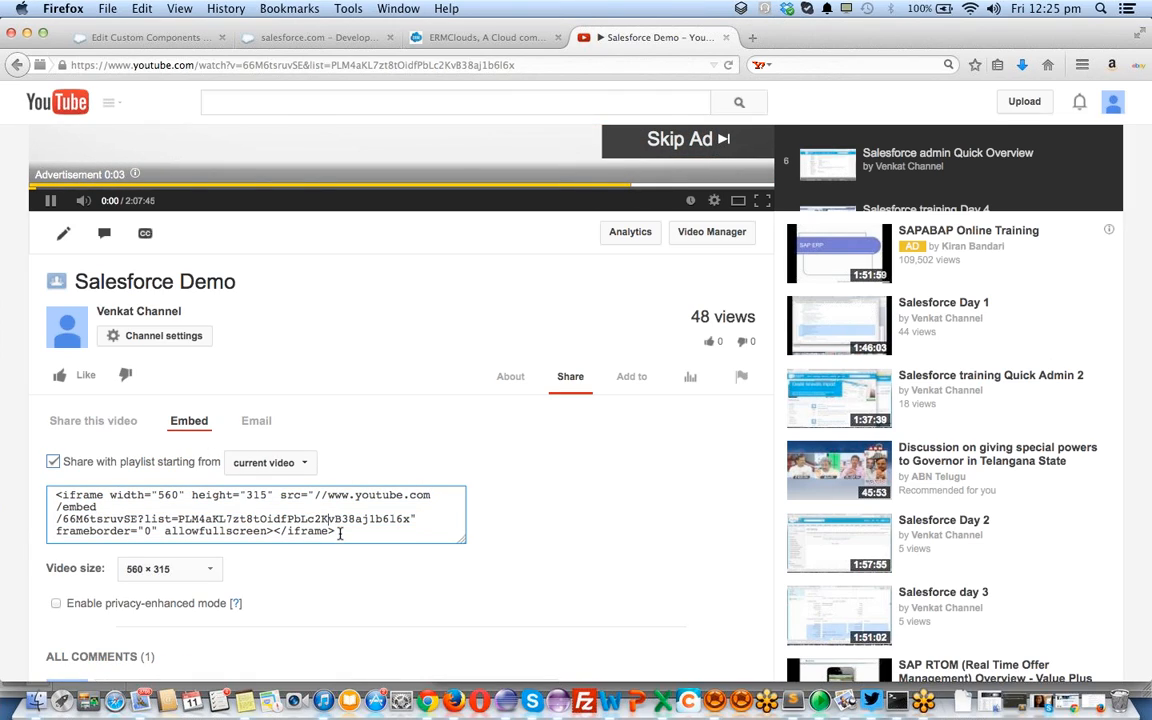
pyautogui.moveTo(340, 531); pyautogui.dragTo(78, 480)
pyautogui.press('super+c')
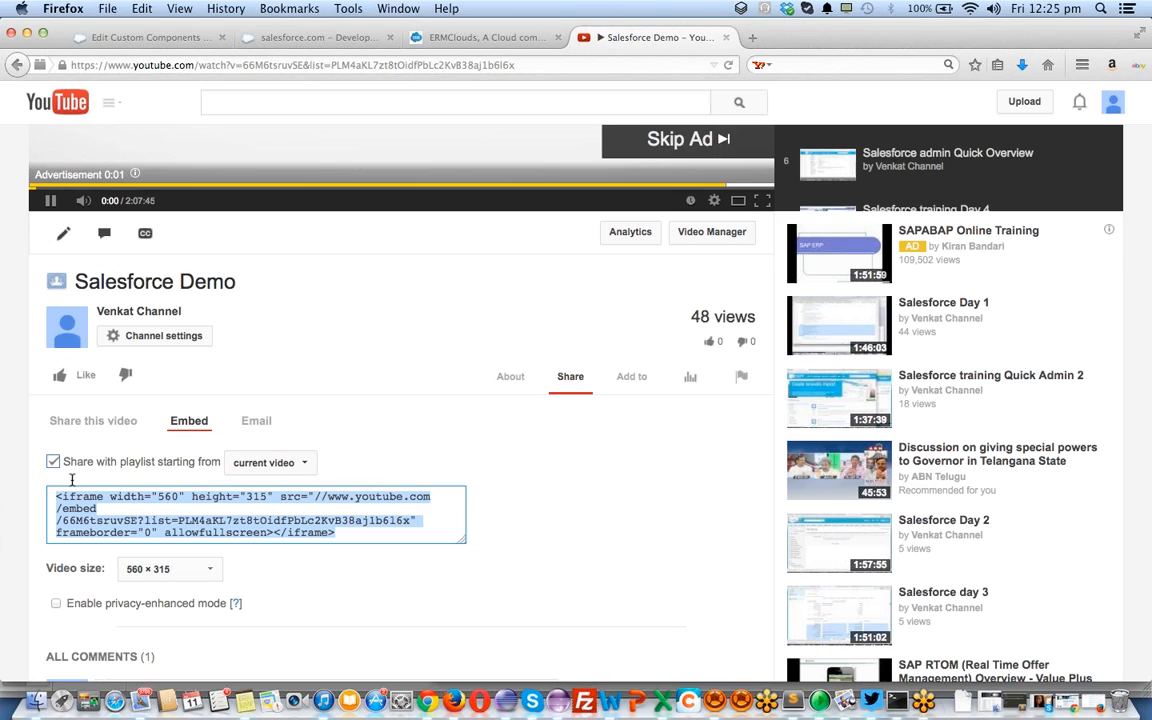
pyautogui.click(458, 37)
# Paste the YouTube iframe embed code below the tagline and save the Welcome Message component
pyautogui.click(185, 41)
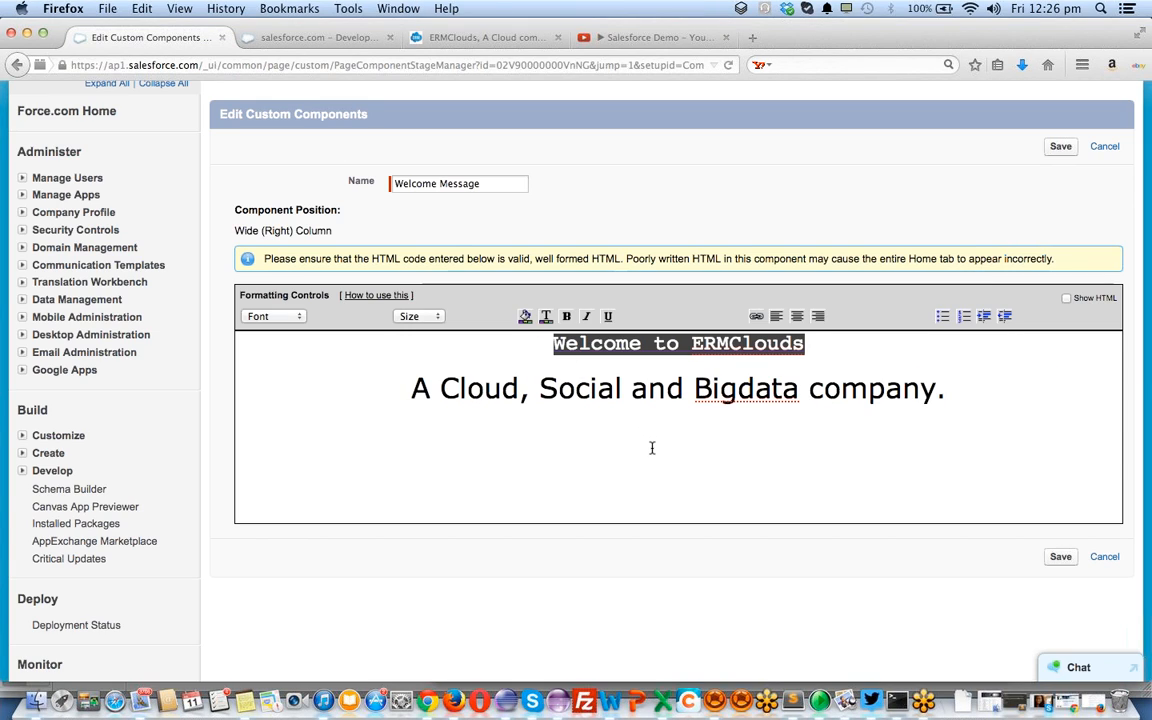
pyautogui.press('super+v')
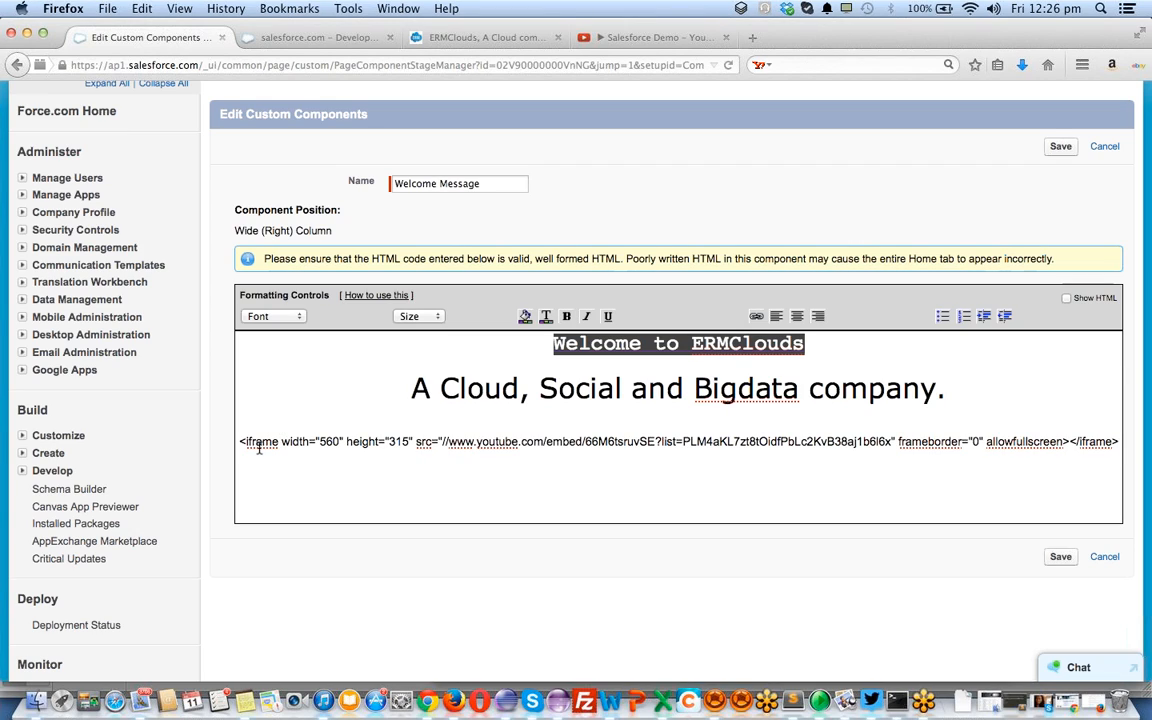
pyautogui.click(1061, 558)
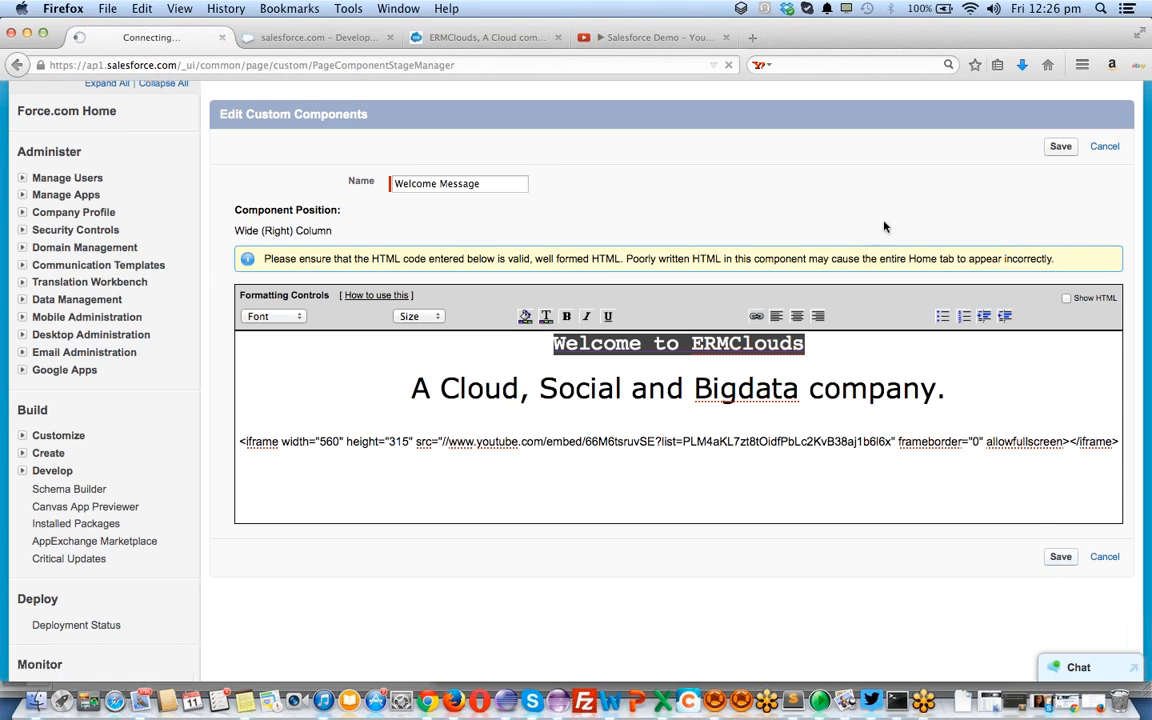
pyautogui.click(727, 38)
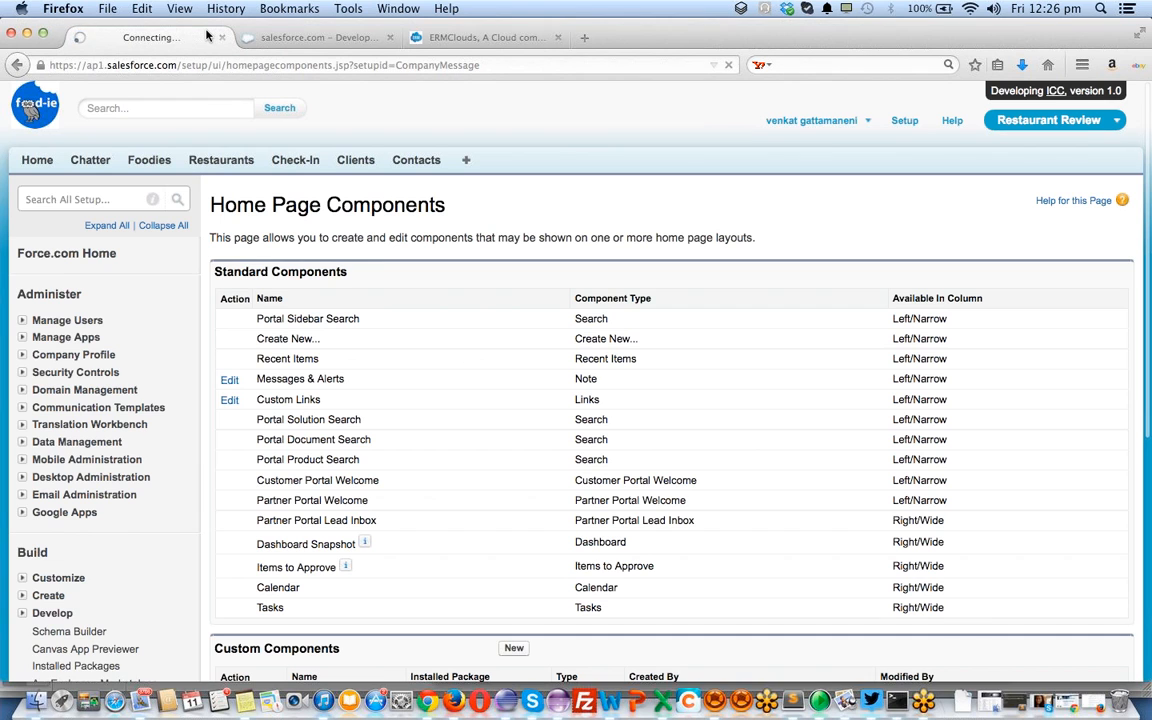
# Open the Welcome to ERMClouds link from the home page, check the site, then close both ERMClouds tabs
pyautogui.click(316, 38)
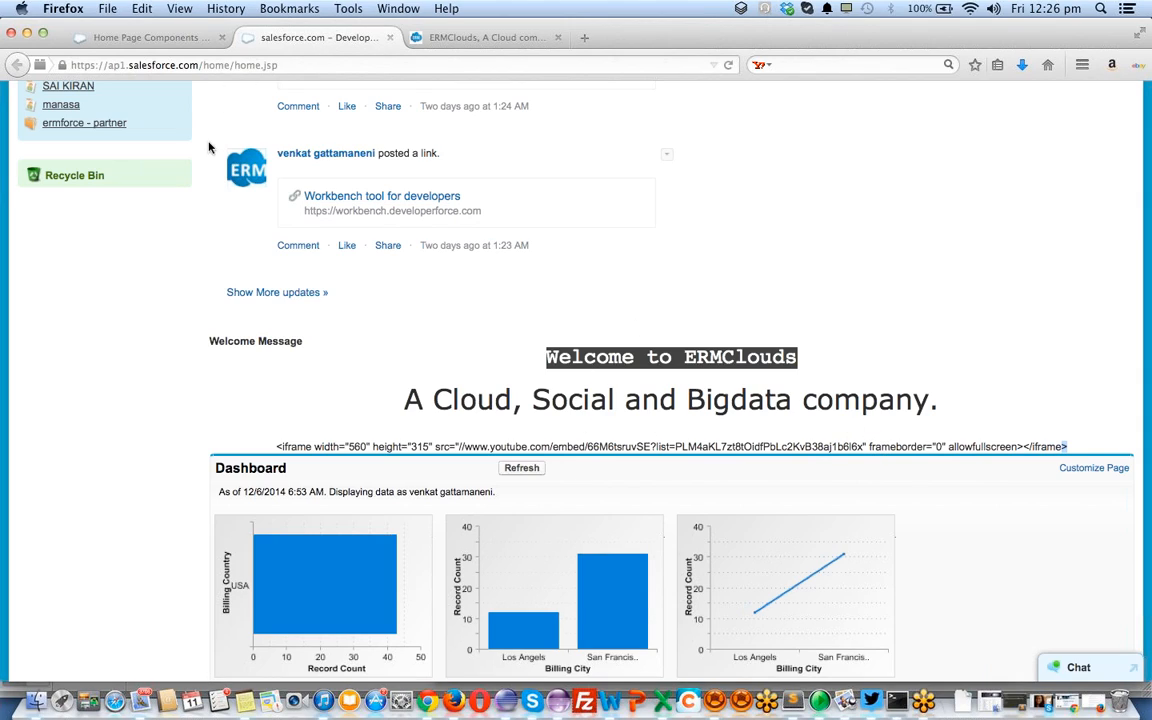
pyautogui.keyDown('super'); pyautogui.click(665, 357); pyautogui.keyUp('super')
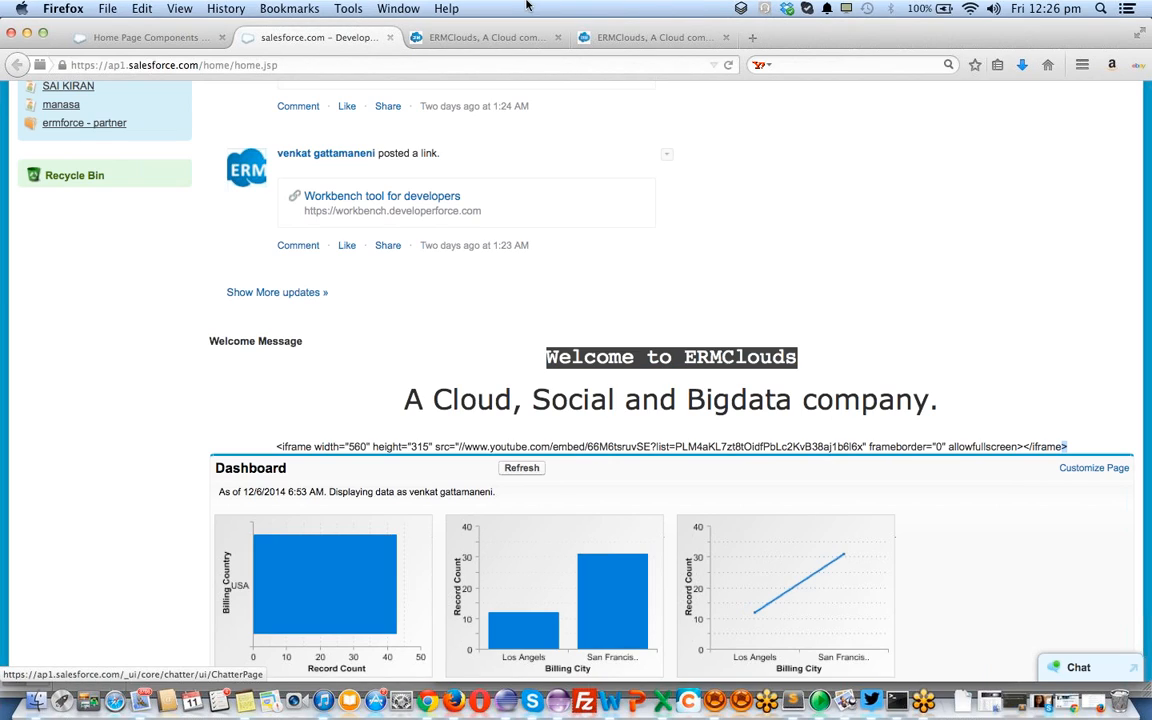
pyautogui.click(484, 39)
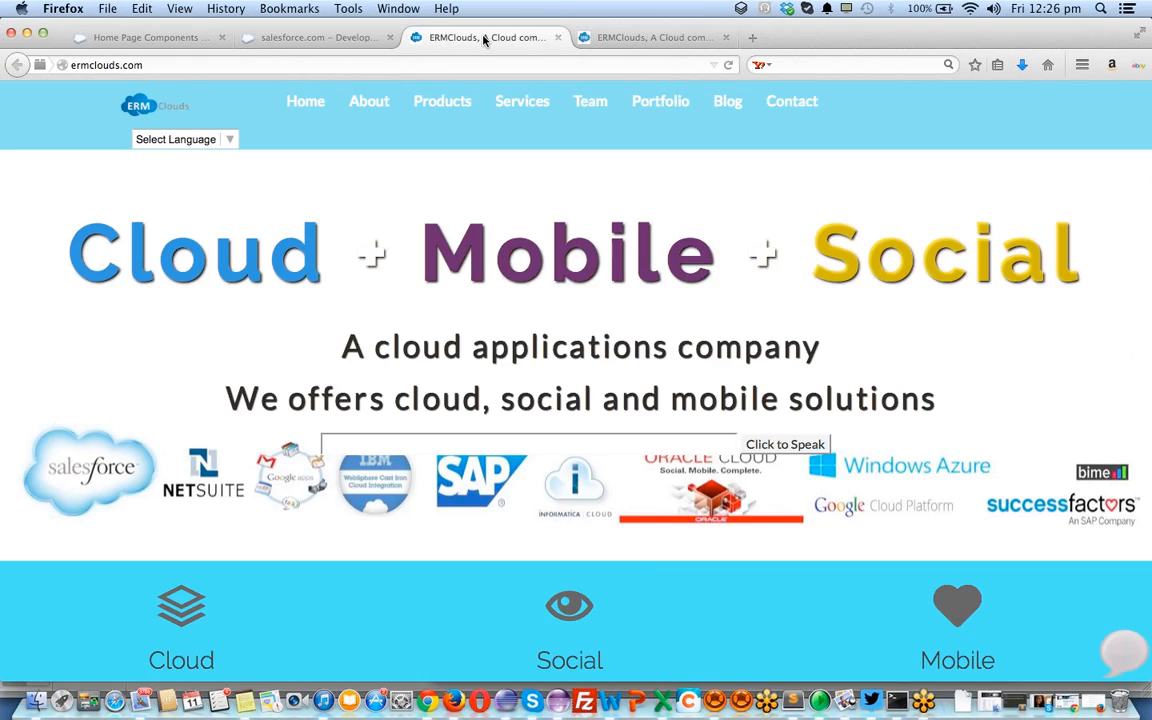
pyautogui.click(303, 40)
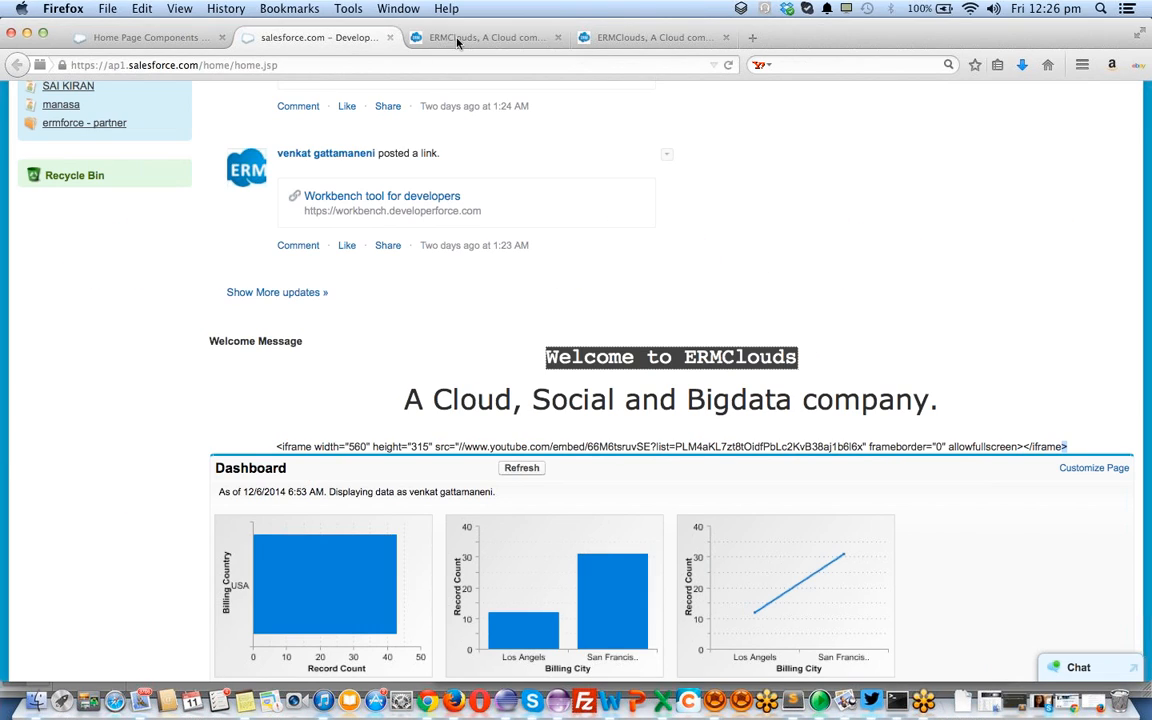
pyautogui.click(512, 40)
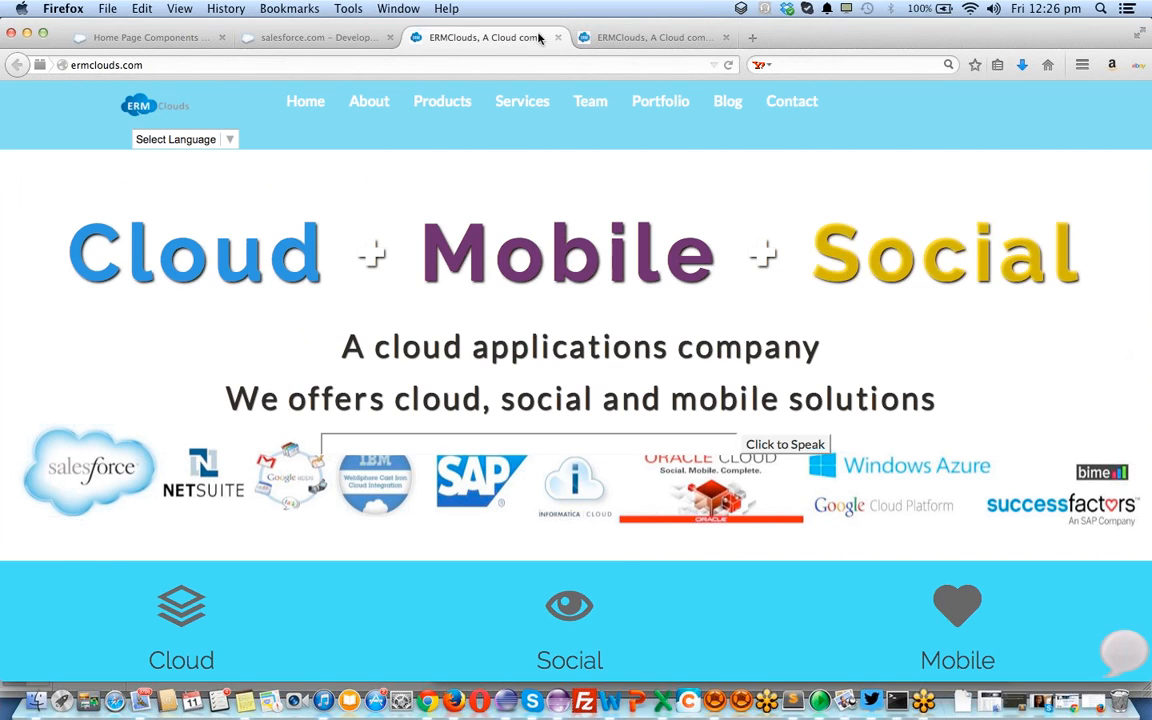
pyautogui.click(557, 37)
pyautogui.click(559, 37)
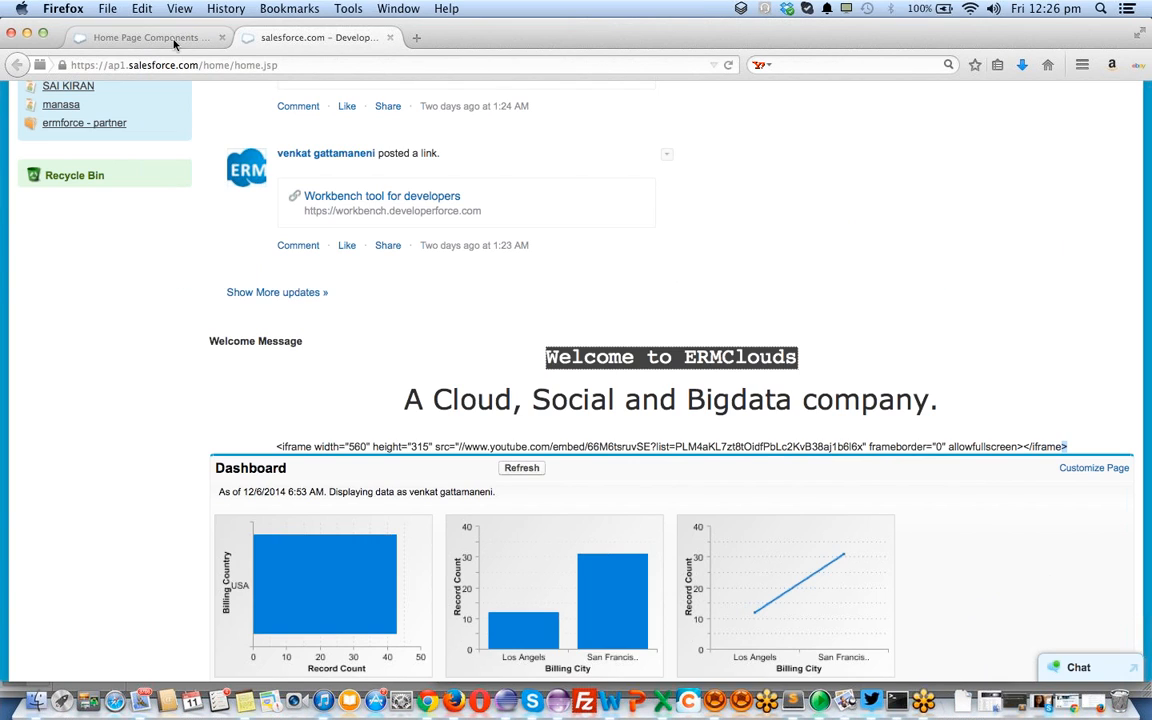
pyautogui.click(152, 38)
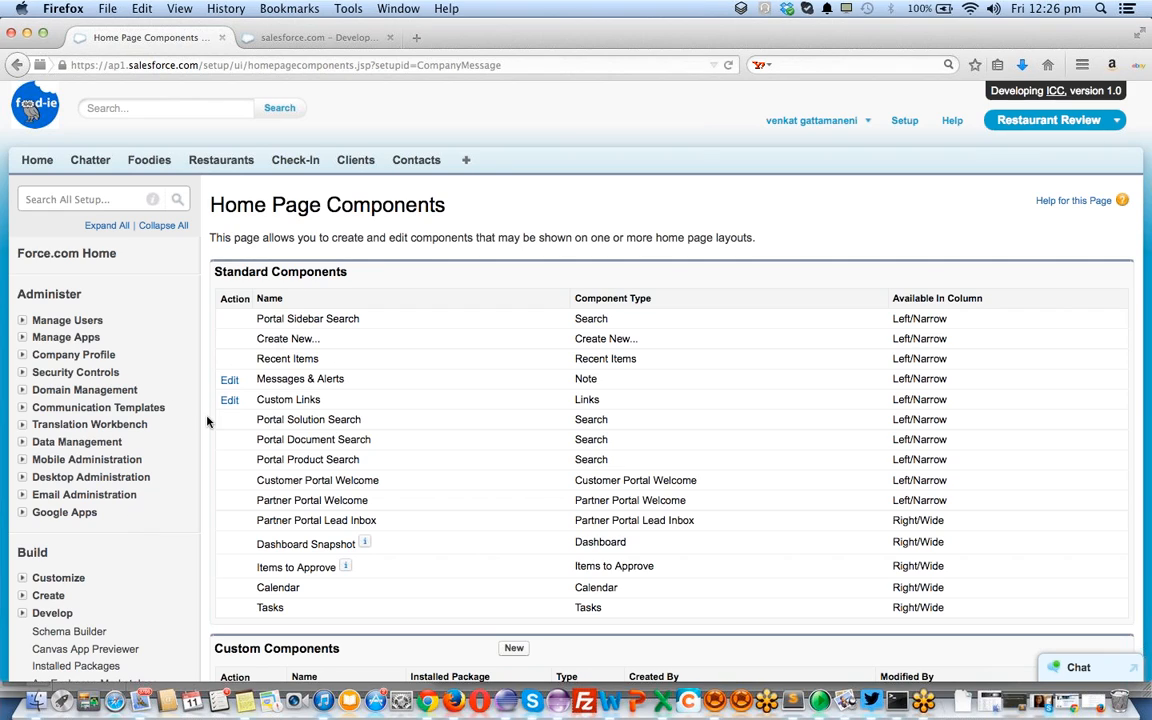
# Open the google custom links component under Customize > Home
pyautogui.scroll(-4, 104, 445)
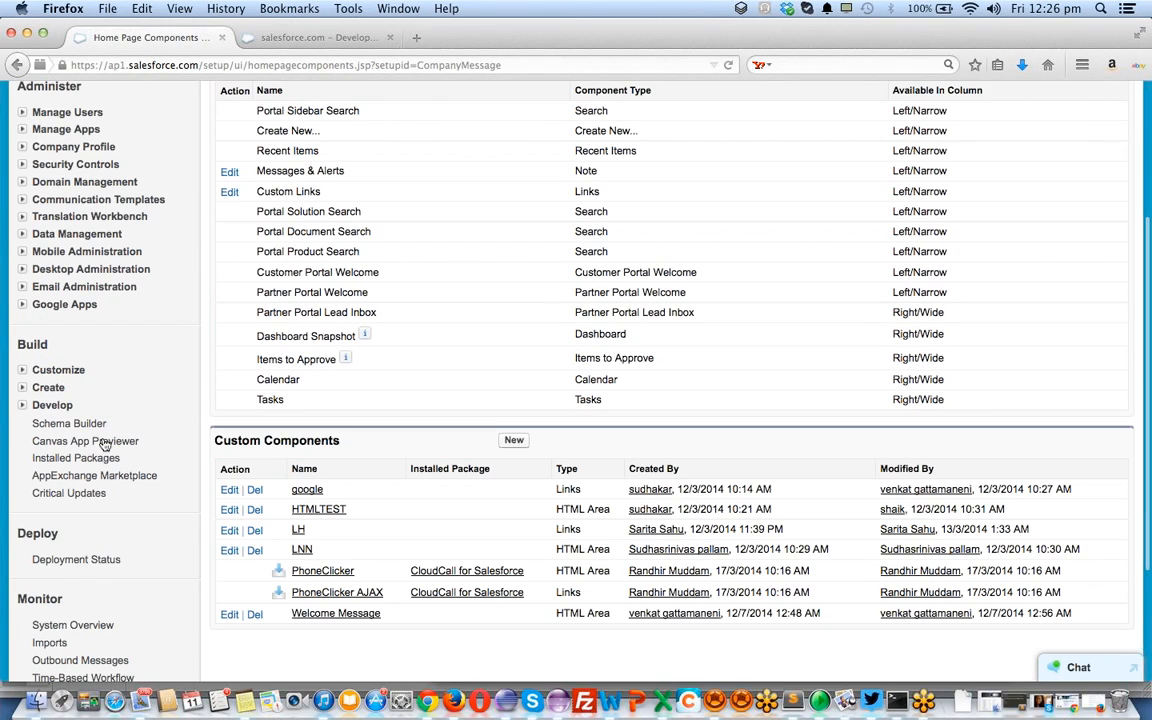
pyautogui.click(22, 369)
pyautogui.click(37, 405)
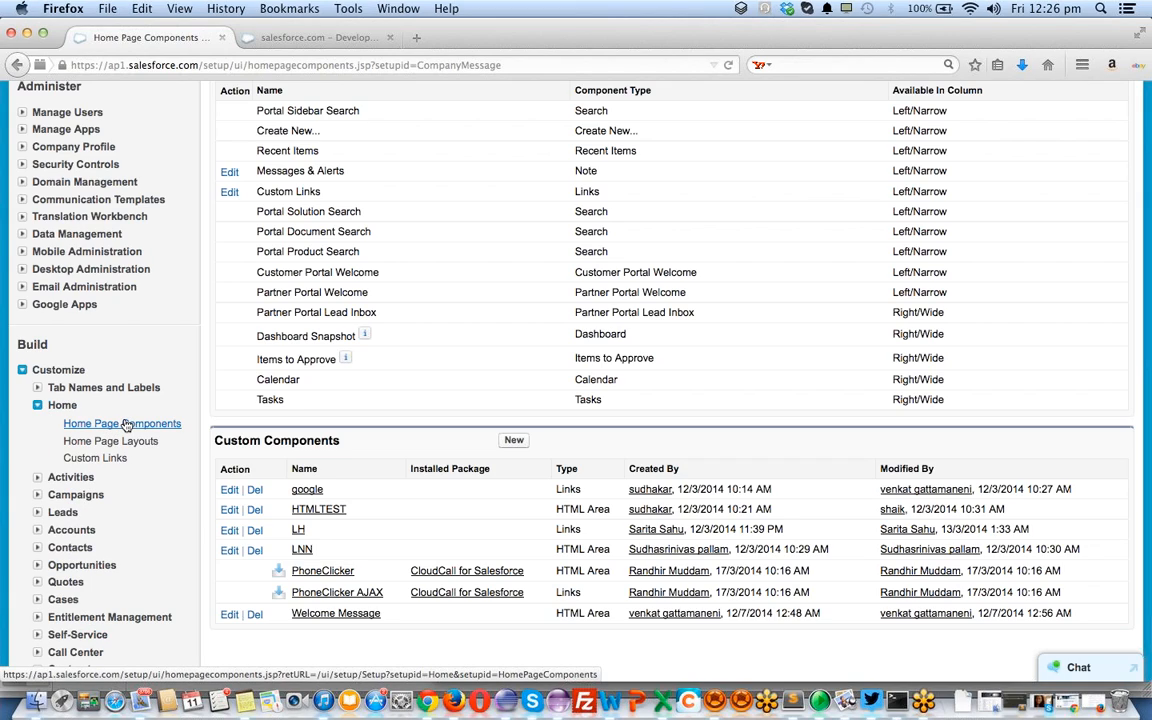
pyautogui.click(307, 490)
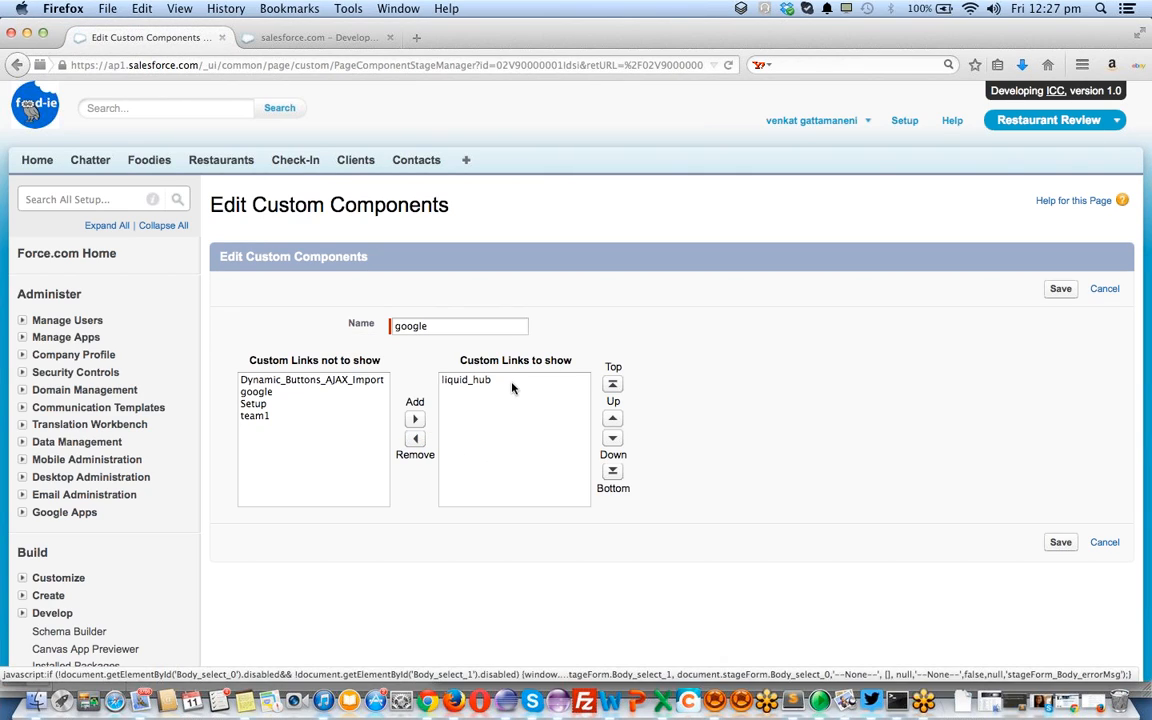
pyautogui.doubleClick(415, 328)
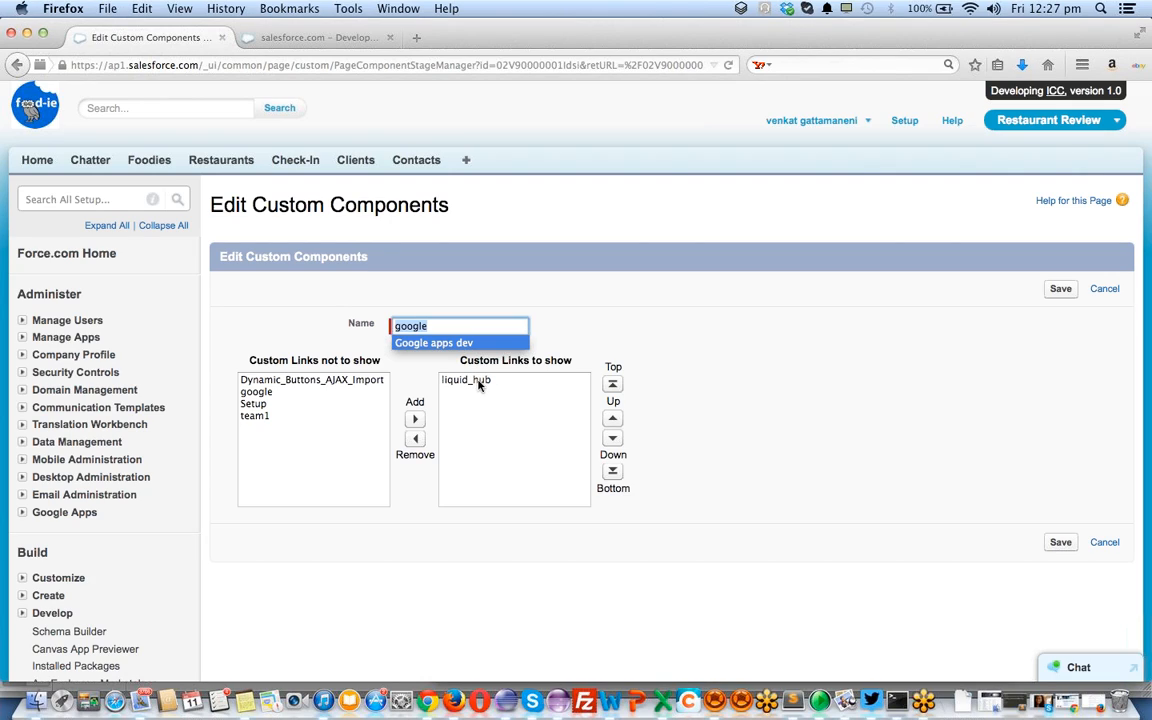
pyautogui.press('Return')
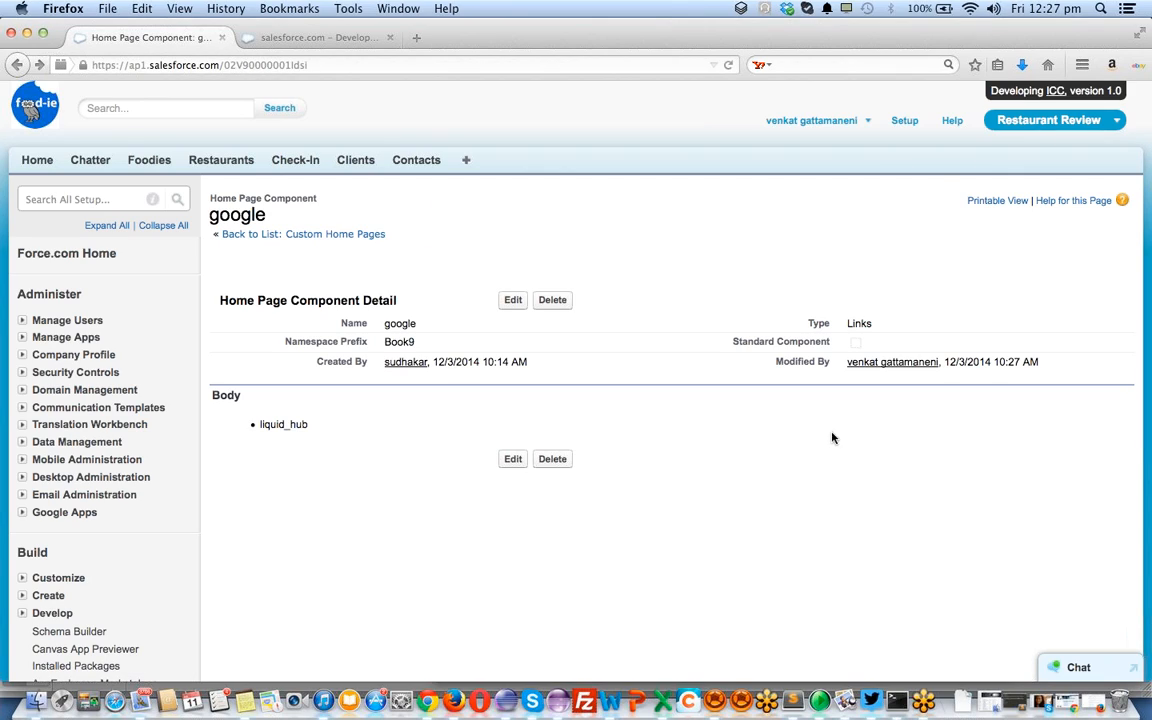
# Move Dynamic_Buttons_AJAX_Import, google, Setup and team1 into the shown links and save
pyautogui.click(511, 302)
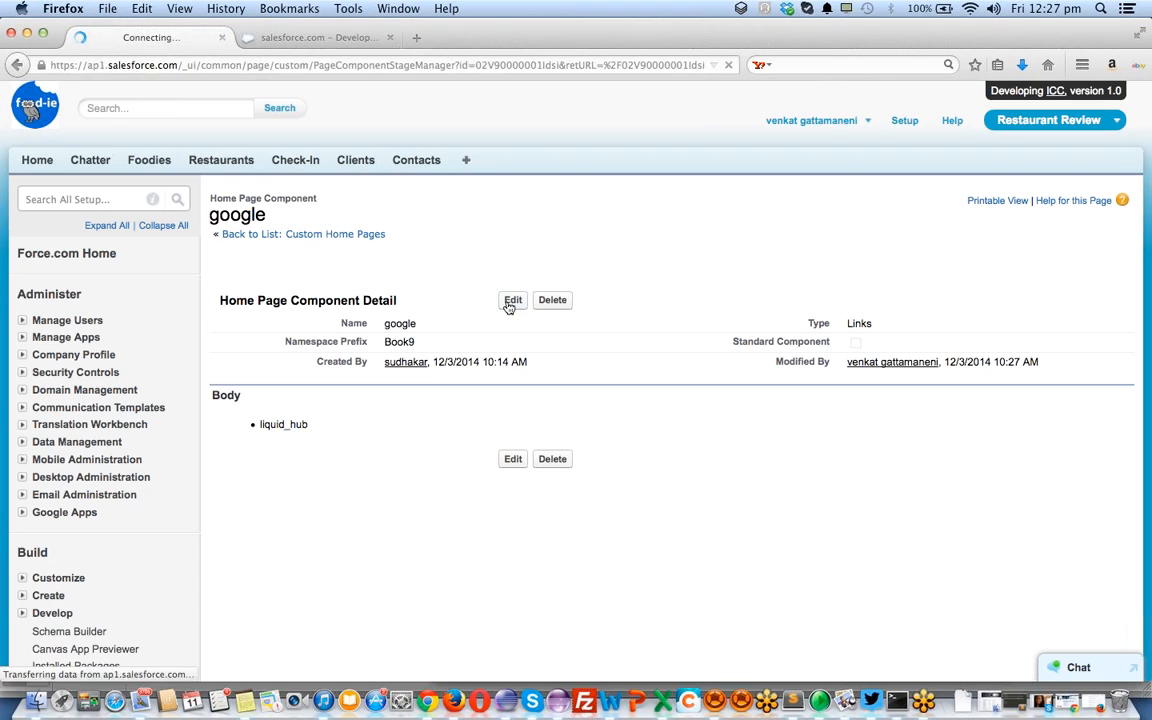
pyautogui.click(315, 380)
pyautogui.hotkey('shift', 'Down')
pyautogui.hotkey('shift', 'Down')
pyautogui.hotkey('shift', 'Down')
pyautogui.click(415, 418)
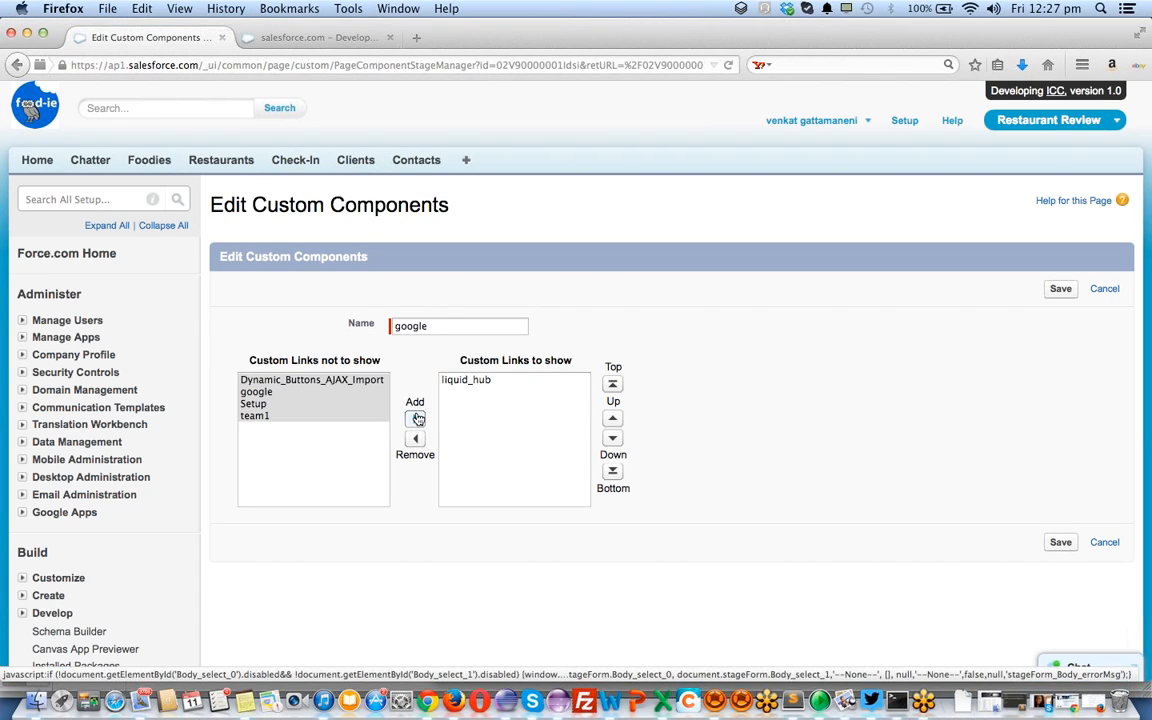
pyautogui.click(1060, 542)
# Reload the home page to verify the google box lists five links, then return to setup
pyautogui.click(319, 38)
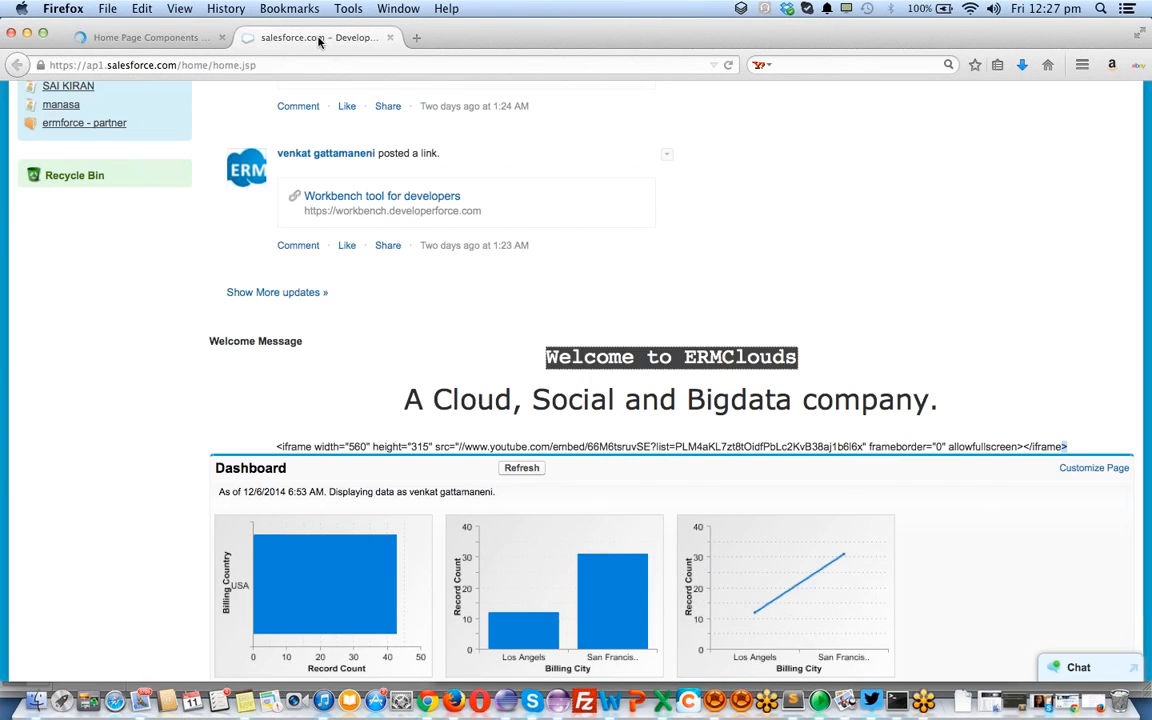
pyautogui.press('super+r')
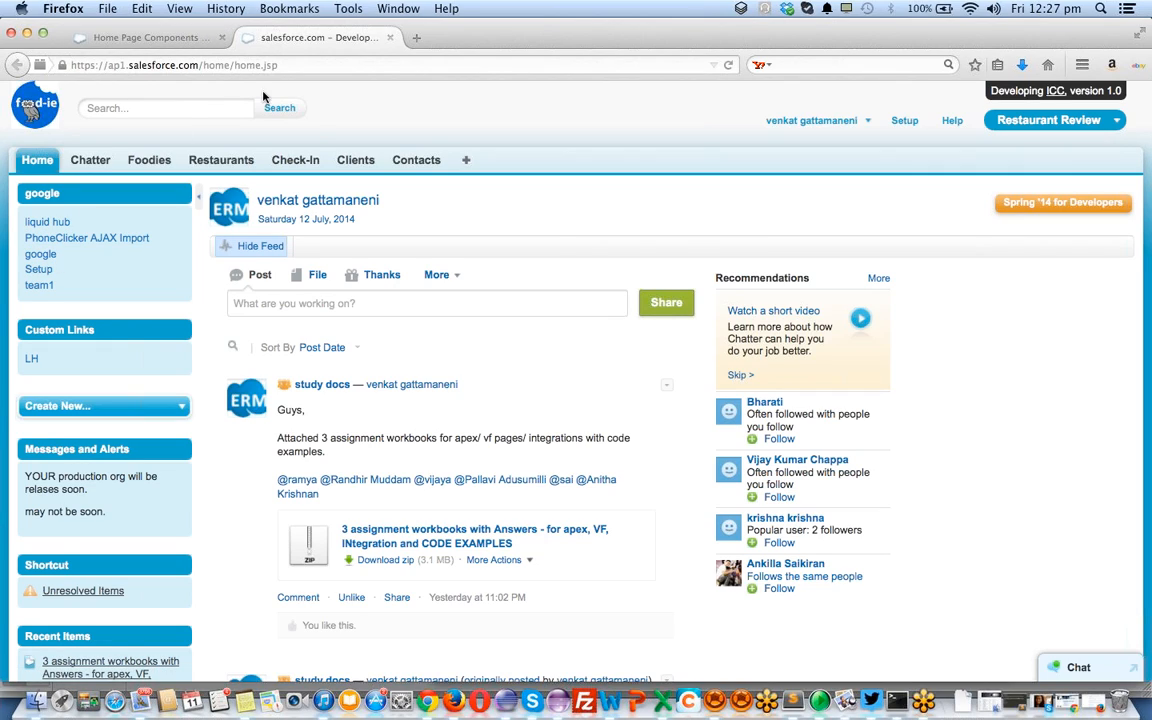
pyautogui.click(158, 37)
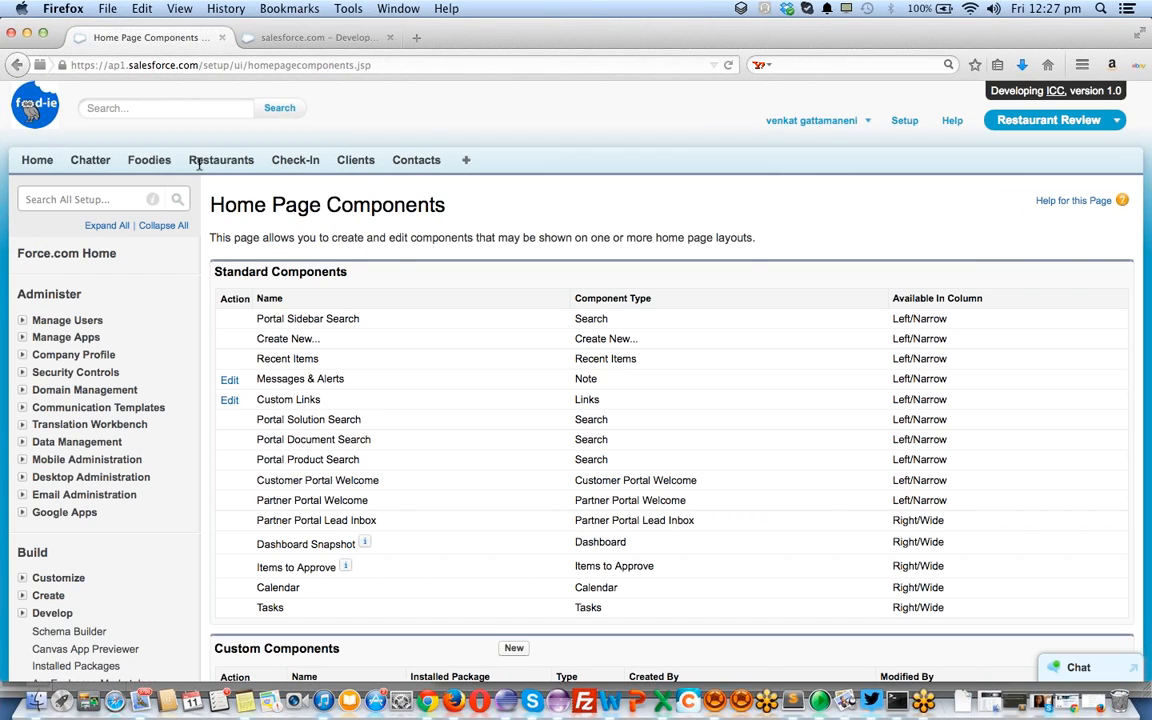
pyautogui.click(23, 598)
# Reload Home Page Components via Customize > Home and review the seven custom components listed
pyautogui.click(22, 578)
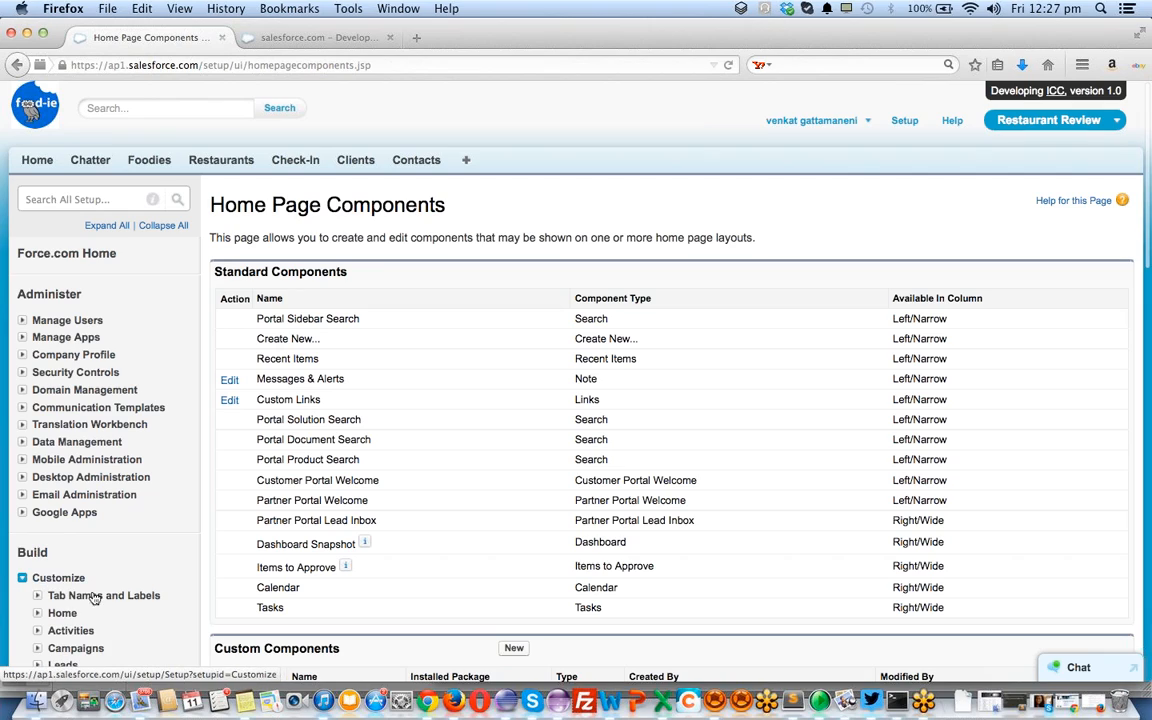
pyautogui.click(60, 612)
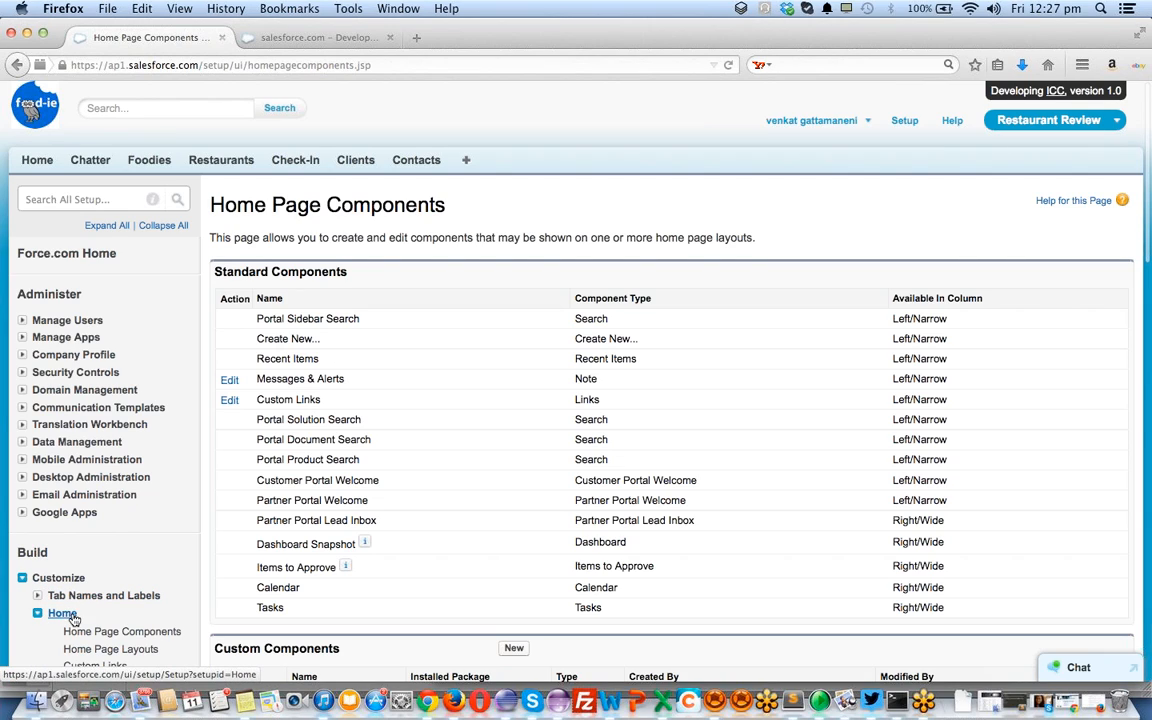
pyautogui.scroll(-3, 97, 614)
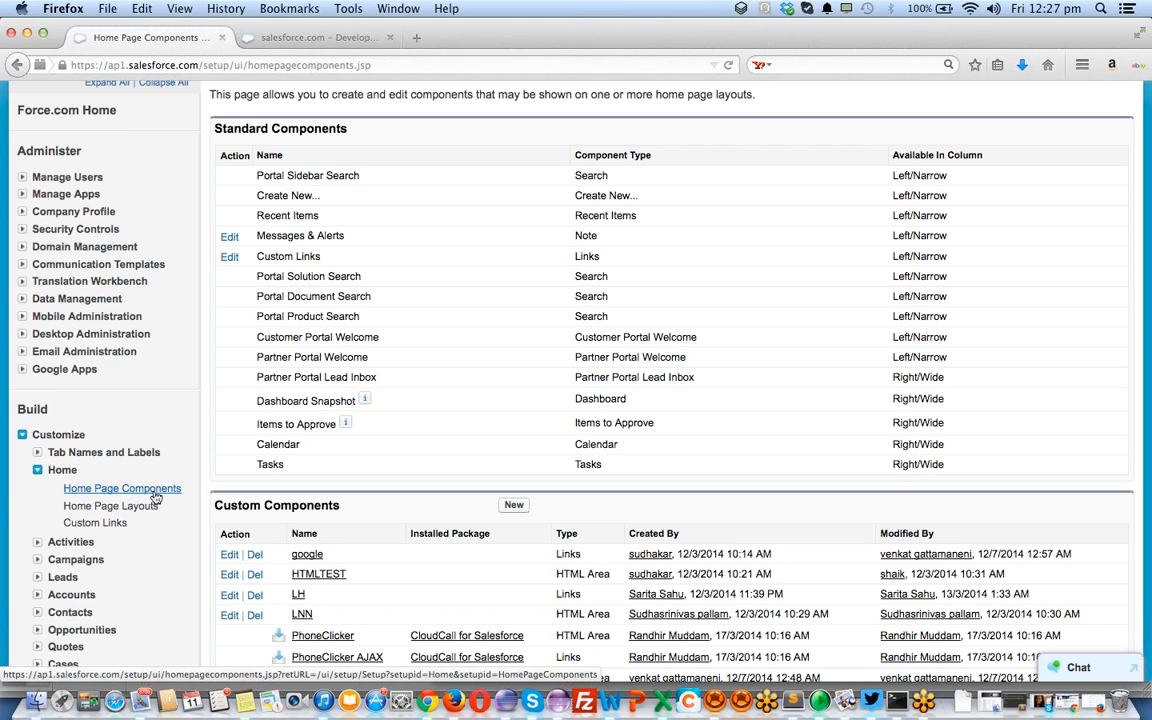
pyautogui.click(155, 490)
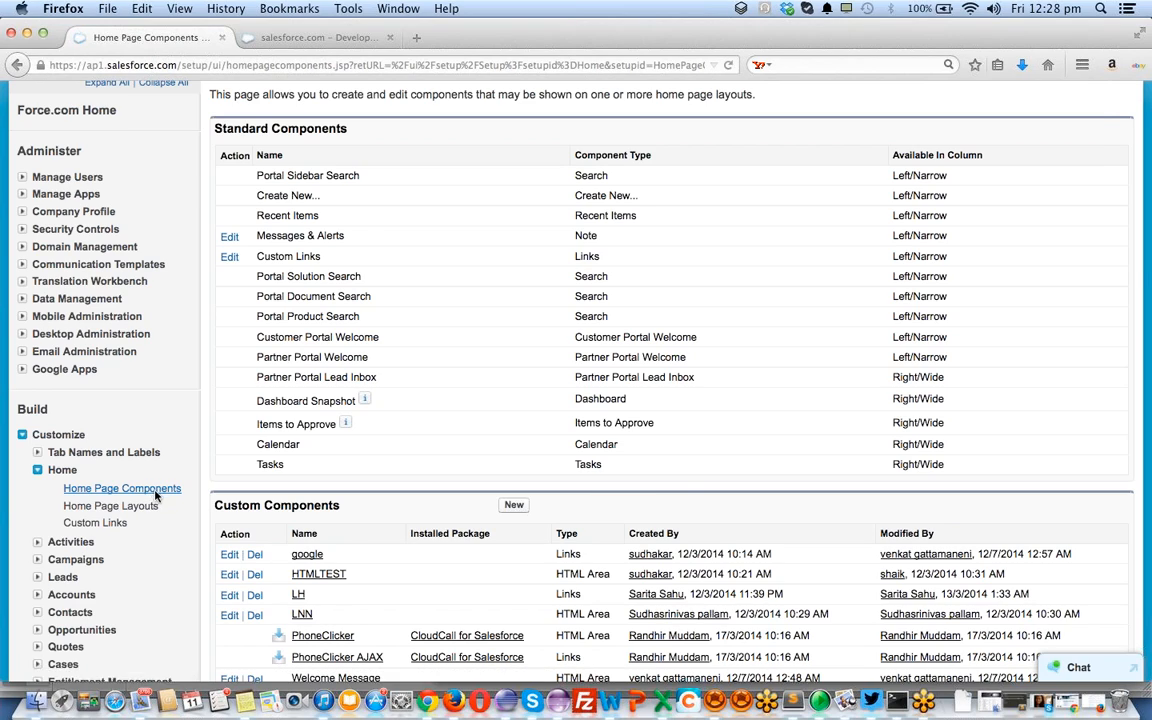
pyautogui.scroll(-5, 185, 501)
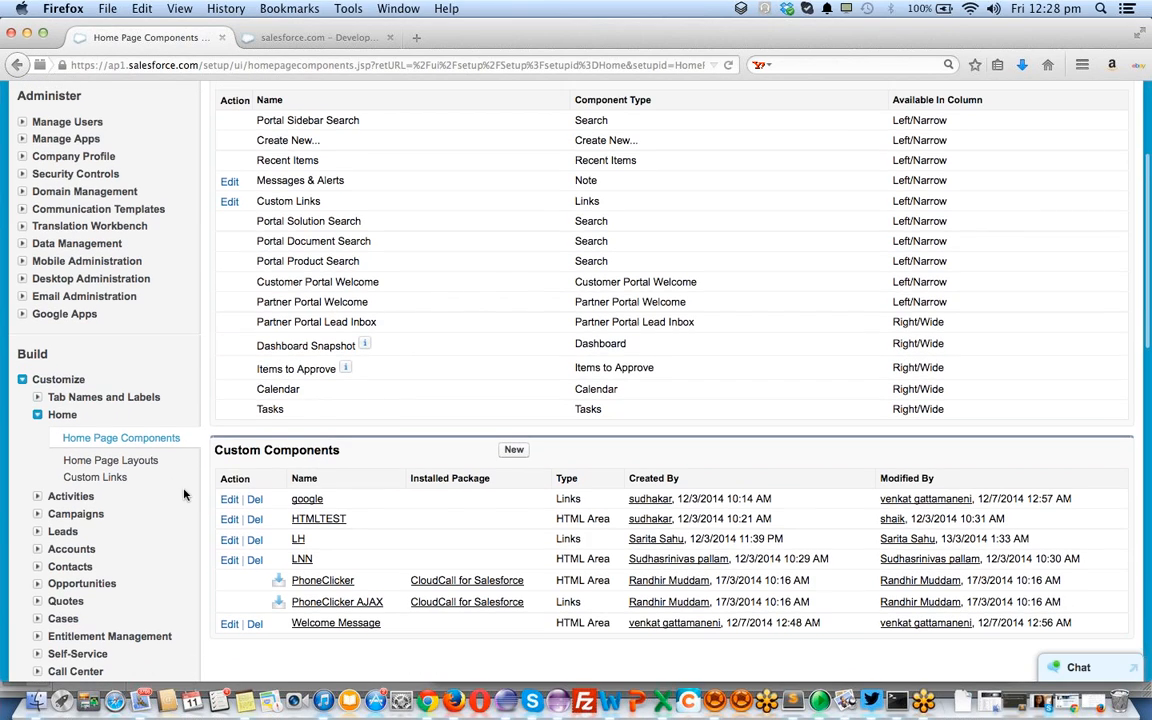
pyautogui.scroll(4, 351, 329)
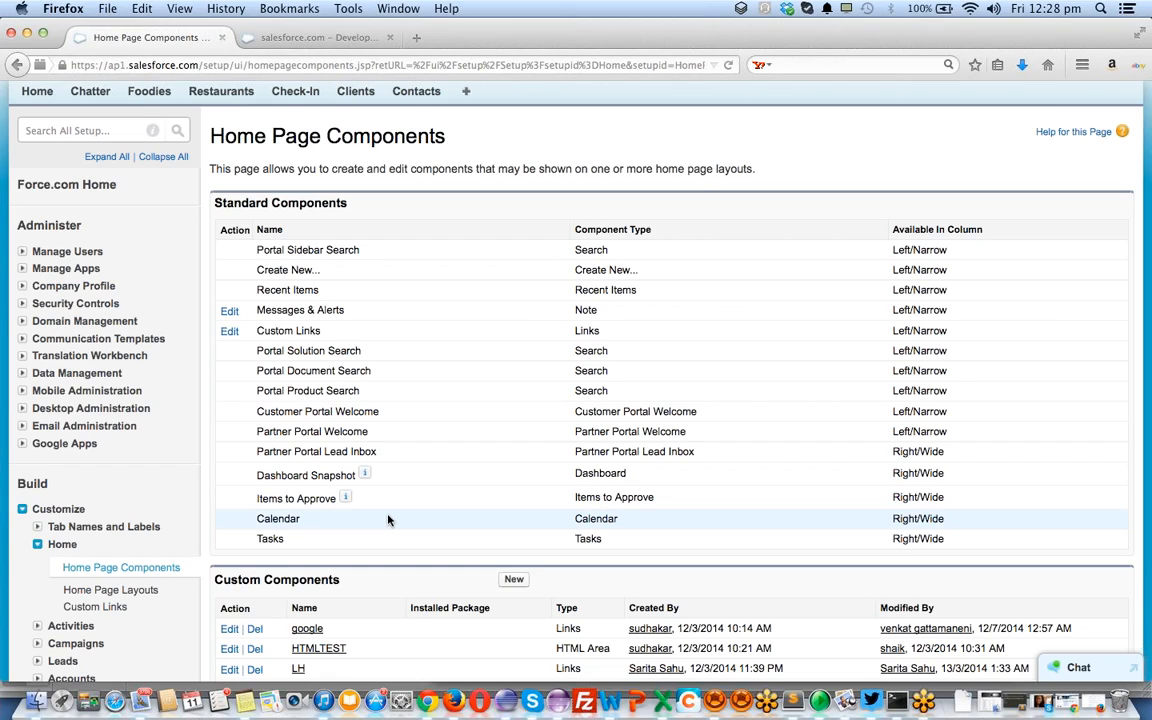
pyautogui.scroll(-4, 389, 519)
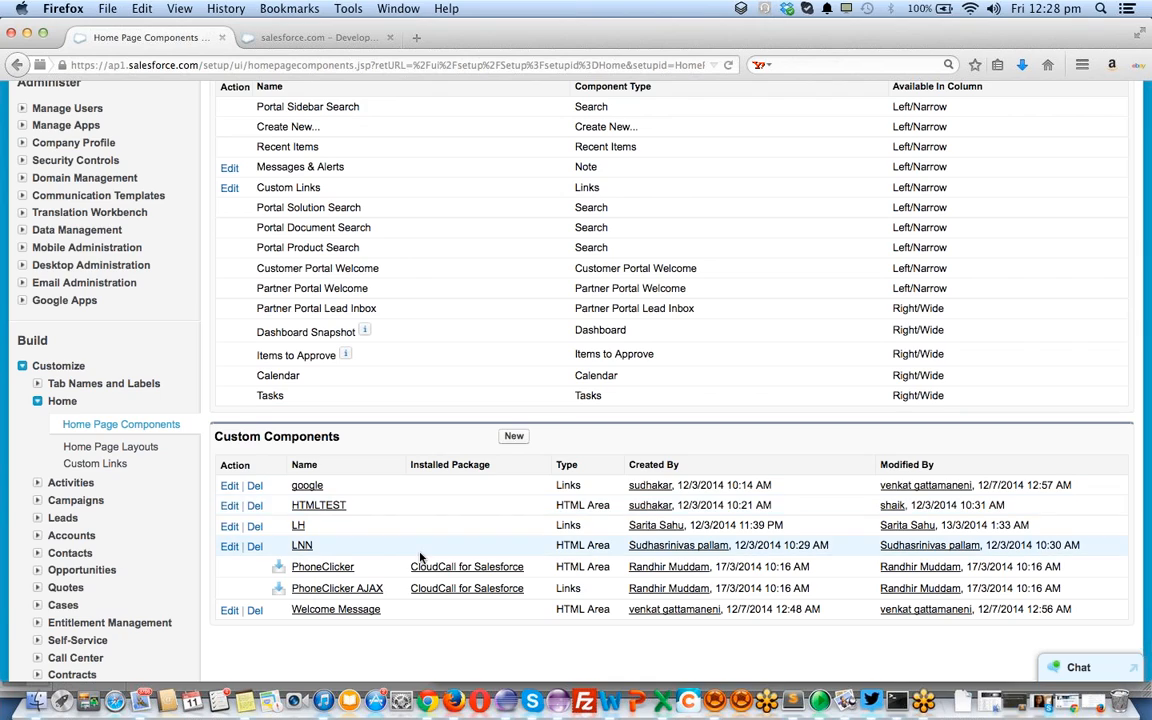
pyautogui.scroll(3, 419, 553)
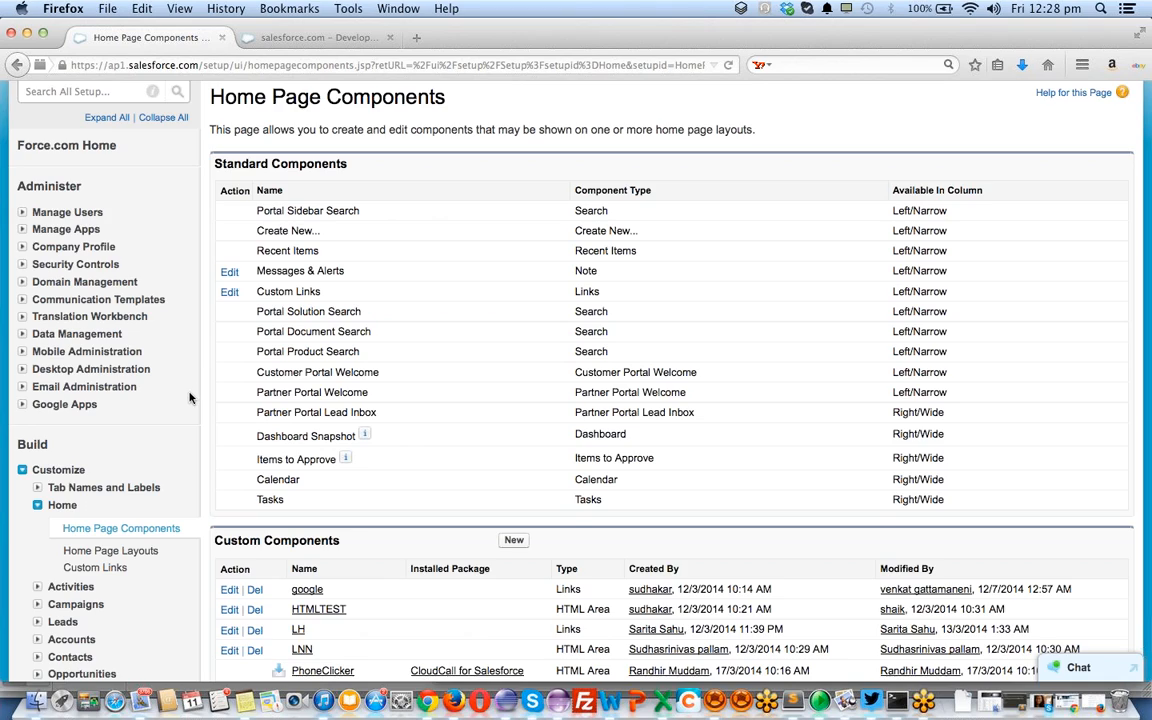
pyautogui.scroll(-3, 170, 400)
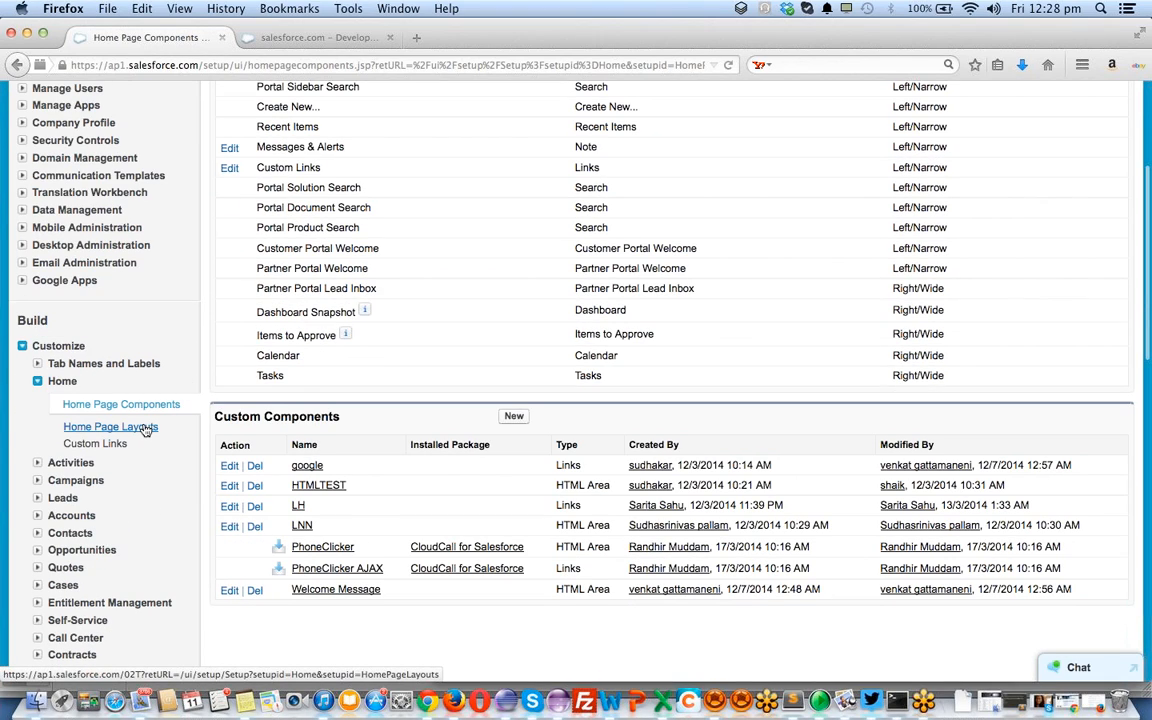
pyautogui.click(145, 428)
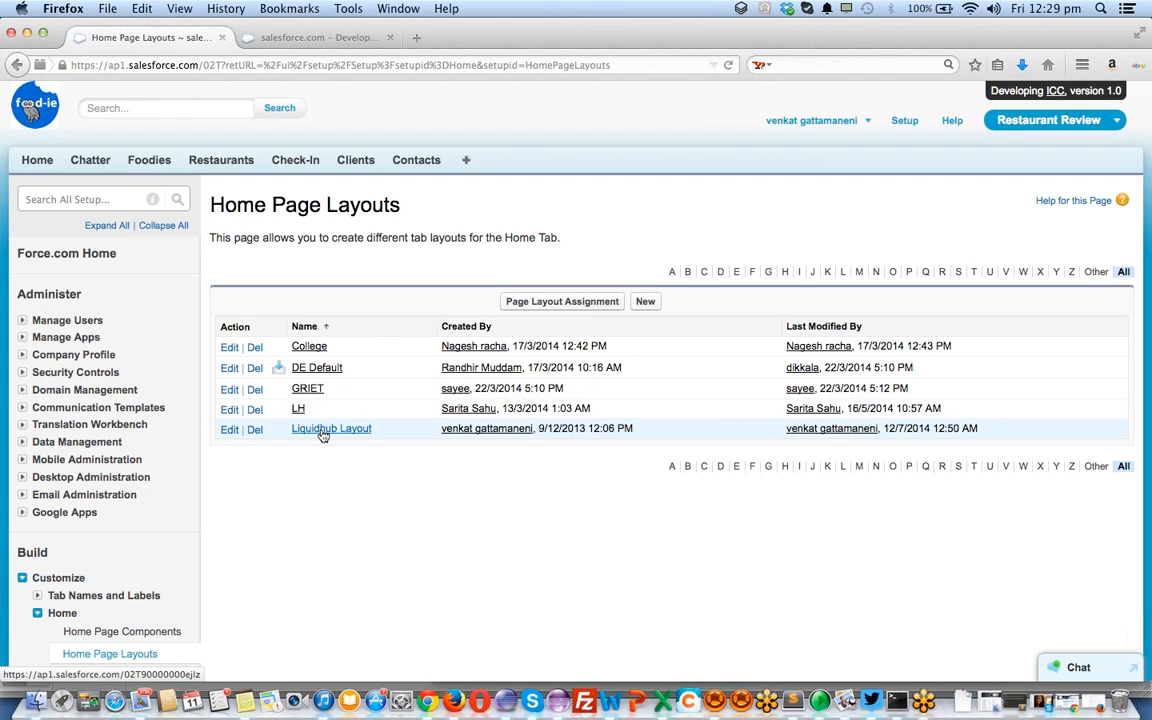
pyautogui.click(588, 308)
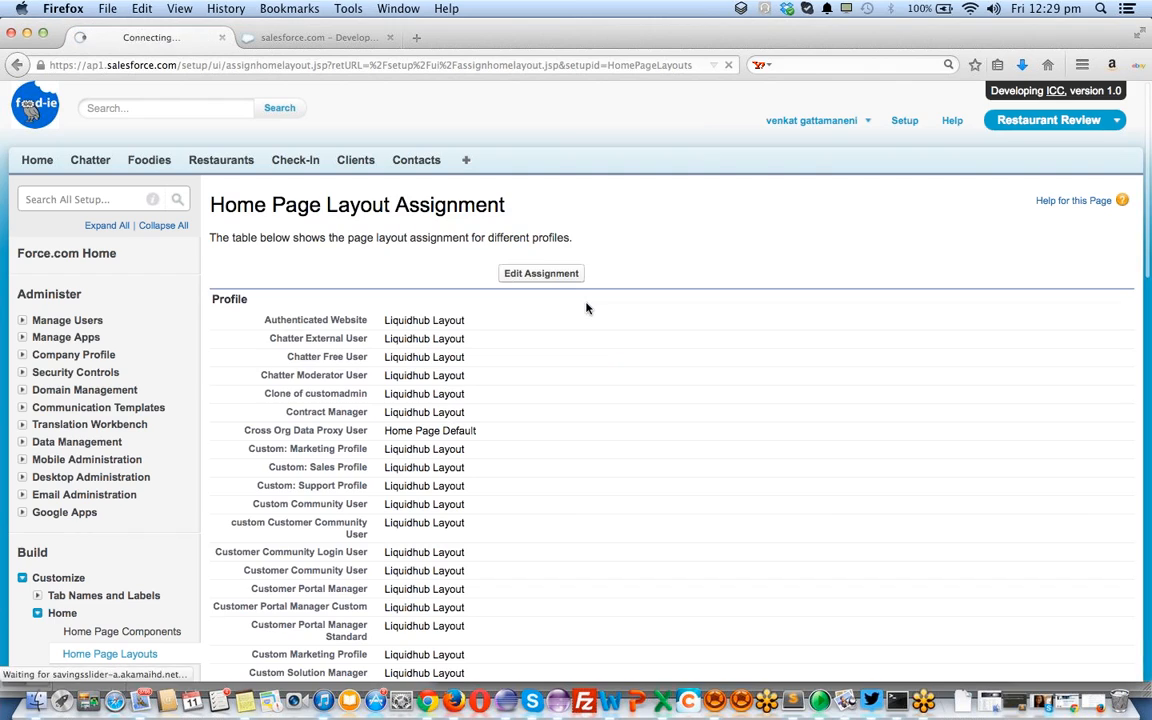
pyautogui.scroll(-3, 425, 410)
pyautogui.scroll(-2, 425, 410)
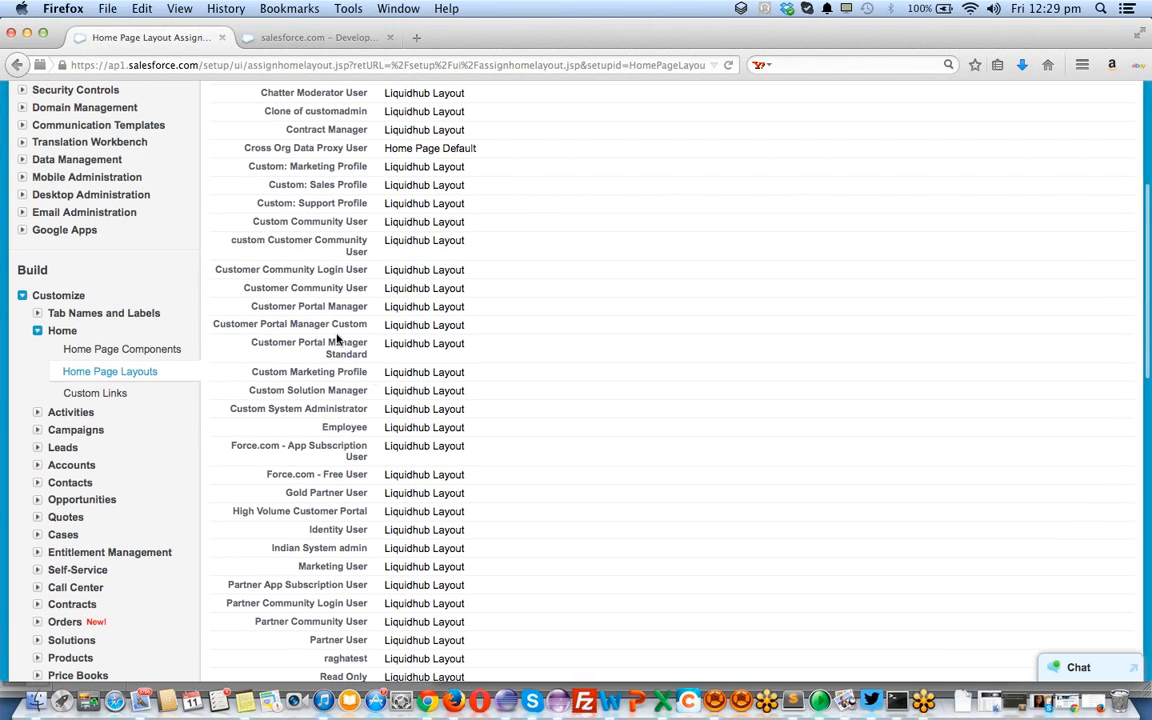
pyautogui.scroll(-5, 415, 358)
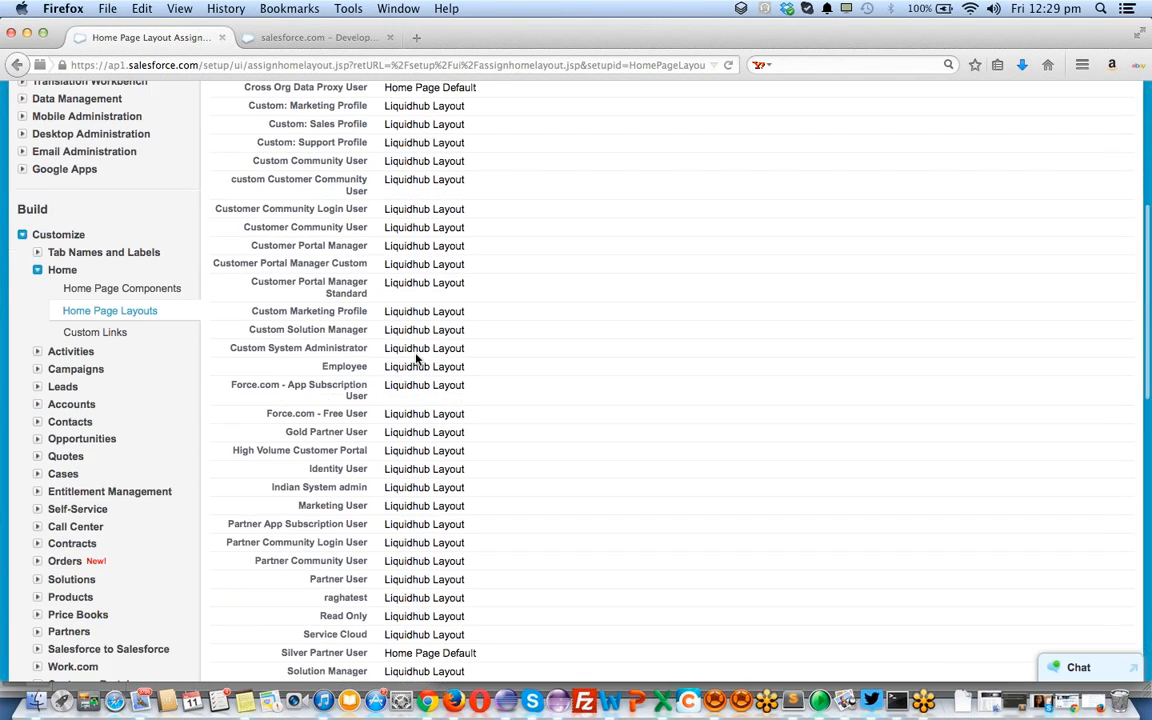
pyautogui.scroll(8, 416, 358)
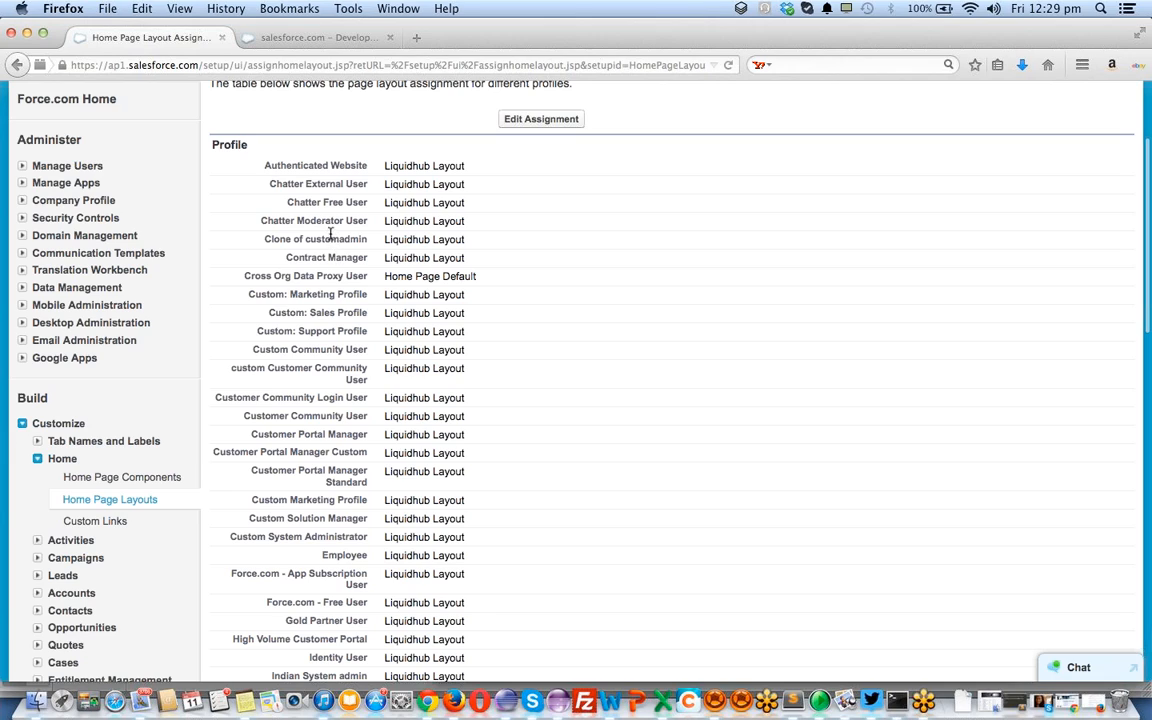
pyautogui.scroll(-2, 321, 329)
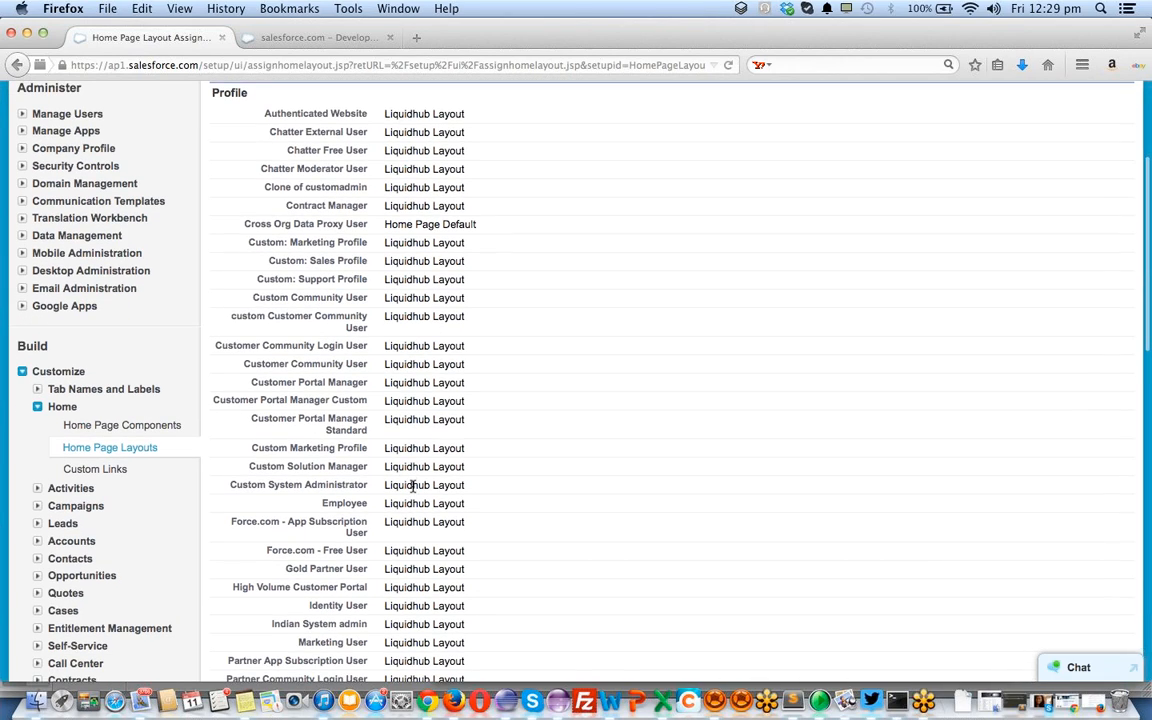
pyautogui.scroll(2, 689, 342)
pyautogui.click(538, 173)
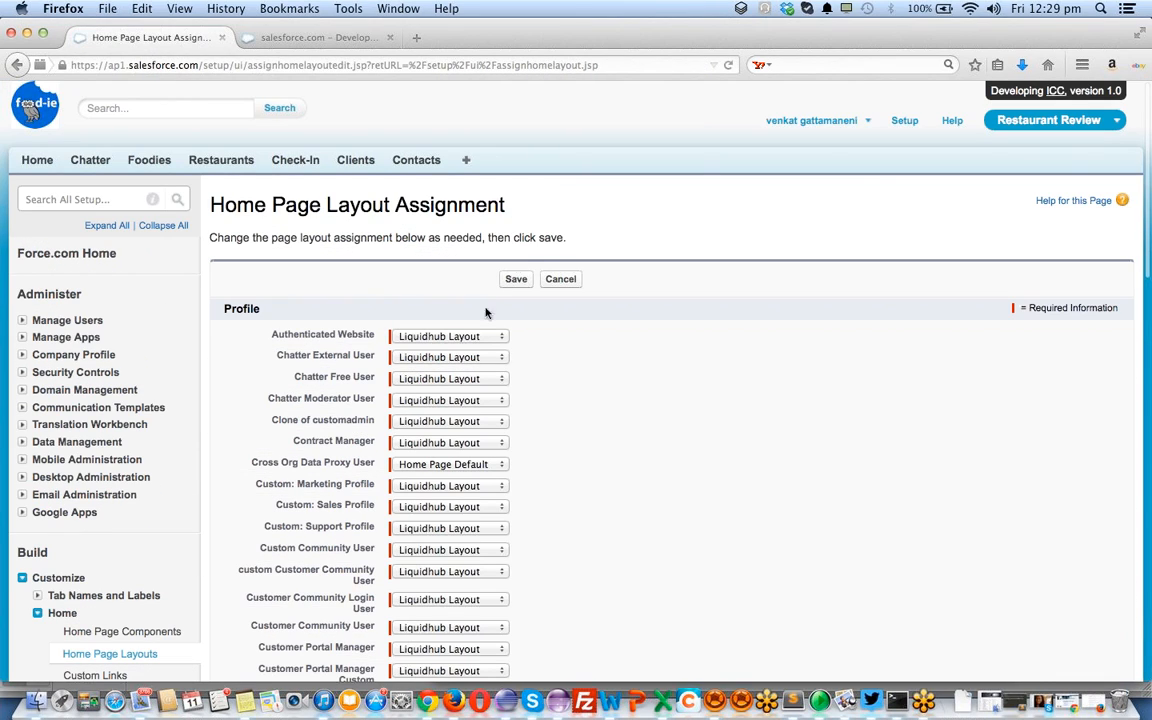
# Set the Custom System Administrator profile's home page layout to Home Page Default and save
pyautogui.scroll(-4, 525, 465)
pyautogui.scroll(1, 525, 467)
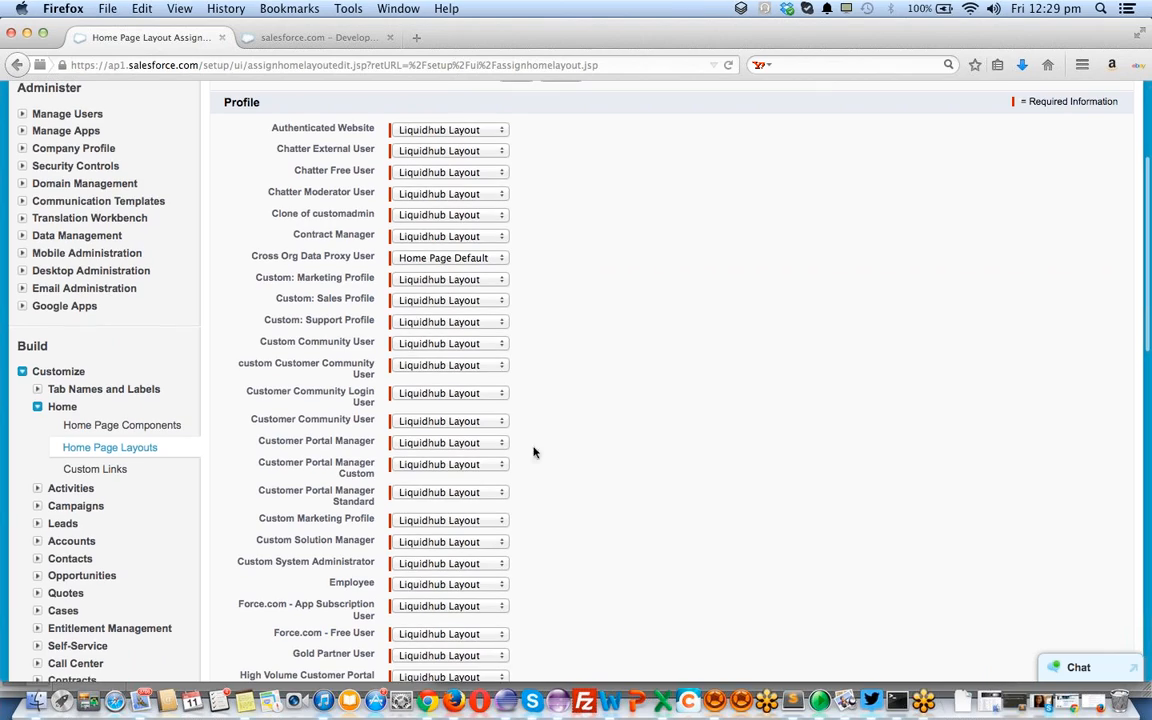
pyautogui.click(436, 564)
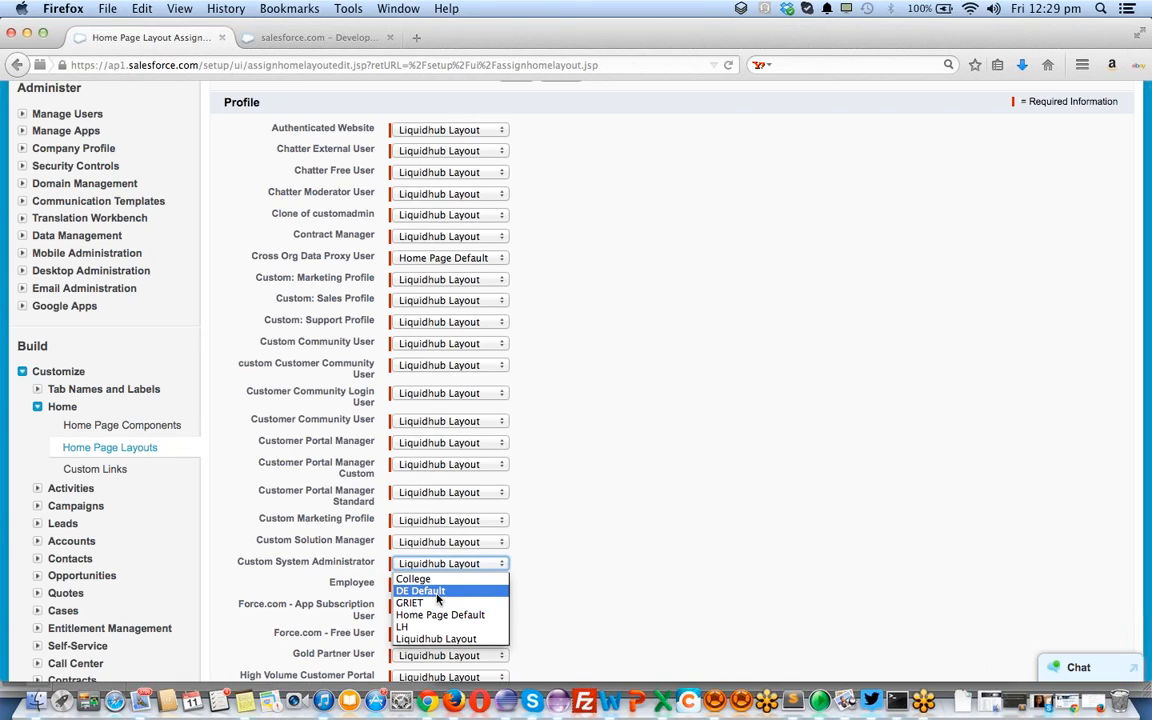
pyautogui.click(438, 614)
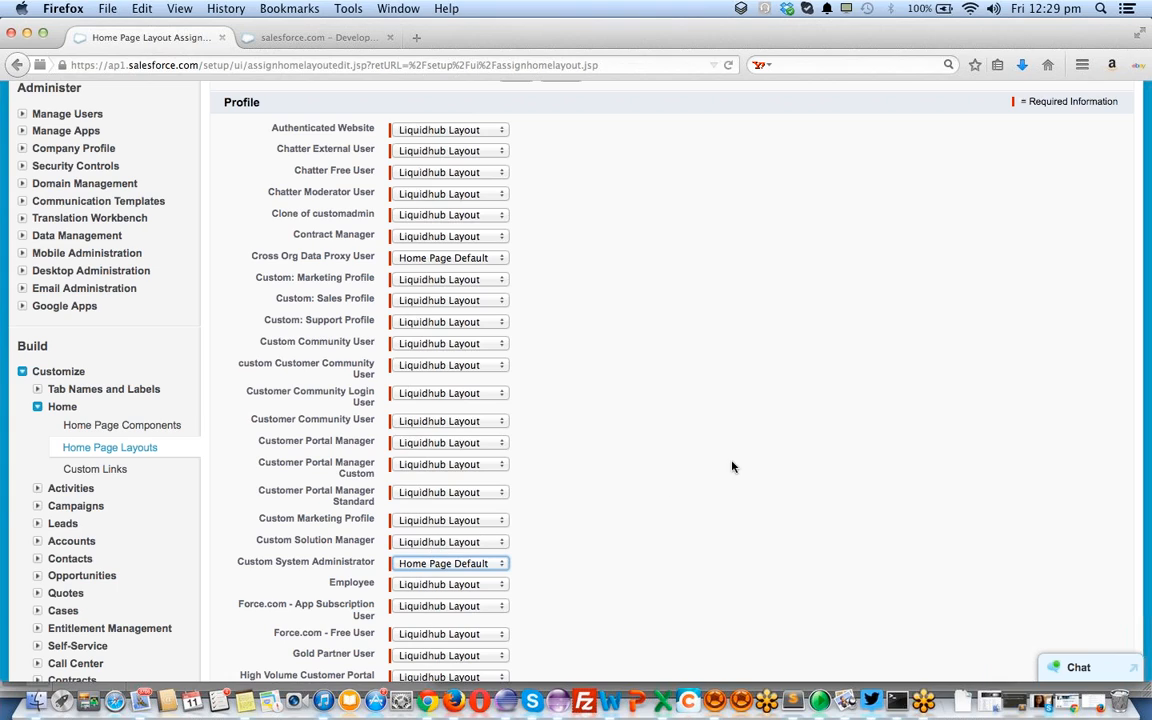
pyautogui.scroll(5, 780, 464)
pyautogui.click(516, 280)
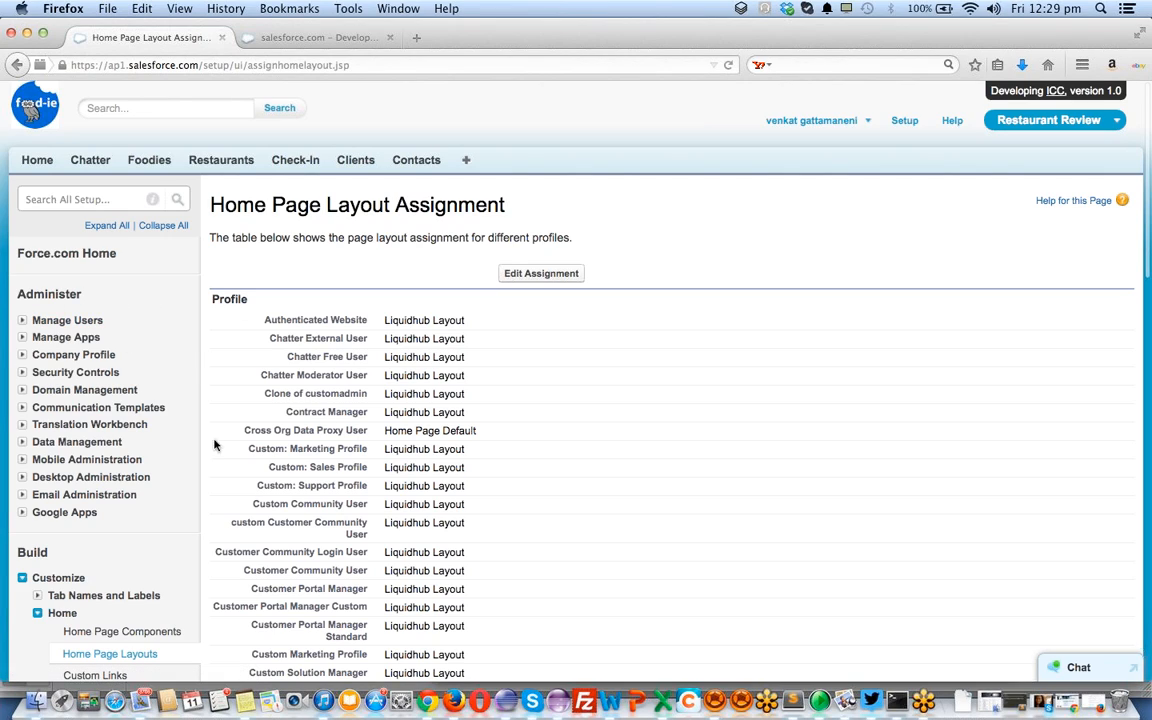
pyautogui.click(23, 322)
# From the Active Users list, click Login for the Custom System Administrator user
pyautogui.keyDown('super'); pyautogui.click(61, 339); pyautogui.keyUp('super')
pyautogui.click(278, 37)
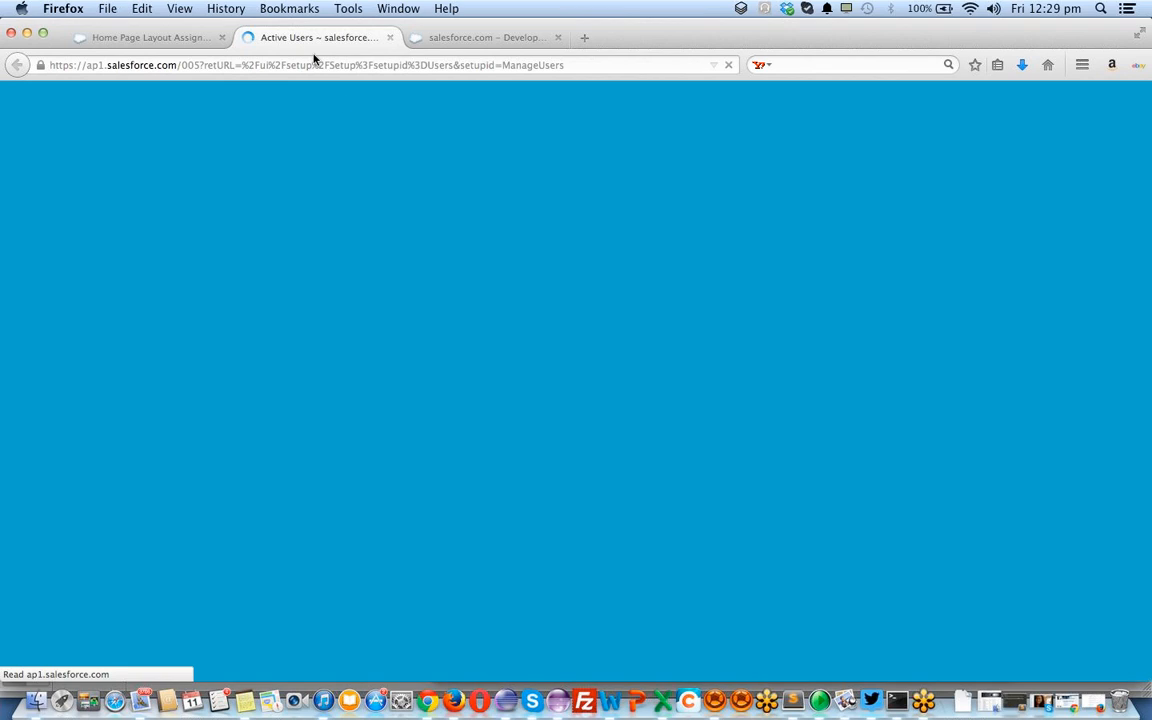
pyautogui.scroll(-15, 370, 340)
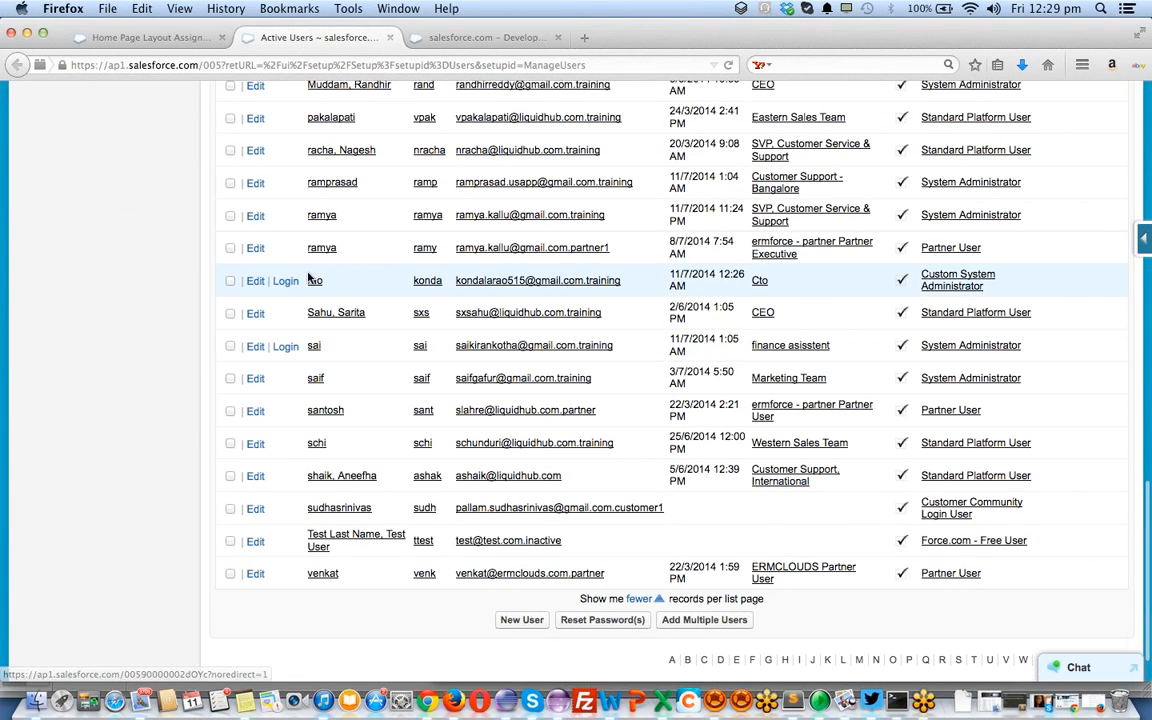
pyautogui.click(287, 283)
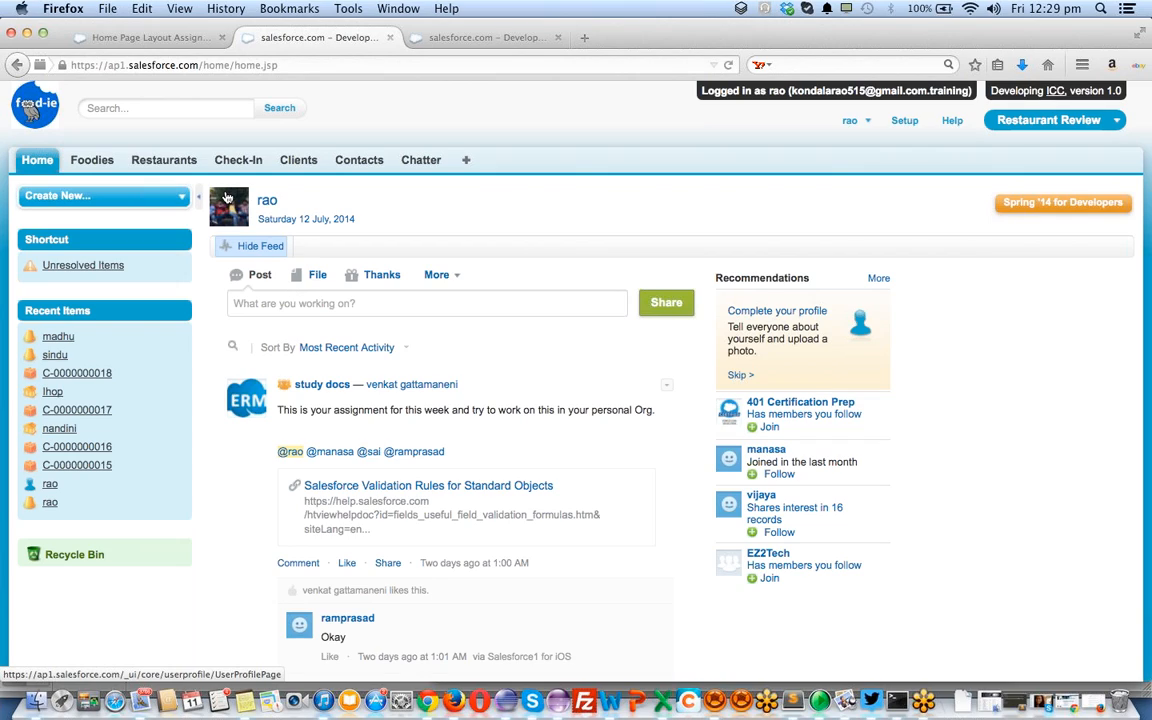
pyautogui.click(872, 122)
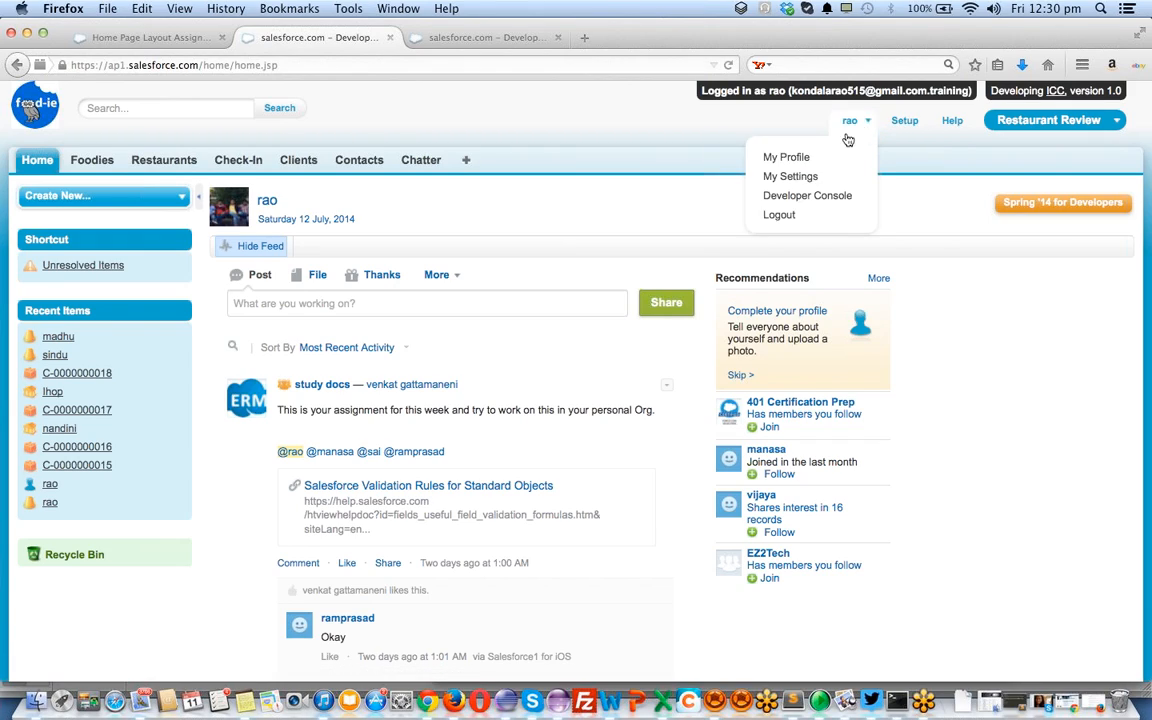
pyautogui.click(795, 178)
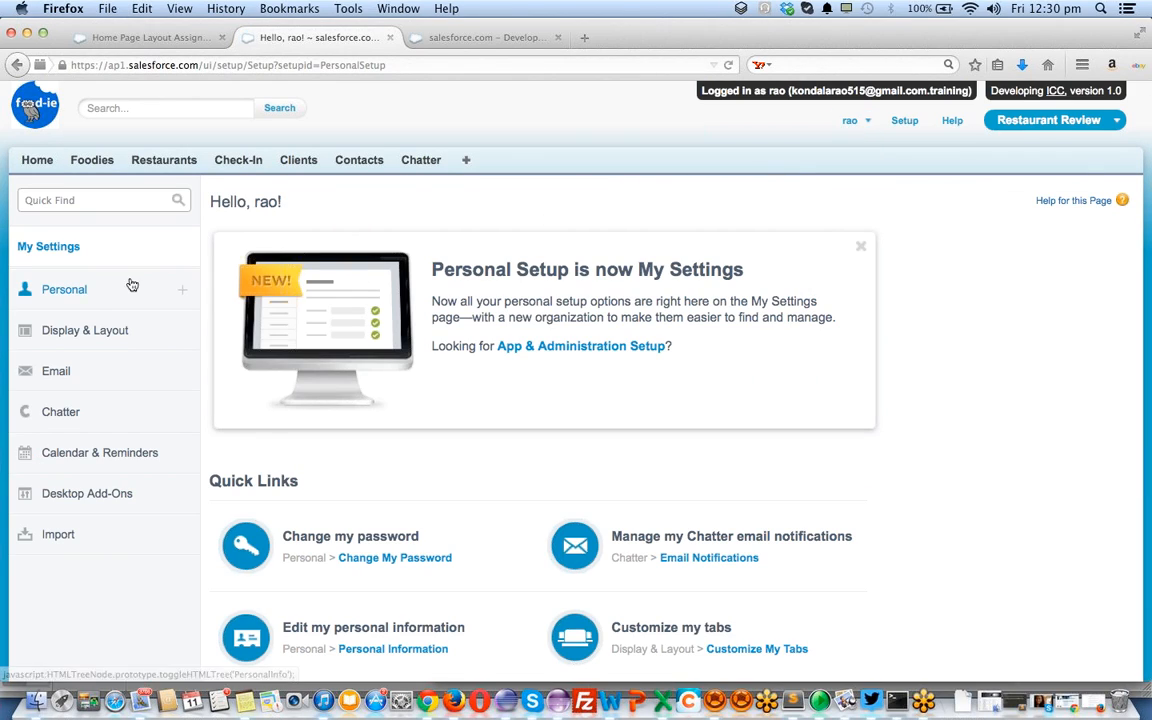
pyautogui.click(83, 290)
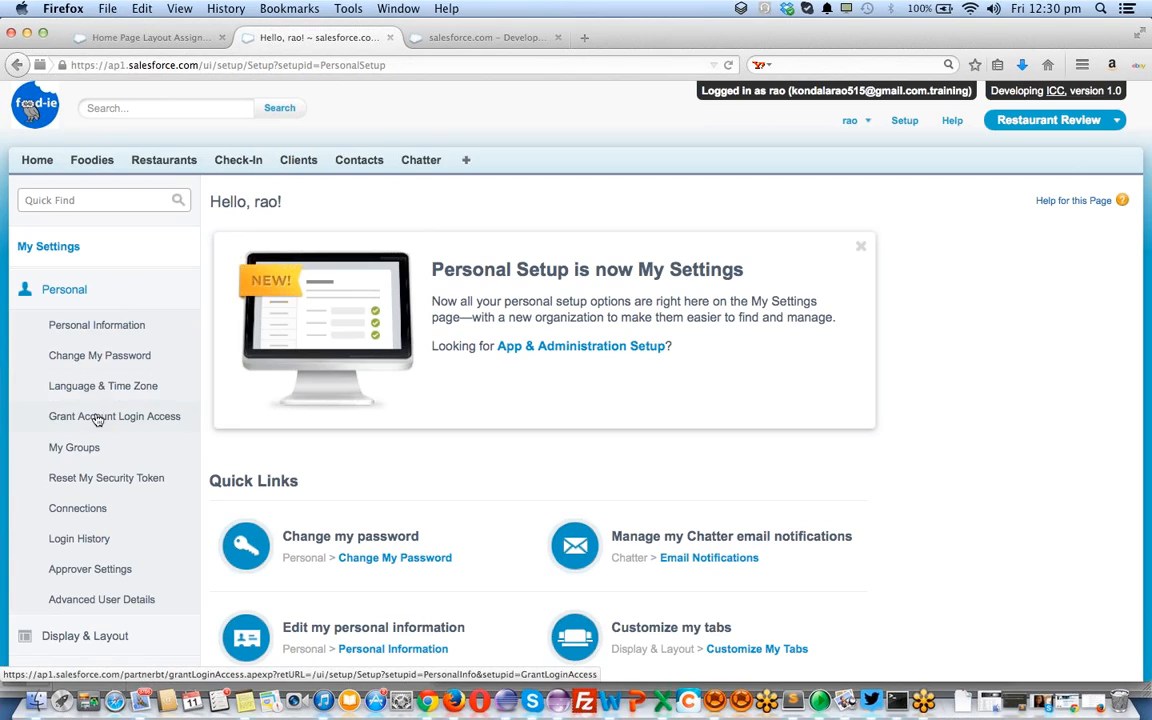
pyautogui.click(97, 424)
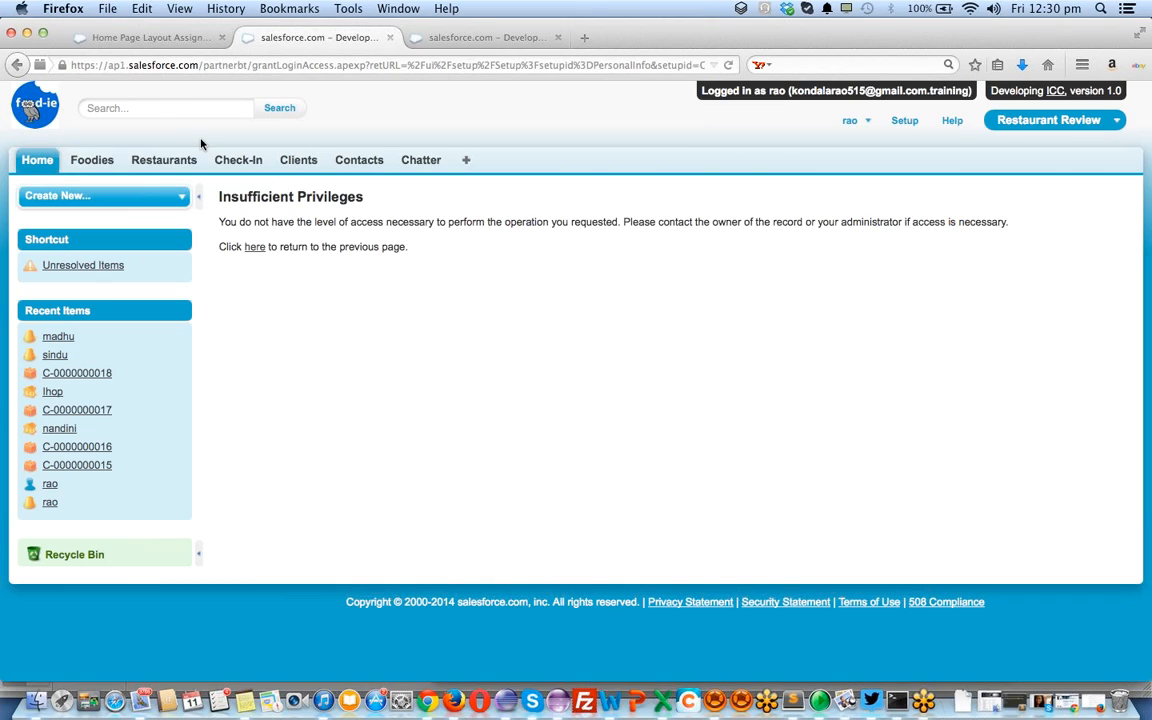
pyautogui.click(45, 165)
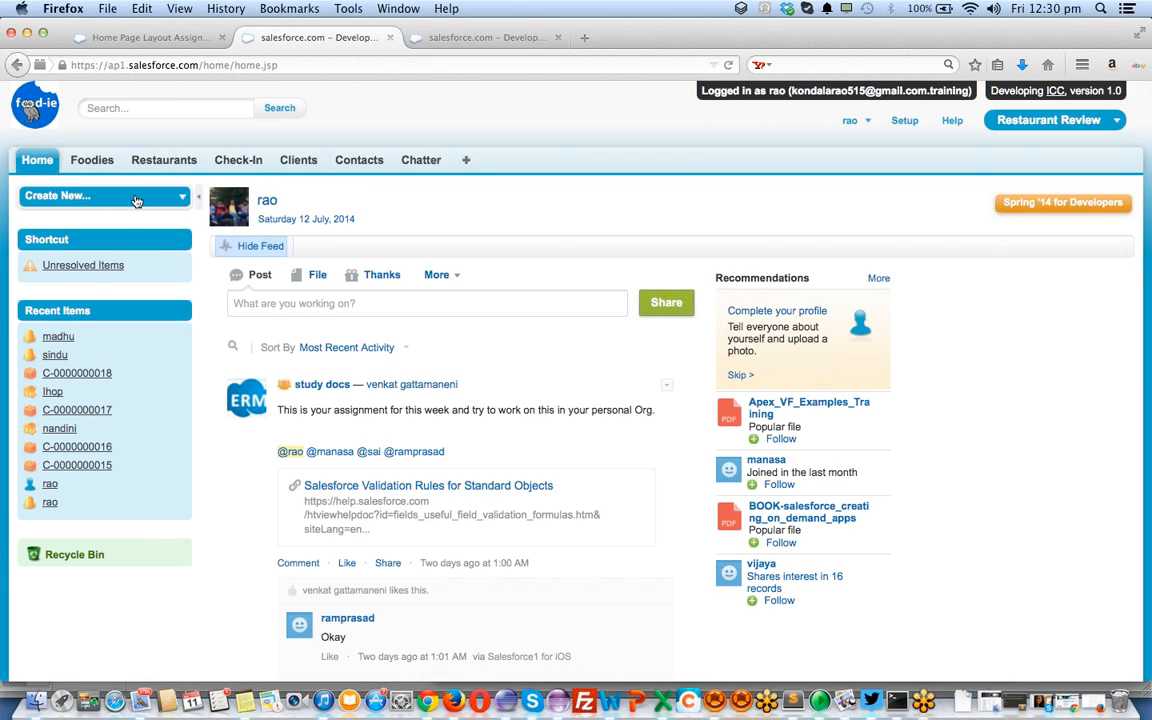
# Scroll through the other user's home page to confirm the default layout, then return to Home Page Layout Assignment
pyautogui.scroll(-5, 527, 330)
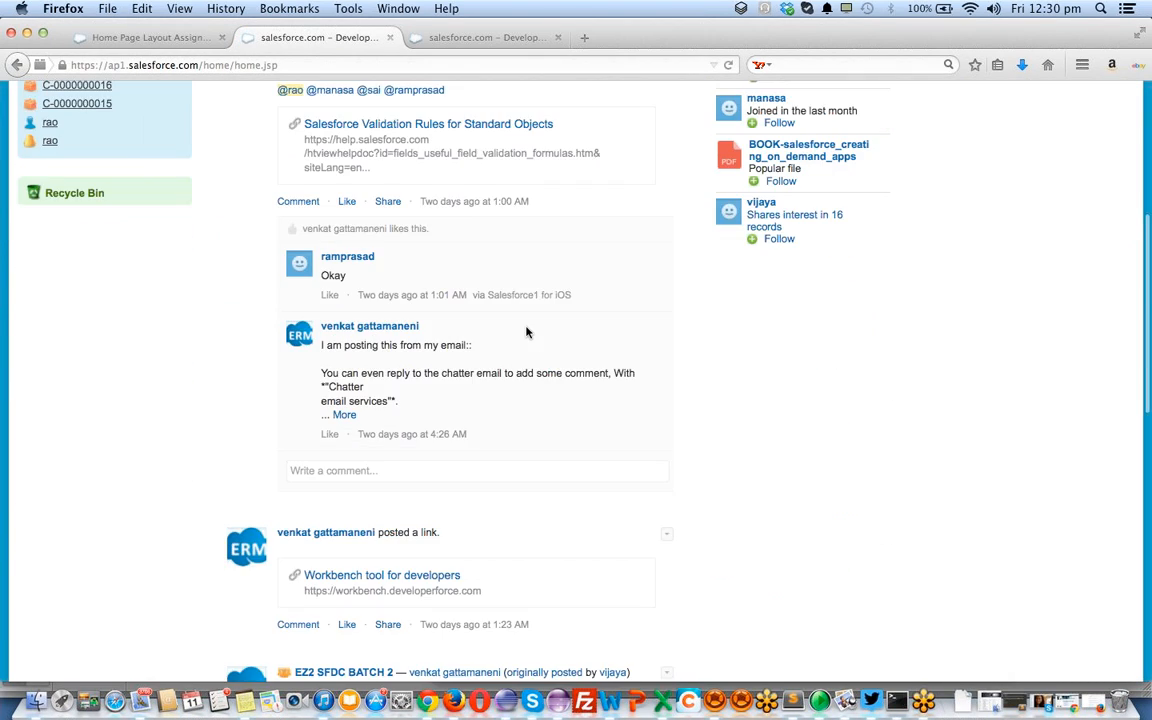
pyautogui.scroll(-8, 527, 332)
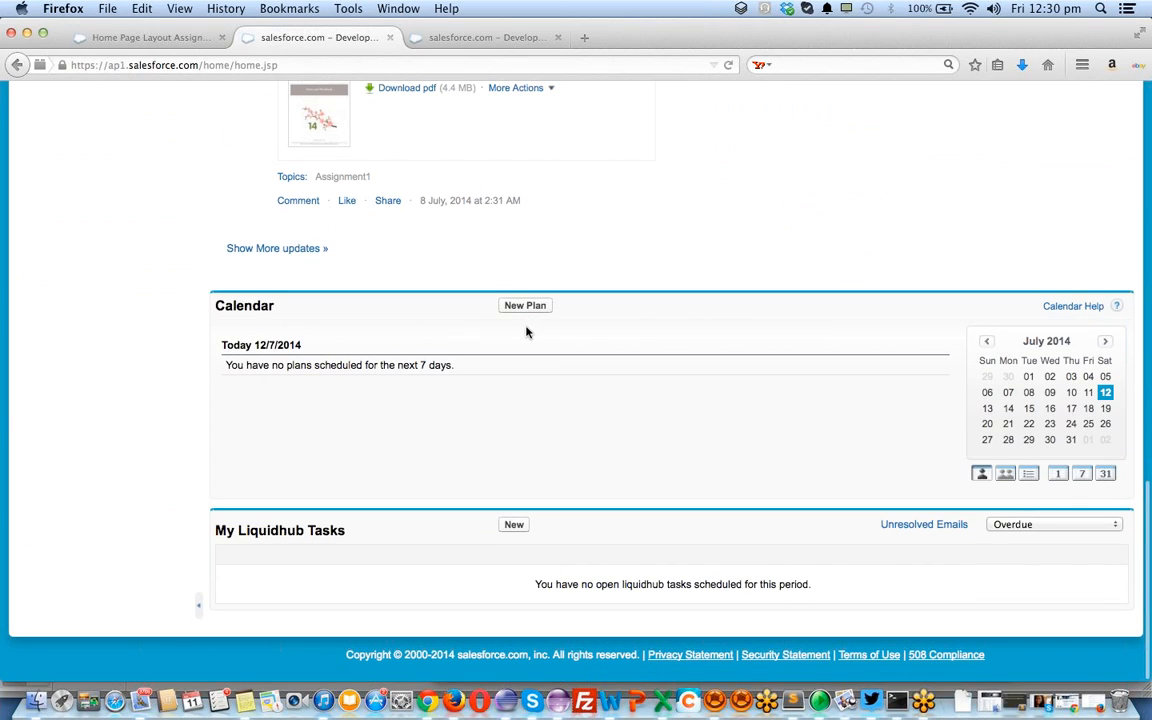
pyautogui.scroll(2, 527, 332)
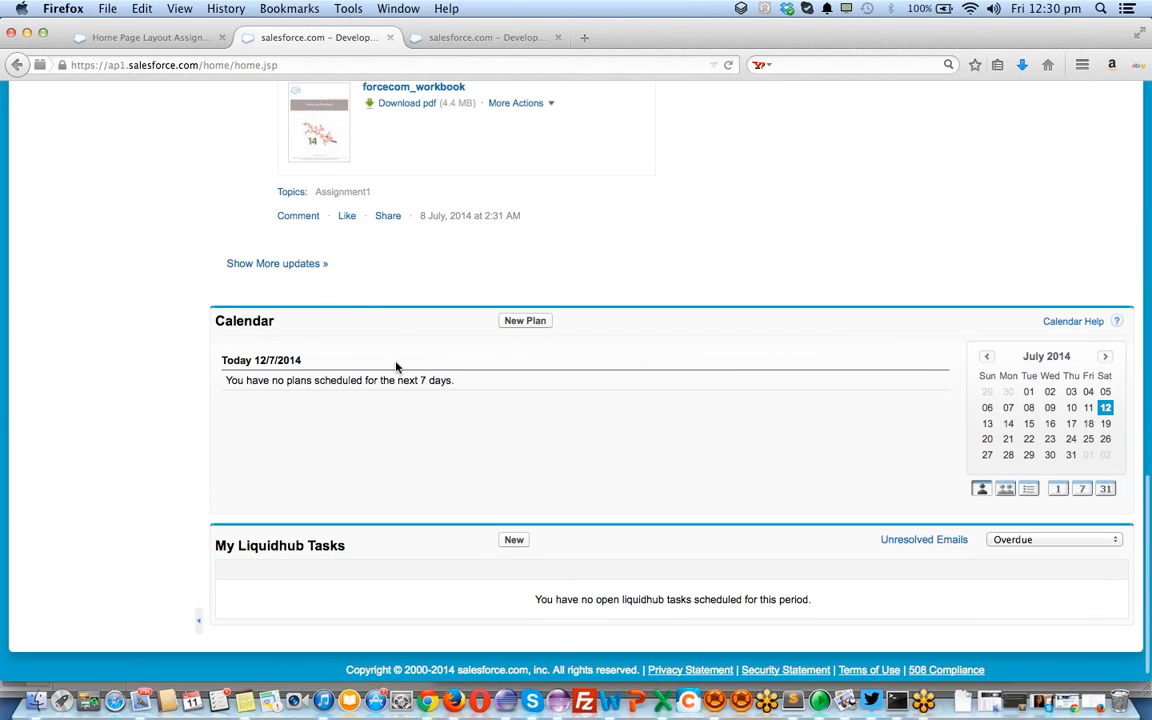
pyautogui.scroll(8, 283, 301)
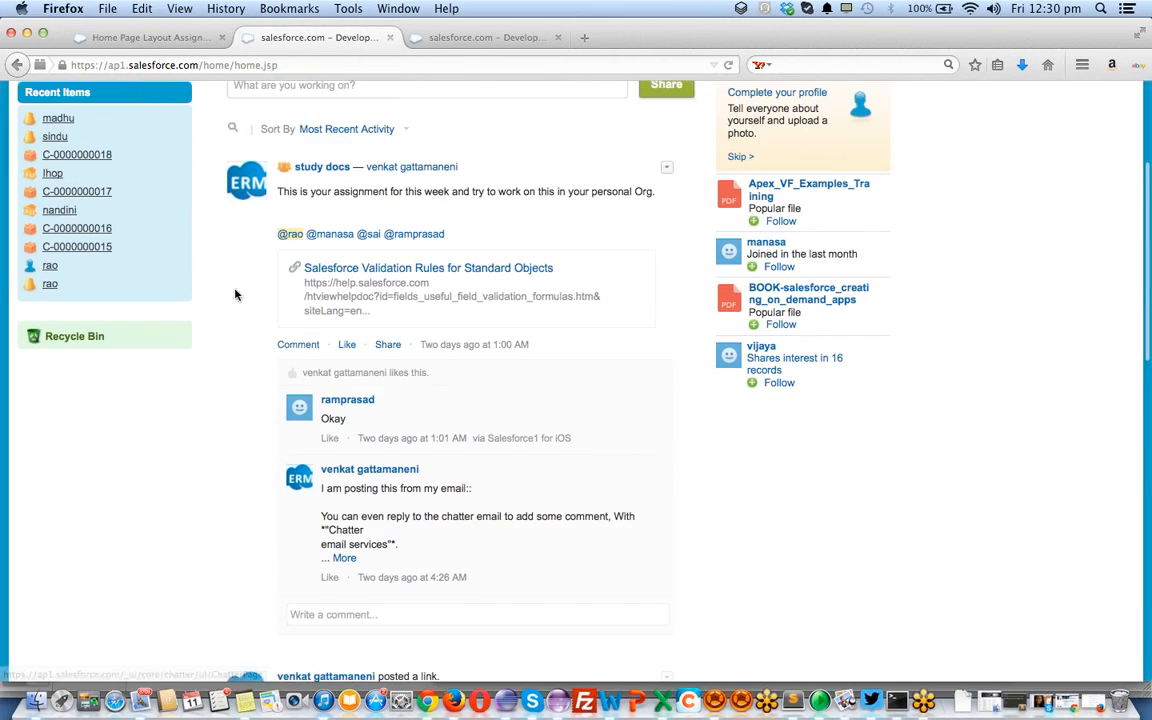
pyautogui.scroll(3, 126, 352)
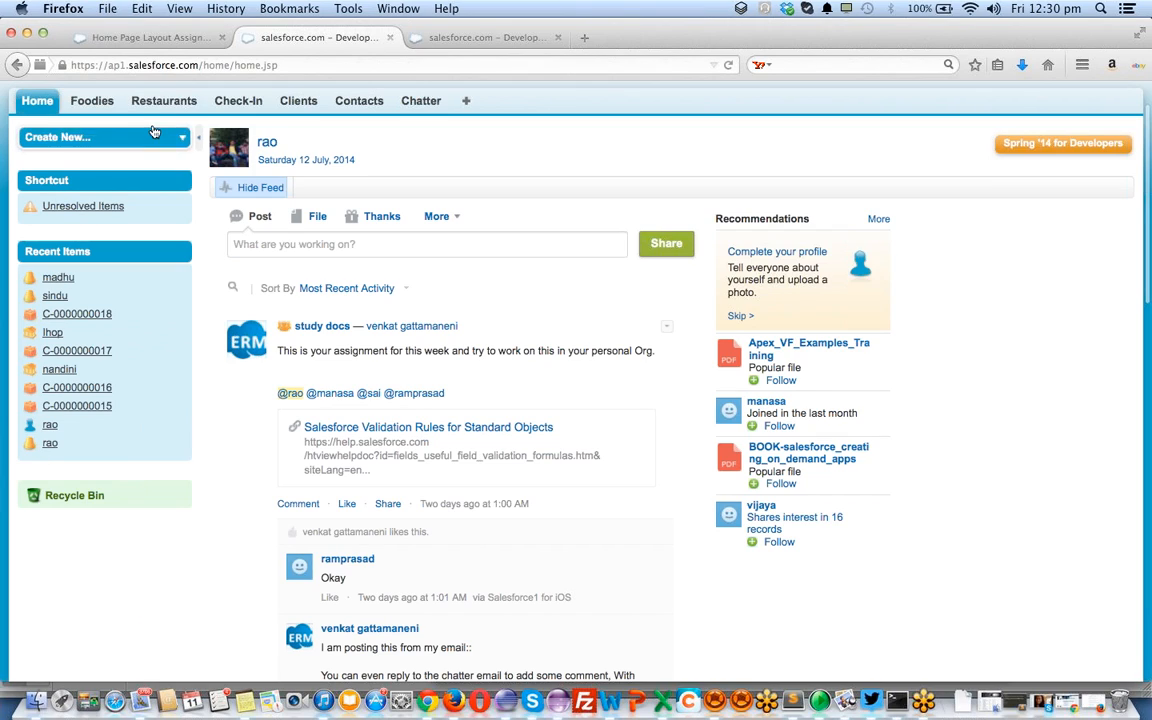
pyautogui.click(152, 40)
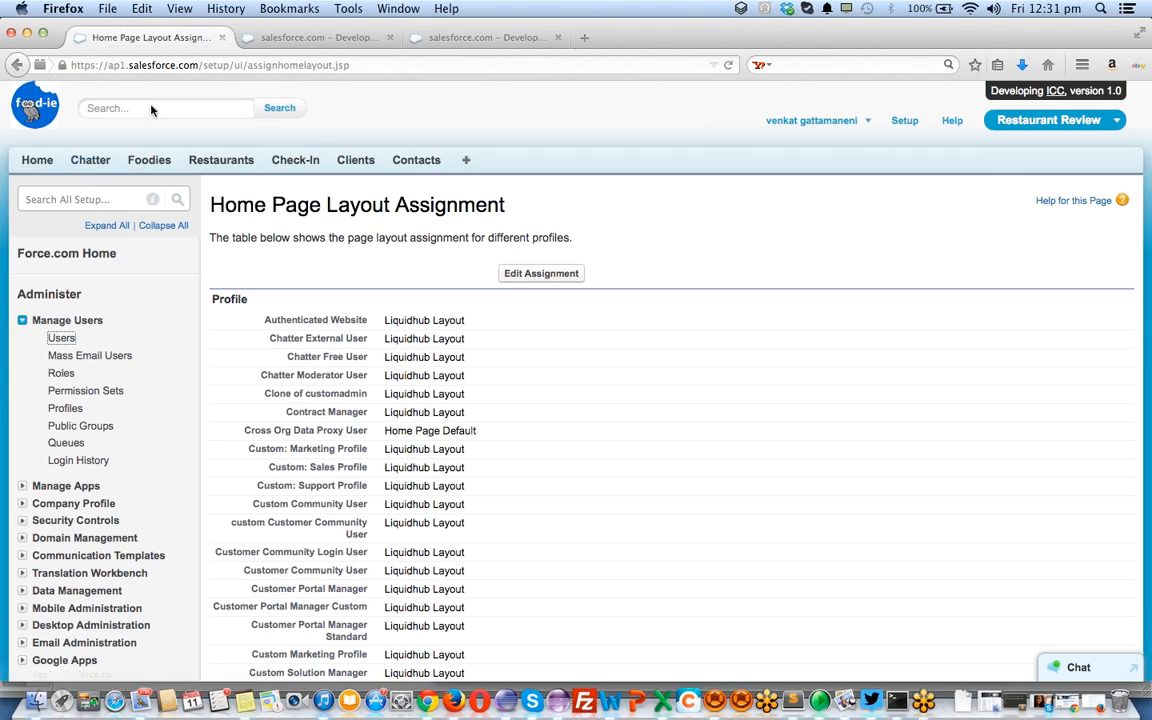
# Log the other user out from the account menu in their session tab
pyautogui.click(350, 37)
pyautogui.scroll(3, 948, 223)
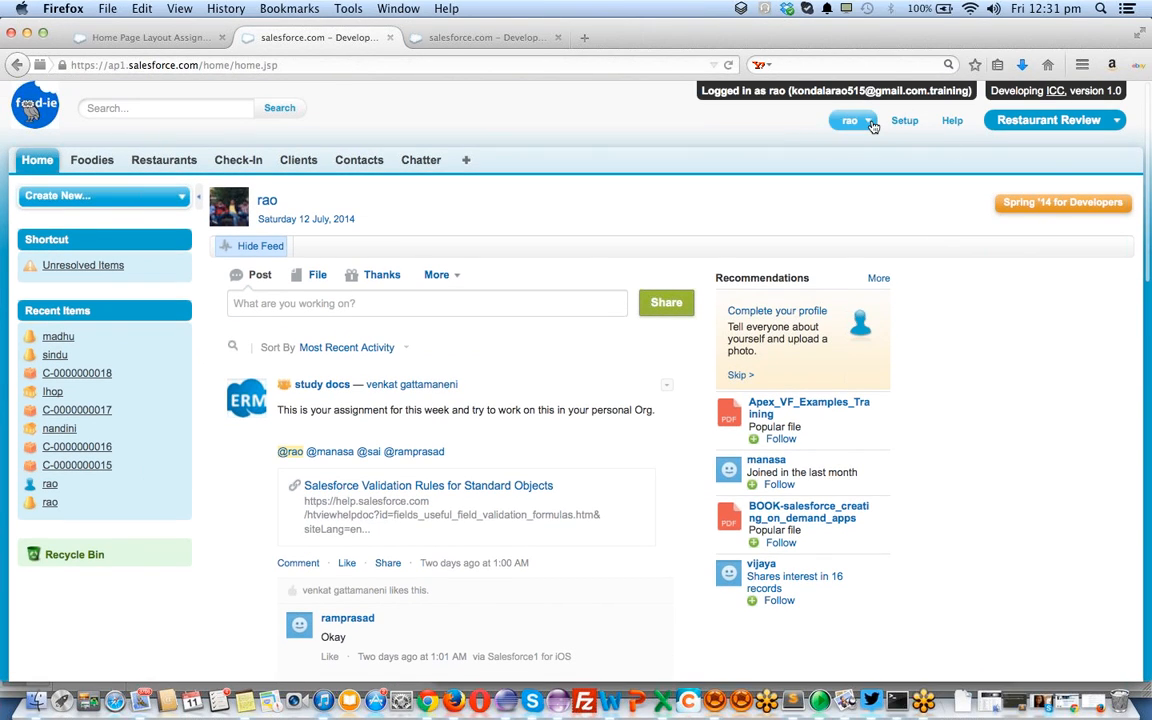
pyautogui.click(853, 120)
pyautogui.click(831, 223)
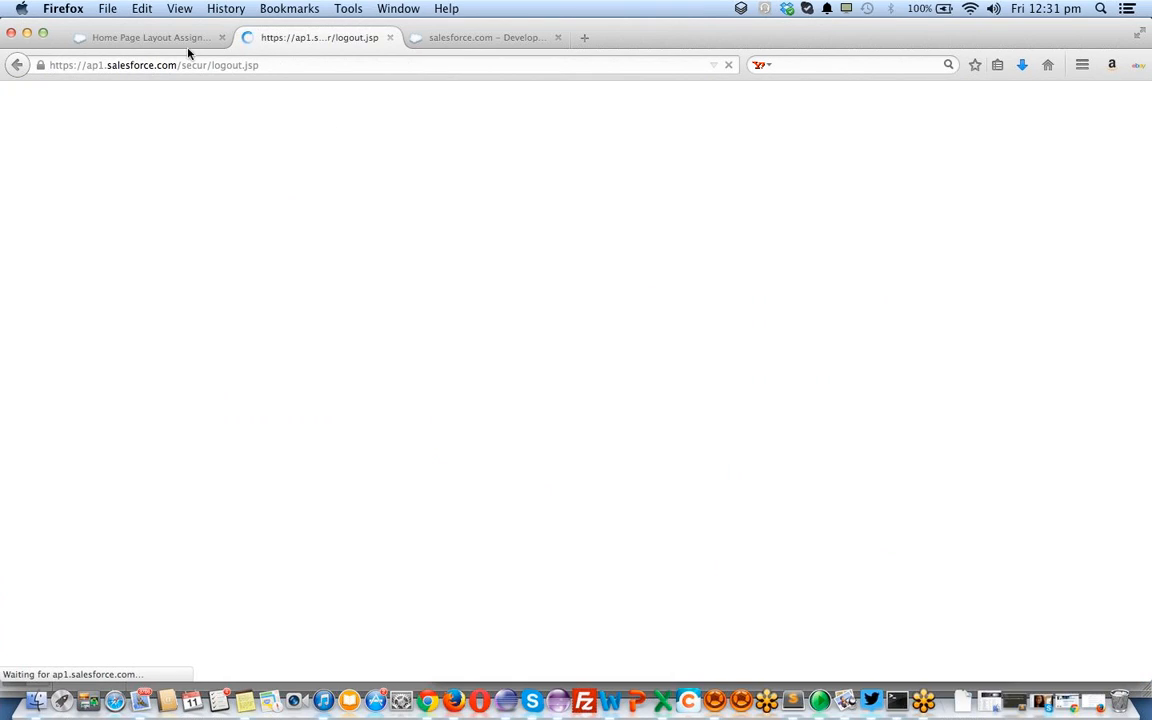
# Go to the administrator's Home tab and review its custom links and welcome message
pyautogui.click(162, 40)
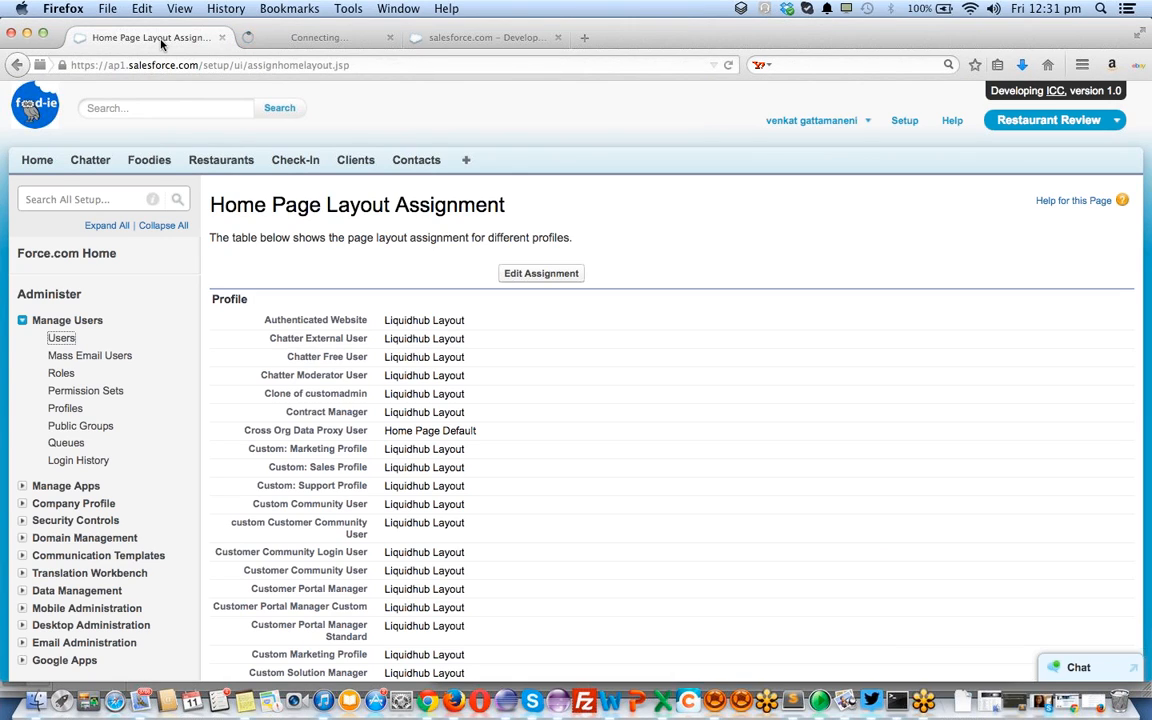
pyautogui.click(40, 167)
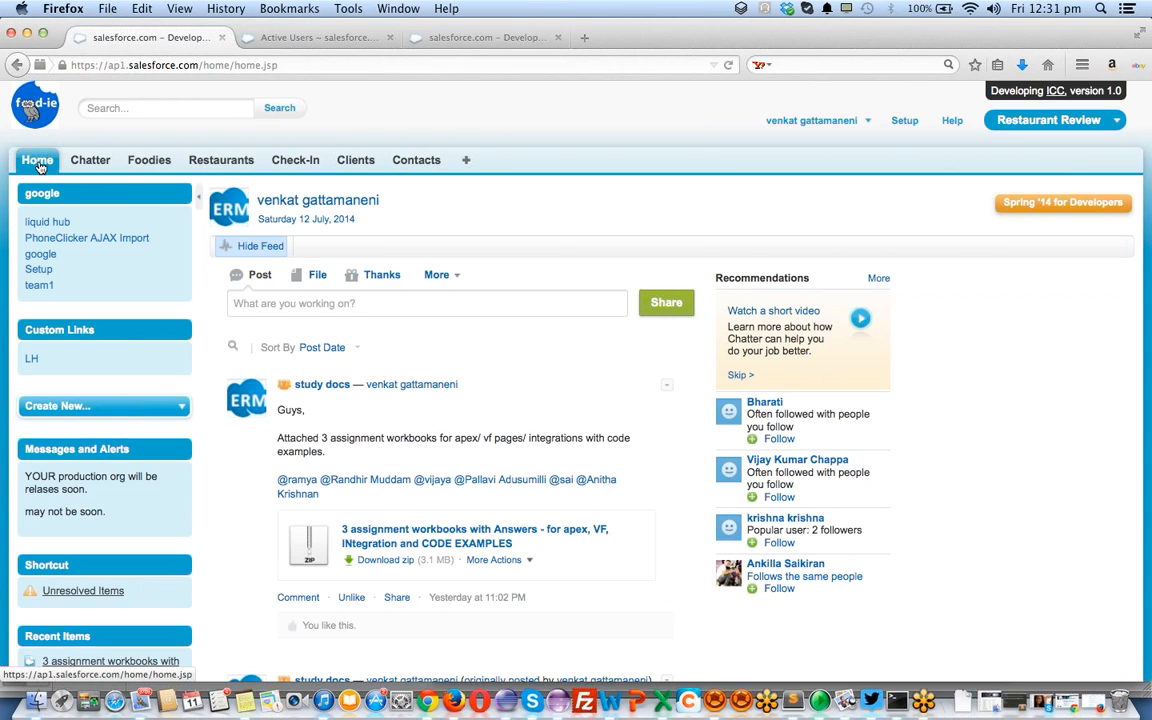
pyautogui.scroll(-15, 157, 373)
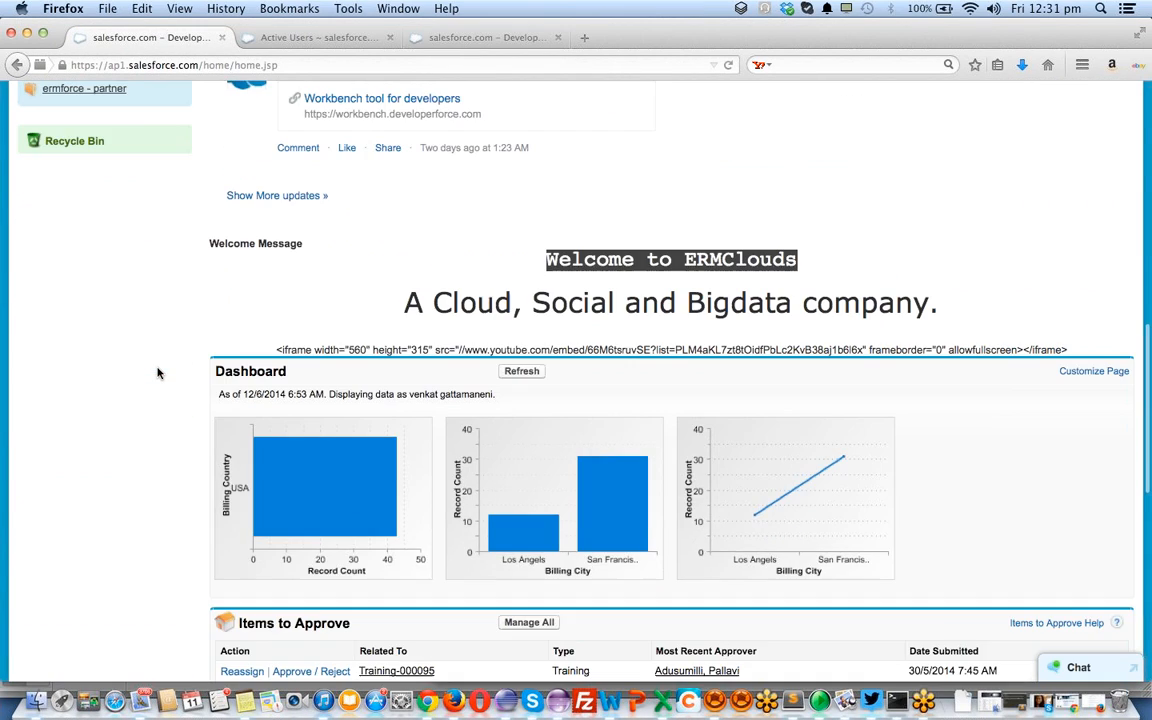
pyautogui.scroll(15, 157, 373)
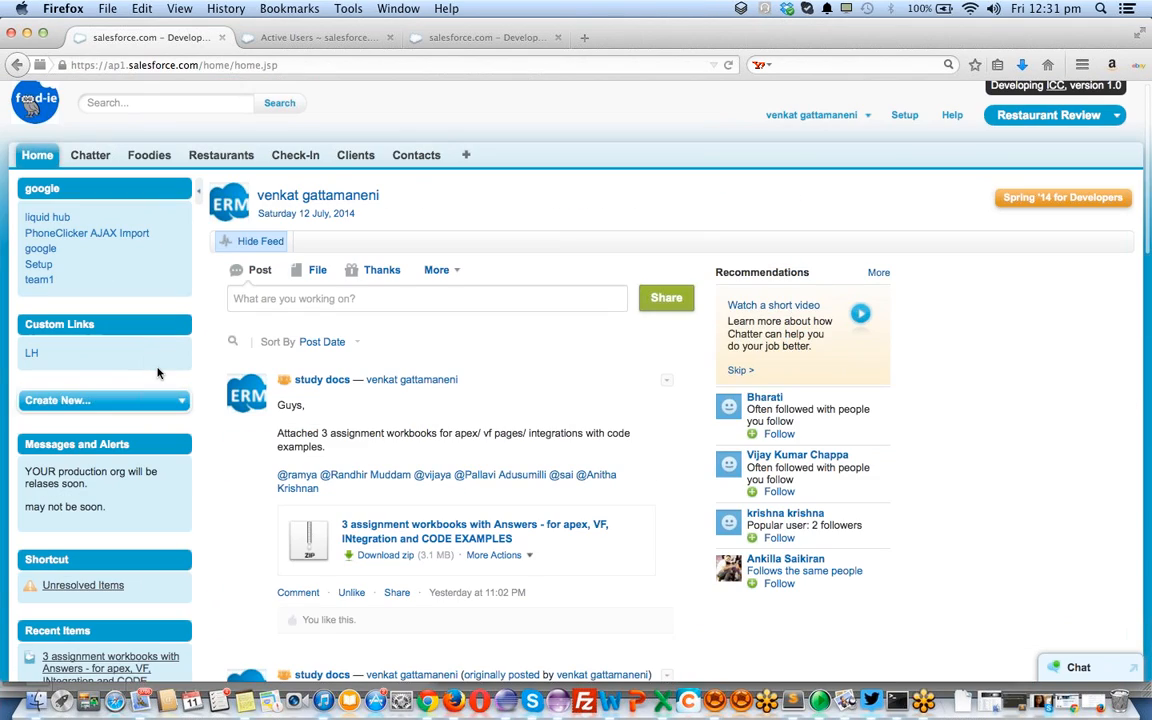
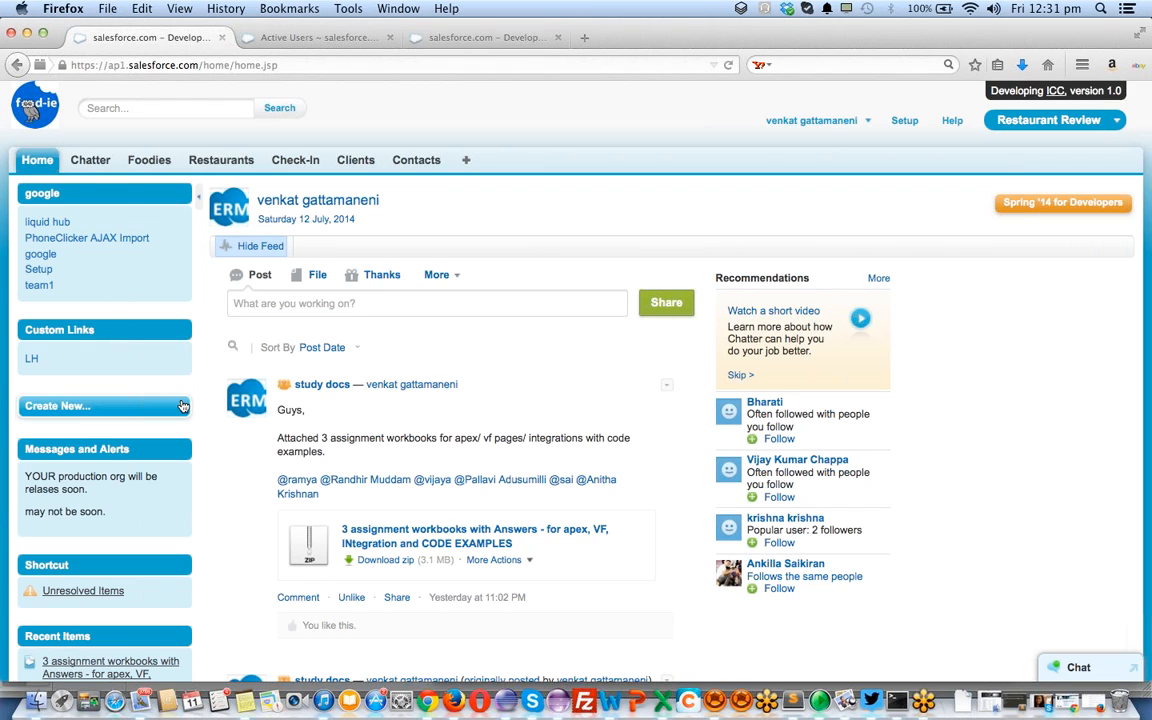
# Go to Setup's Build > Customize > Home > Custom Links page
pyautogui.scroll(-5, 183, 405)
pyautogui.scroll(5, 183, 405)
pyautogui.click(905, 121)
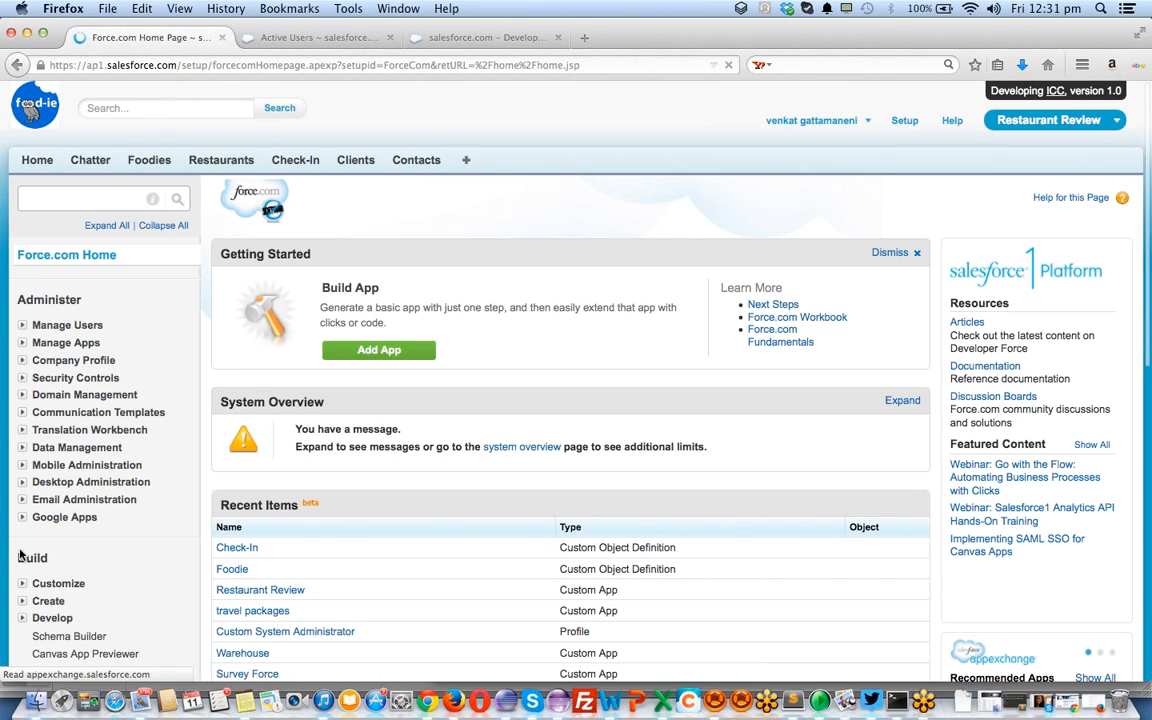
pyautogui.scroll(-2, 30, 580)
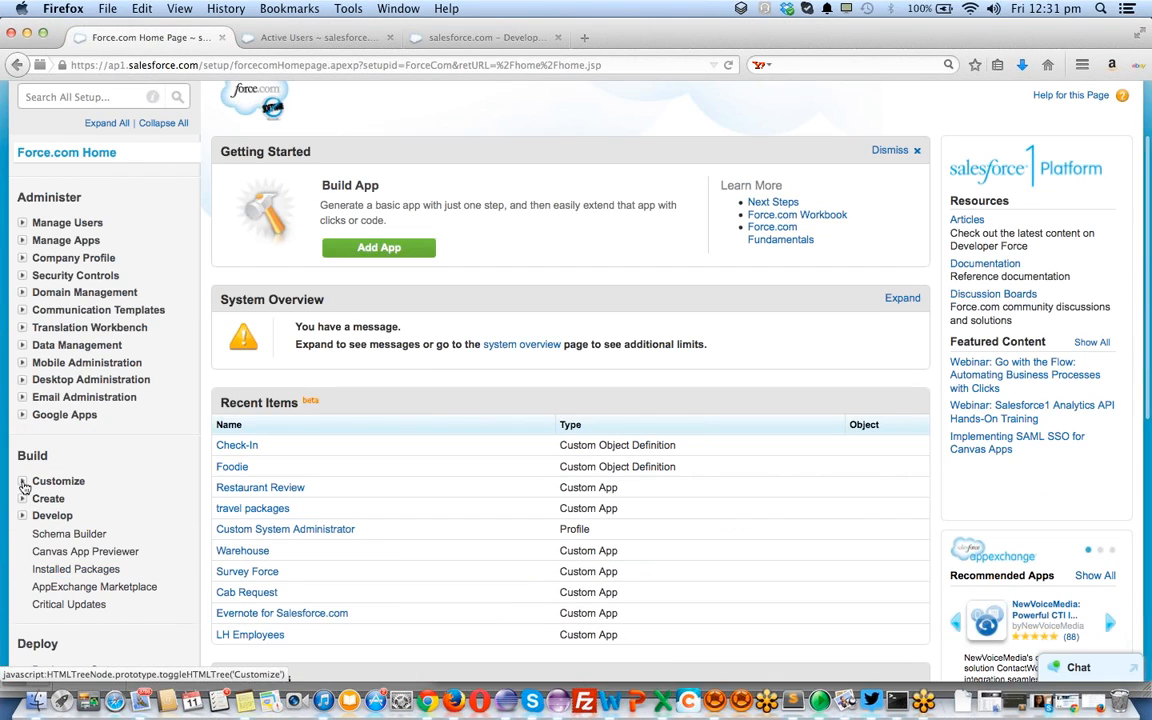
pyautogui.click(23, 483)
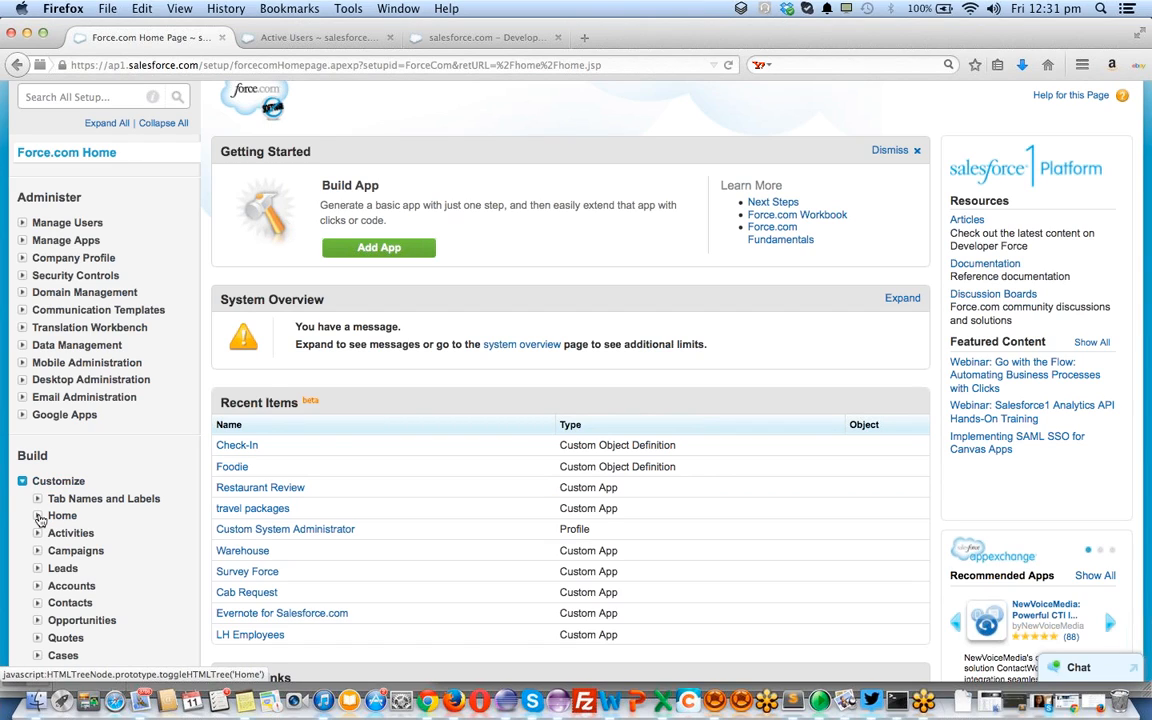
pyautogui.click(37, 516)
pyautogui.scroll(-2, 60, 520)
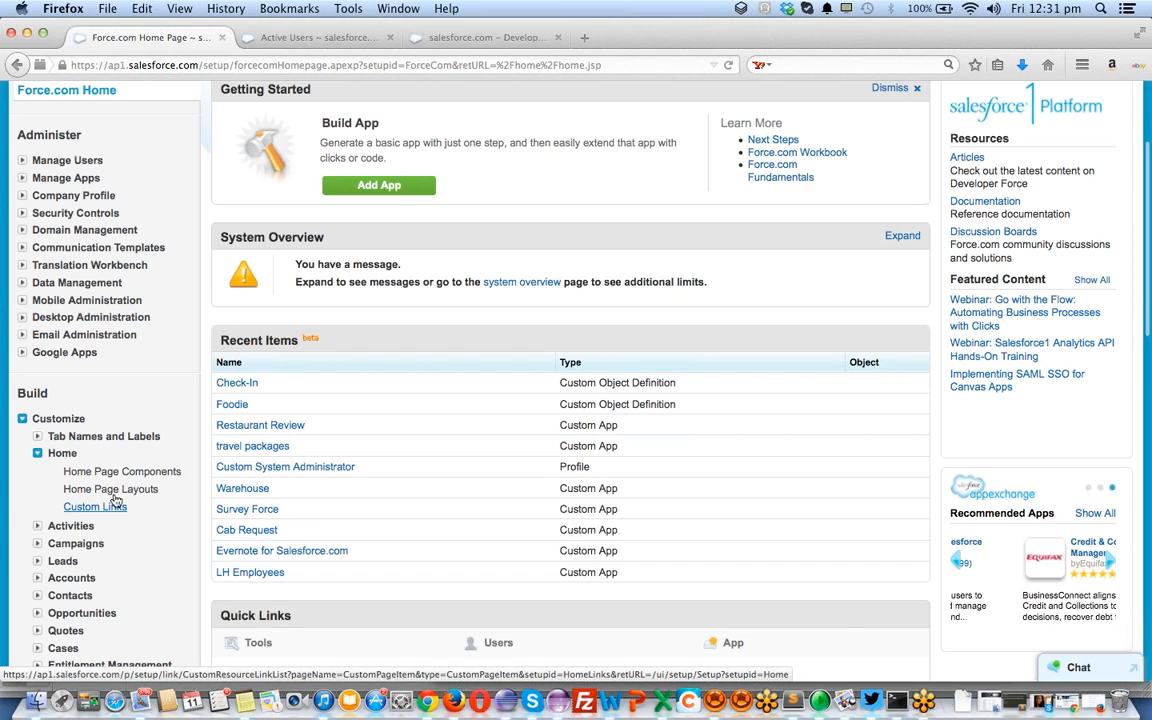
pyautogui.click(103, 509)
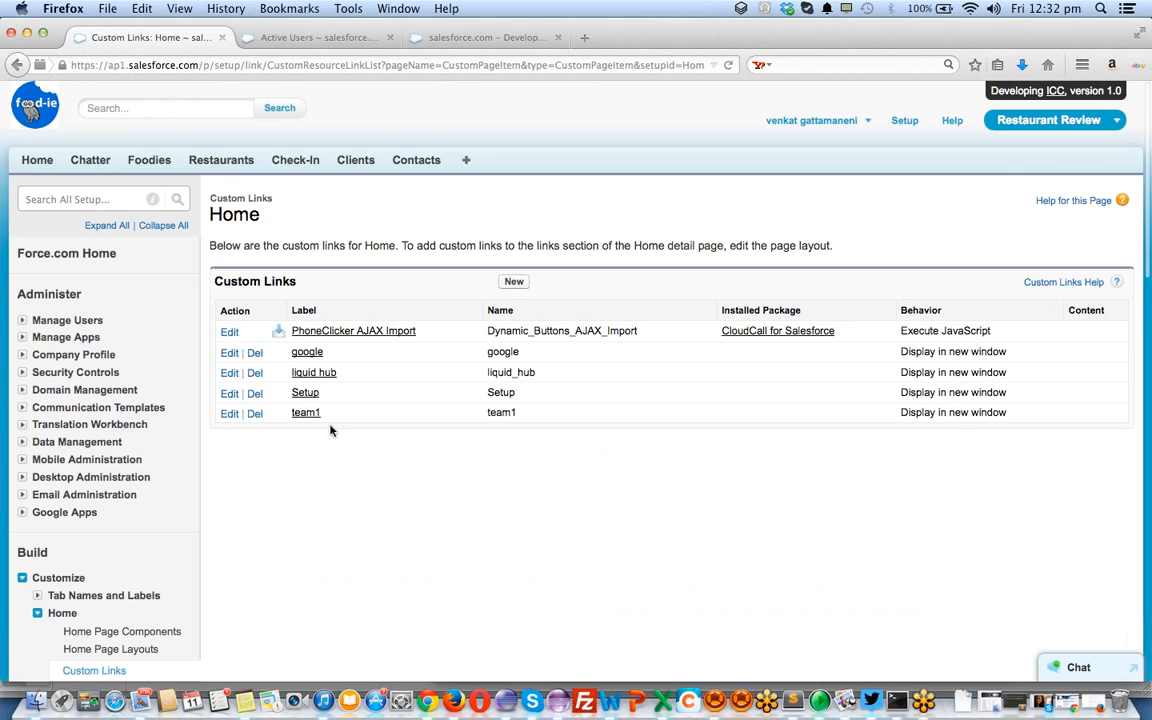
# Review the five Home custom links and toggle the Activities node open, closed and open again
pyautogui.scroll(-5, 124, 452)
pyautogui.click(37, 467)
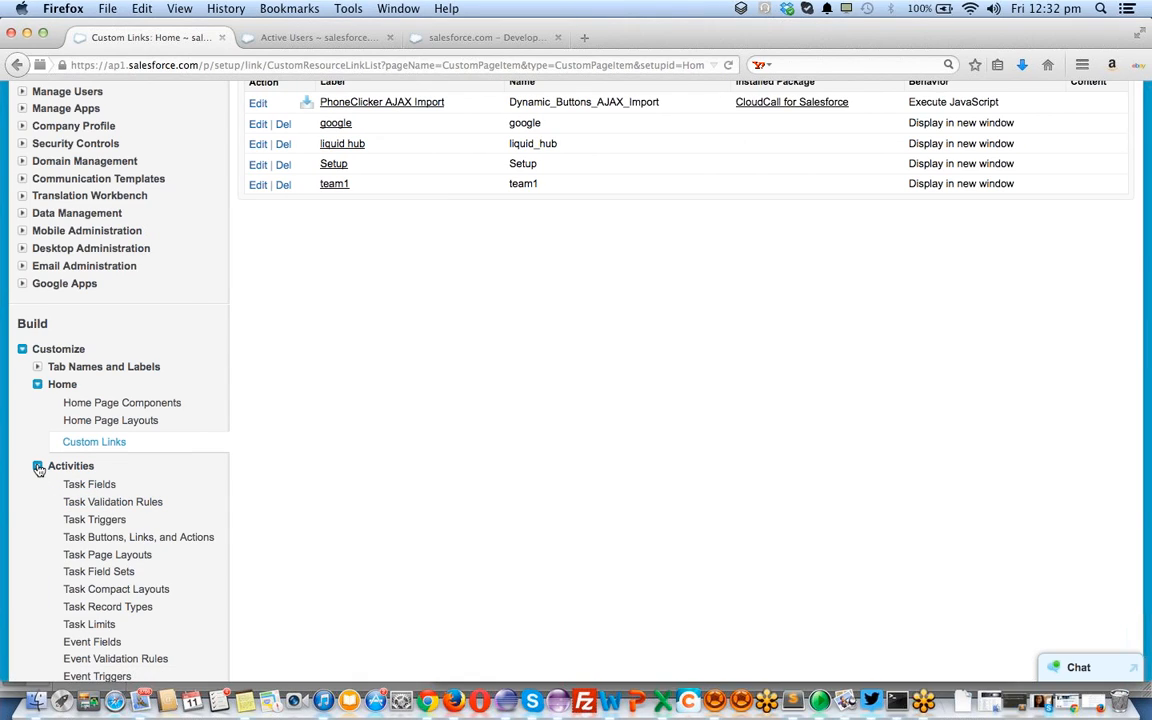
pyautogui.click(37, 467)
pyautogui.click(37, 467)
pyautogui.scroll(5, 72, 470)
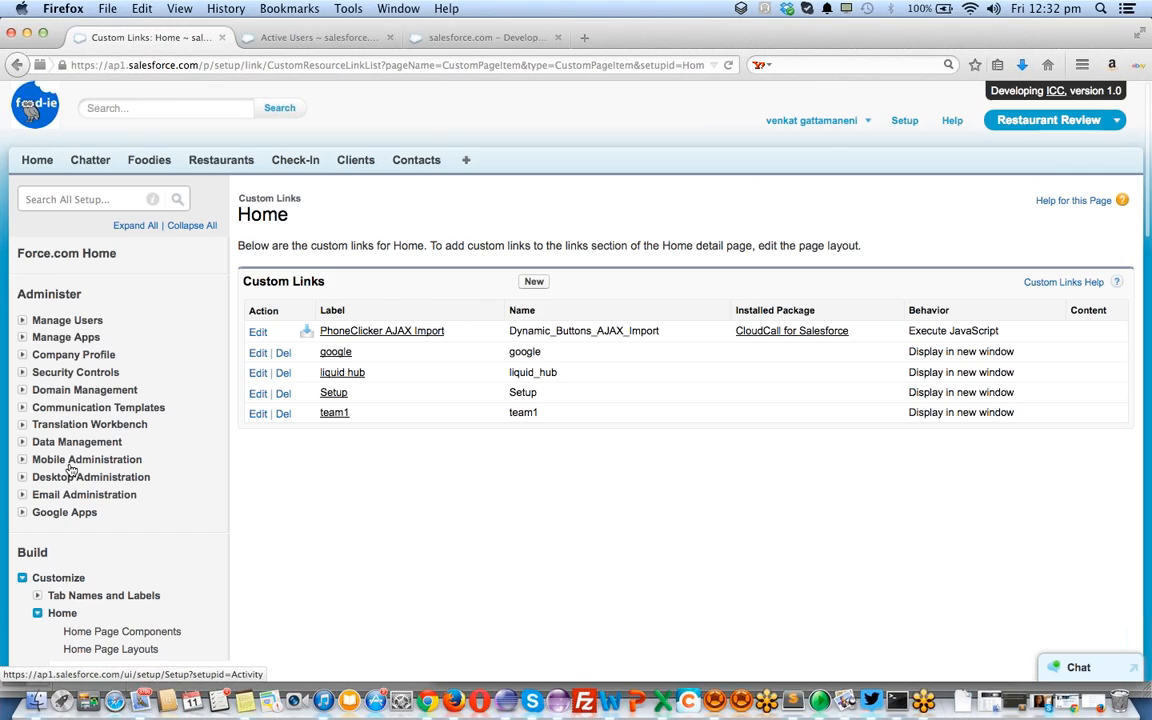
# Open the Foodies tab in a new browser tab
pyautogui.rightClick(170, 162)
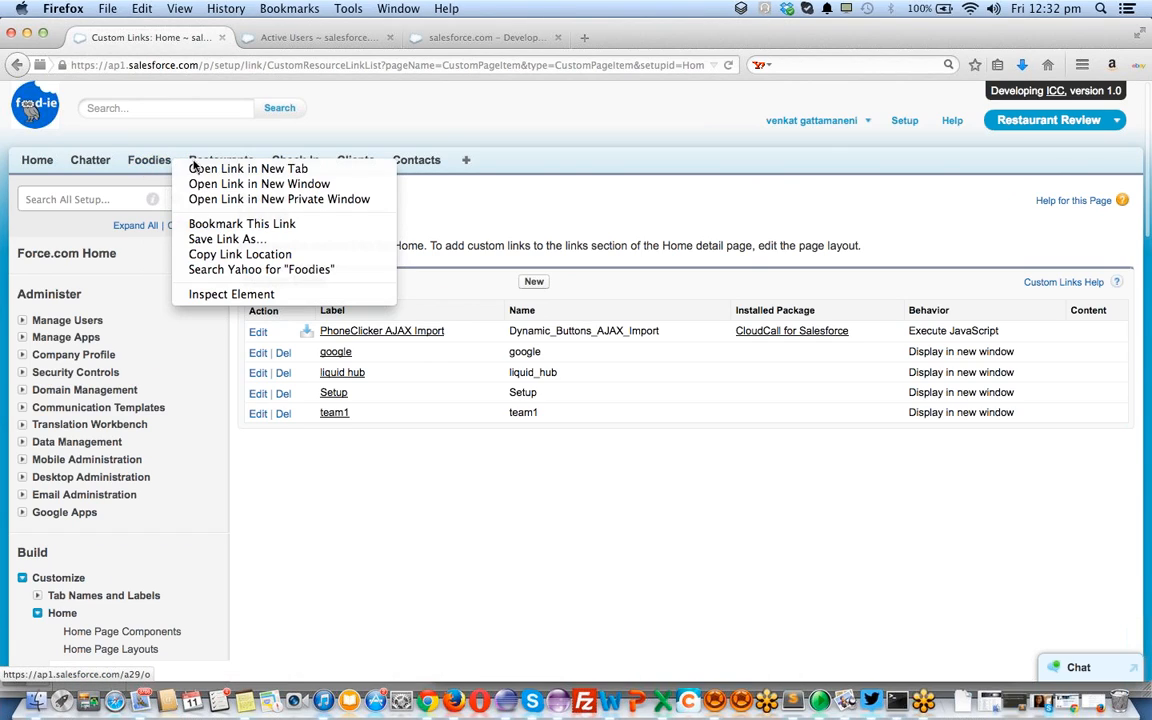
pyautogui.click(197, 166)
pyautogui.click(345, 37)
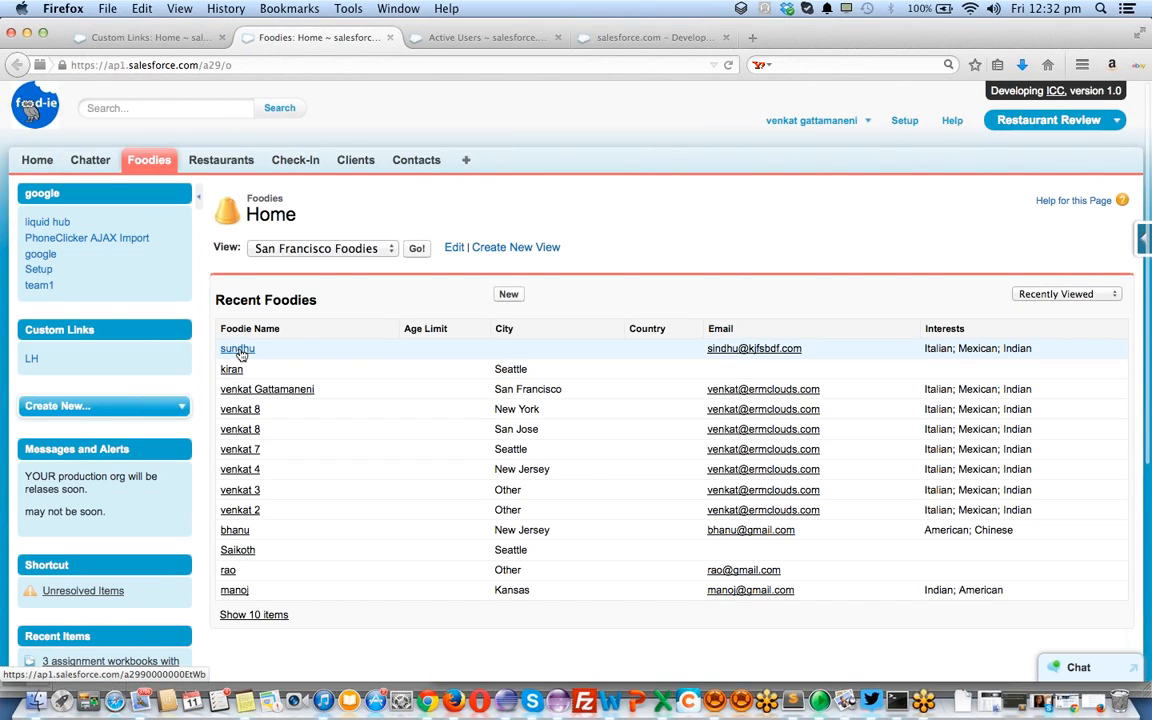
# Look over a foodie's detail record, then go to the Restaurants list
pyautogui.click(252, 390)
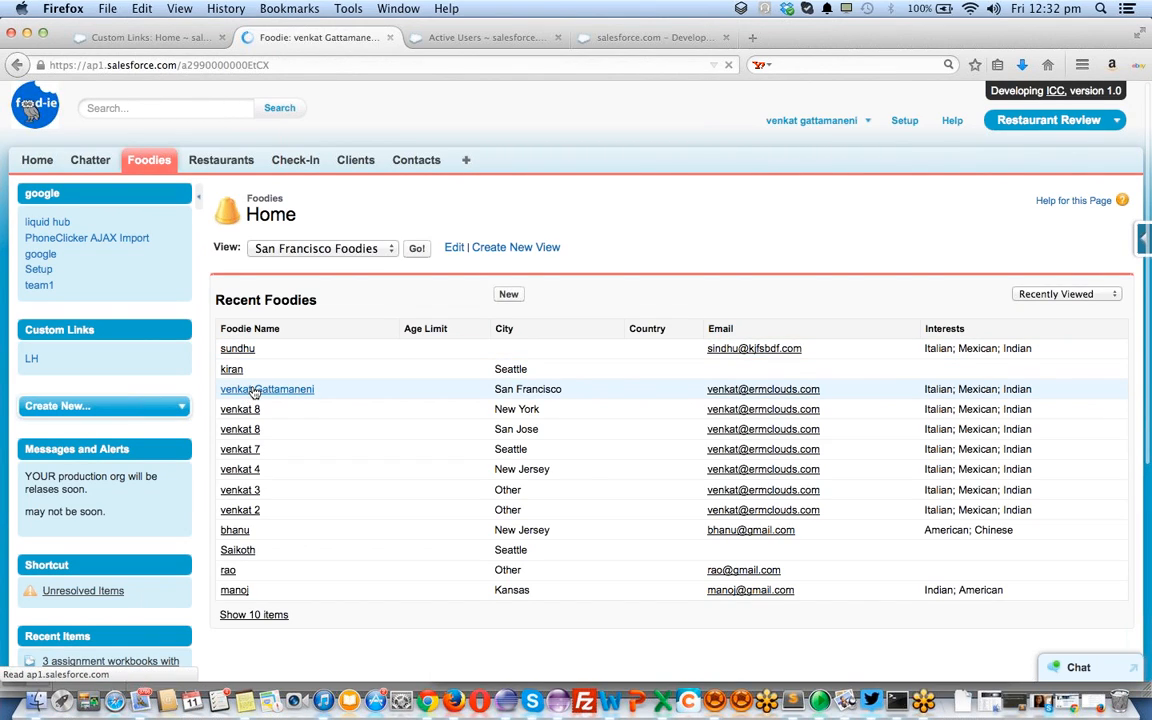
pyautogui.scroll(-10, 551, 437)
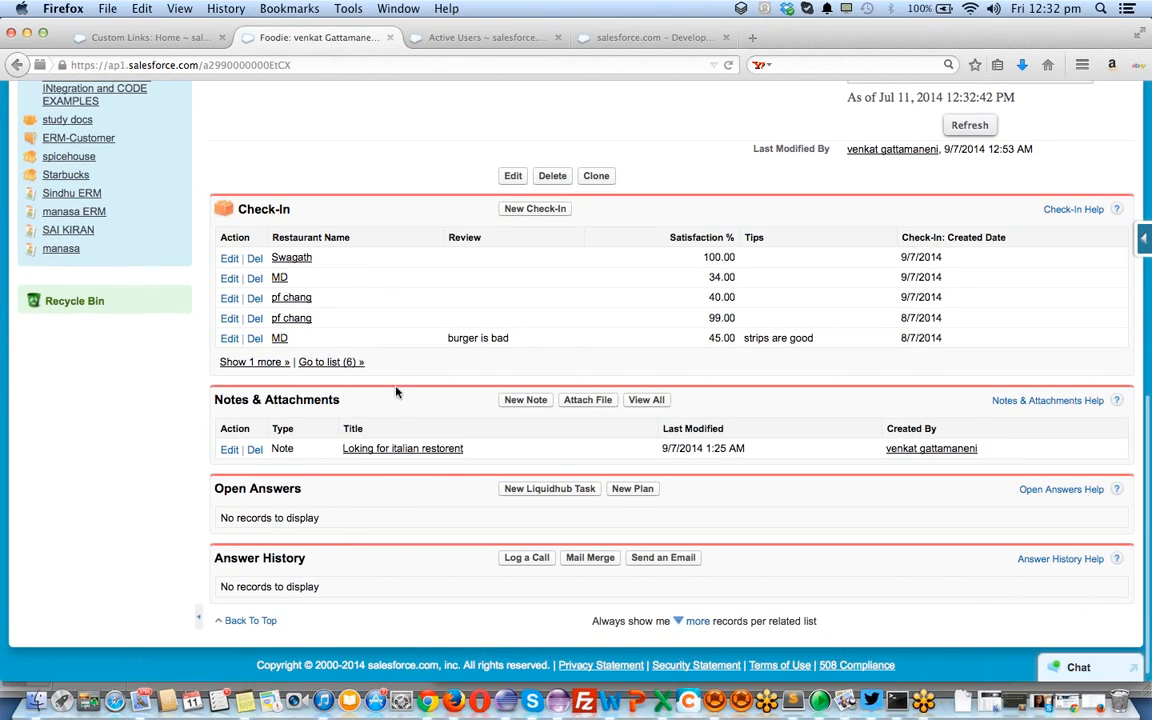
pyautogui.scroll(10, 456, 273)
pyautogui.click(221, 163)
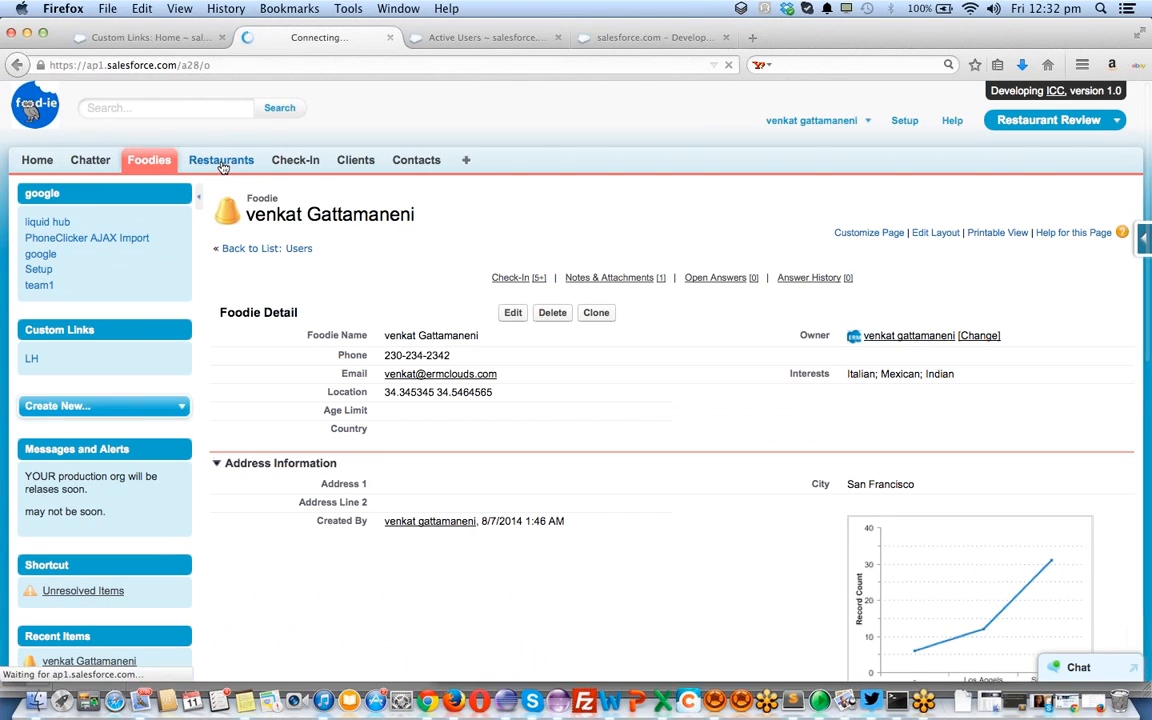
# Open the spicehouse restaurant record and start a Log a Call from it
pyautogui.scroll(-1, 365, 269)
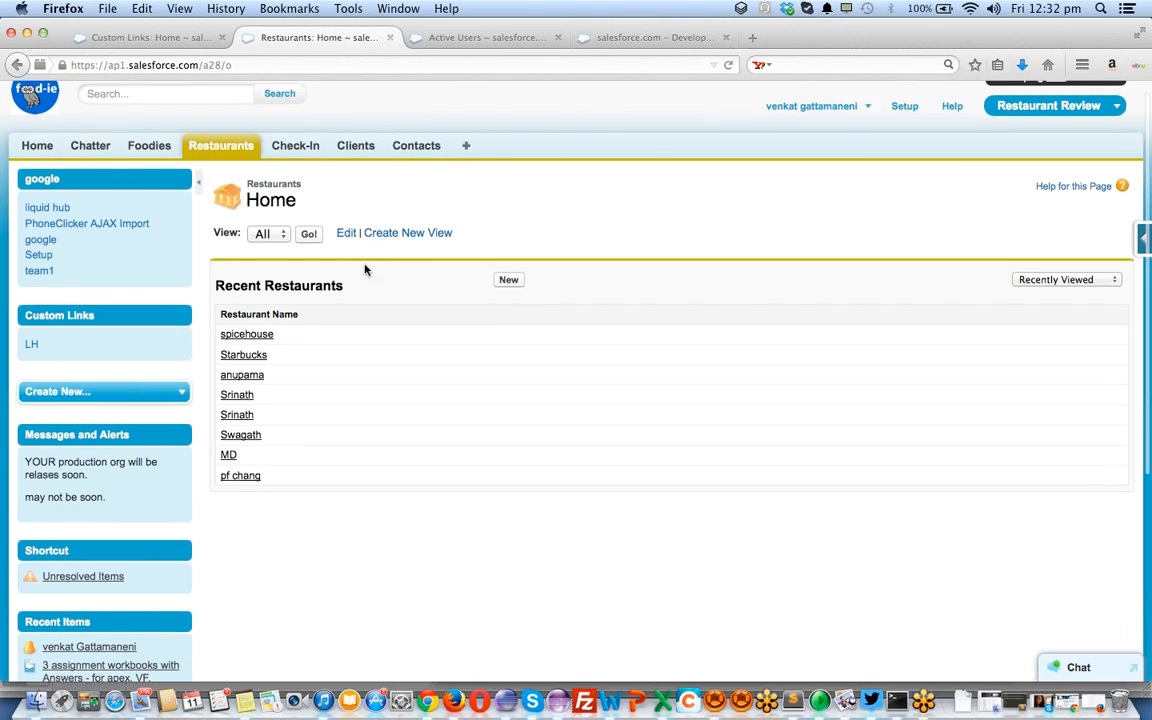
pyautogui.click(246, 334)
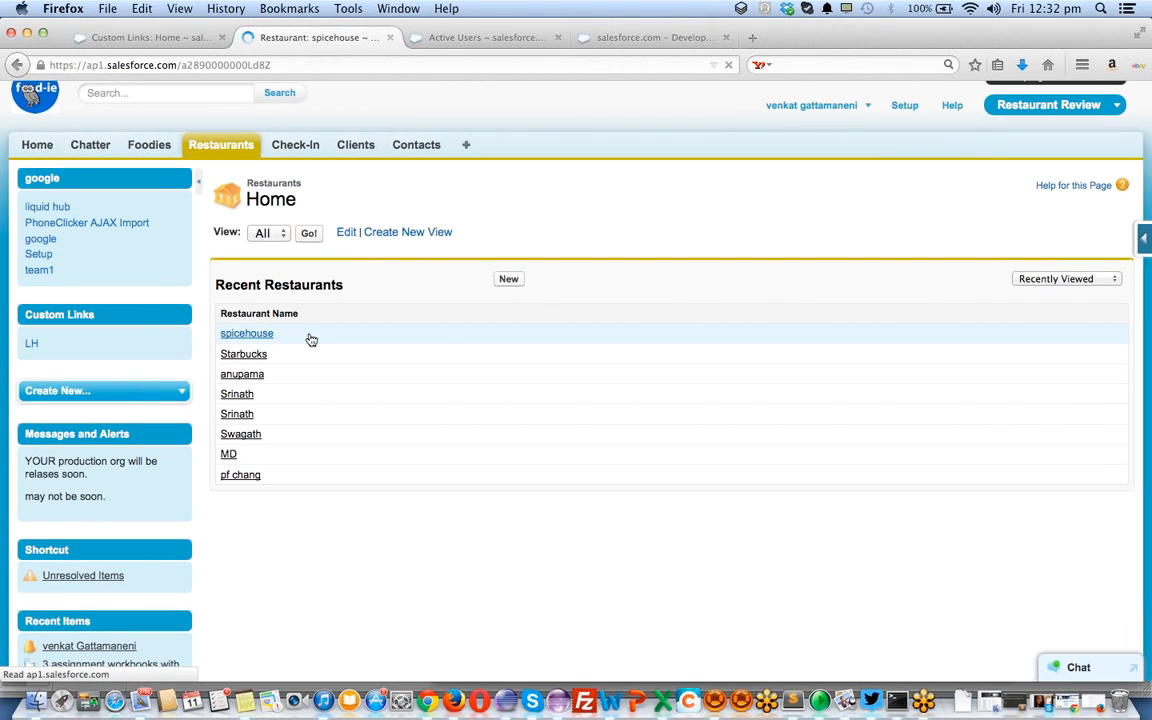
pyautogui.scroll(-5, 447, 352)
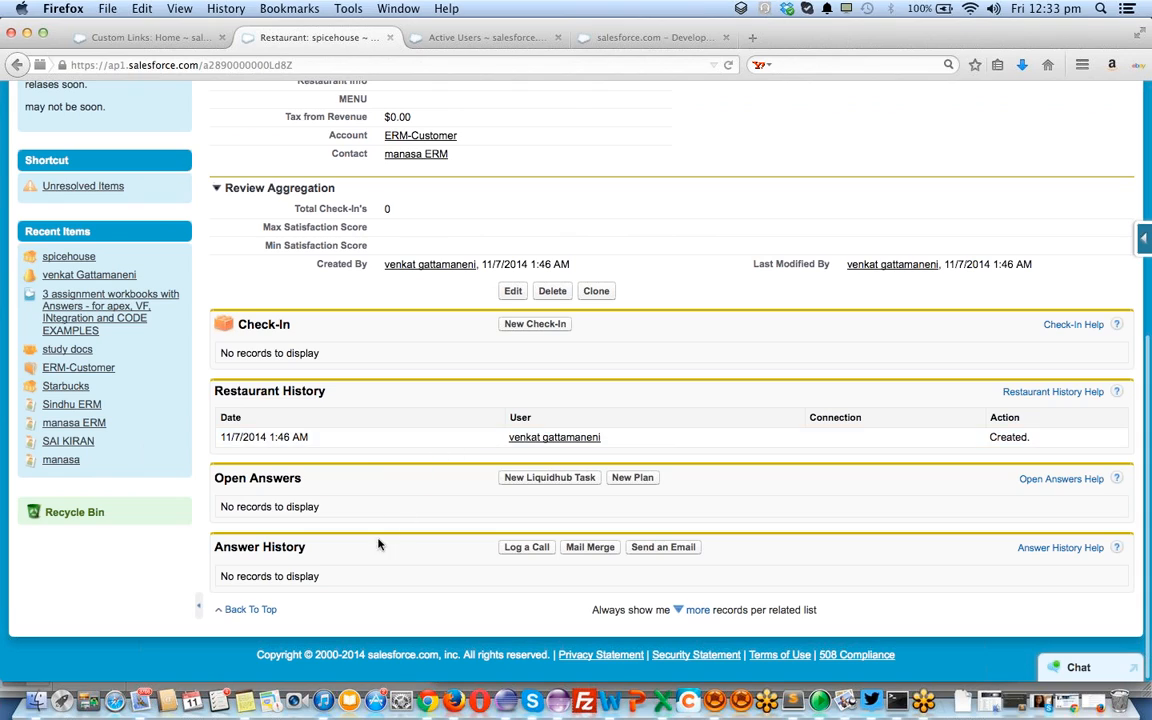
pyautogui.click(525, 549)
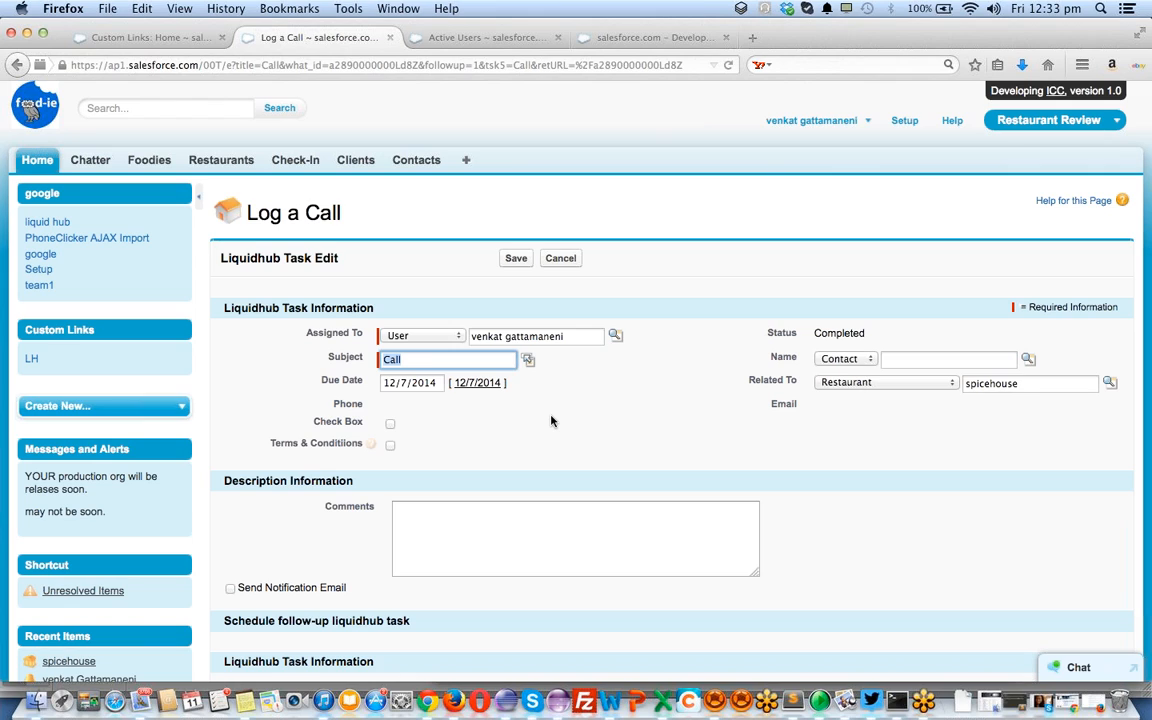
# Look over the Log a Call form, then return to the Custom Links: Home tab
pyautogui.scroll(-5, 551, 421)
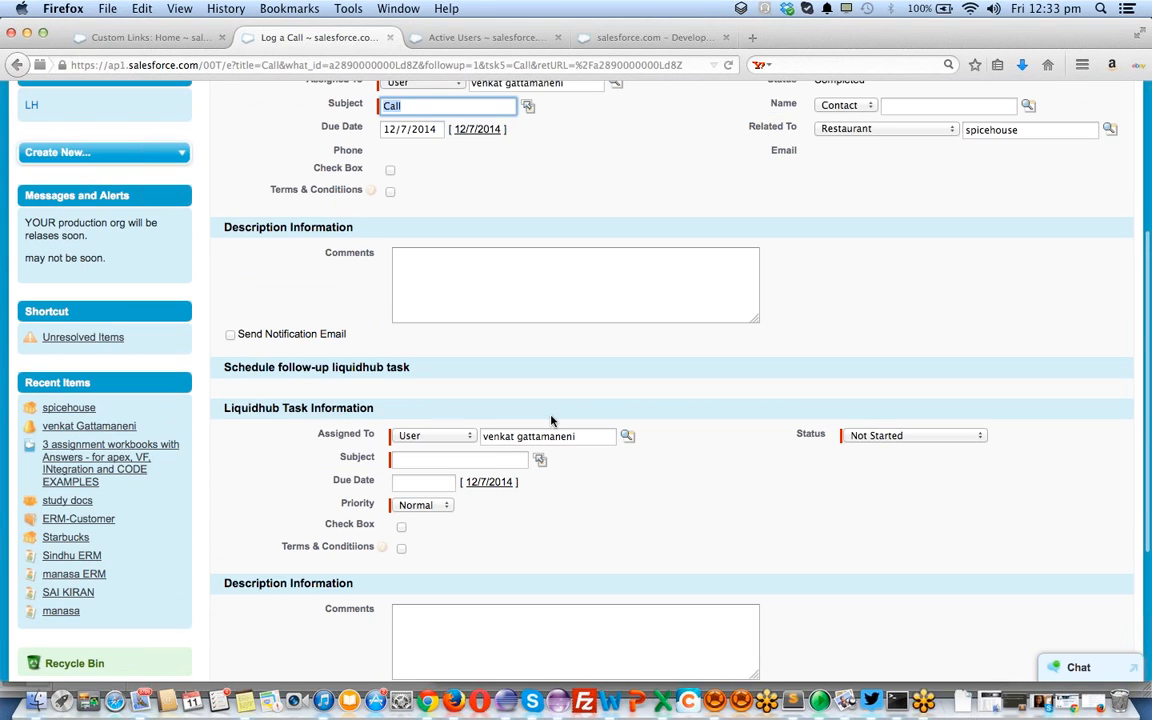
pyautogui.scroll(1, 540, 415)
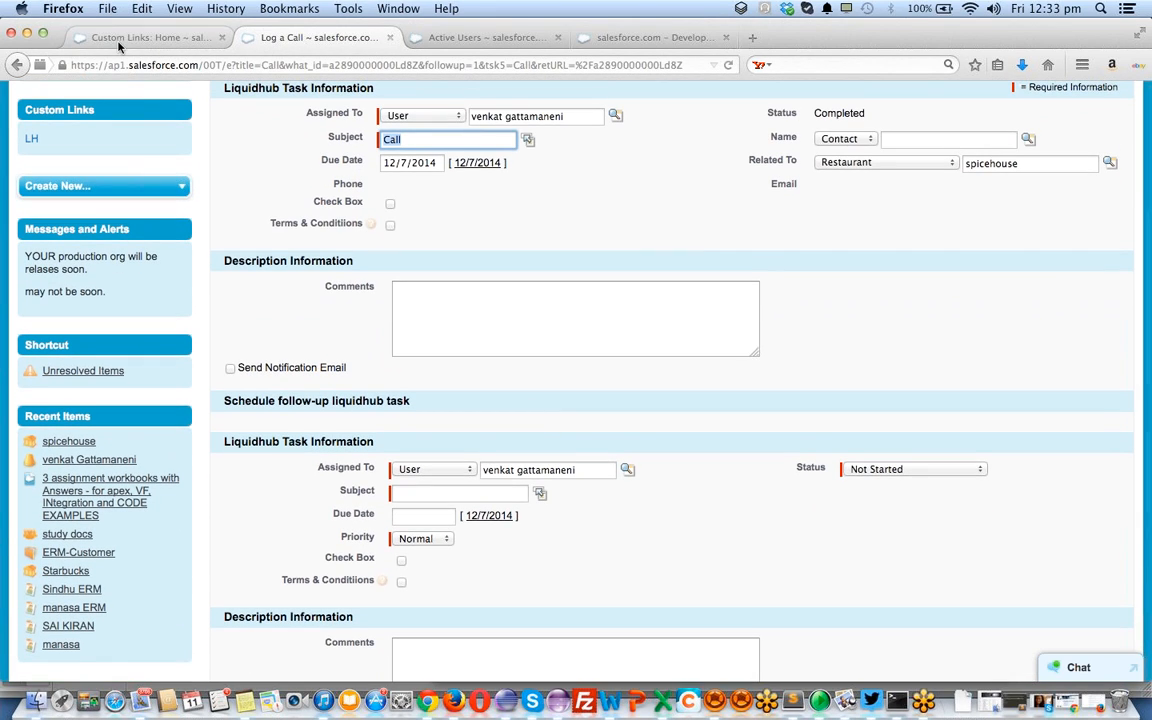
pyautogui.click(116, 38)
pyautogui.scroll(-5, 105, 468)
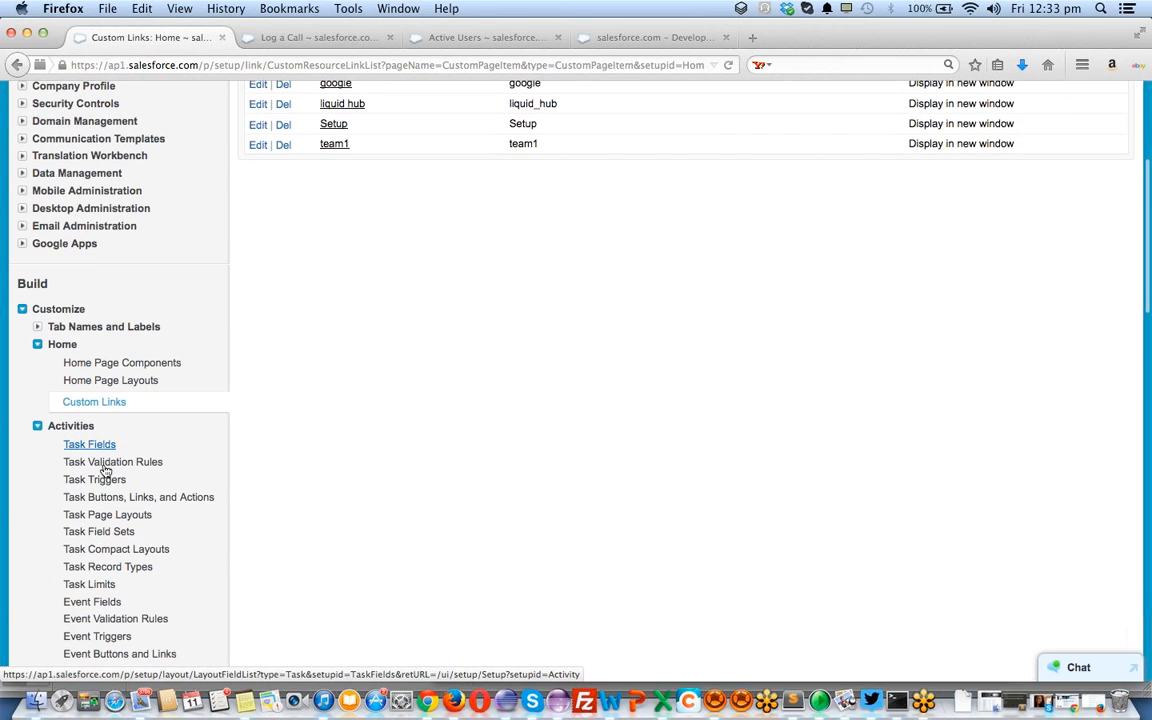
# Expand Answers in the sidebar and open Activities > Task Fields
pyautogui.scroll(-6, 105, 468)
pyautogui.scroll(-12, 105, 468)
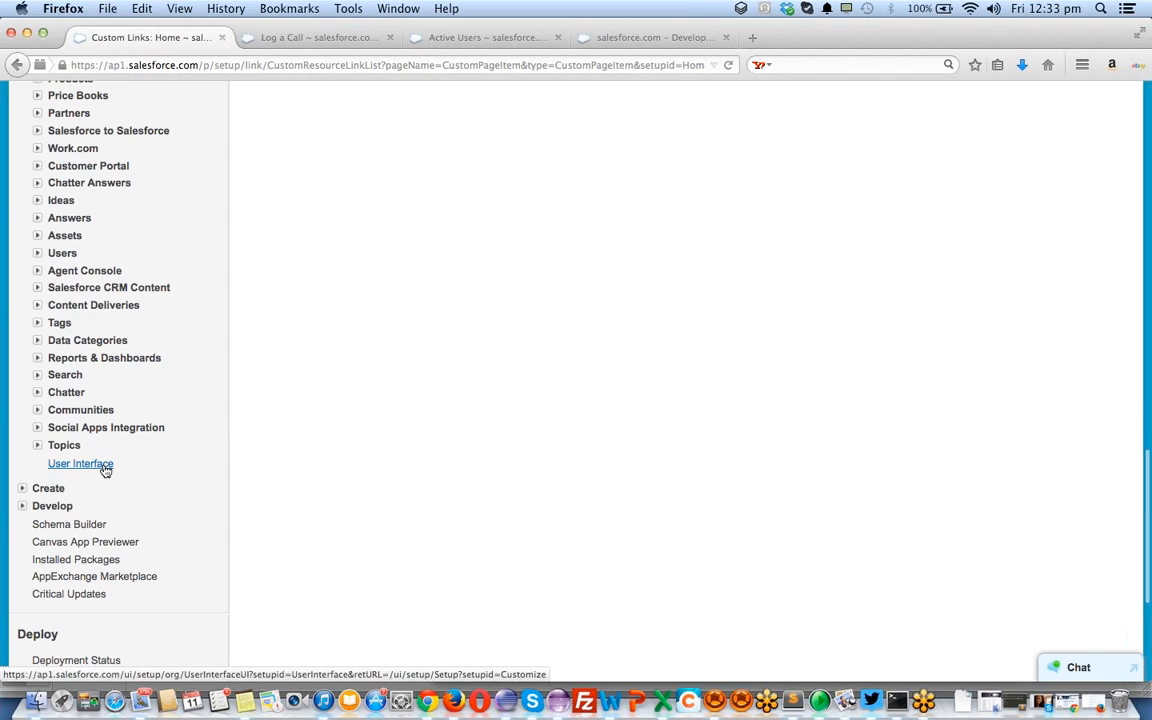
pyautogui.scroll(2, 105, 468)
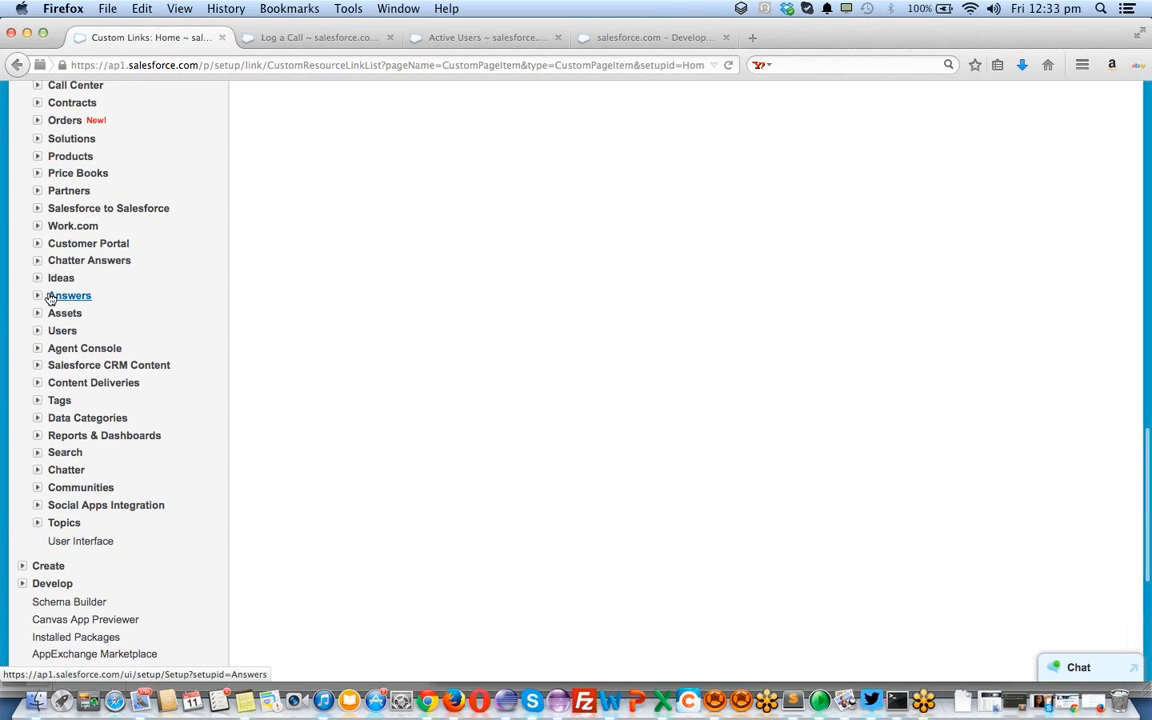
pyautogui.click(40, 297)
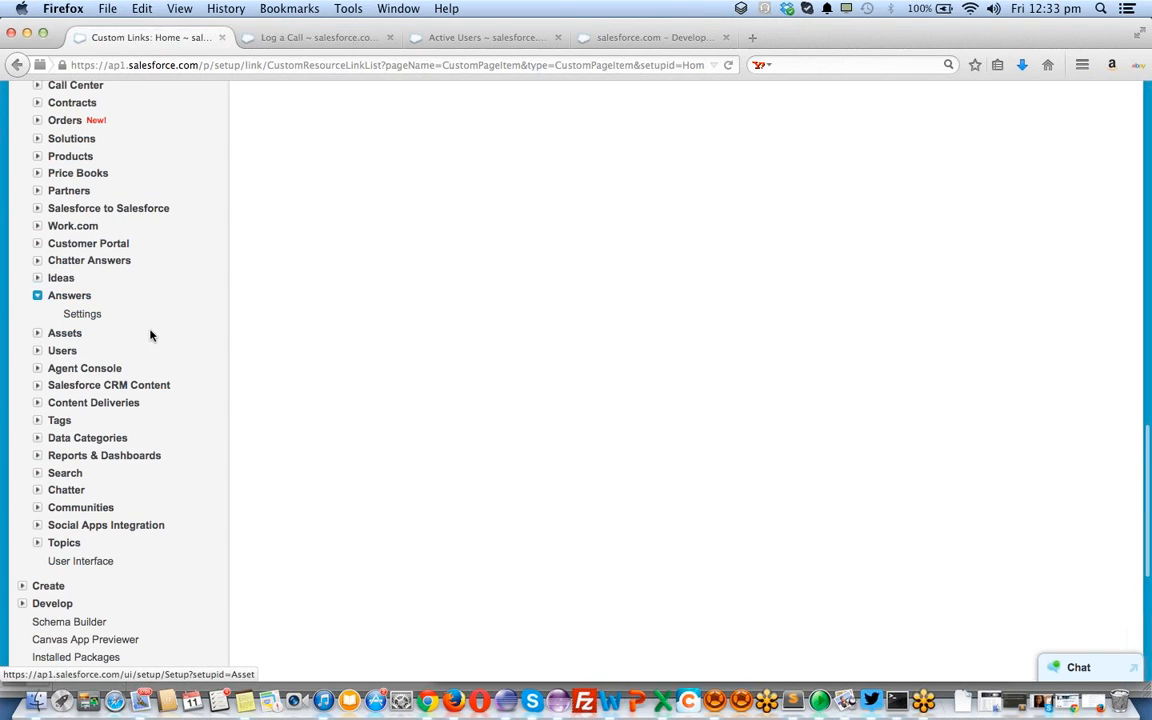
pyautogui.scroll(18, 152, 337)
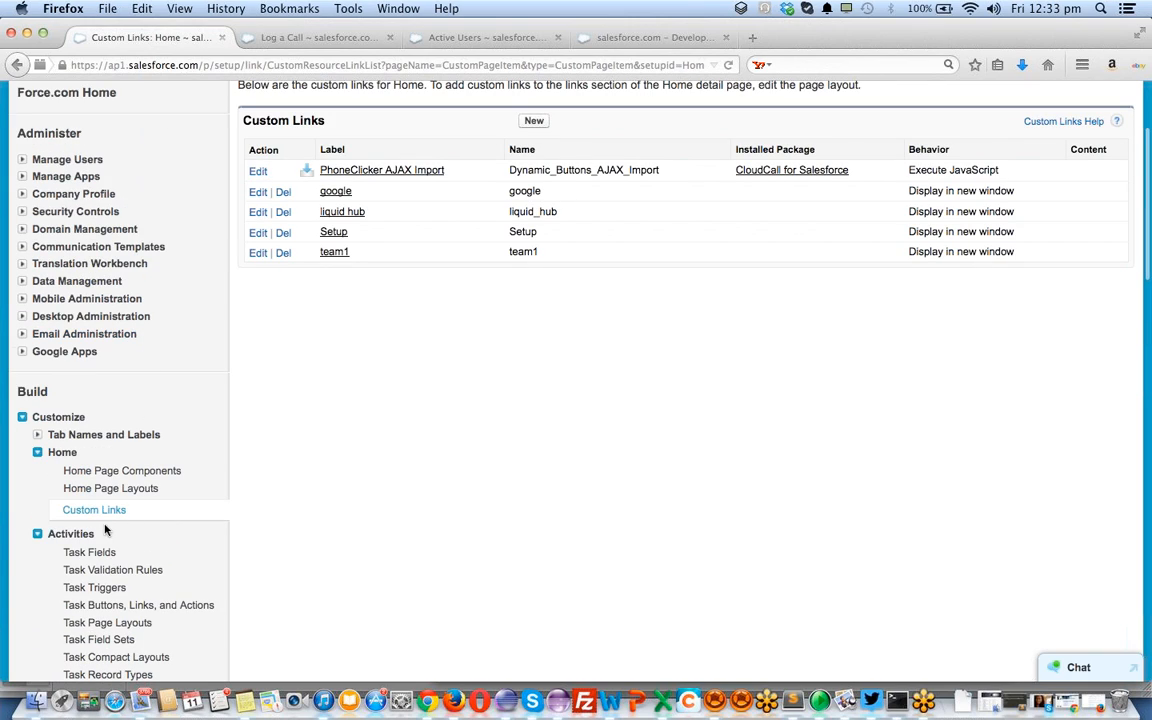
pyautogui.click(90, 553)
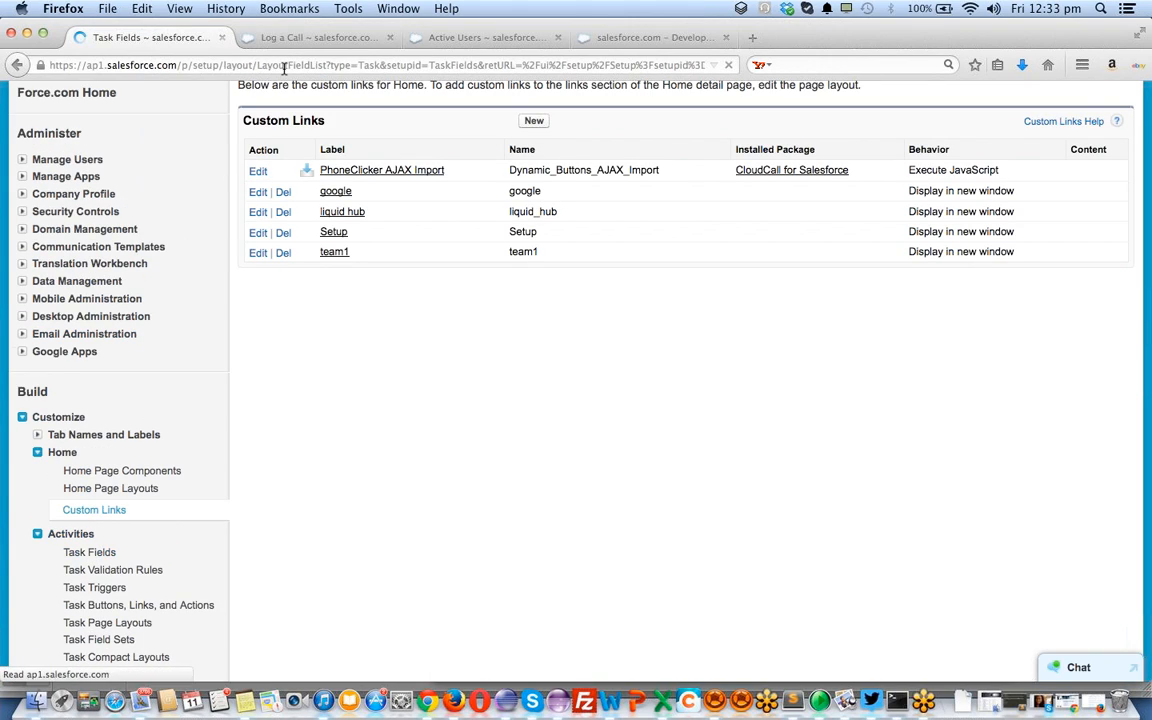
# Review the task standard fields, then switch to the Active Users list tab
pyautogui.scroll(-8, 490, 320)
pyautogui.scroll(3, 476, 437)
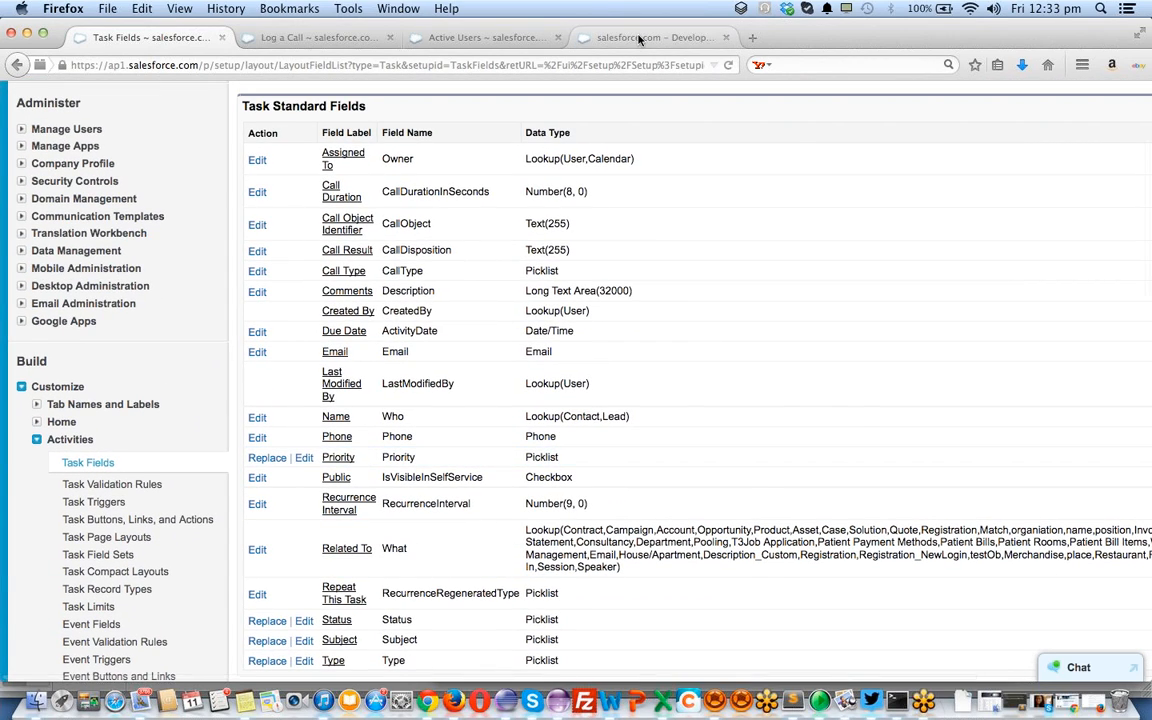
pyautogui.click(638, 38)
pyautogui.click(513, 42)
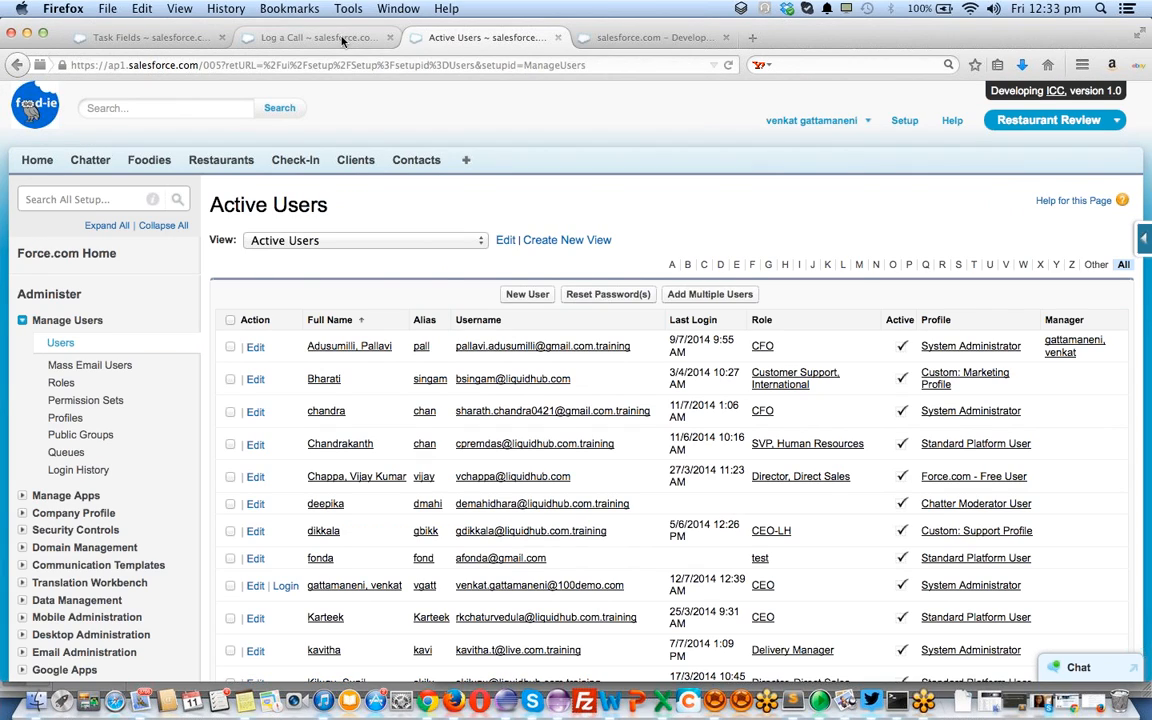
# On the Log a Call form, select part of the assigned user's name and move to Subject
pyautogui.click(374, 42)
pyautogui.scroll(2, 279, 341)
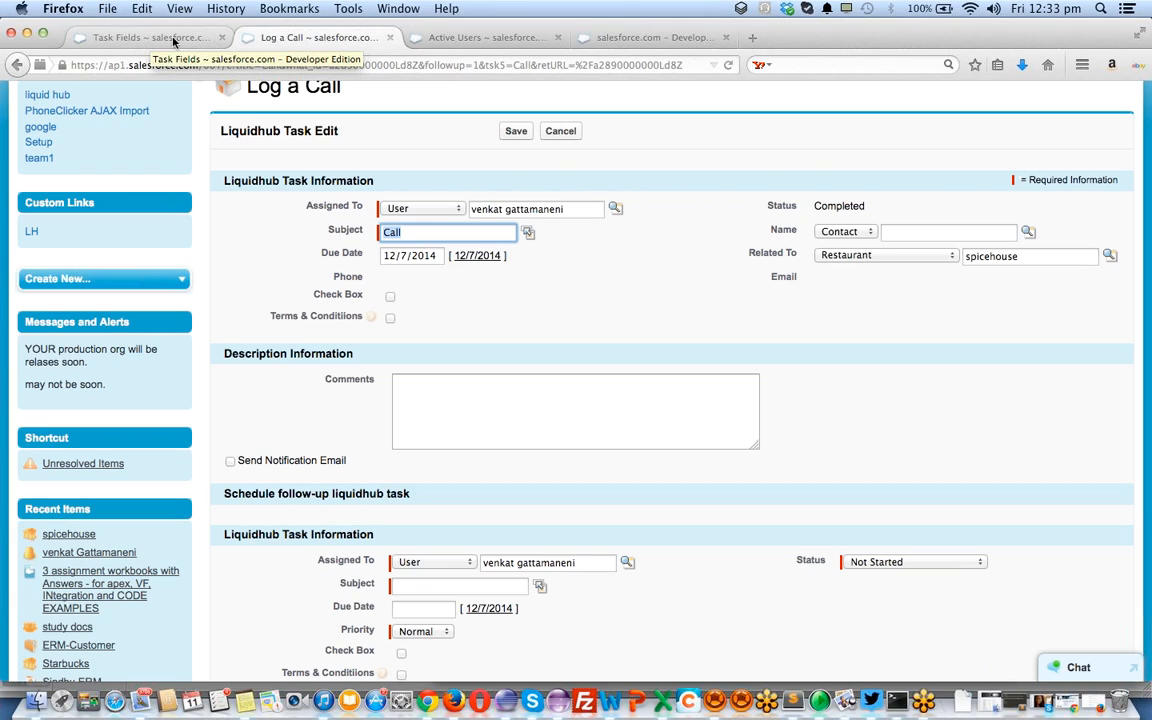
pyautogui.scroll(3, 340, 224)
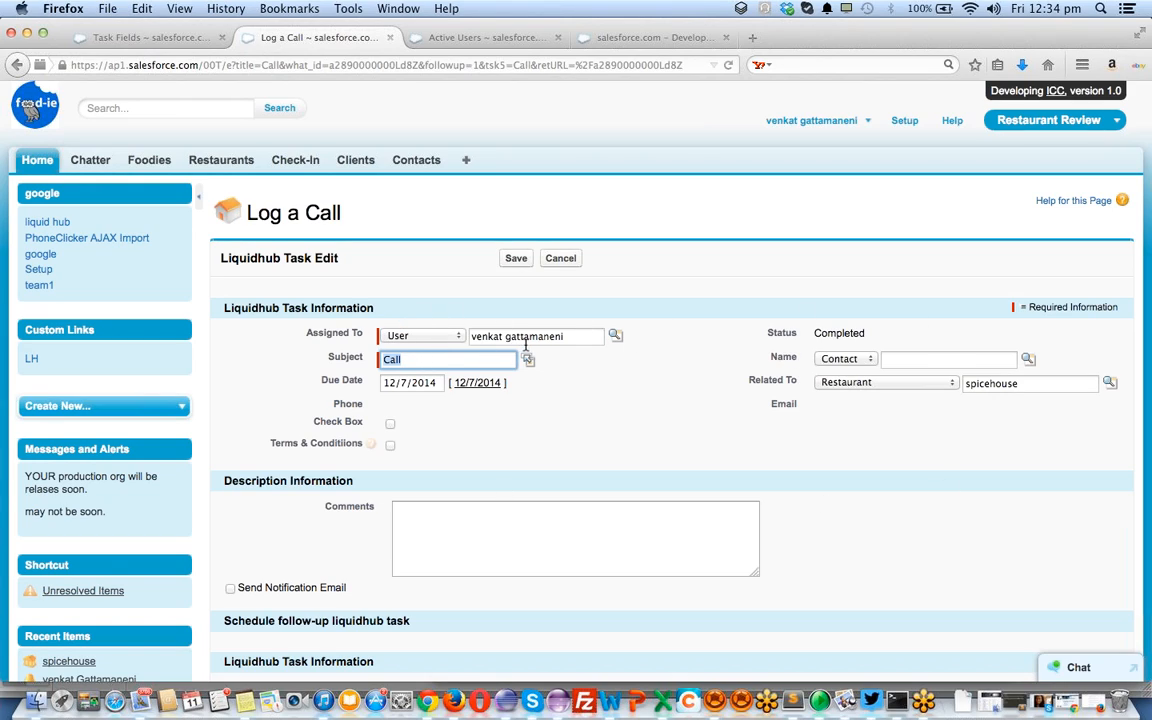
pyautogui.doubleClick(544, 336)
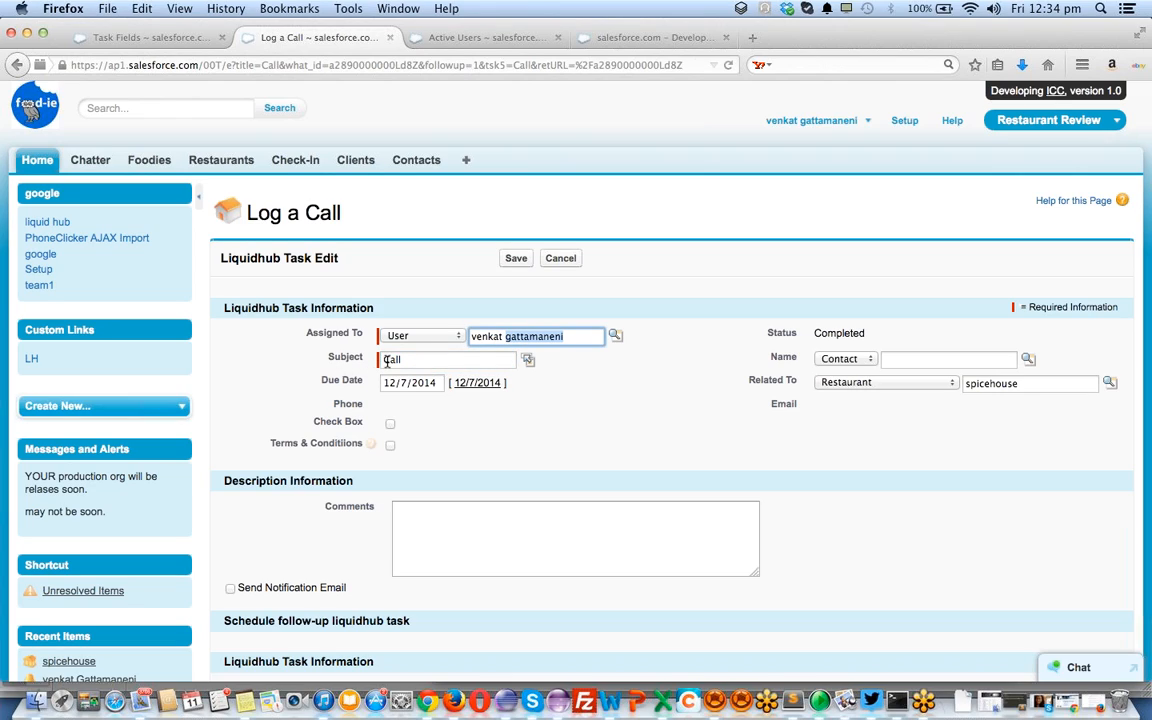
pyautogui.press('Tab')
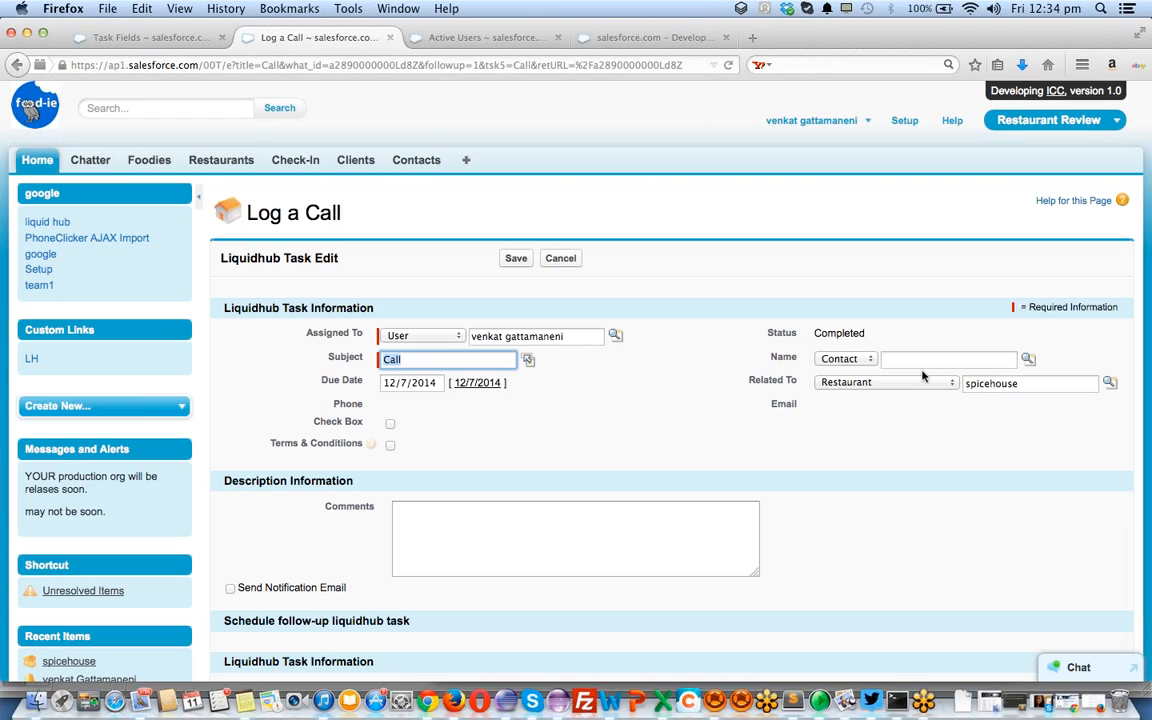
# Keep Contact as the Name type, scroll the form, then go to the Task Fields tab
pyautogui.click(862, 360)
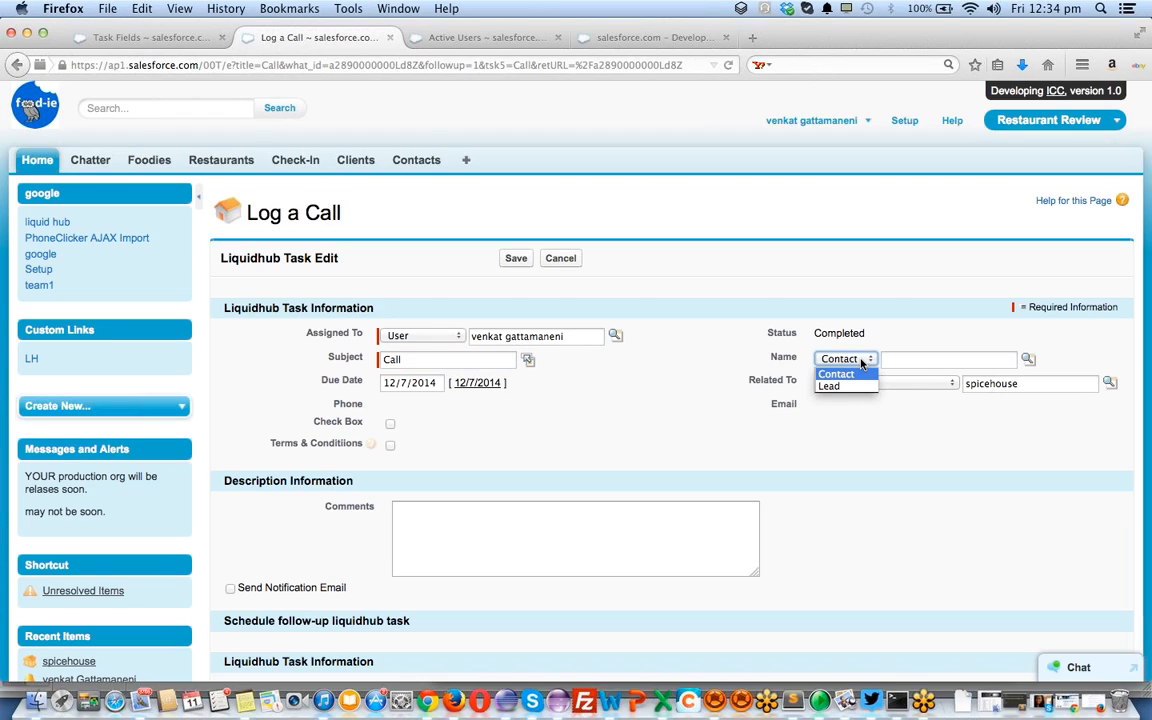
pyautogui.click(858, 374)
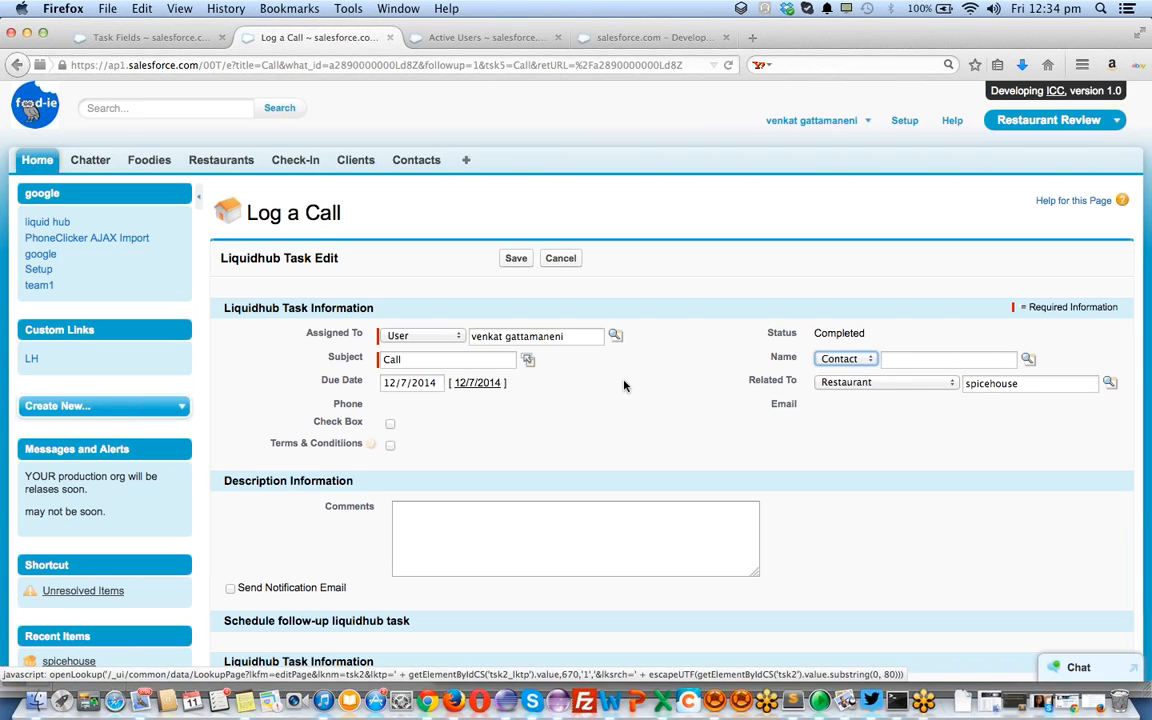
pyautogui.scroll(-5, 615, 584)
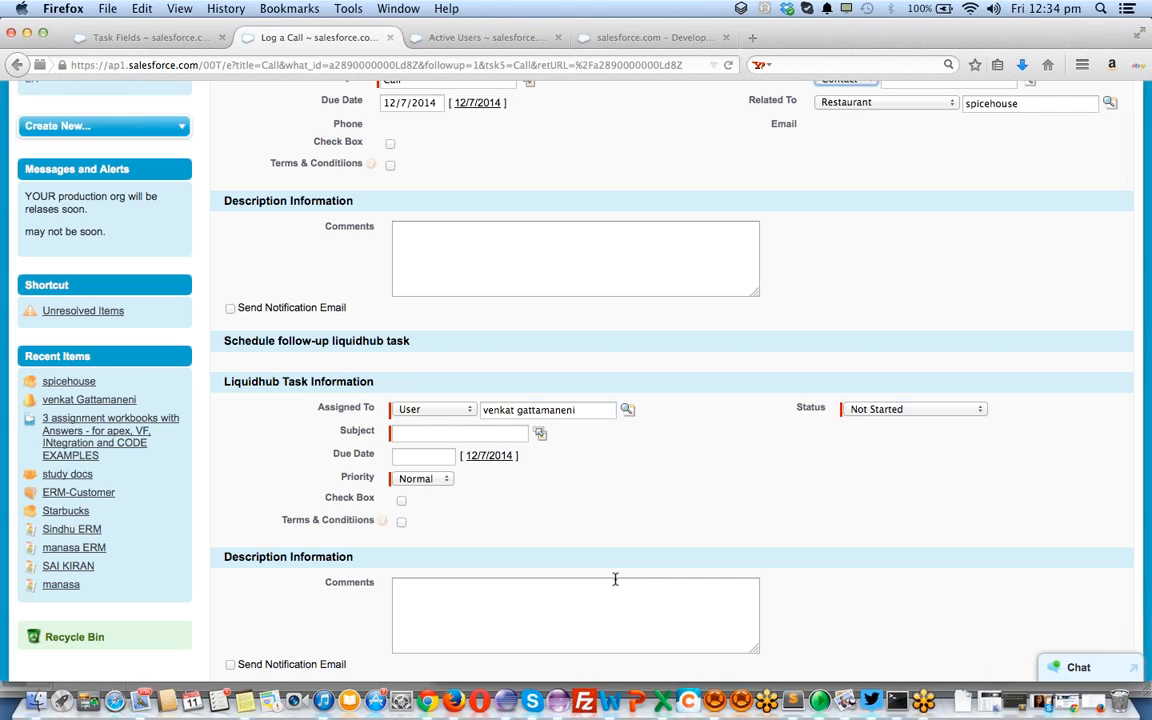
pyautogui.scroll(5, 615, 579)
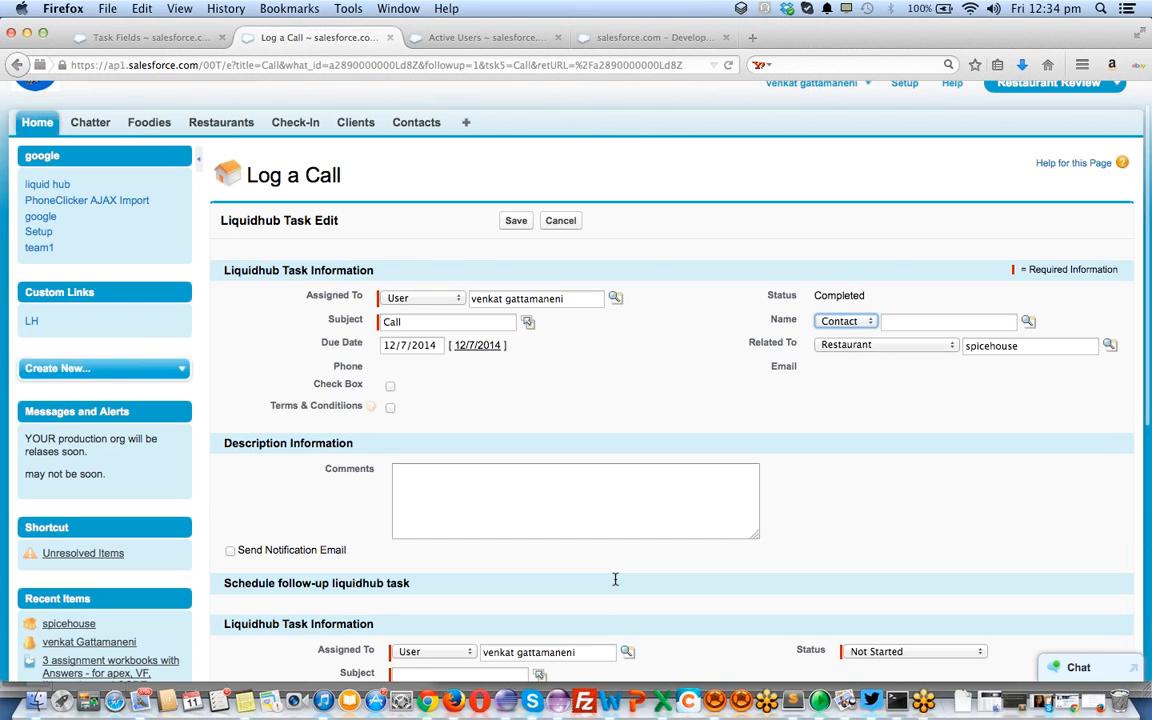
pyautogui.scroll(1, 615, 584)
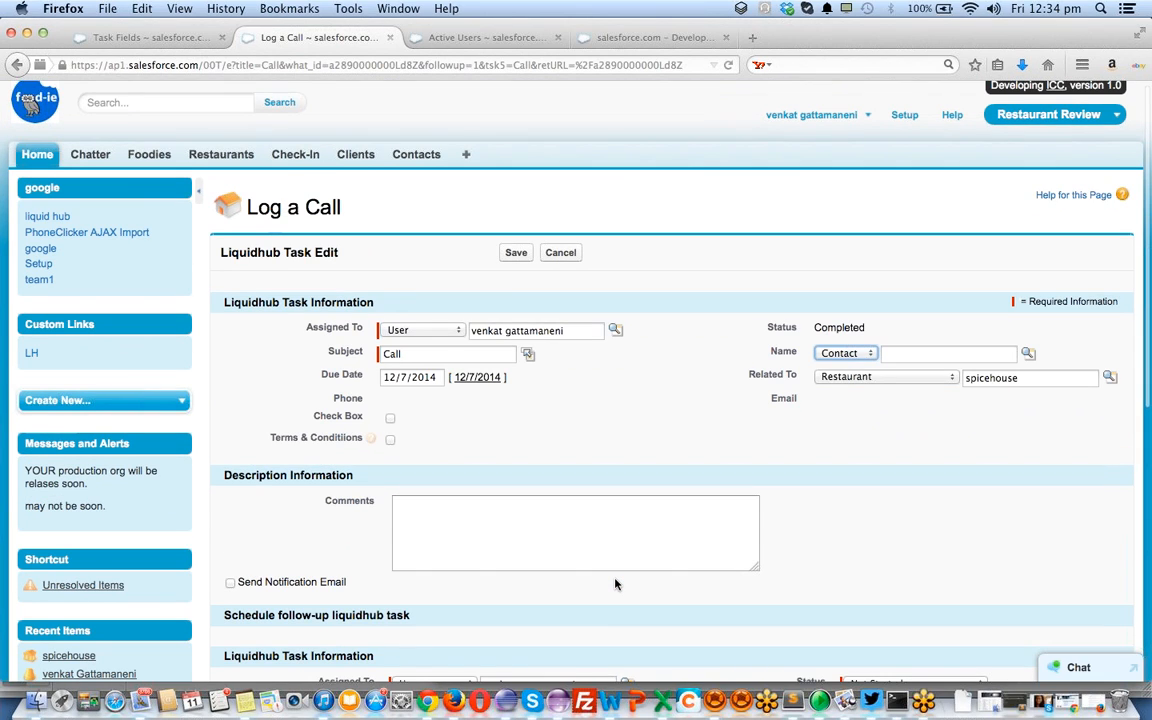
pyautogui.scroll(1, 616, 584)
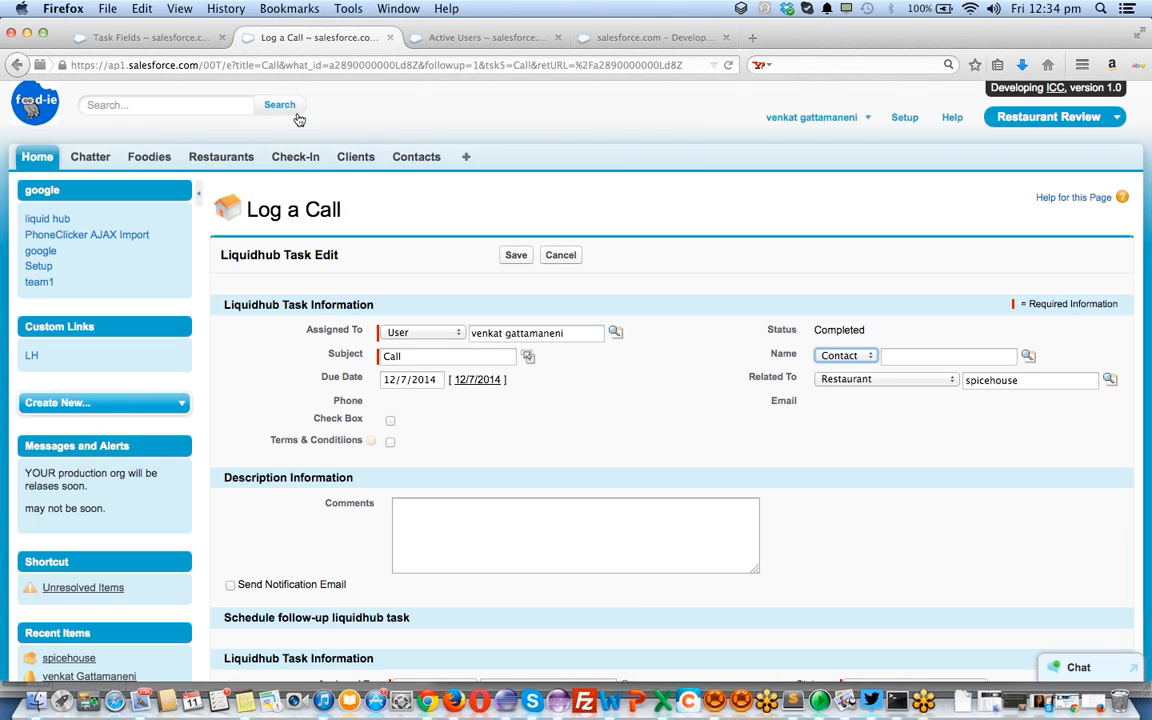
pyautogui.click(150, 37)
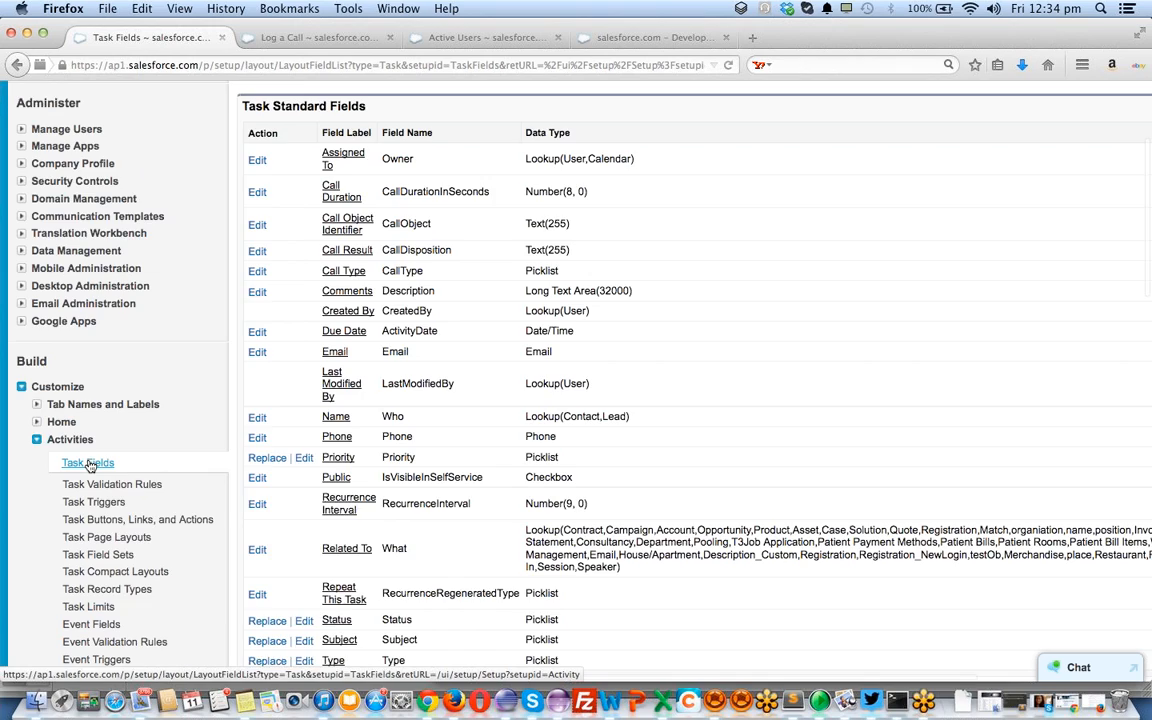
# Compare the Task Fields list with the Log a Call form, then go back to the spicehouse record
pyautogui.scroll(-2, 90, 466)
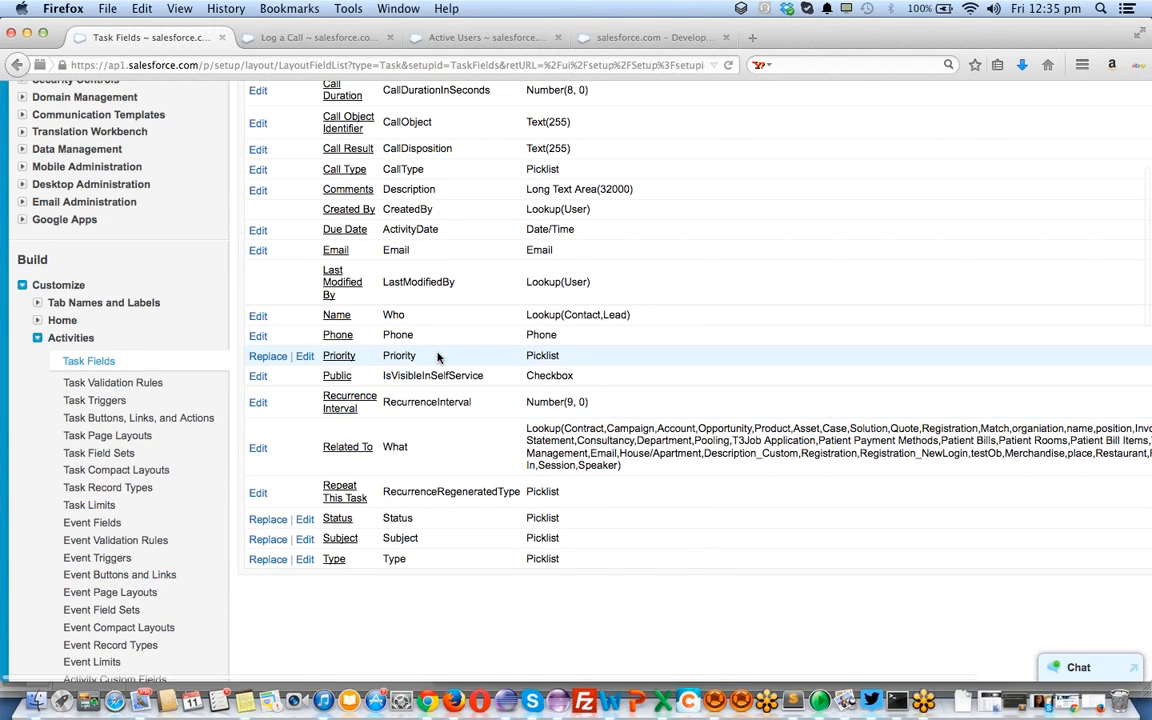
pyautogui.scroll(2, 437, 357)
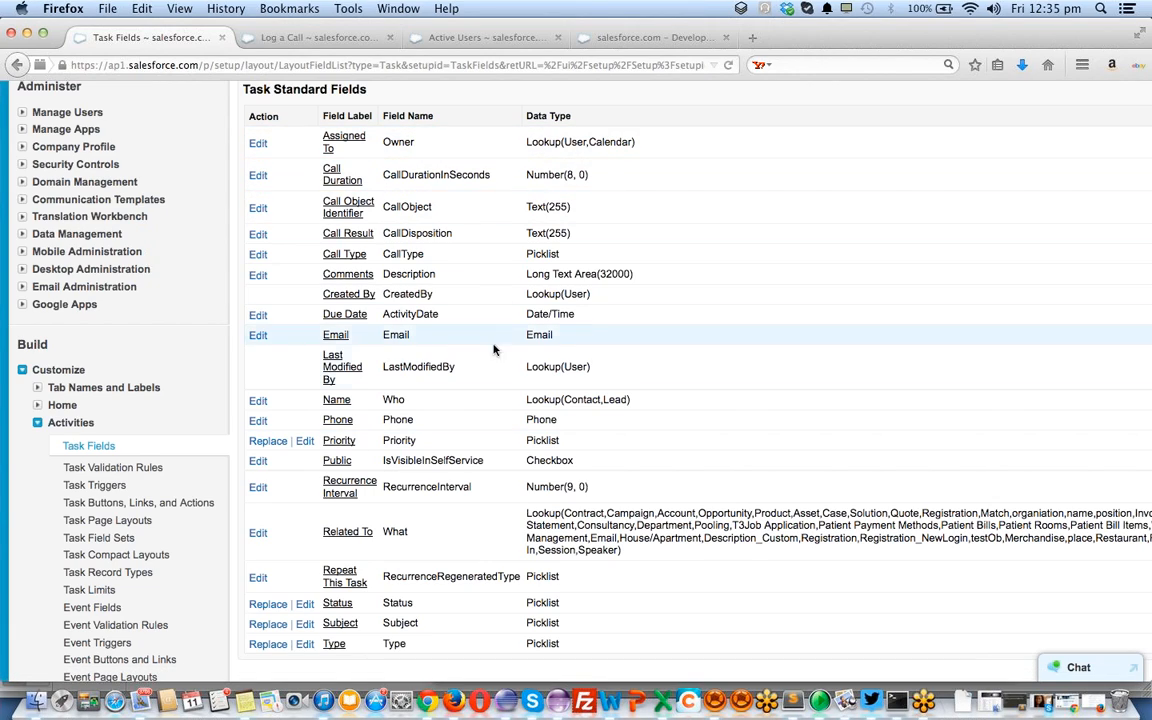
pyautogui.click(327, 37)
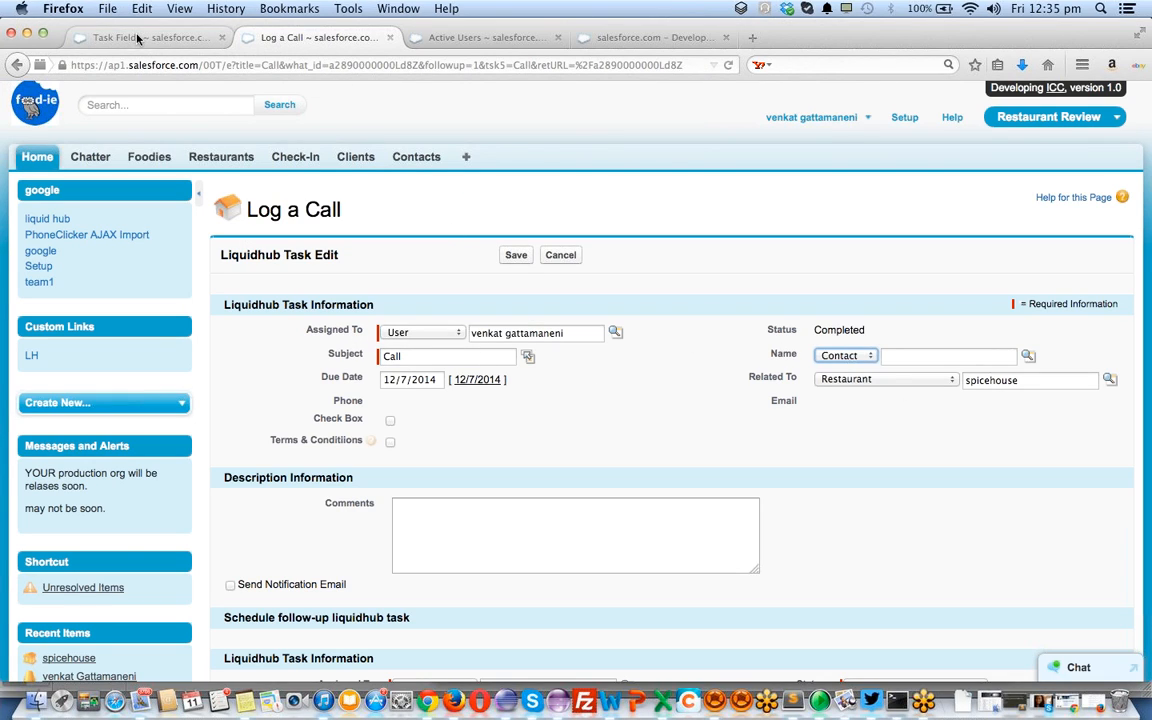
pyautogui.click(172, 38)
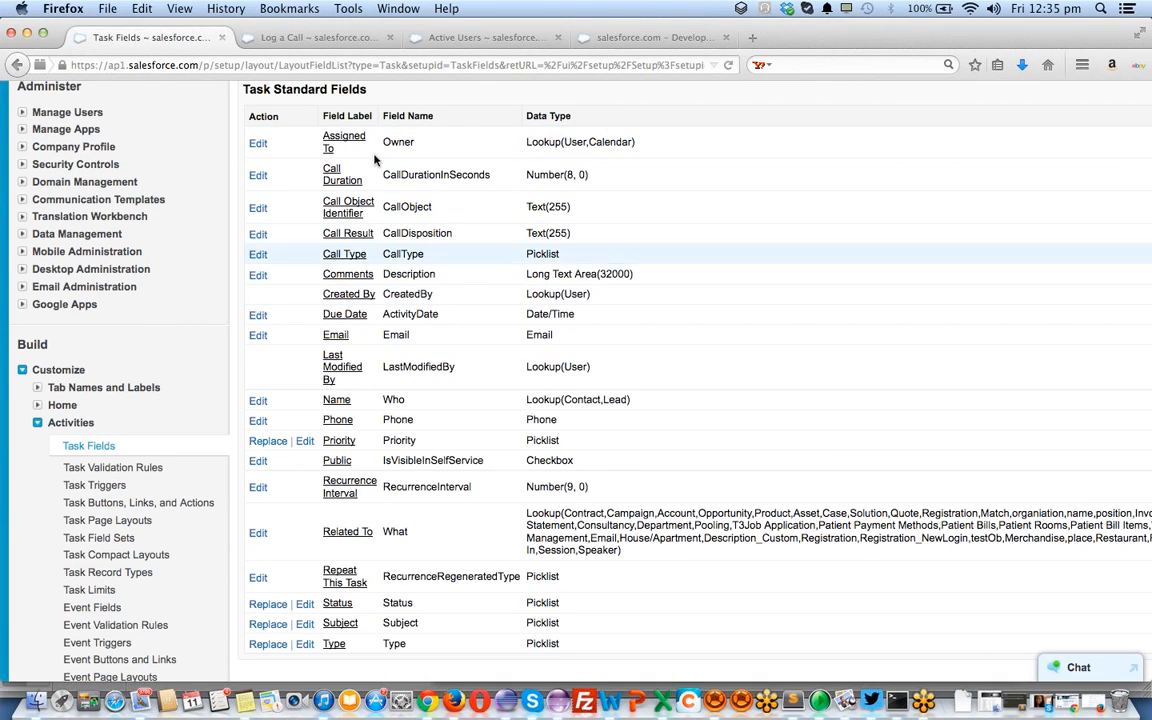
pyautogui.click(320, 38)
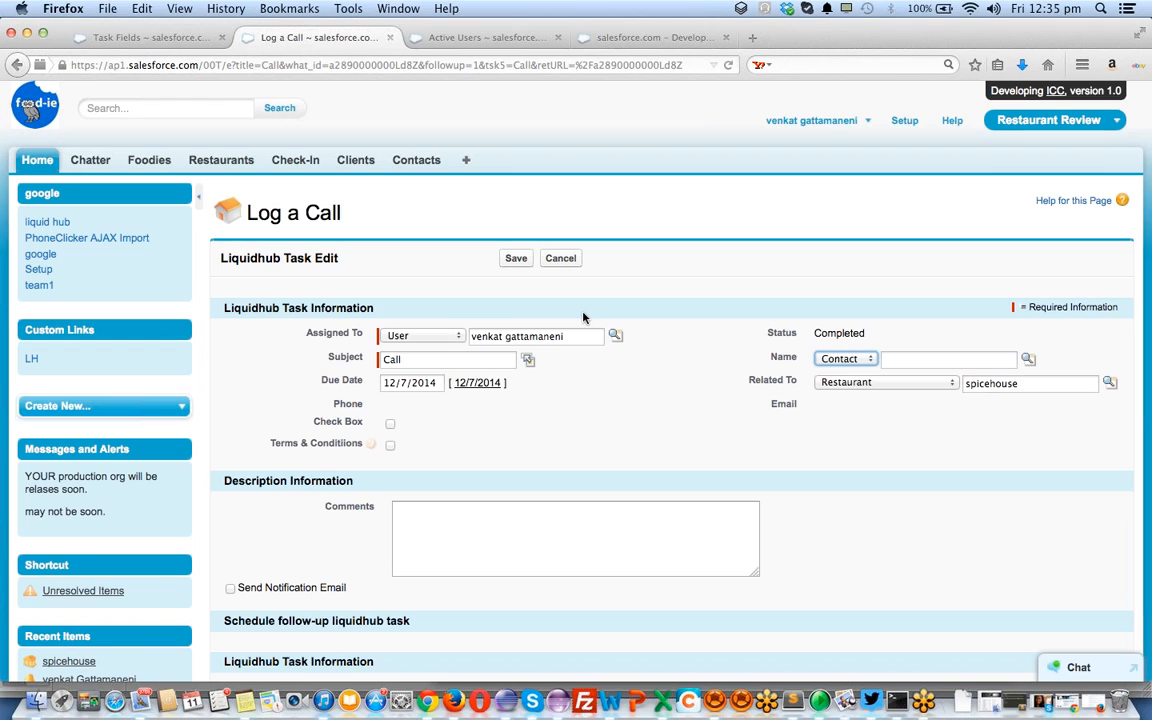
pyautogui.press('super+Left')
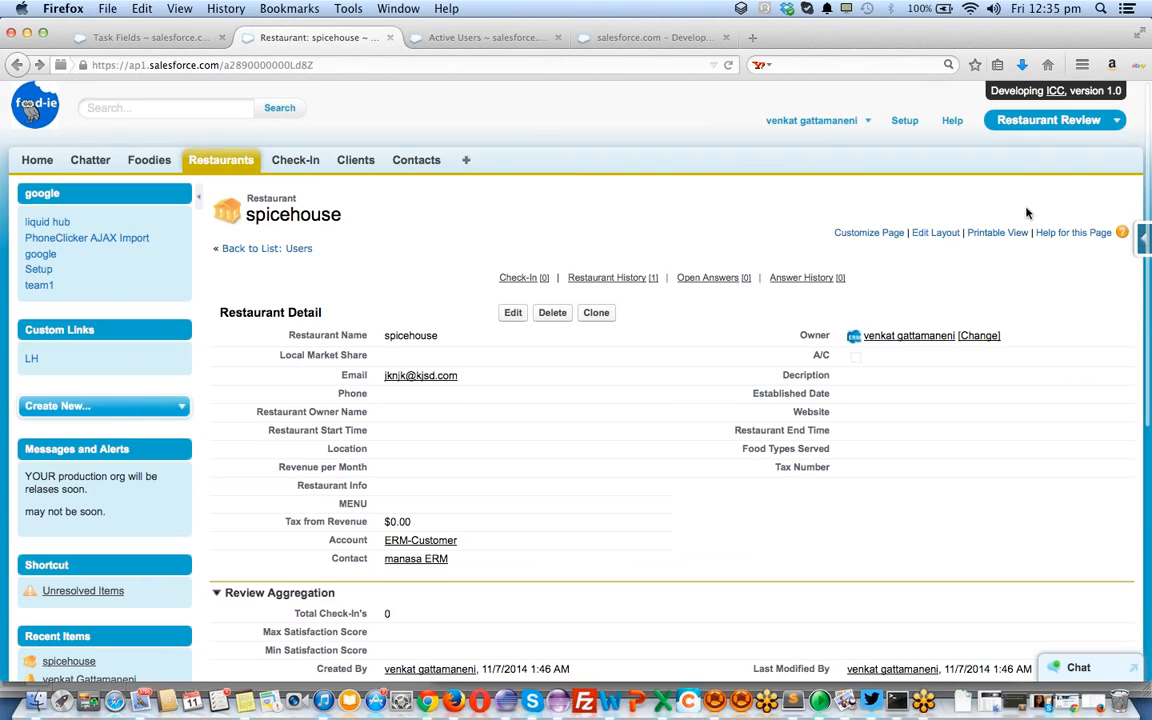
# Via the Force.com menu's View Object, open the Restaurant custom object in edit mode
pyautogui.moveTo(1137, 240)
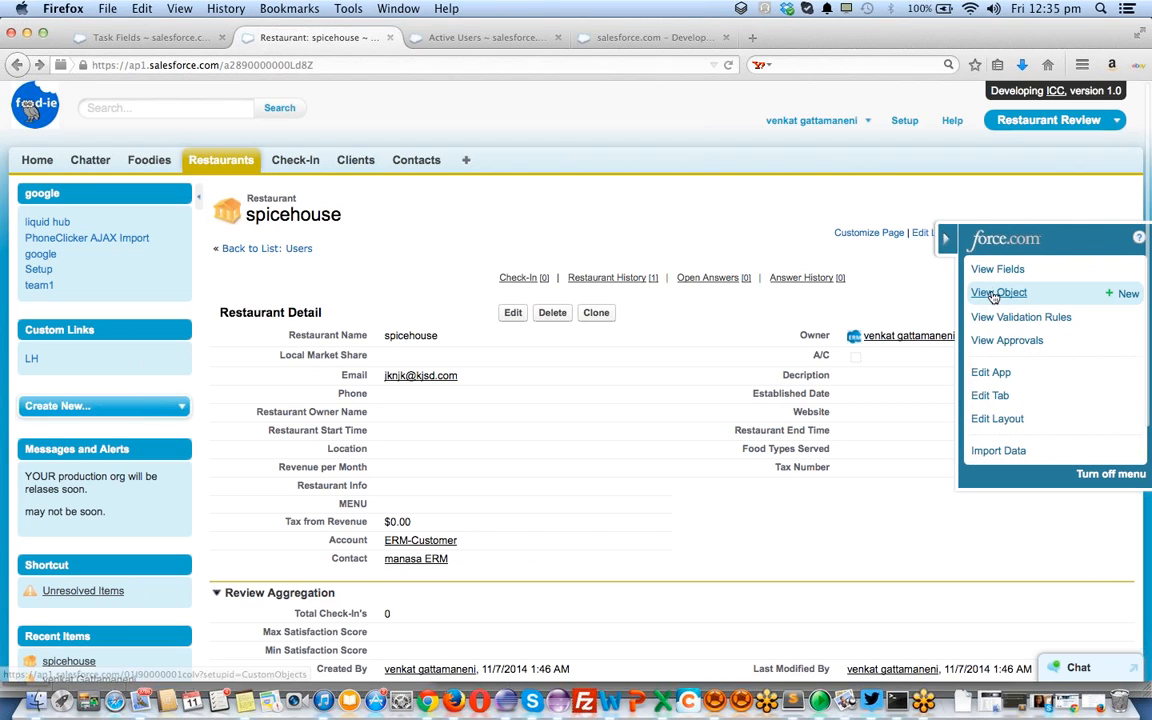
pyautogui.click(992, 294)
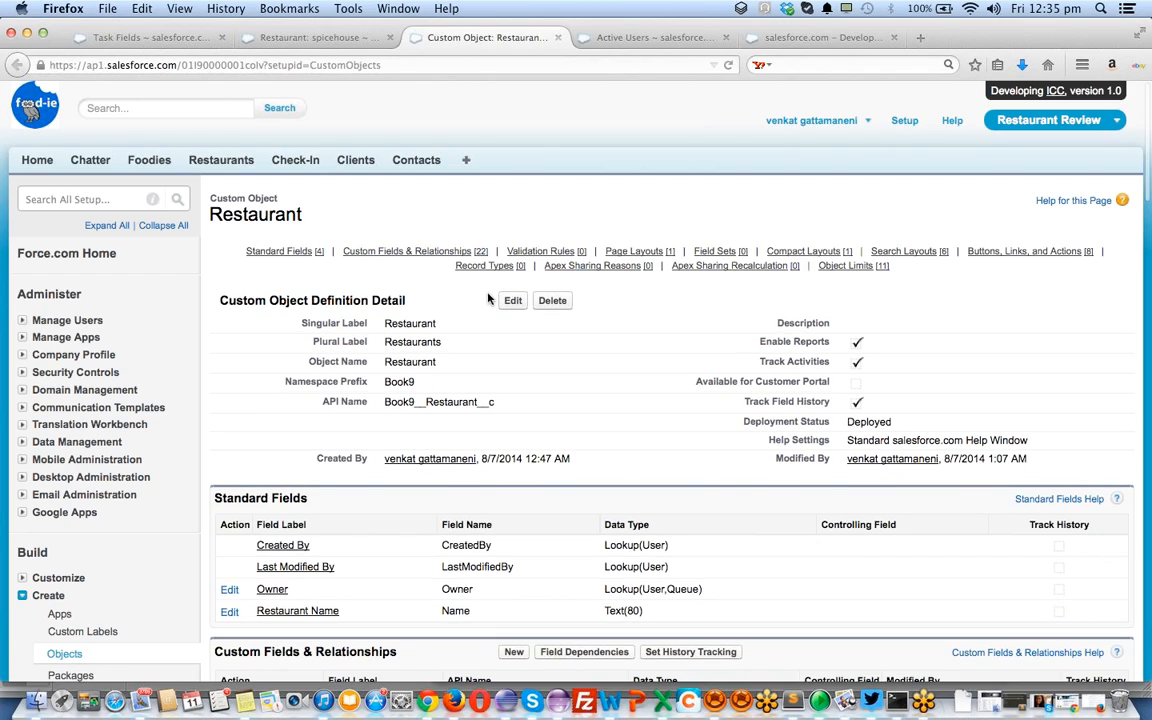
pyautogui.click(512, 302)
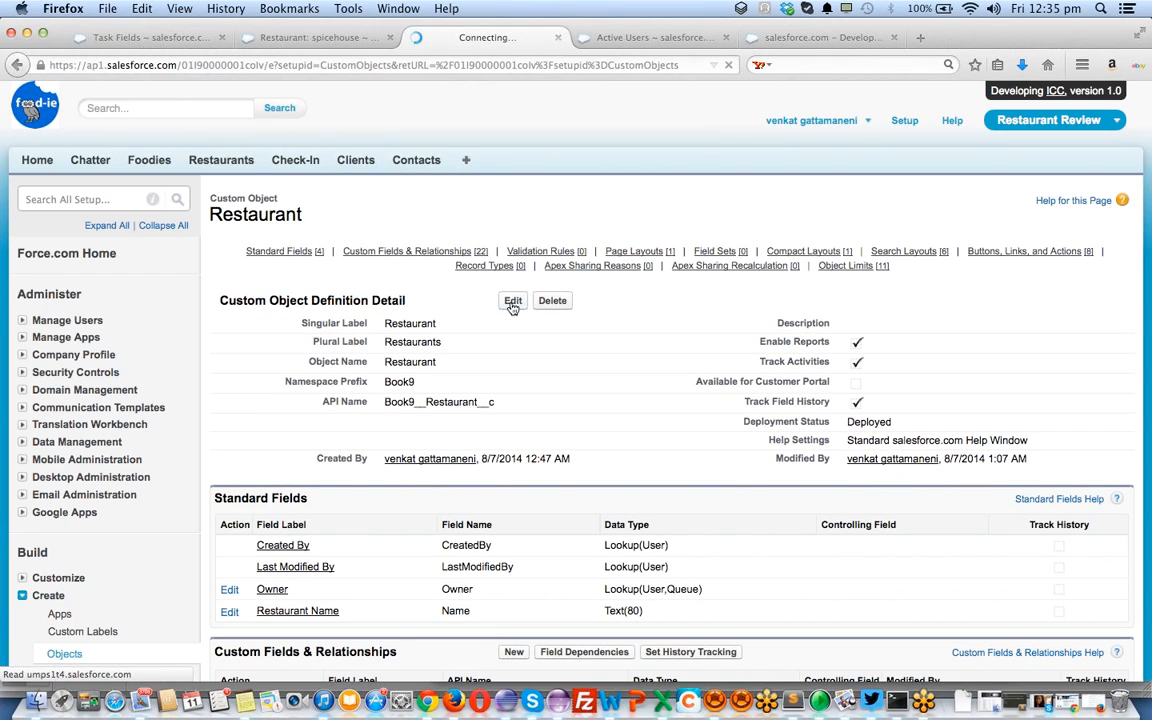
pyautogui.scroll(-6, 477, 419)
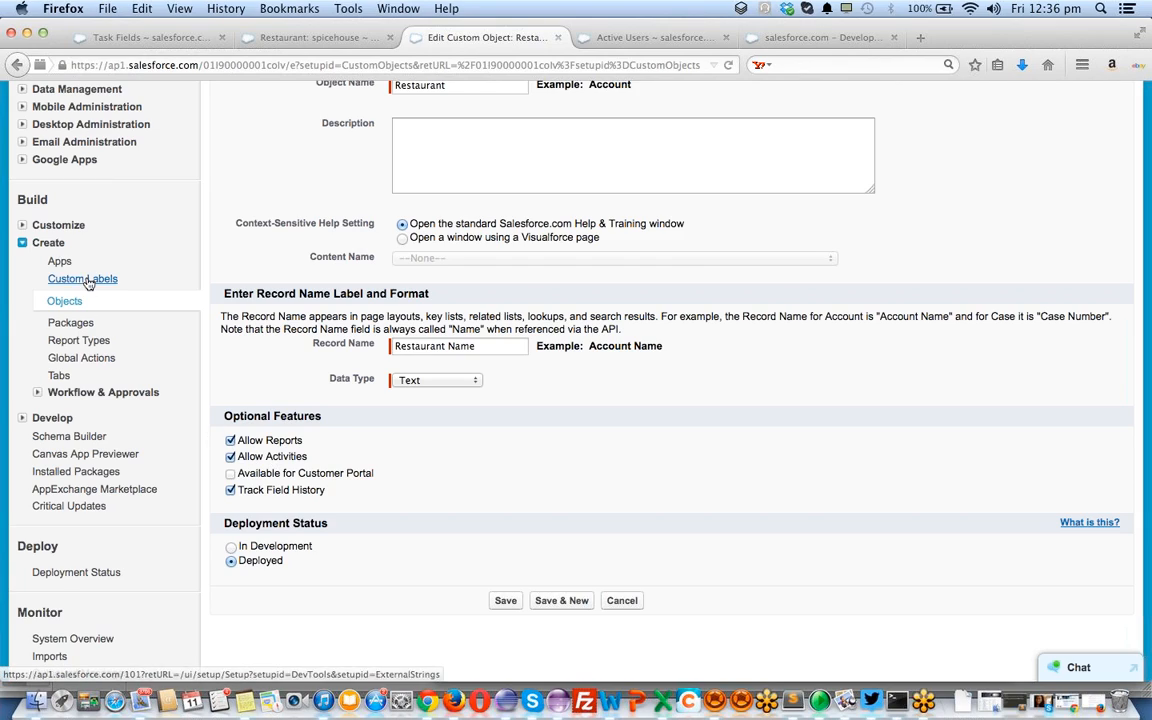
# Expand Build > Customize > Campaigns in the Setup sidebar
pyautogui.click(23, 227)
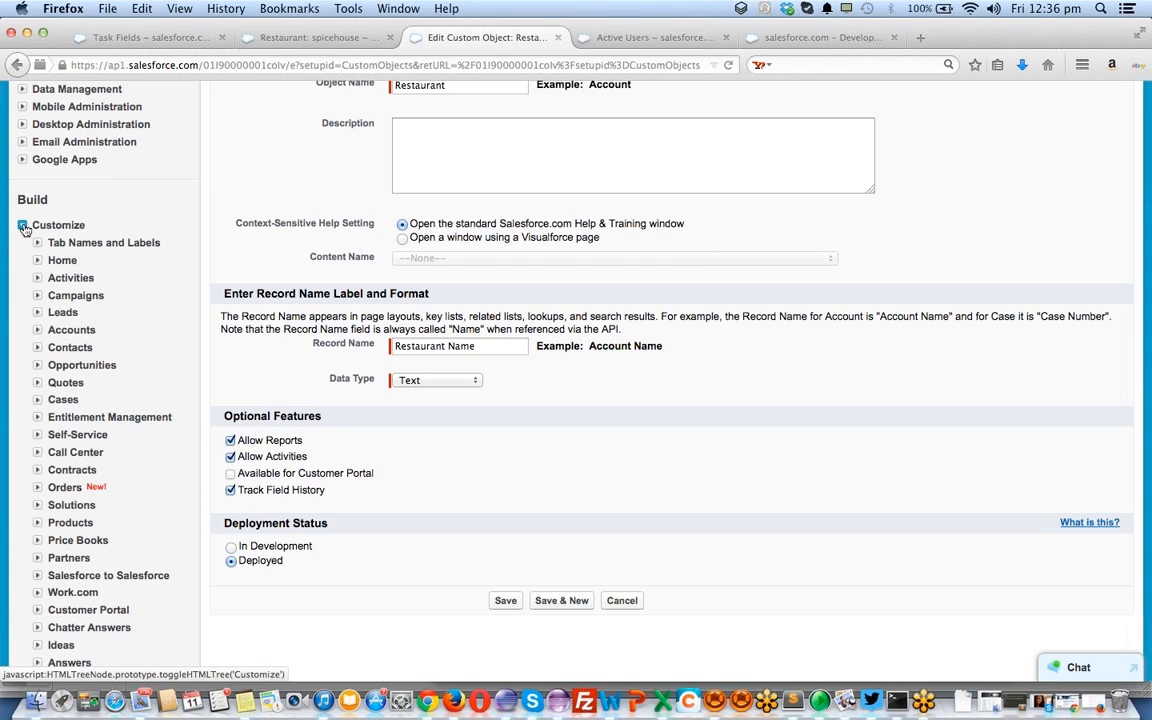
pyautogui.click(38, 296)
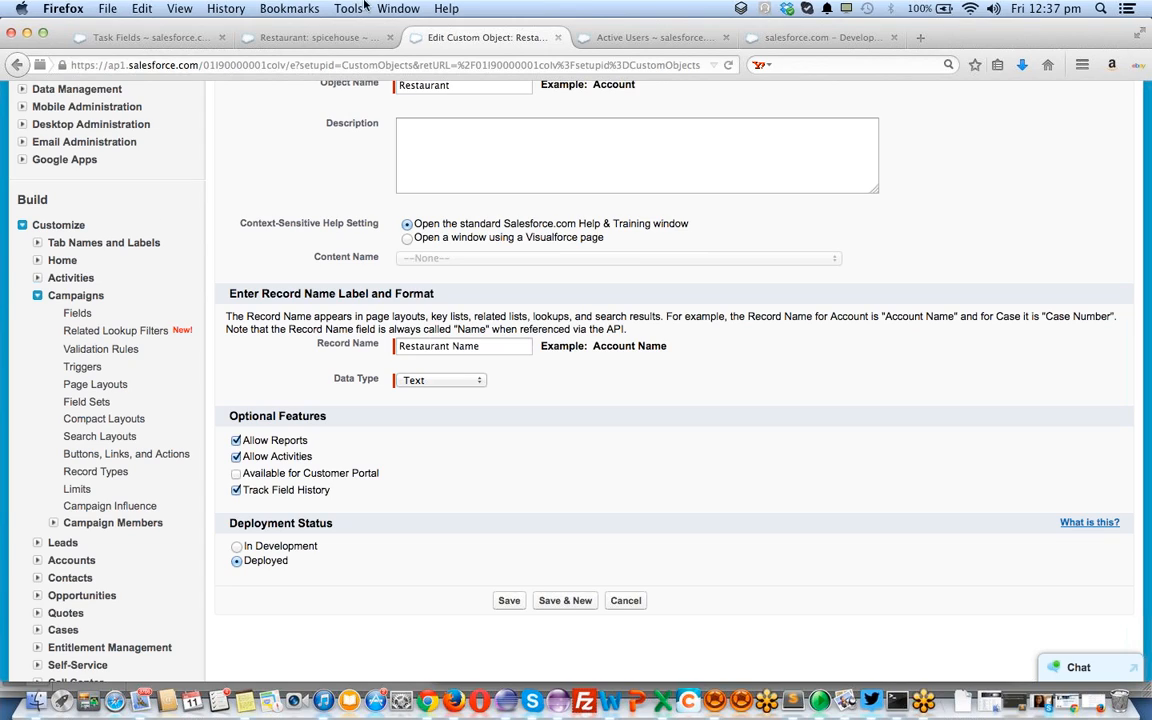
# Load social.com in a new tab, then return to the Salesforce home feed
pyautogui.click(919, 37)
pyautogui.write('social.co')
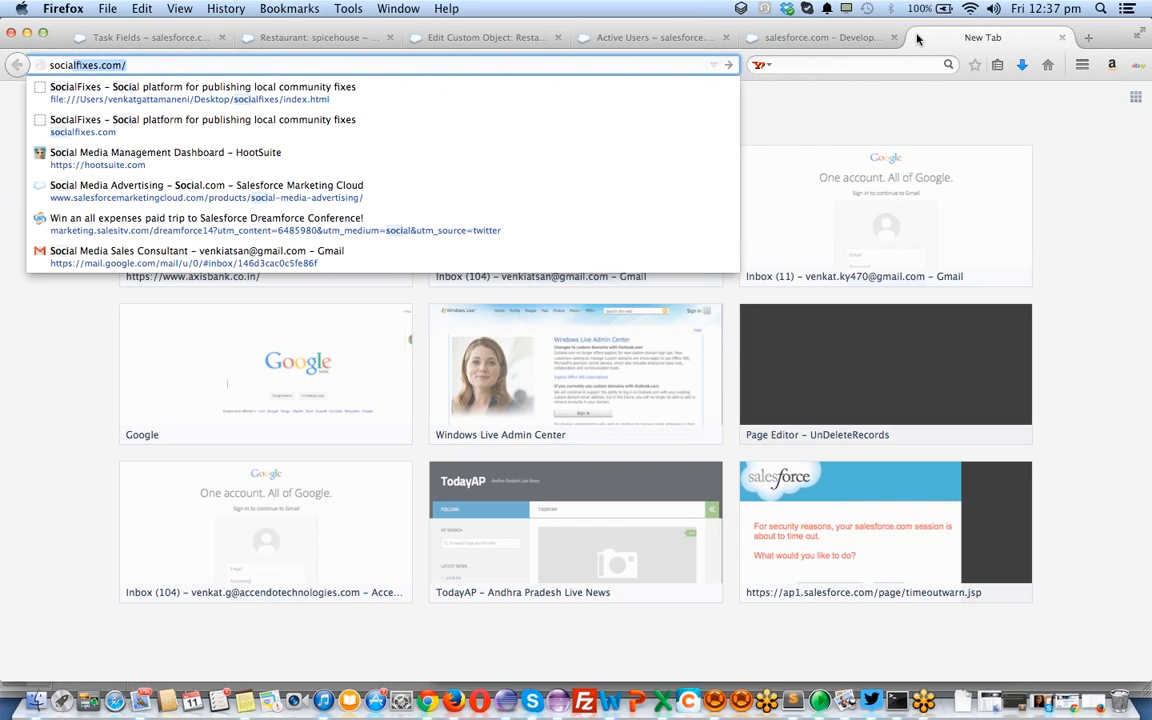
pyautogui.write('m')
pyautogui.press('Return')
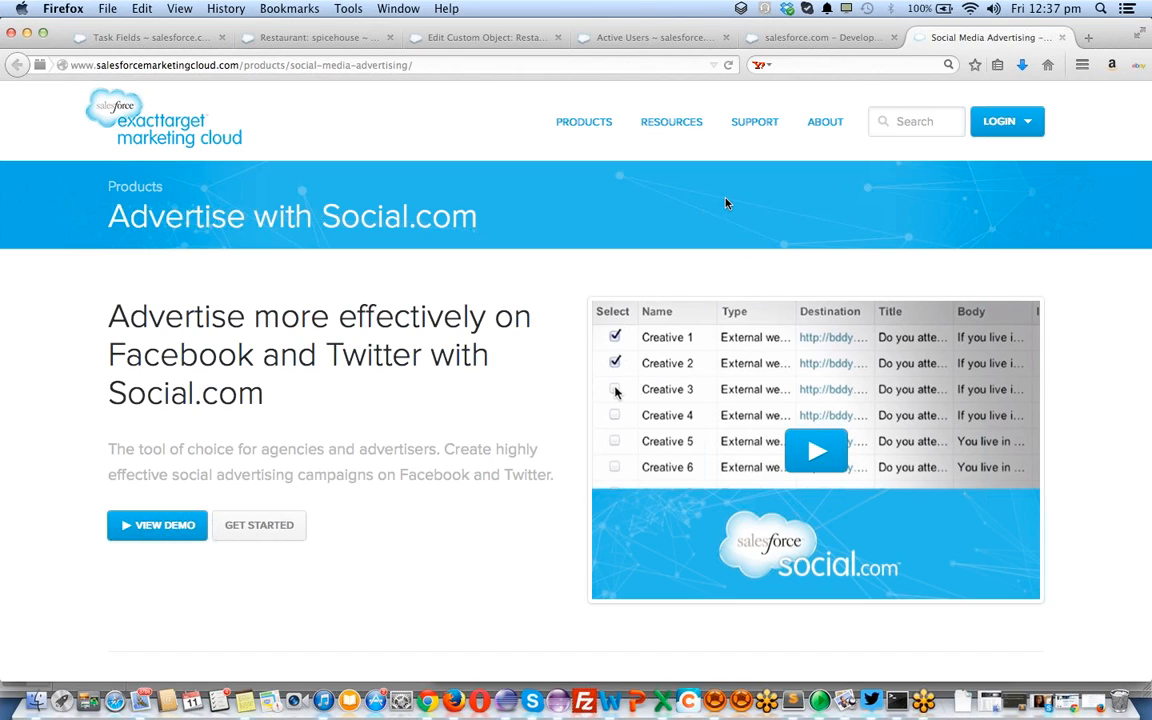
pyautogui.click(840, 54)
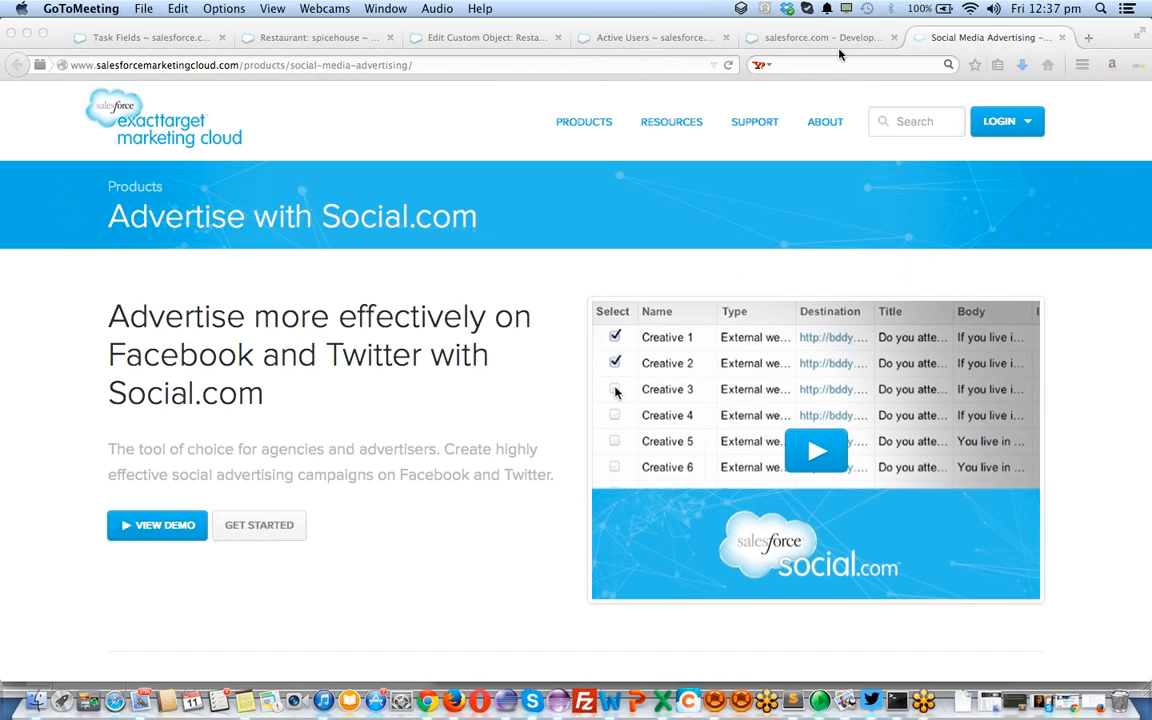
pyautogui.click(752, 40)
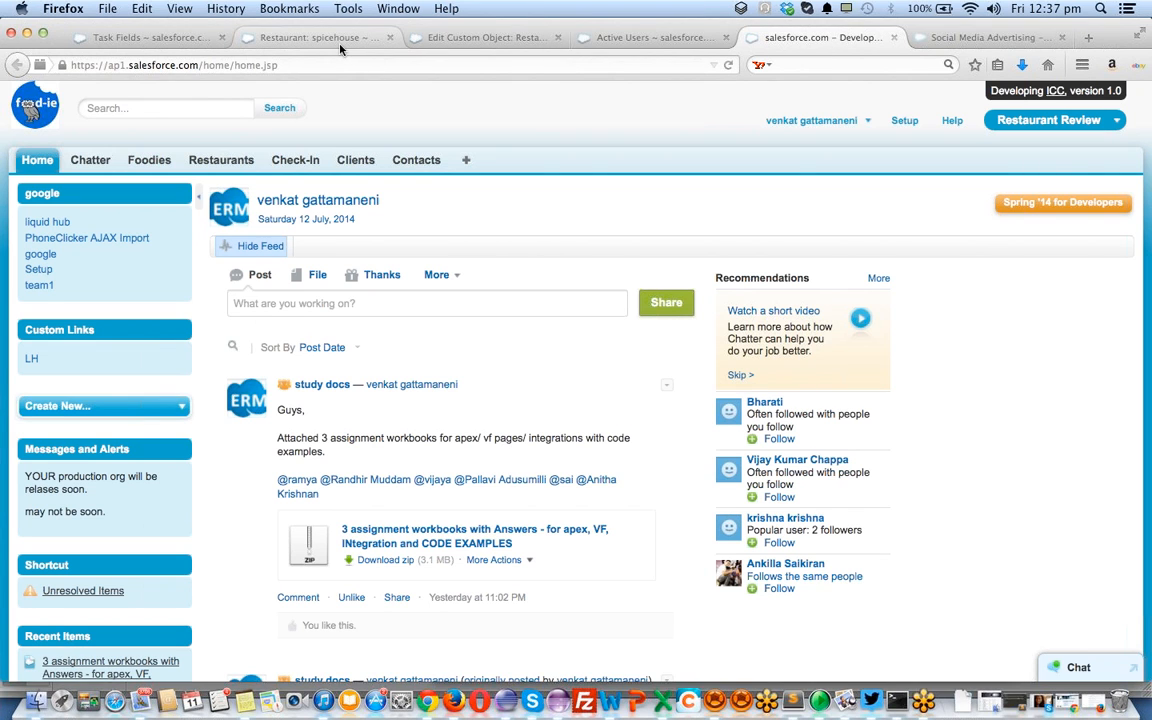
# Search the All Tabs list for 'camp' and open the Campaigns home page
pyautogui.click(338, 40)
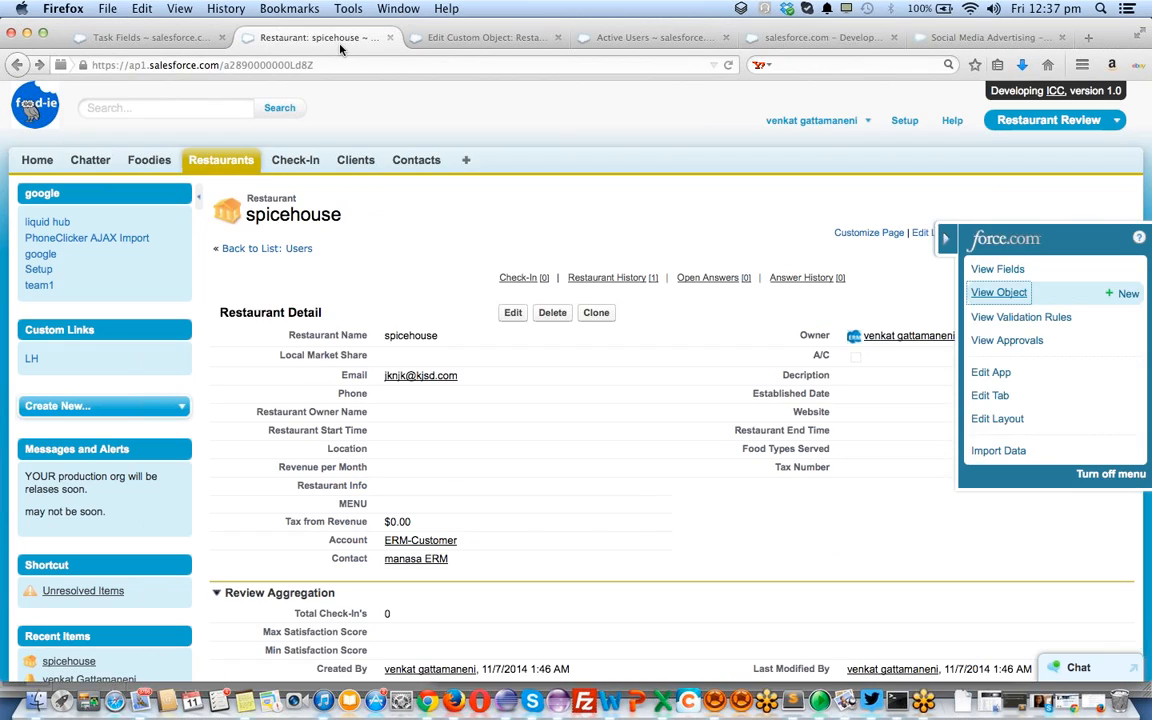
pyautogui.keyDown('super'); pyautogui.click(466, 163); pyautogui.keyUp('super')
pyautogui.click(437, 40)
pyautogui.scroll(-3, 421, 335)
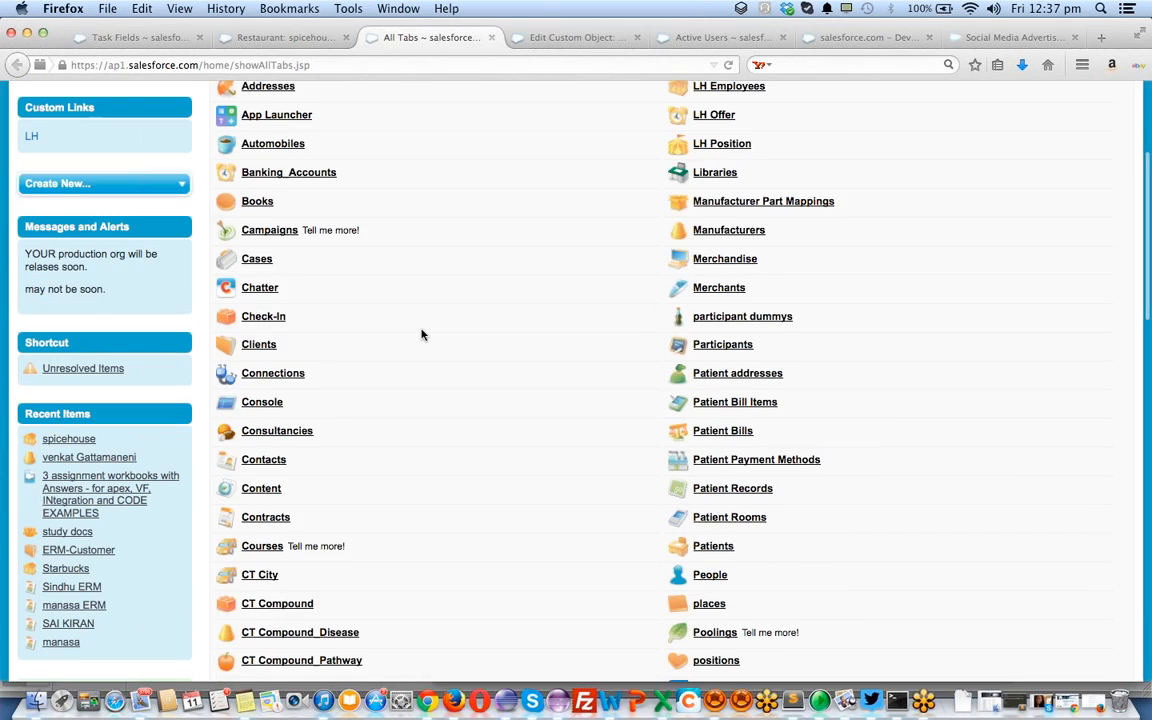
pyautogui.press('super+f')
pyautogui.write('camp')
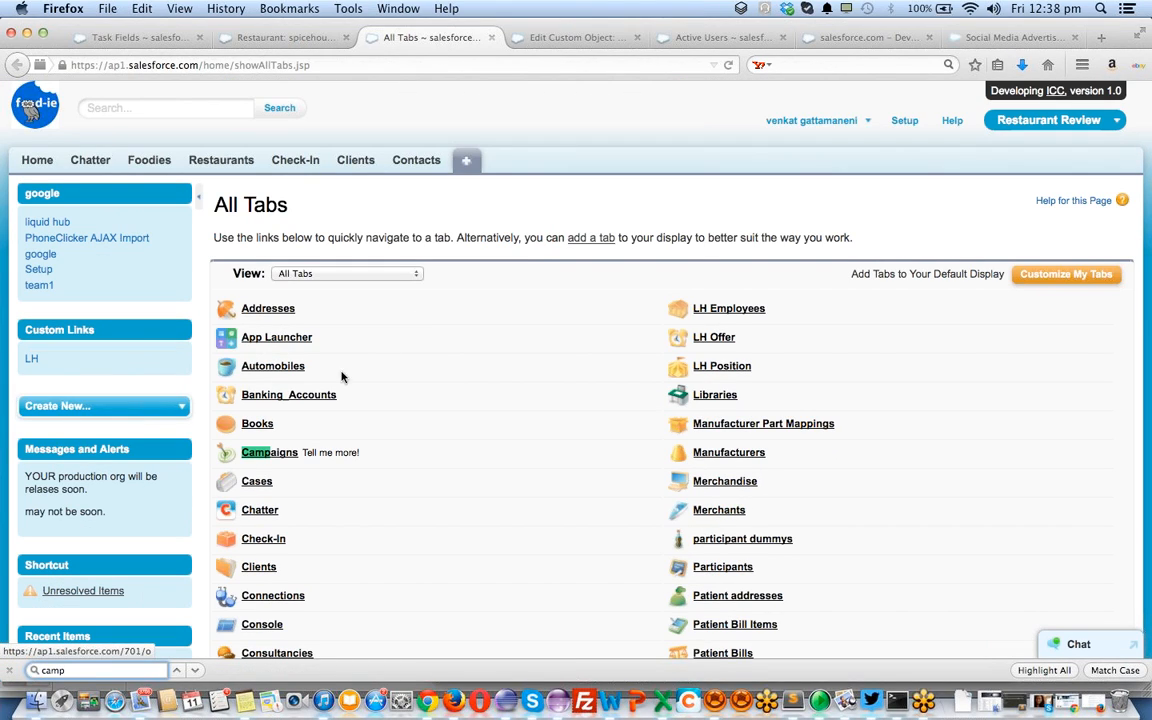
pyautogui.click(278, 455)
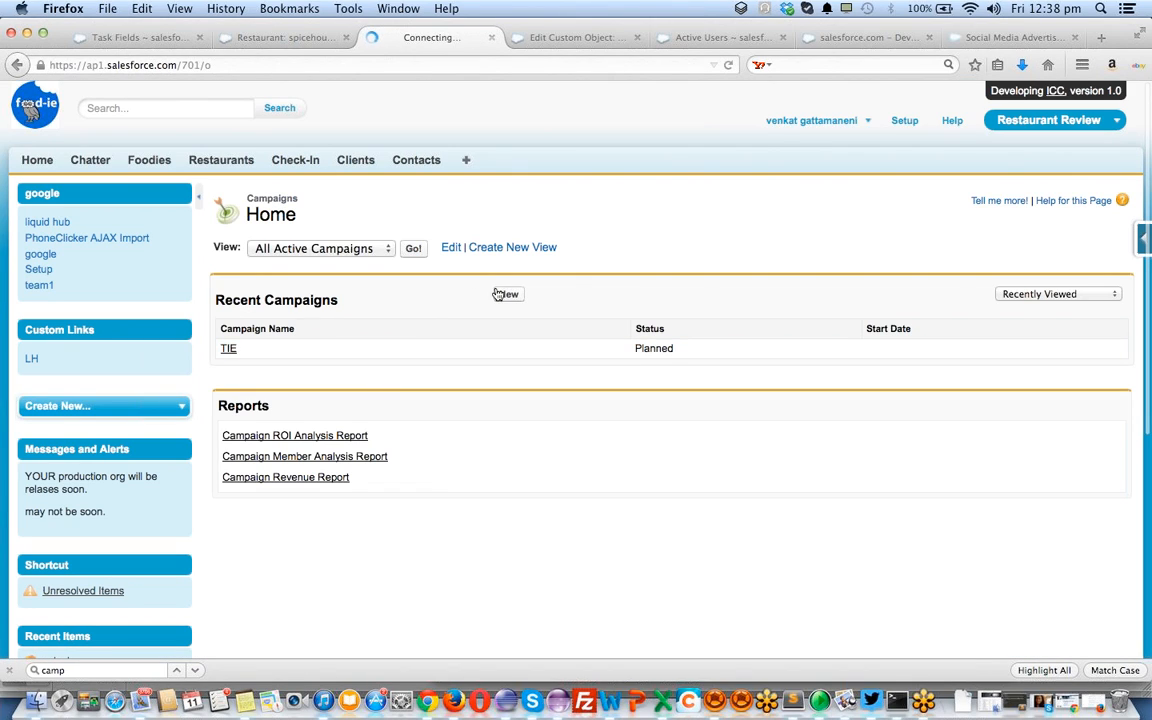
# Start a new campaign, glance at the Social.com page, and return to the Campaign Name field
pyautogui.click(516, 300)
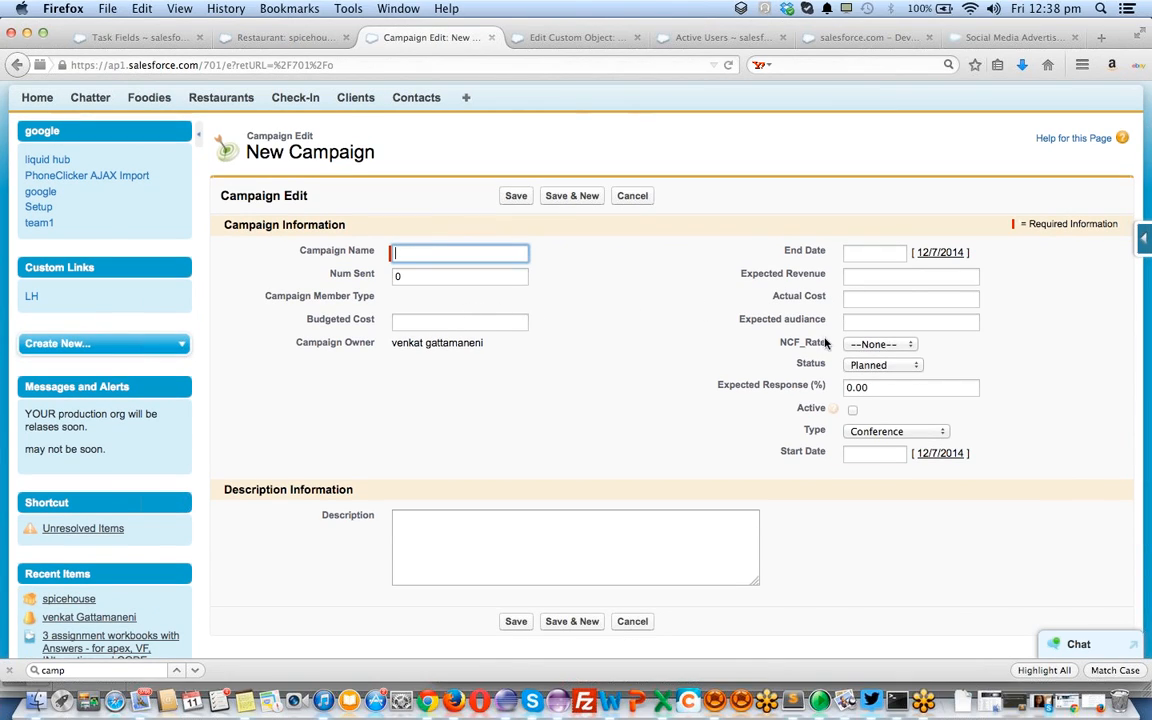
pyautogui.click(879, 325)
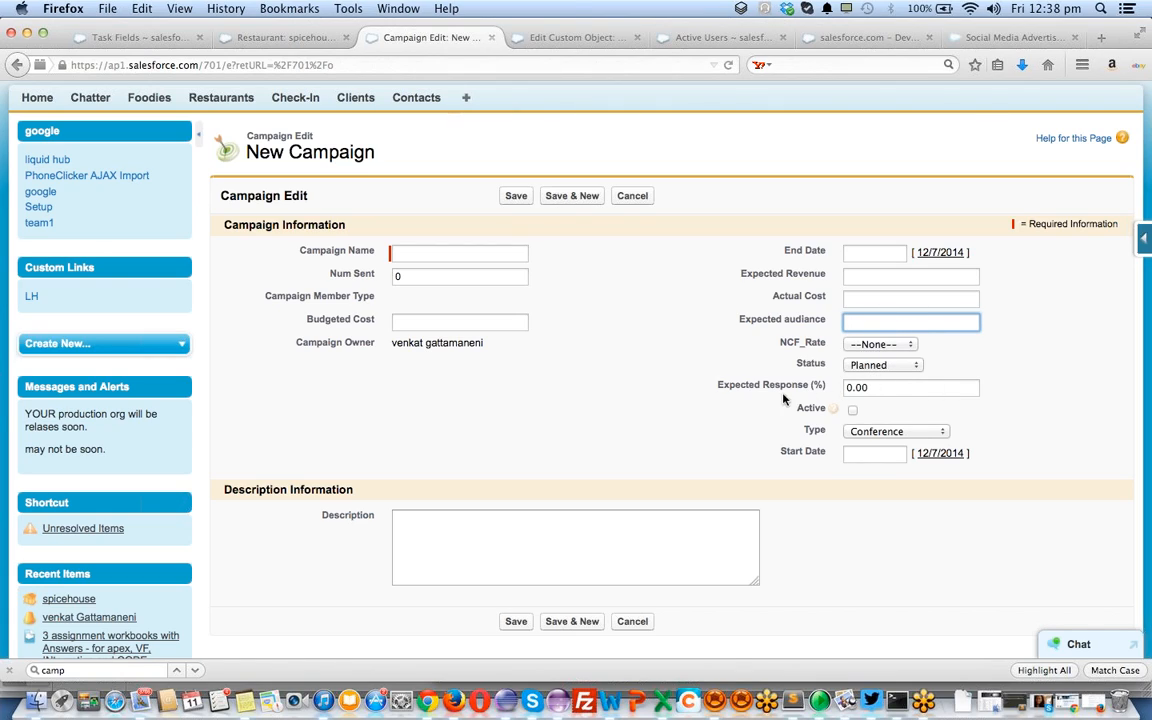
pyautogui.click(878, 389)
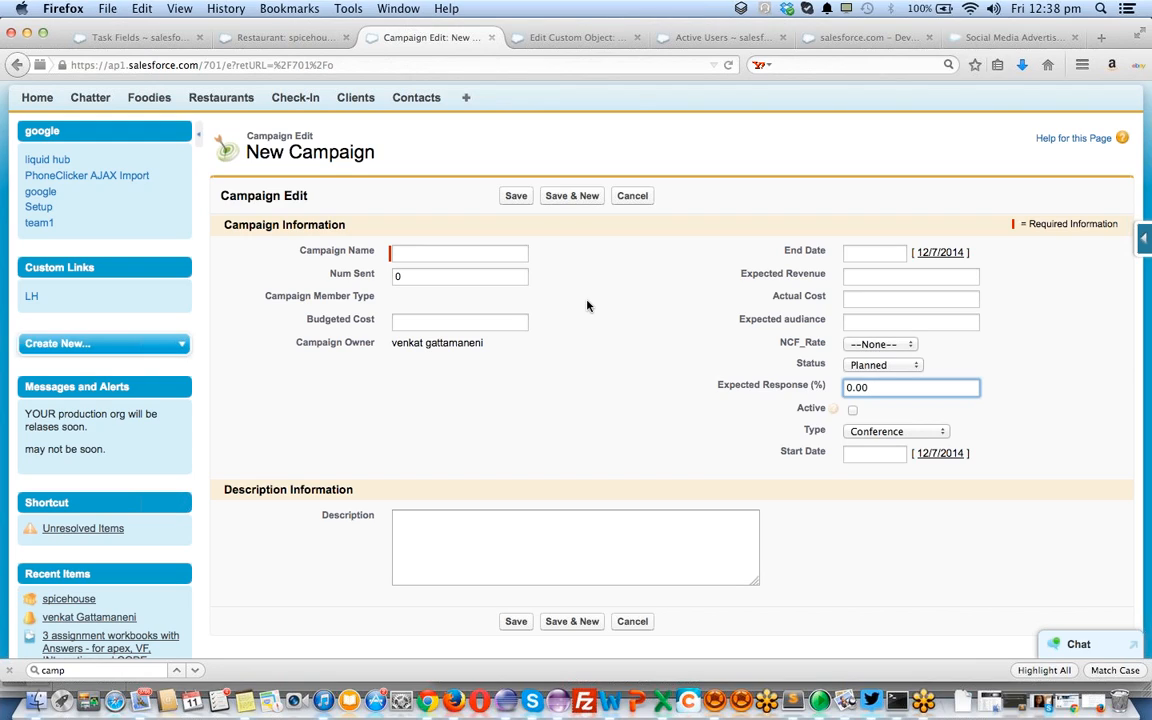
pyautogui.scroll(-2, 380, 403)
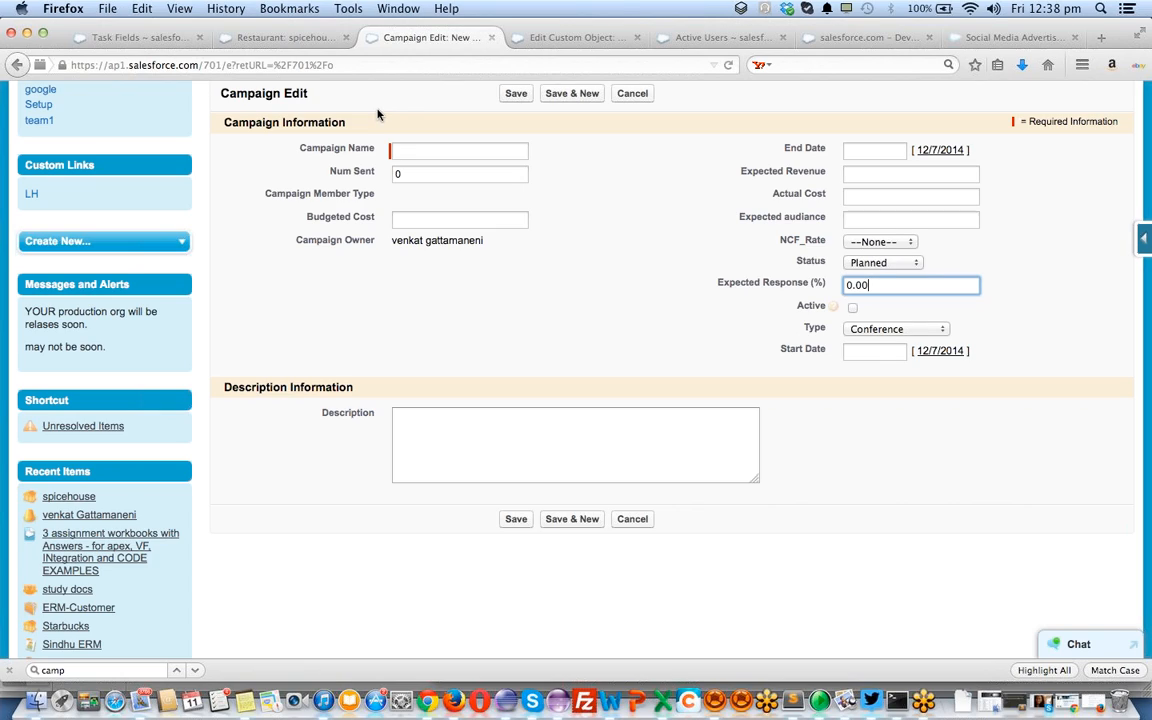
pyautogui.click(983, 40)
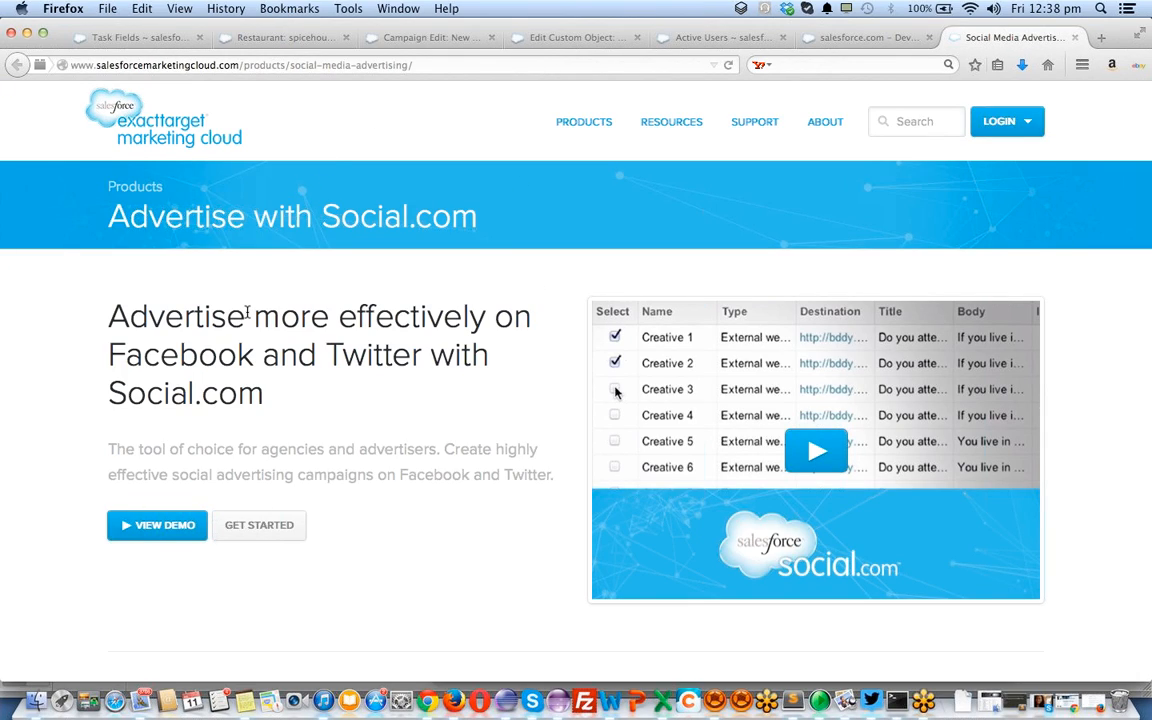
pyautogui.click(414, 40)
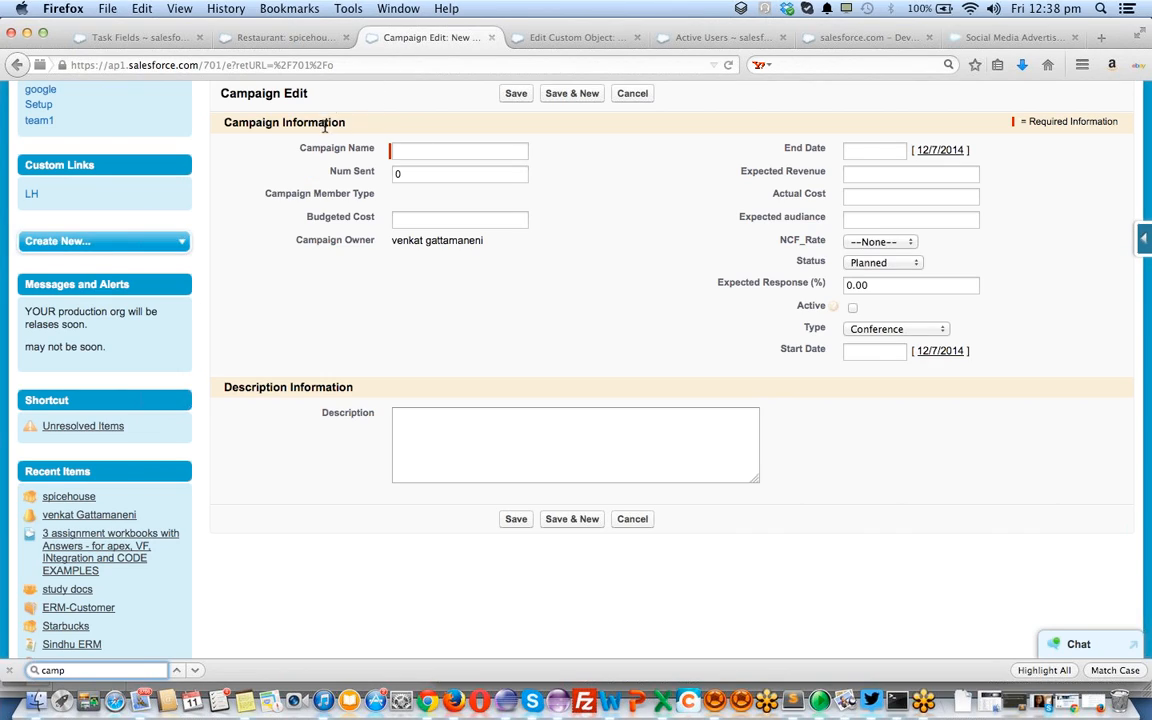
pyautogui.click(465, 148)
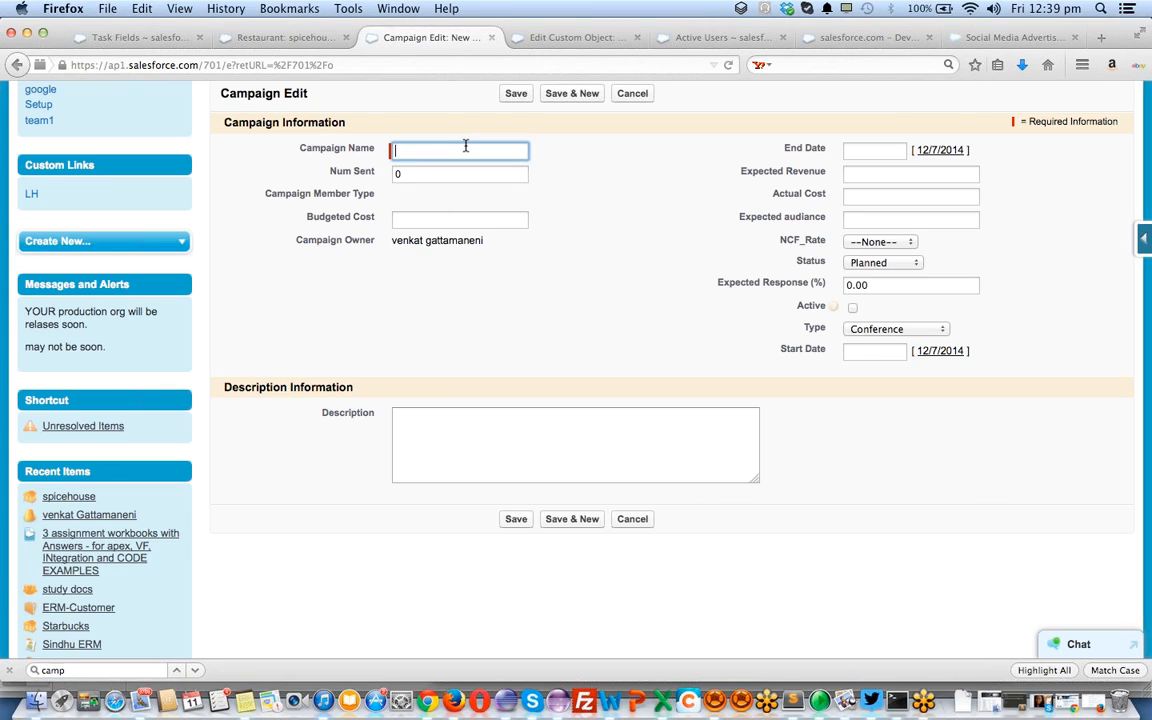
# Name the campaign ERMCLOUDS GOOGLE ADWORDS with expected revenue 5000, actual cost 6000, audience 100000
pyautogui.write('ERMCLOUD')
pyautogui.write('S')
pyautogui.write(' GOOGL')
pyautogui.write('E ADW')
pyautogui.write('ORDS')
pyautogui.click(853, 176)
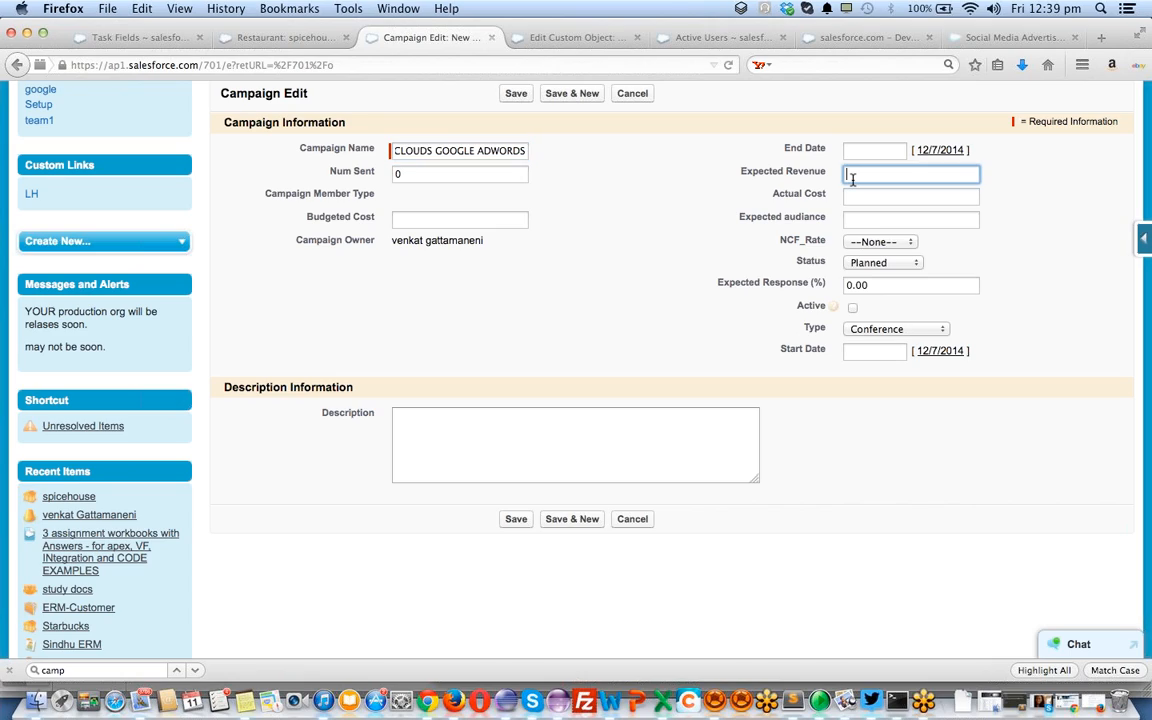
pyautogui.write('5000')
pyautogui.press('Tab')
pyautogui.write('4000')
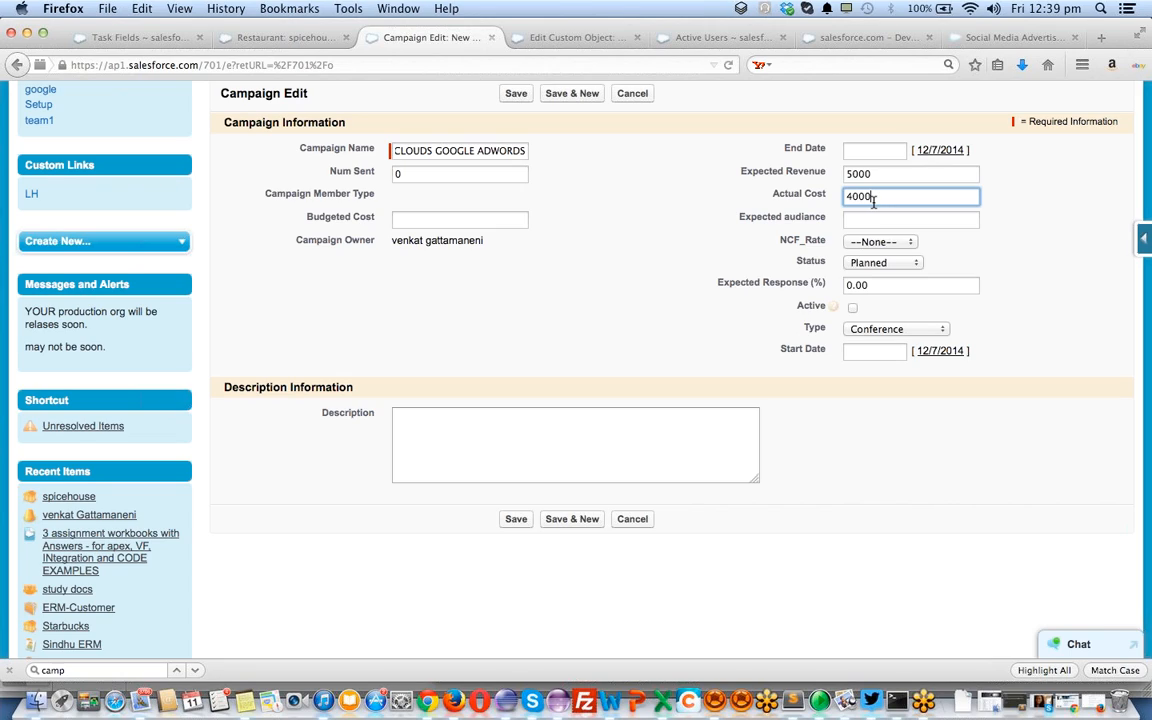
pyautogui.doubleClick(873, 200)
pyautogui.write('6000')
pyautogui.press('Tab')
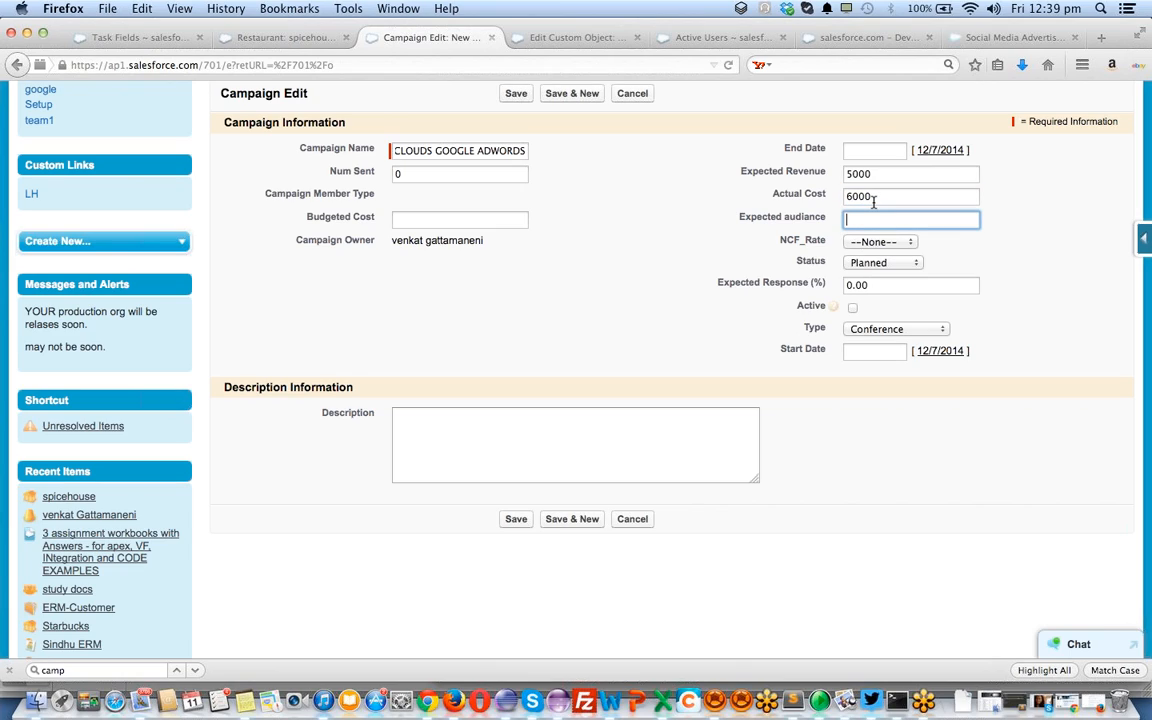
pyautogui.write('100000')
# Set NCF_Rate to First, mark it Active, choose type Advertisement, and enter budgeted cost 10000
pyautogui.press('Tab')
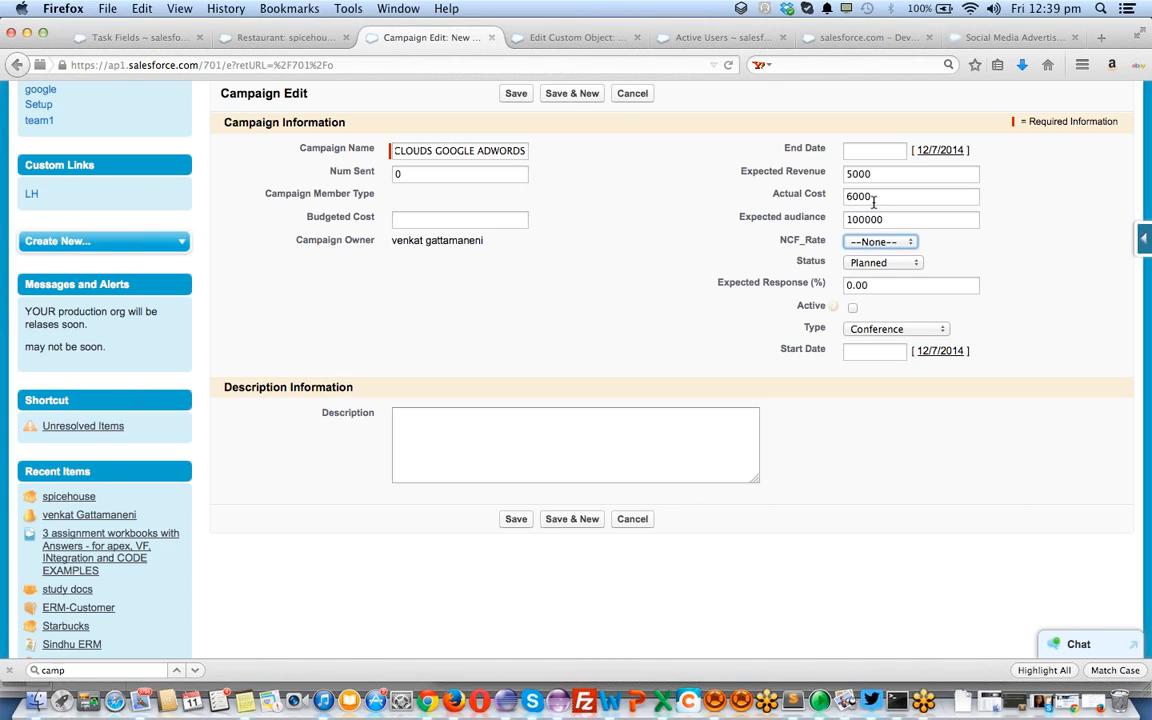
pyautogui.press('Down')
pyautogui.press('Down')
pyautogui.press('Up')
pyautogui.click(873, 241)
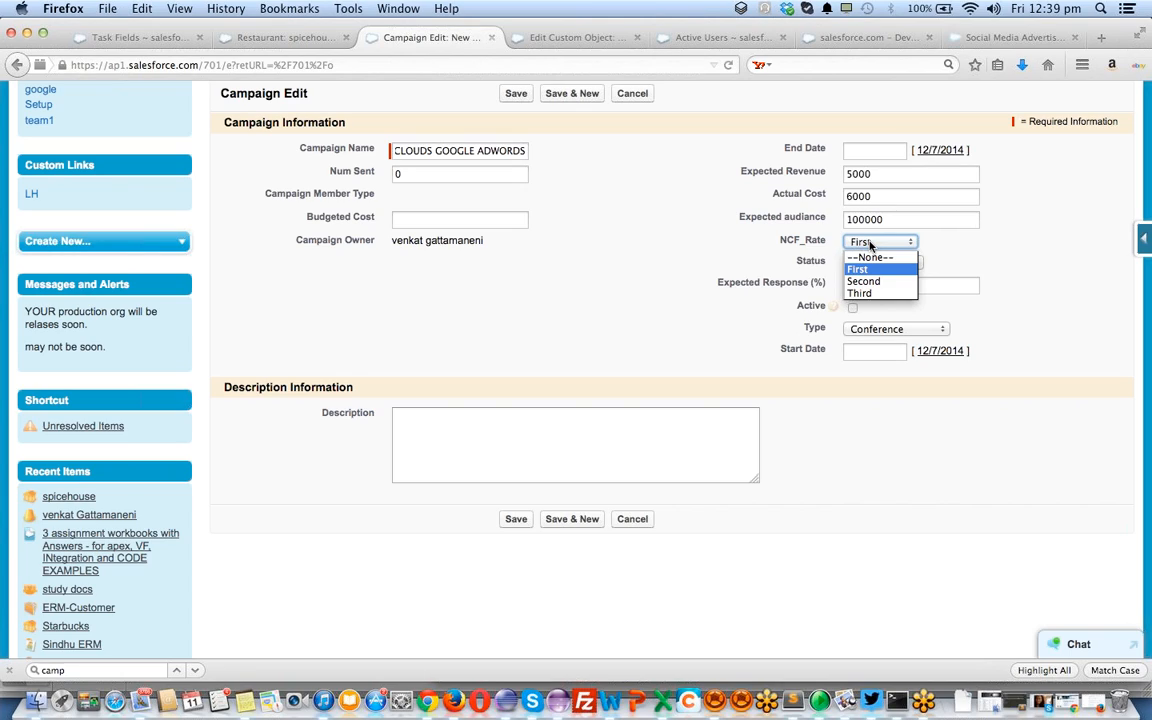
pyautogui.click(870, 244)
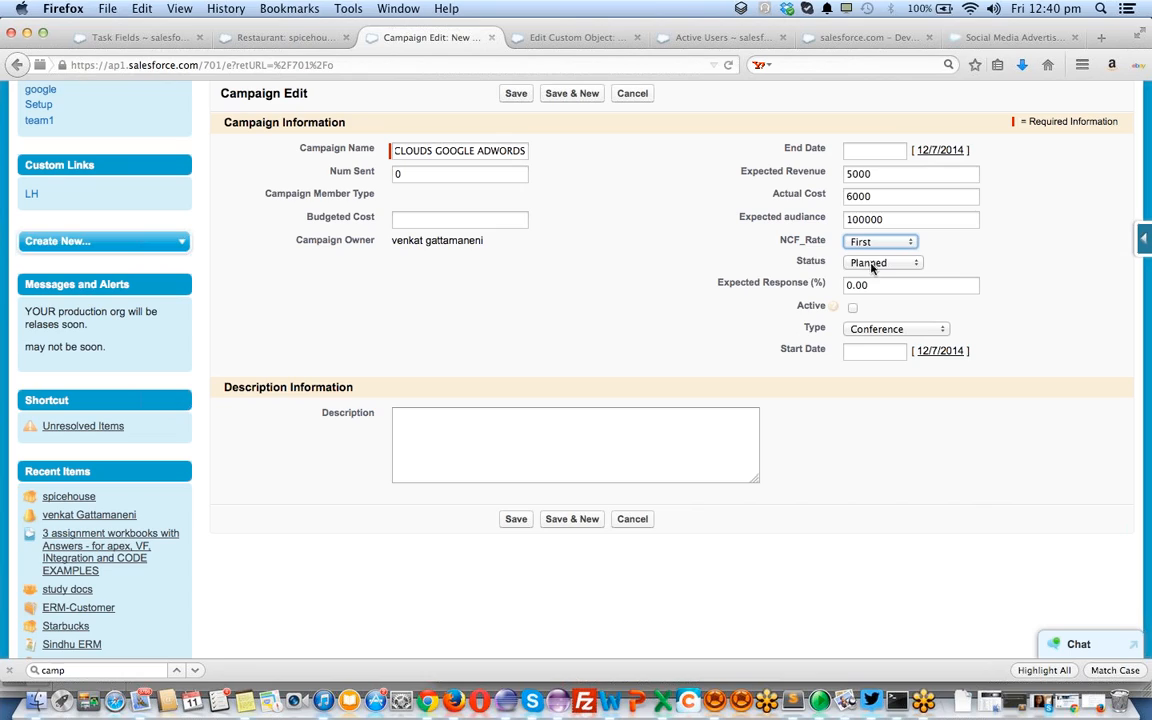
pyautogui.click(877, 284)
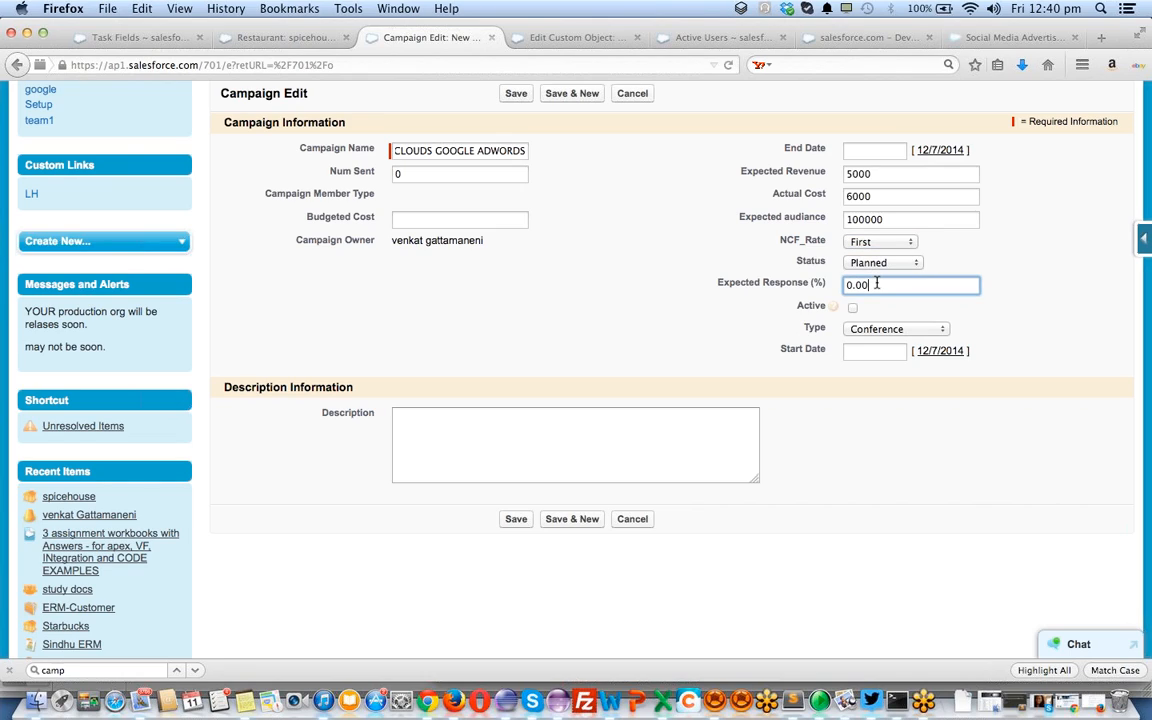
pyautogui.click(852, 308)
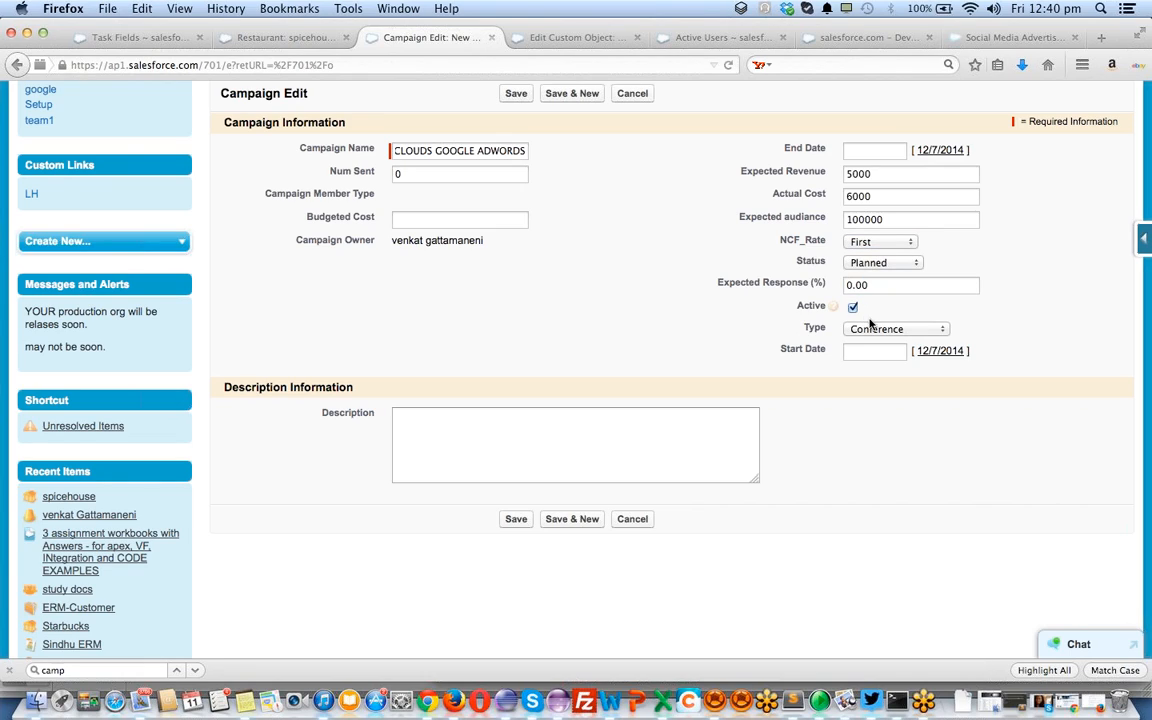
pyautogui.click(869, 329)
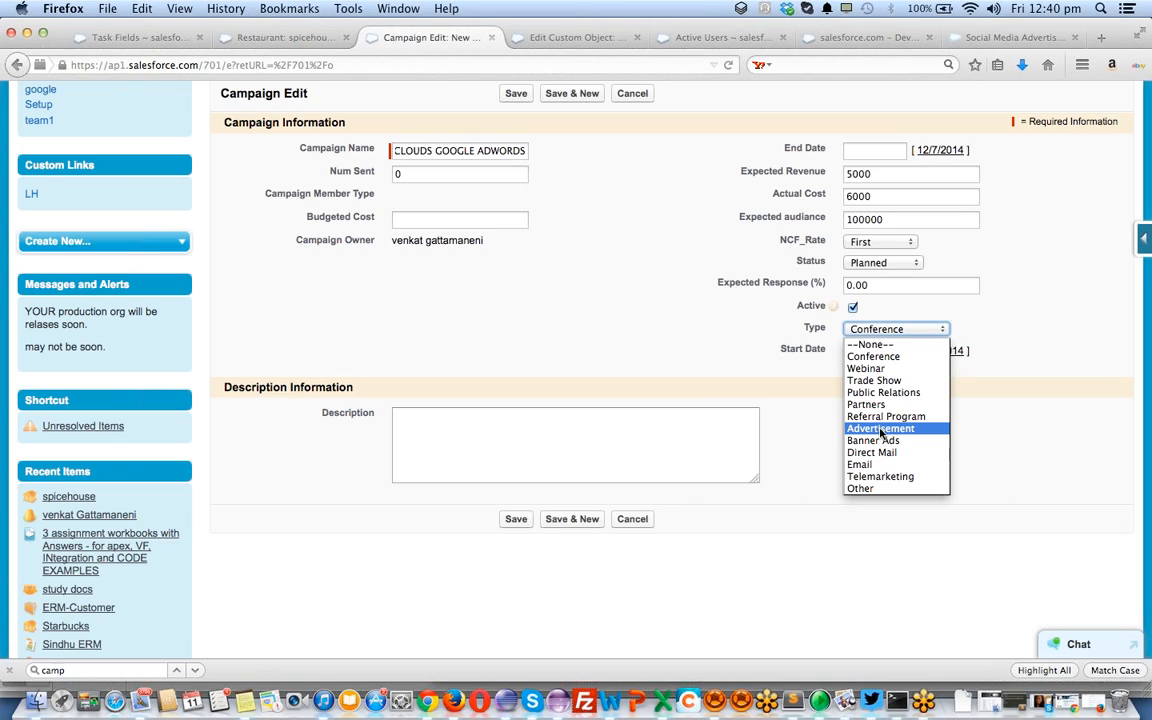
pyautogui.click(880, 429)
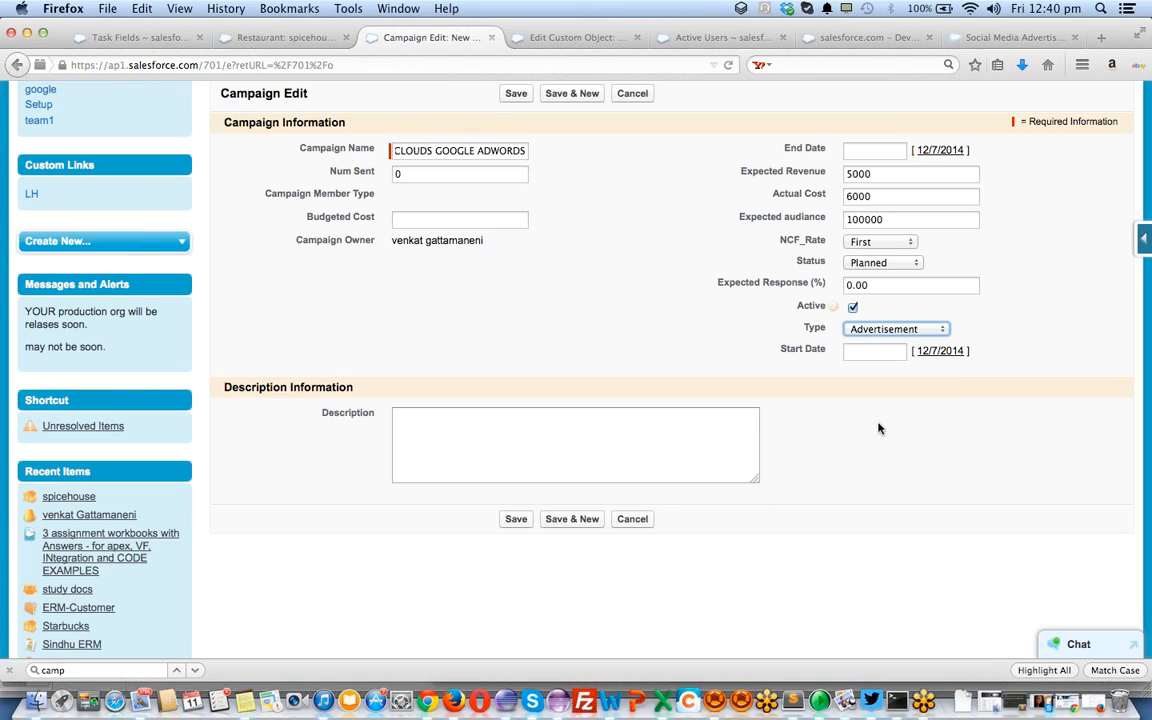
pyautogui.click(439, 223)
pyautogui.write('10000')
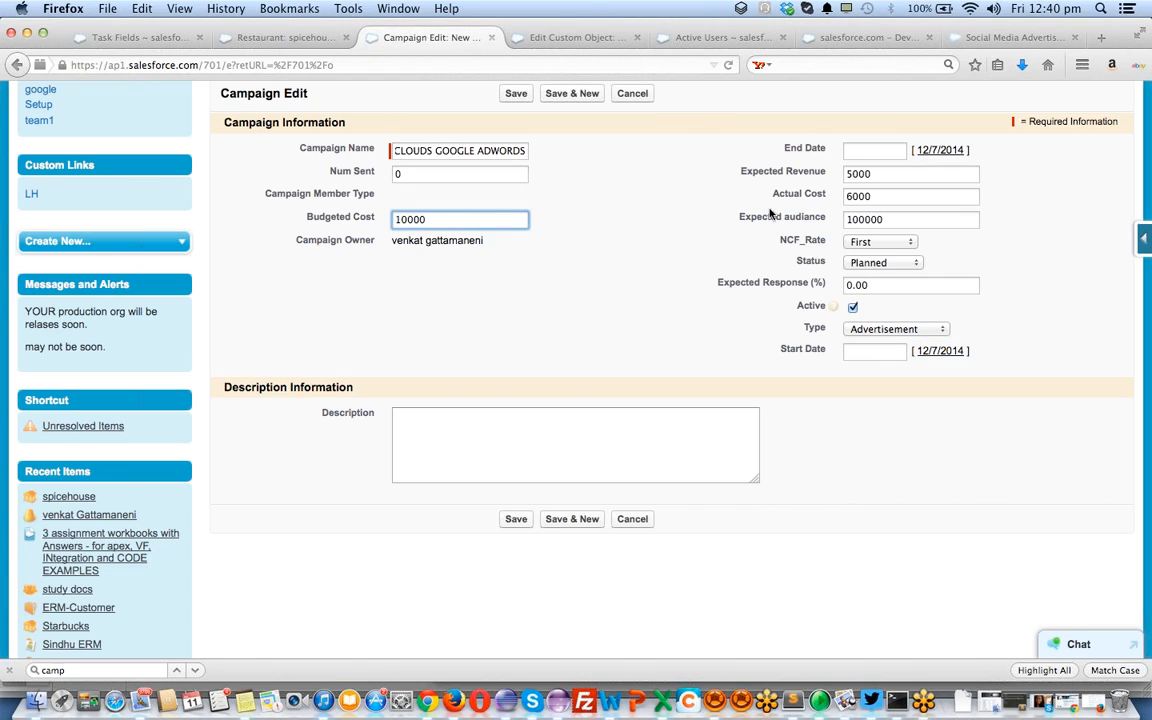
pyautogui.click(866, 196)
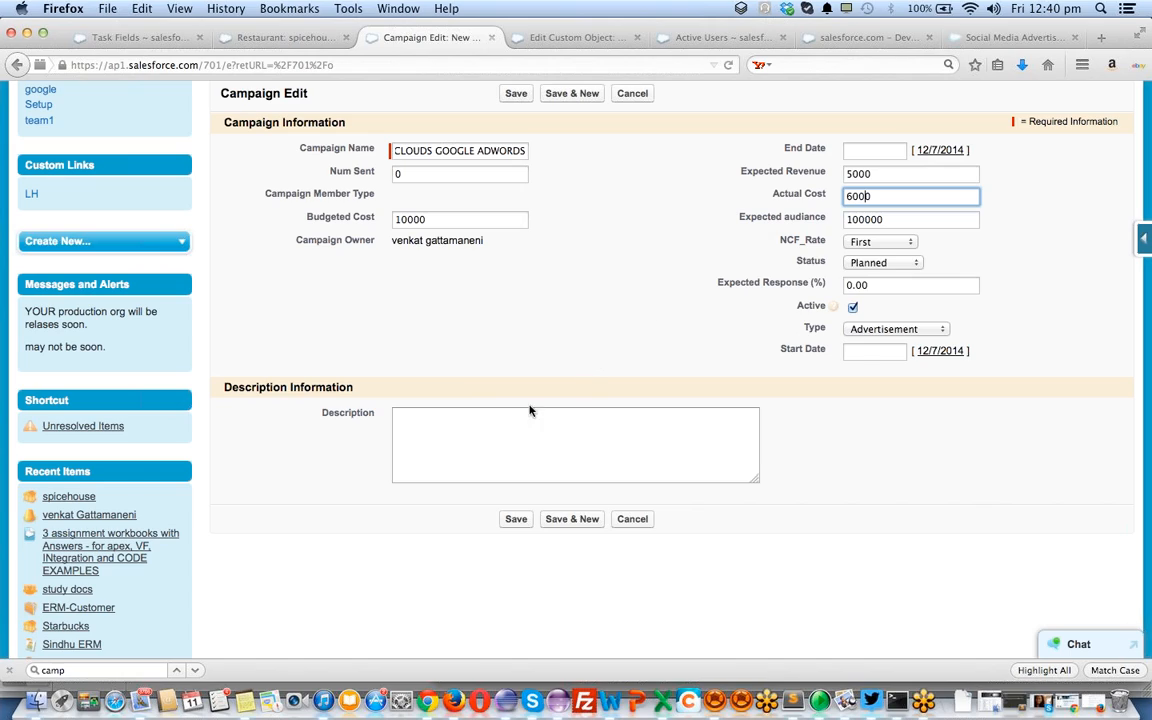
# Save the campaign and review its detail page values
pyautogui.click(516, 519)
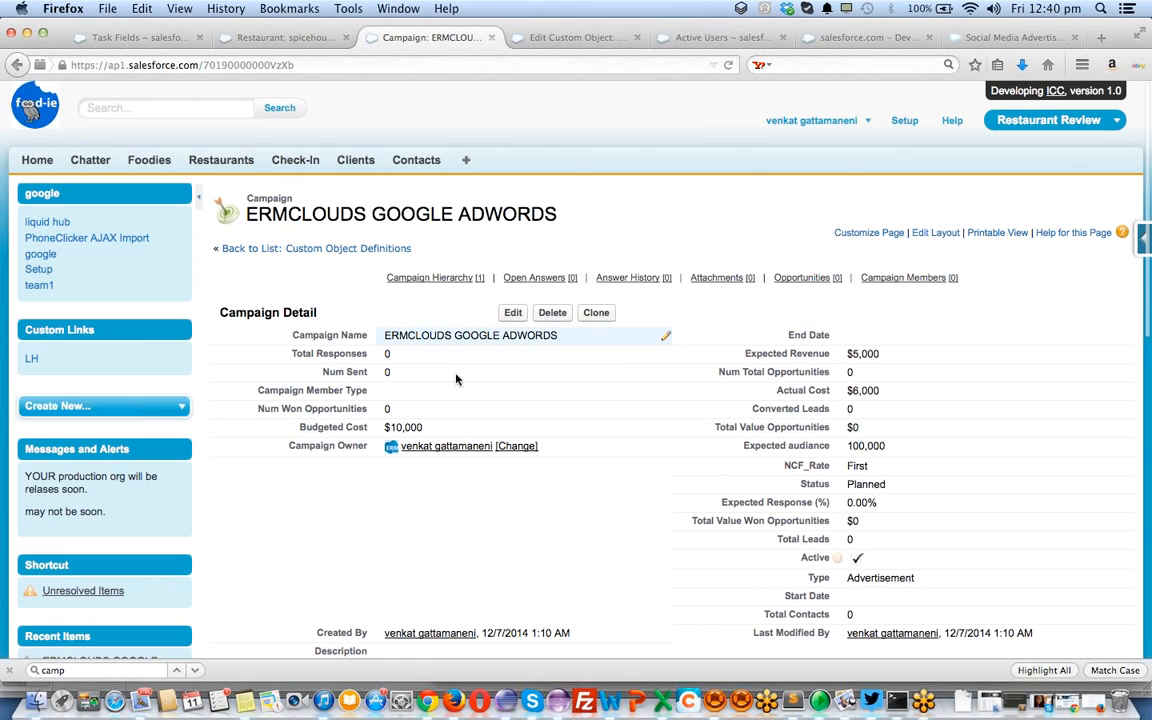
pyautogui.scroll(-5, 436, 397)
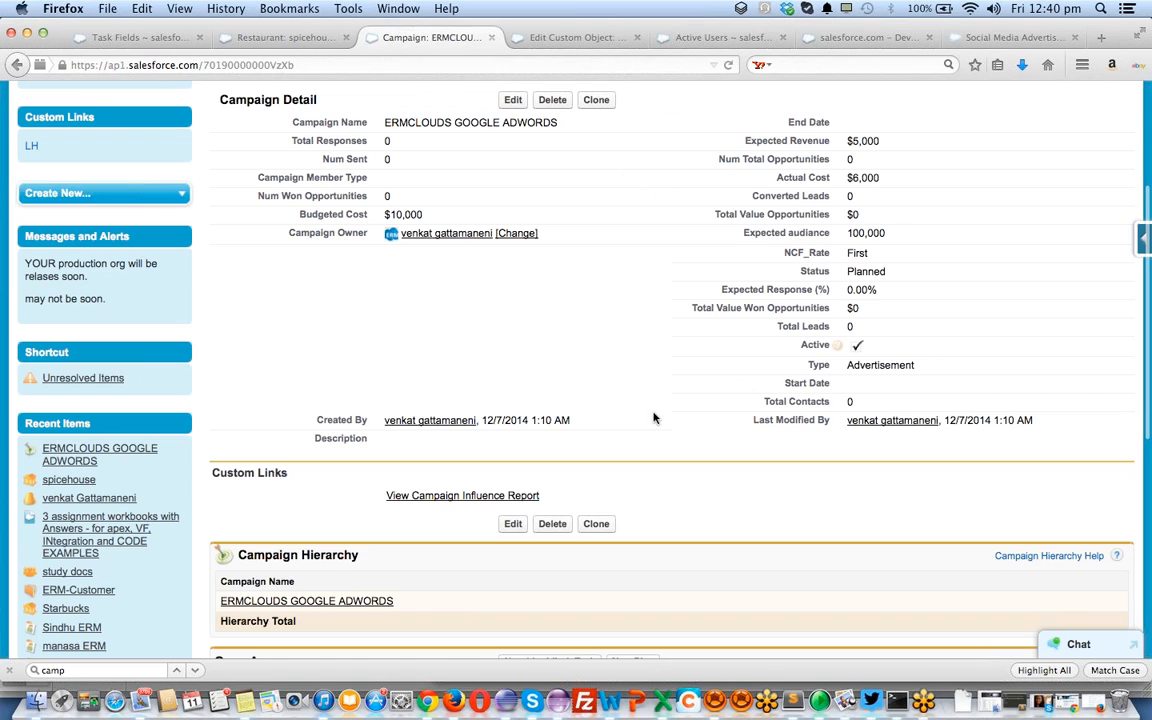
pyautogui.scroll(-4, 590, 393)
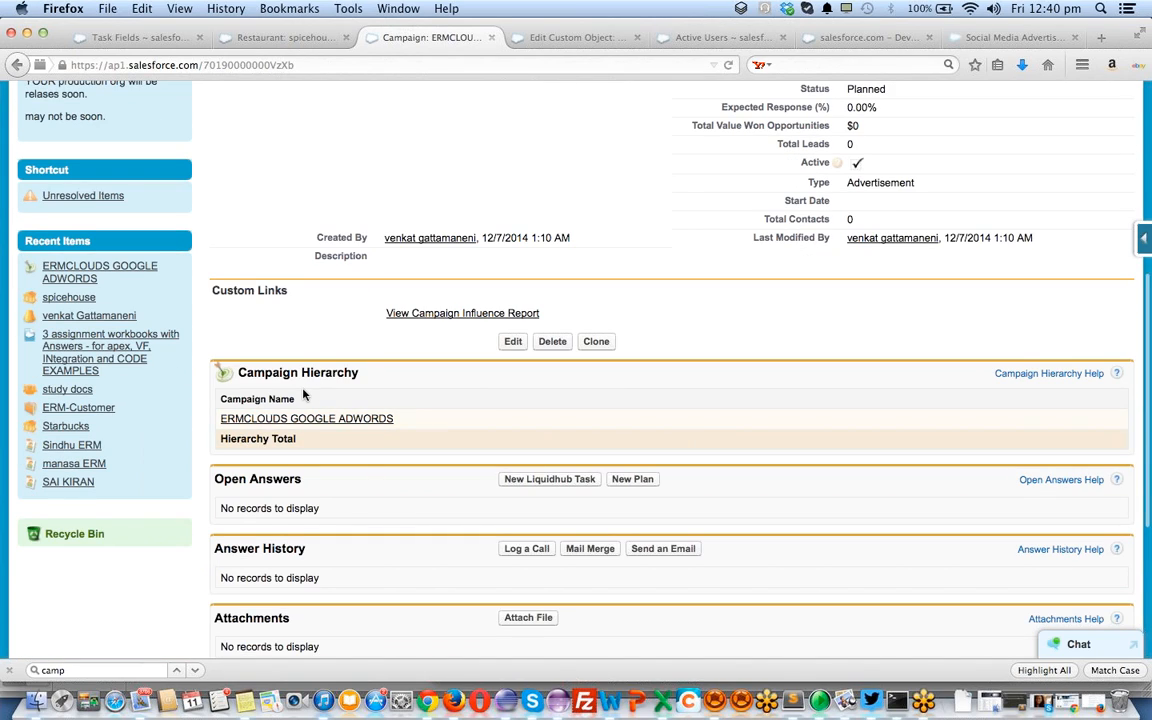
pyautogui.scroll(-2, 304, 395)
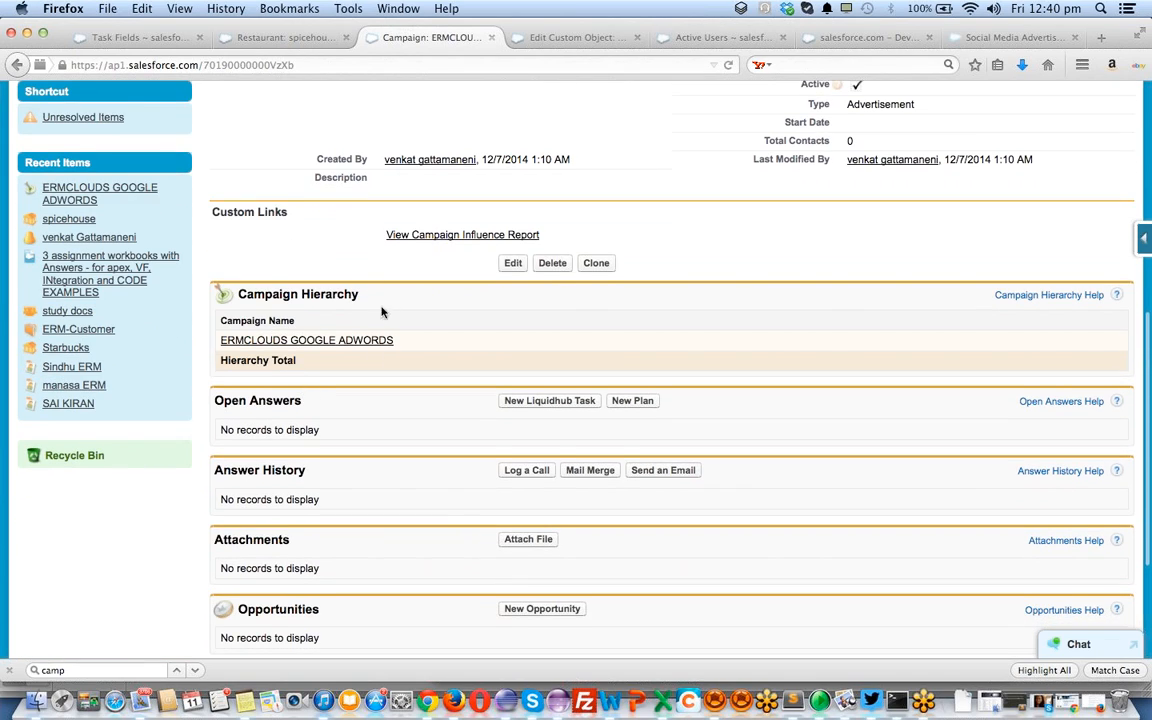
pyautogui.scroll(-4, 304, 290)
pyautogui.scroll(3, 304, 290)
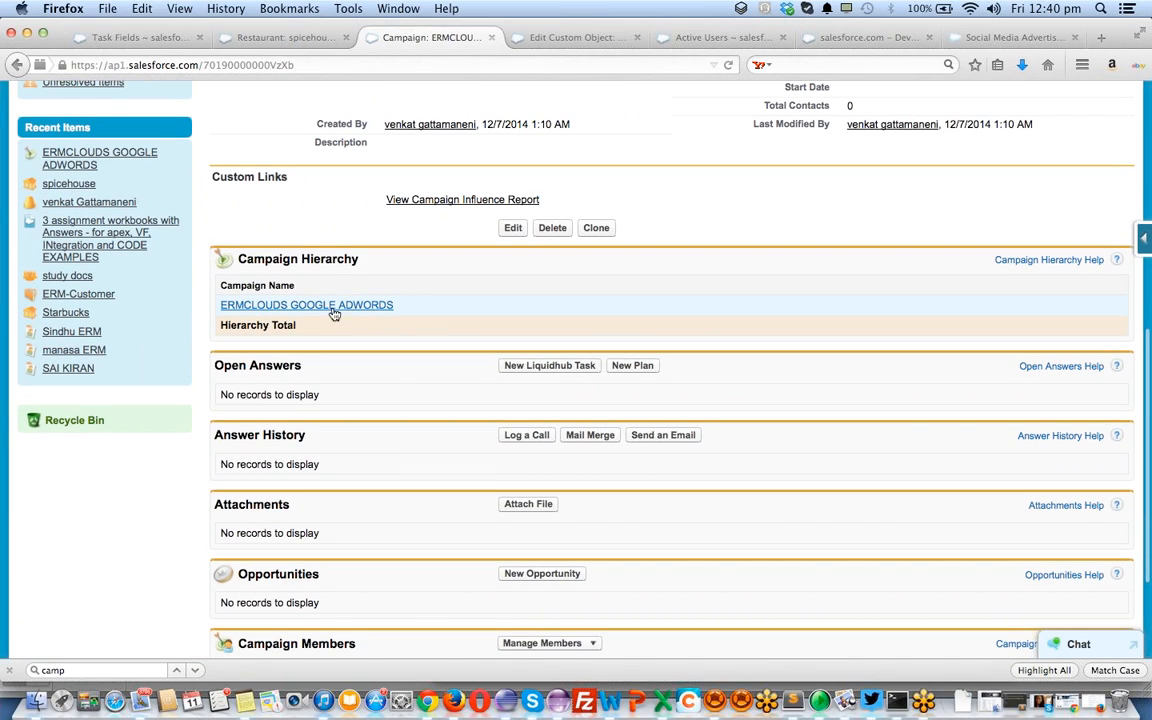
# Flip between the Restaurant custom object tab and the campaign details, then open the app list
pyautogui.click(555, 39)
pyautogui.click(437, 40)
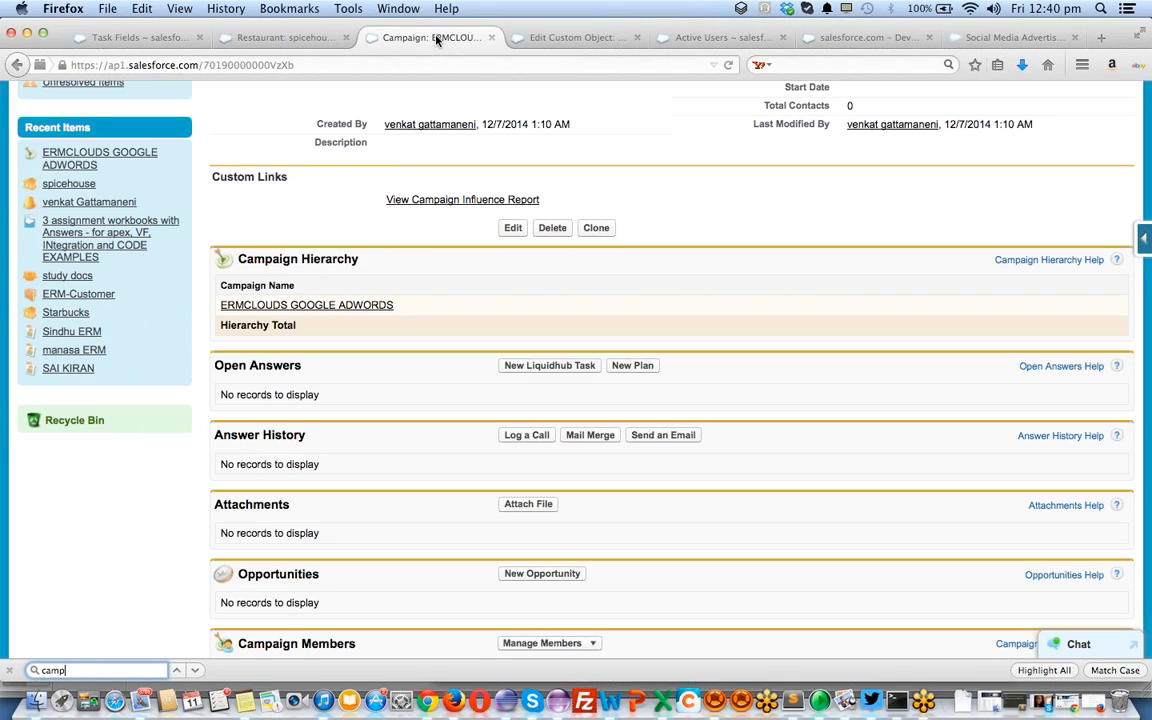
pyautogui.scroll(5, 568, 190)
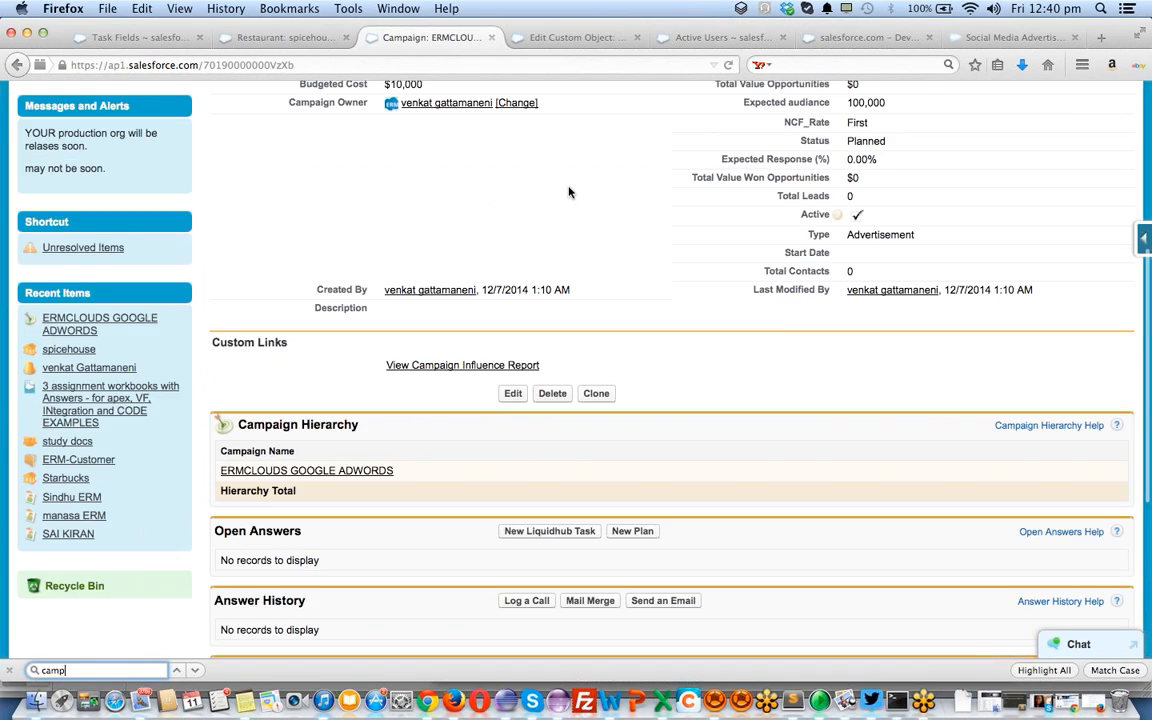
pyautogui.click(562, 38)
pyautogui.scroll(5, 475, 87)
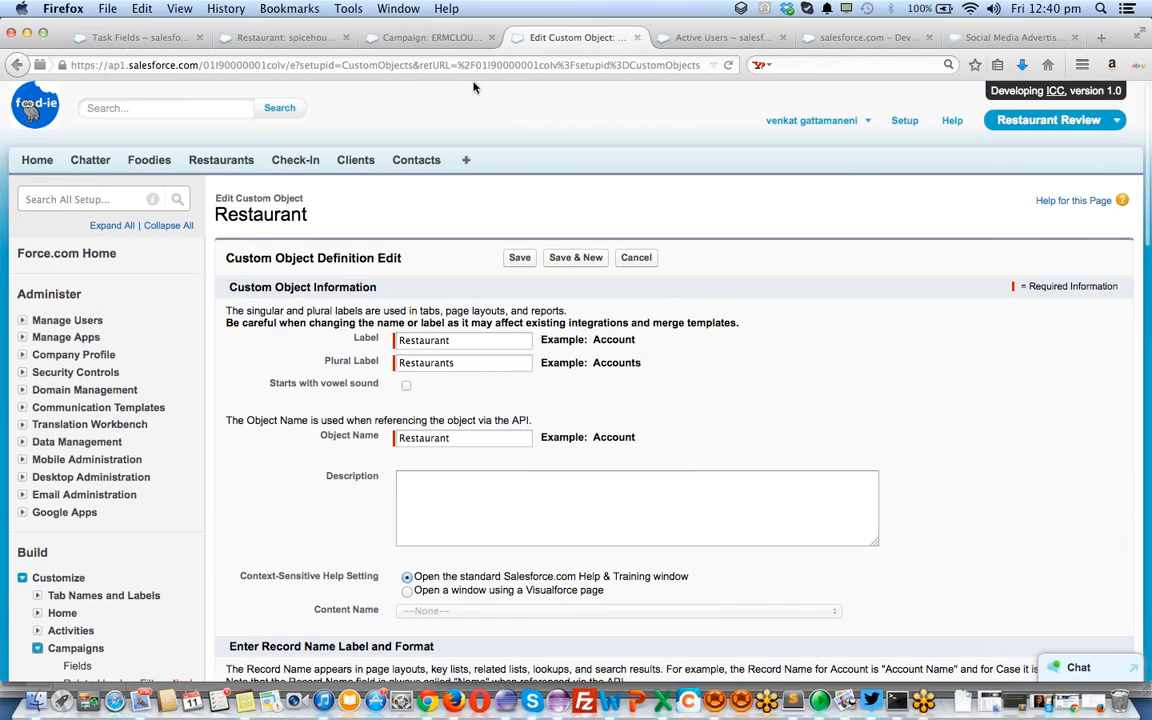
pyautogui.click(410, 37)
pyautogui.scroll(5, 430, 172)
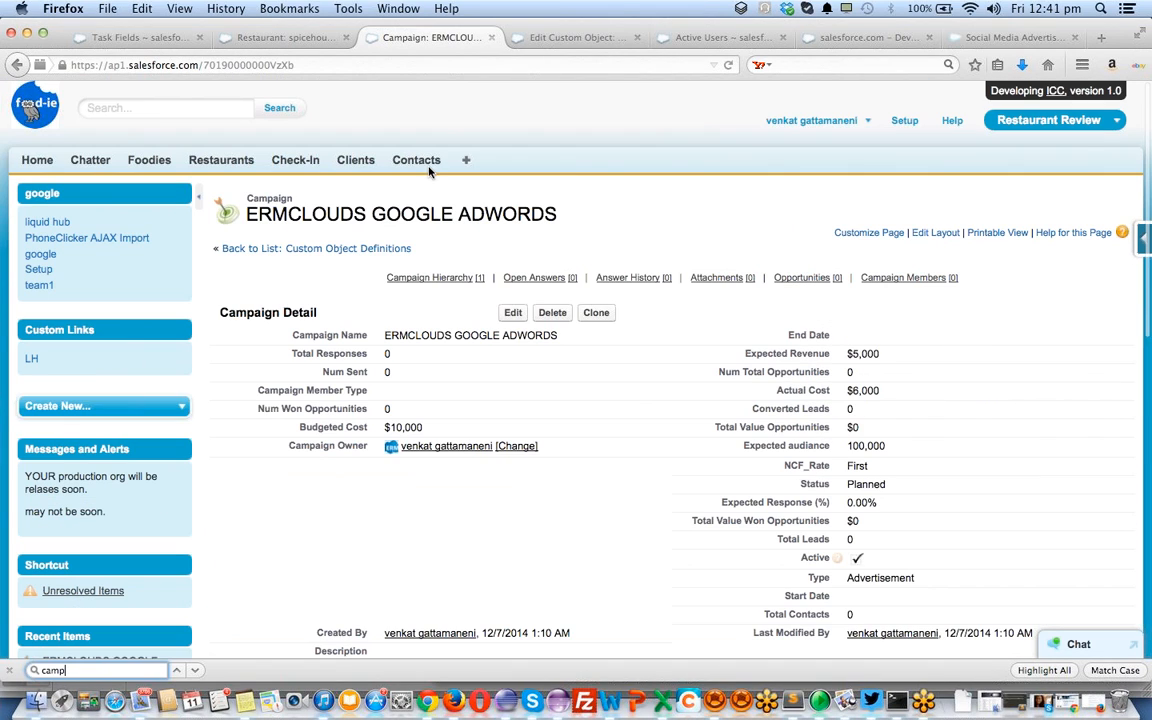
pyautogui.click(1010, 120)
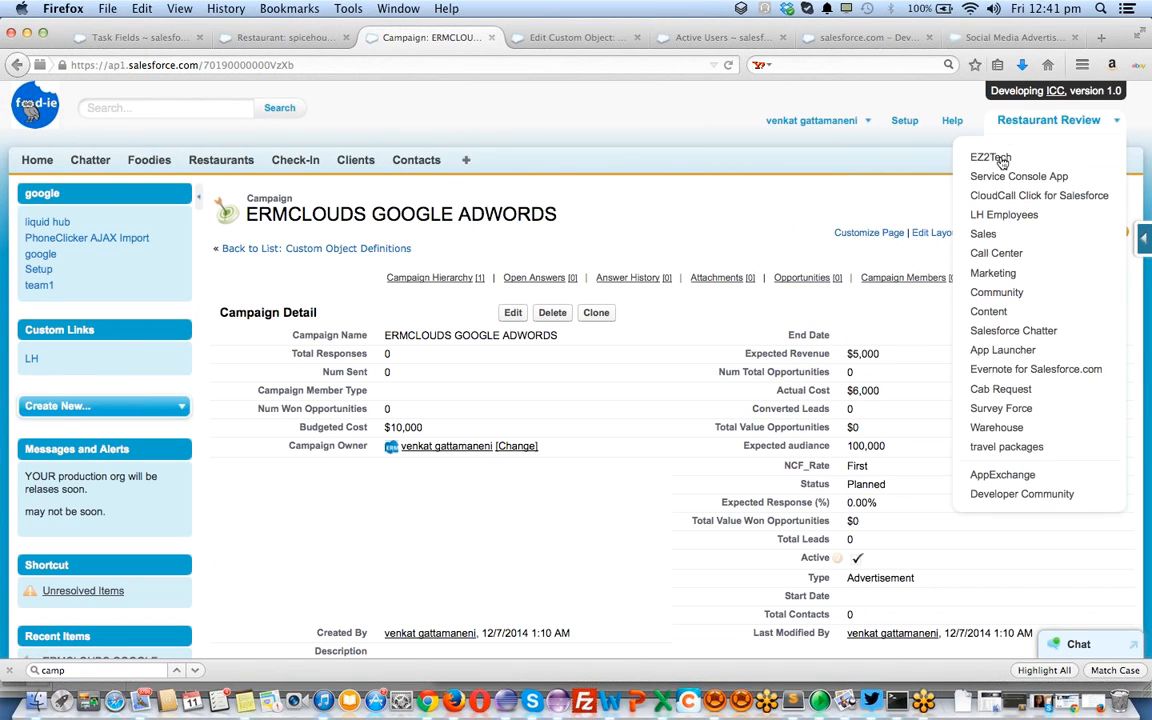
# Switch to the Sales app and open its Customize My Tabs settings
pyautogui.click(996, 236)
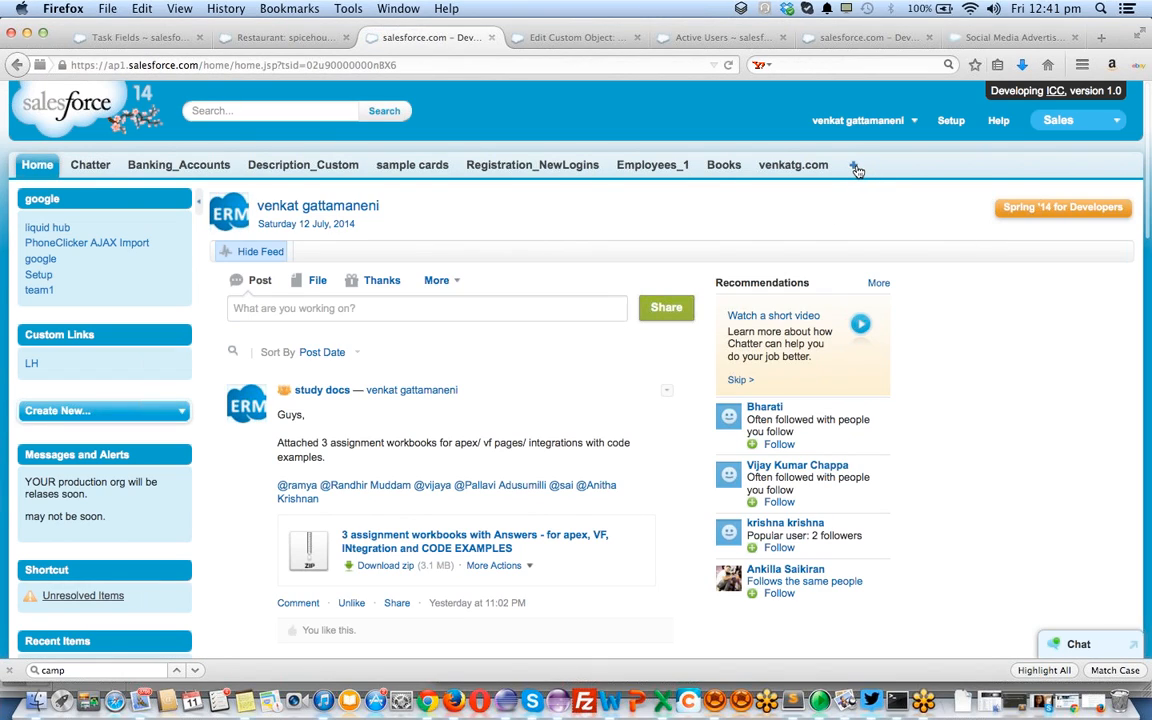
pyautogui.click(854, 166)
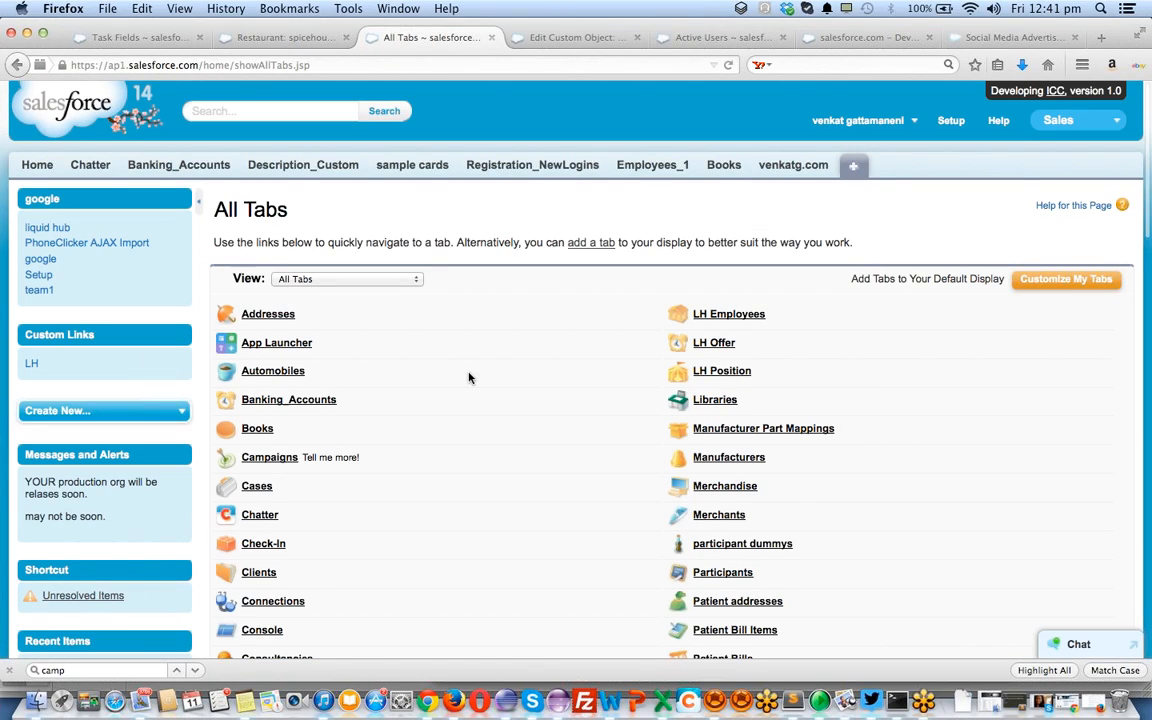
pyautogui.scroll(-1, 468, 385)
pyautogui.click(1065, 247)
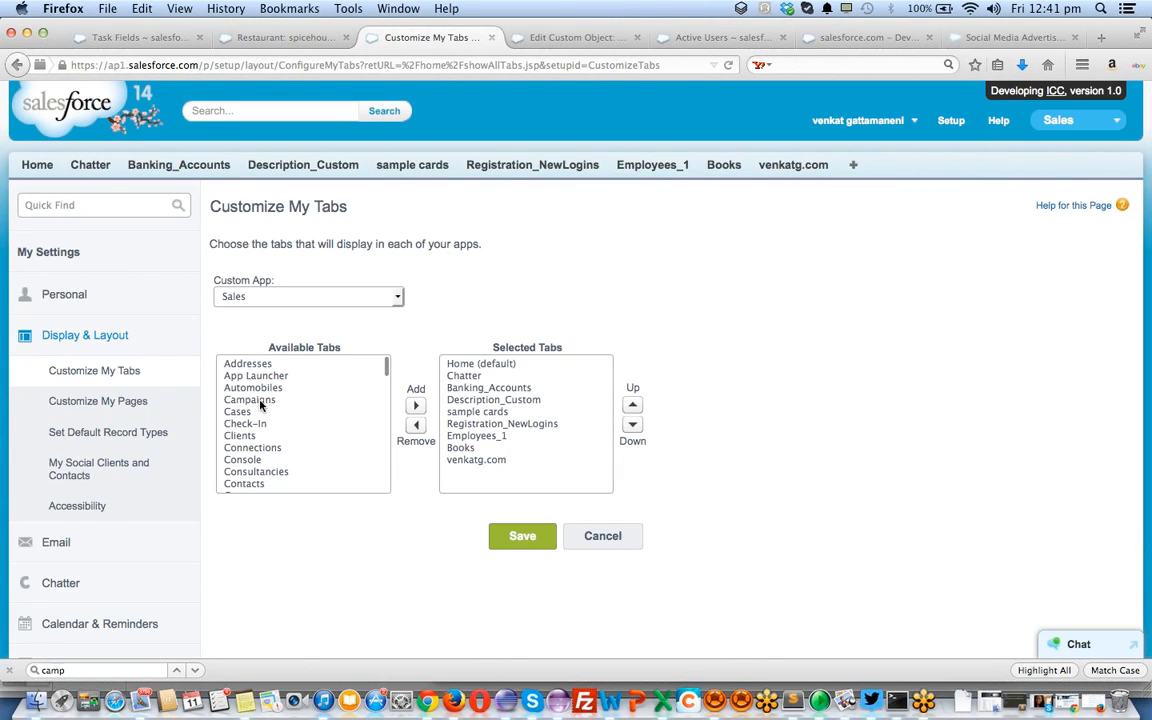
# Remove Chatter through Books from the Sales app's selected tabs
pyautogui.click(240, 364)
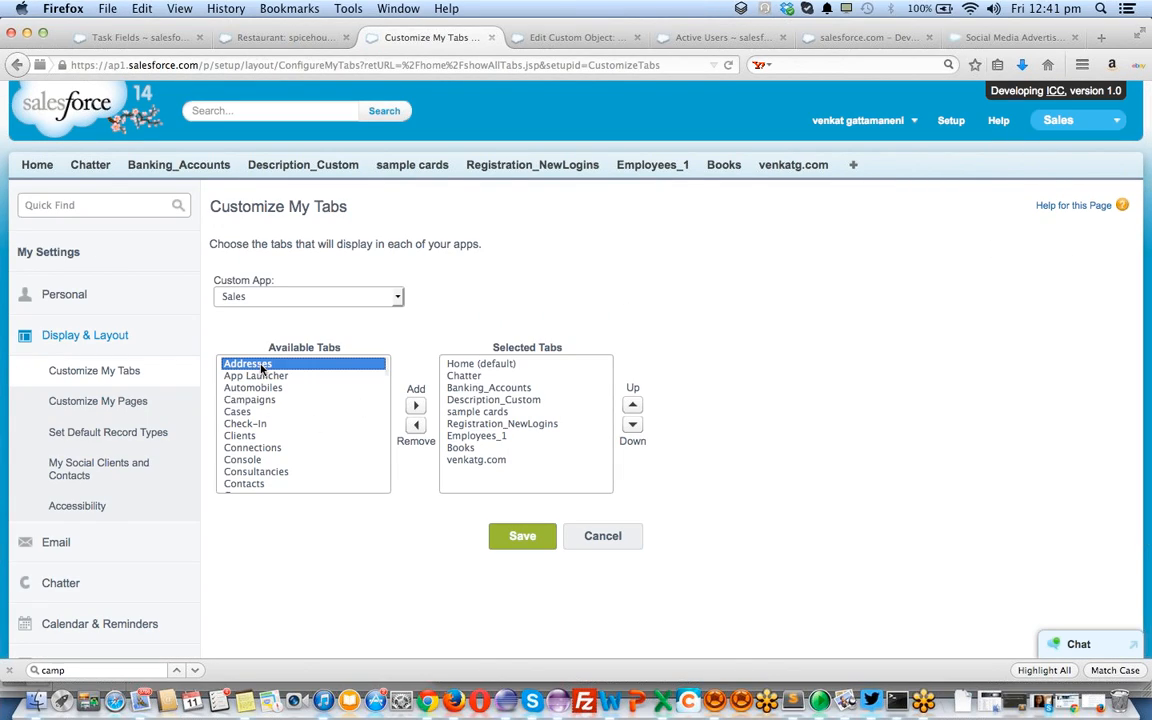
pyautogui.click(470, 378)
pyautogui.hotkey('shift', 'Down')
pyautogui.hotkey('shift', 'Down')
pyautogui.hotkey('shift', 'Down')
pyautogui.hotkey('shift', 'Down')
pyautogui.hotkey('shift', 'Down')
pyautogui.hotkey('shift', 'Down')
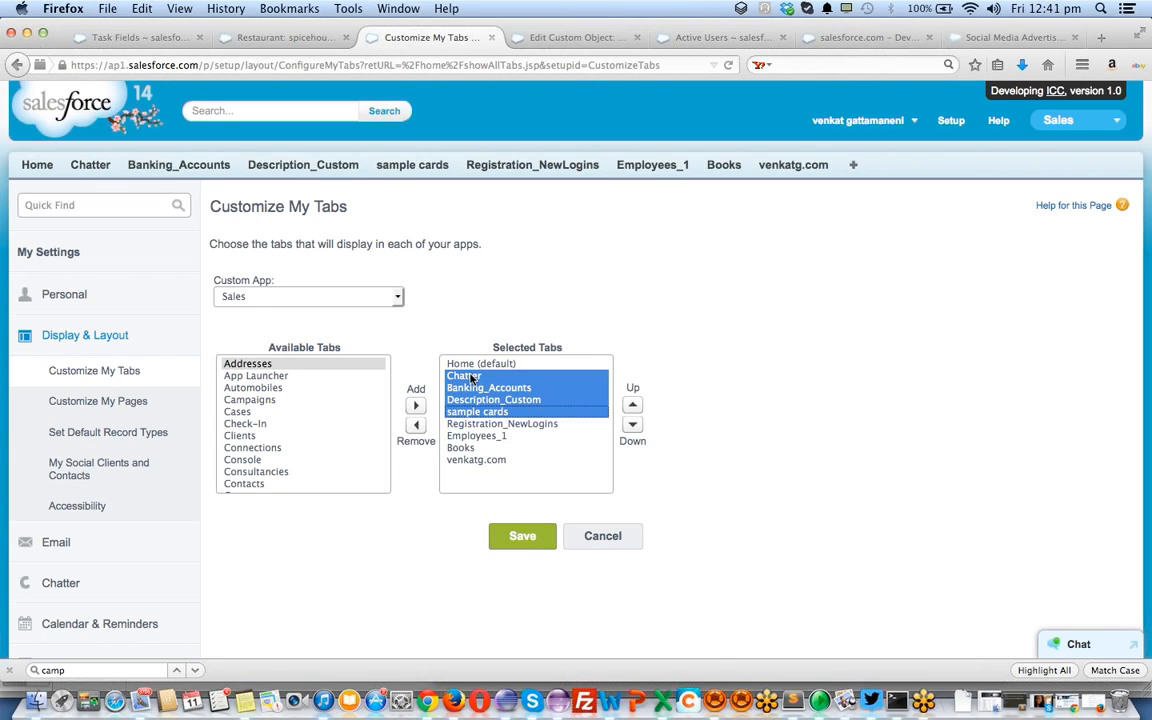
pyautogui.click(416, 425)
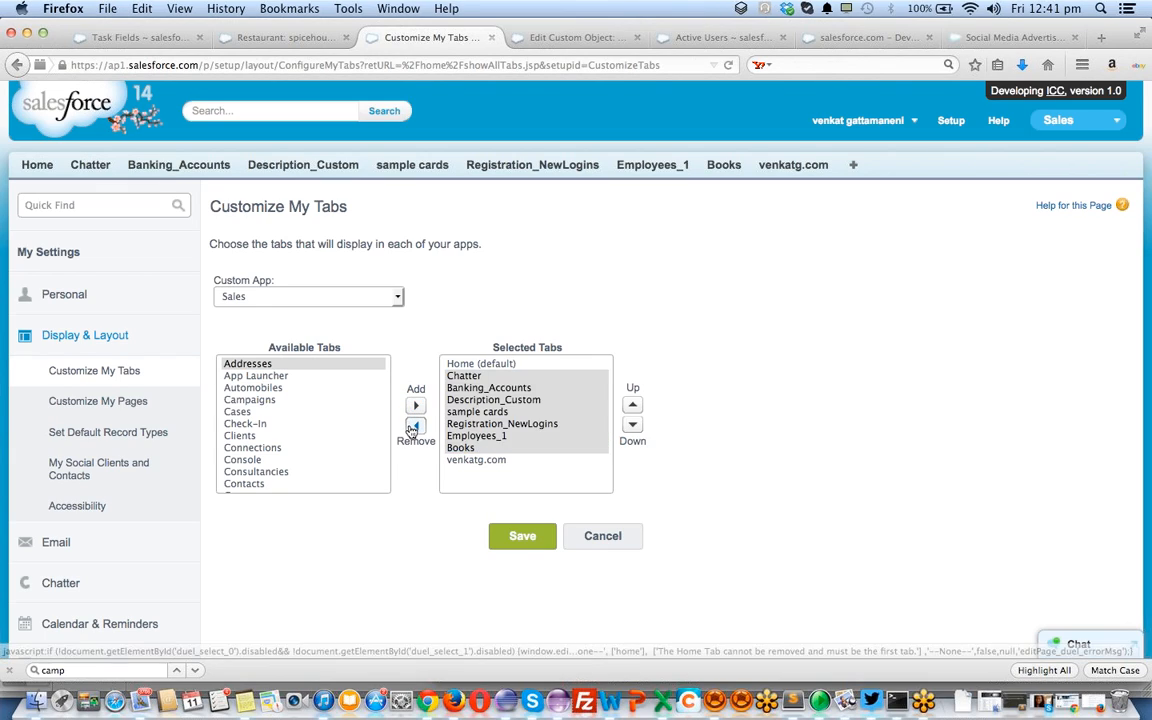
# Add Clients and Leads to the Sales app's selected tabs
pyautogui.scroll(15, 268, 418)
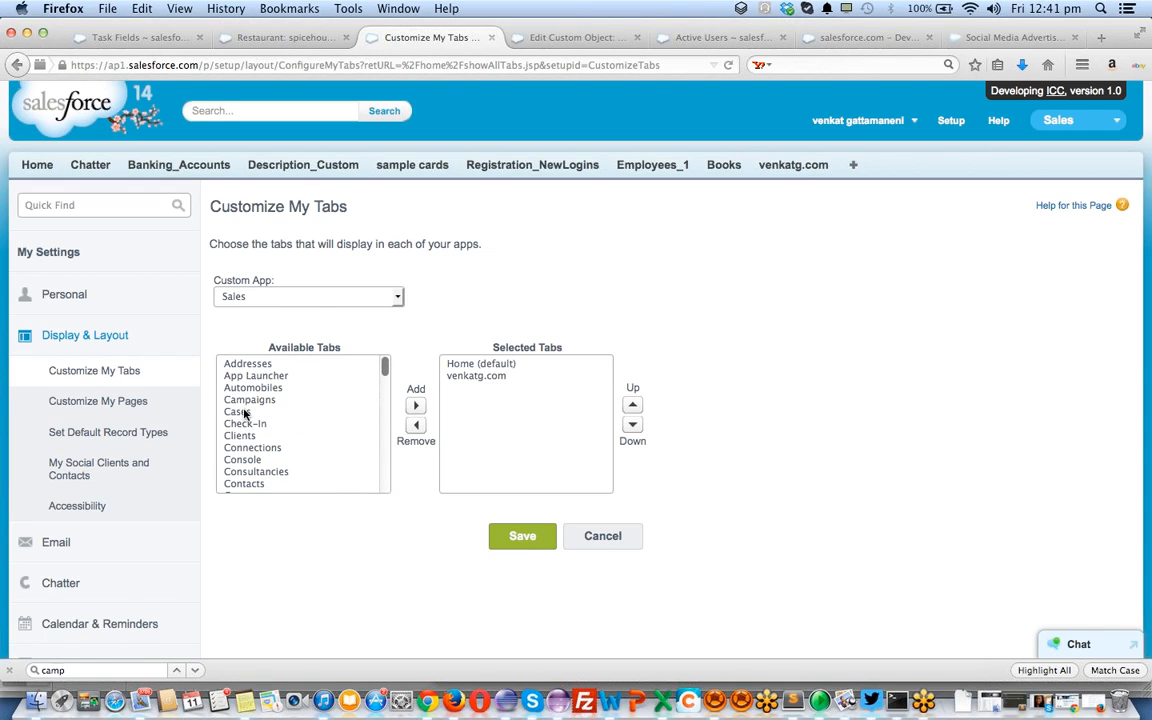
pyautogui.click(244, 412)
pyautogui.press('Up')
pyautogui.press('Up')
pyautogui.press('Up')
pyautogui.press('Up')
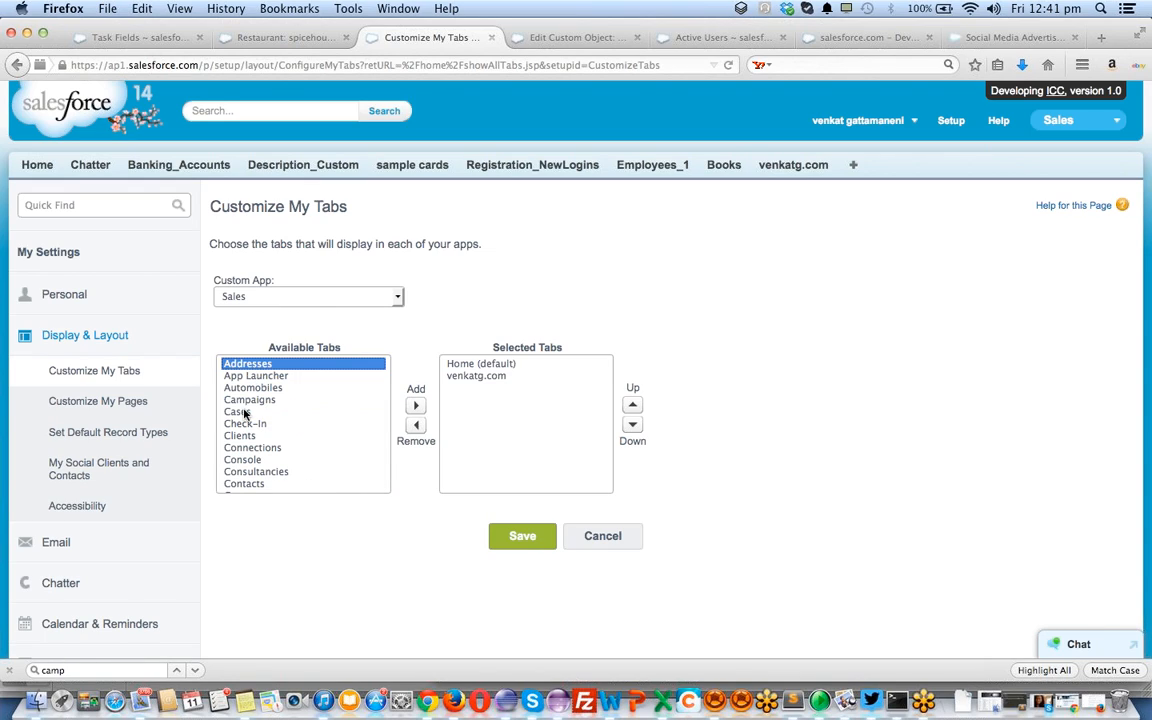
pyautogui.press('Down')
pyautogui.press('Down')
pyautogui.press('Up')
pyautogui.press('Up')
pyautogui.press('Down')
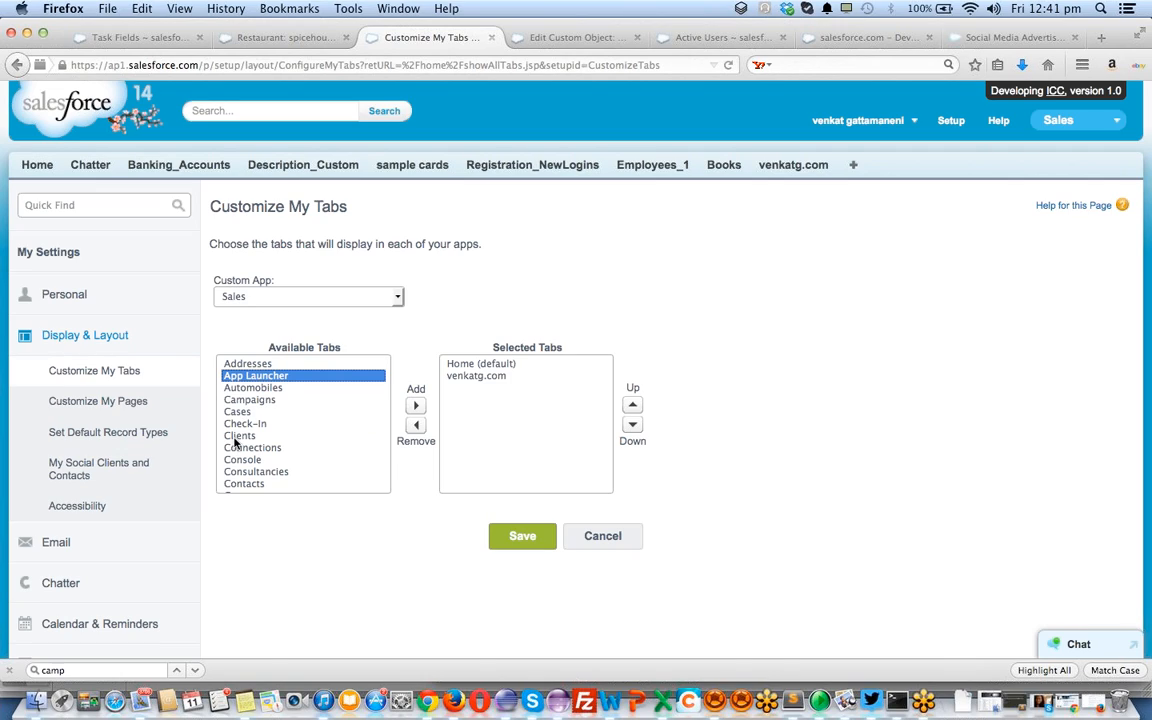
pyautogui.click(240, 436)
pyautogui.click(416, 406)
pyautogui.scroll(-5, 296, 413)
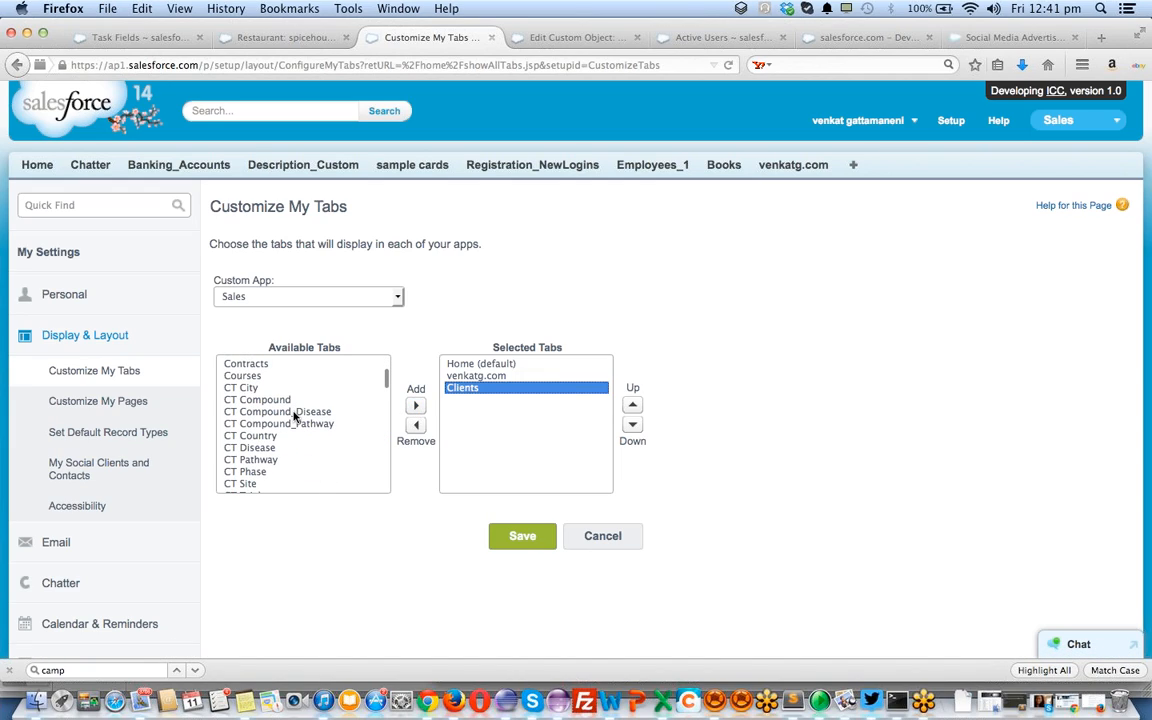
pyautogui.click(295, 411)
pyautogui.press('l')
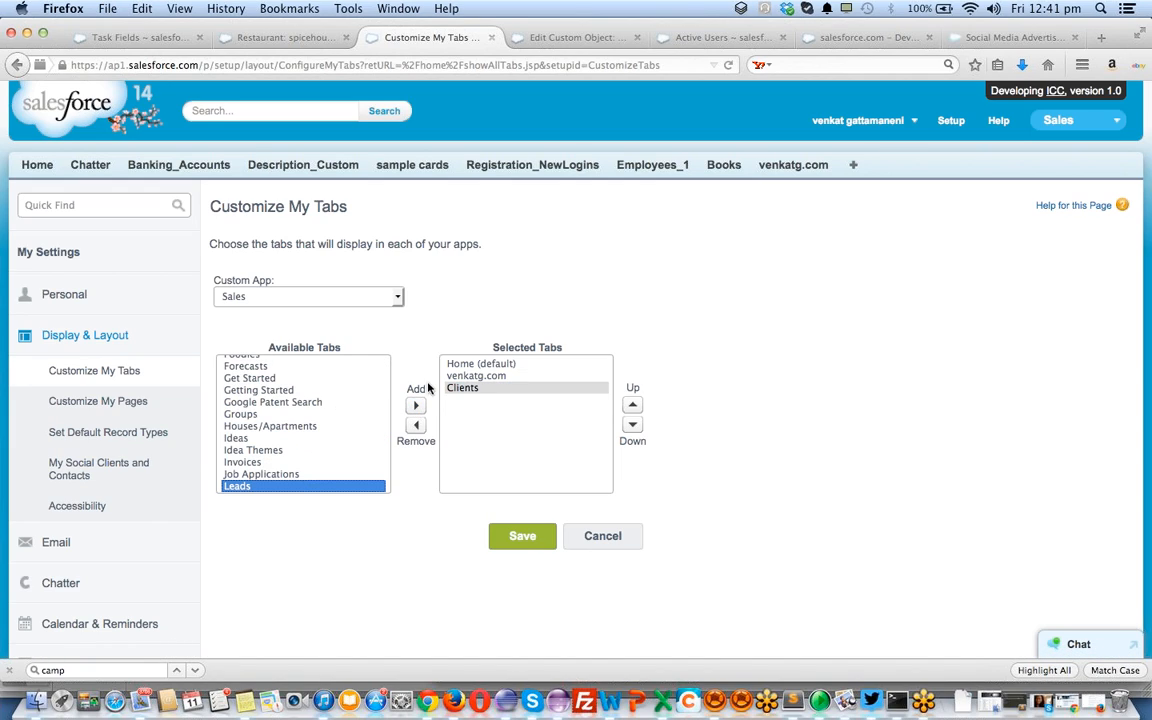
pyautogui.click(412, 406)
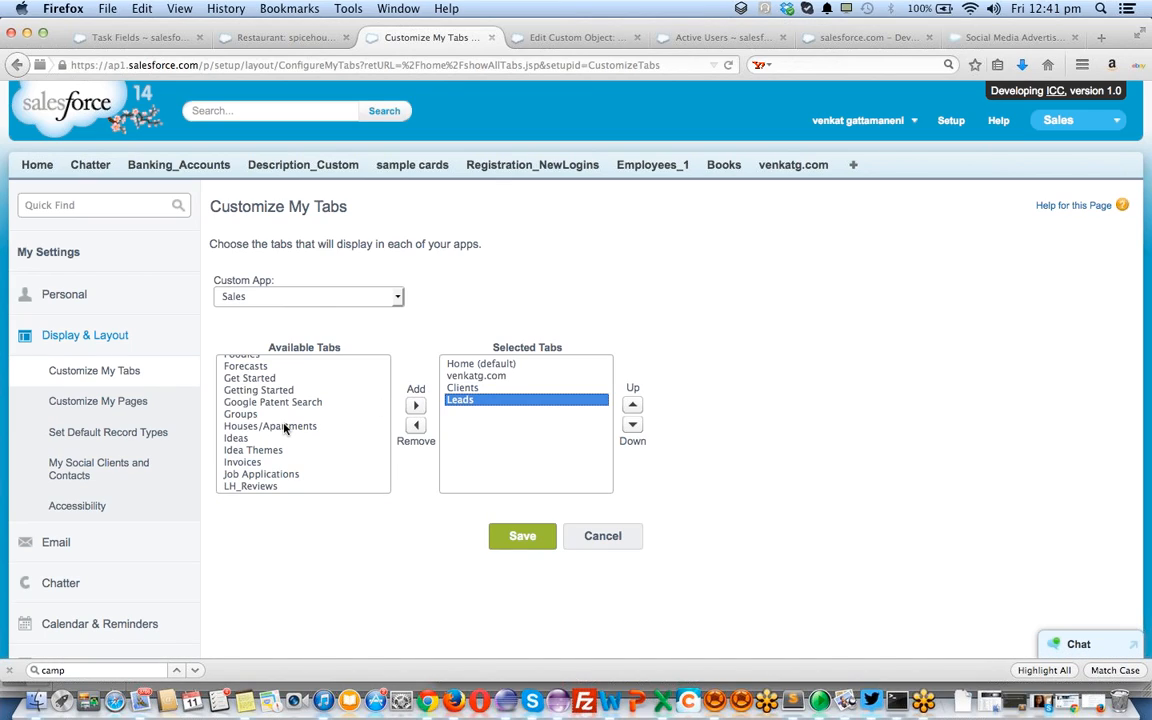
# Browse the remaining available tabs, then save the Home, venkatg.com, Clients, Leads tab set
pyautogui.scroll(-2, 284, 428)
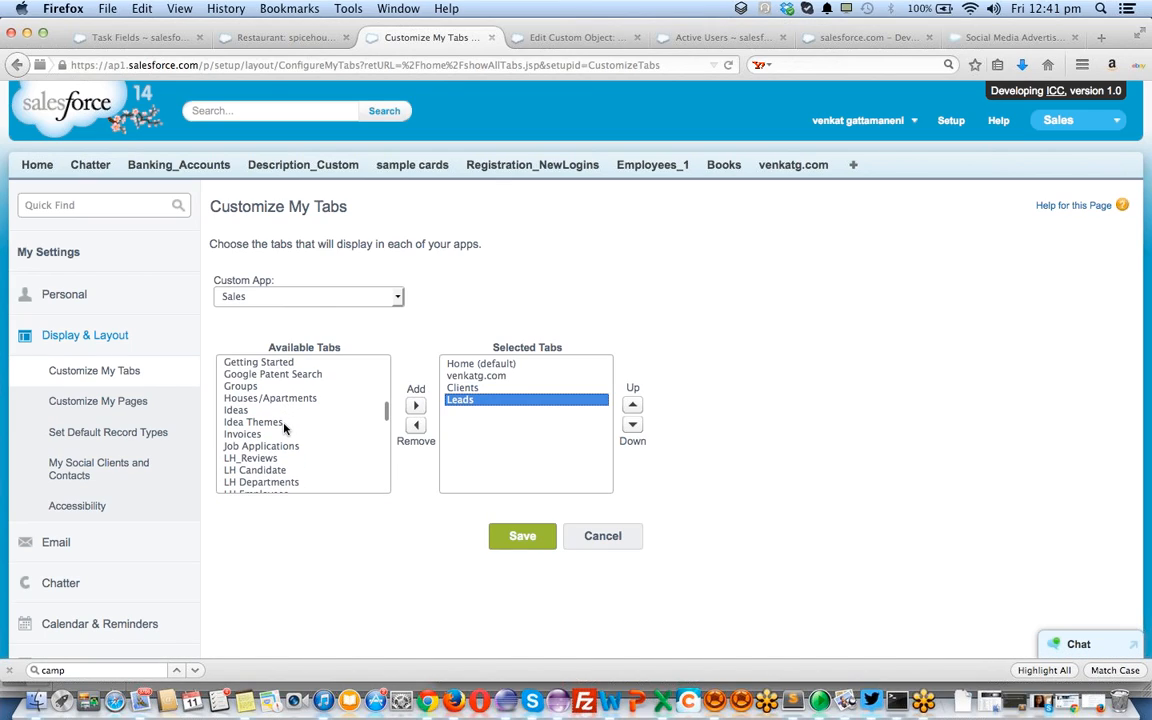
pyautogui.click(284, 423)
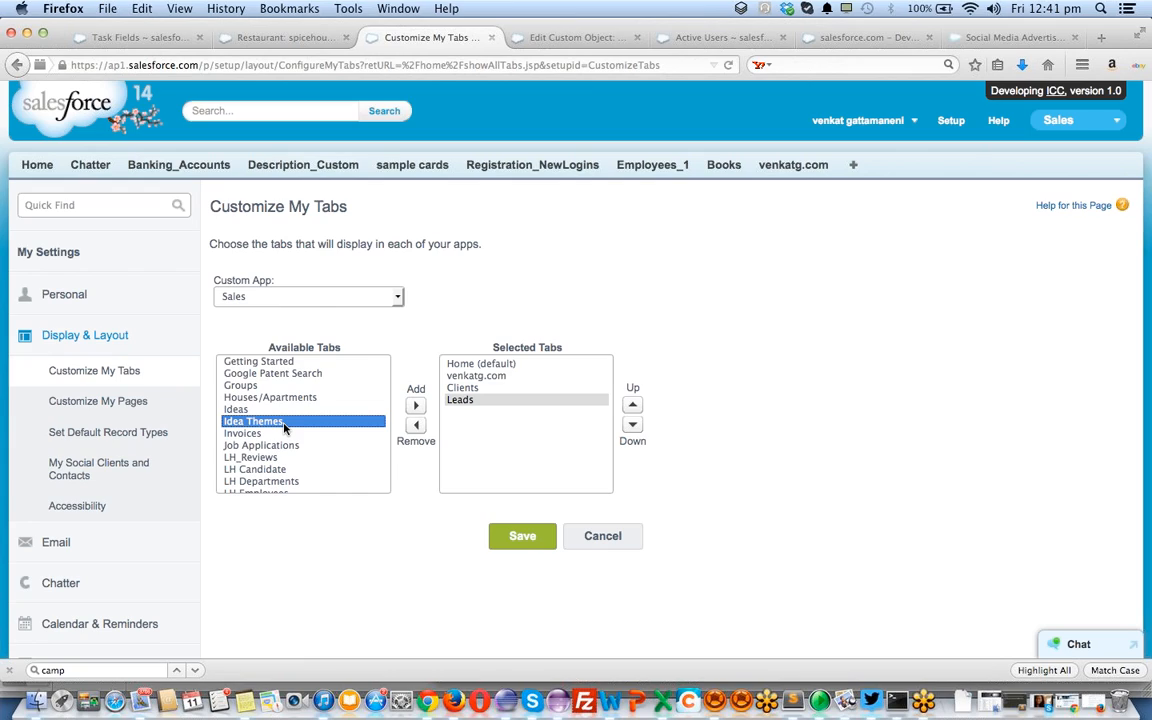
pyautogui.scroll(5, 283, 427)
pyautogui.scroll(-4, 270, 445)
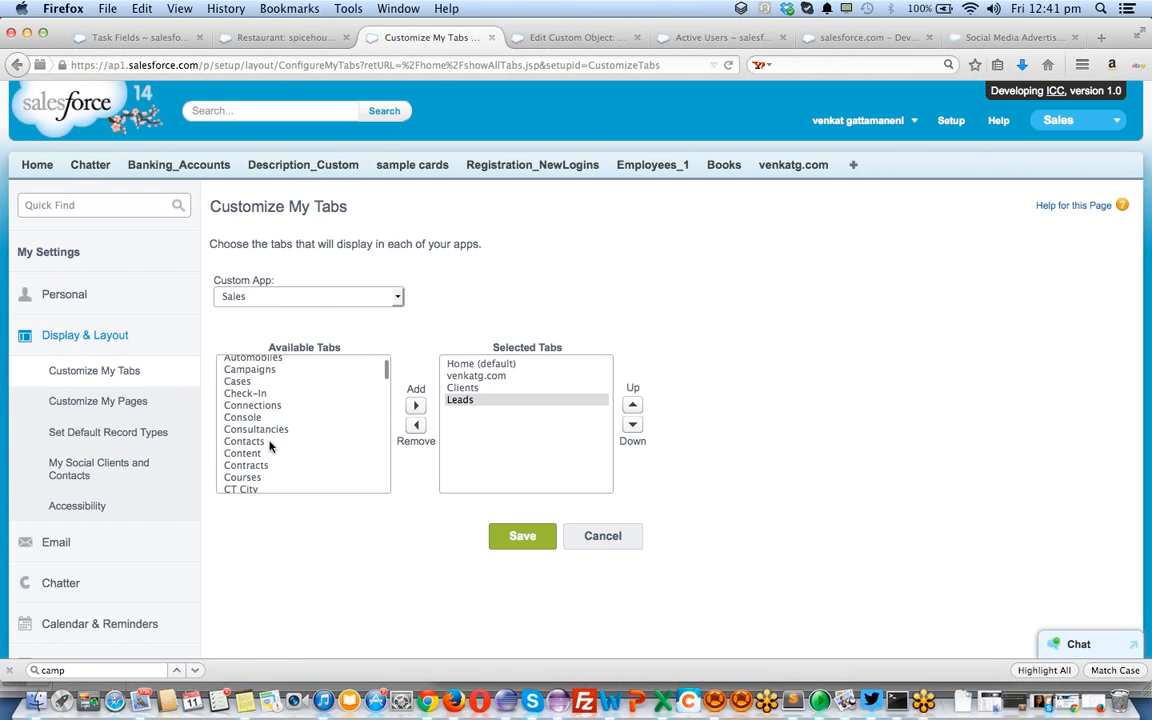
pyautogui.click(270, 443)
pyautogui.scroll(-8, 270, 445)
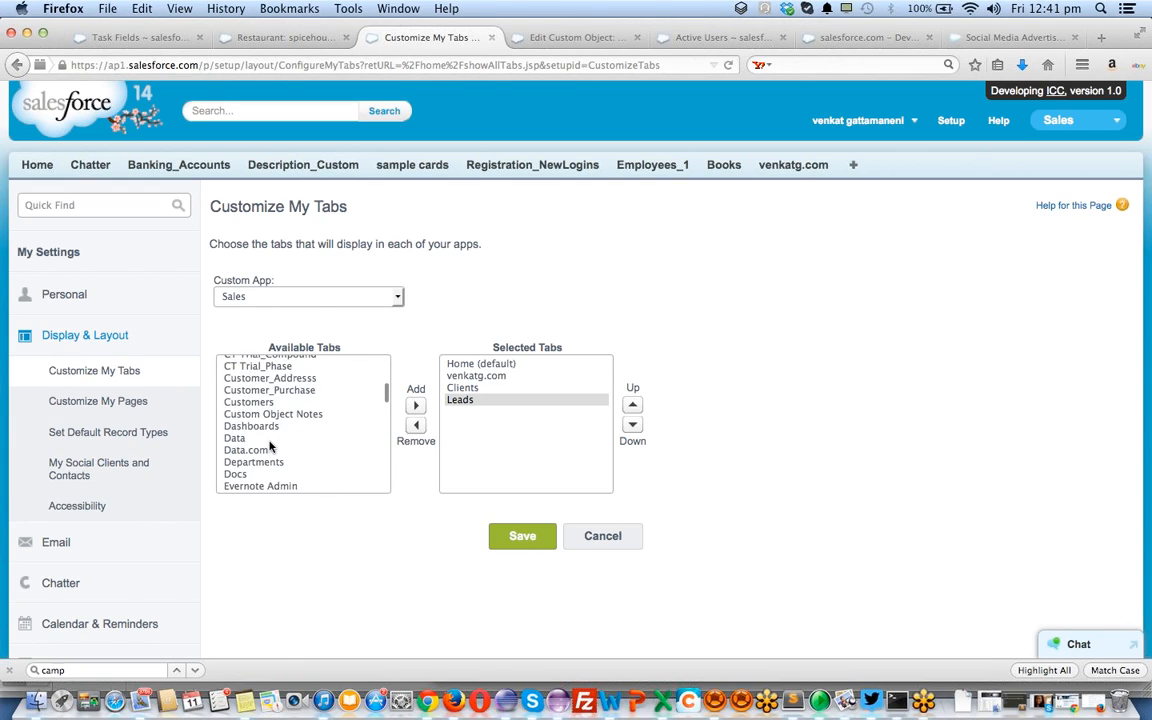
pyautogui.scroll(-4, 270, 445)
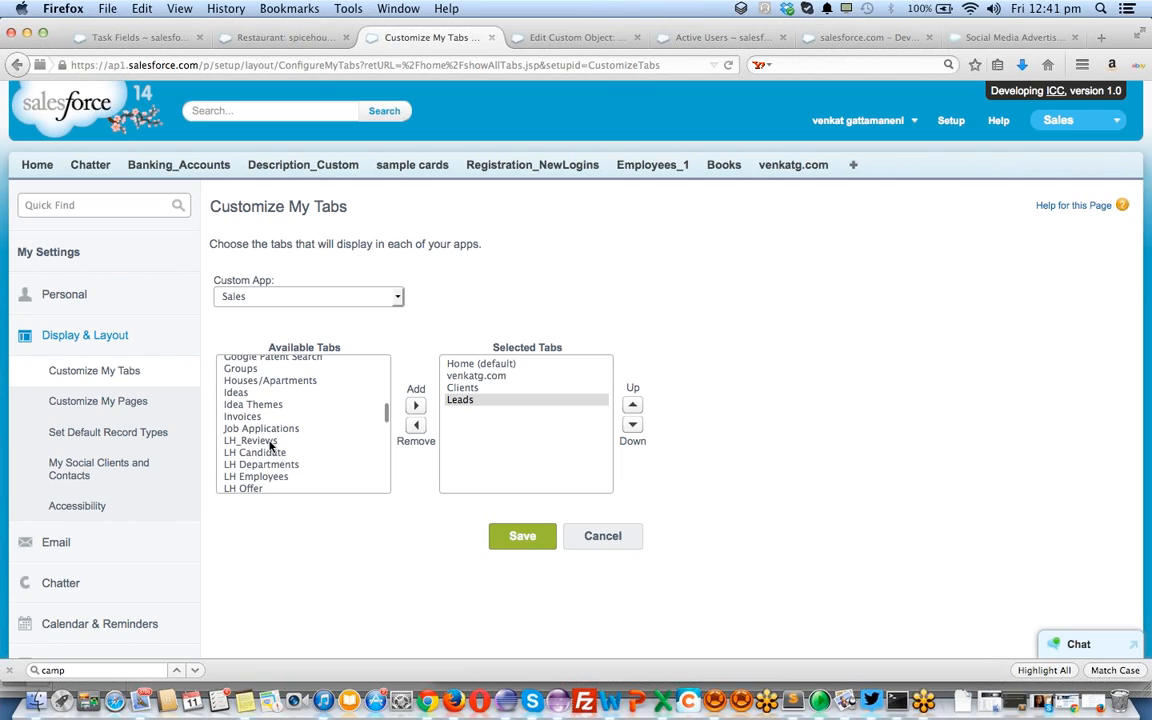
pyautogui.scroll(-8, 270, 445)
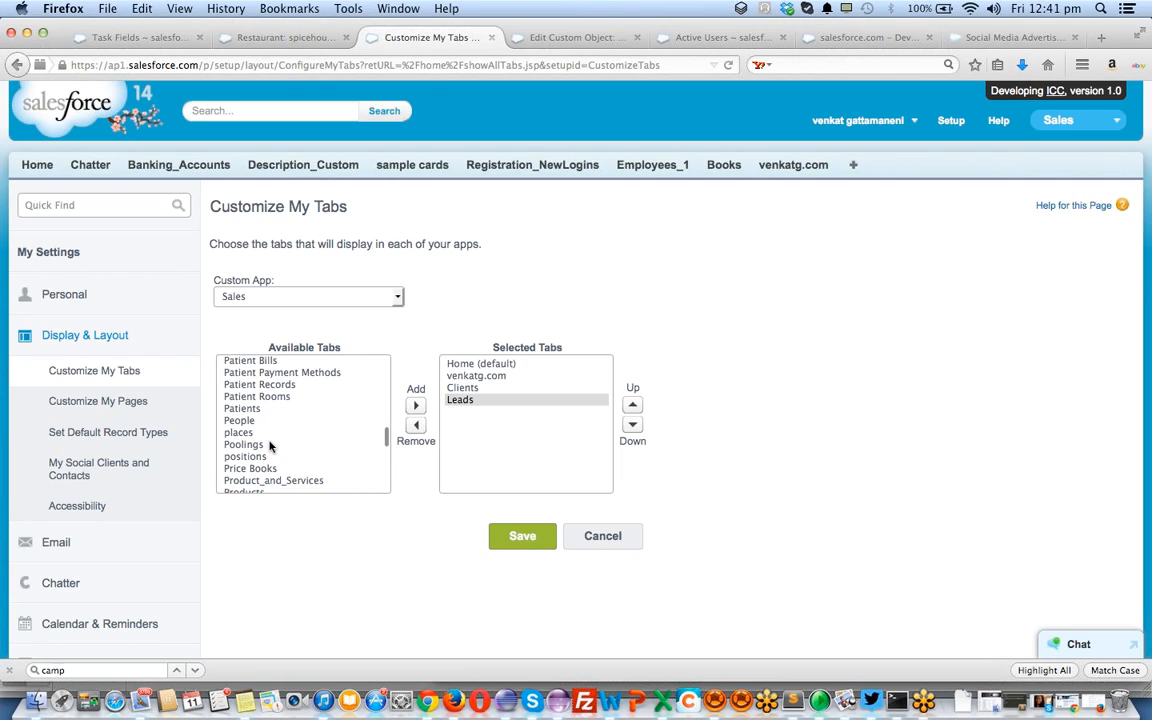
pyautogui.scroll(-8, 270, 445)
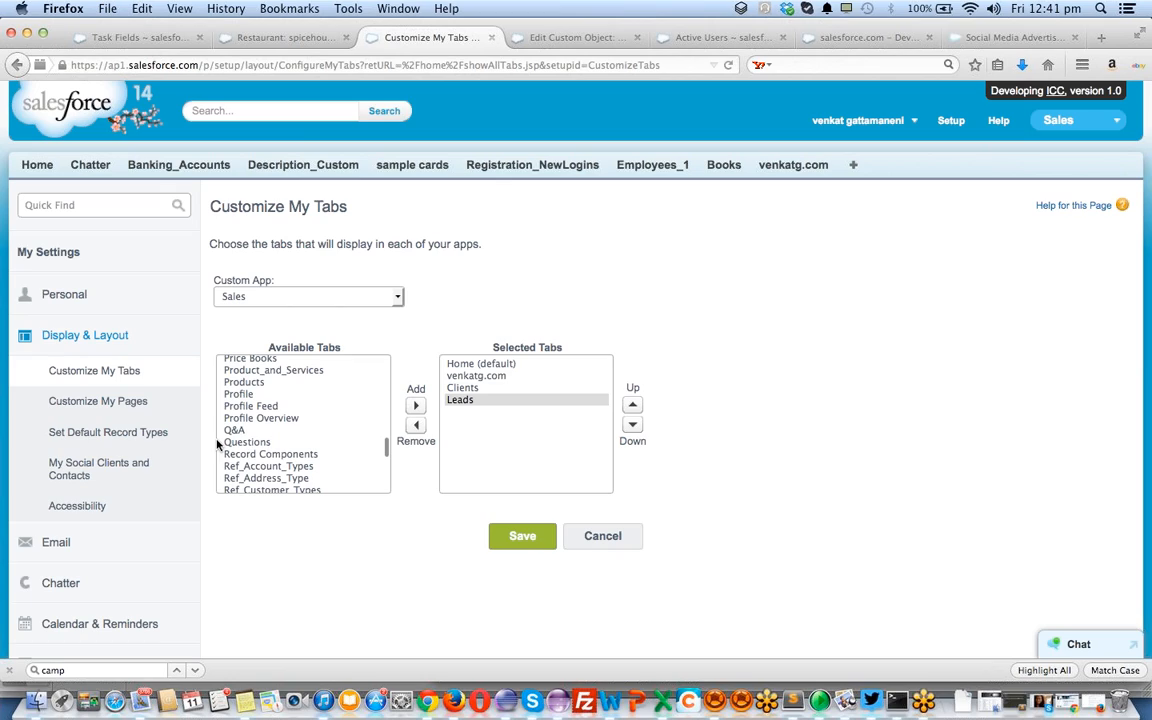
pyautogui.scroll(7, 281, 416)
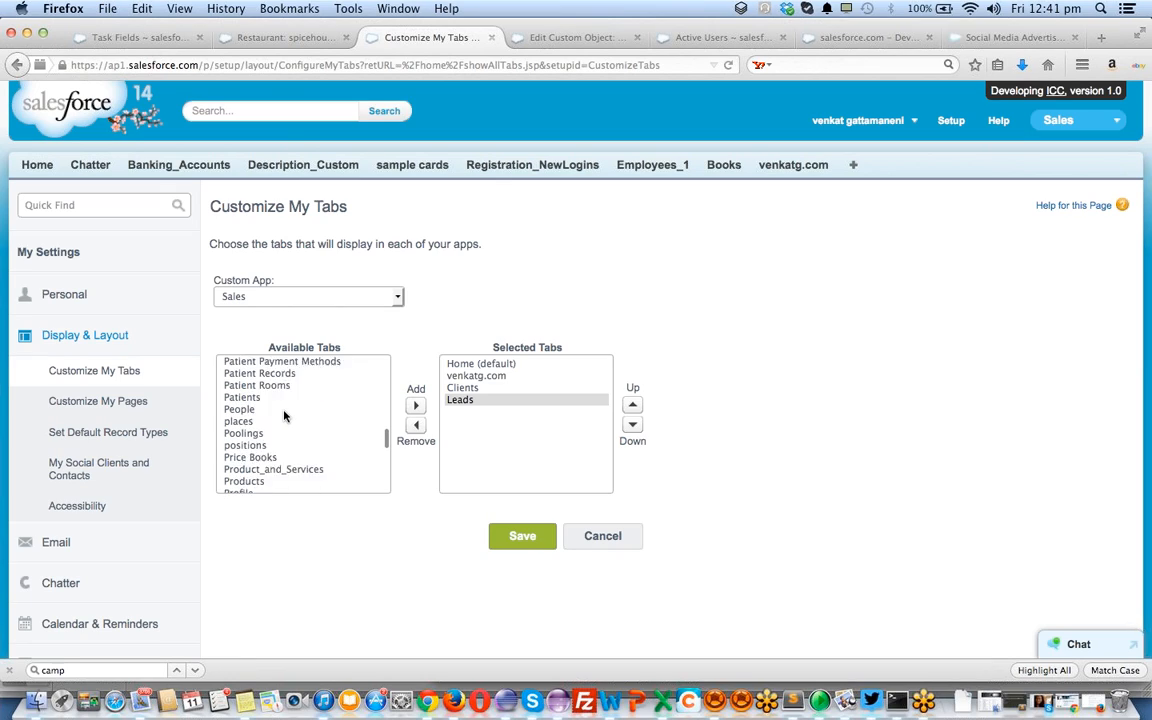
pyautogui.scroll(2, 285, 416)
pyautogui.scroll(-2, 284, 416)
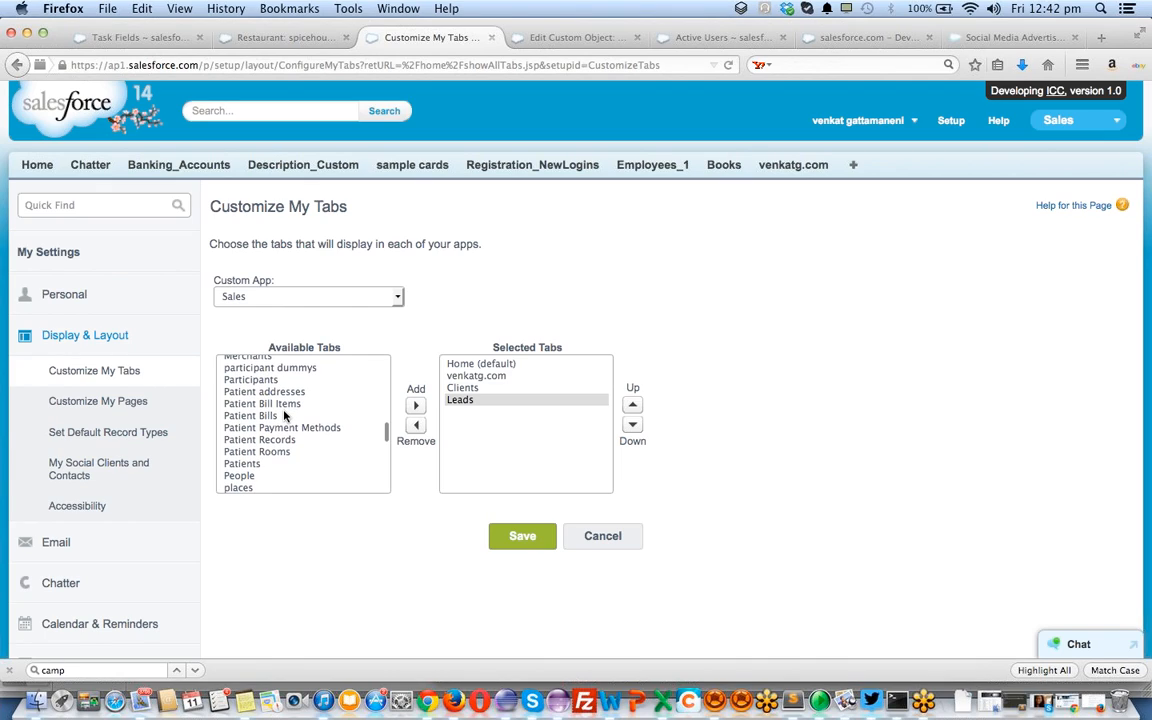
pyautogui.click(285, 416)
pyautogui.press('Up')
pyautogui.press('Up')
pyautogui.press('Up')
pyautogui.press('Up')
pyautogui.press('Up')
pyautogui.press('Up')
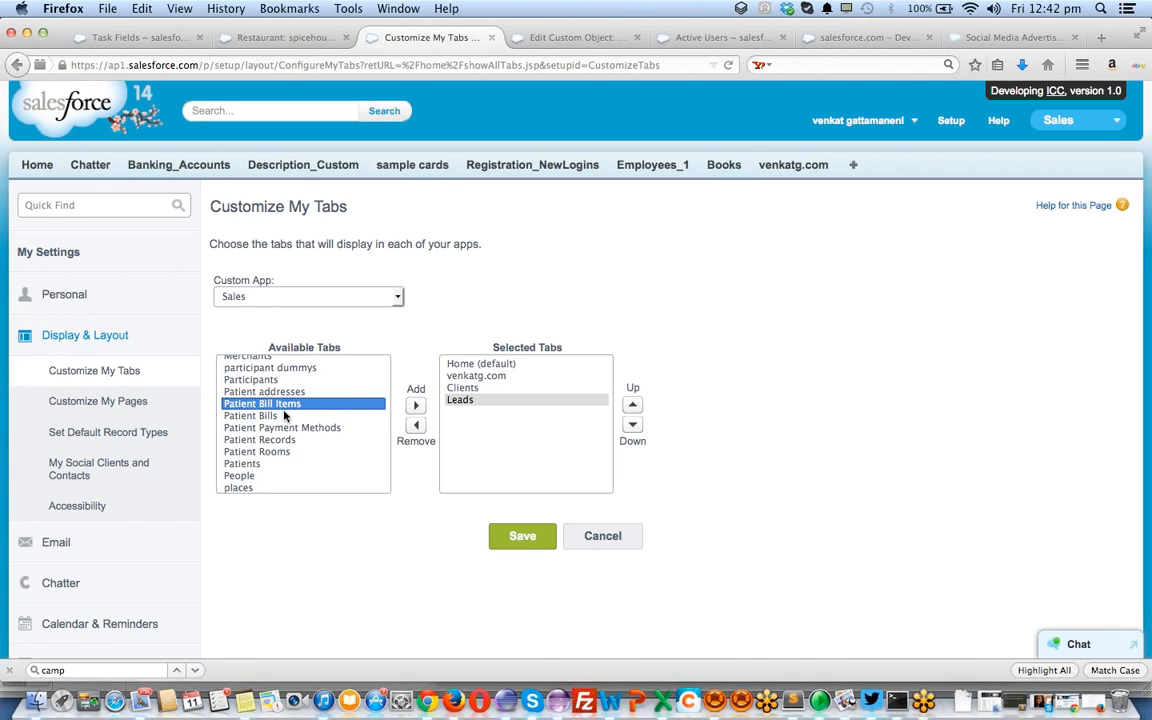
pyautogui.press('Up')
pyautogui.press('Up')
pyautogui.press('Up')
pyautogui.press('Up')
pyautogui.press('Up')
pyautogui.press('Up')
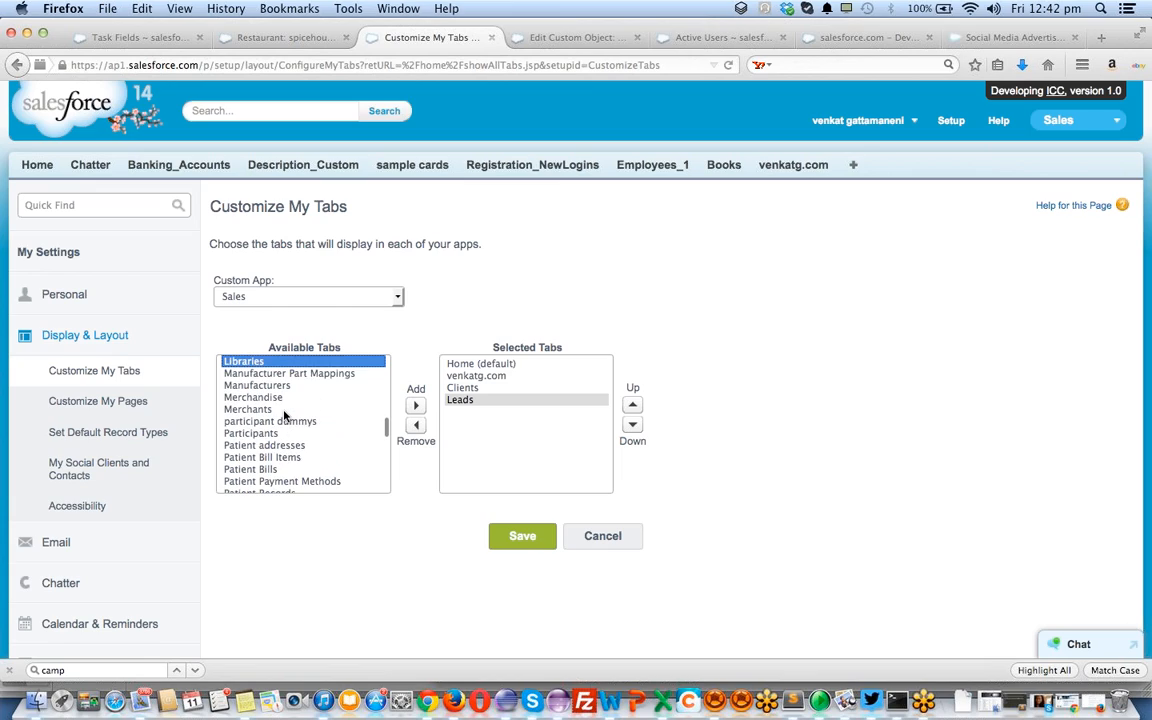
pyautogui.scroll(1, 284, 416)
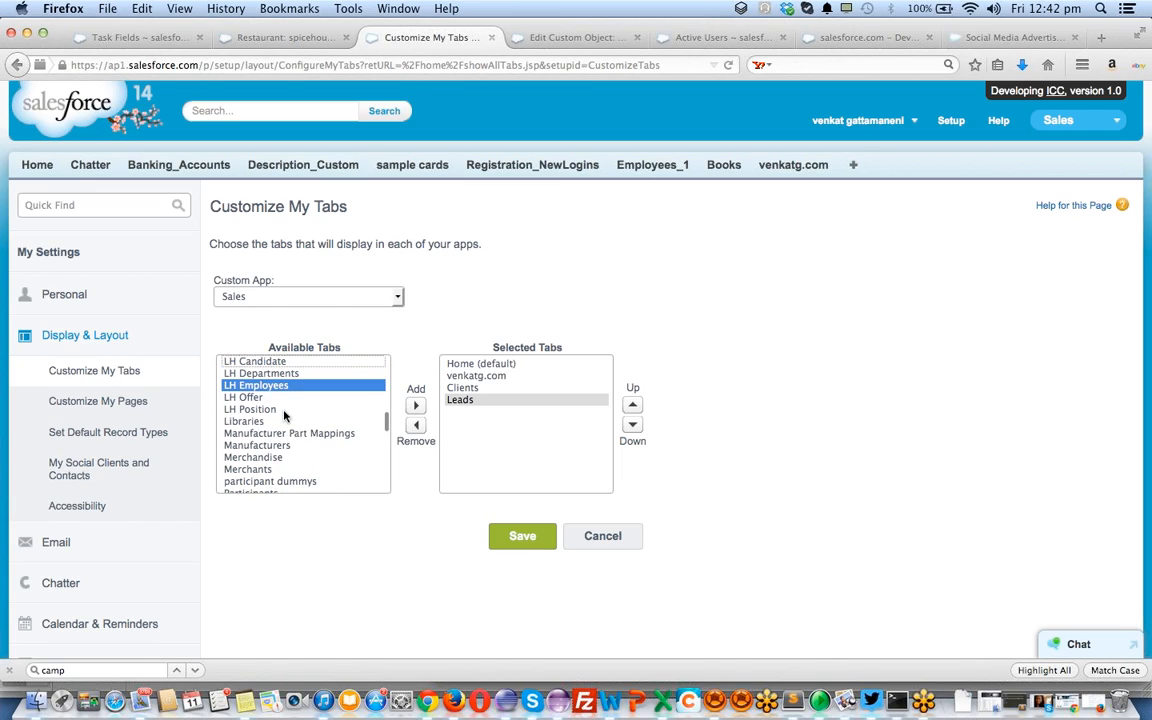
pyautogui.scroll(-2, 284, 416)
pyautogui.scroll(-10, 284, 414)
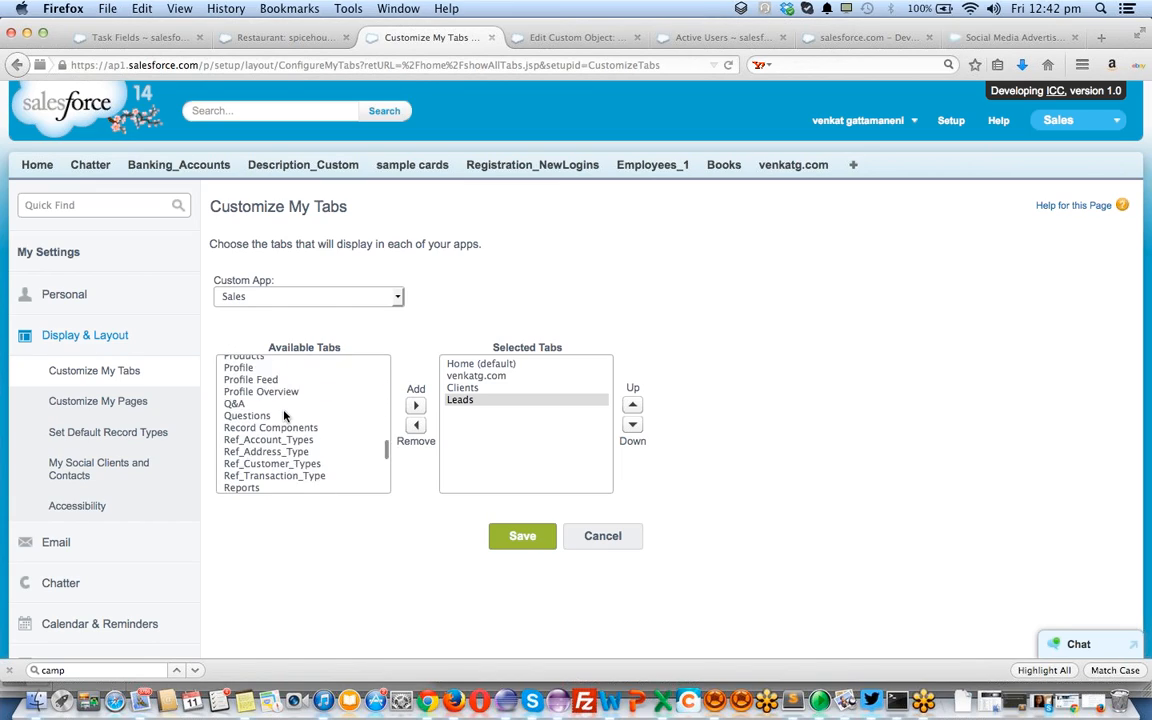
pyautogui.click(549, 550)
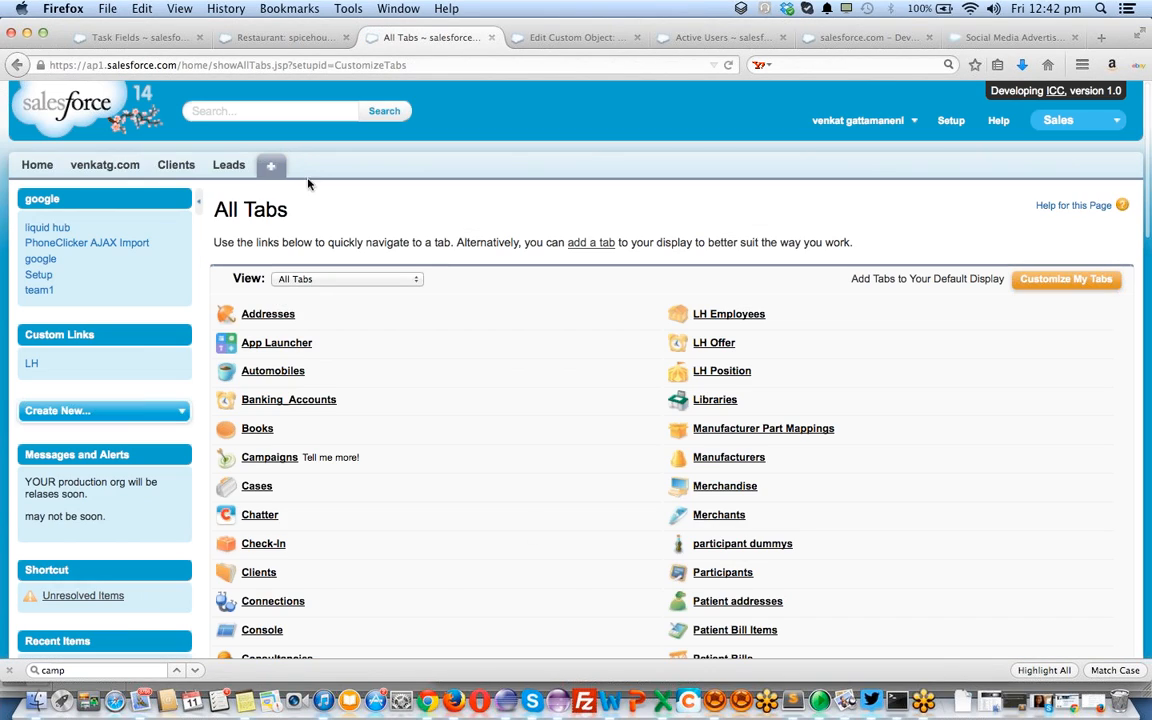
# Create a new lead from the Leads tab, entering the lead's last name and company Solarcity
pyautogui.click(234, 167)
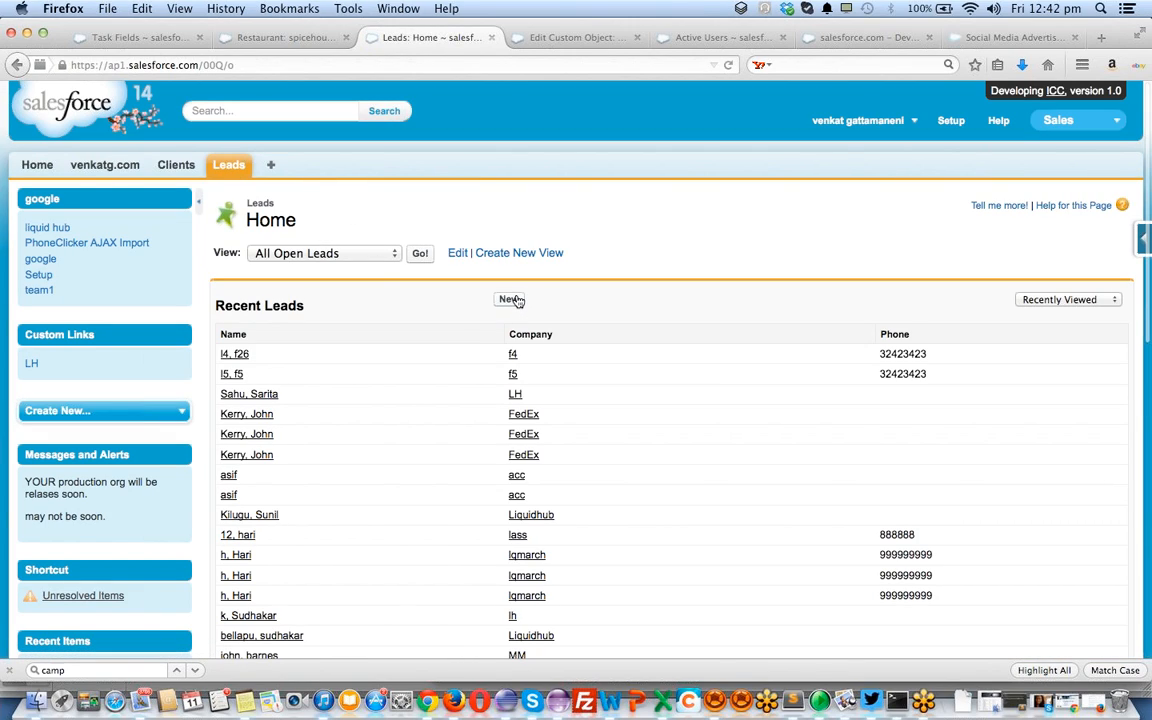
pyautogui.click(511, 299)
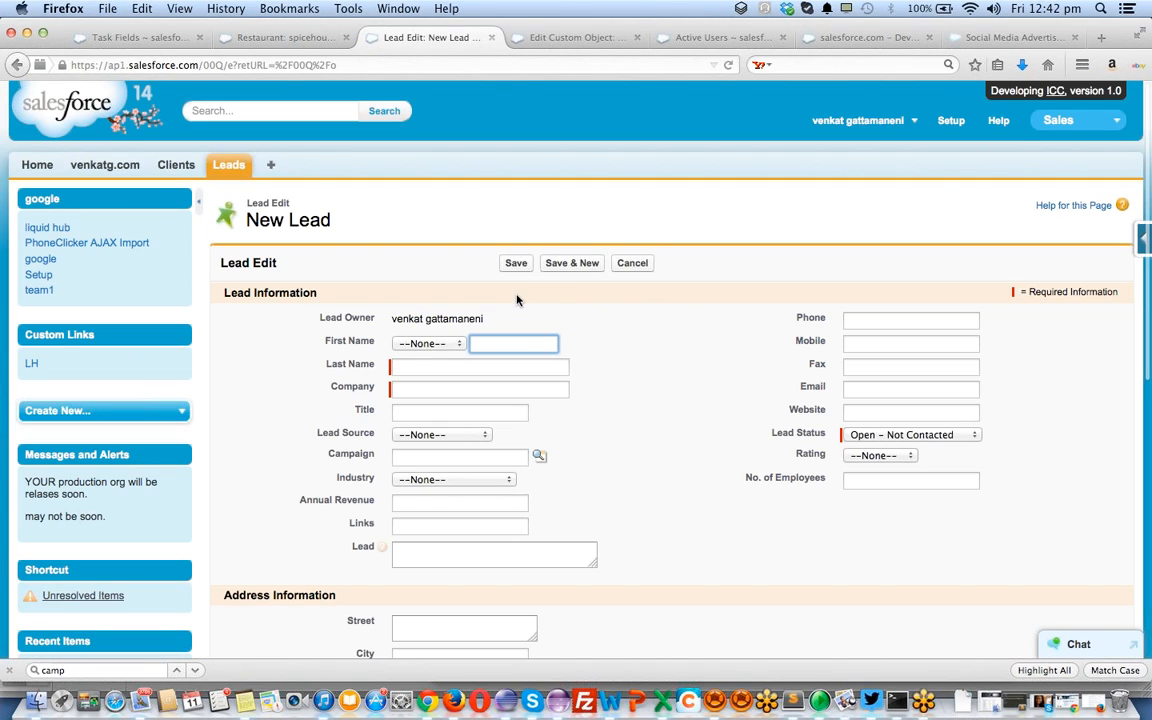
pyautogui.press('Tab')
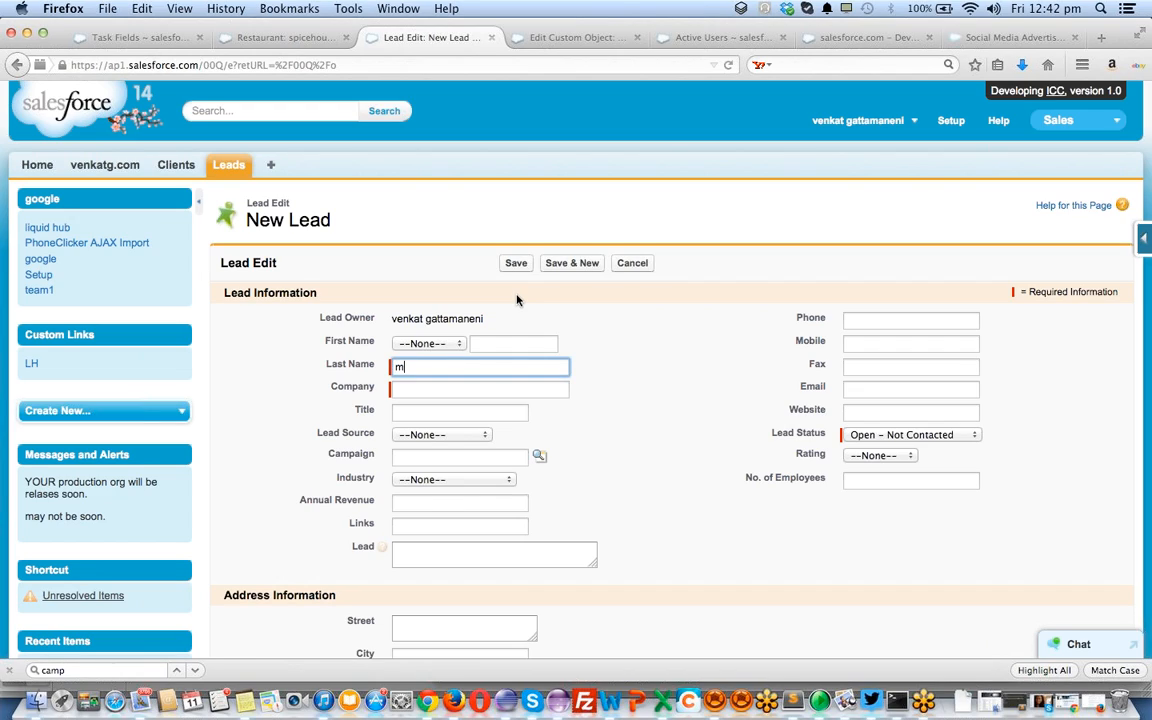
pyautogui.write('manasas')
pyautogui.press('Tab')
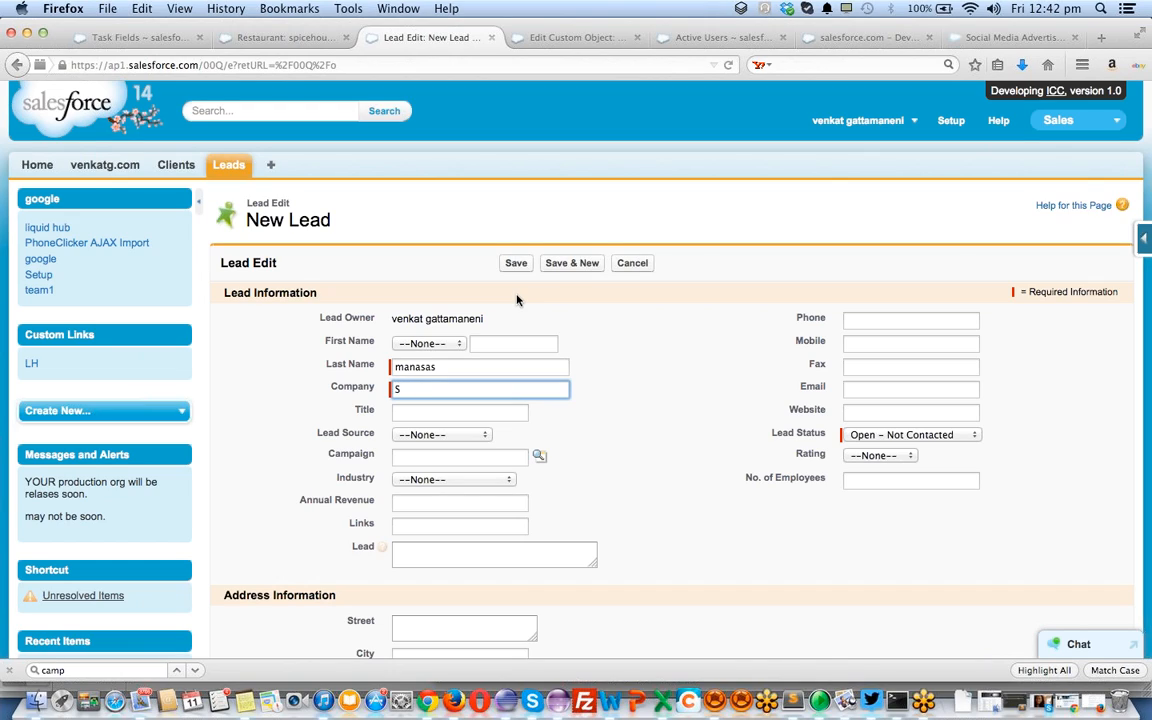
pyautogui.write('city')
pyautogui.click(864, 391)
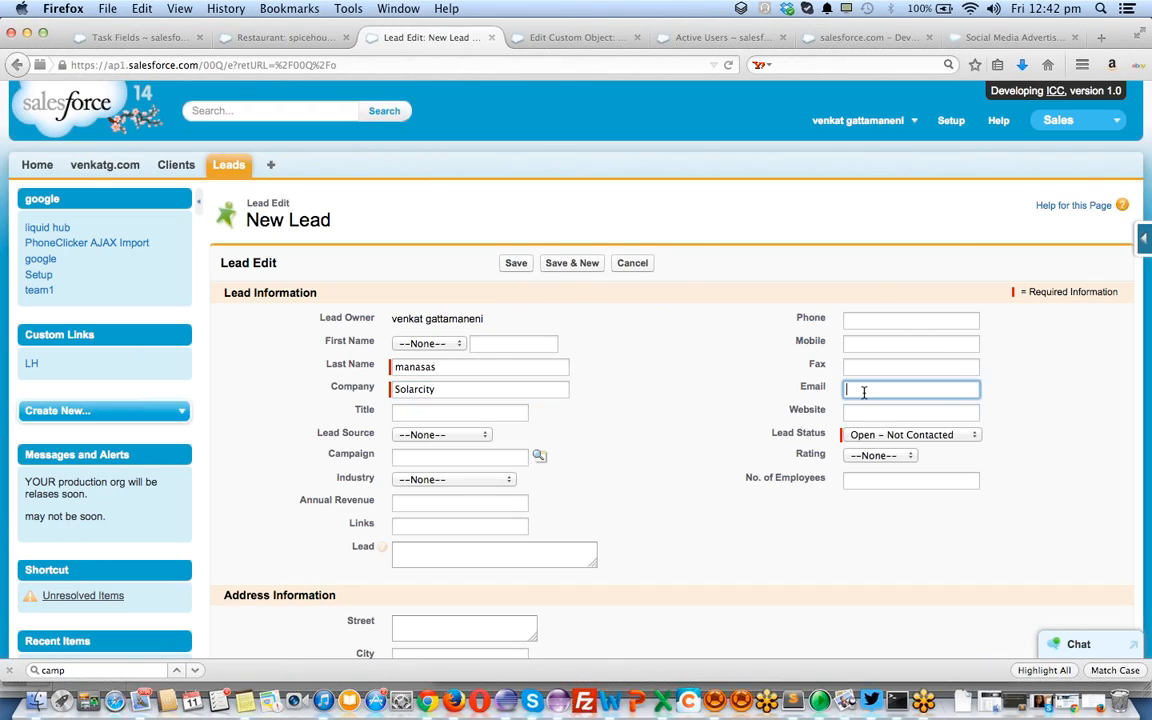
pyautogui.scroll(-3, 712, 450)
pyautogui.scroll(-2, 712, 452)
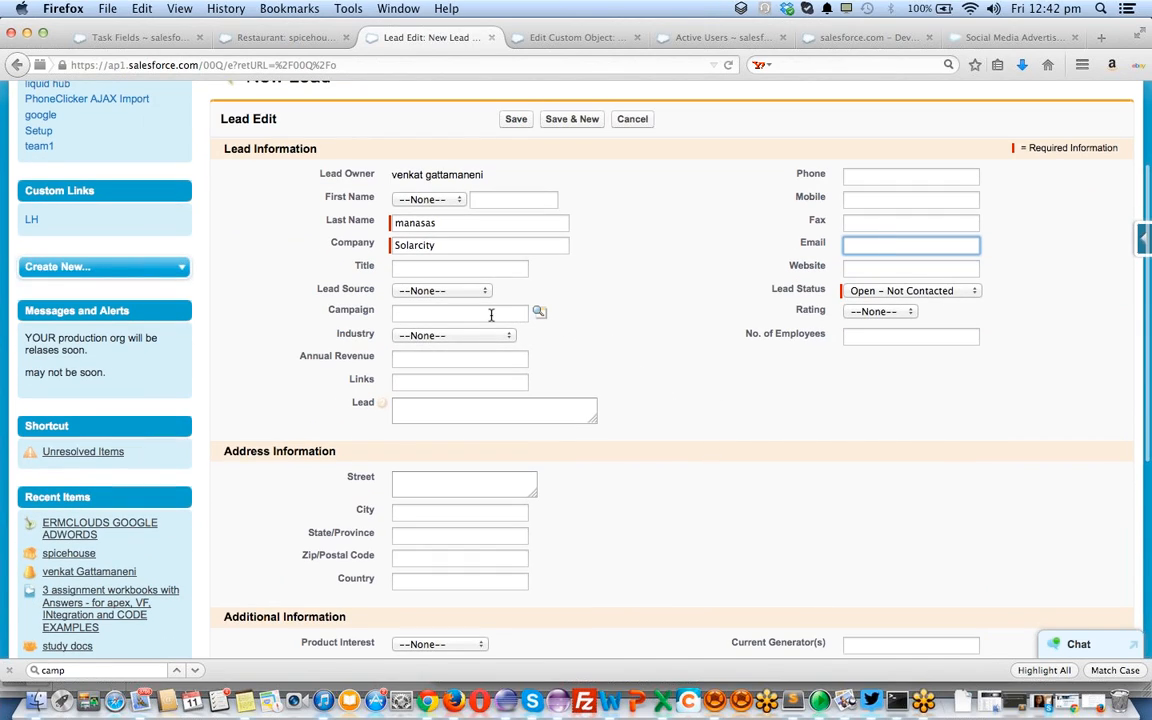
# Link the lead to campaign ERMCLOUDS GOOGLE ADWORDS, then switch to the spicehouse record and open Dashboard
pyautogui.click(539, 320)
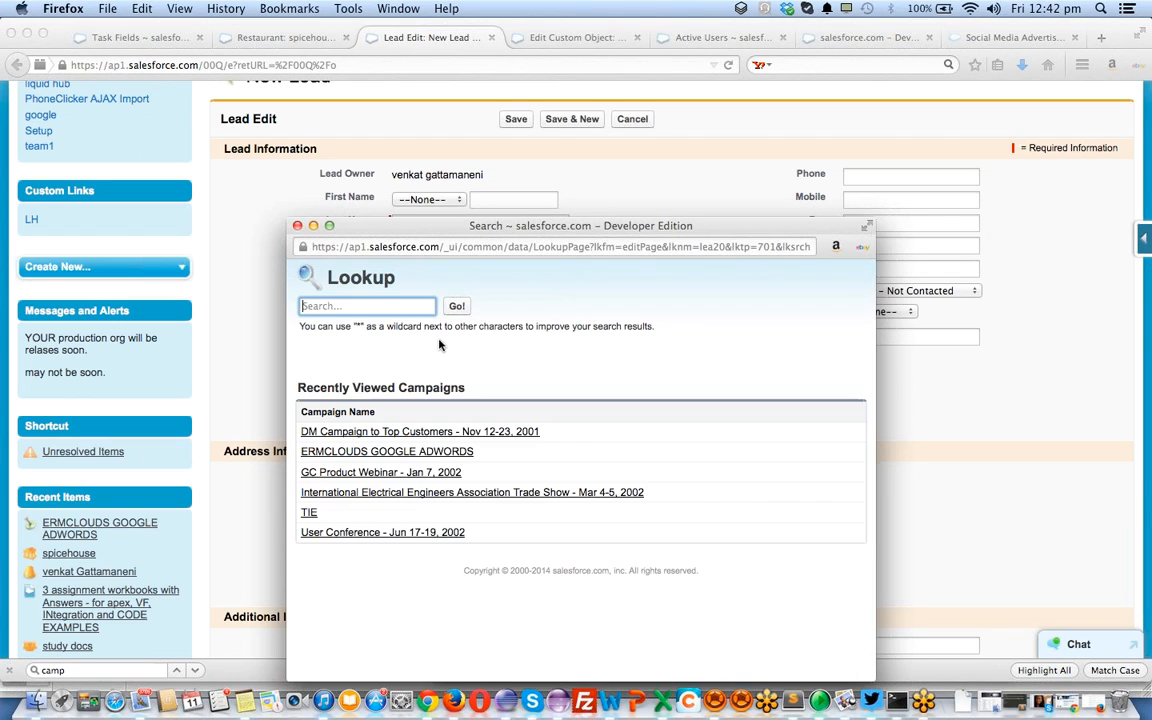
pyautogui.click(381, 452)
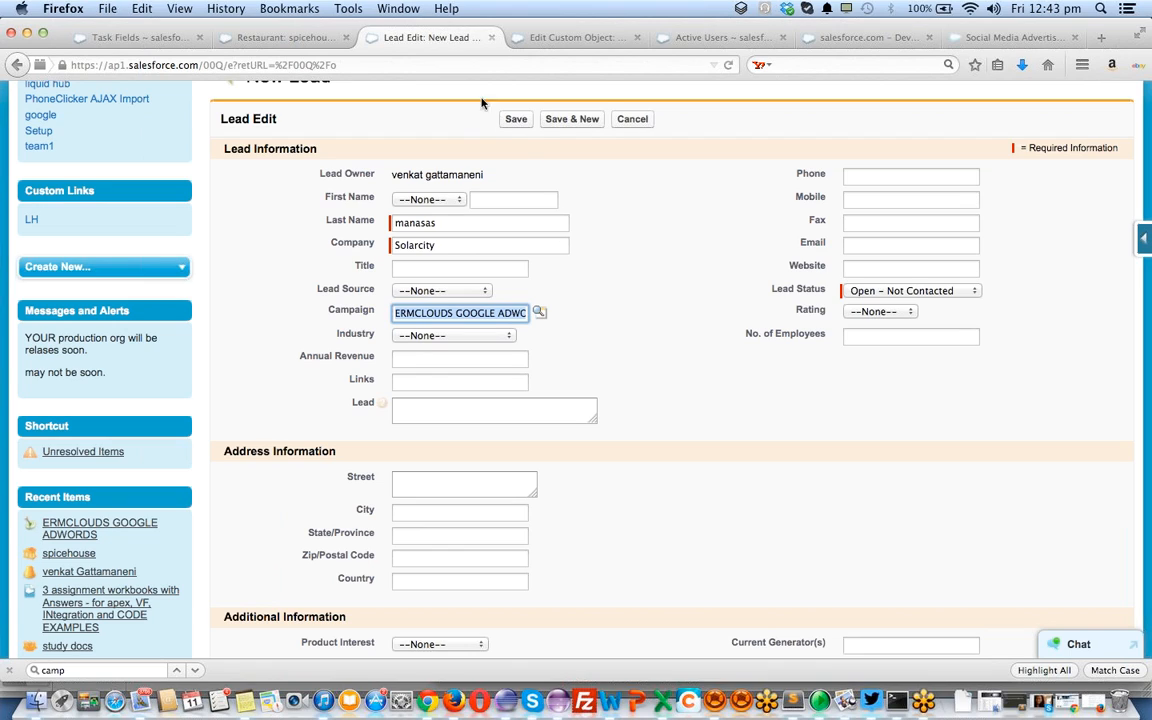
pyautogui.click(294, 38)
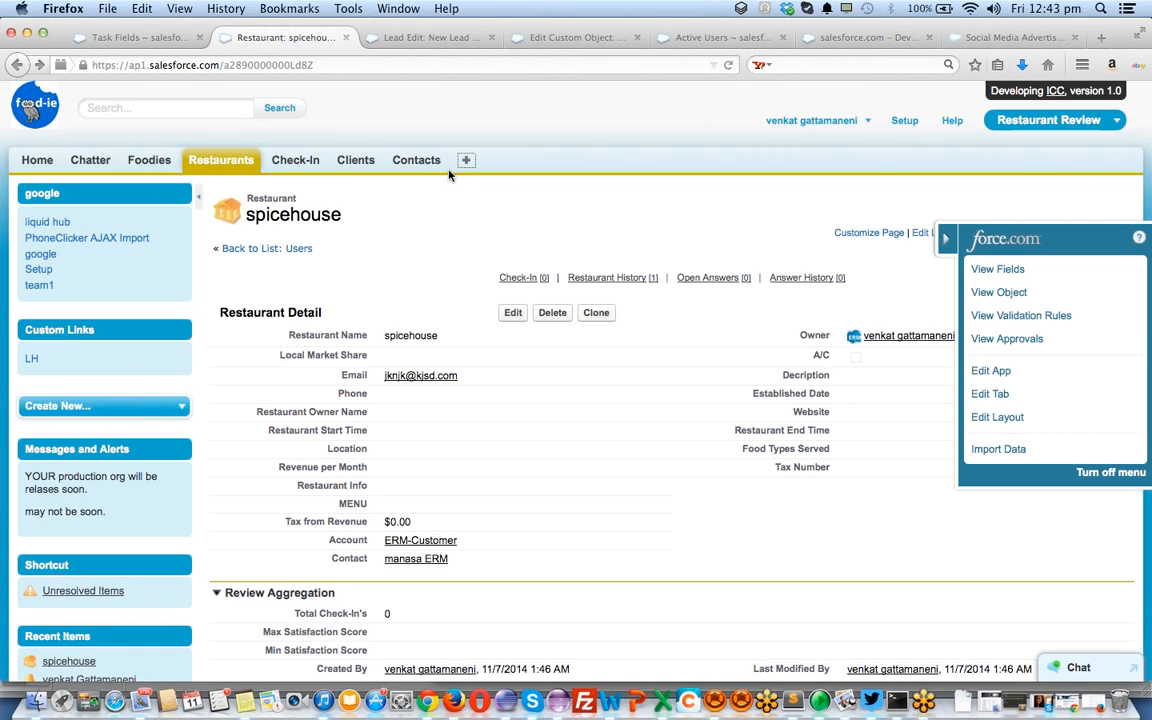
pyautogui.press('F12')
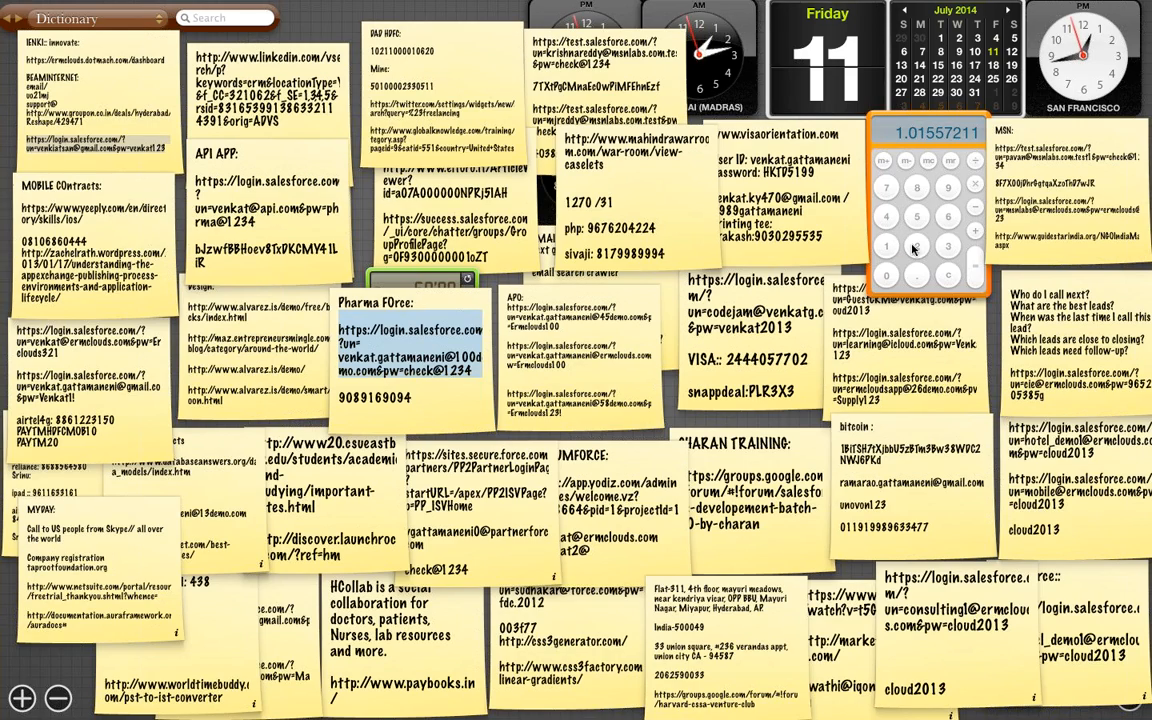
# Enter 2,500,000 on the Dashboard calculator and start a division
pyautogui.click(913, 248)
pyautogui.click(919, 222)
pyautogui.click(884, 275)
pyautogui.doubleClick(884, 275)
pyautogui.click(884, 275)
pyautogui.click(884, 275)
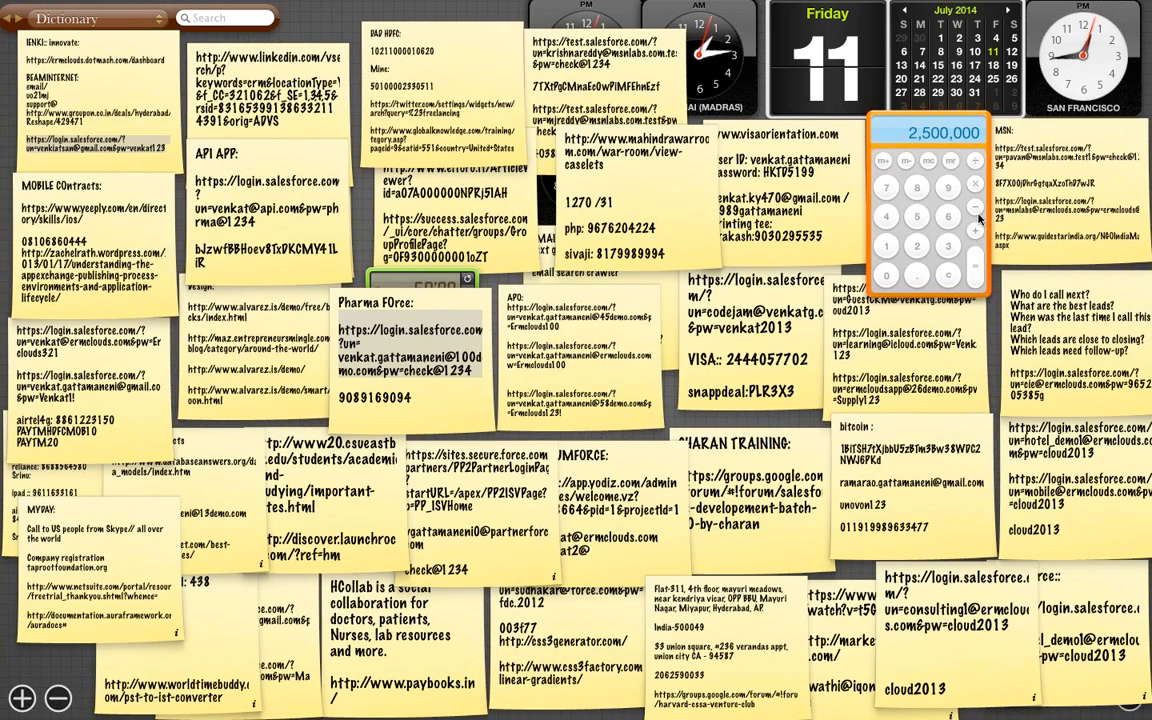
pyautogui.click(976, 162)
# Divide 250,000 by 5,000 for 50, repeat to 100, enter 5000, then move to the PDF
pyautogui.click(948, 275)
pyautogui.click(917, 217)
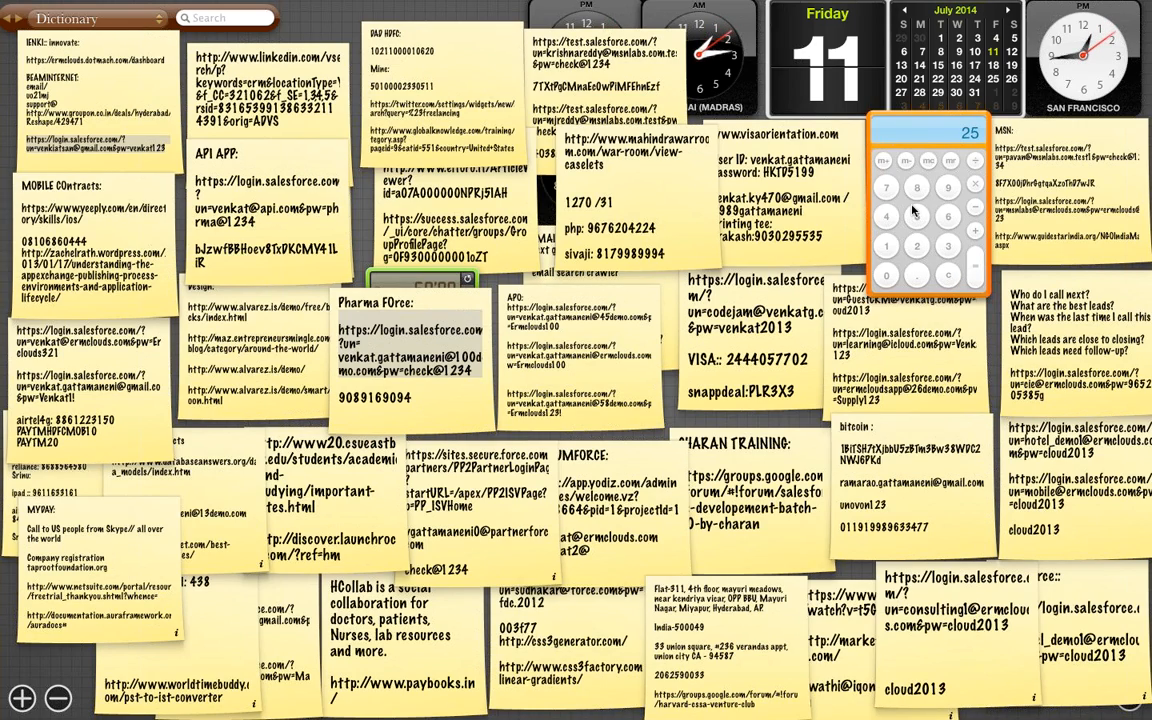
pyautogui.click(887, 275)
pyautogui.click(887, 275)
pyautogui.click(887, 276)
pyautogui.click(887, 277)
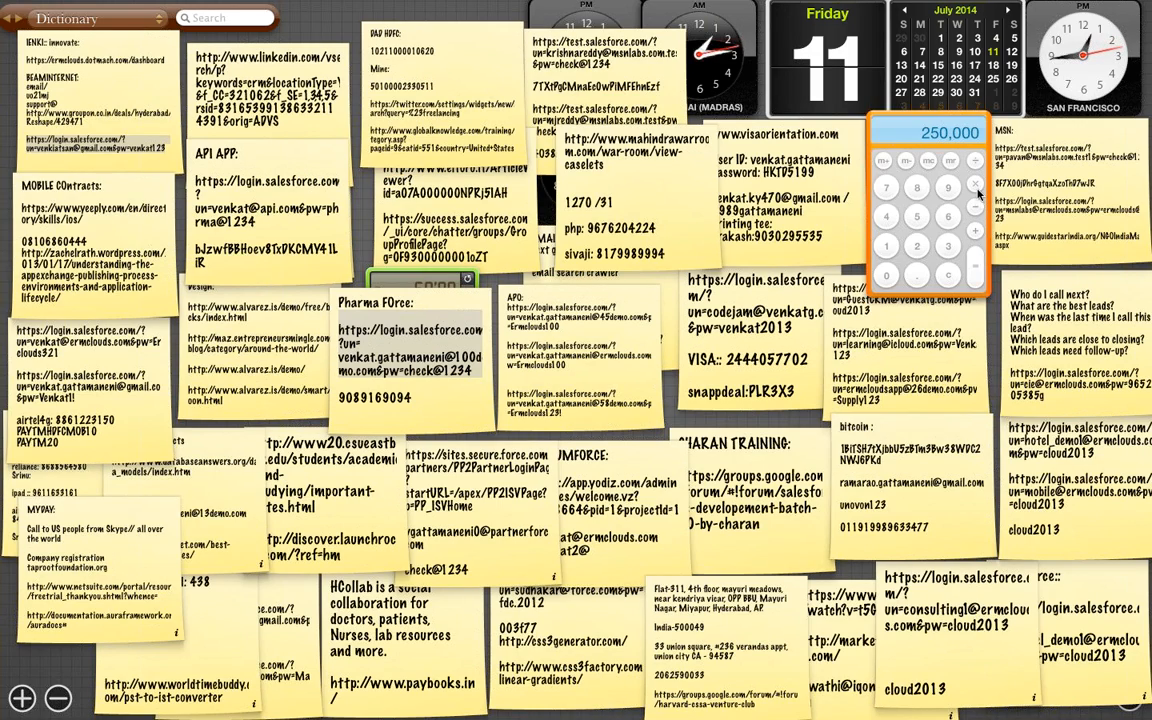
pyautogui.click(976, 162)
pyautogui.click(919, 217)
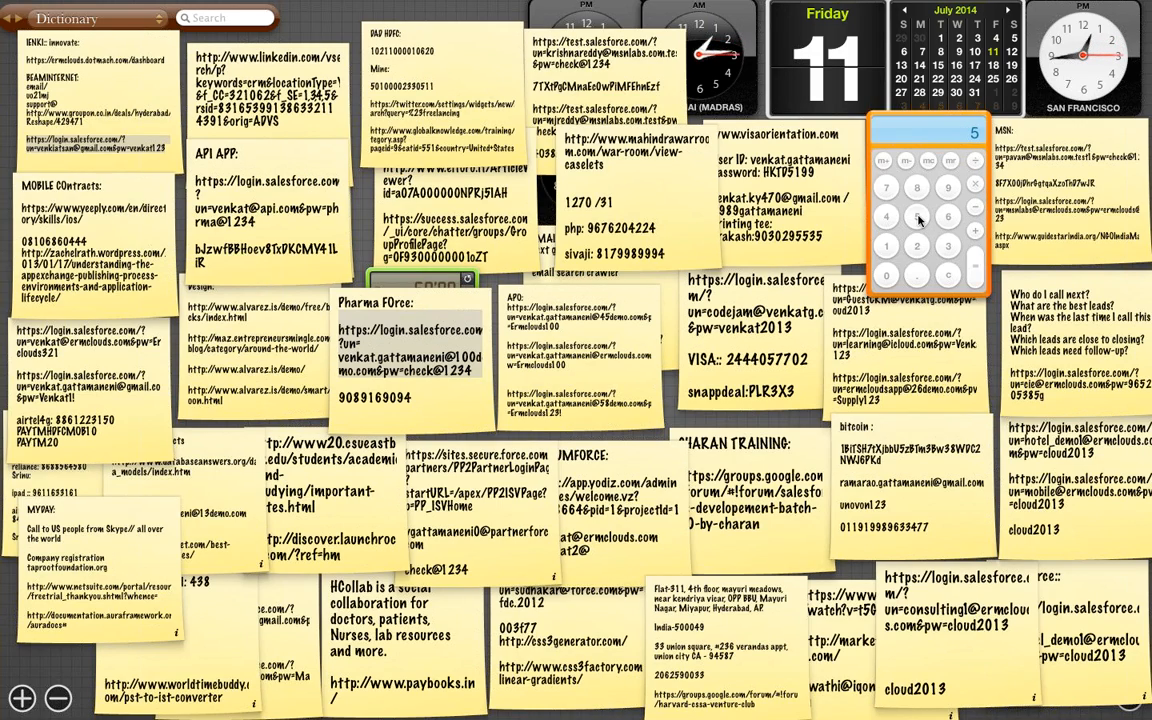
pyautogui.click(893, 273)
pyautogui.click(893, 273)
pyautogui.click(893, 273)
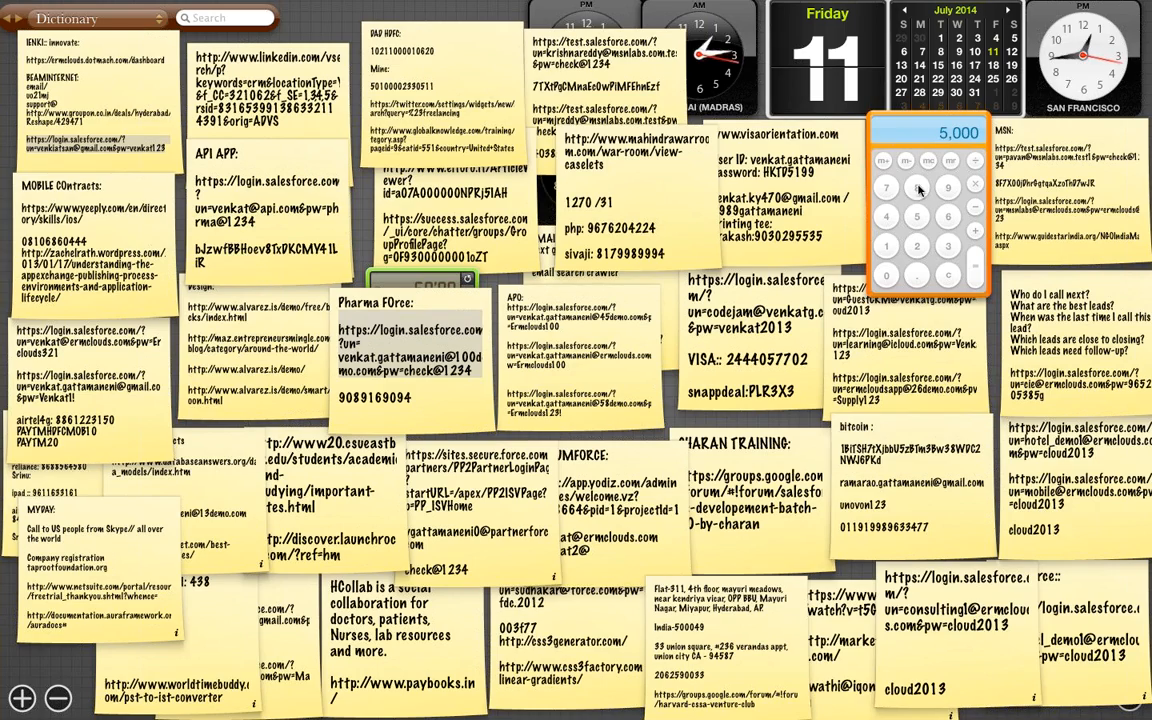
pyautogui.click(976, 270)
pyautogui.click(976, 270)
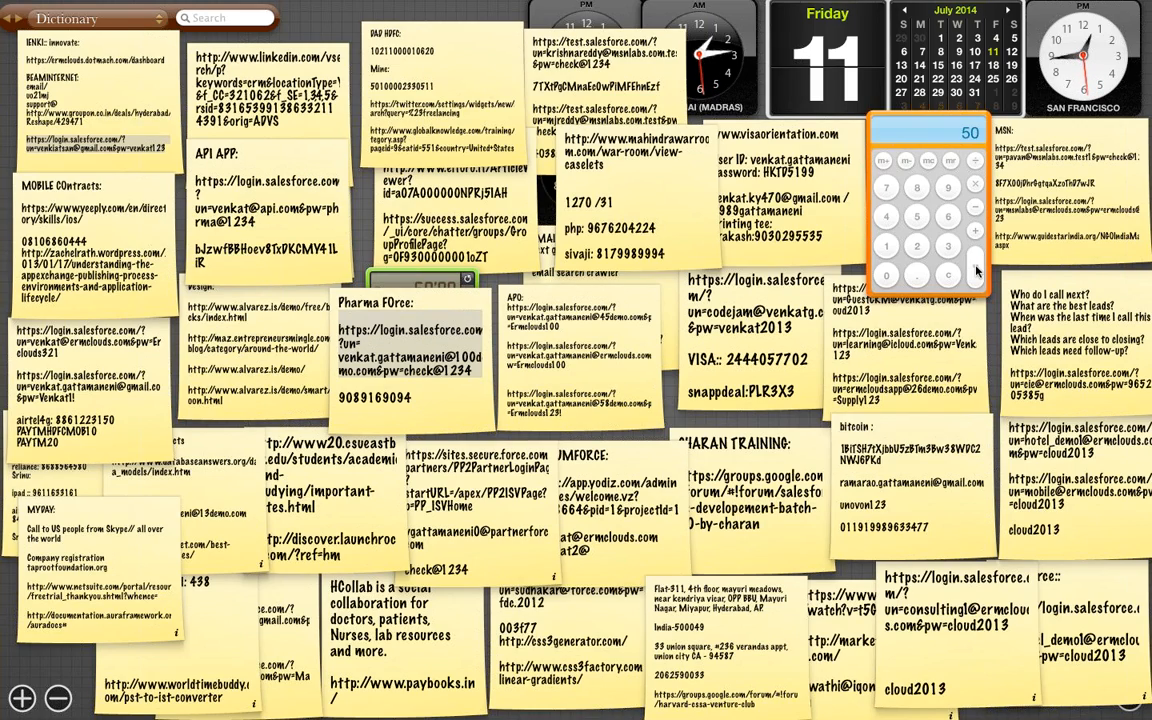
pyautogui.click(976, 270)
pyautogui.write('5000')
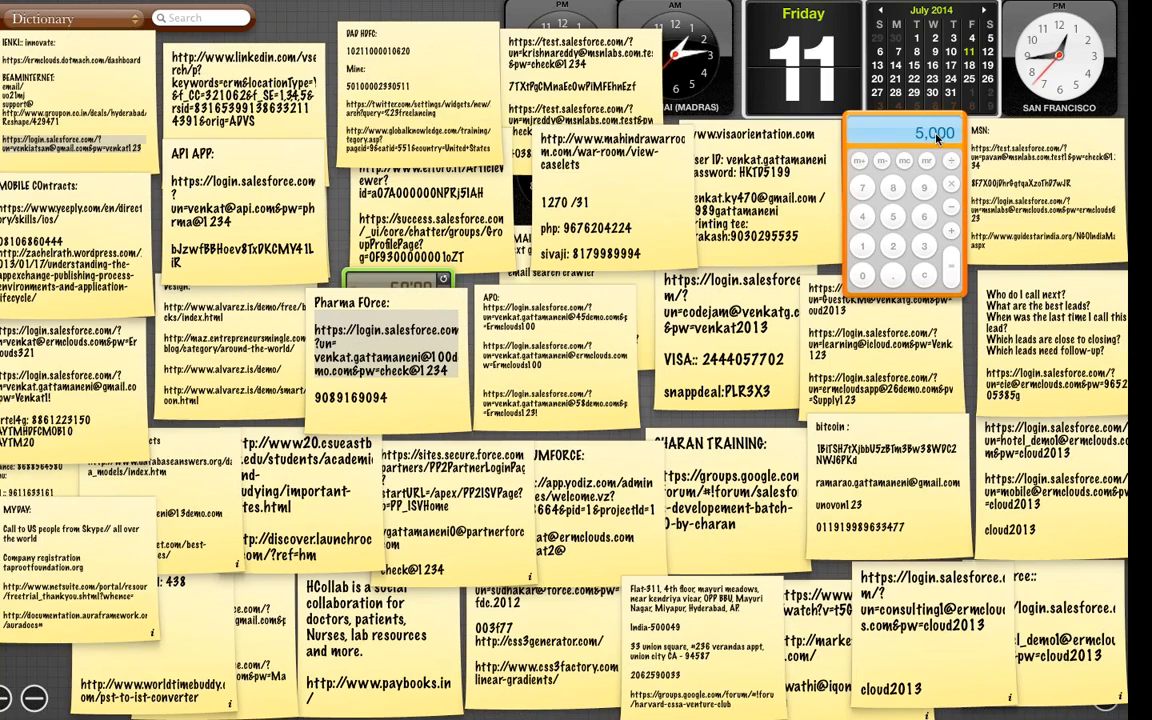
pyautogui.hotkey('ctrl', 'Right')
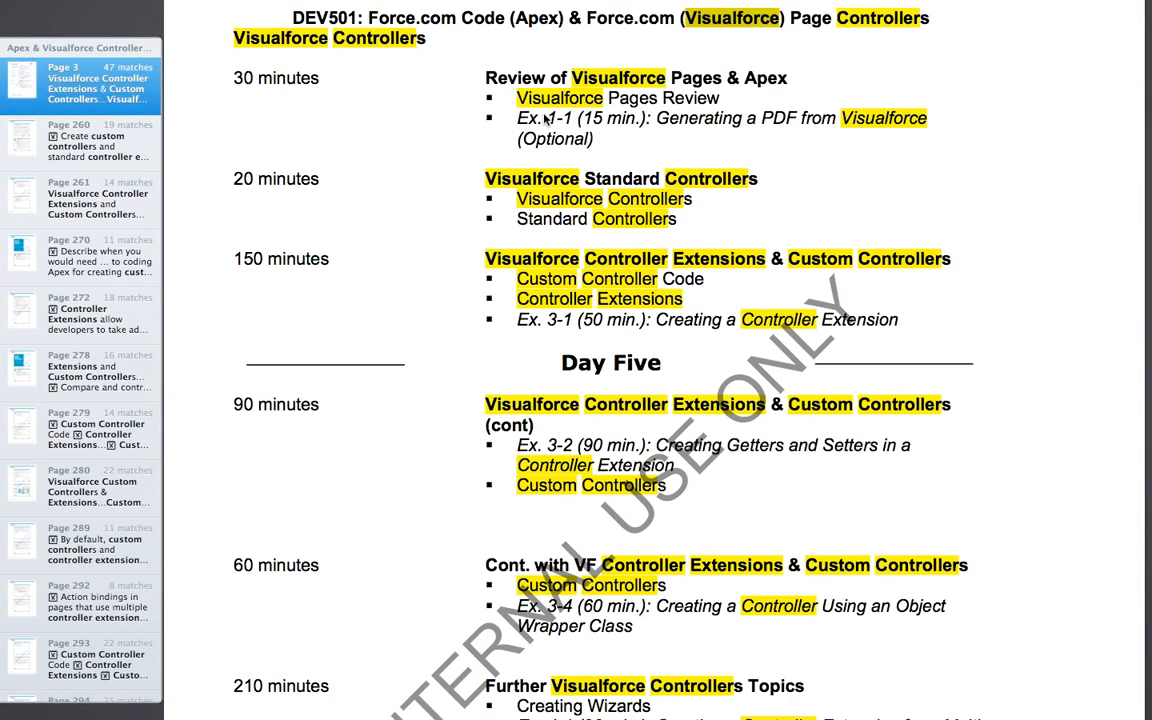
# Switch from the full-screen Preview PDF back to the Salesforce spicehouse record in Firefox
pyautogui.hotkey('ctrl', 'Left')
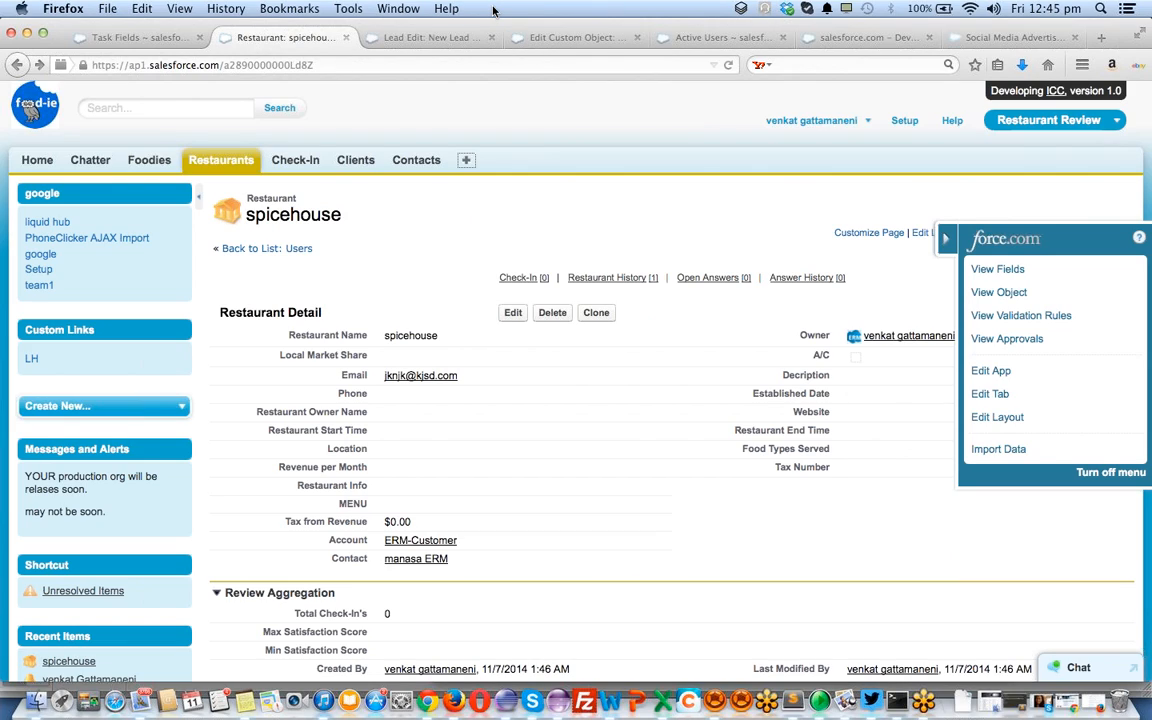
# From Task Fields setup, collapse Activities, expand Campaigns, and browse the Campaign Fields list
pyautogui.click(145, 38)
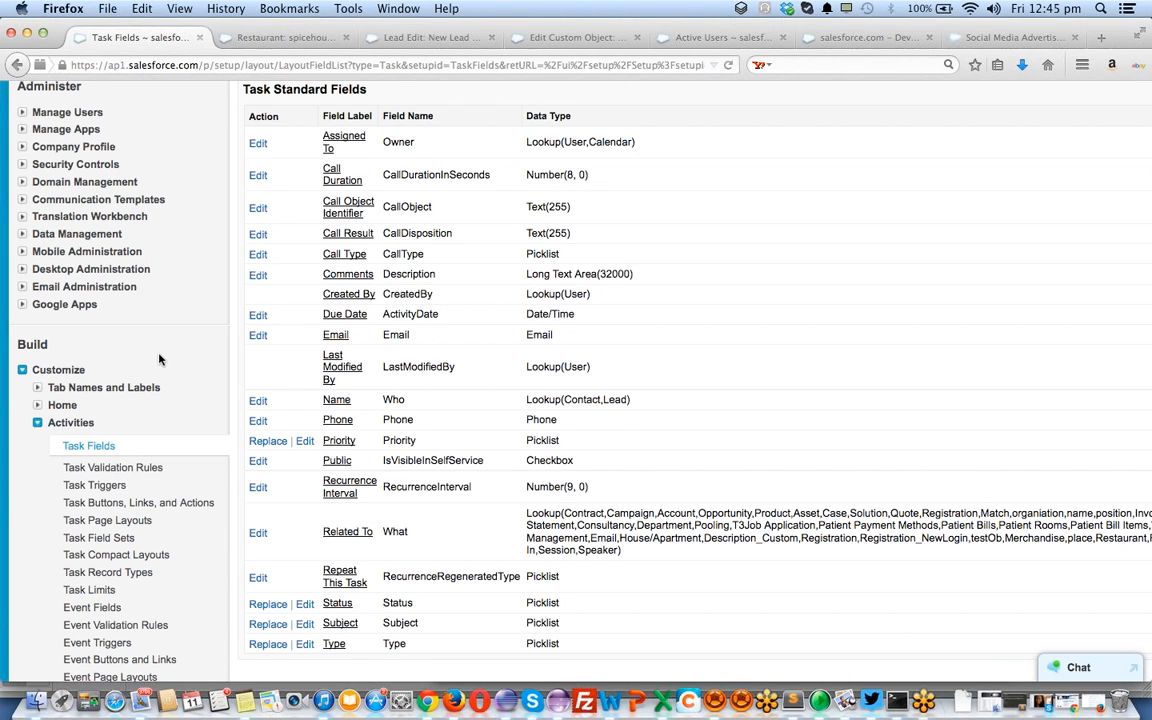
pyautogui.scroll(-5, 159, 359)
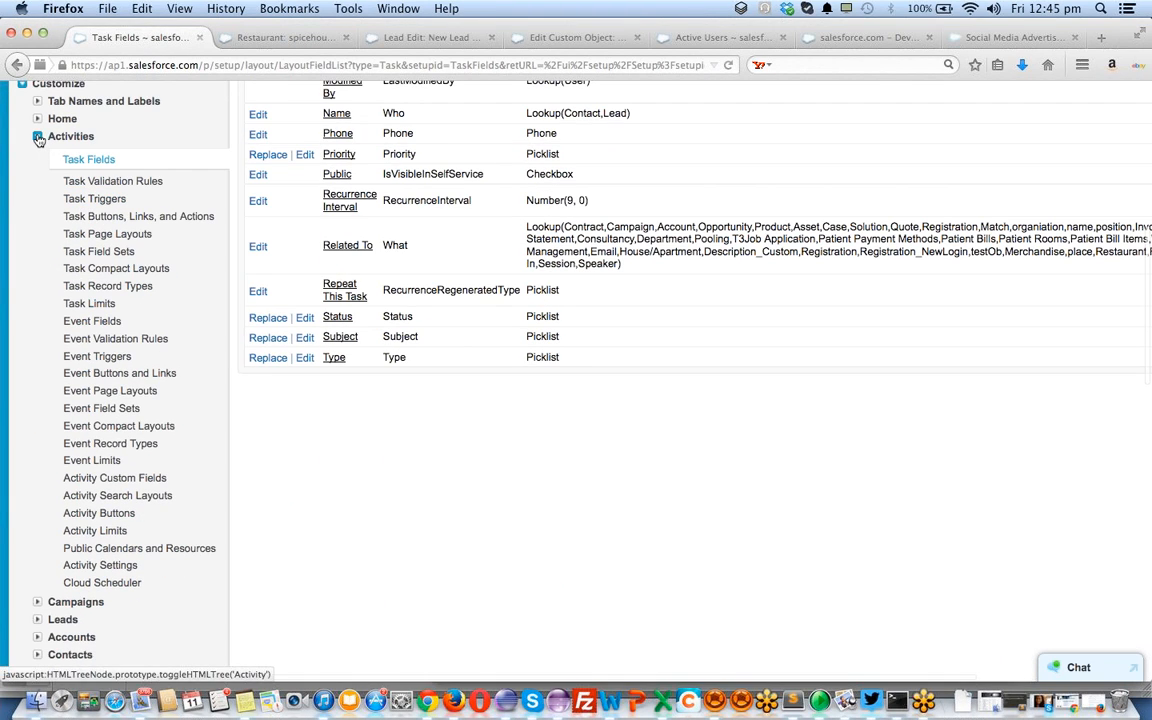
pyautogui.click(39, 138)
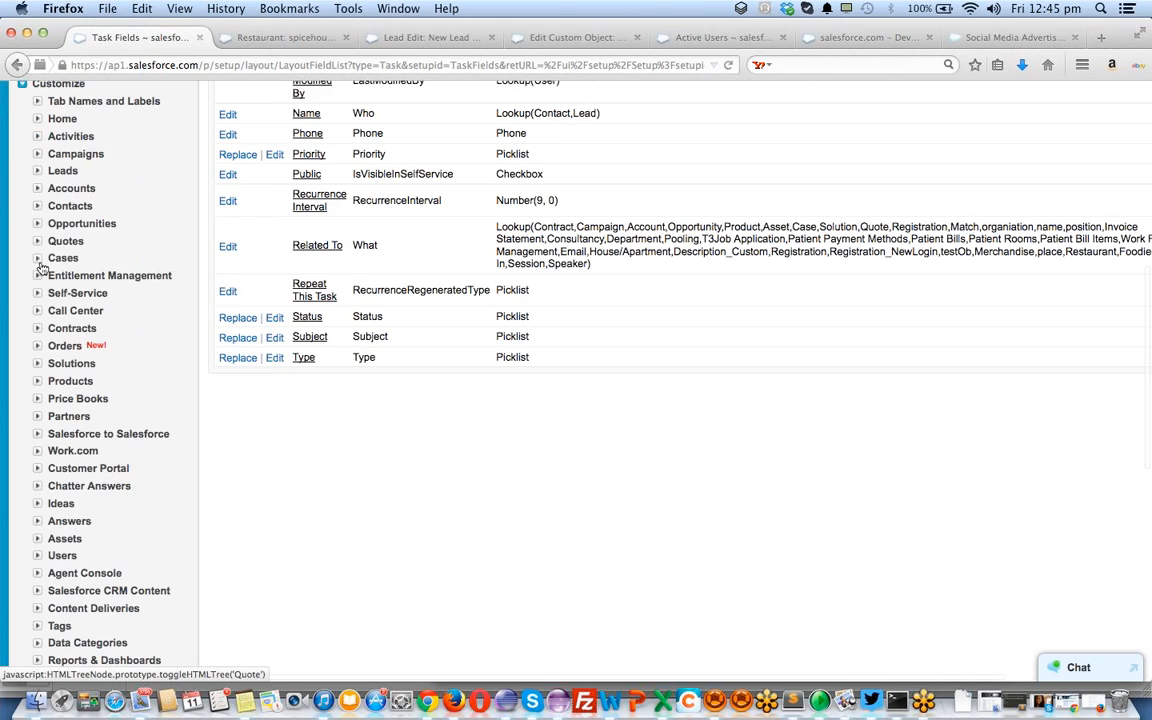
pyautogui.click(37, 155)
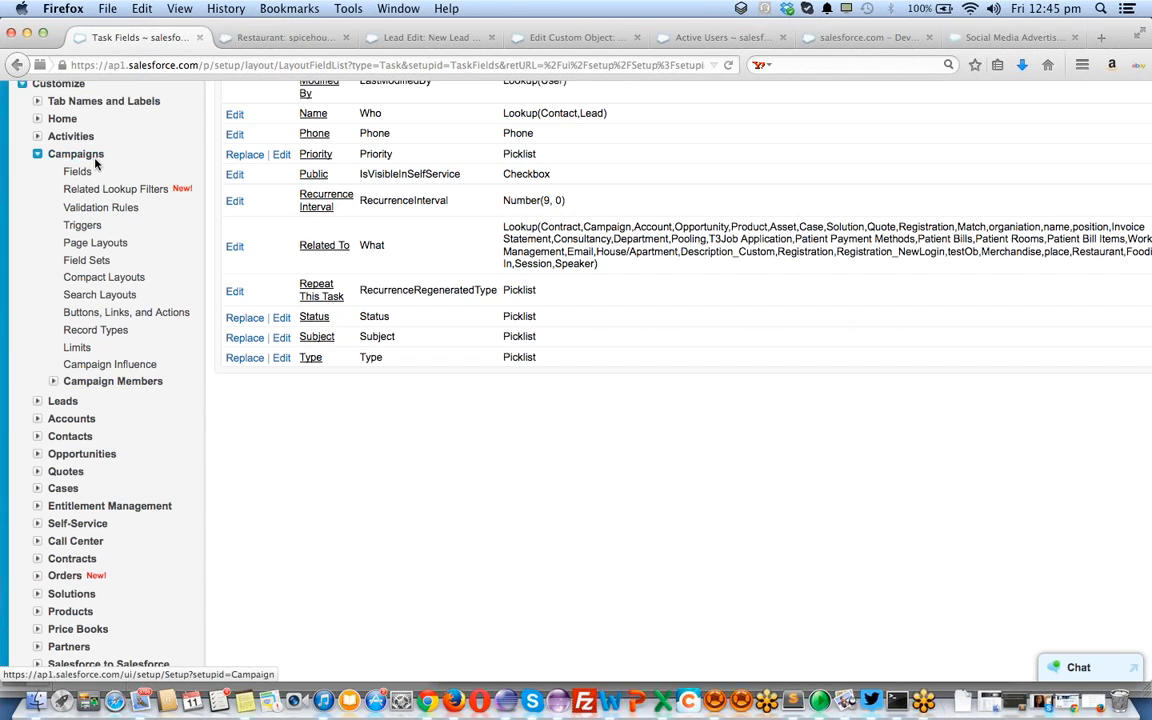
pyautogui.click(68, 172)
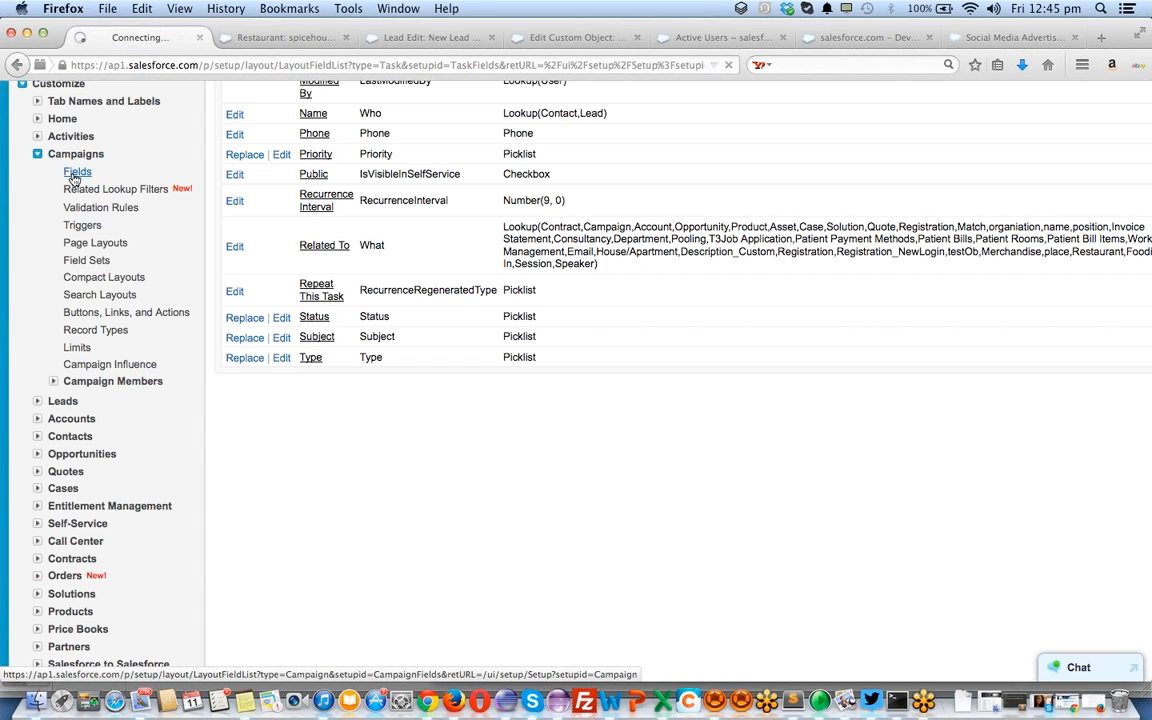
pyautogui.scroll(-5, 348, 266)
pyautogui.scroll(-2, 348, 266)
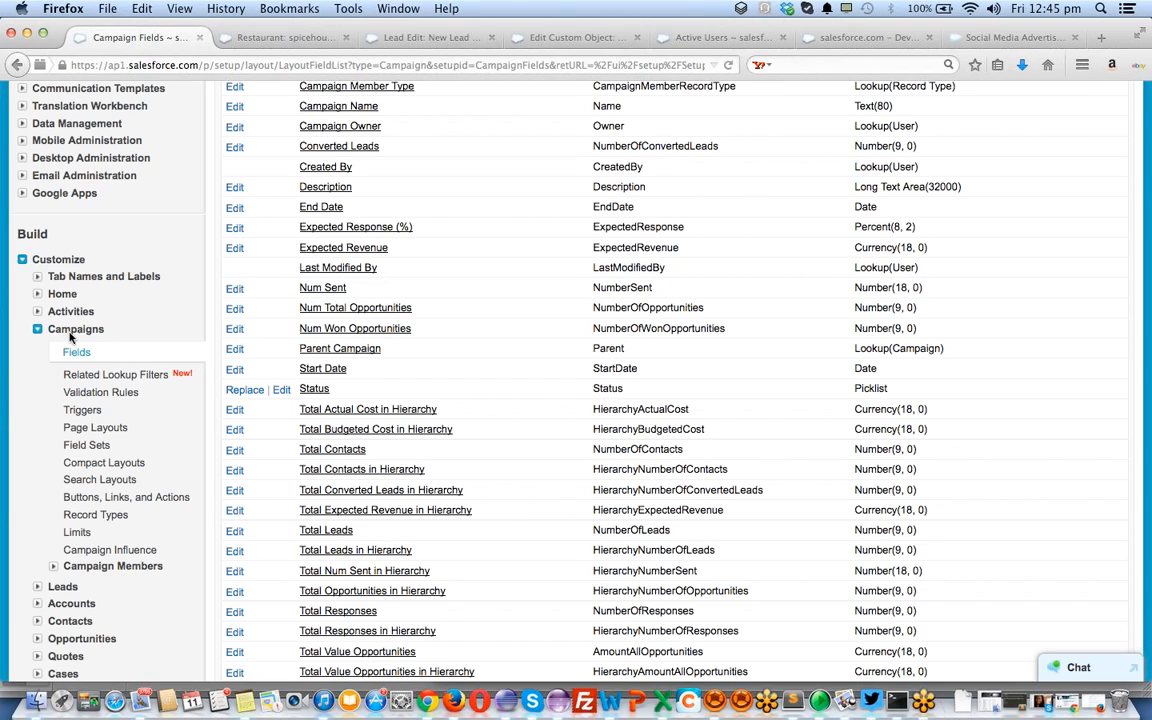
pyautogui.scroll(-1, 405, 298)
pyautogui.scroll(-2, 405, 298)
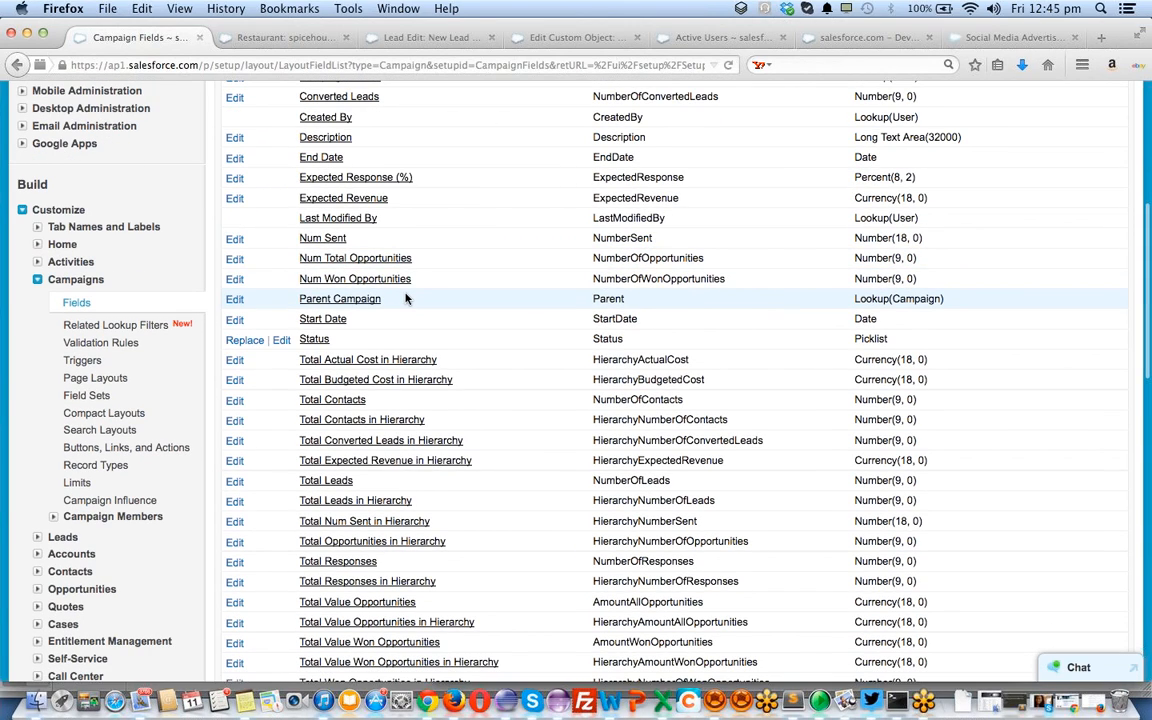
pyautogui.scroll(-3, 405, 298)
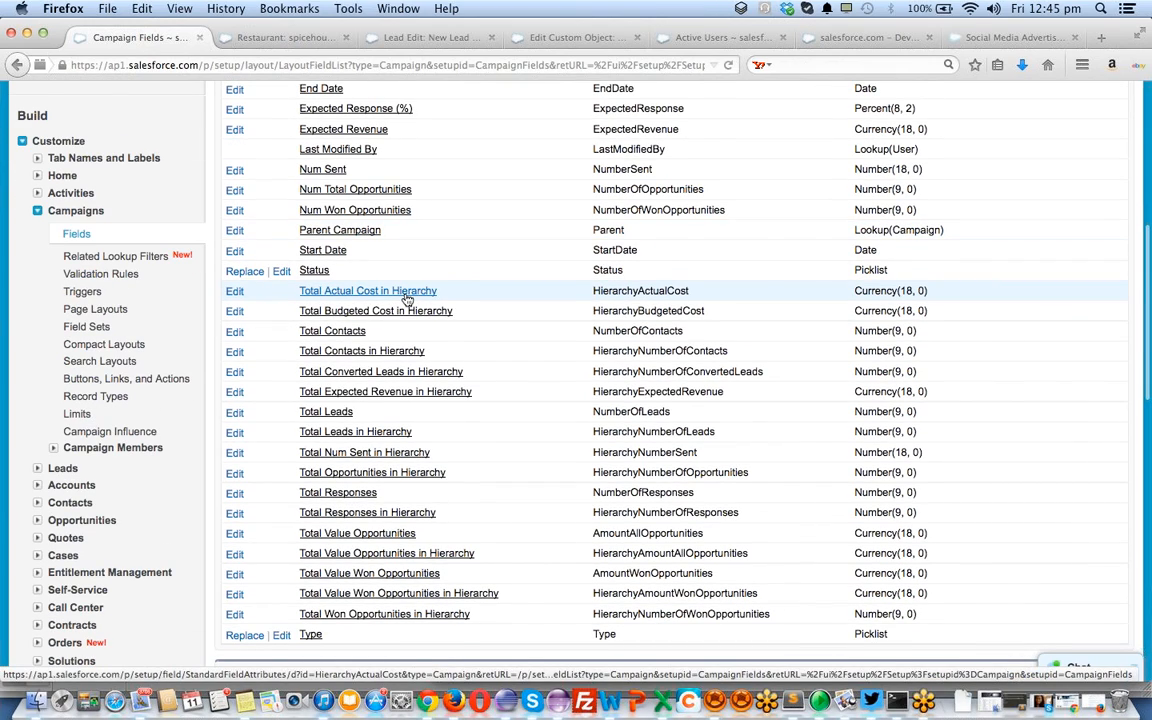
pyautogui.scroll(-10, 407, 298)
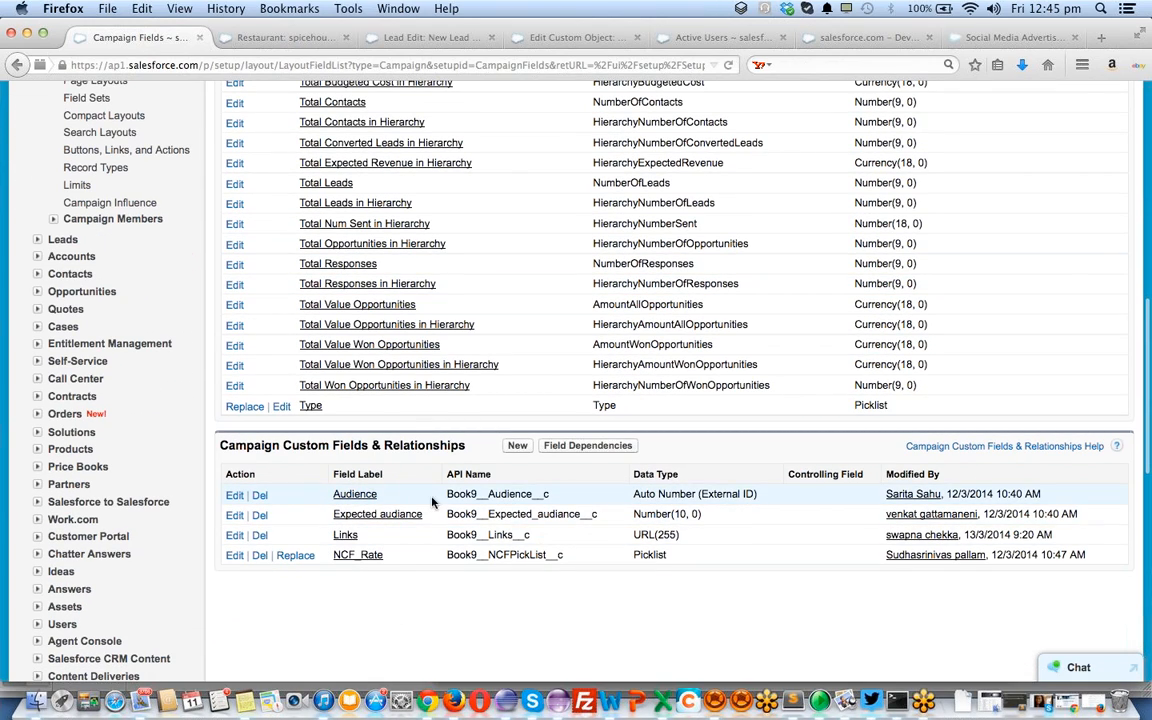
pyautogui.scroll(2, 371, 469)
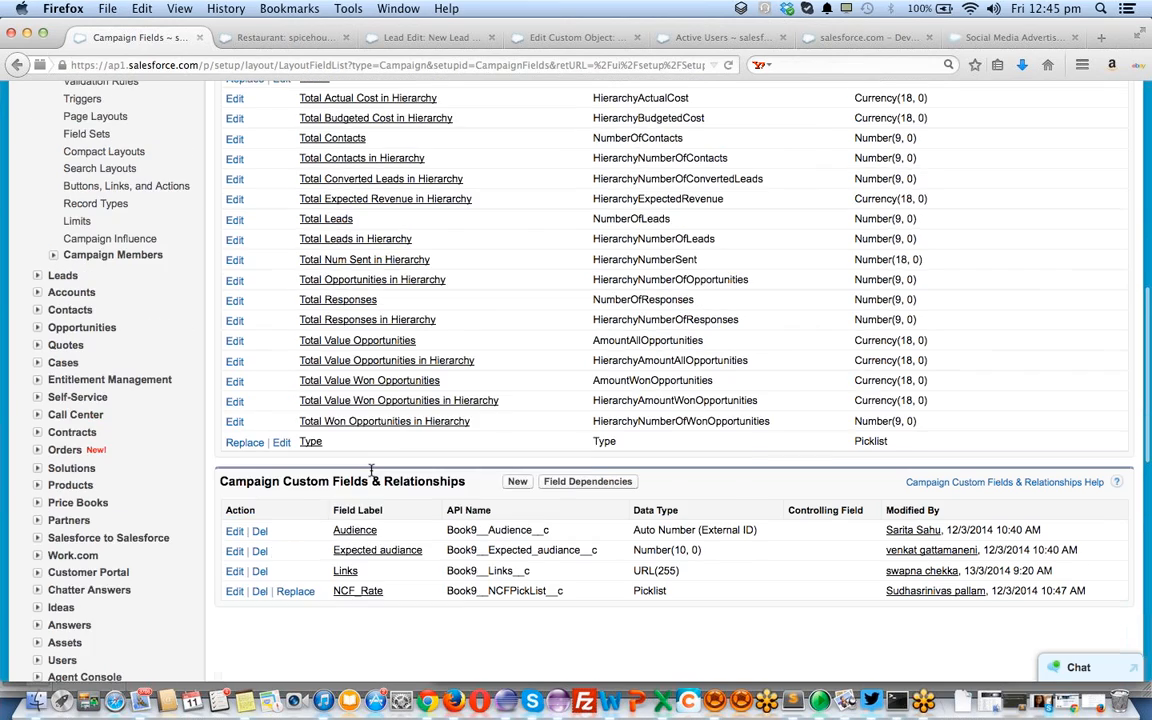
pyautogui.scroll(8, 371, 469)
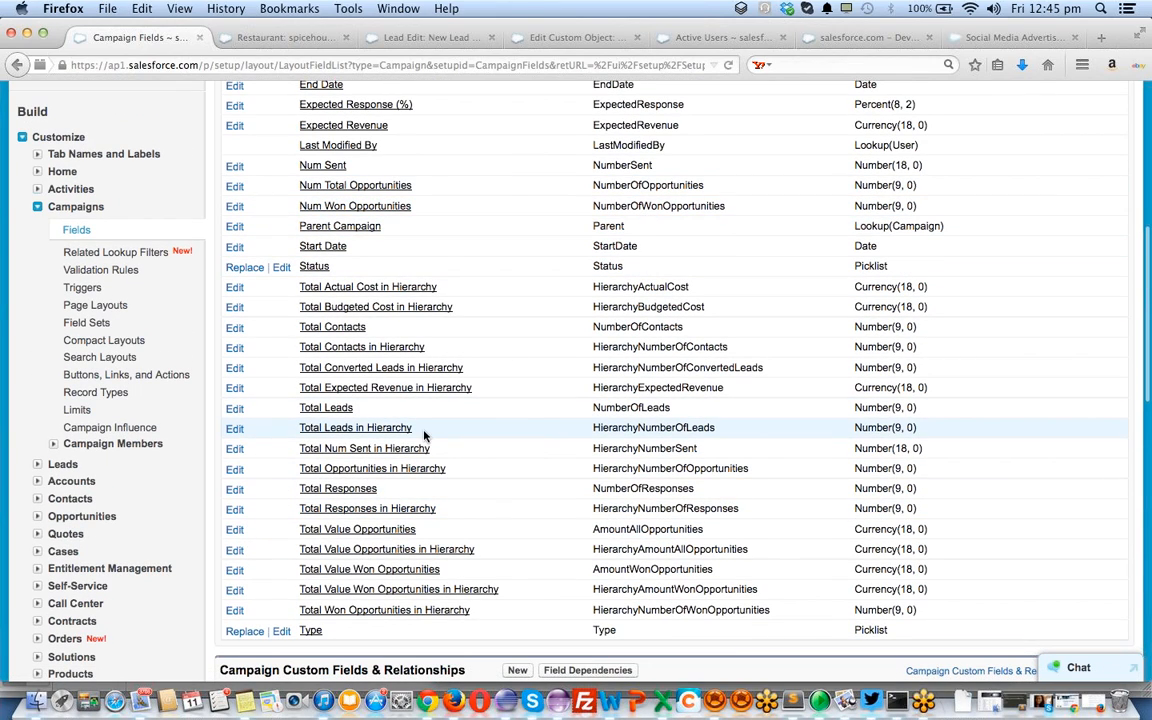
pyautogui.scroll(2, 413, 437)
pyautogui.scroll(7, 413, 437)
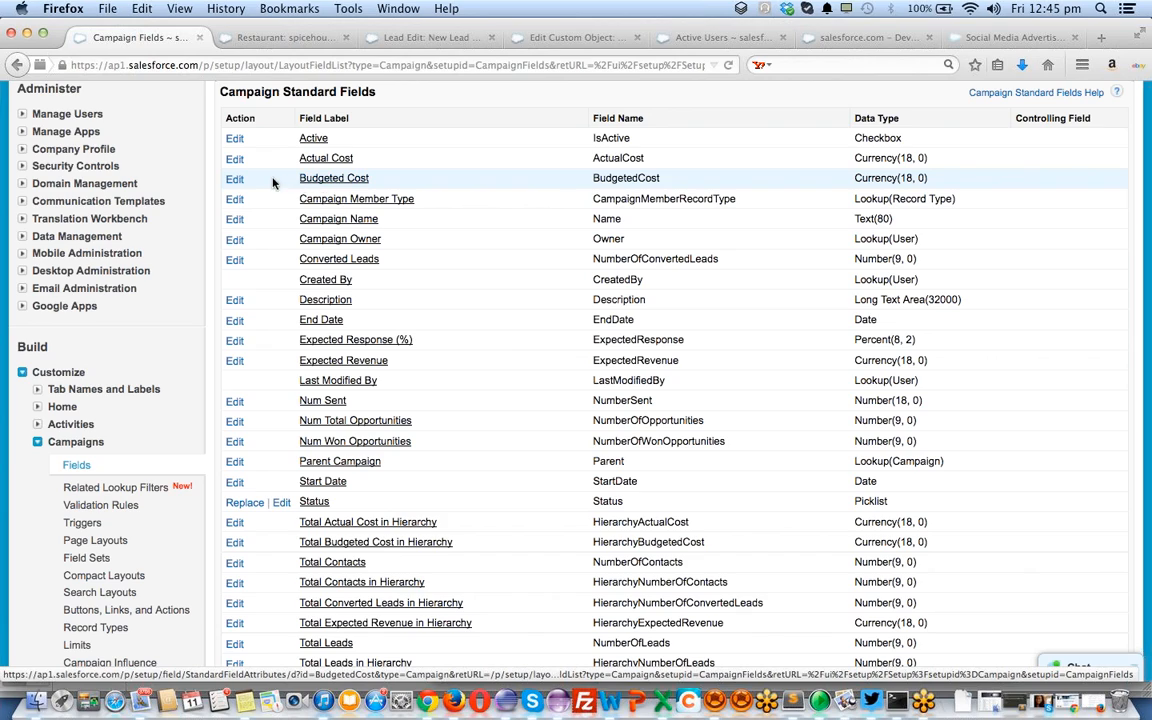
# Look over the Budgeted Cost field's edit and detail pages, leaving its Currency(18, 0) settings unchanged
pyautogui.click(237, 182)
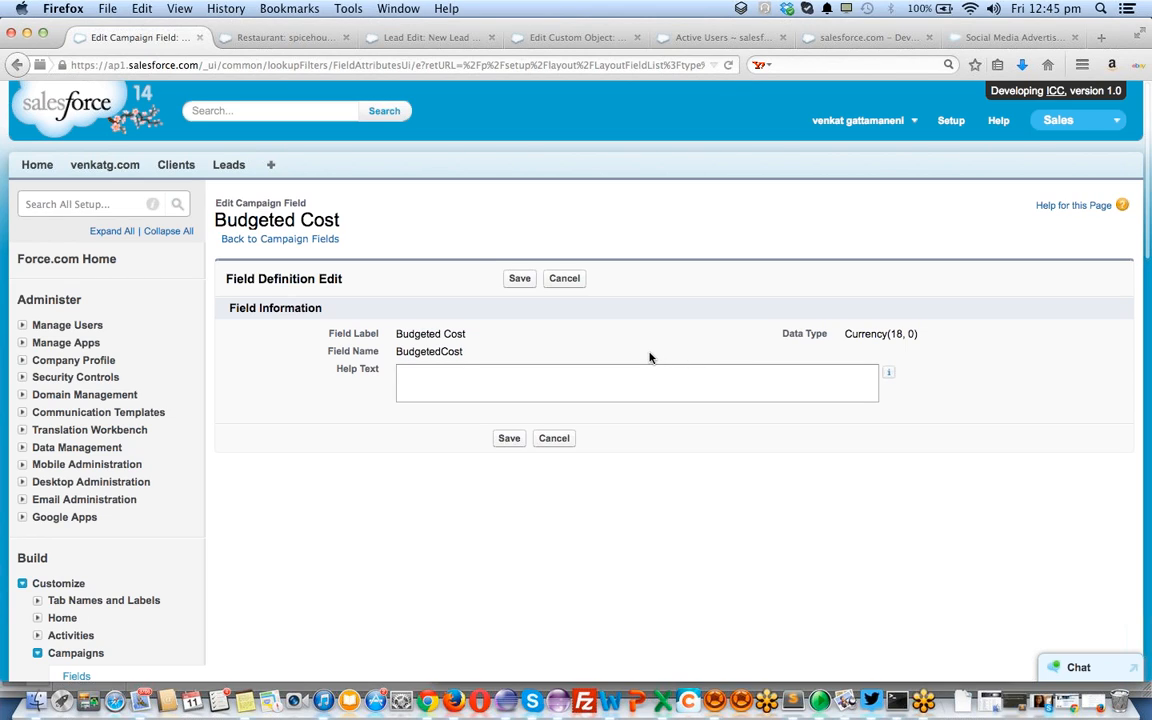
pyautogui.click(478, 385)
pyautogui.press('super+[')
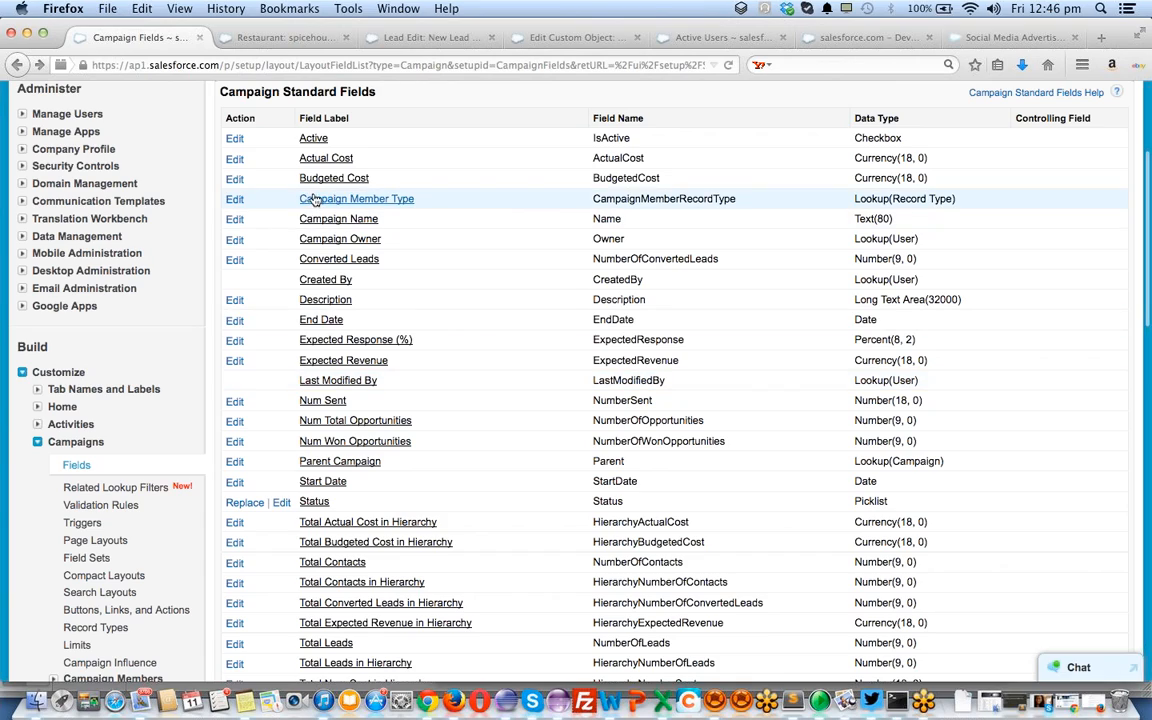
pyautogui.click(310, 180)
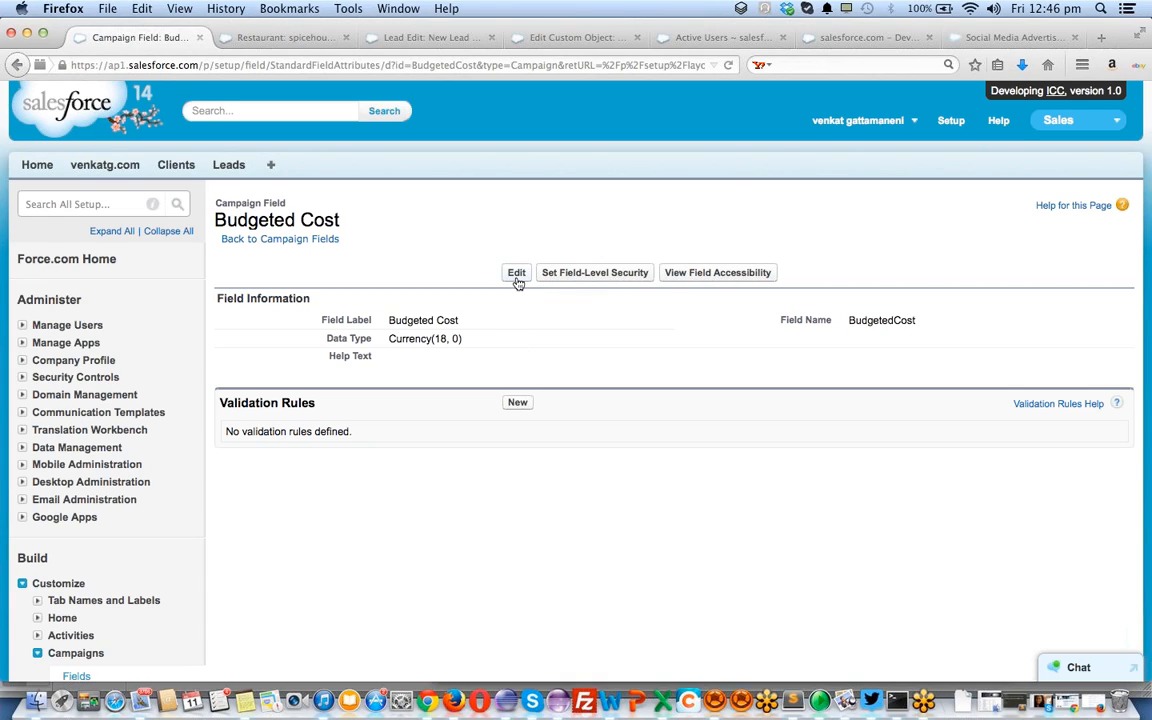
pyautogui.click(515, 278)
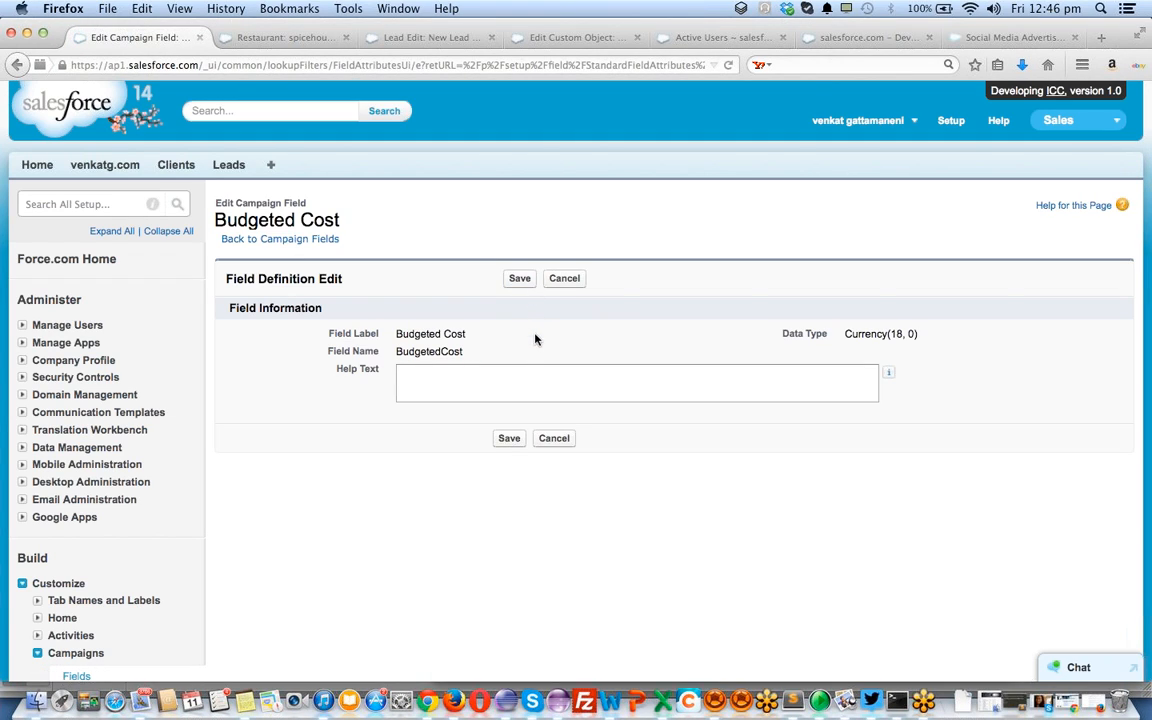
pyautogui.click(573, 285)
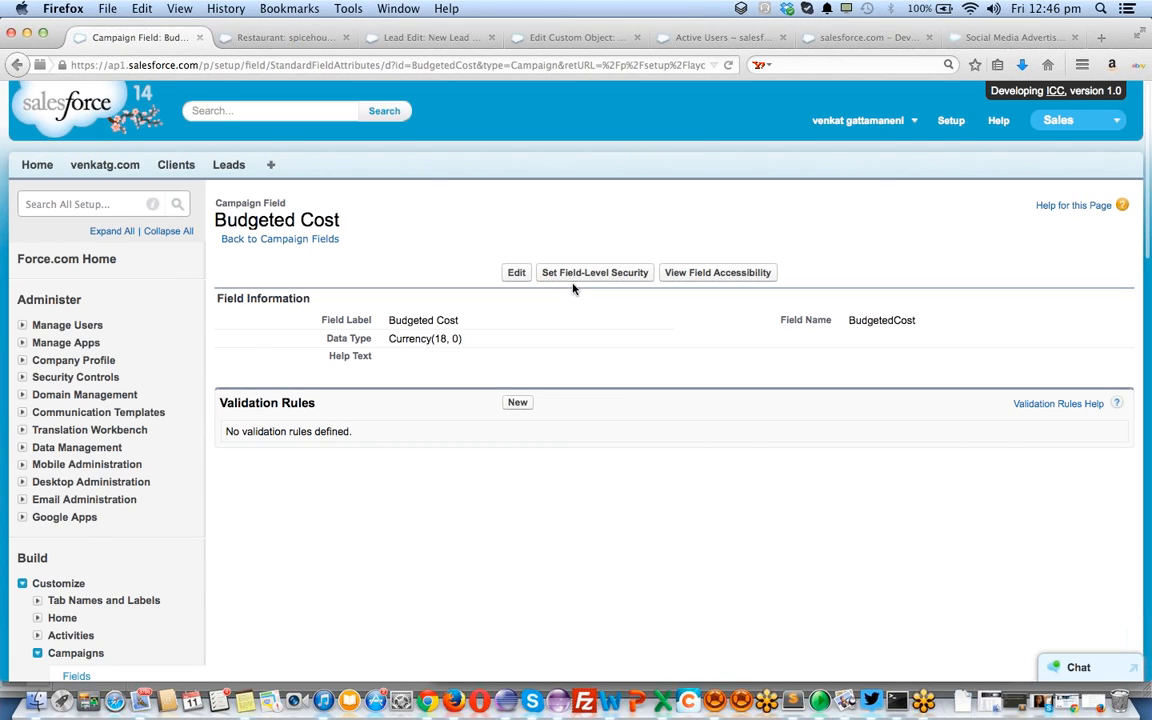
pyautogui.scroll(-1, 514, 373)
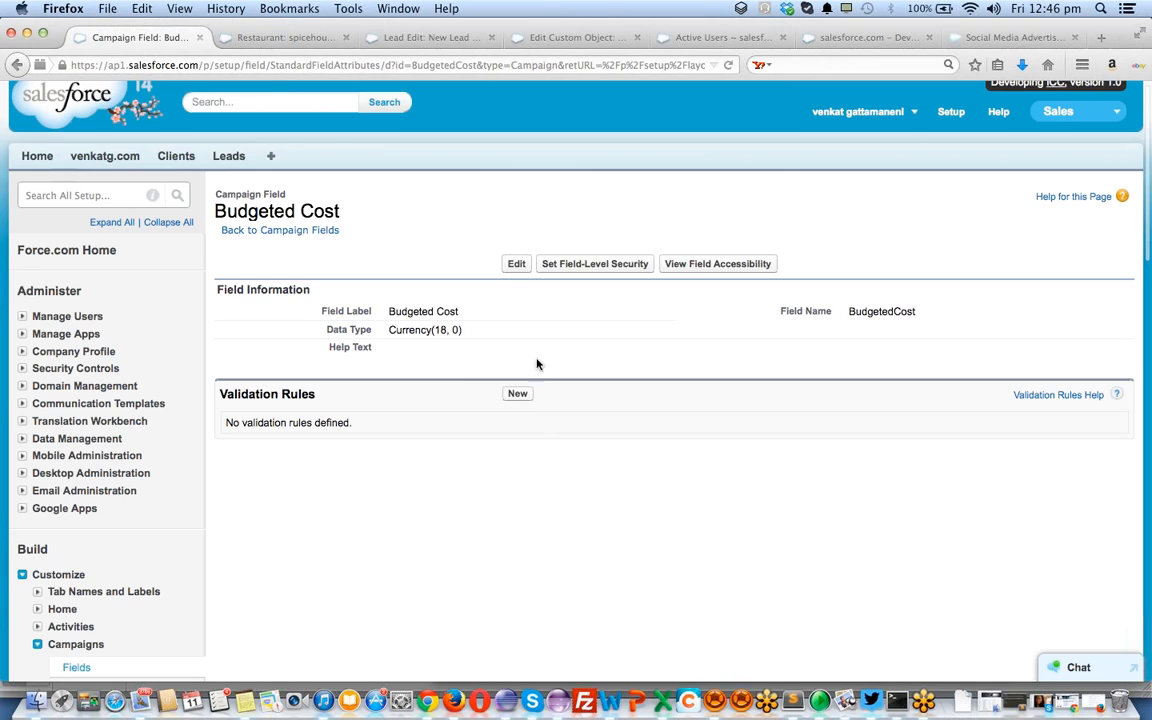
pyautogui.hscroll(-5, 467, 425)
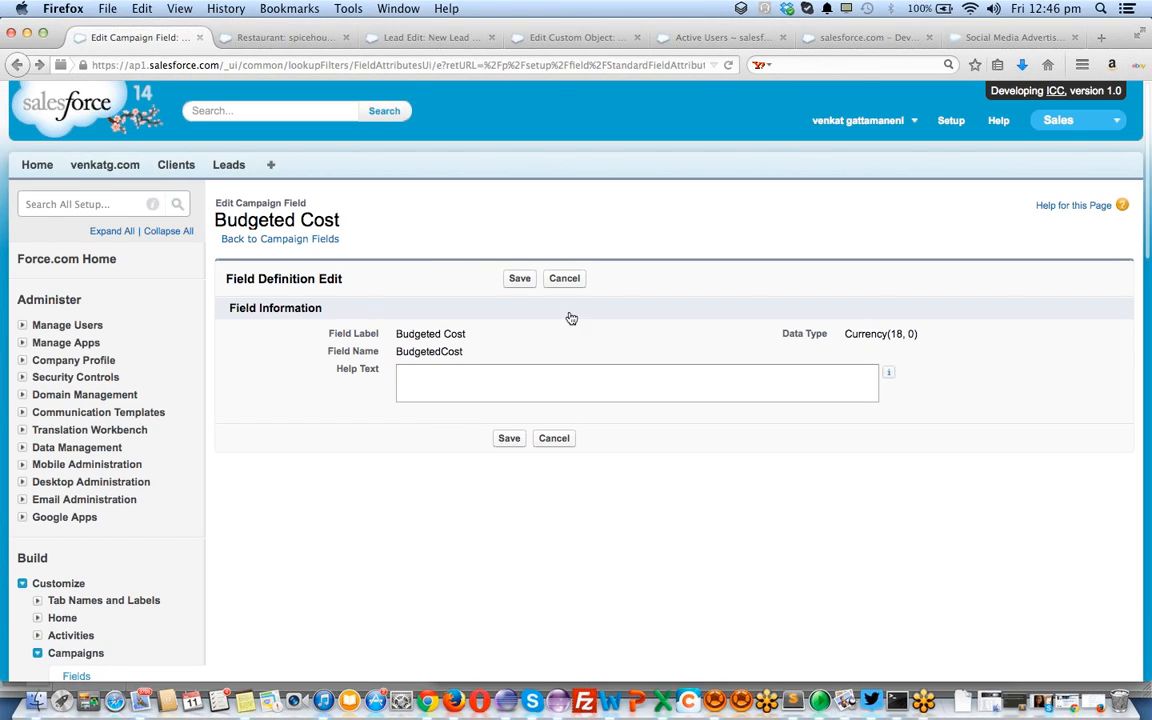
pyautogui.hscroll(5, 585, 391)
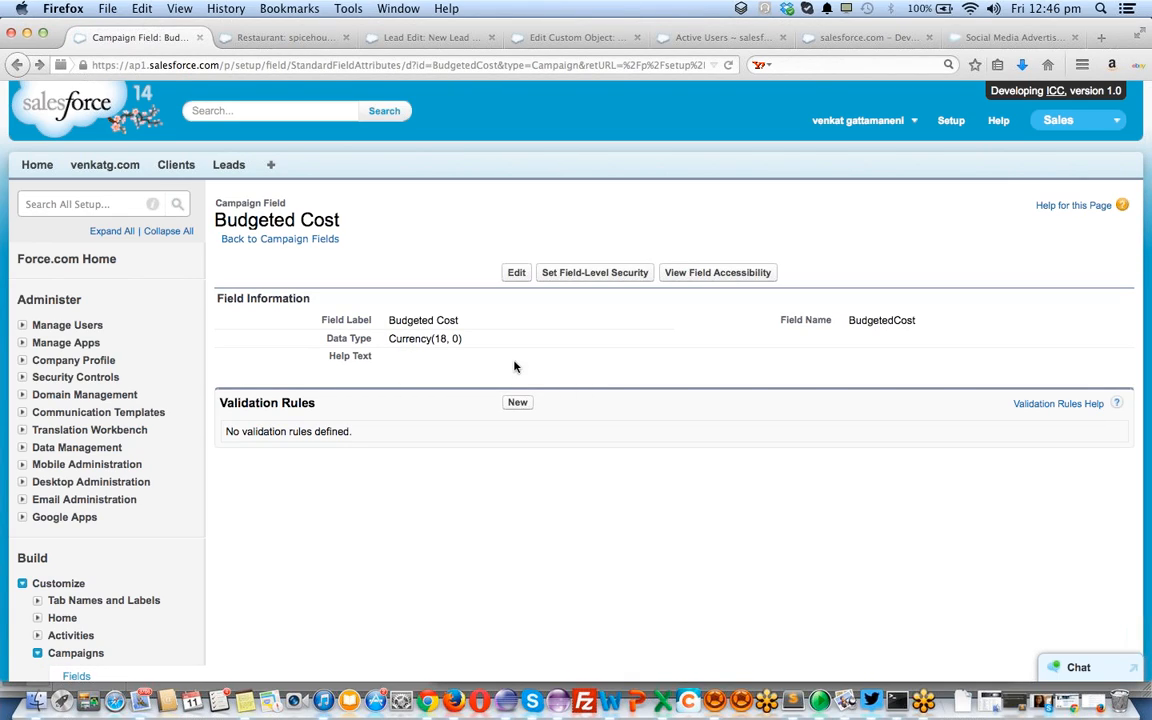
pyautogui.scroll(-1, 82, 645)
# Go from the Campaign fields list to the Type field's detail page
pyautogui.click(78, 633)
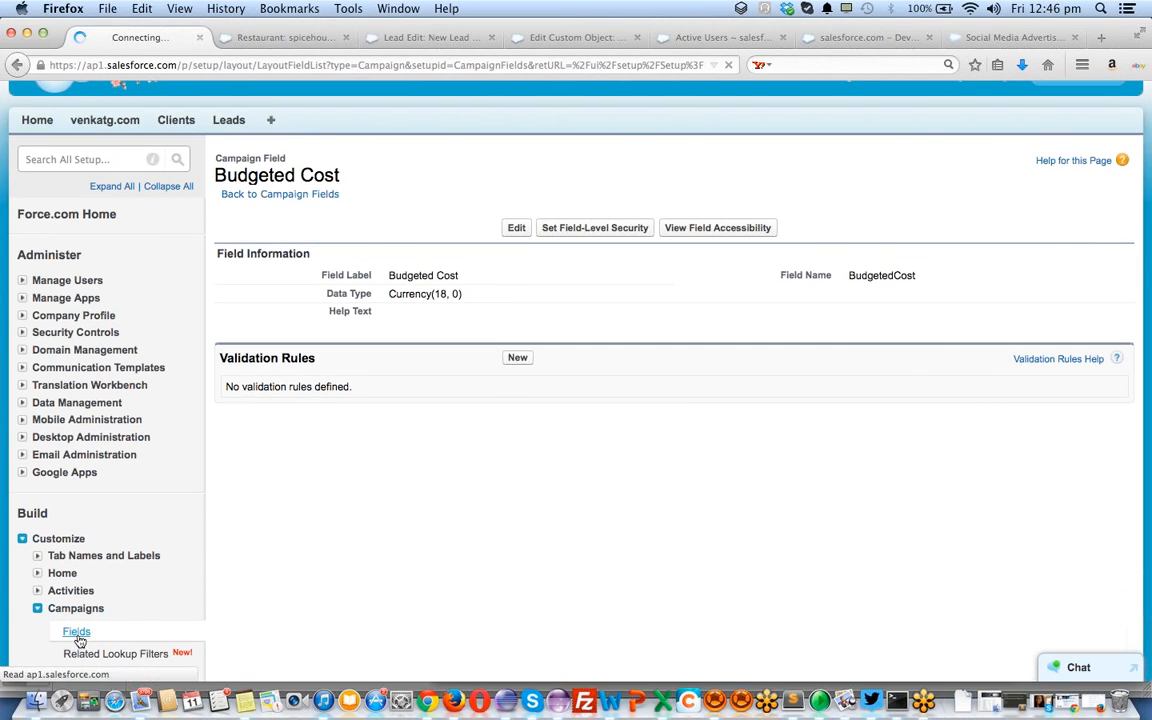
pyautogui.scroll(-10, 453, 383)
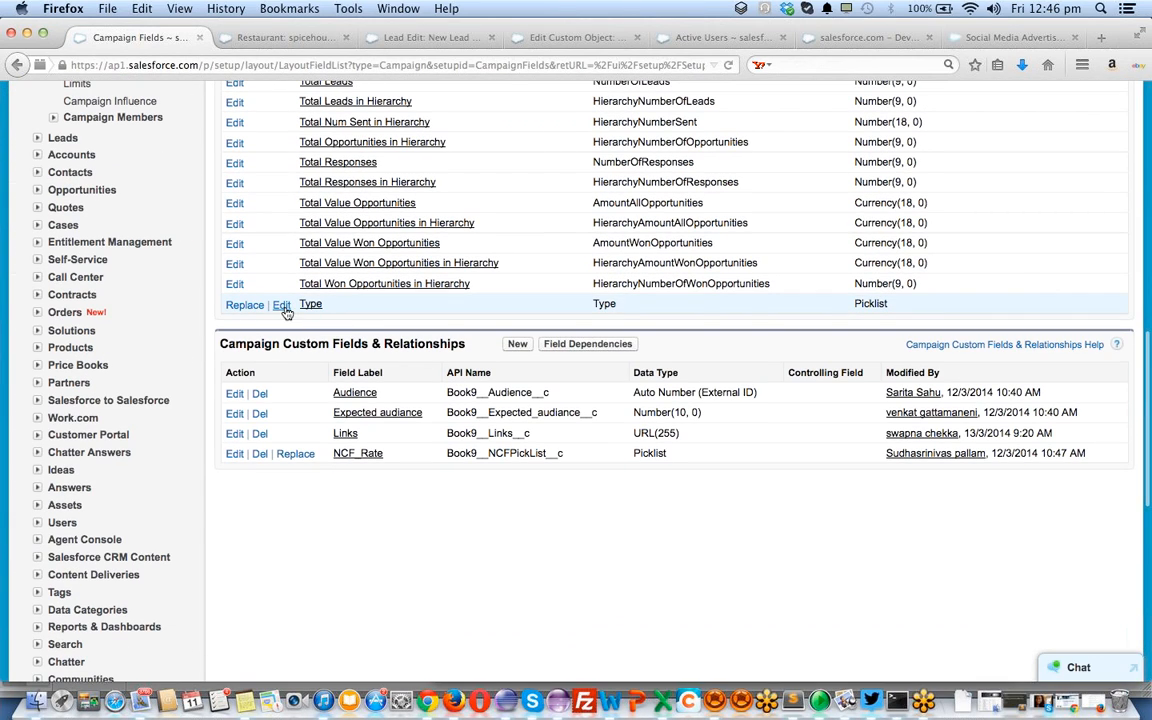
pyautogui.scroll(3, 322, 311)
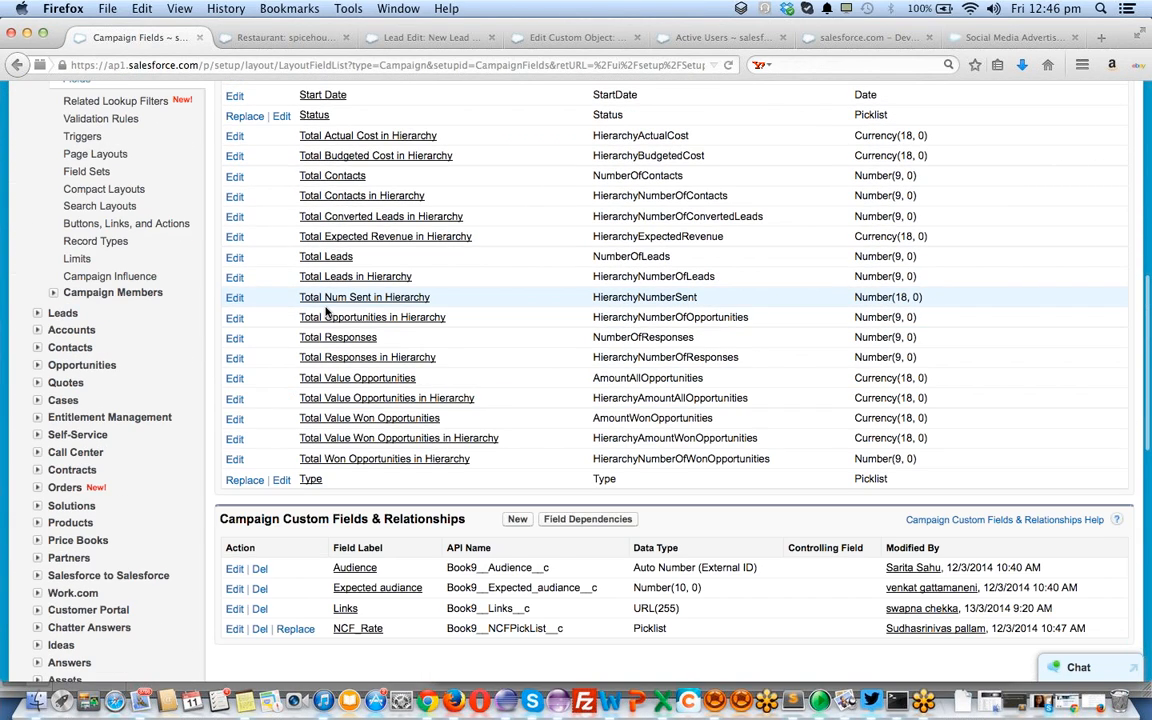
pyautogui.middleClick(307, 482)
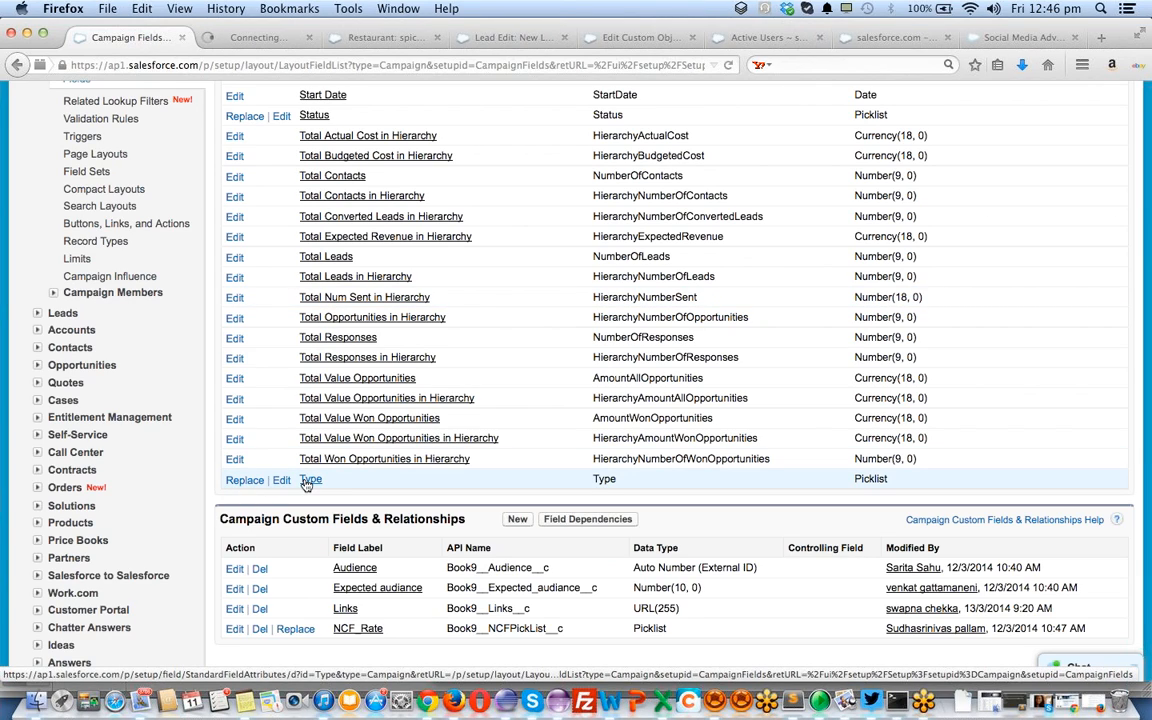
pyautogui.click(281, 37)
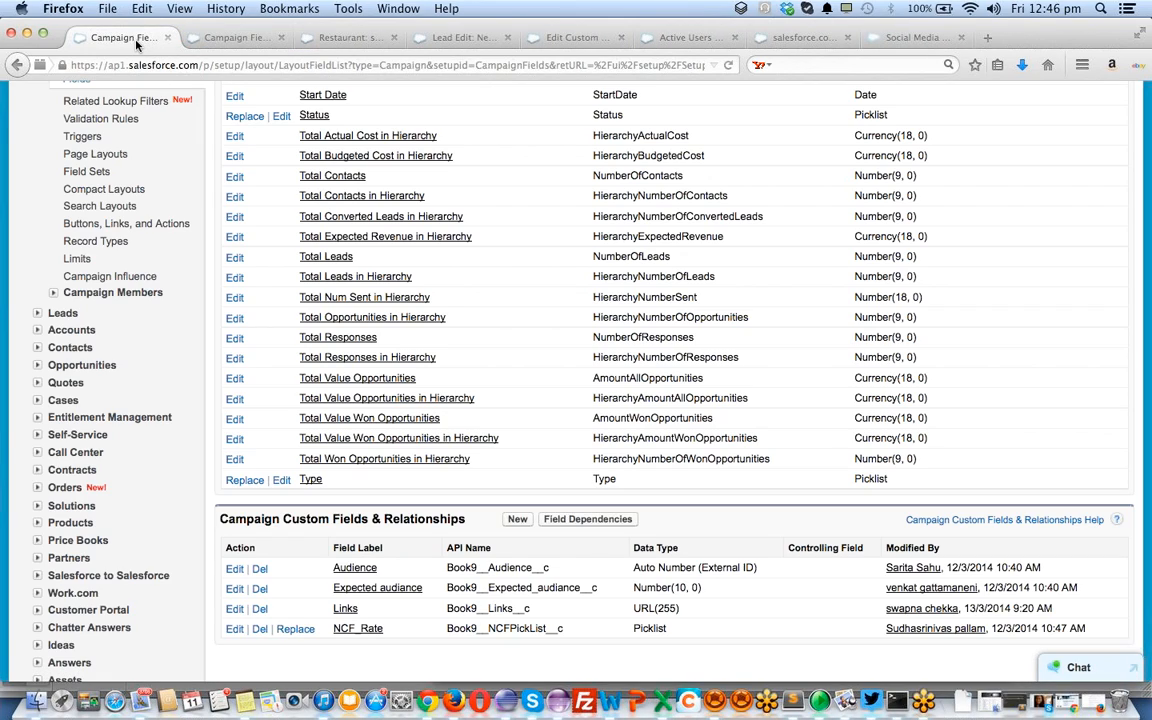
pyautogui.click(245, 481)
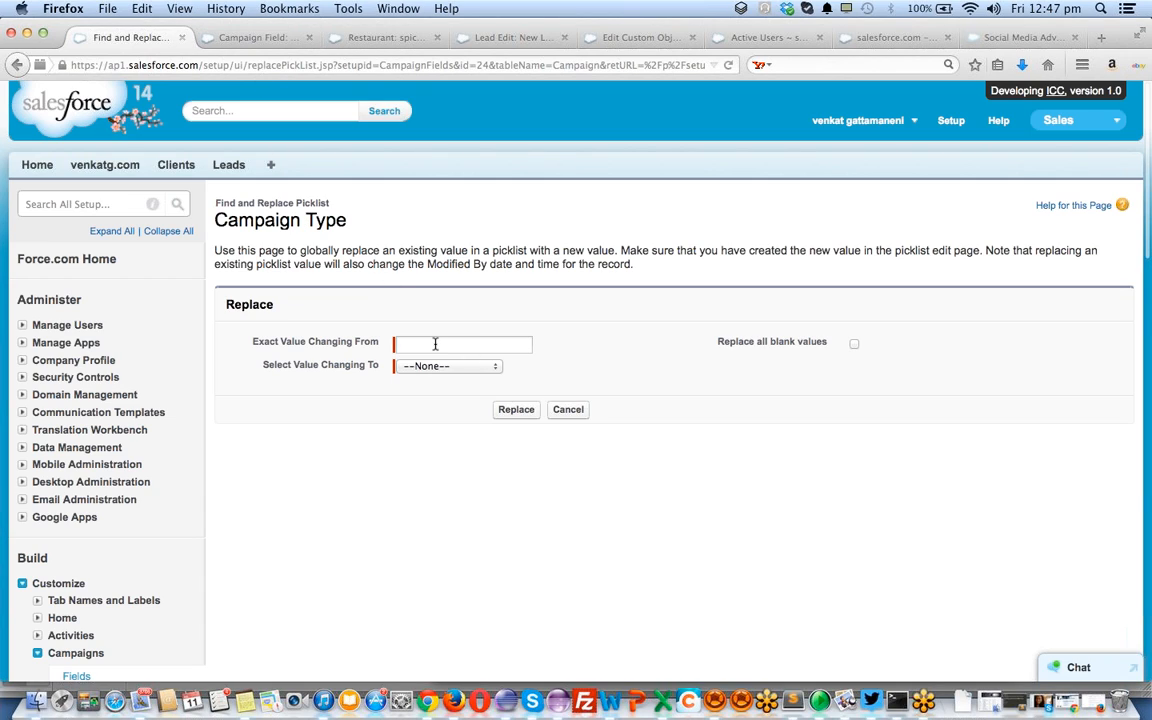
pyautogui.click(232, 36)
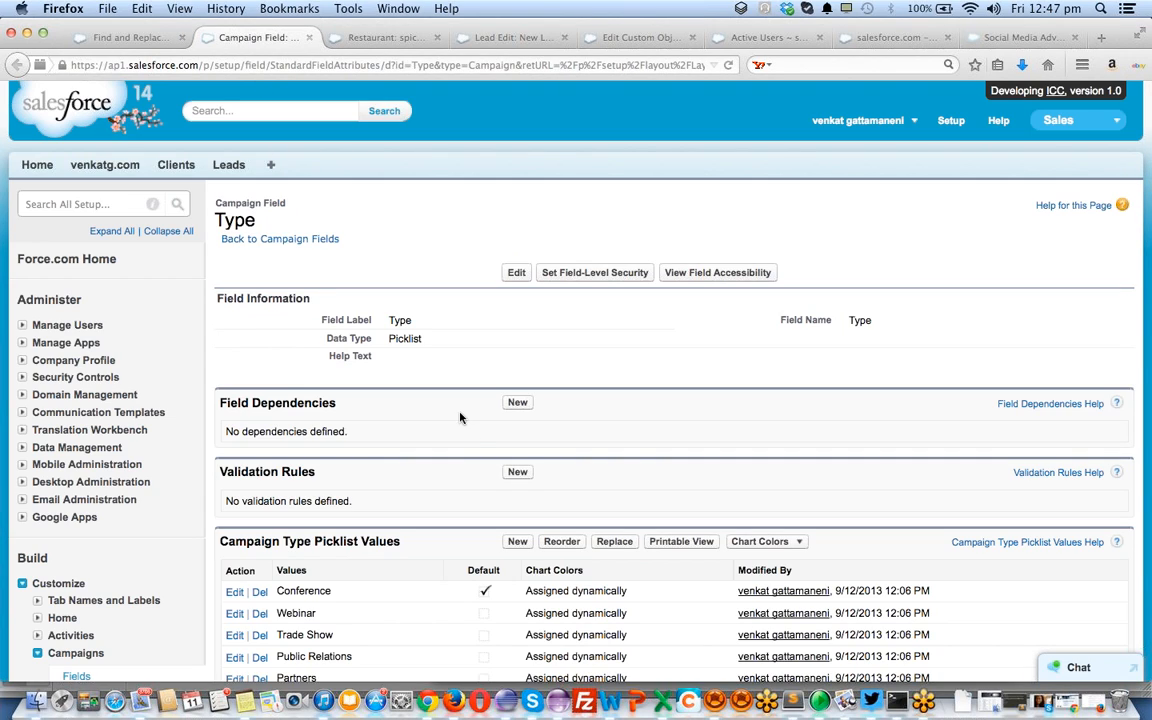
pyautogui.scroll(-4, 470, 440)
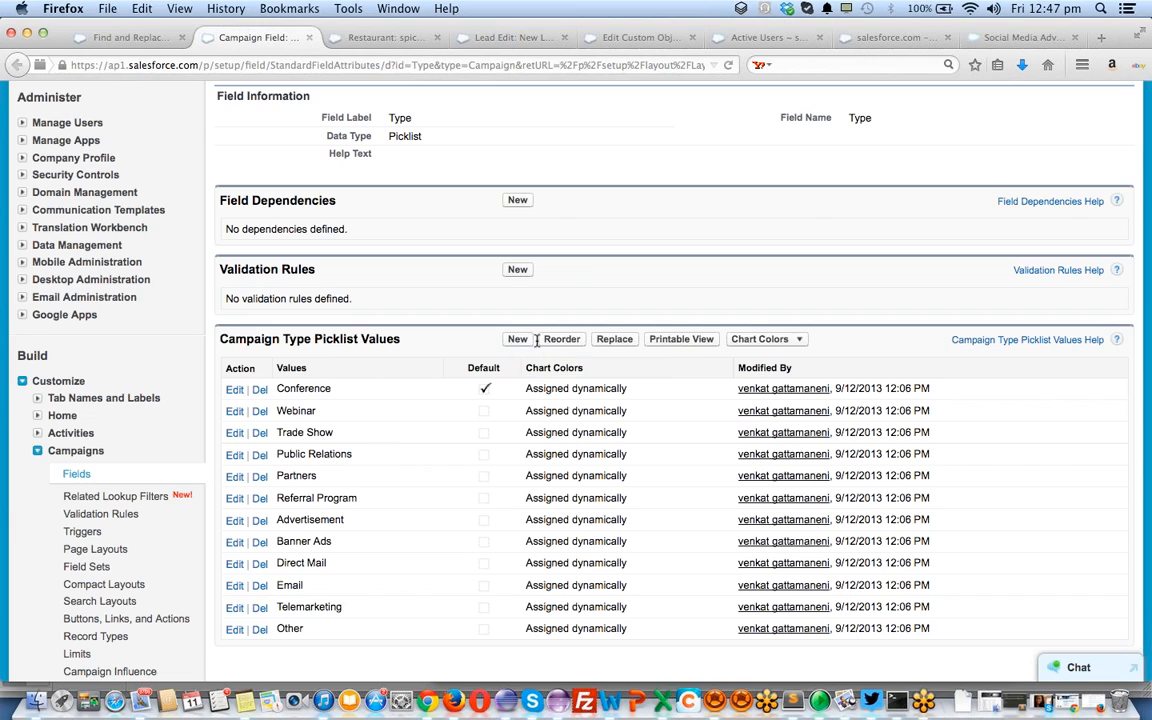
# Run a picklist Replace with Personal Mail as the old value and Direct Mail as the new one
pyautogui.click(616, 340)
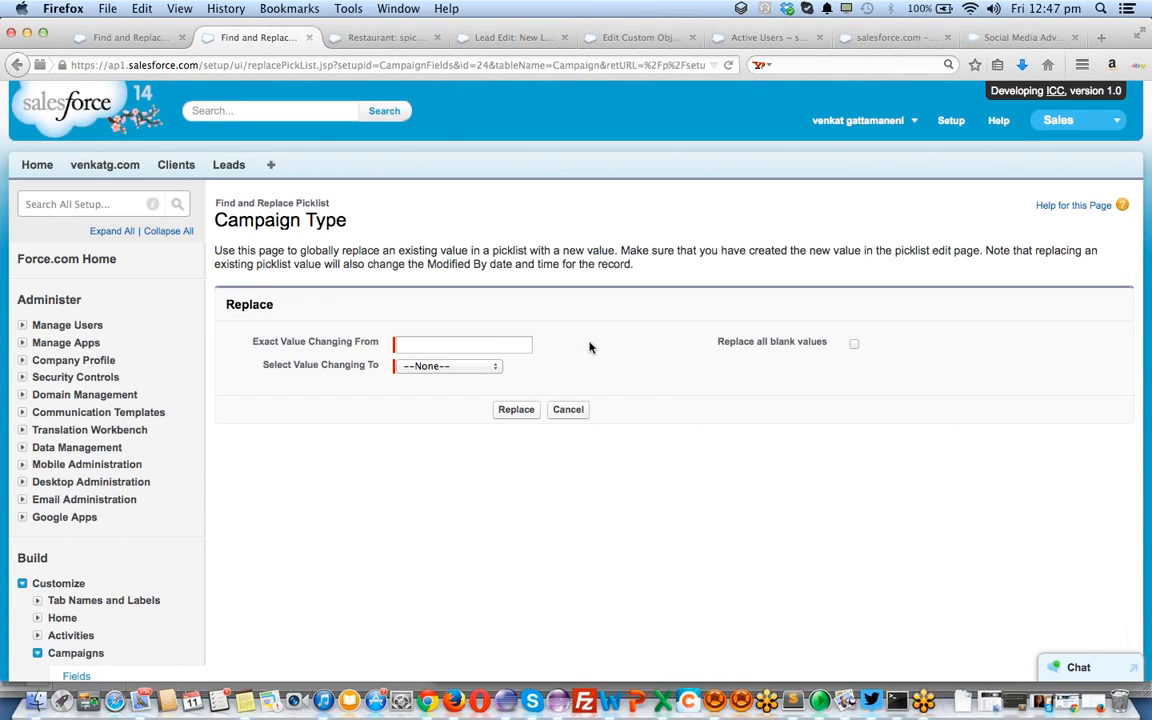
pyautogui.click(476, 344)
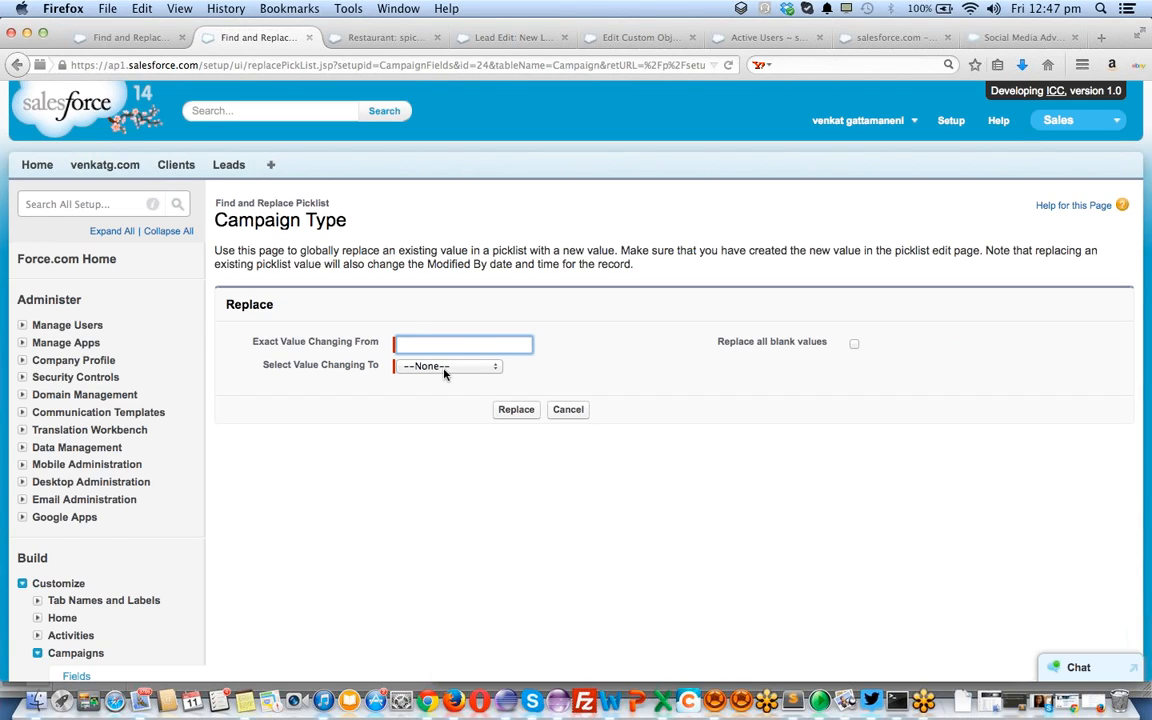
pyautogui.click(445, 370)
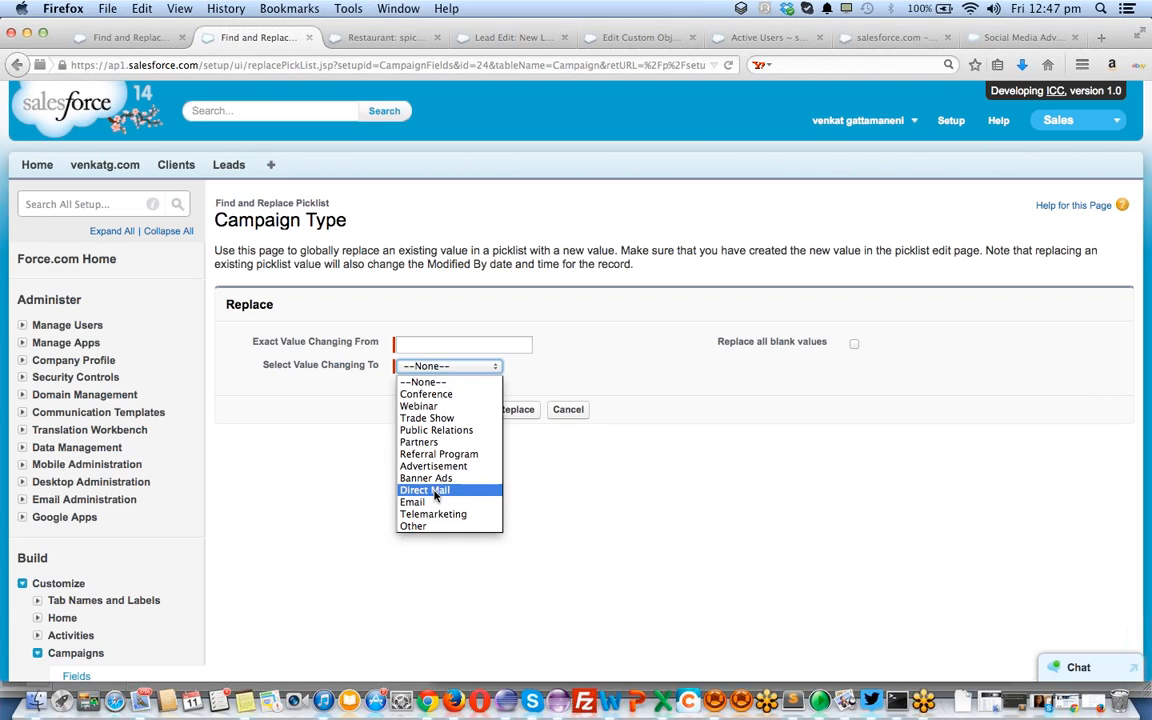
pyautogui.click(435, 490)
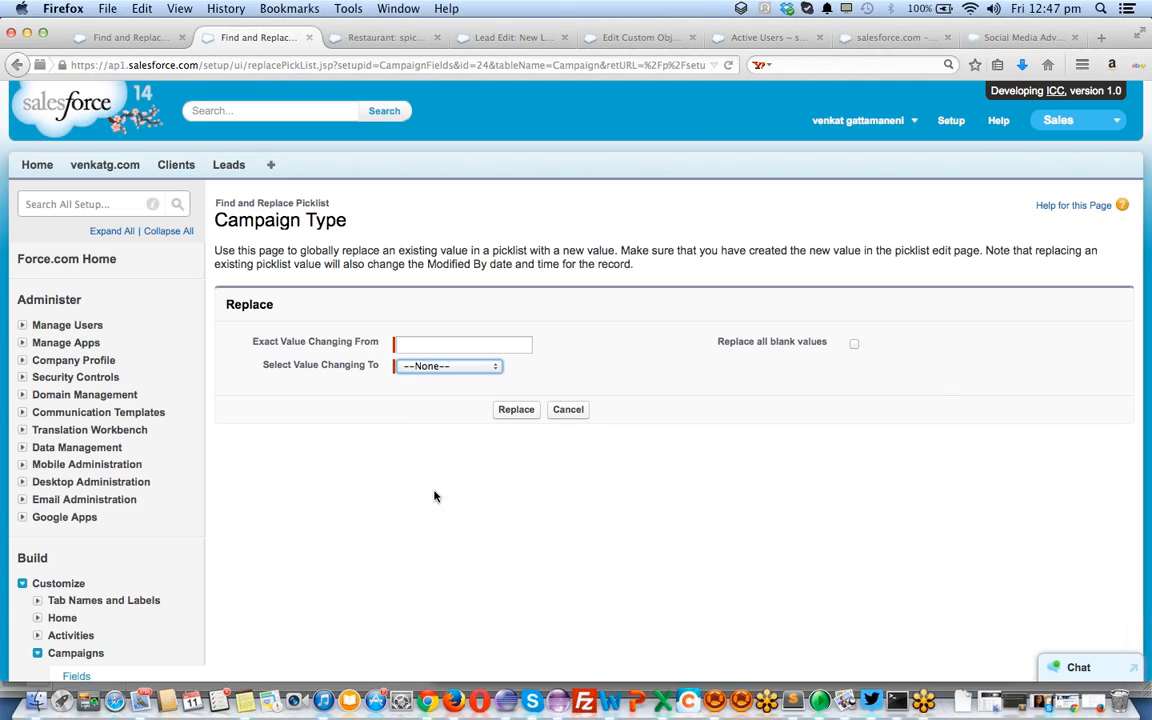
pyautogui.click(426, 344)
pyautogui.write('EMAI')
pyautogui.press('BackSpace')
pyautogui.press('BackSpace')
pyautogui.press('BackSpace')
pyautogui.press('BackSpace')
pyautogui.write('Personal Mail')
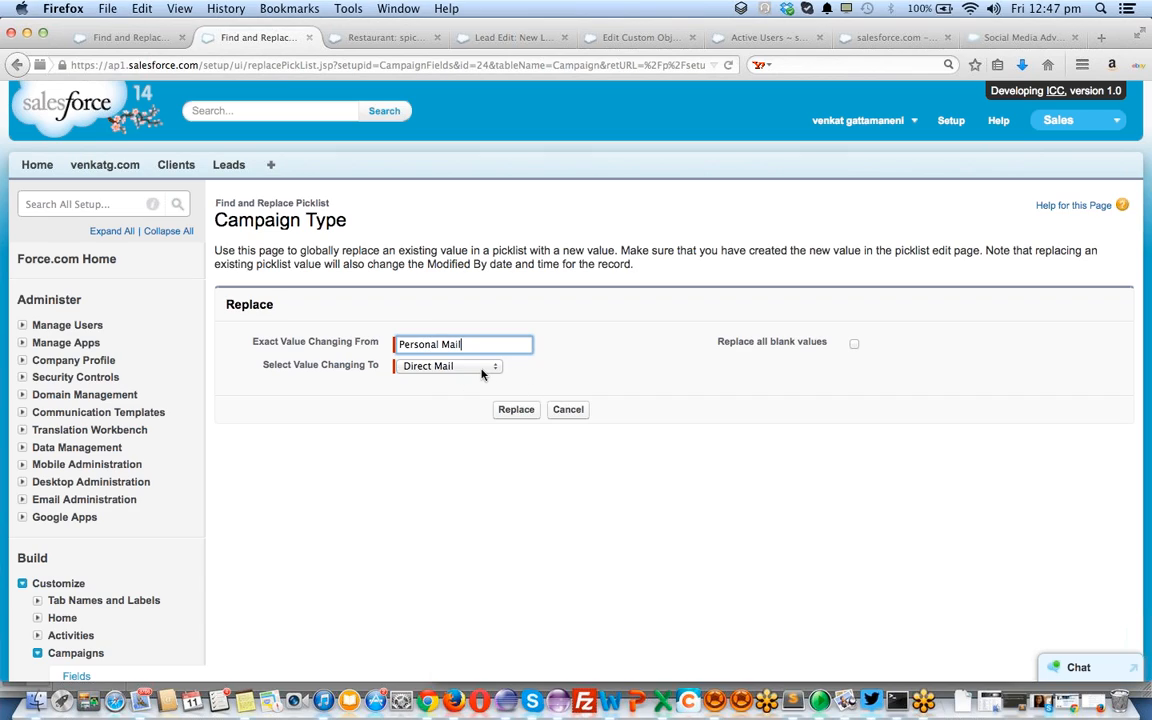
pyautogui.click(481, 372)
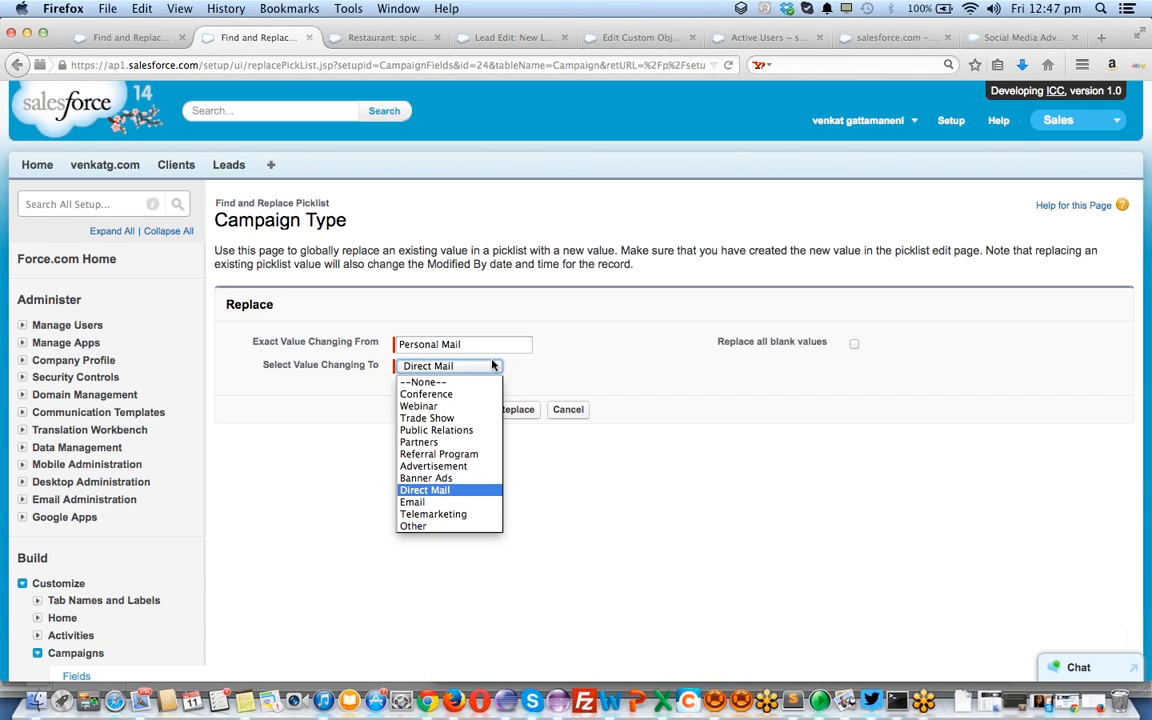
pyautogui.click(481, 367)
pyautogui.click(530, 409)
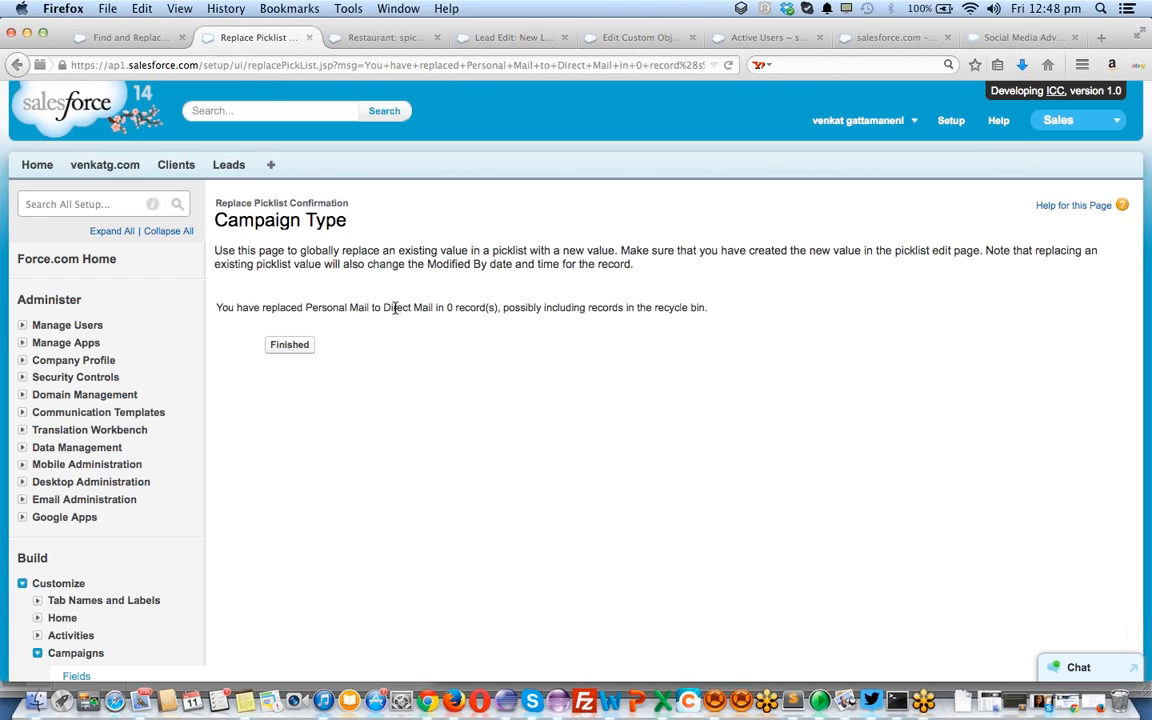
# Highlight the word 'record' in the confirmation reporting 0 records changed
pyautogui.doubleClick(458, 308)
# Finish the confirmation and scroll down to the twelve Campaign Type picklist values
pyautogui.click(296, 349)
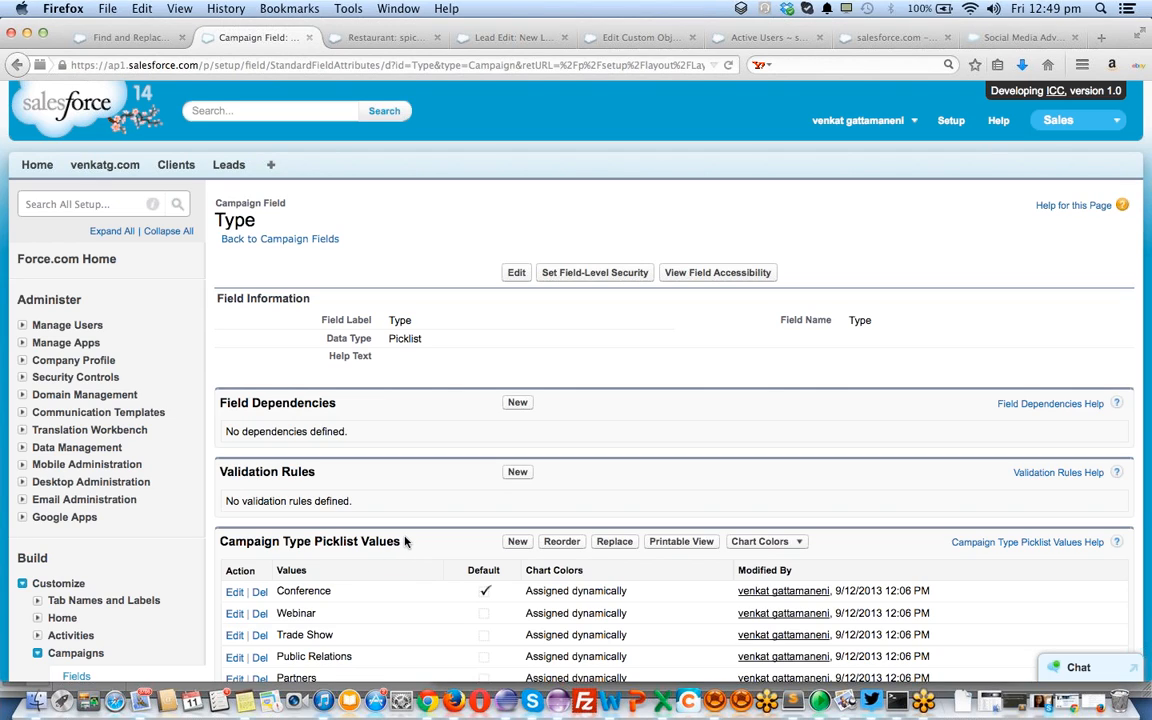
pyautogui.scroll(-7, 404, 541)
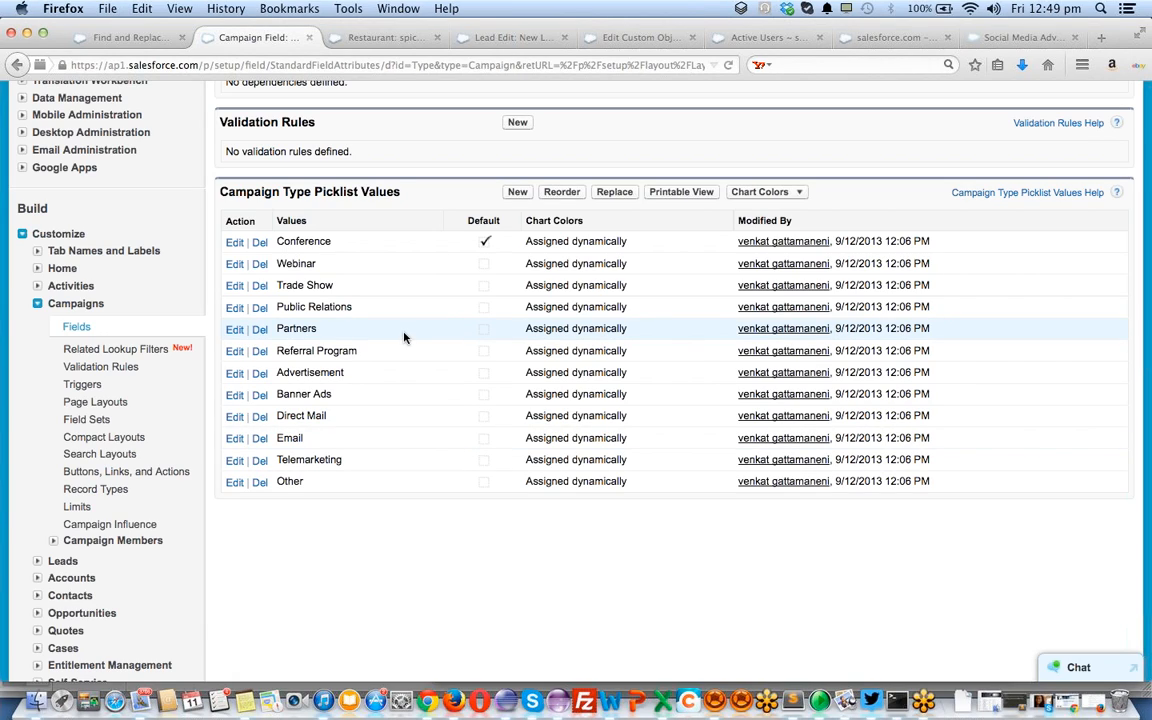
# Scroll through the Campaign Type picklist values and their dynamically assigned chart colours
pyautogui.scroll(-1, 404, 337)
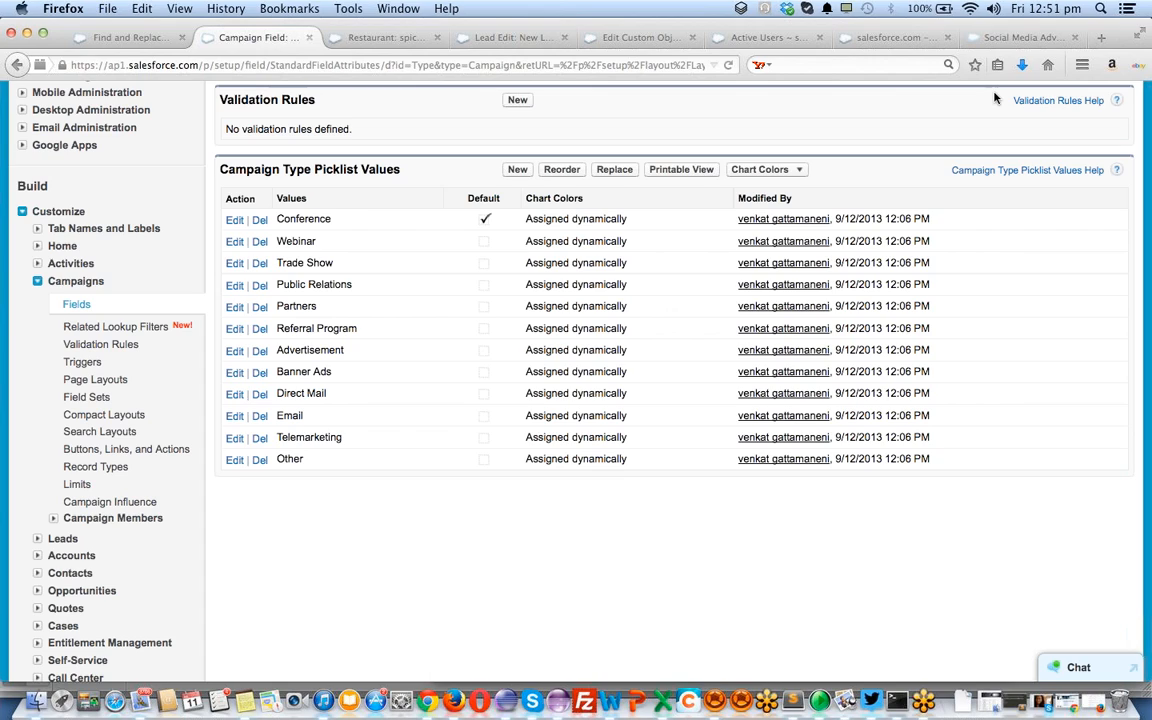
pyautogui.scroll(-2, 995, 97)
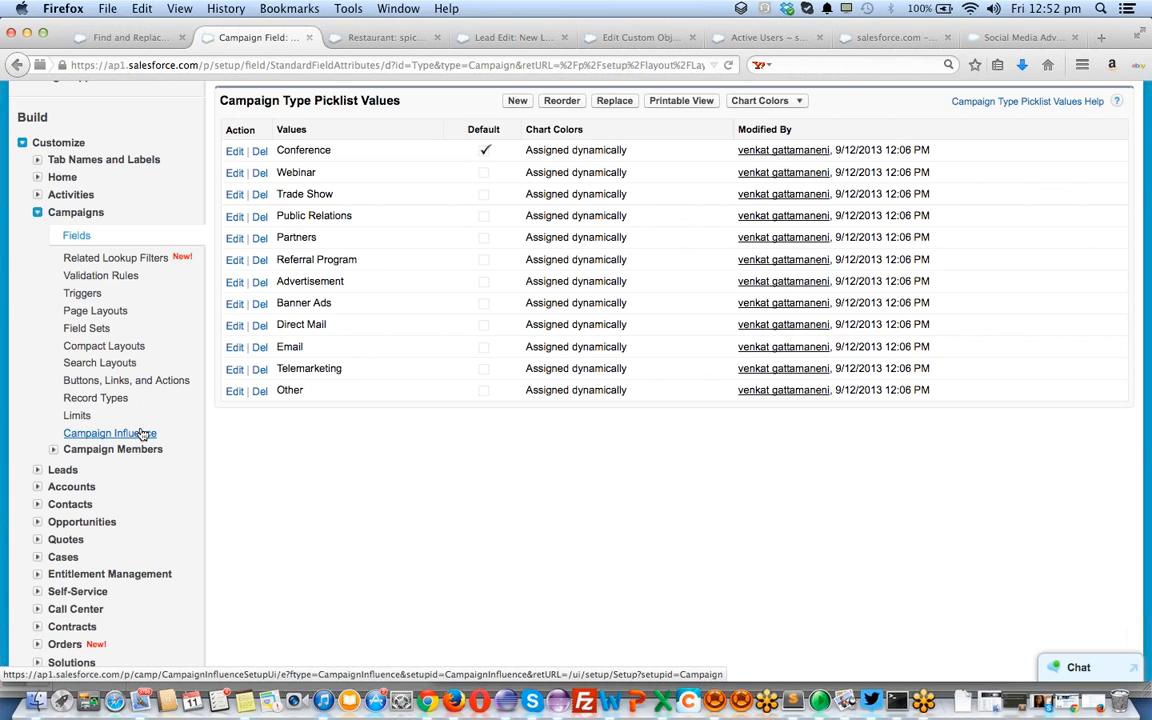
# Expand Campaign Members under Customize in the Setup sidebar
pyautogui.click(54, 451)
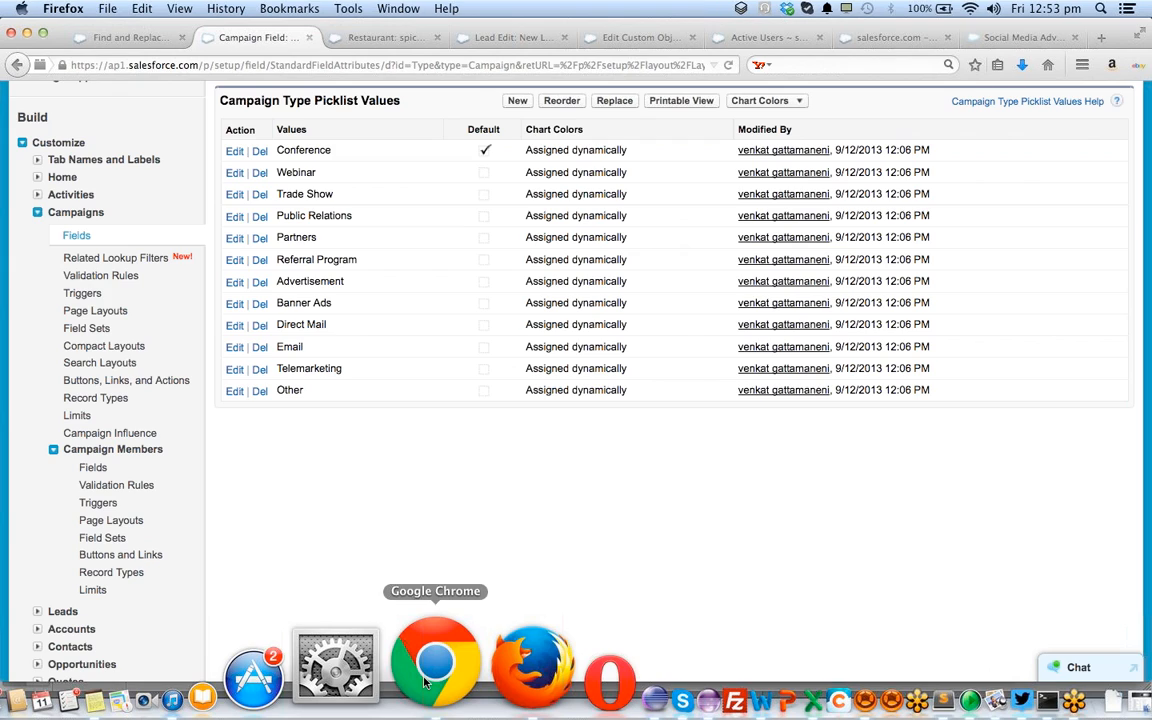
# Switch from Firefox to Google Chrome using the Dock
pyautogui.click(427, 680)
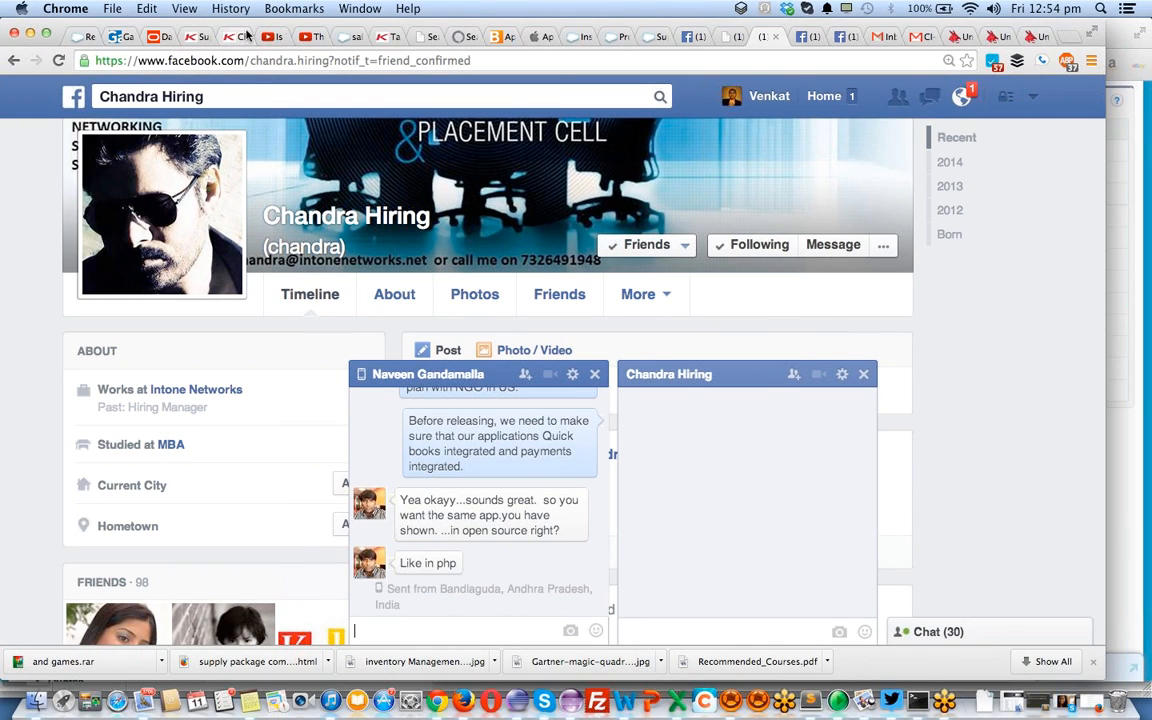
# Start a blank Gmail draft in Chrome's Gmail tab, then switch back to Firefox
pyautogui.click(882, 37)
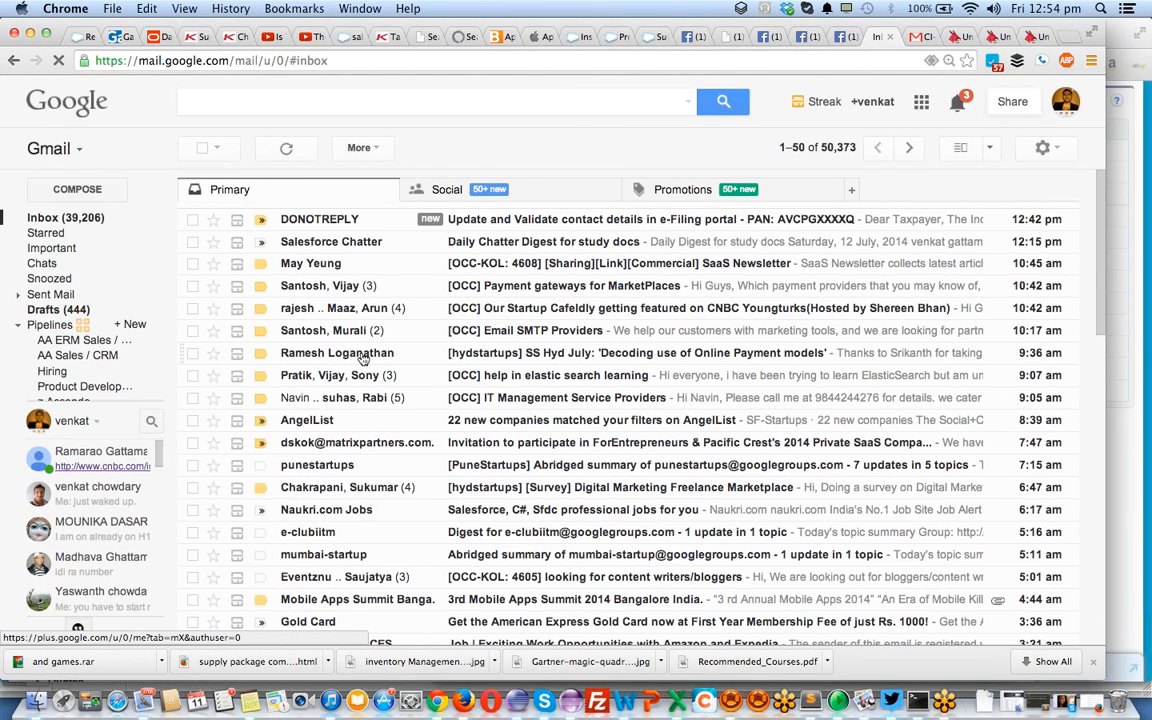
pyautogui.click(61, 193)
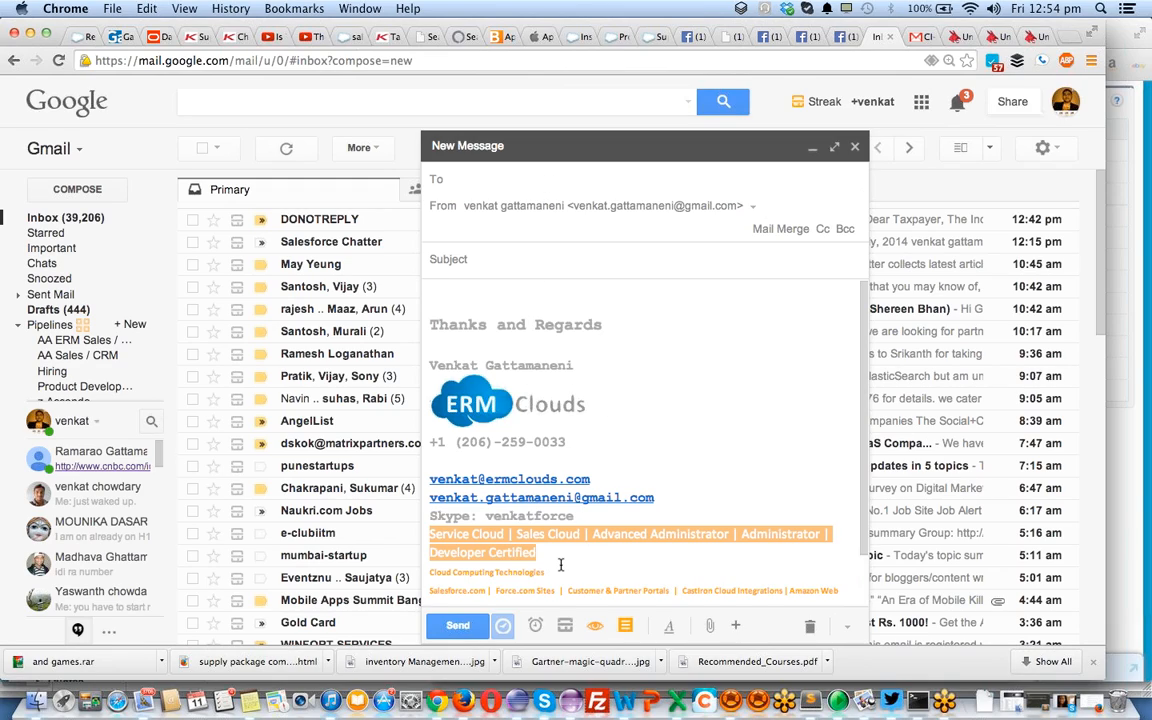
pyautogui.click(466, 690)
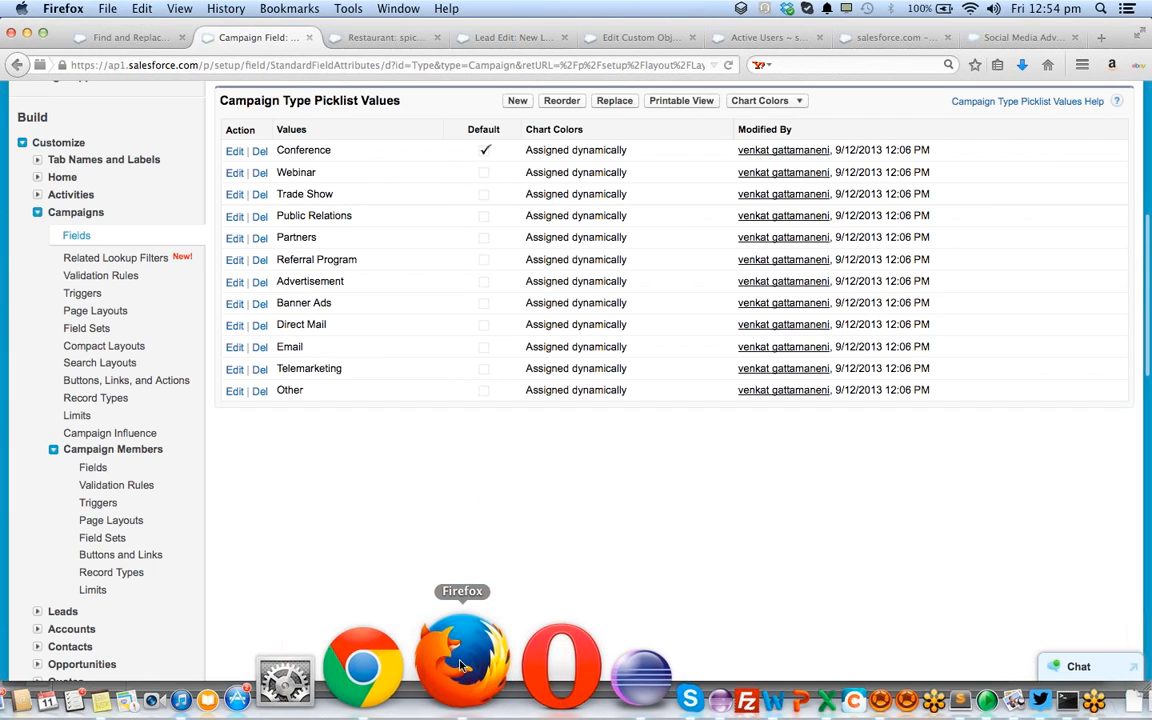
# Load gmail.com in a new tab and browse the Sent Mail list
pyautogui.click(1100, 38)
pyautogui.write('gmail.com/')
pyautogui.press('Return')
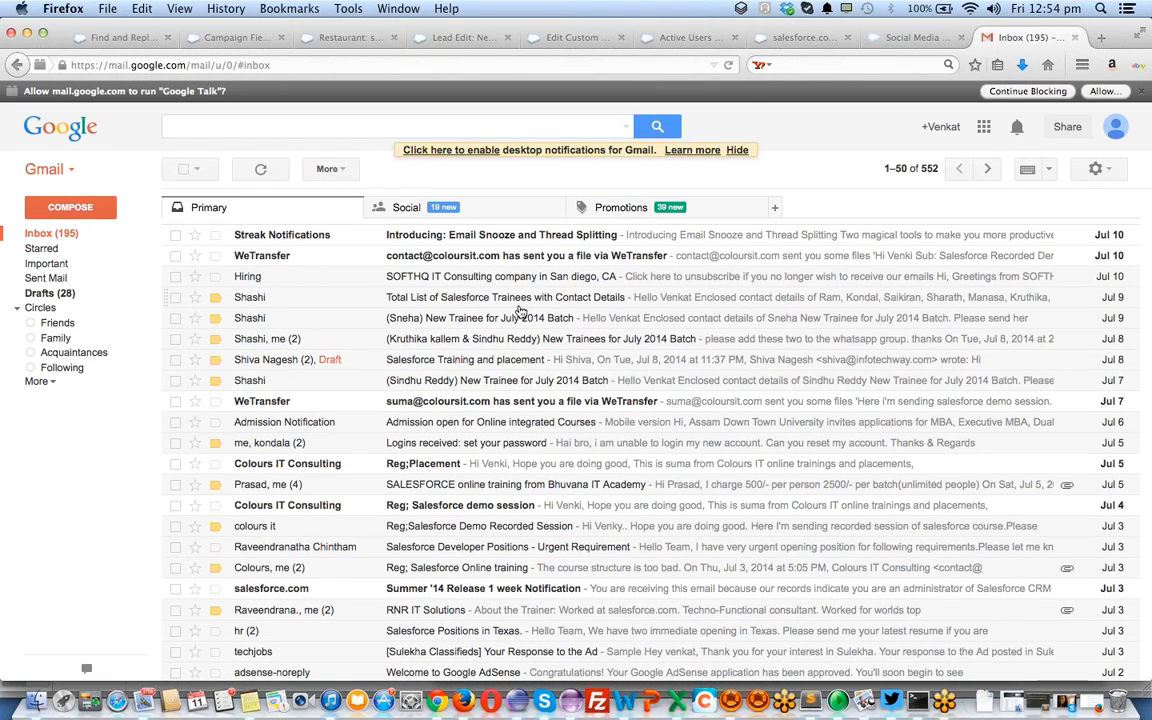
pyautogui.click(43, 281)
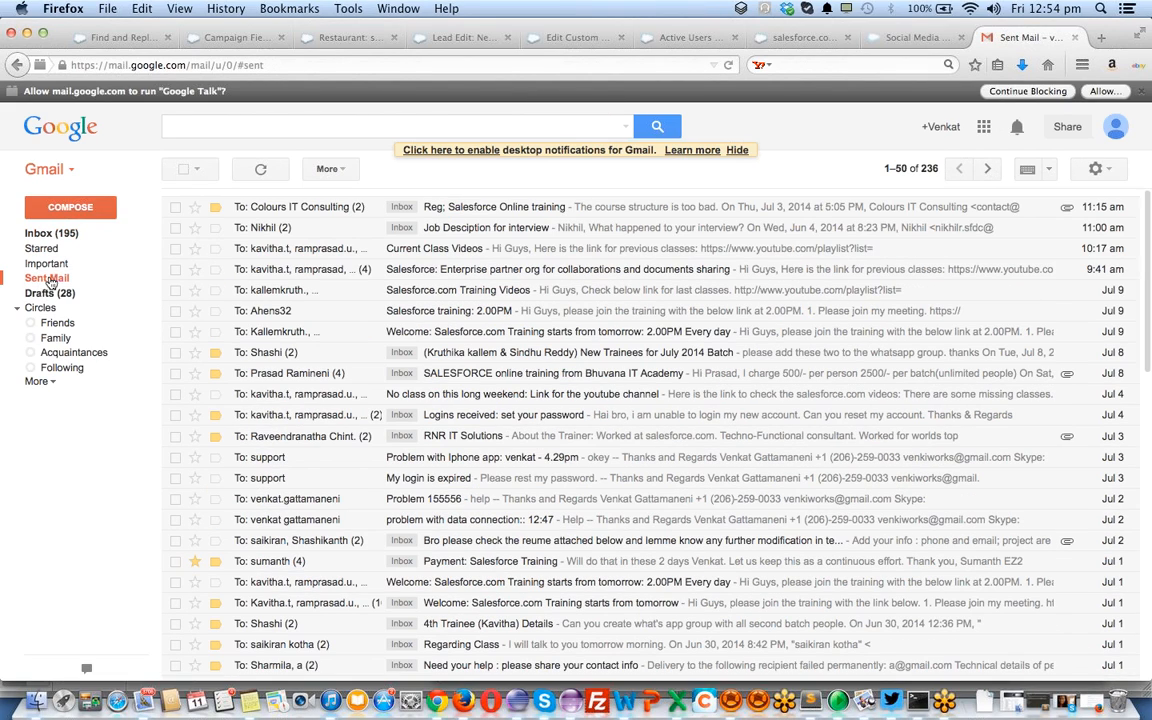
pyautogui.click(490, 211)
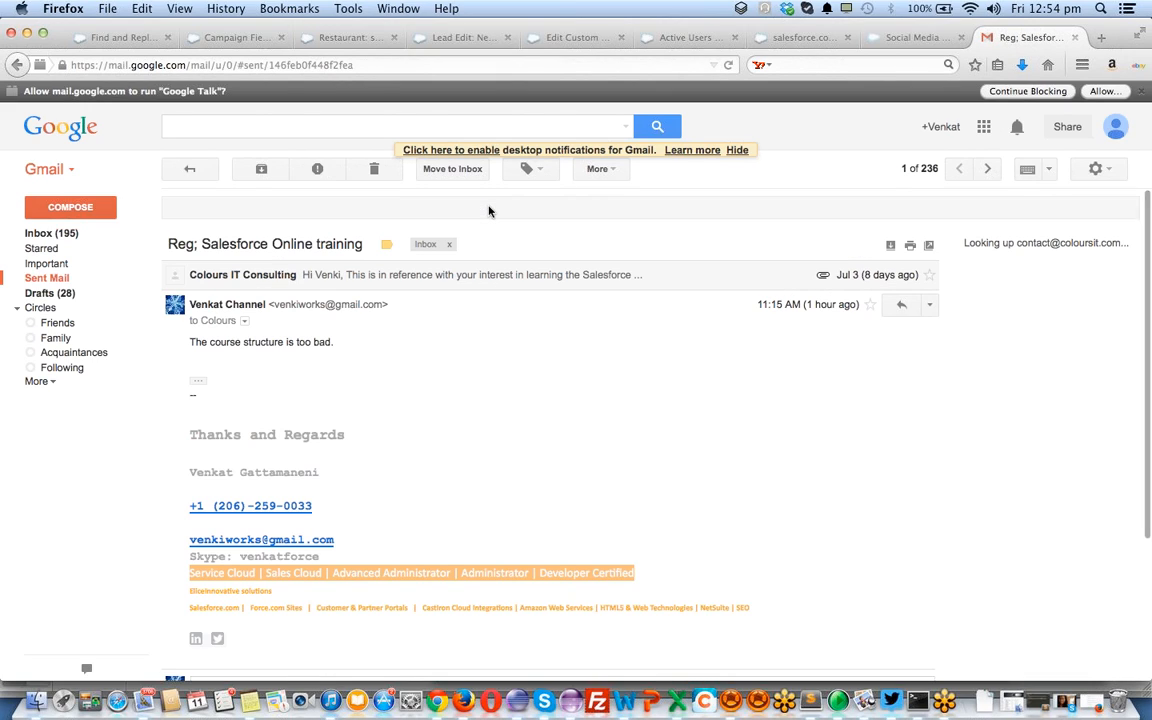
pyautogui.press('super+Left')
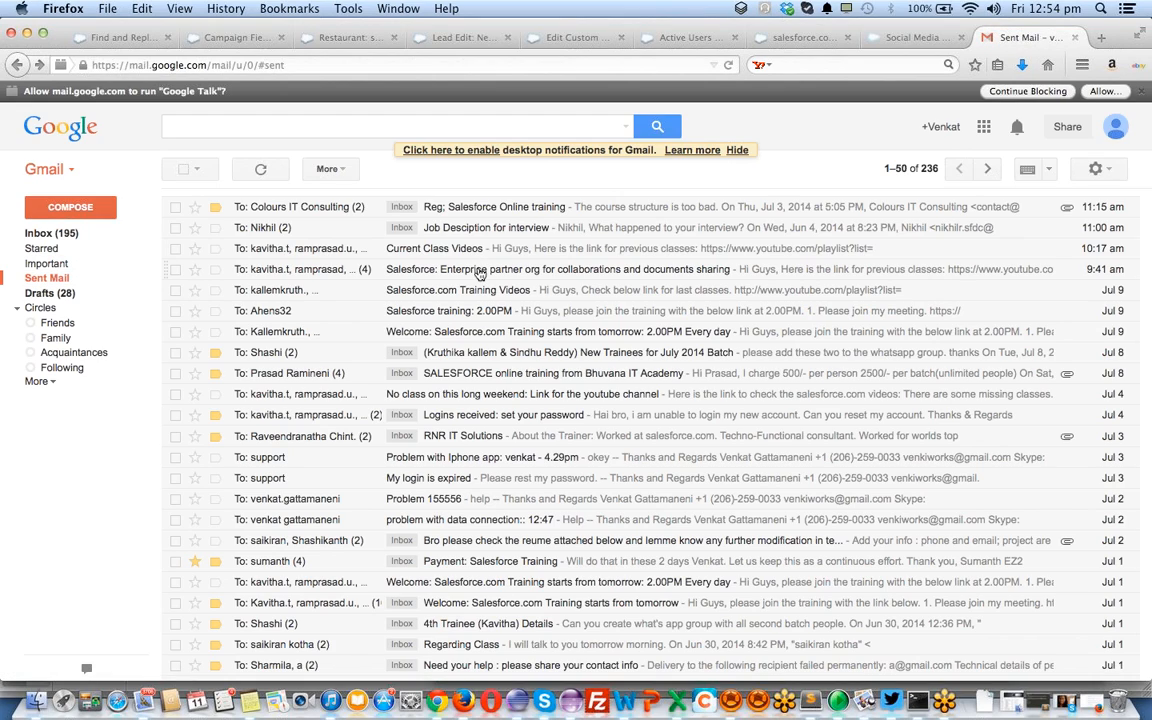
# Copy the full 'to' recipient list from the sent Current Class Videos email
pyautogui.click(428, 246)
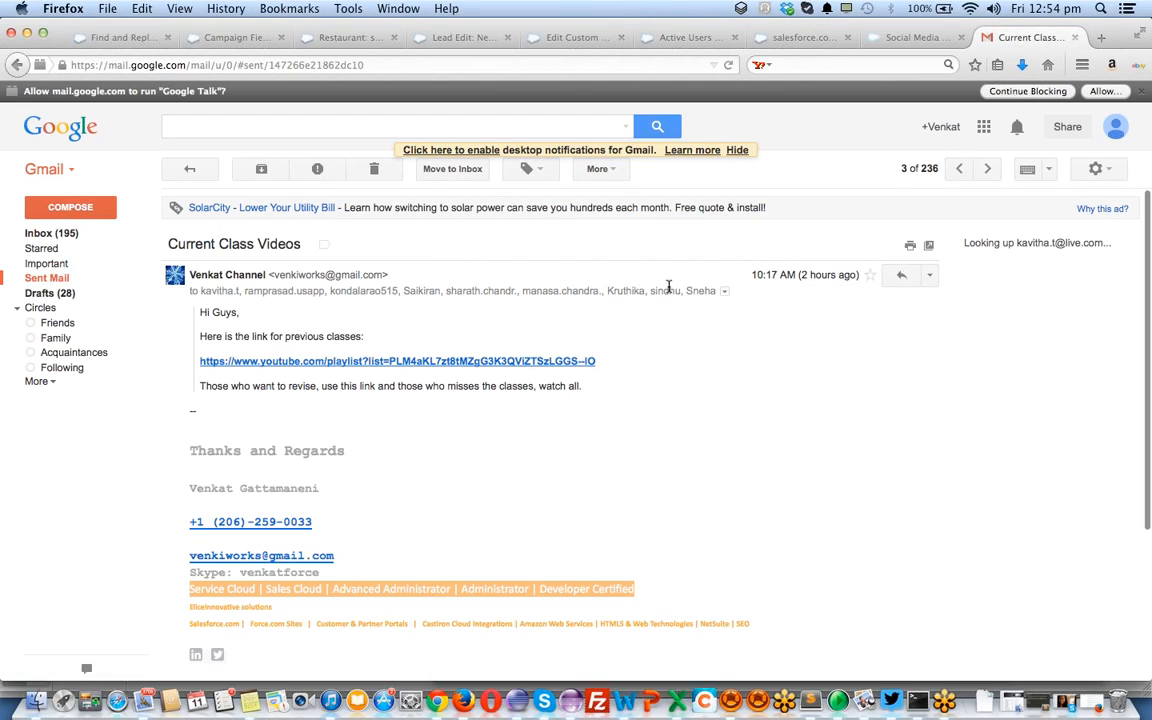
pyautogui.click(724, 291)
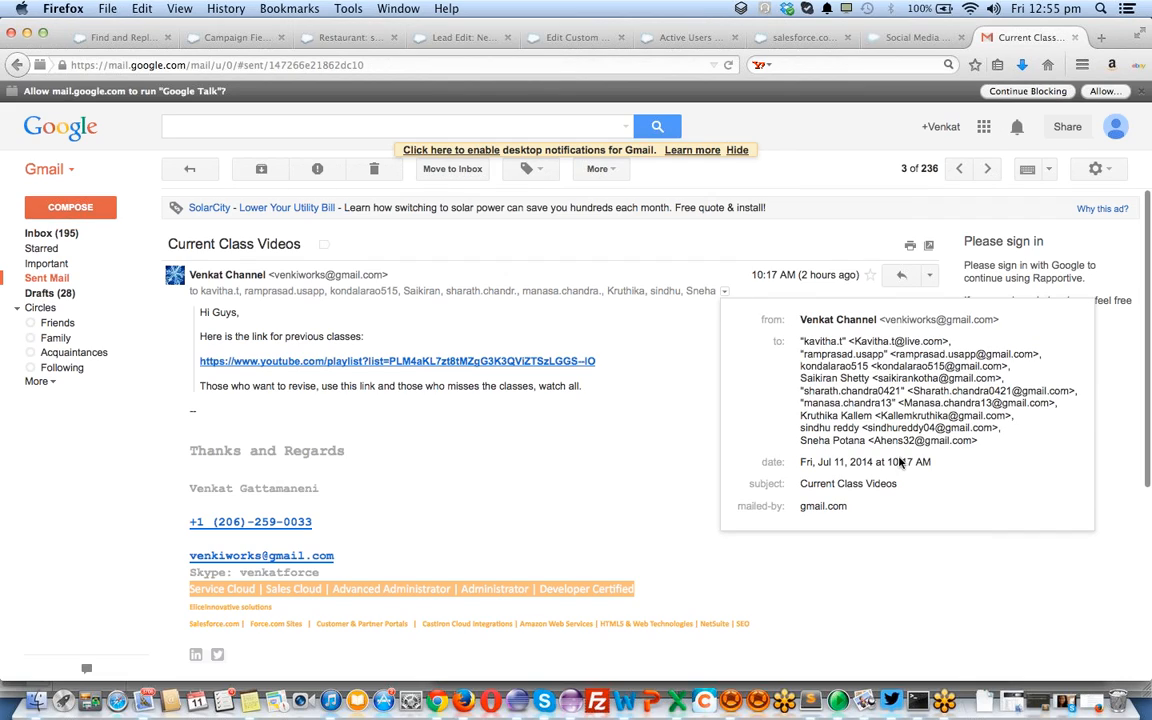
pyautogui.moveTo(980, 446); pyautogui.dragTo(799, 343)
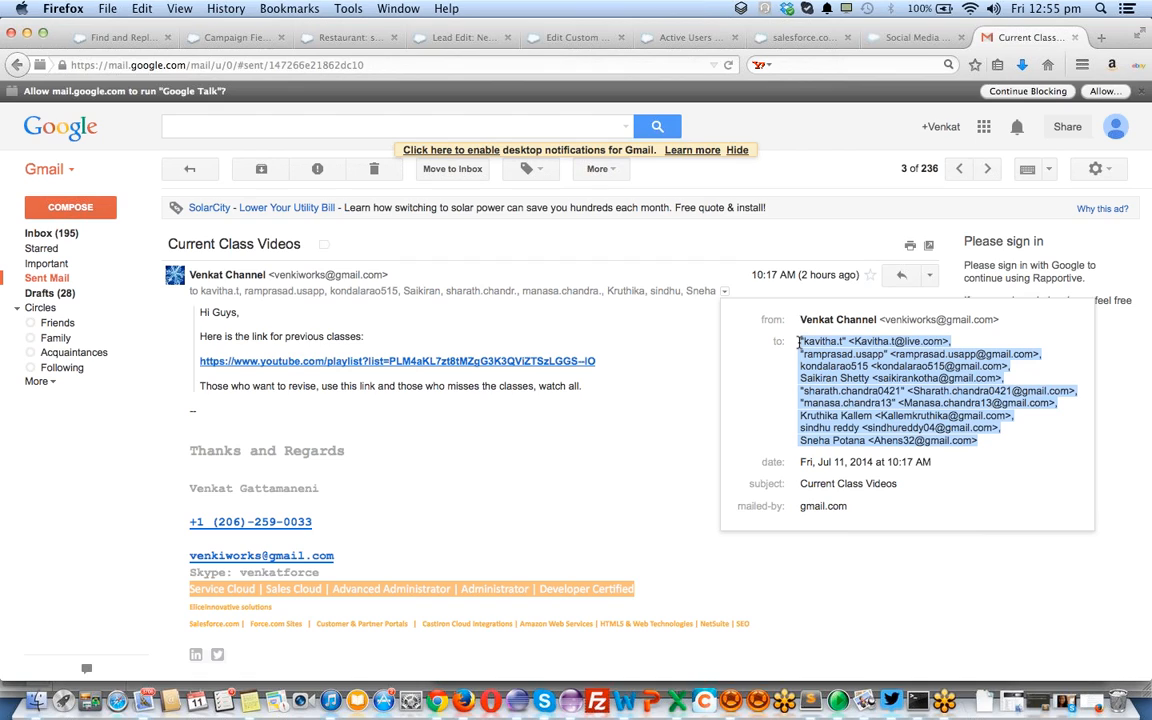
pyautogui.press('super+c')
pyautogui.press('super+Tab')
# Paste the recipients, add subject 'Welcome to Salesforce' and body 'THanks', and send it
pyautogui.press('super+v')
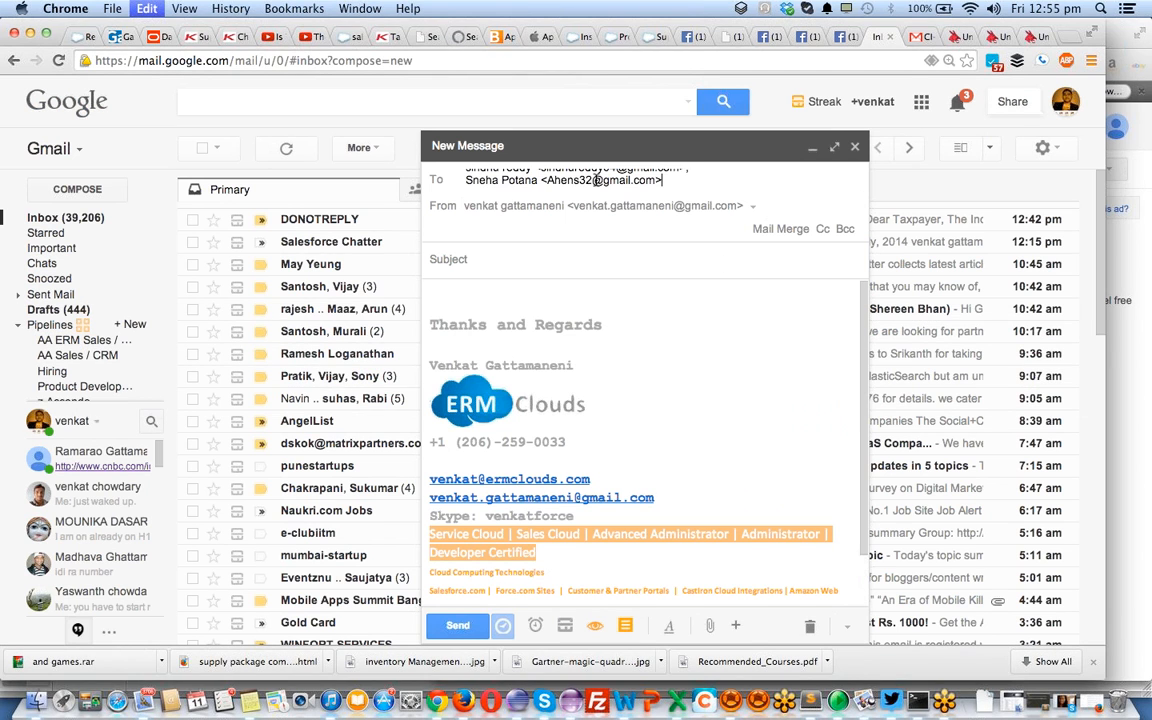
pyautogui.click(510, 264)
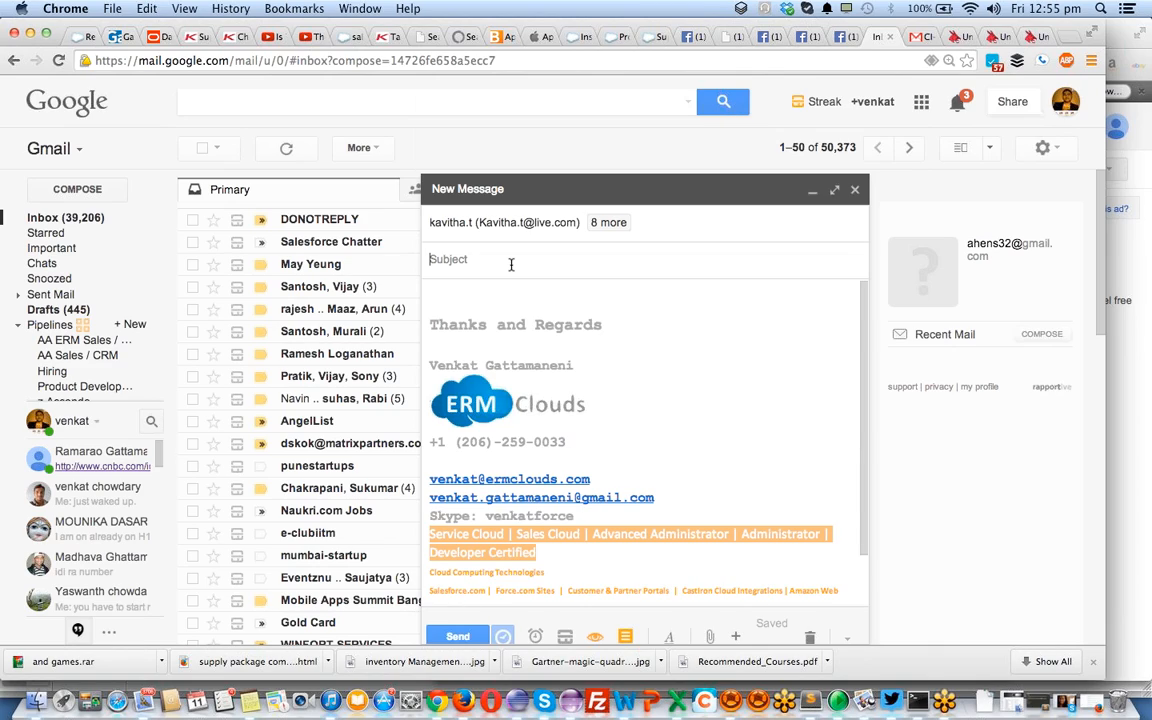
pyautogui.write('Welcome to Salesforce')
pyautogui.press('Tab')
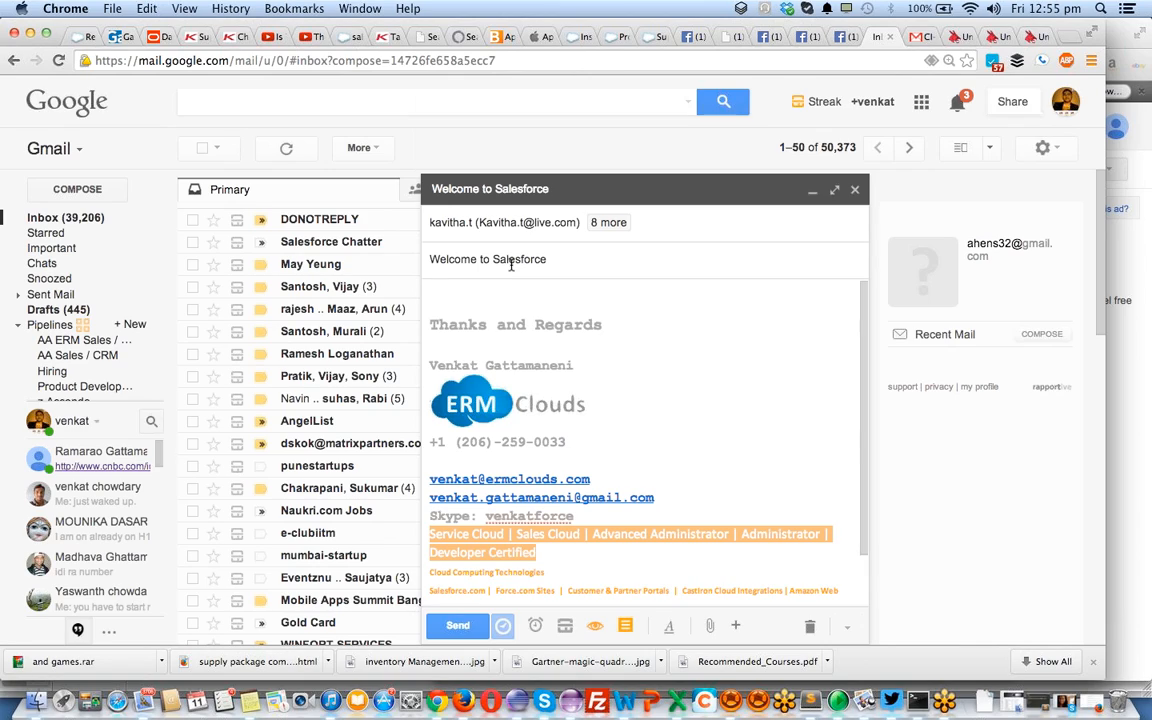
pyautogui.write('THanks')
pyautogui.click(457, 626)
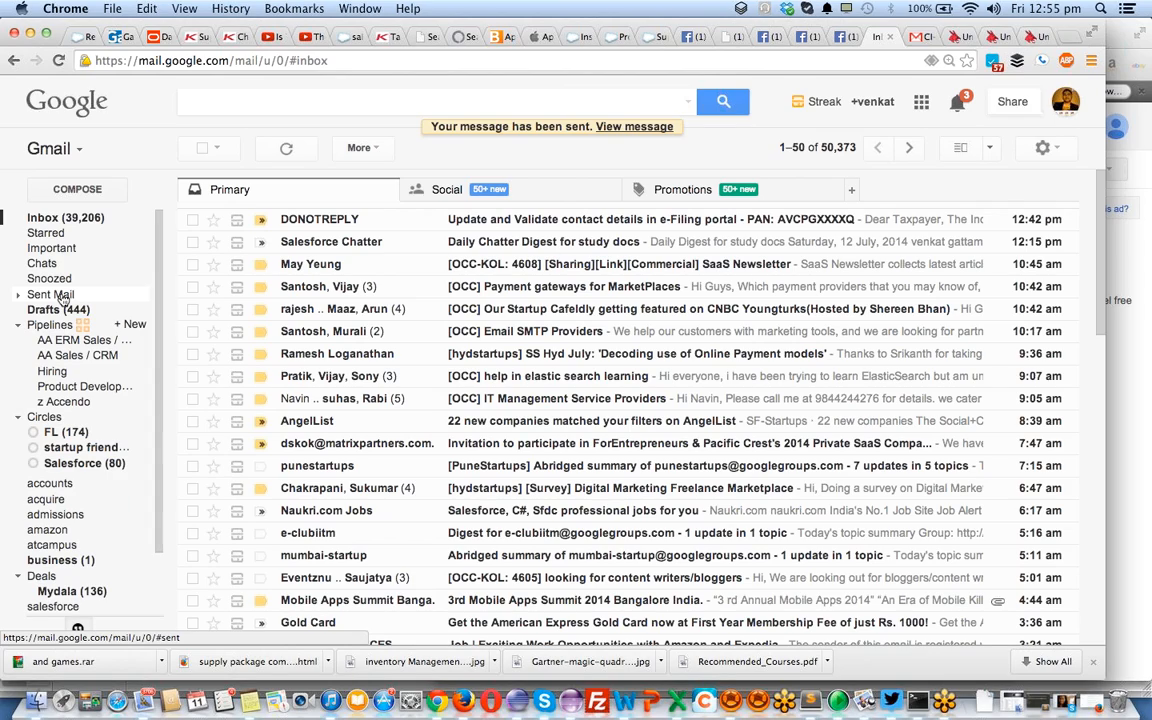
# Open the sent 'Welcome to Salesforce' email, reload it, and show its tracking summary of one view
pyautogui.click(63, 297)
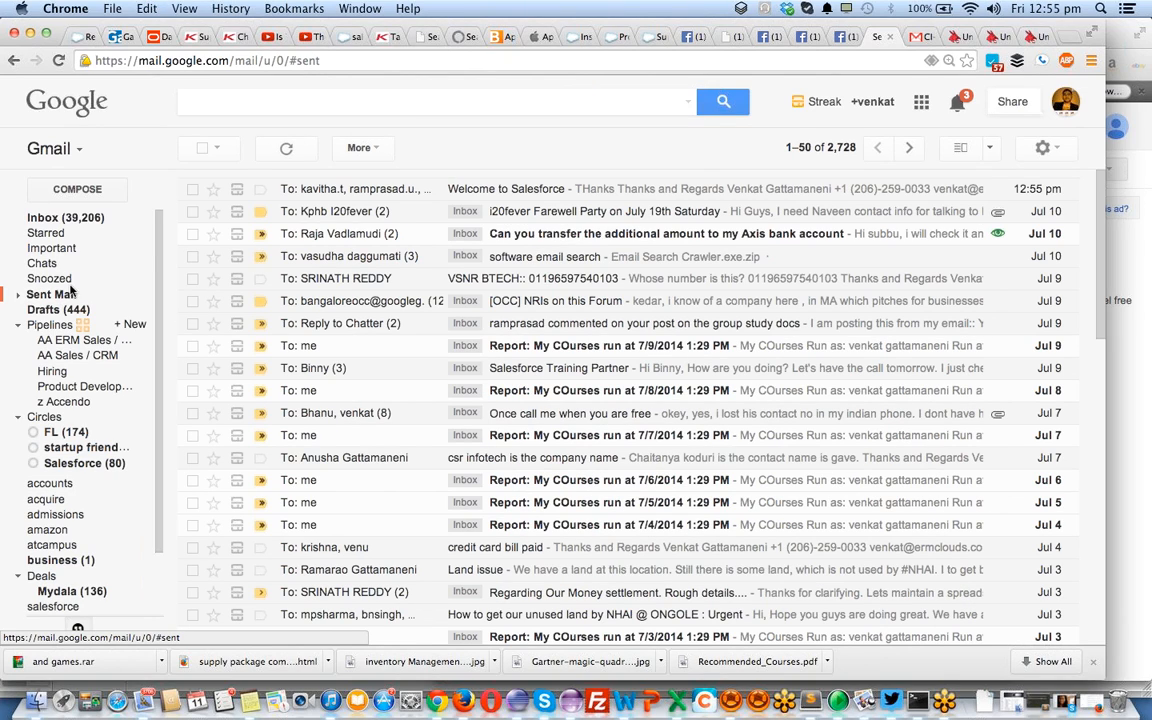
pyautogui.click(516, 193)
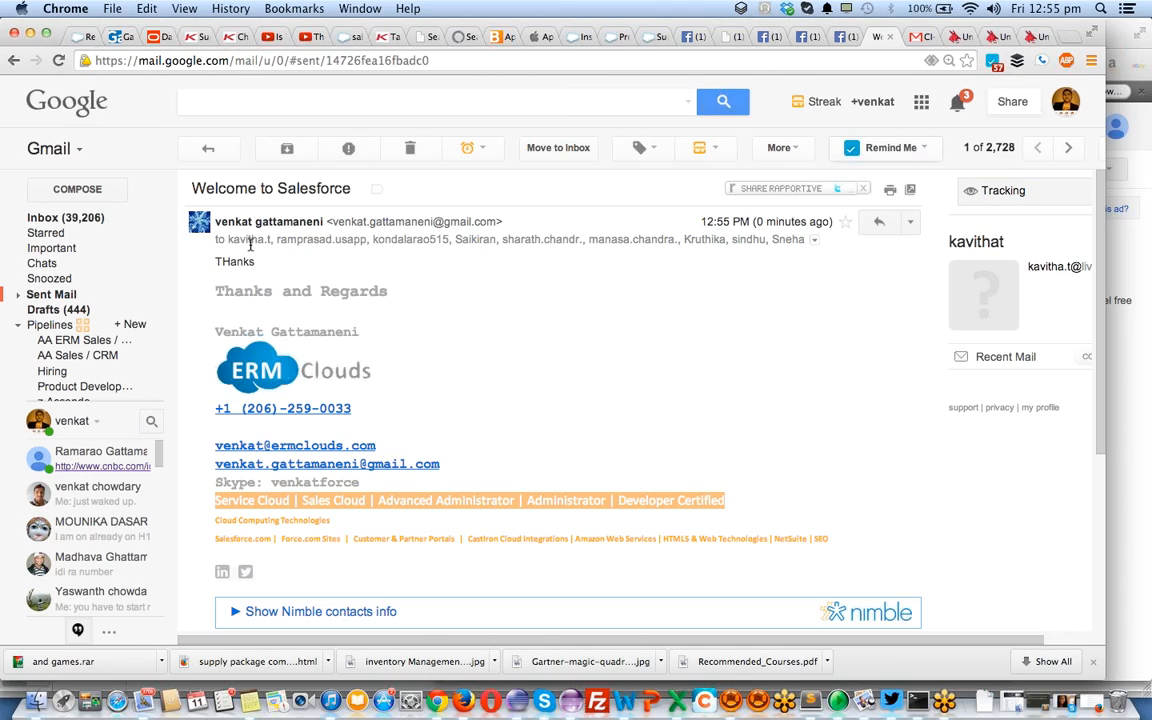
pyautogui.moveTo(490, 241)
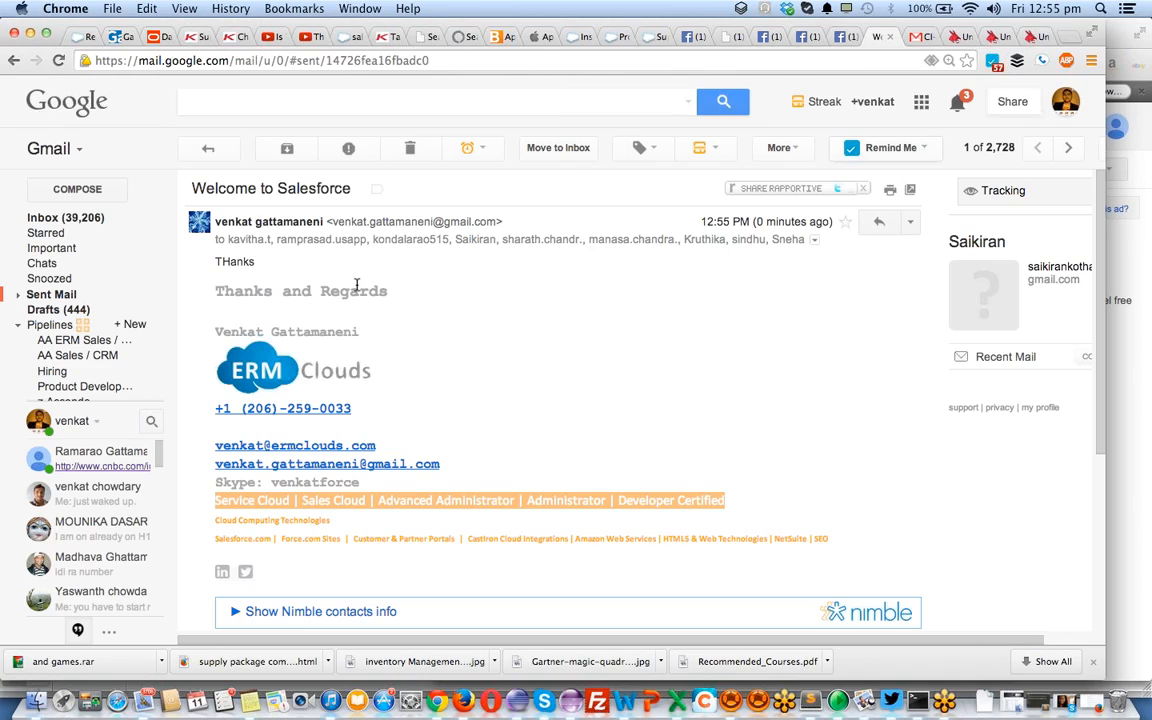
pyautogui.press('super+r')
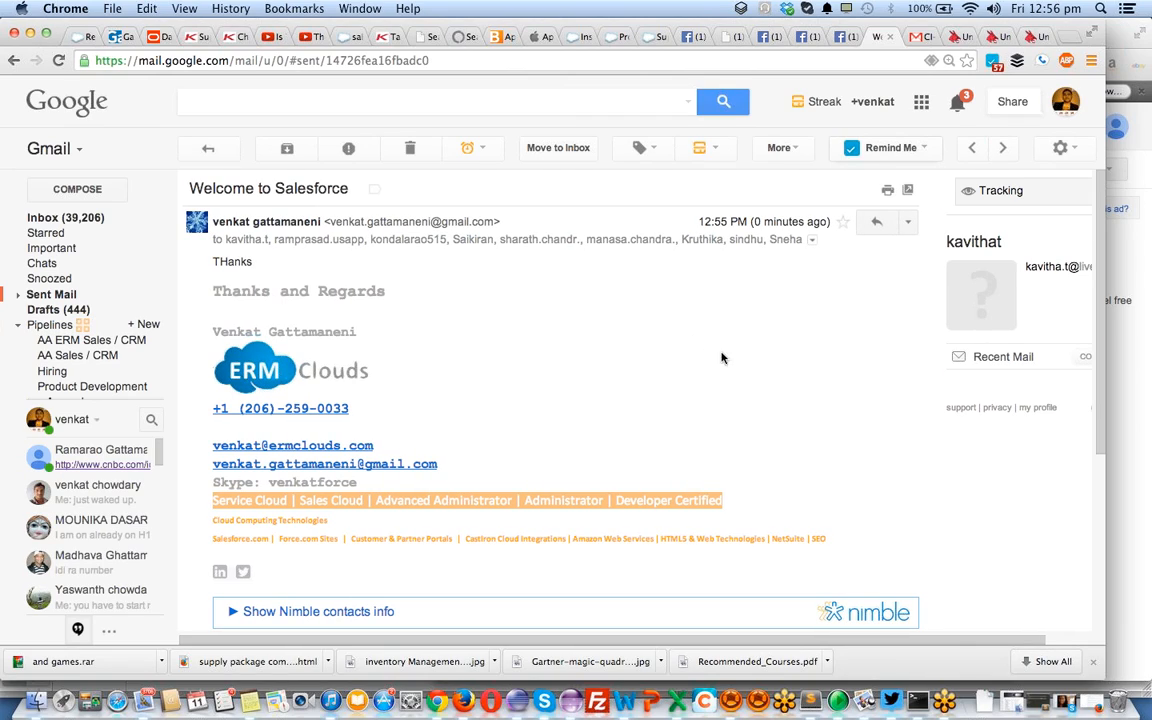
pyautogui.click(989, 193)
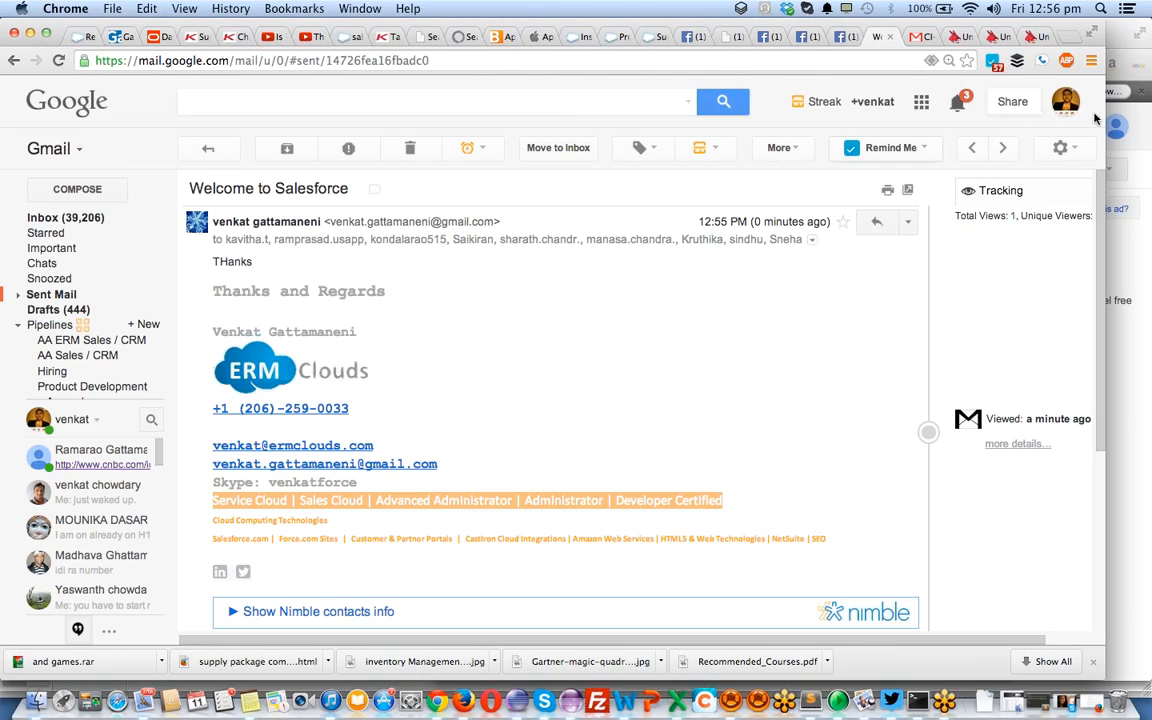
# Expand, collapse and re-expand the detailed tracking chart for the 'Welcome to Salesforce' email
pyautogui.hscroll(2, 985, 327)
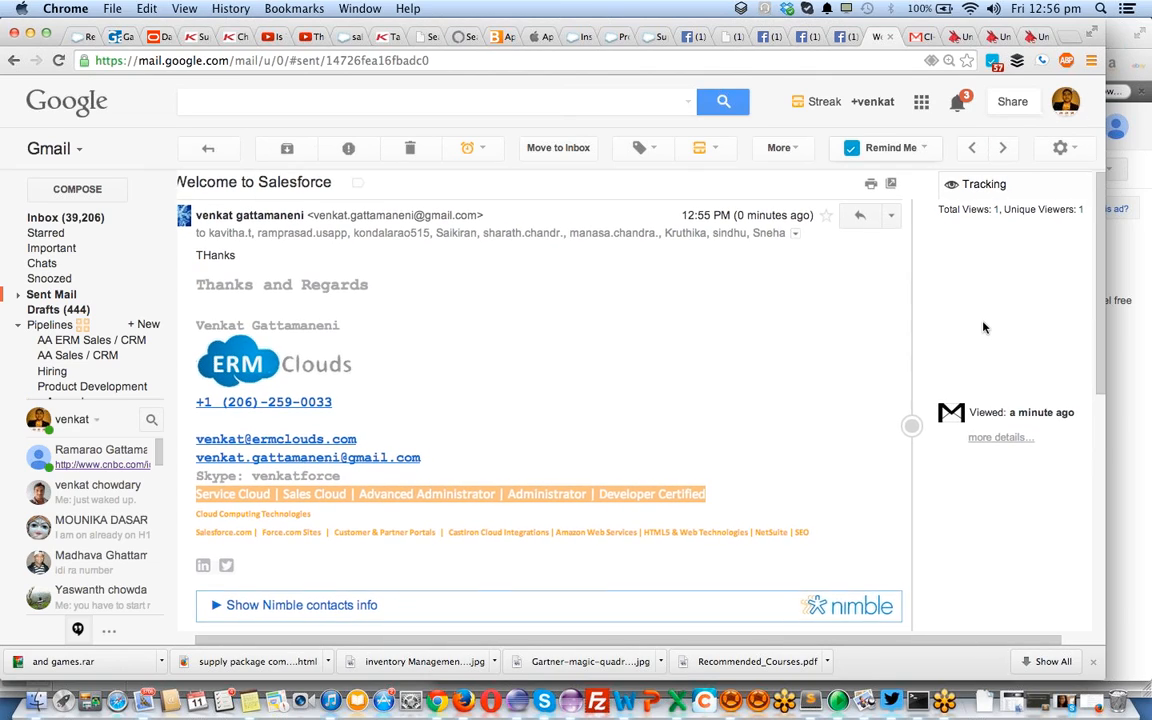
pyautogui.hscroll(3, 983, 327)
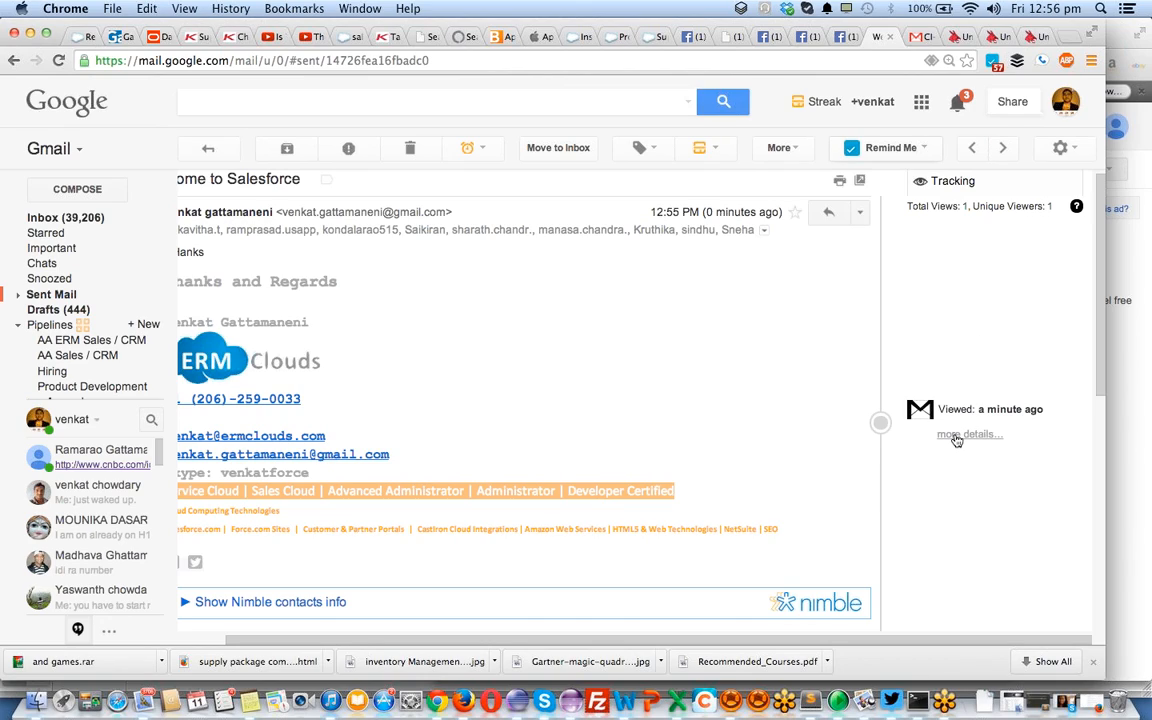
pyautogui.click(957, 436)
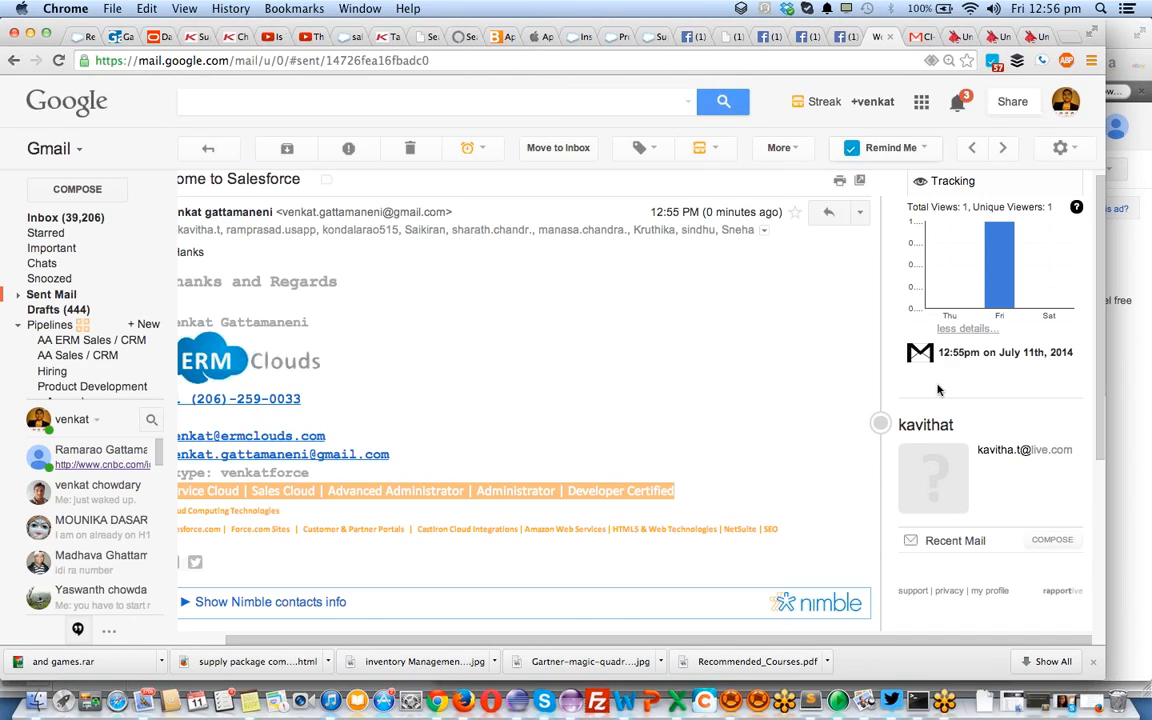
pyautogui.hscroll(-1, 935, 418)
pyautogui.scroll(1, 935, 418)
pyautogui.hscroll(1, 935, 418)
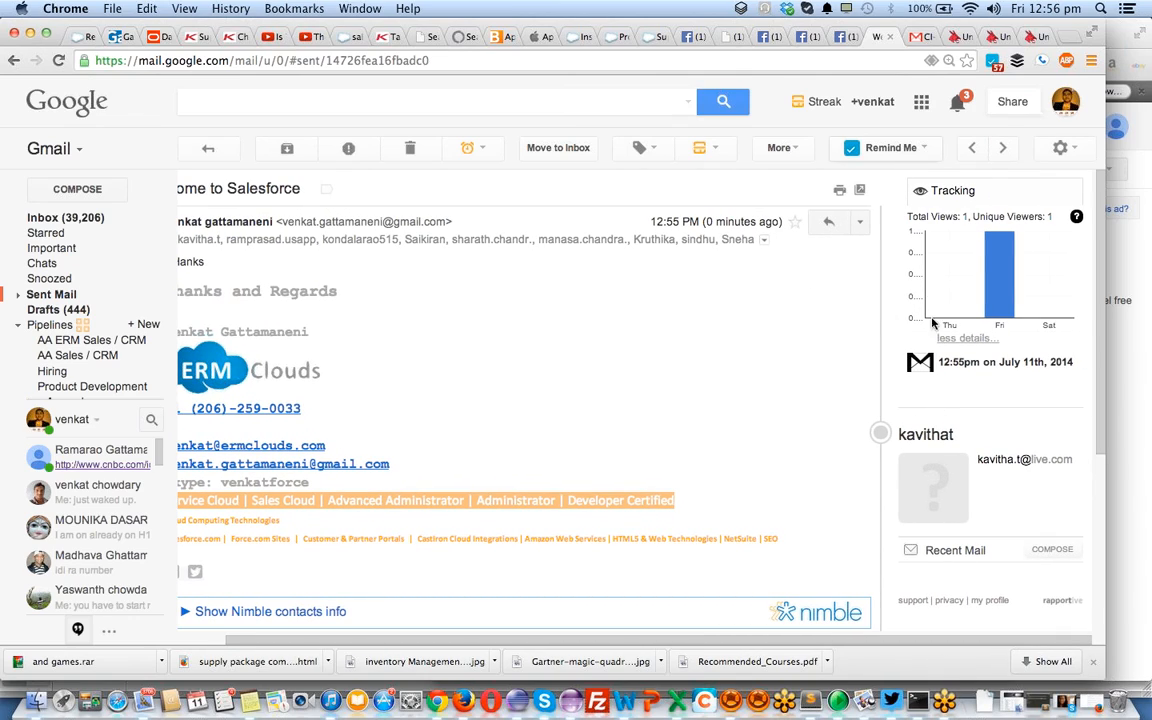
pyautogui.hscroll(-1, 985, 305)
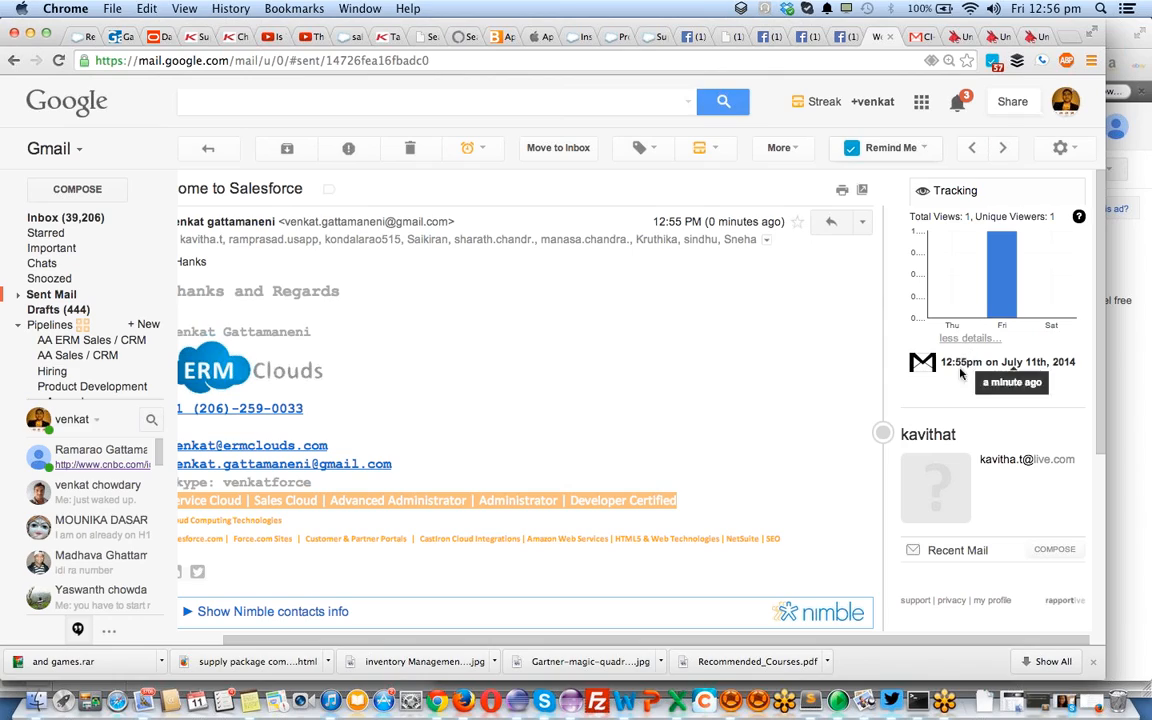
pyautogui.click(965, 340)
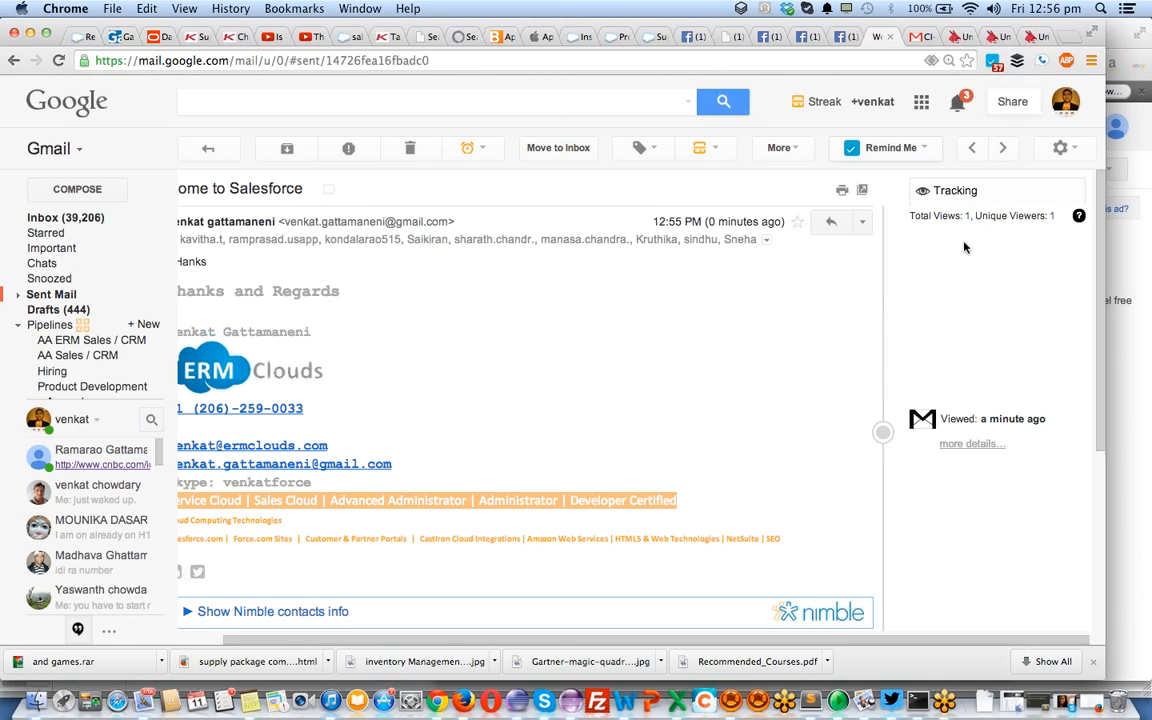
pyautogui.click(961, 448)
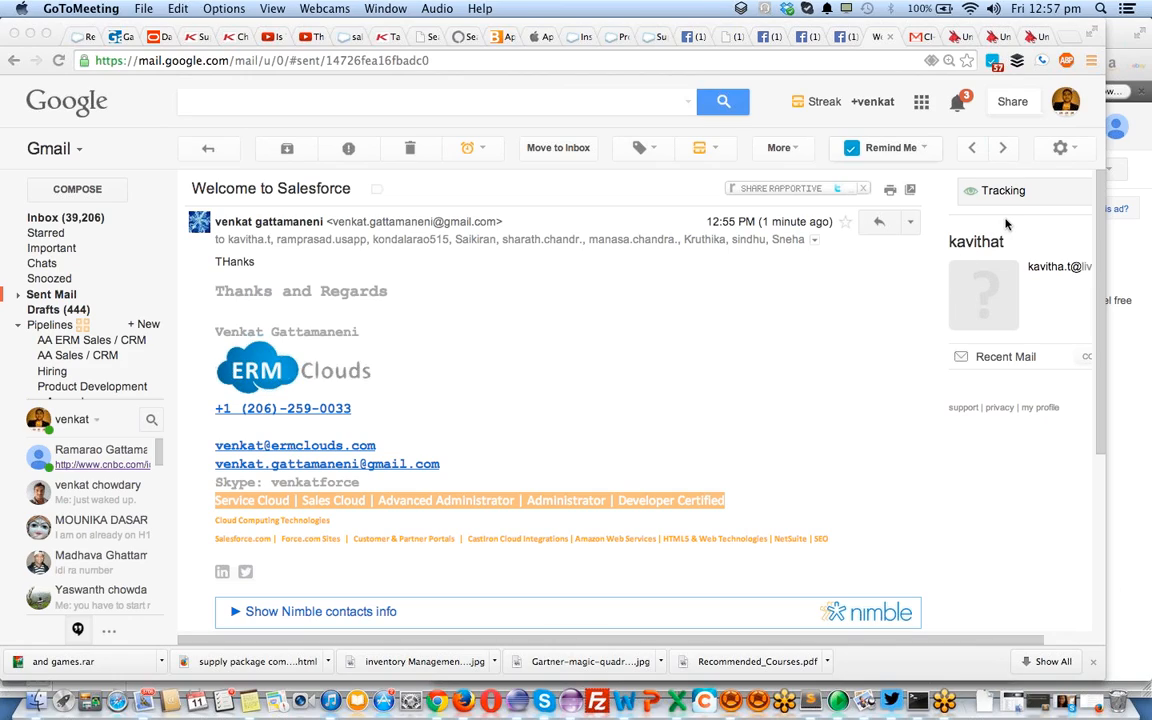
# Show the refreshed tracking details listing two views, at 12:55pm and 12:57pm
pyautogui.click(985, 196)
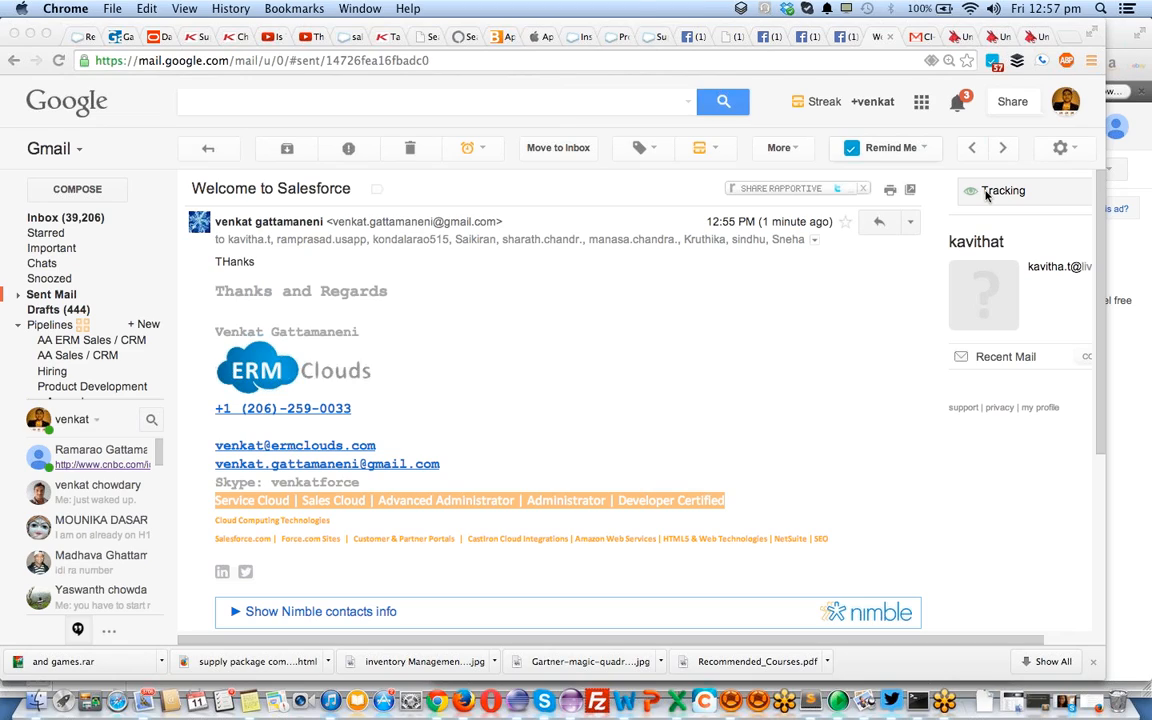
pyautogui.click(987, 196)
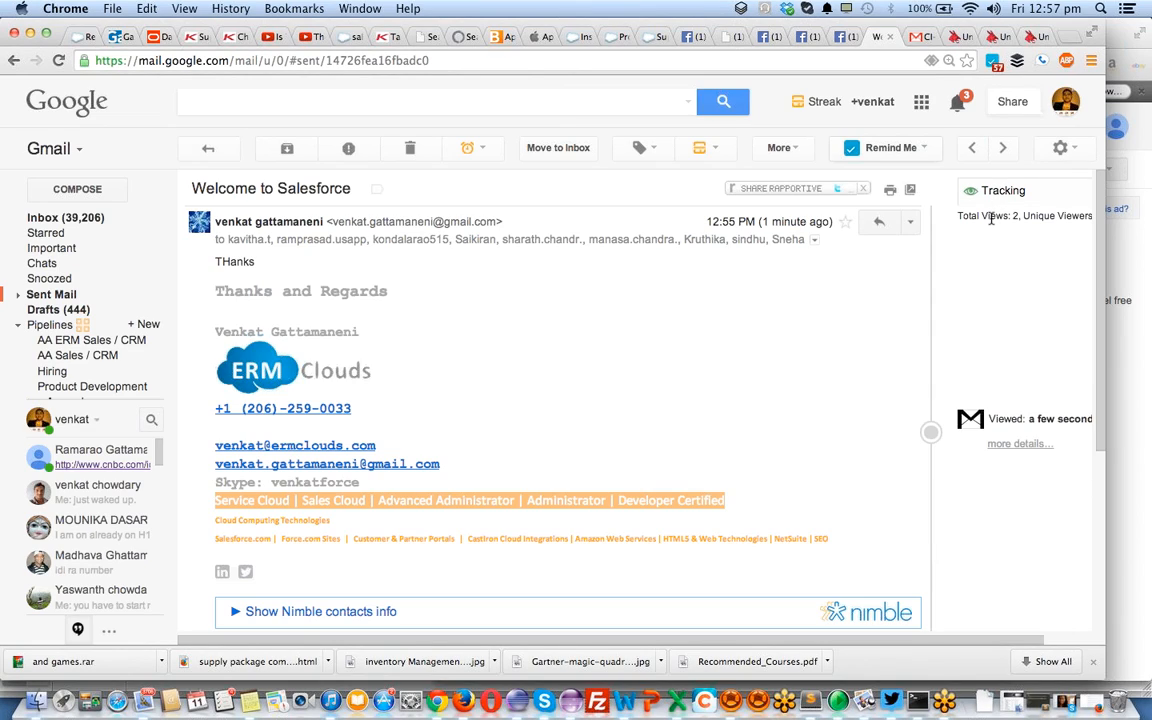
pyautogui.hscroll(3, 1000, 214)
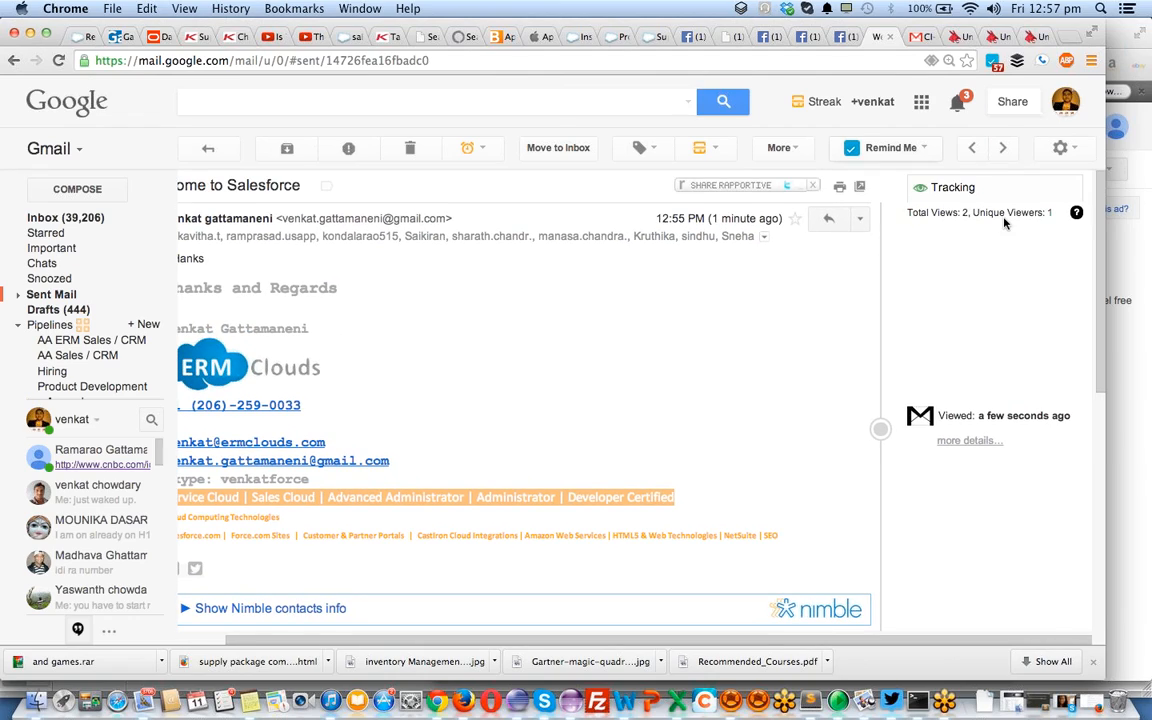
pyautogui.click(974, 440)
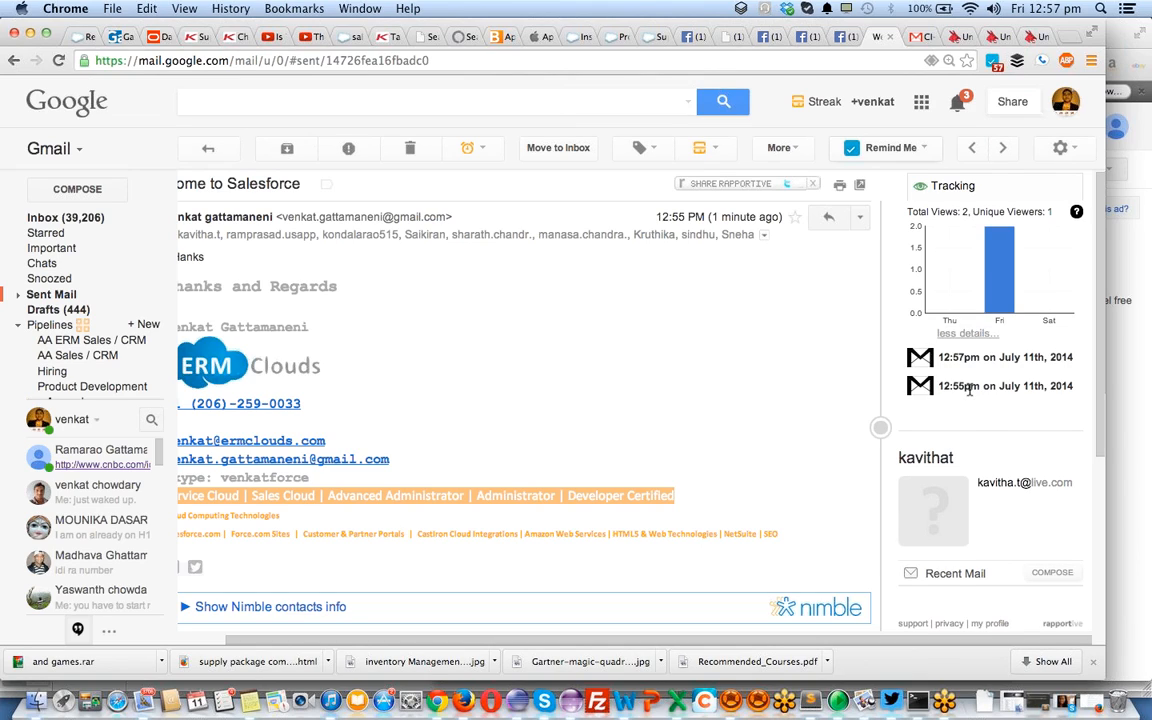
pyautogui.hscroll(-1, 968, 386)
pyautogui.hscroll(-1, 969, 383)
pyautogui.scroll(-1, 969, 383)
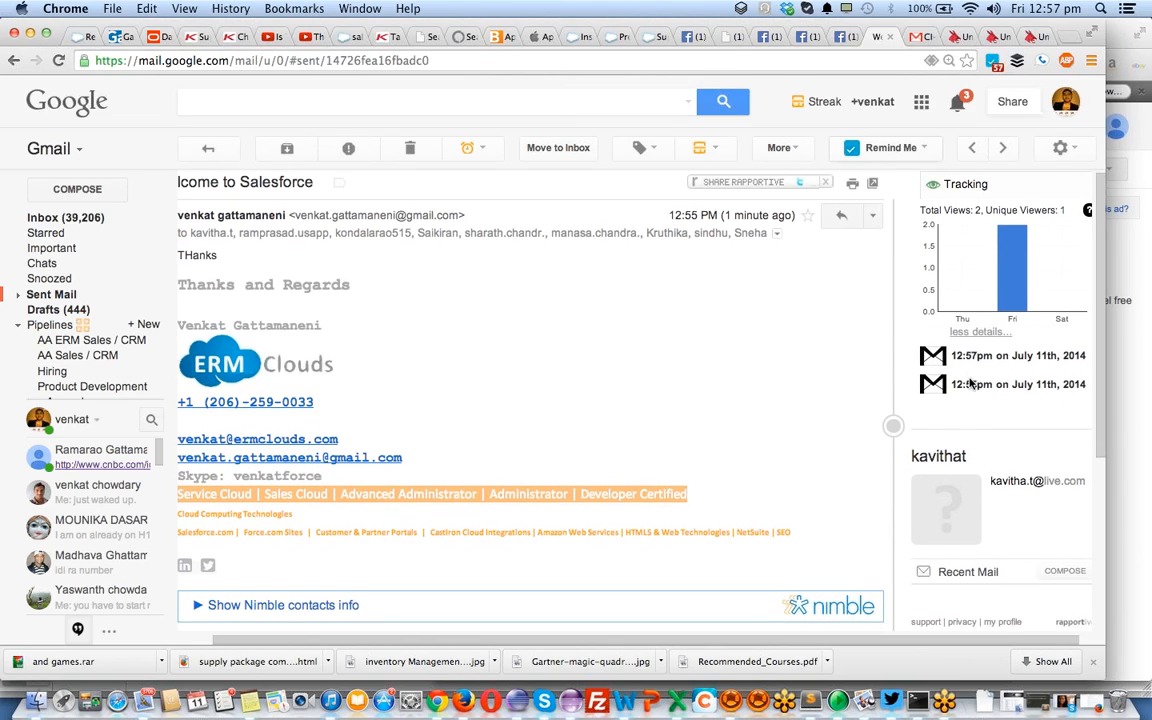
pyautogui.scroll(1, 969, 383)
pyautogui.hscroll(-1, 969, 383)
pyautogui.hscroll(1, 969, 383)
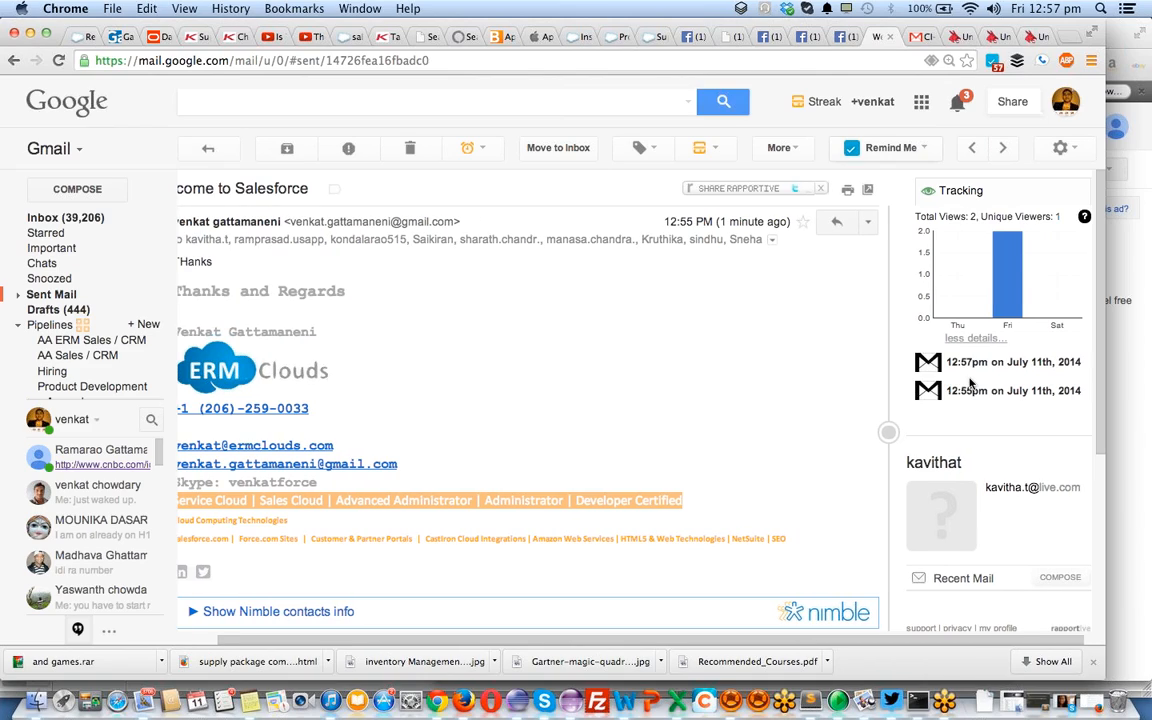
pyautogui.hscroll(1, 969, 383)
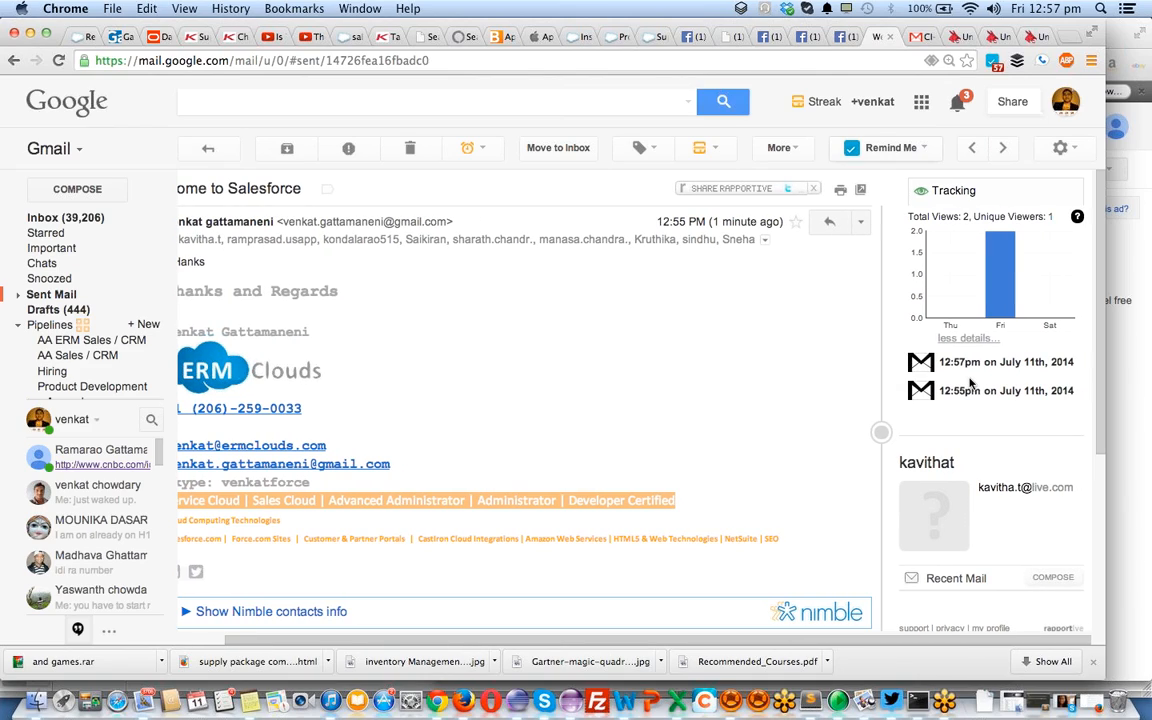
pyautogui.hscroll(-1, 970, 383)
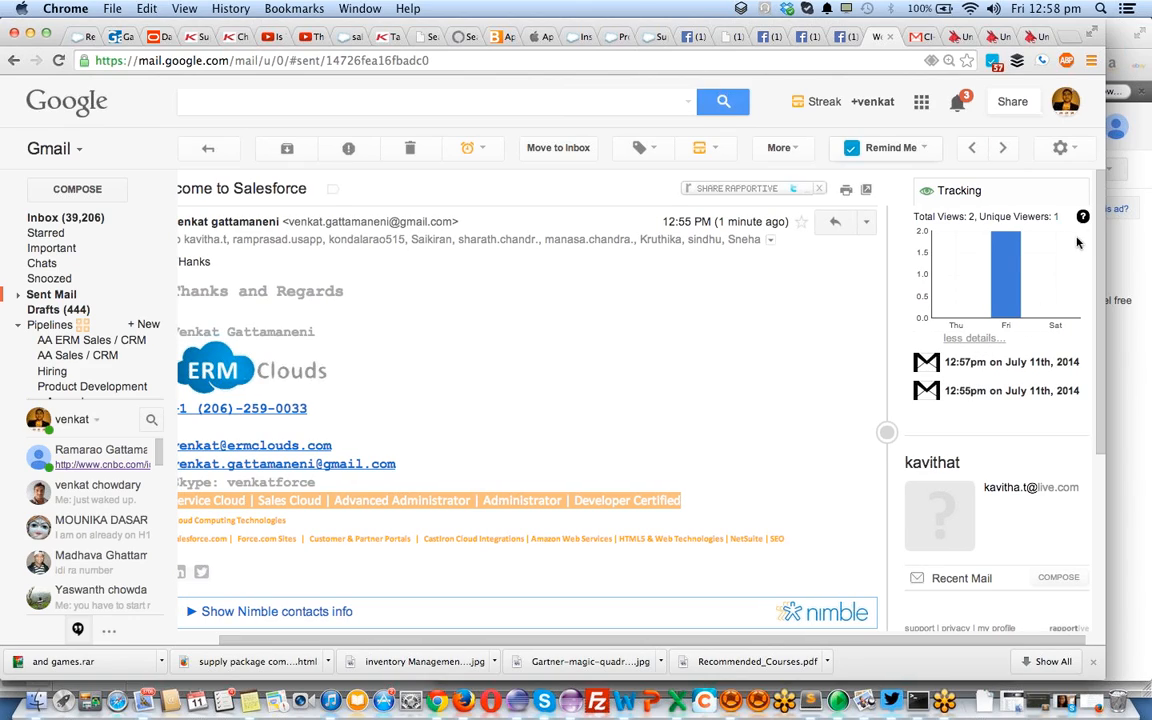
# Look over the Email Tracking FAQ, close it, and reload the email with Cmd+R
pyautogui.click(1084, 216)
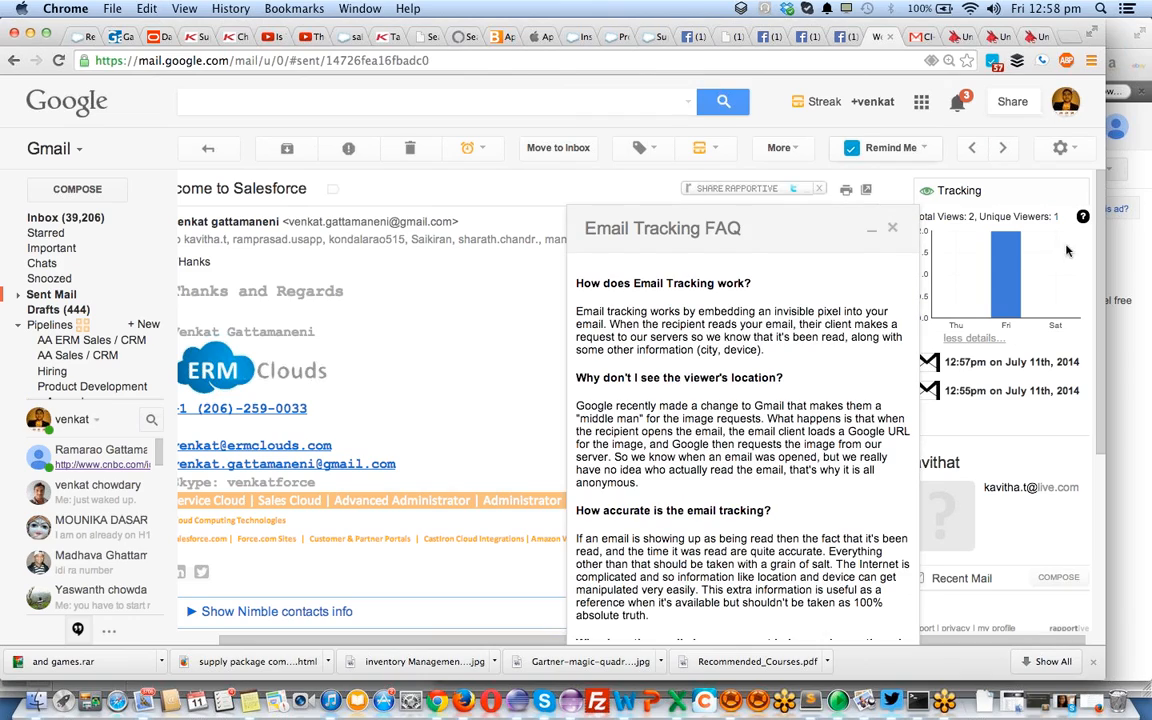
pyautogui.click(893, 231)
pyautogui.press('super+r')
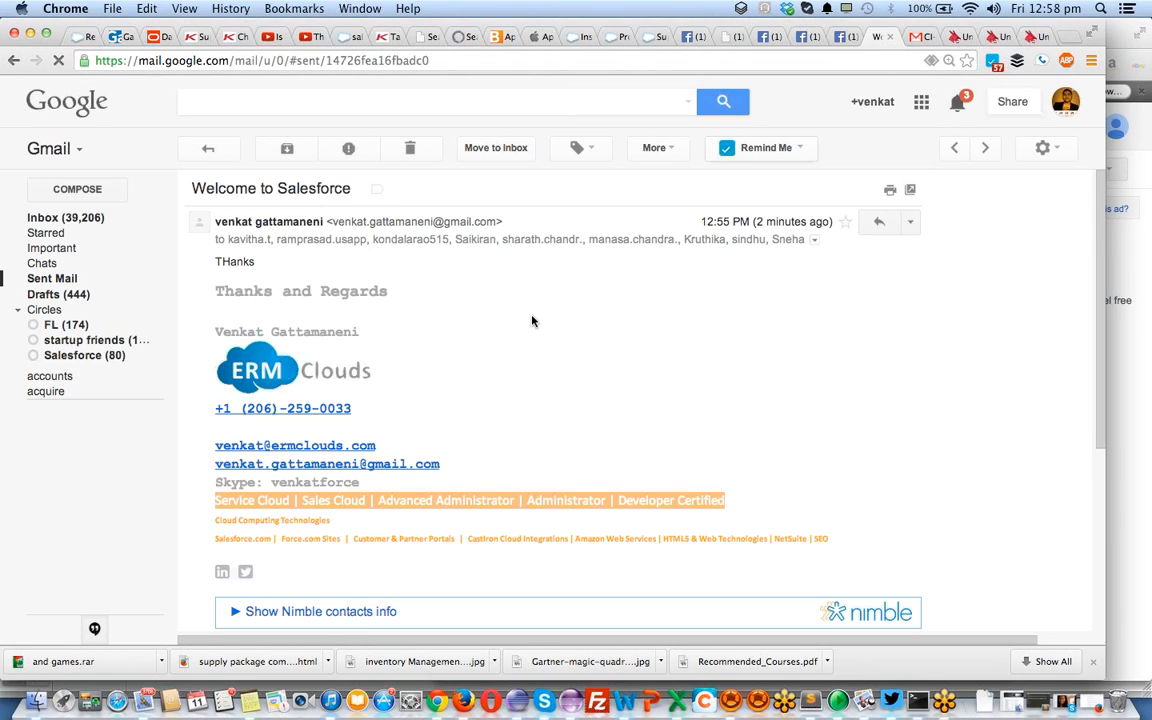
# Refocus Chrome and display the email's tracking stats: 3 total views from 1 unique viewer
pyautogui.click(1138, 237)
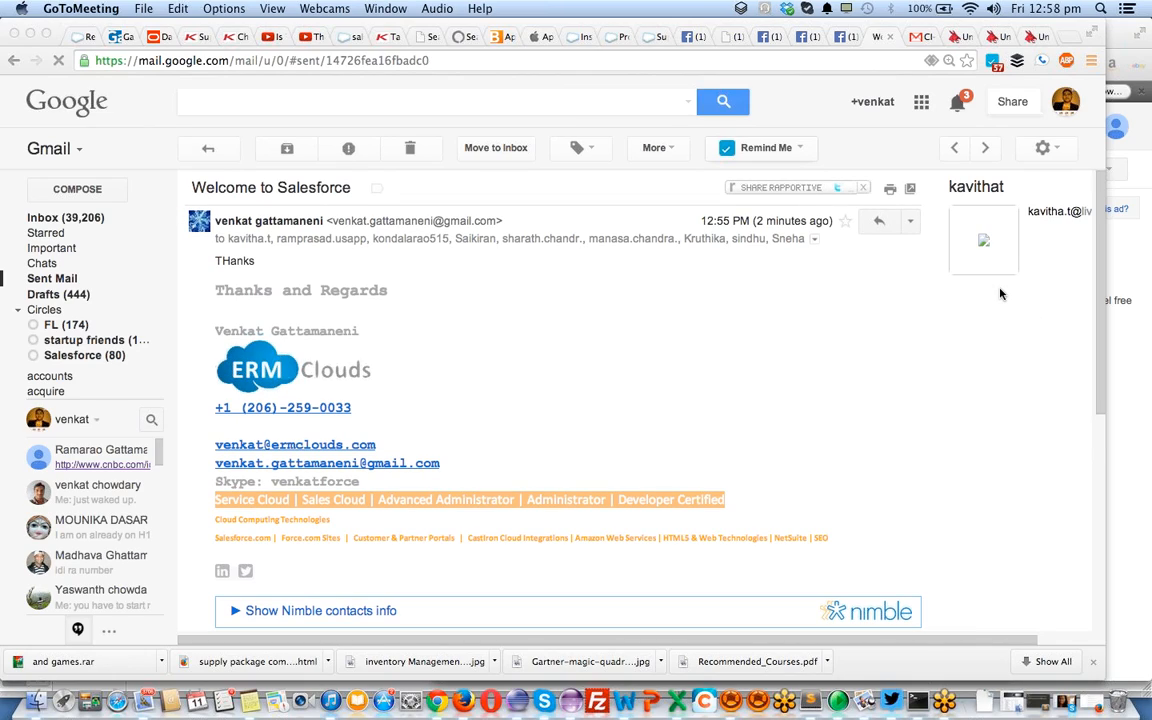
pyautogui.scroll(-2, 1000, 294)
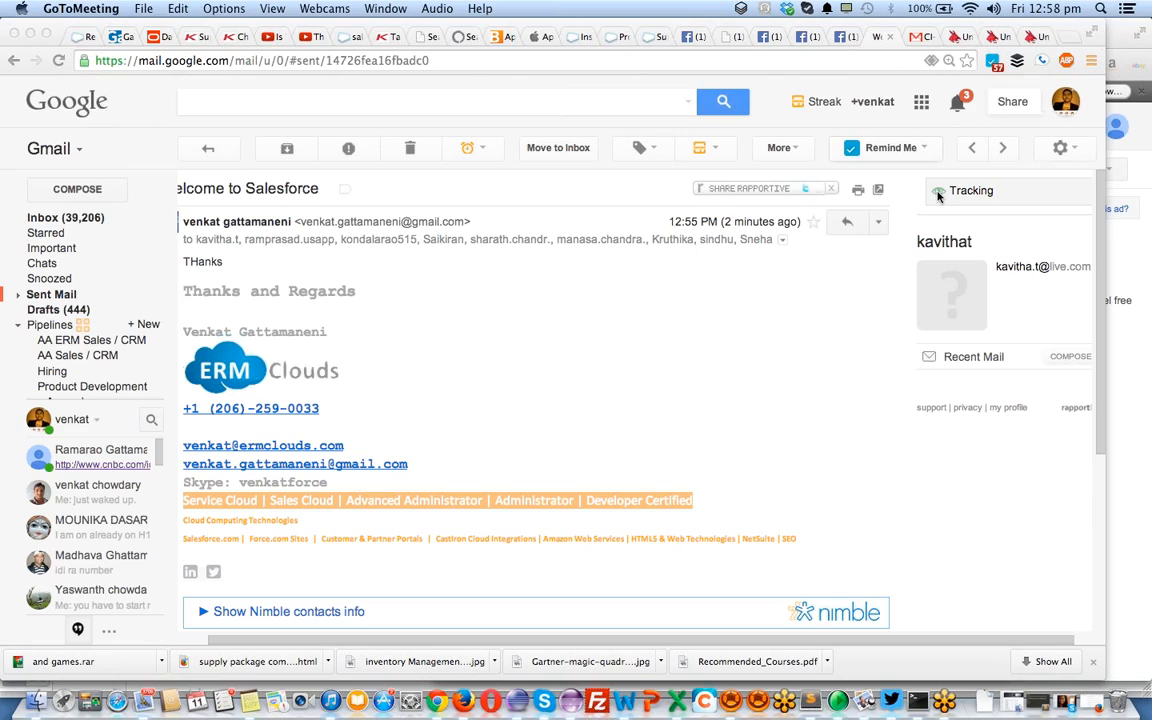
pyautogui.click(938, 196)
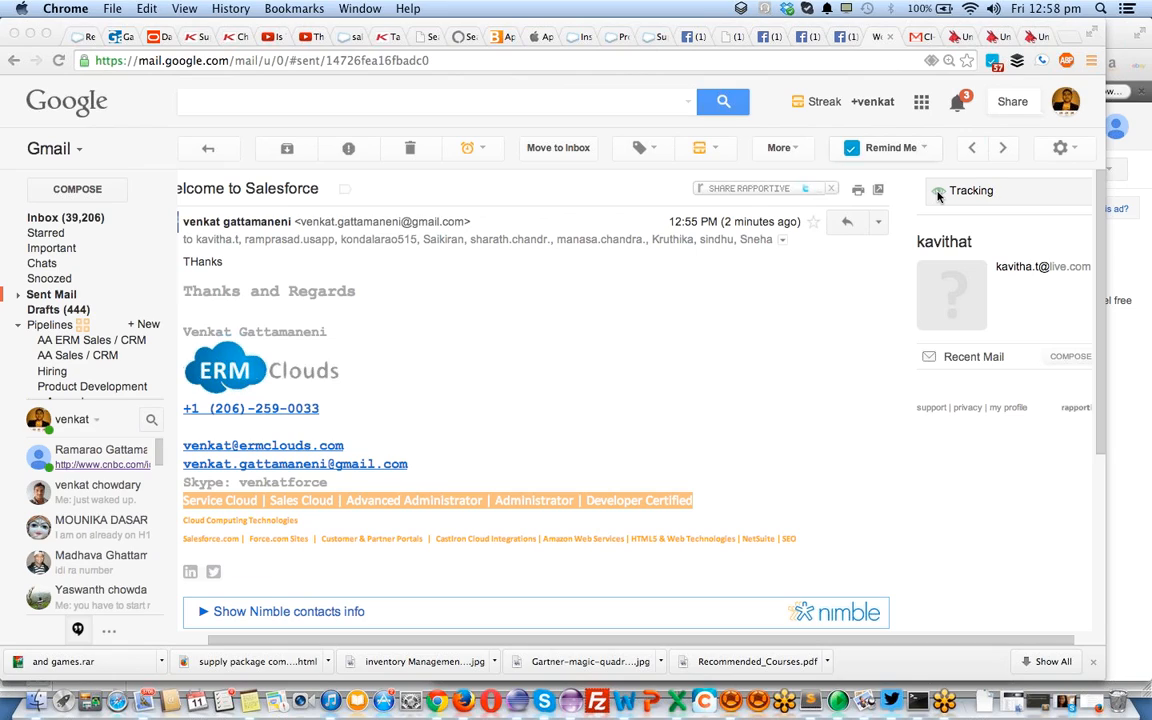
pyautogui.click(938, 196)
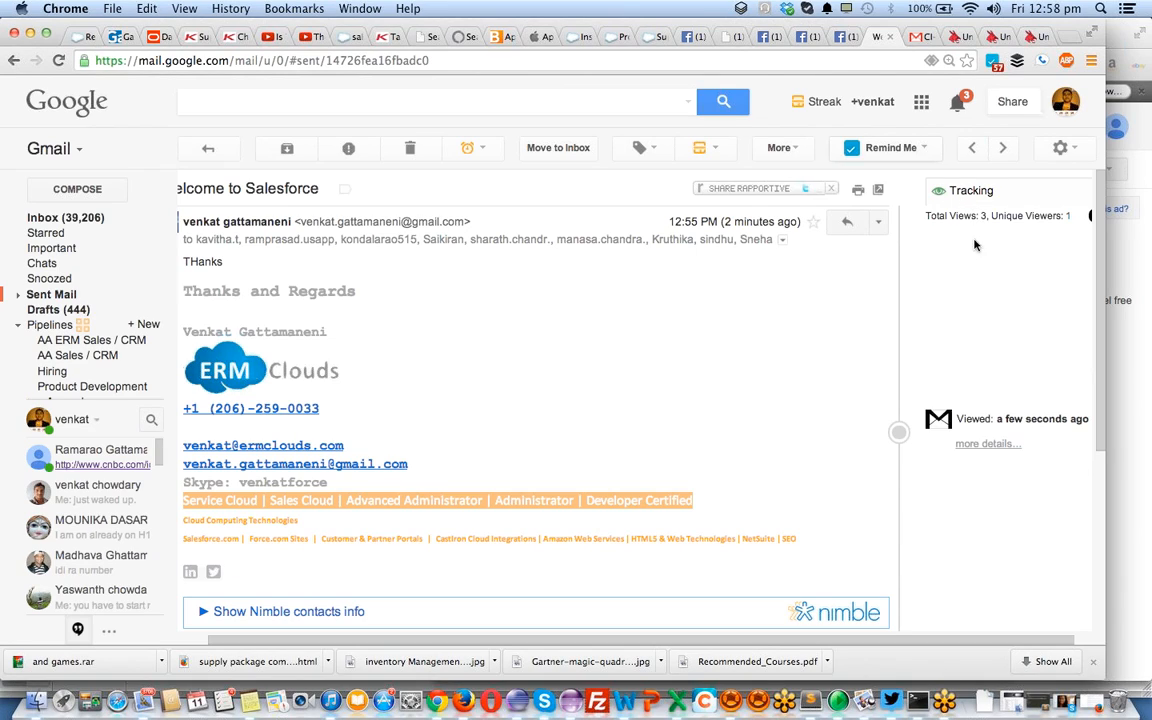
pyautogui.hscroll(2, 964, 249)
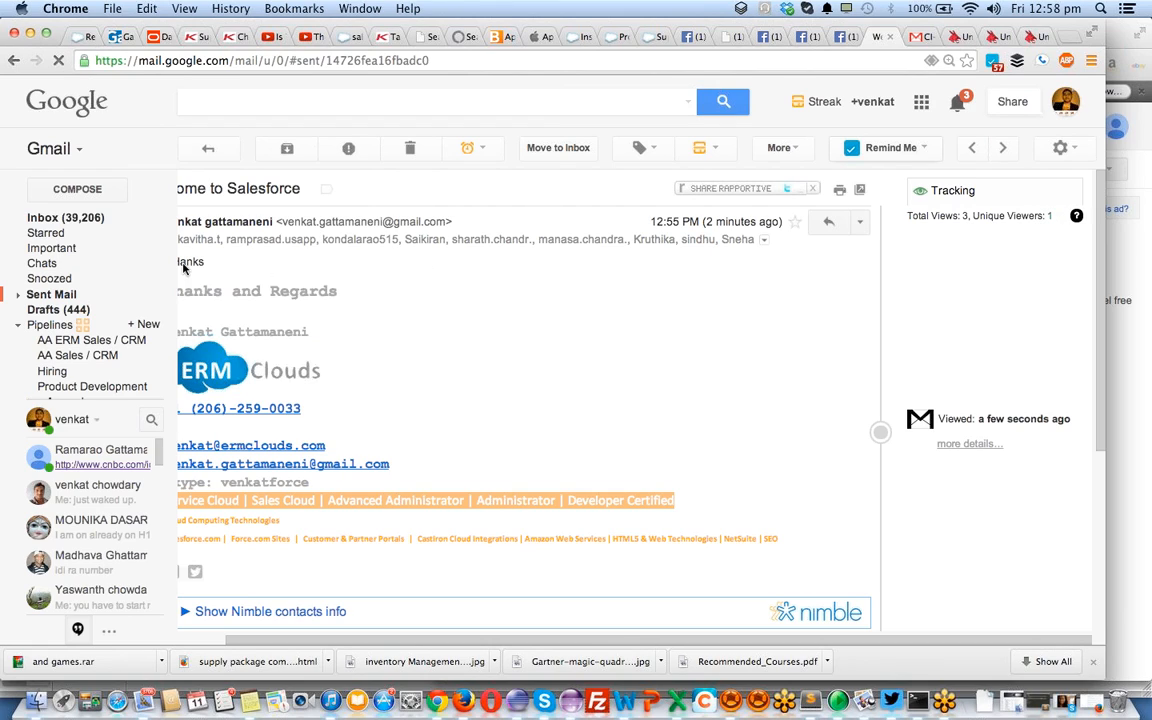
# Go back to Sent Mail and check the view indicators on 'Welcome to Salesforce' and the Jul 10 email (3 views)
pyautogui.moveTo(90, 240)
pyautogui.click(60, 294)
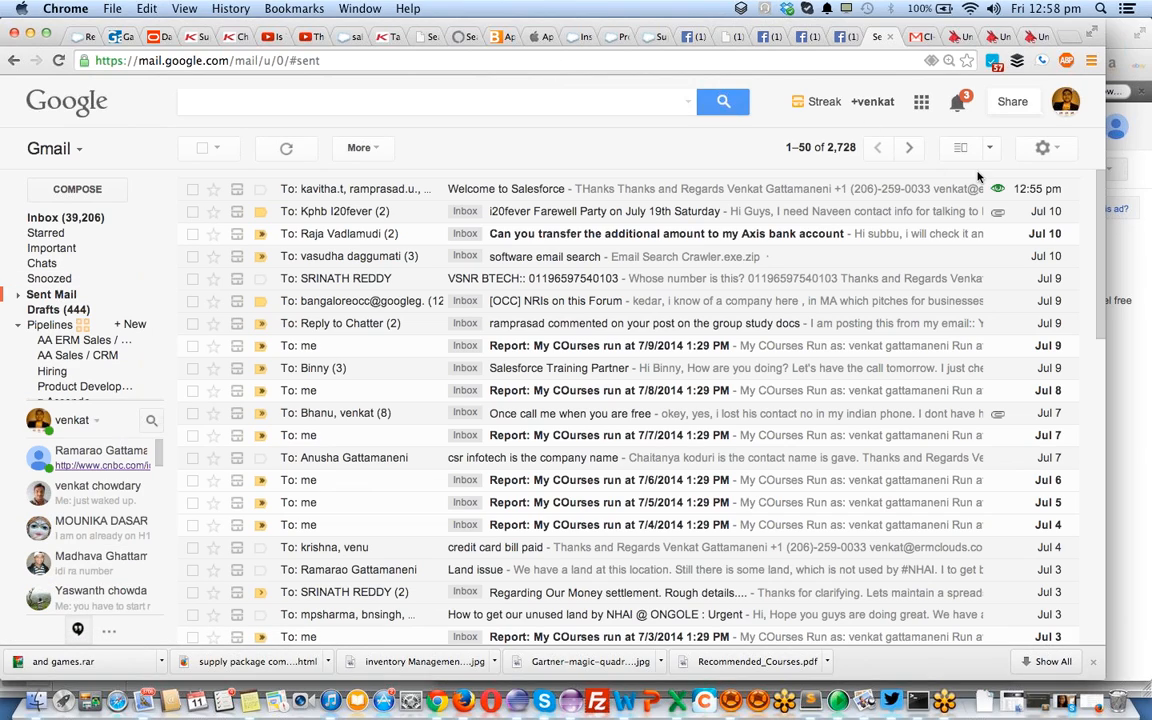
pyautogui.moveTo(1001, 193)
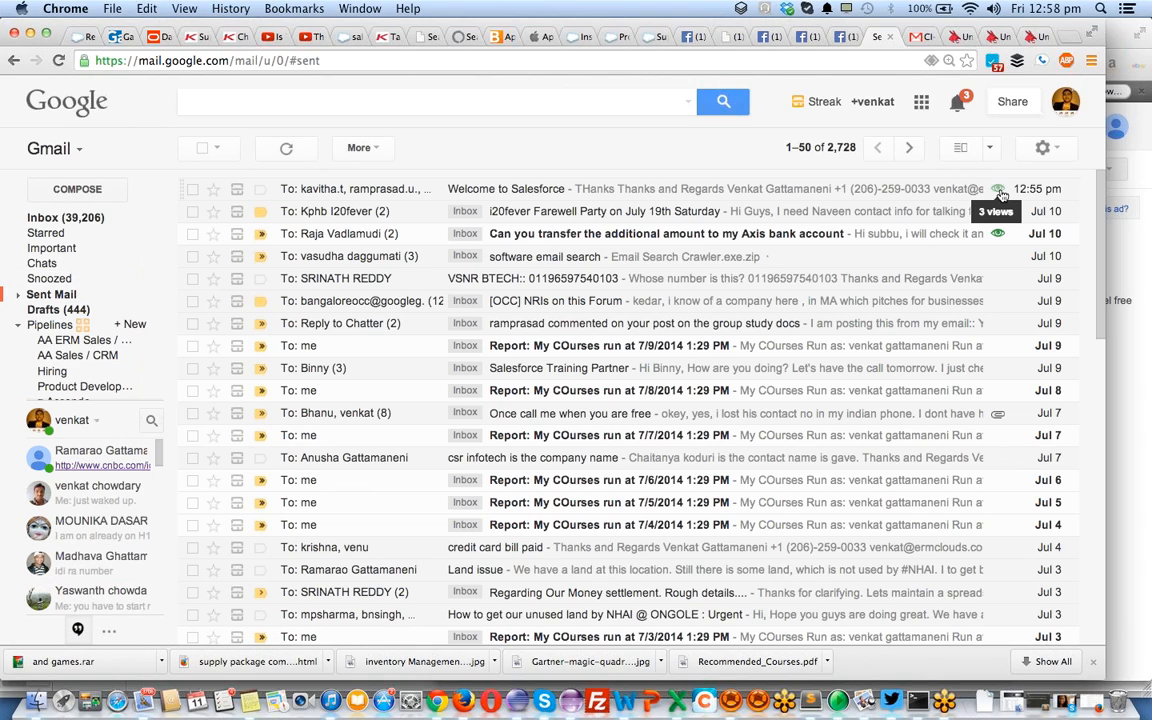
pyautogui.moveTo(1001, 237)
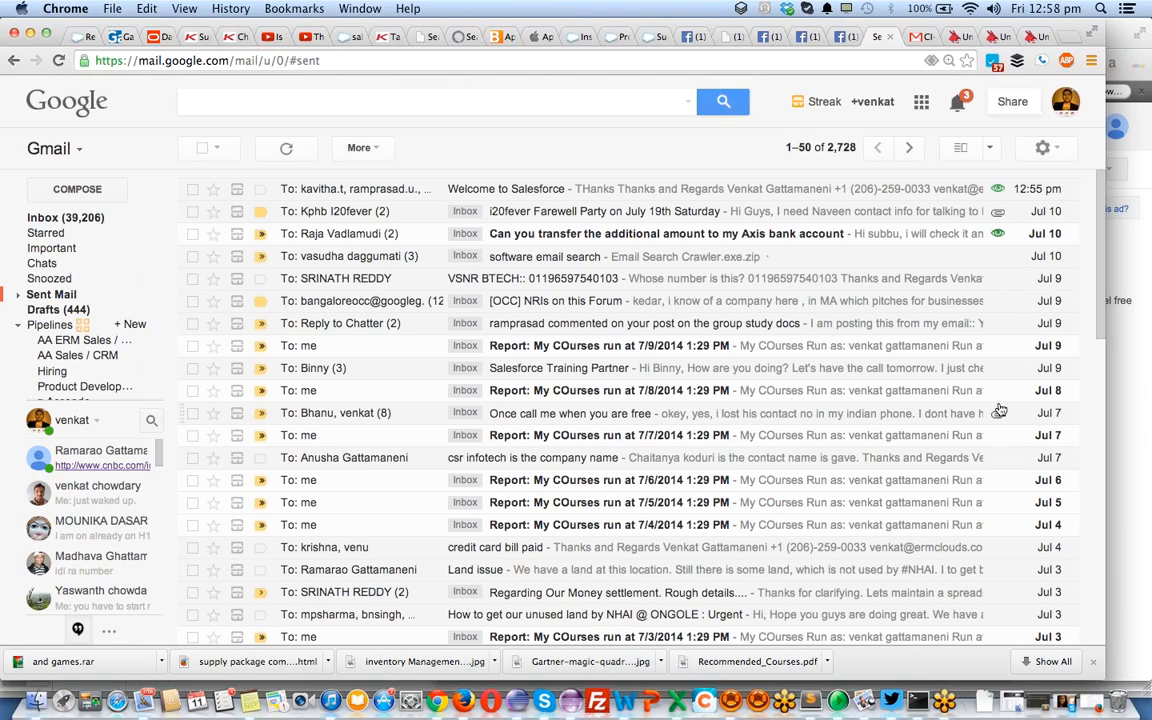
pyautogui.scroll(-5, 960, 352)
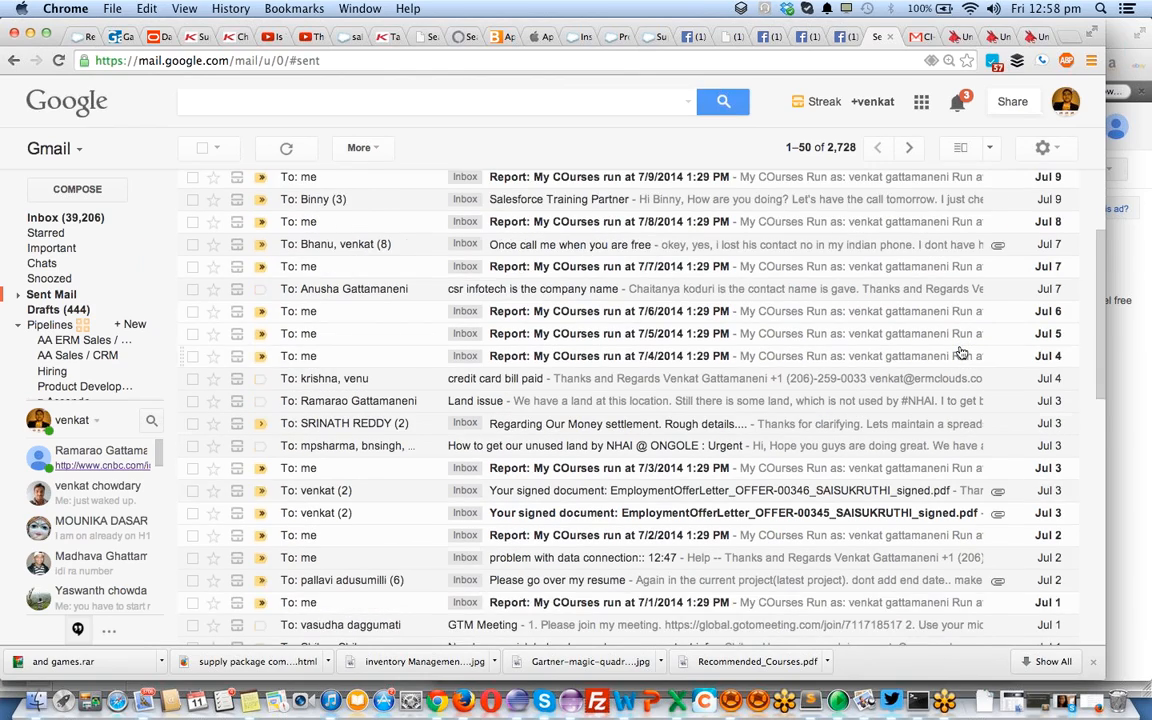
pyautogui.scroll(-9, 960, 352)
pyautogui.scroll(5, 960, 352)
pyautogui.scroll(10, 960, 352)
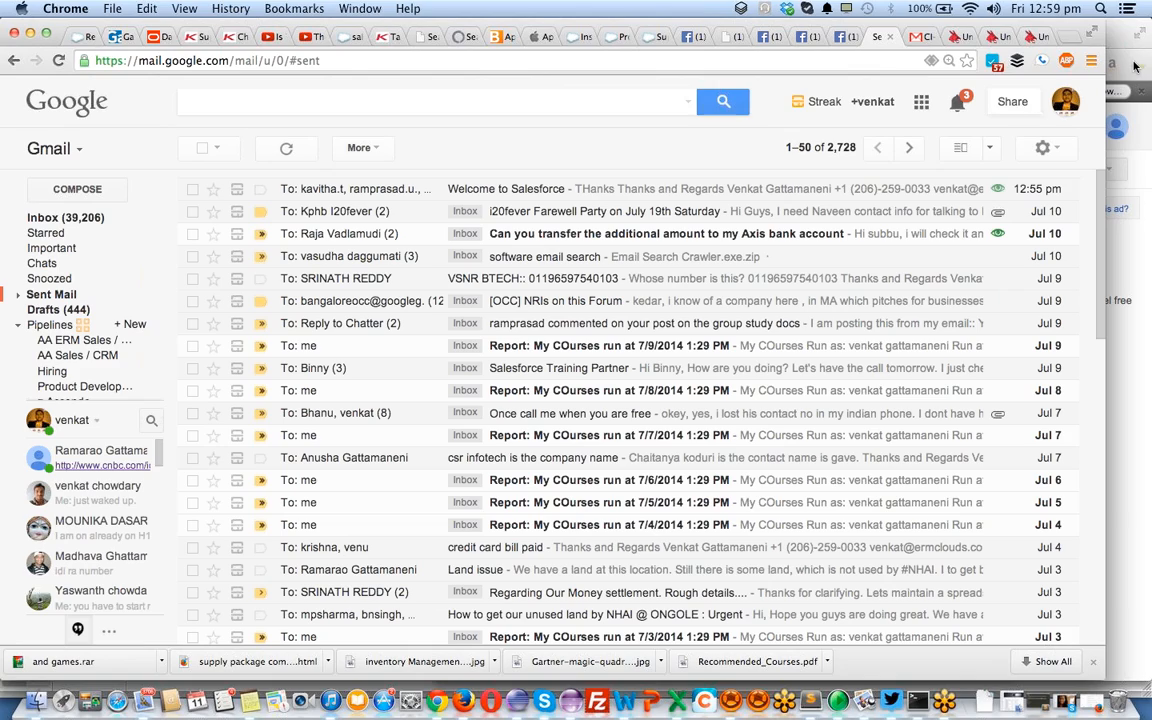
pyautogui.click(1013, 61)
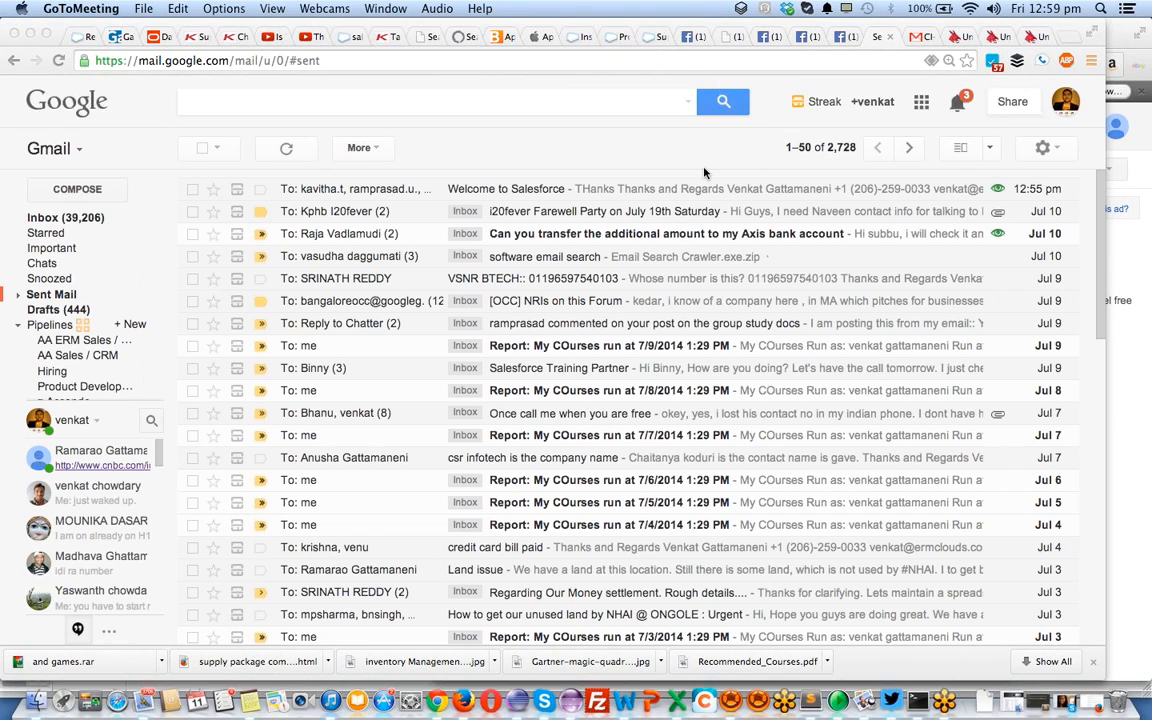
# Bring the Firefox window forward from the app switcher
pyautogui.press('super+Tab')
pyautogui.press('super+Tab')
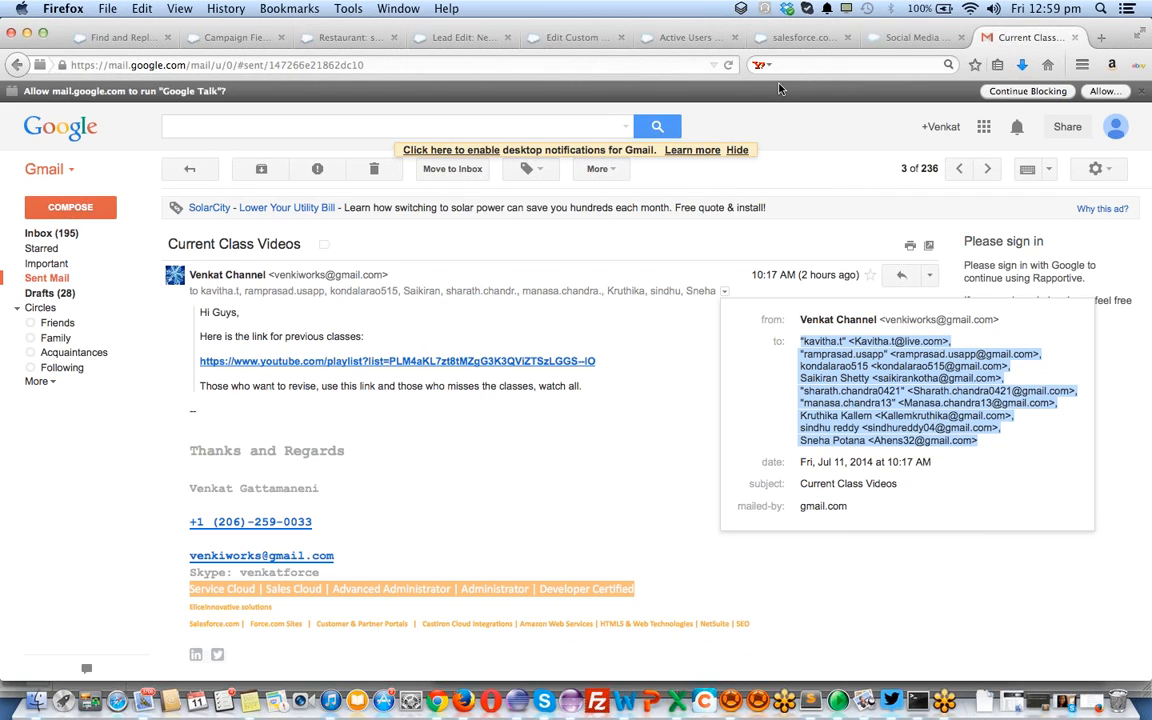
pyautogui.press('super+Tab')
pyautogui.press('super+Tab')
pyautogui.press('super+Tab')
pyautogui.press('super+Tab')
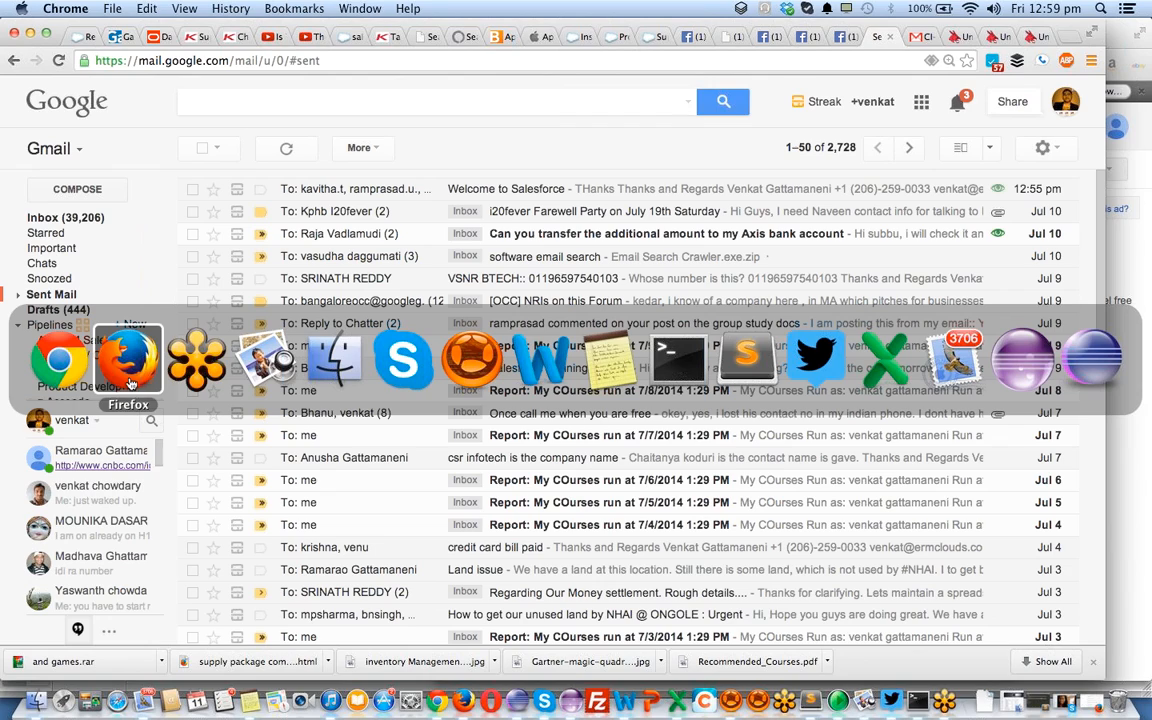
pyautogui.click(120, 355)
# Return to the Salesforce setup tab and expand Build > Customize > Leads to list Web-to-Lead and Lead Processes
pyautogui.click(93, 38)
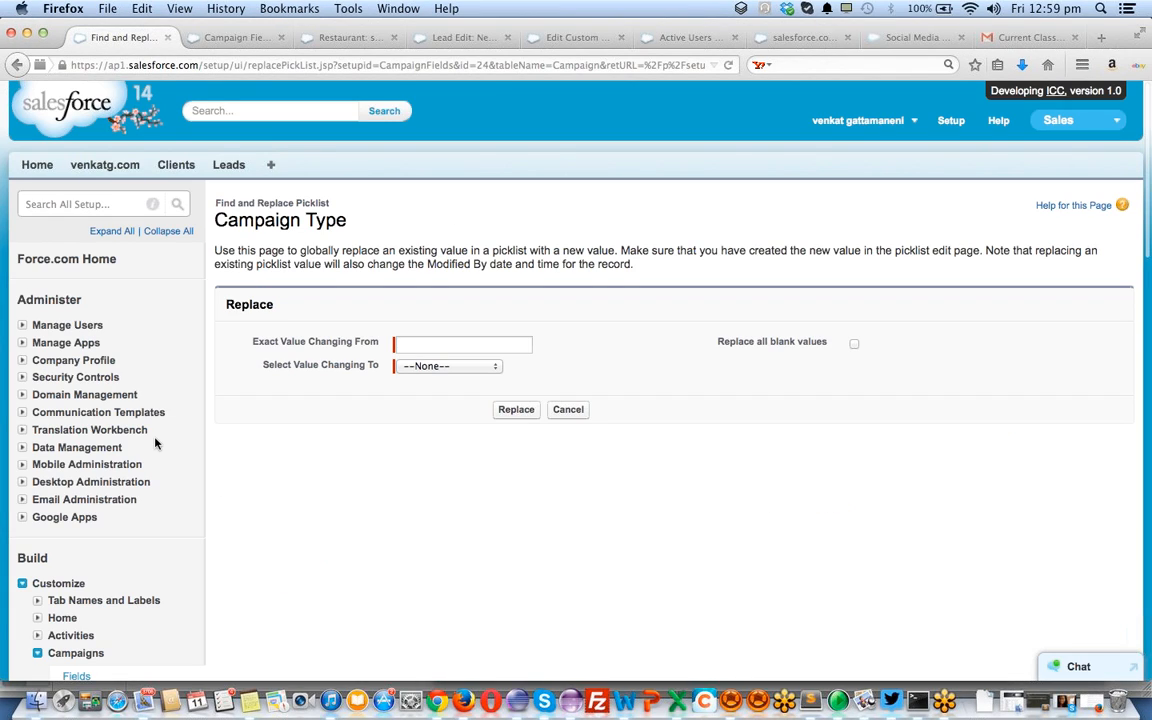
pyautogui.scroll(-5, 155, 443)
pyautogui.scroll(-4, 155, 443)
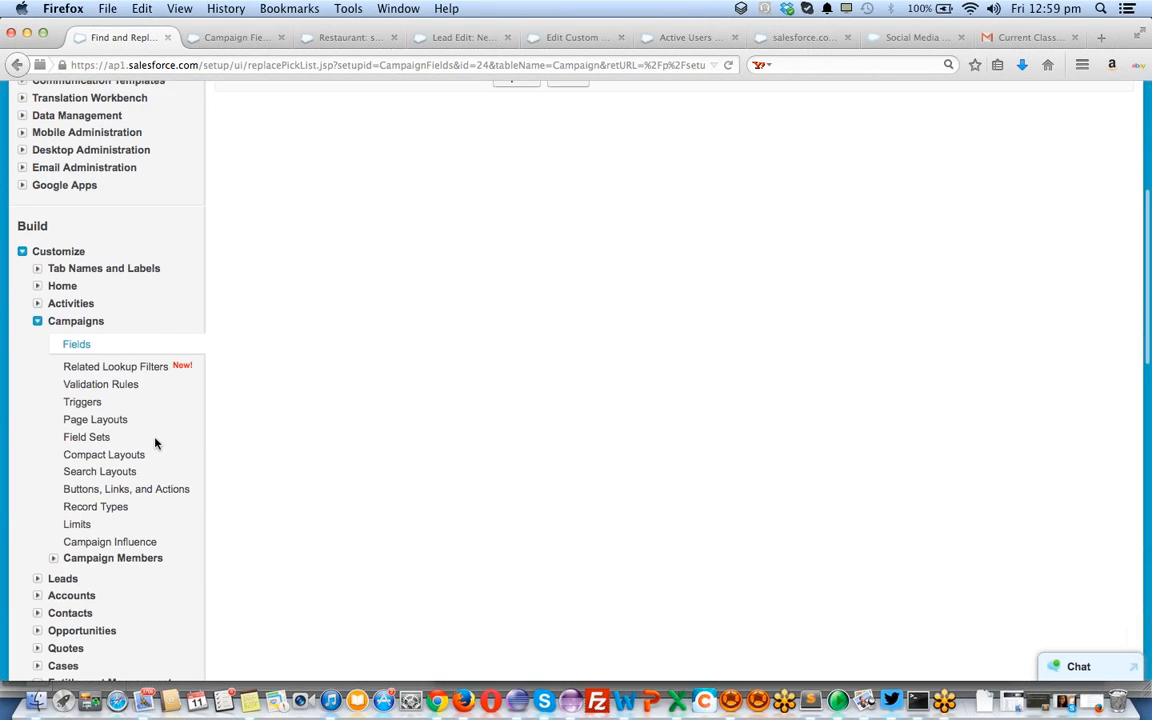
pyautogui.scroll(-1, 155, 443)
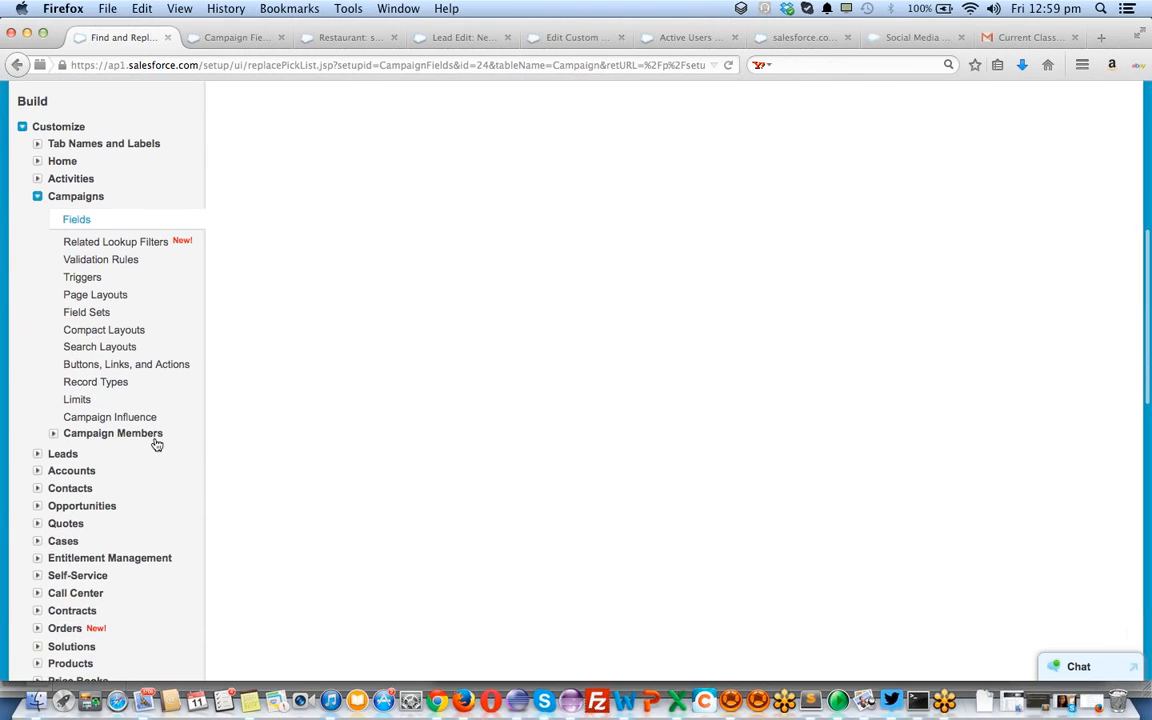
pyautogui.click(37, 455)
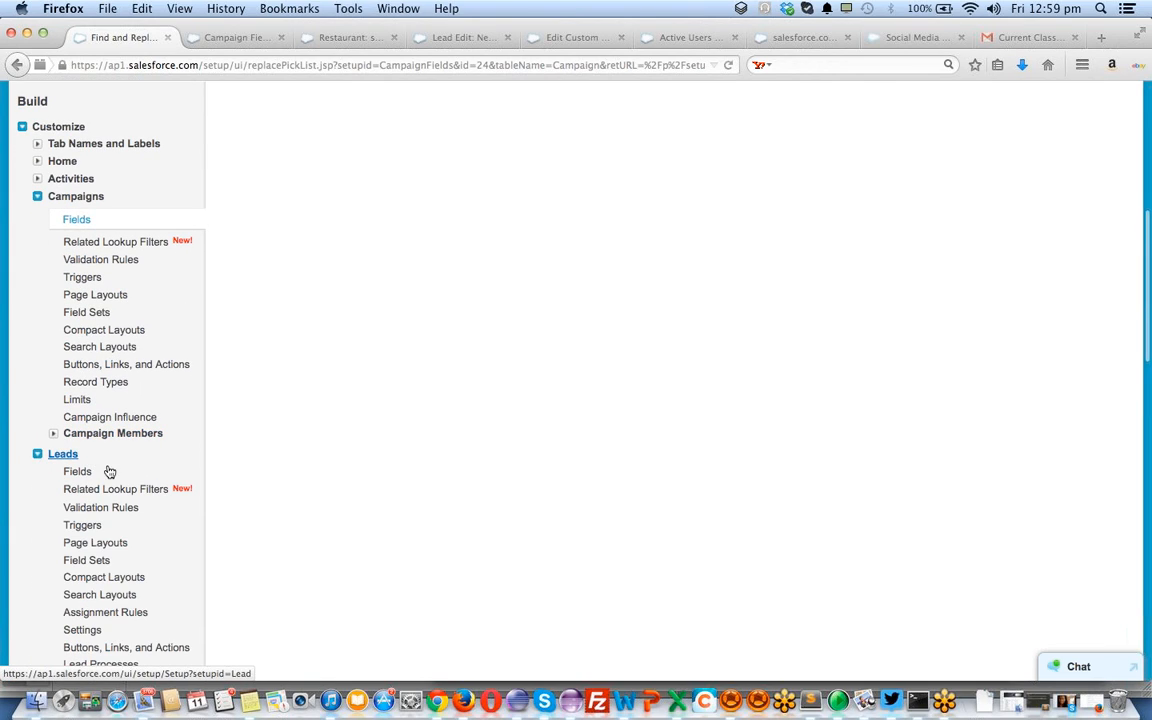
pyautogui.scroll(-3, 95, 463)
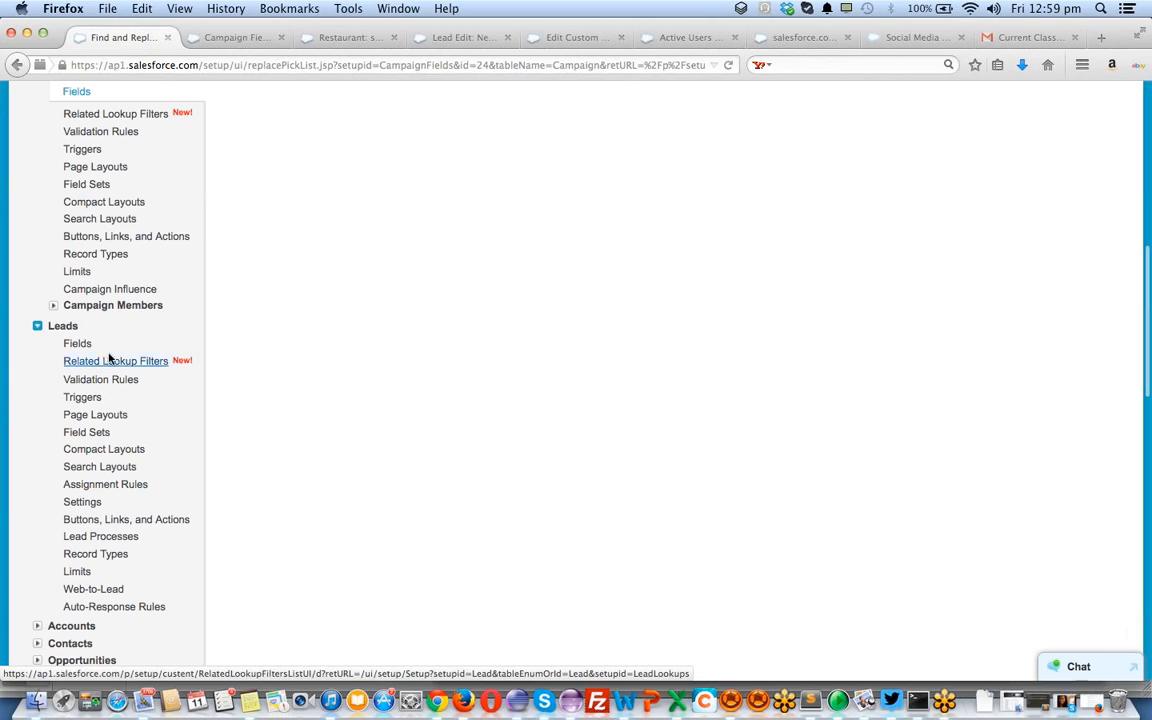
pyautogui.scroll(-1, 103, 352)
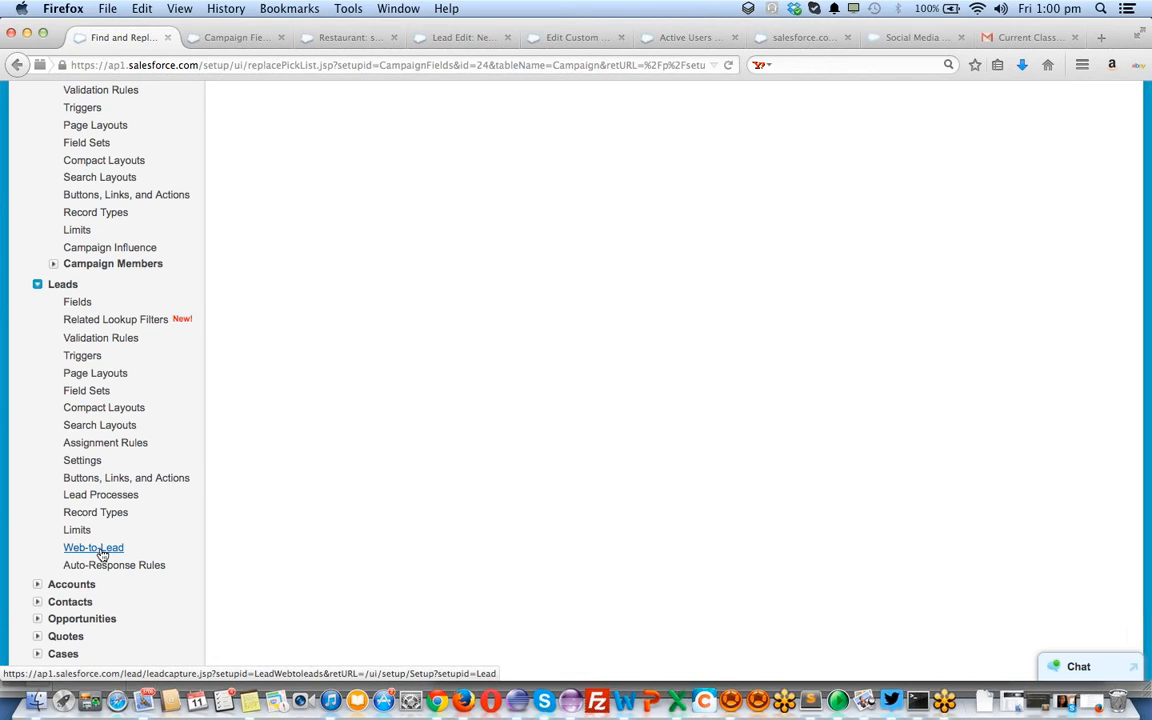
# View the Web-to-Lead Settings page, which shows Web-to-Lead enabled, and load Lead Processes in a new tab
pyautogui.click(101, 553)
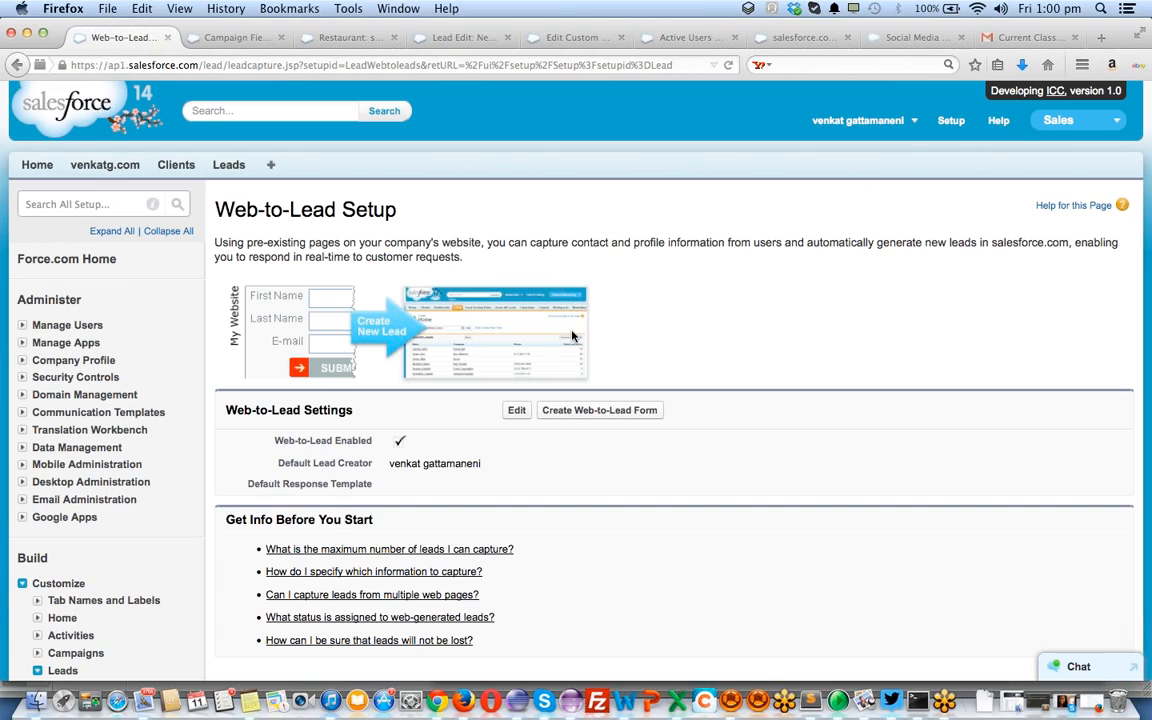
pyautogui.scroll(-5, 154, 370)
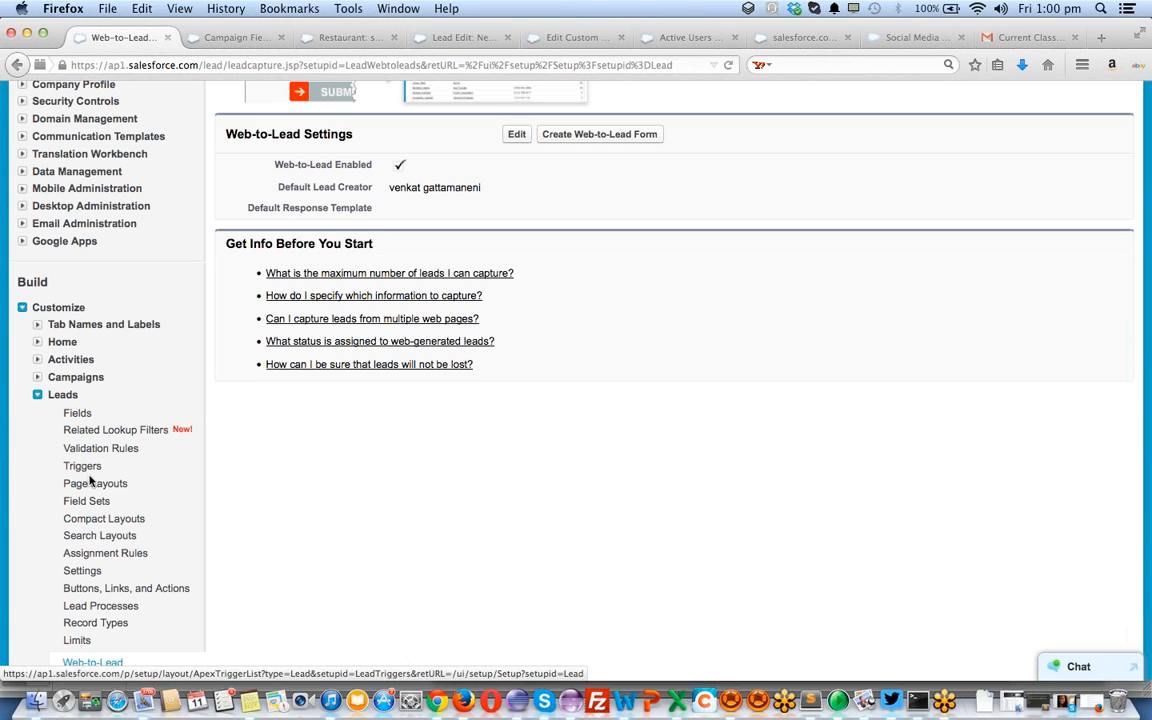
pyautogui.scroll(-2, 111, 604)
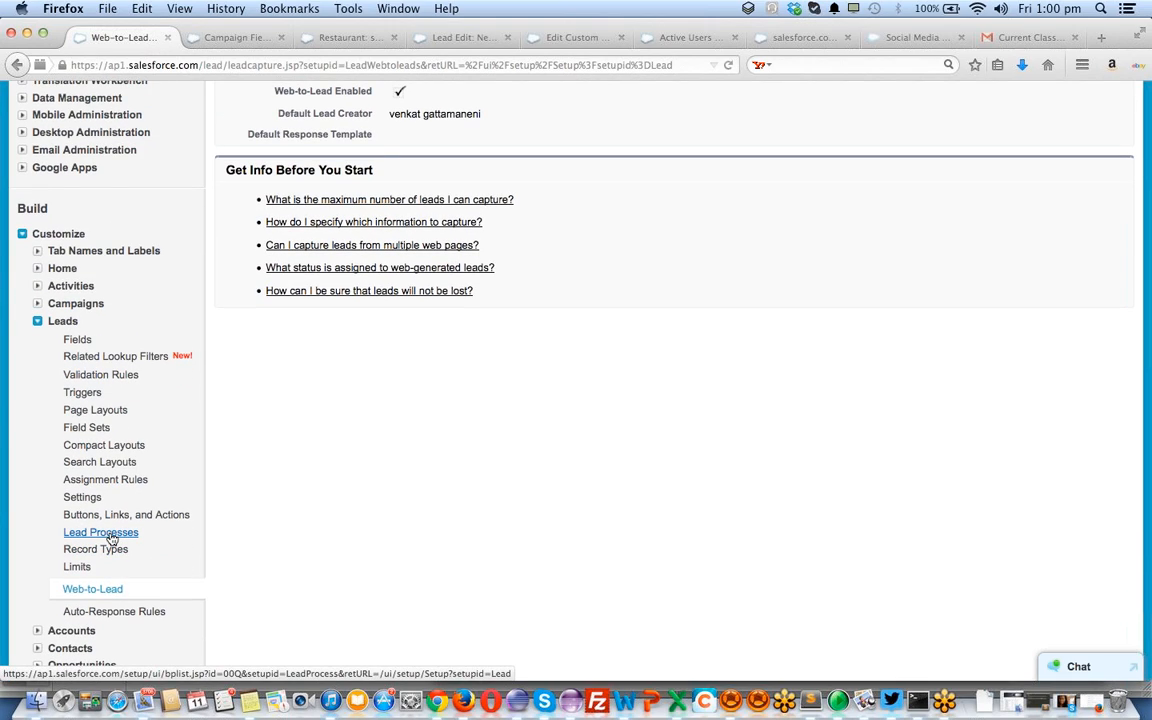
pyautogui.keyDown('super'); pyautogui.click(111, 535); pyautogui.keyUp('super')
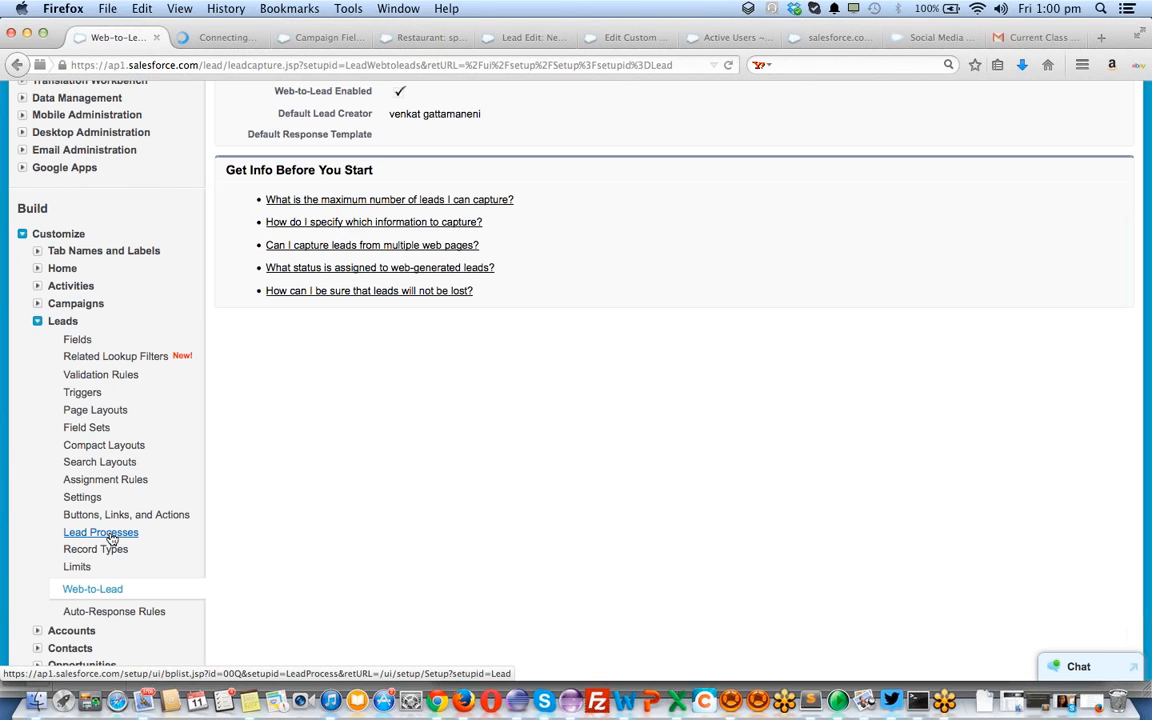
# On the Lead Processes tab, open the first of the two active lead processes
pyautogui.click(226, 38)
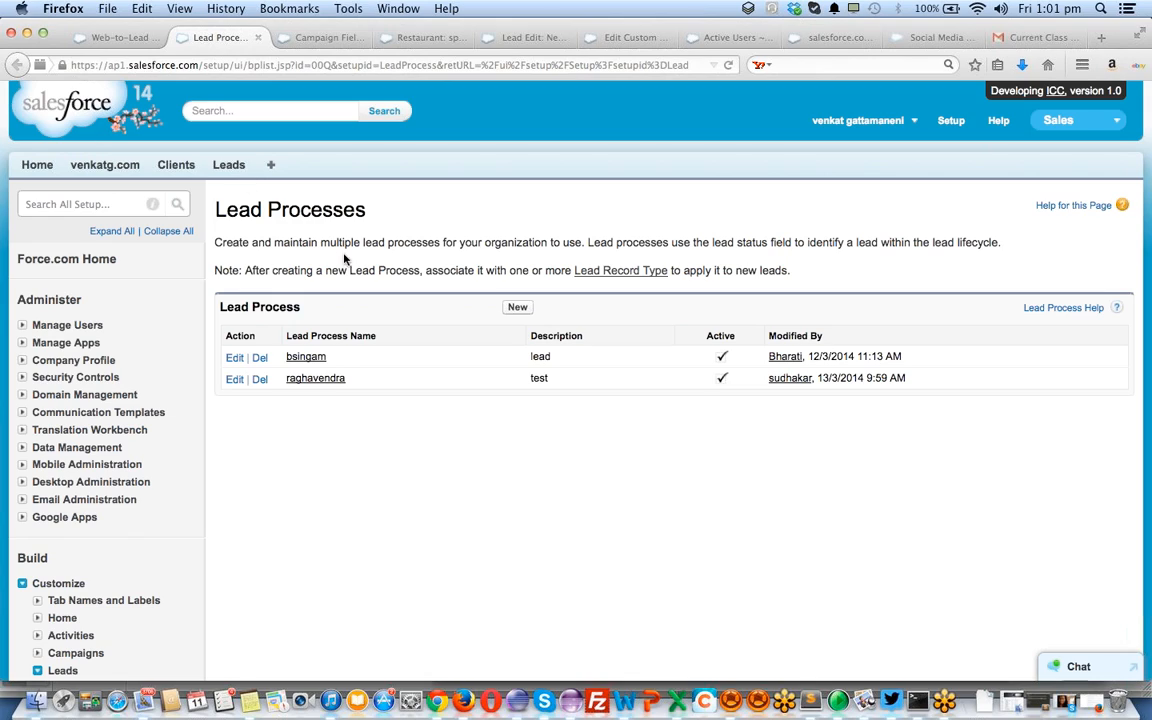
pyautogui.click(306, 359)
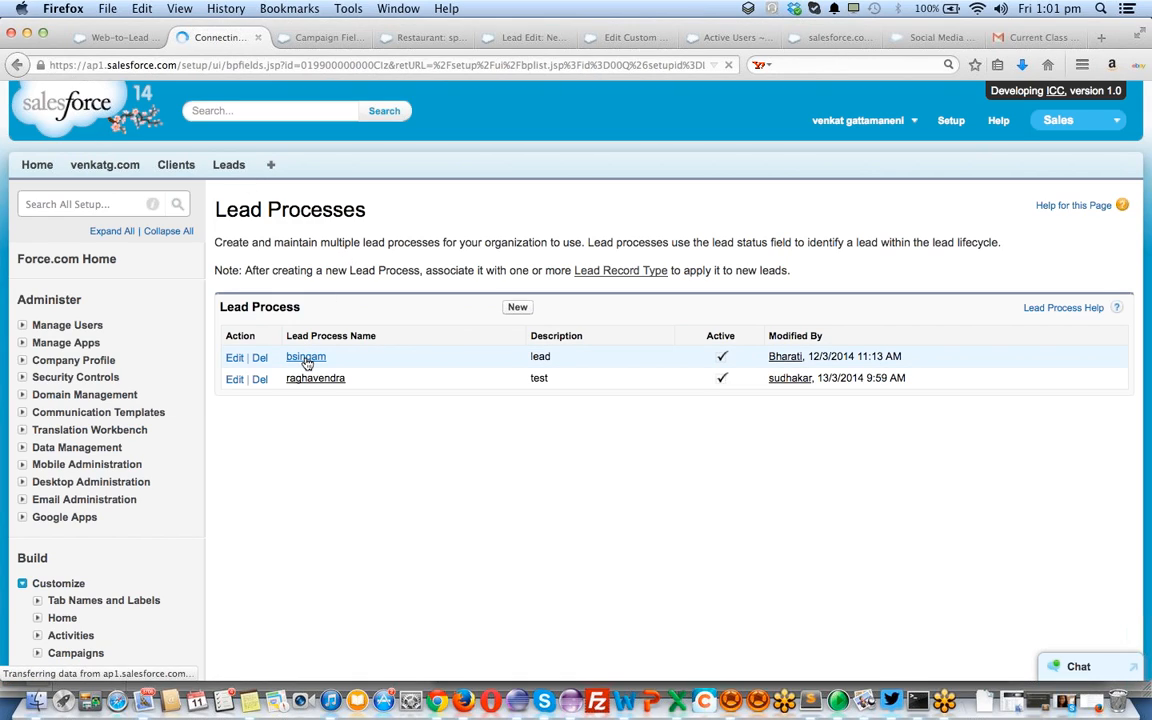
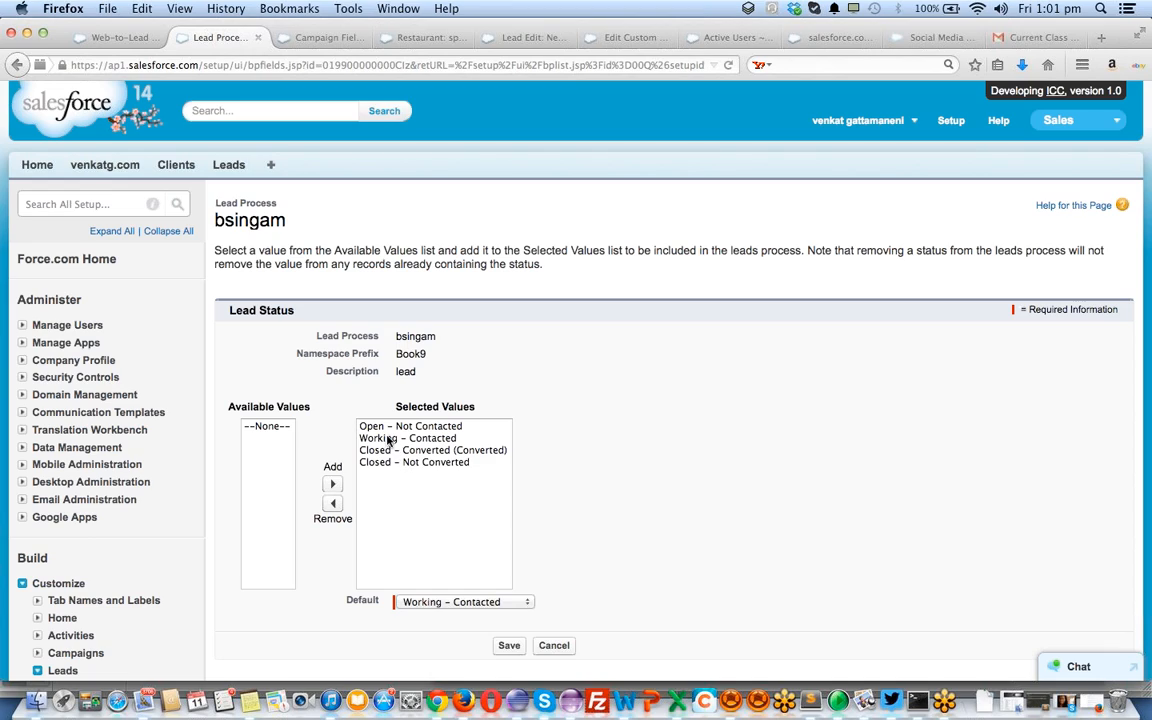
# Remove Open - Not Contacted from the bsingam lead process's selected values and save it
pyautogui.click(382, 427)
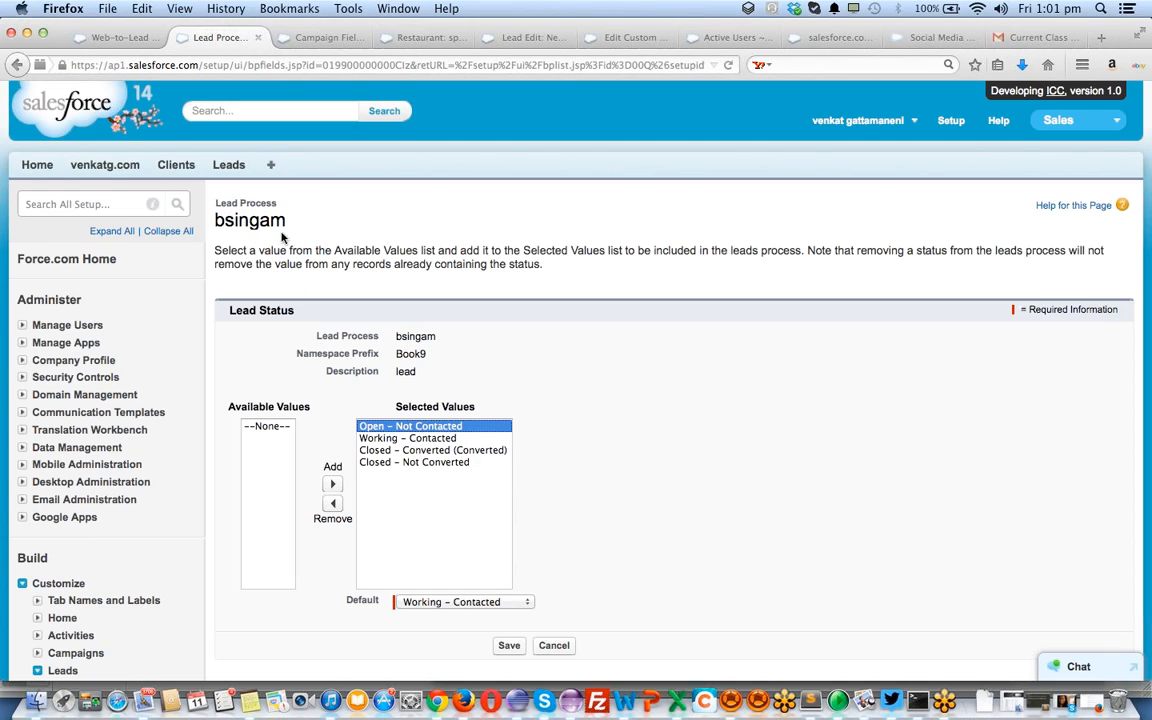
pyautogui.click(332, 505)
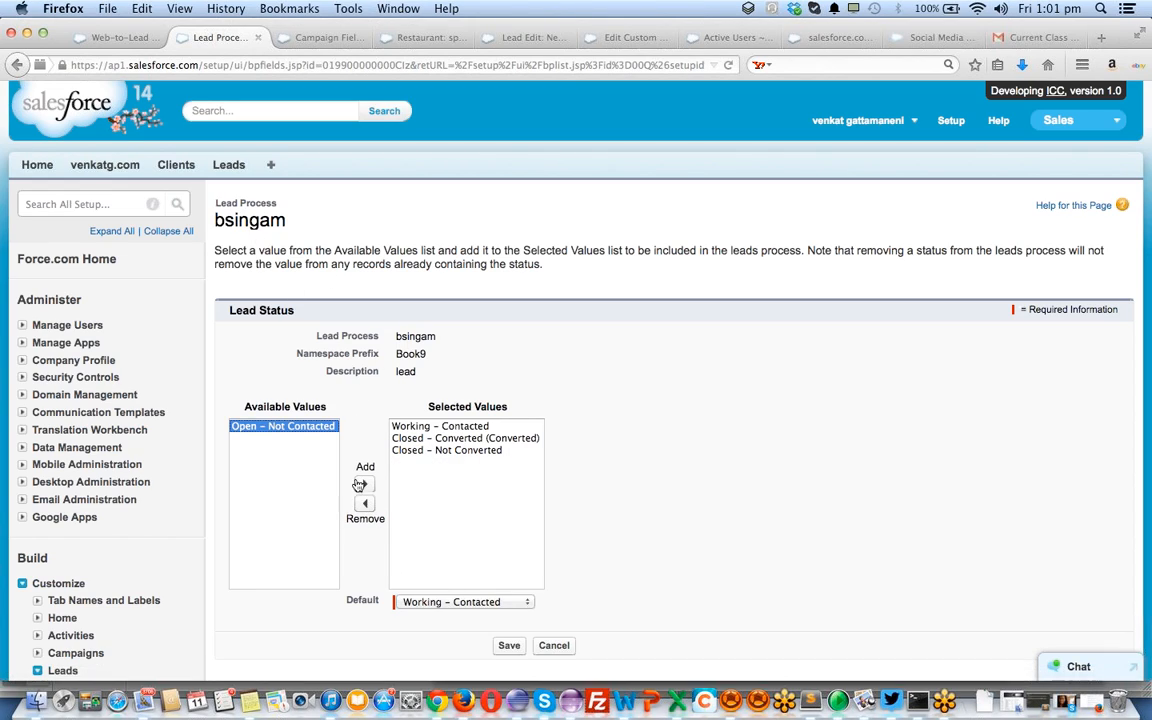
pyautogui.click(509, 645)
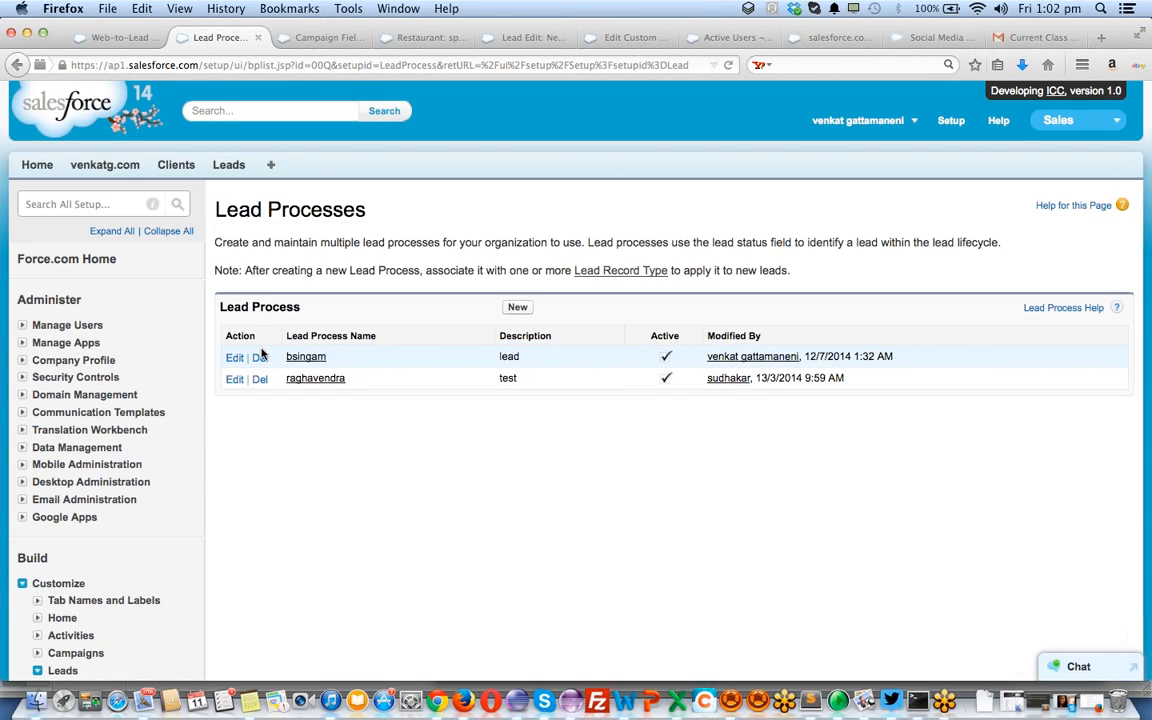
pyautogui.scroll(-5, 240, 429)
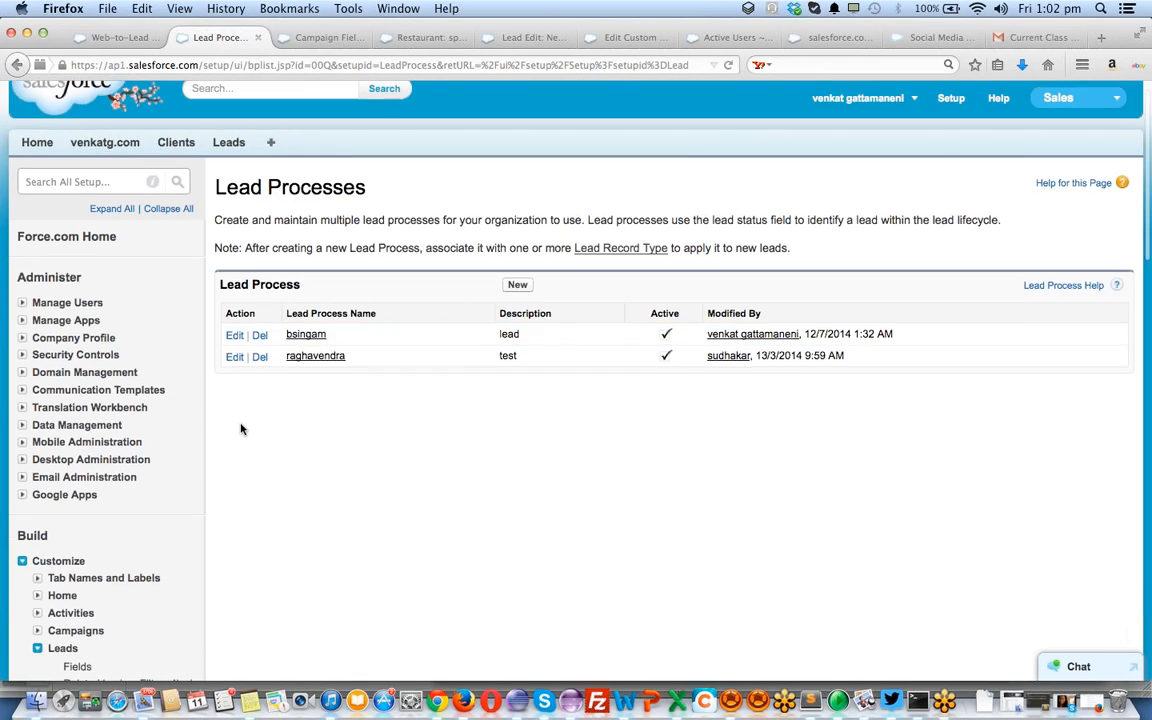
pyautogui.scroll(-2, 240, 429)
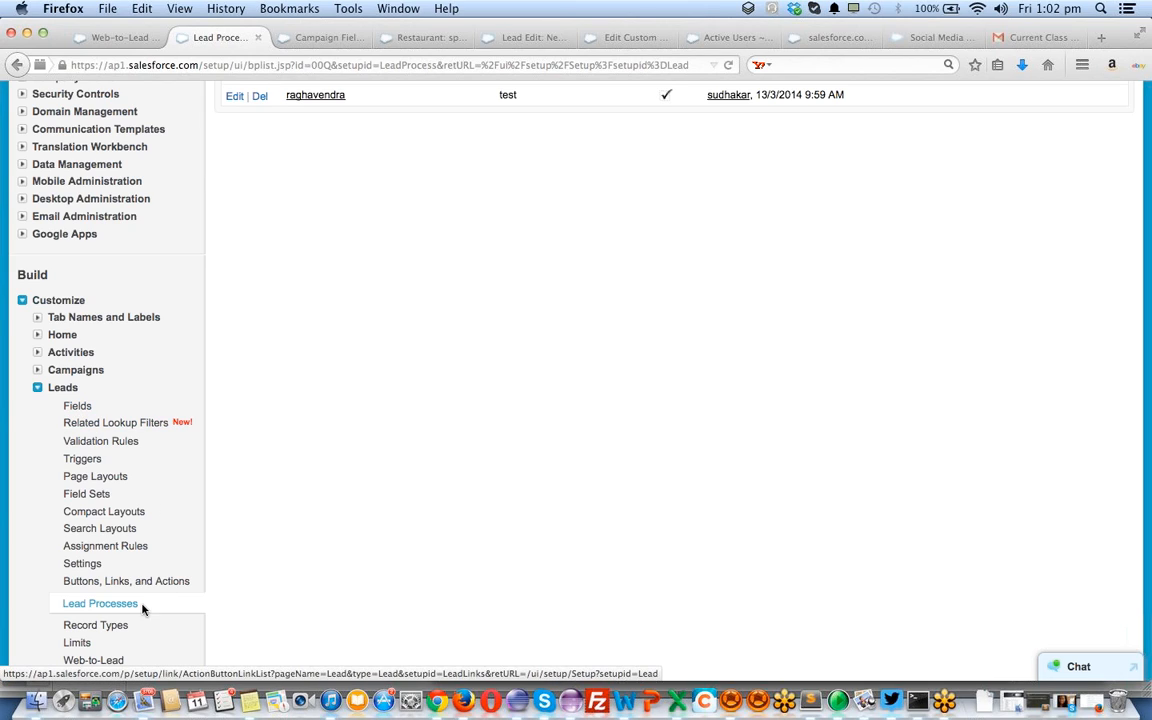
pyautogui.scroll(1, 487, 93)
pyautogui.scroll(2, 487, 93)
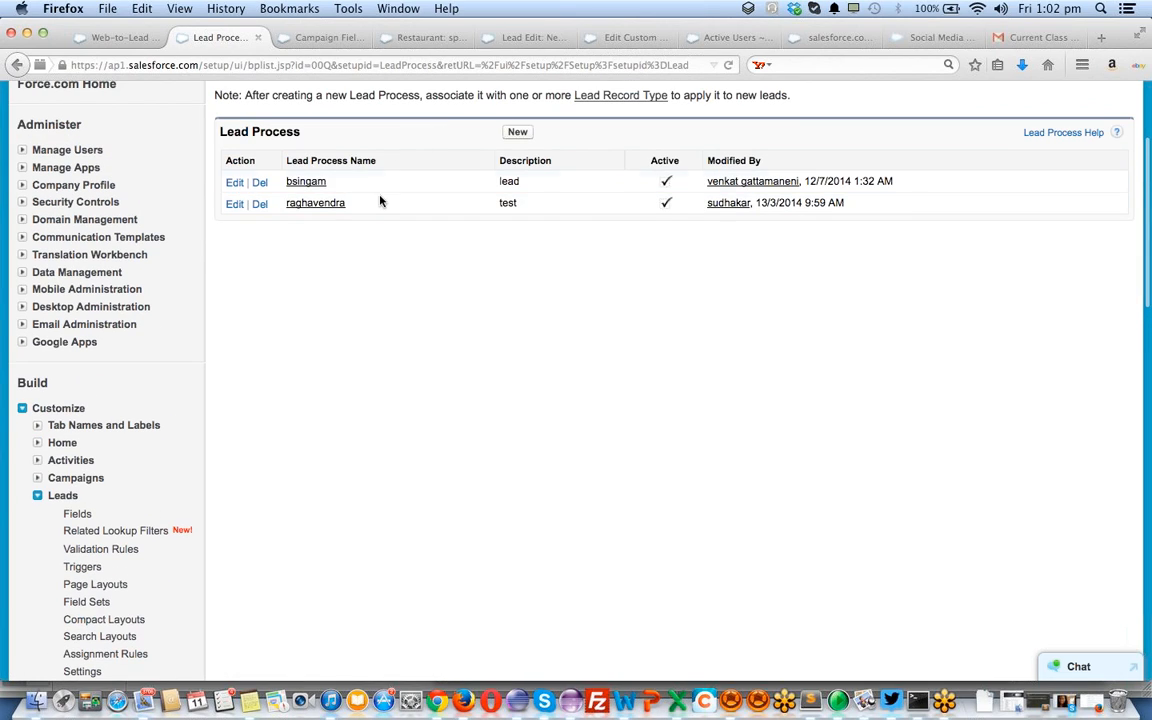
pyautogui.click(296, 211)
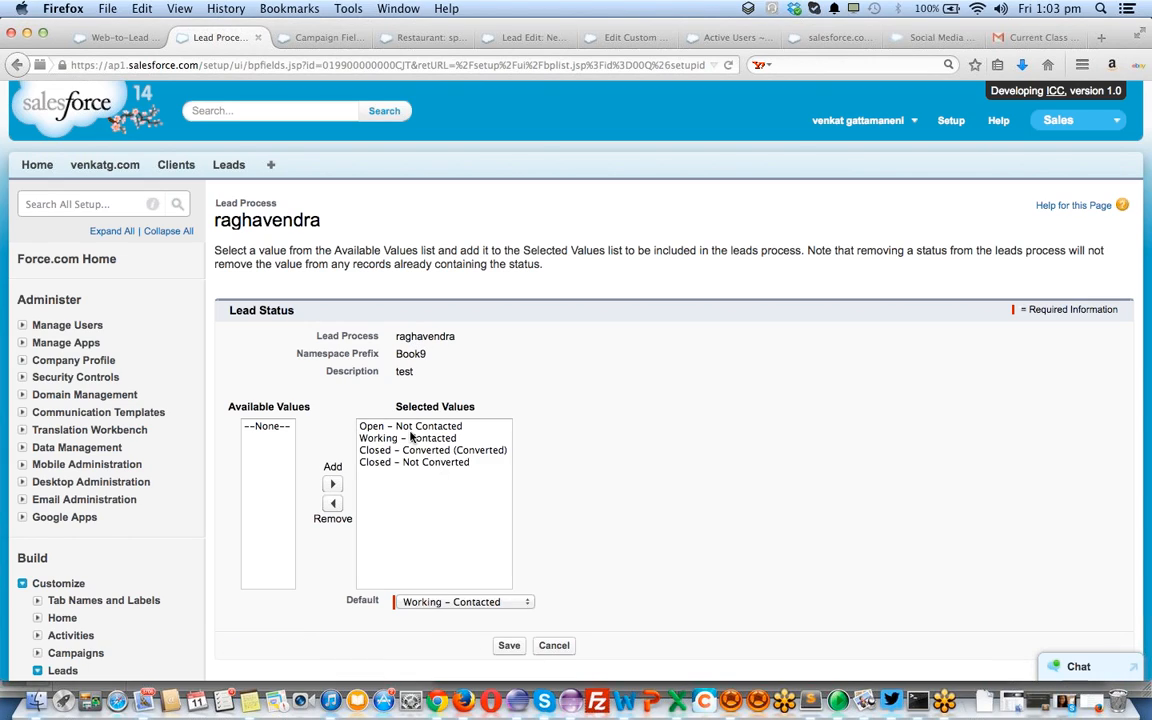
pyautogui.press('super+Left')
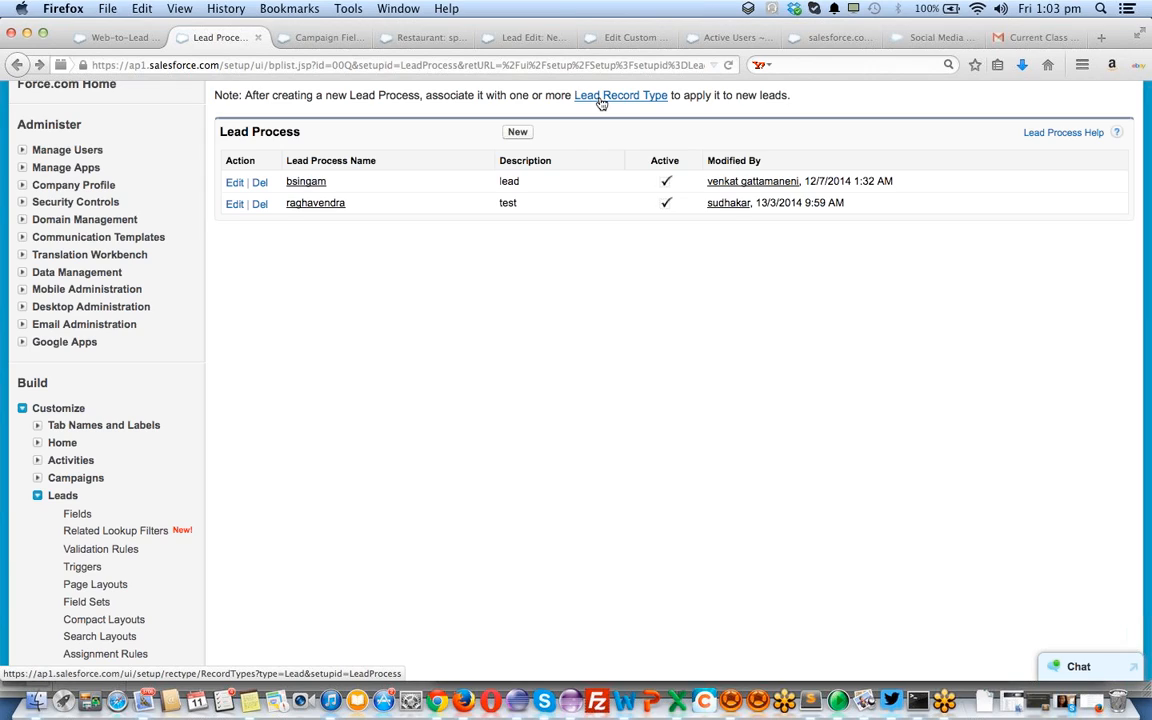
pyautogui.scroll(-5, 601, 103)
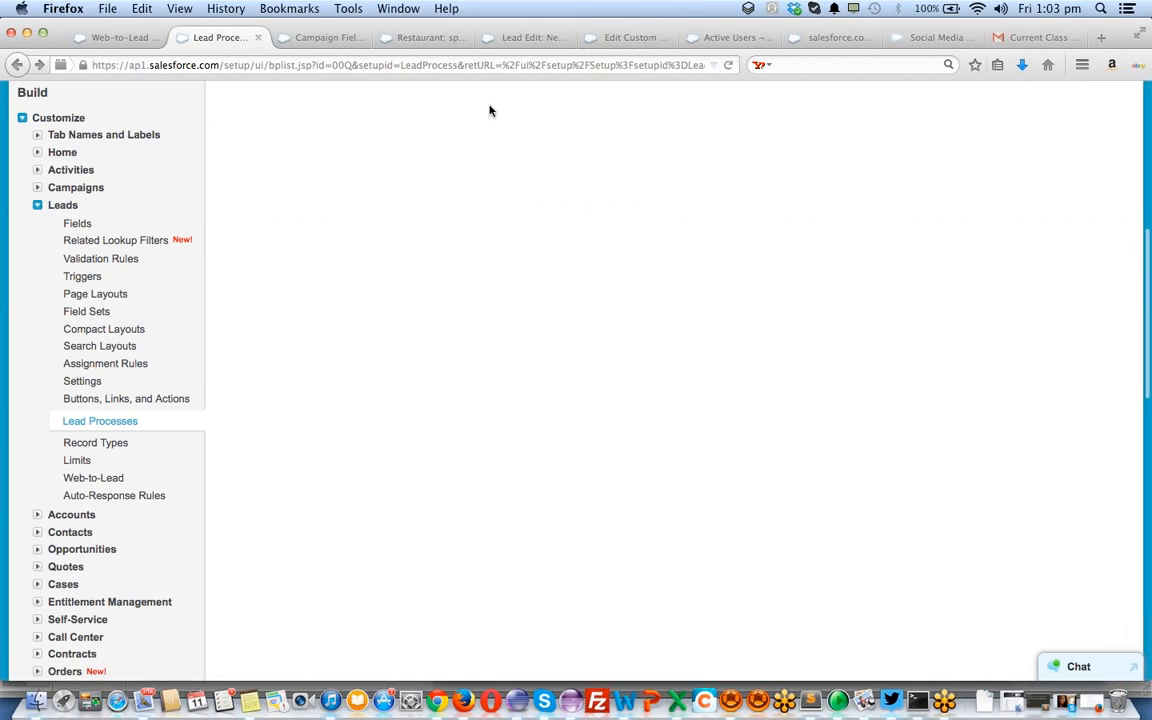
# Open the Web-to-Lead setup page and start creating a new Web-to-Lead form
pyautogui.click(109, 481)
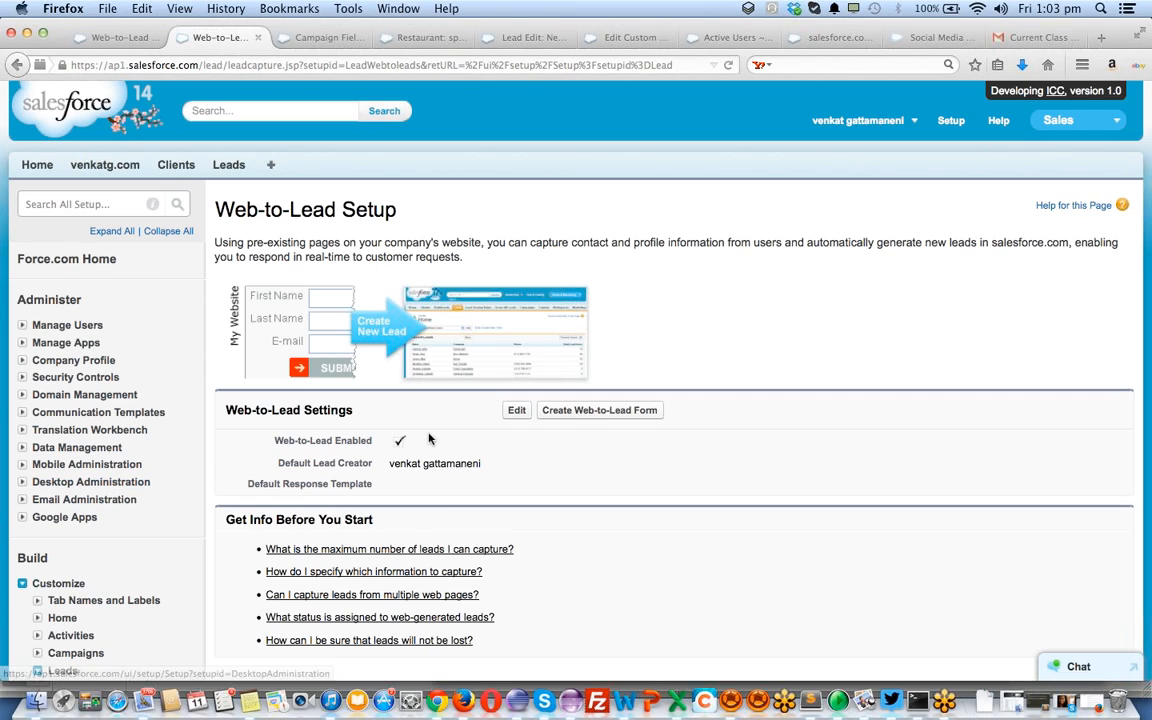
pyautogui.click(587, 412)
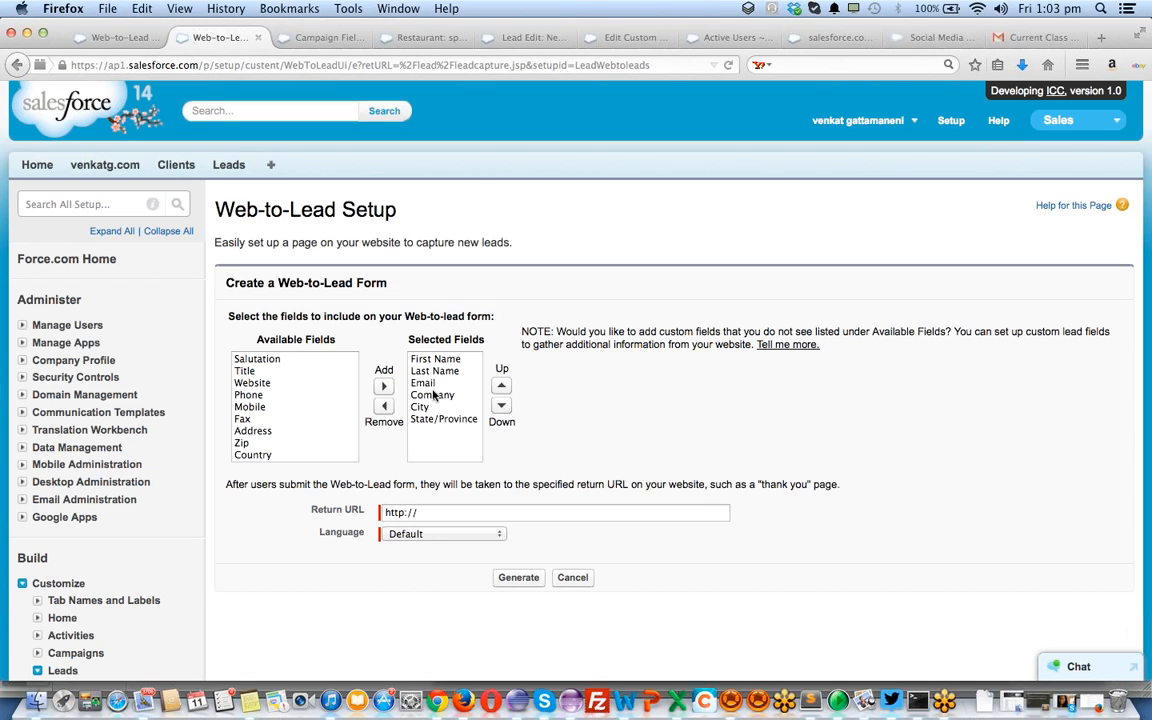
pyautogui.scroll(-3, 300, 404)
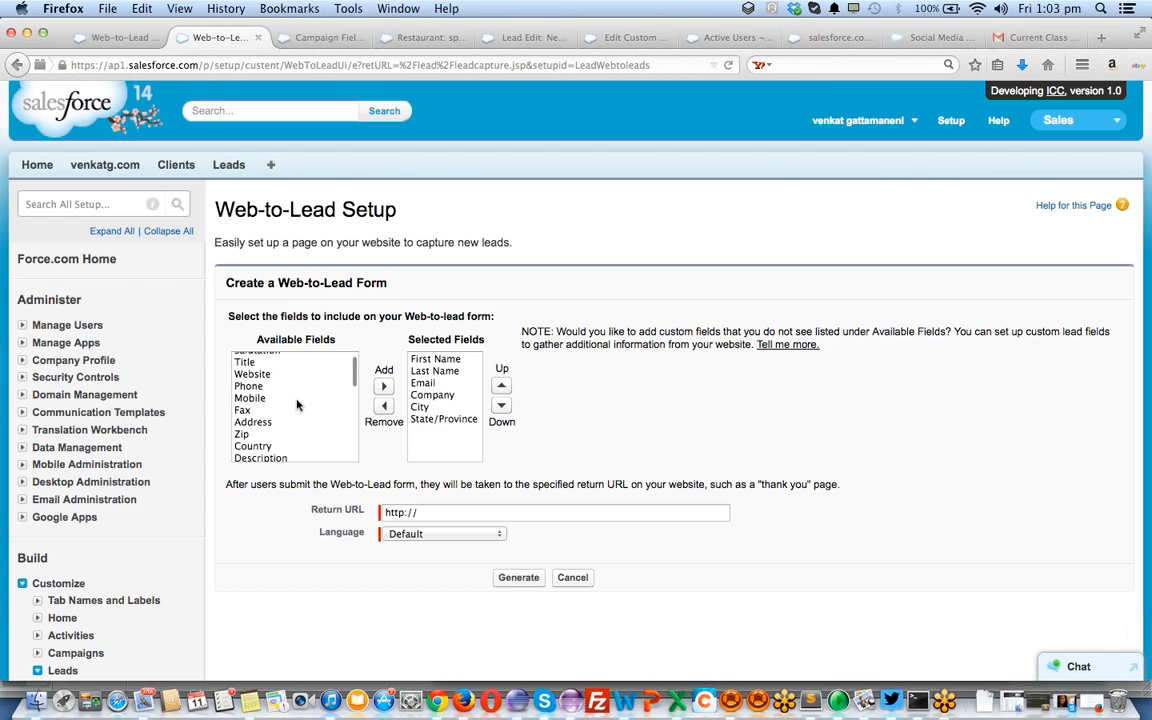
pyautogui.scroll(1, 297, 404)
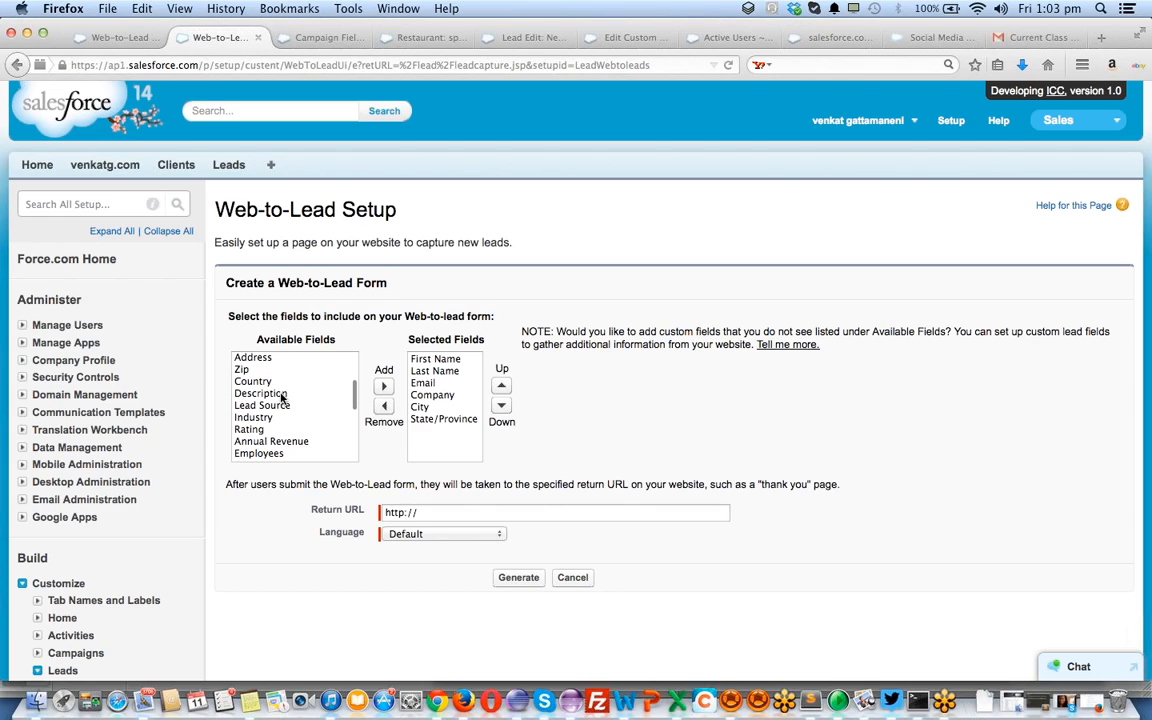
# Add Description and Lead Source to the form's Selected Fields
pyautogui.click(262, 393)
pyautogui.click(386, 387)
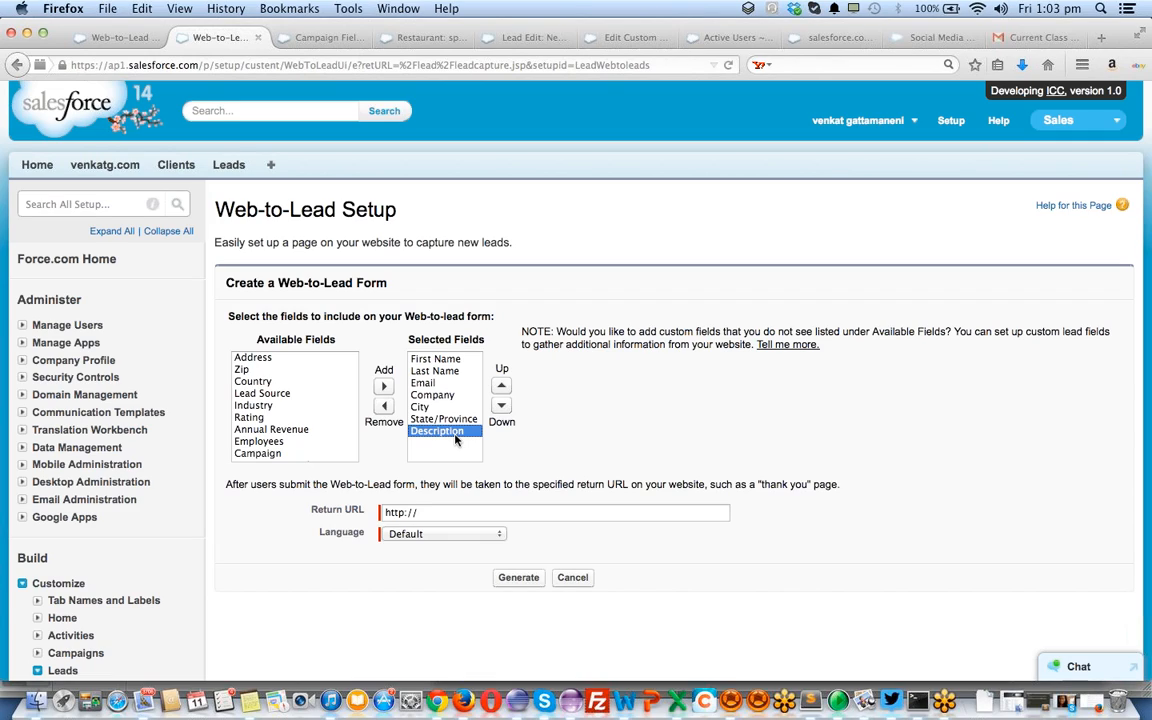
pyautogui.scroll(-2, 295, 427)
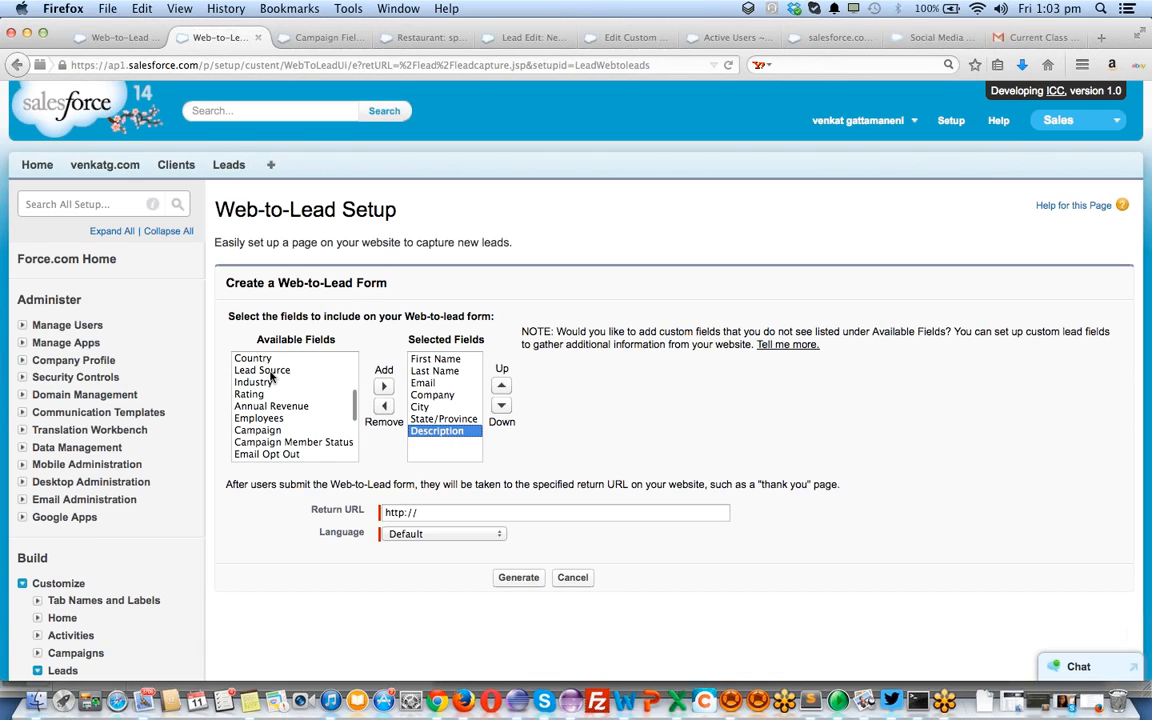
pyautogui.click(308, 370)
pyautogui.click(382, 387)
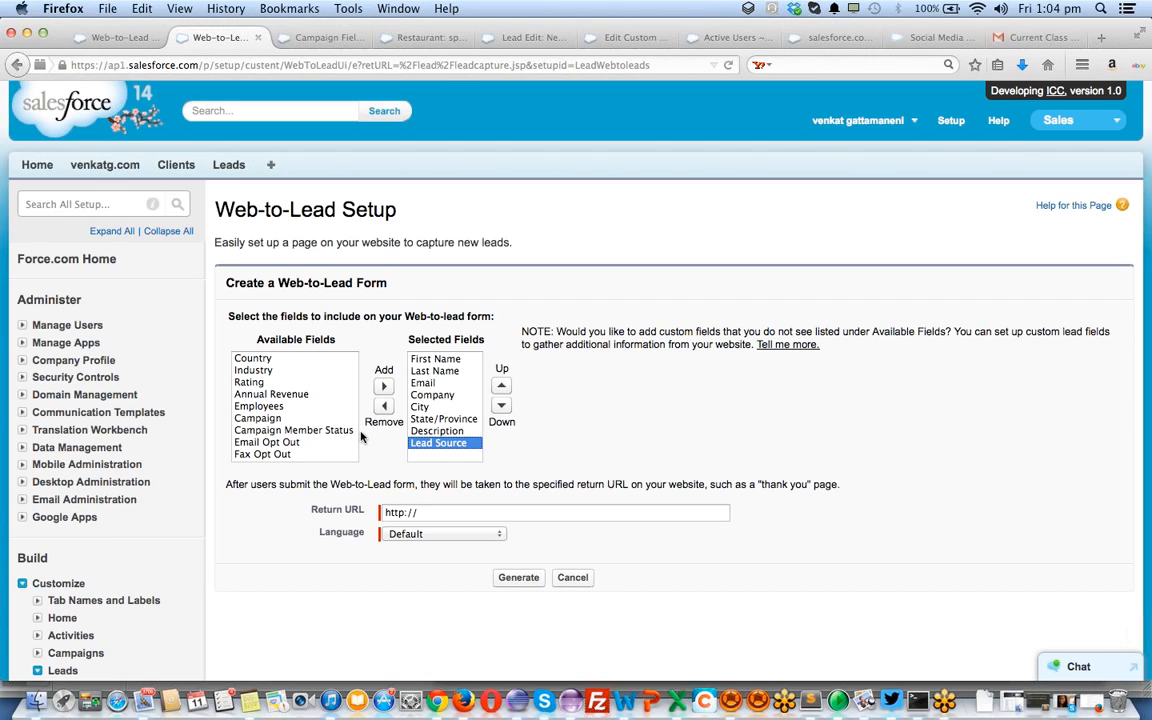
pyautogui.scroll(-1, 448, 435)
pyautogui.scroll(-2, 448, 435)
pyautogui.scroll(-5, 342, 346)
pyautogui.scroll(-1, 342, 346)
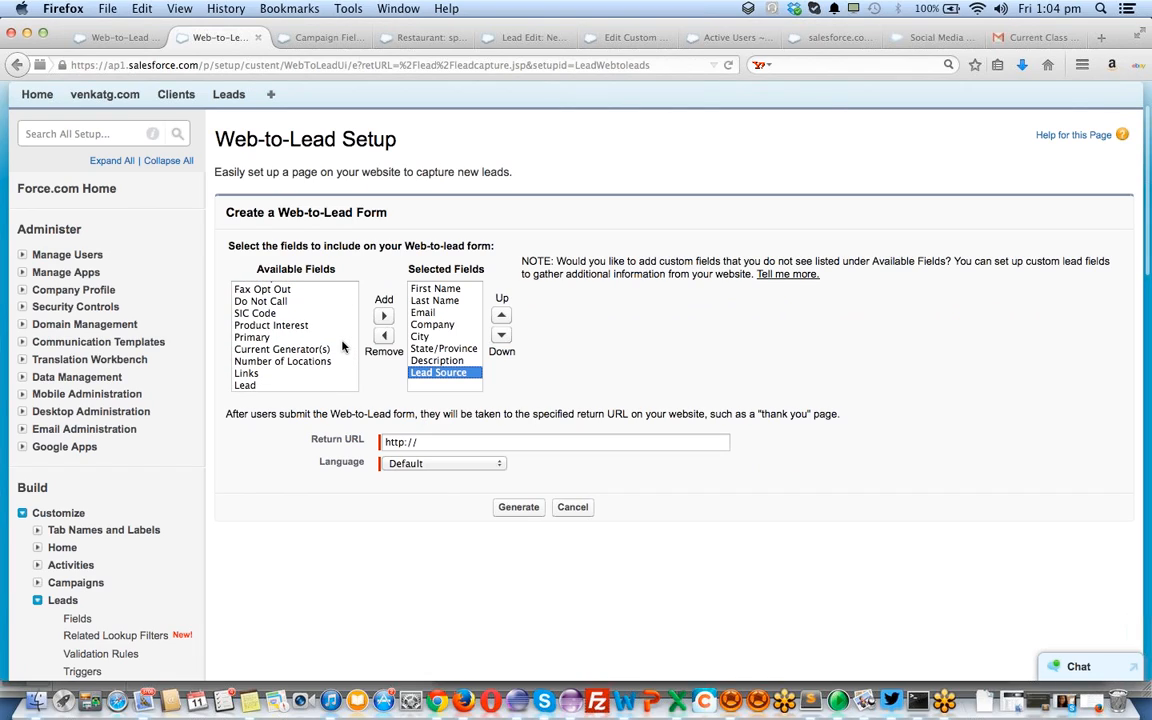
pyautogui.click(255, 376)
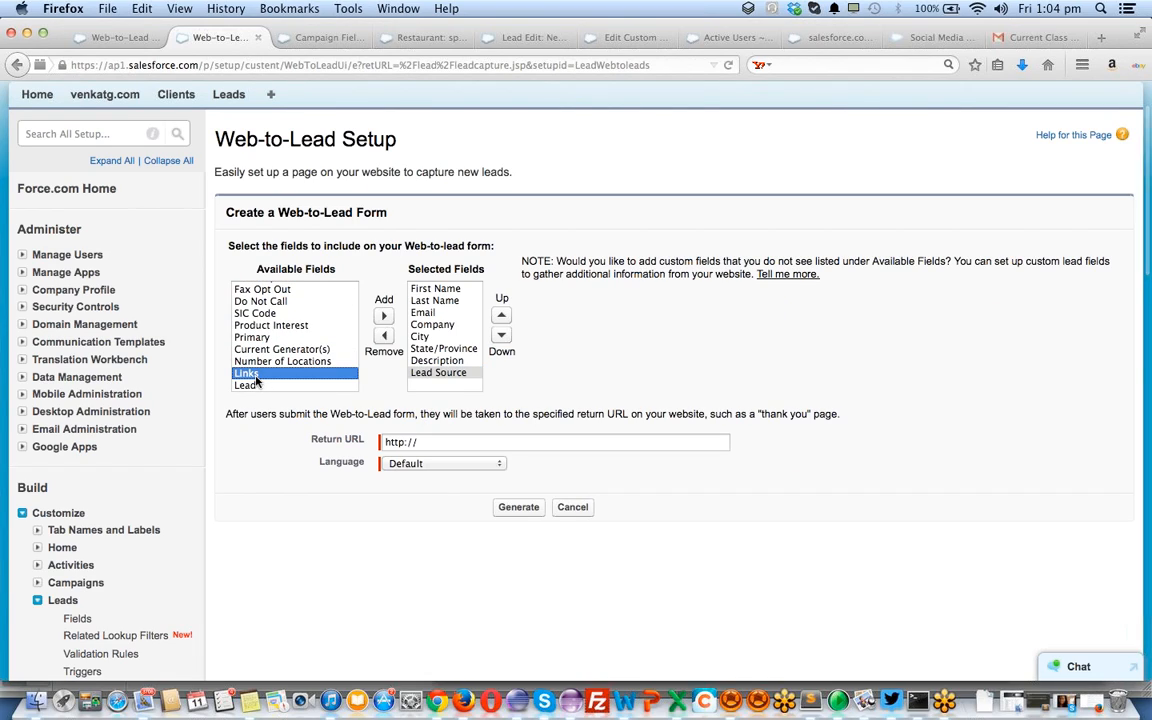
pyautogui.scroll(5, 256, 381)
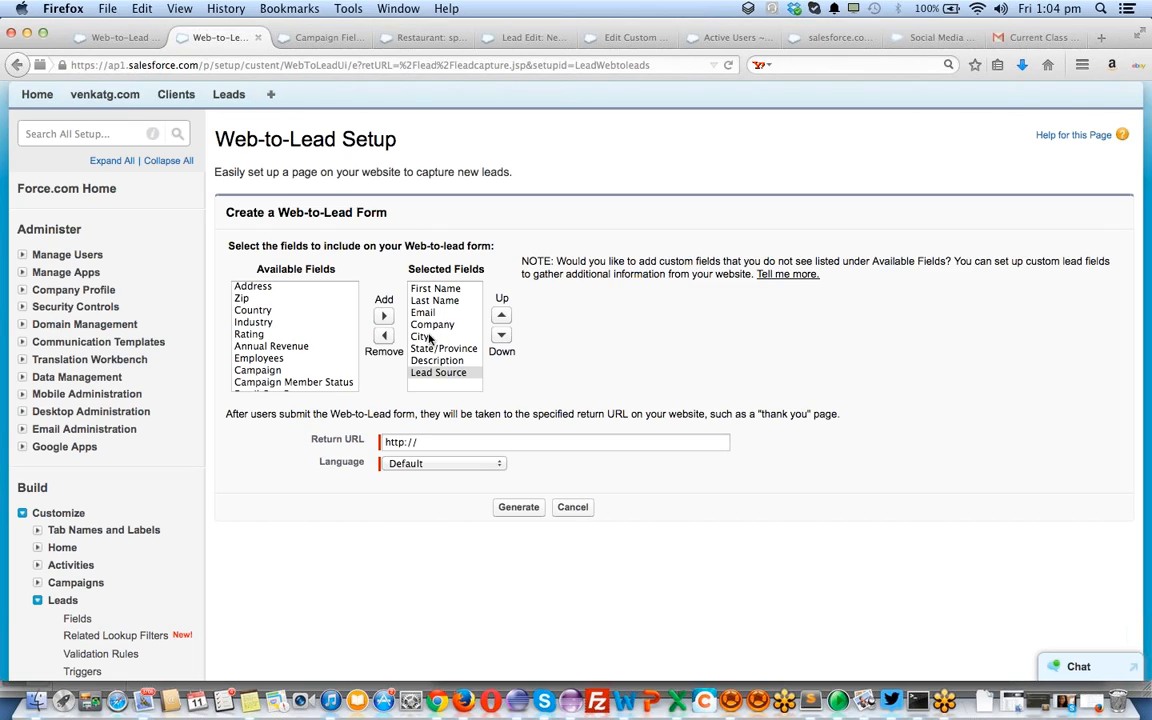
pyautogui.scroll(3, 281, 340)
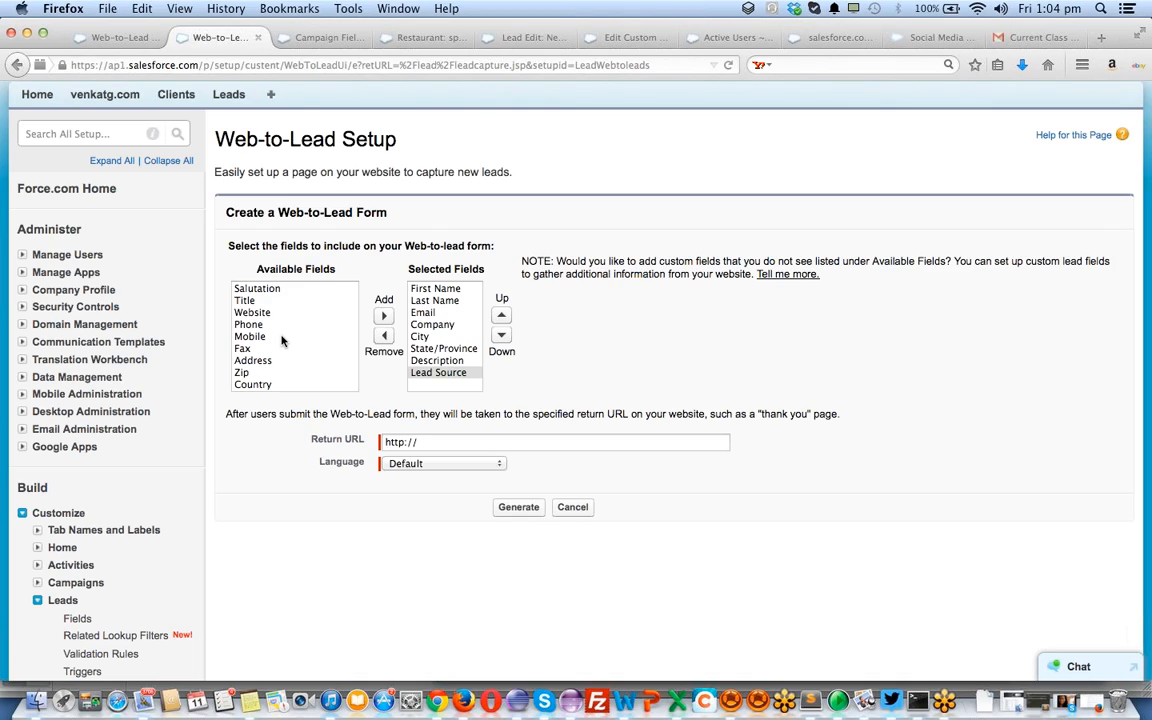
pyautogui.click(436, 441)
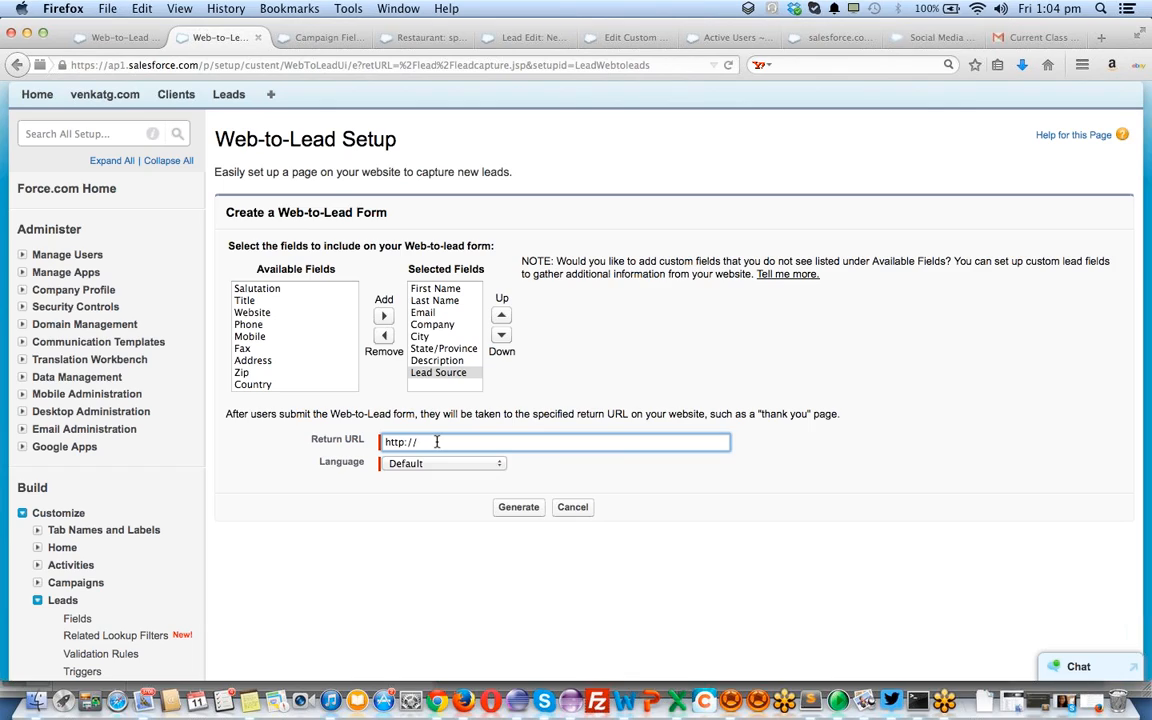
pyautogui.write('erm')
pyautogui.write('clouds.com')
pyautogui.click(464, 467)
pyautogui.click(450, 478)
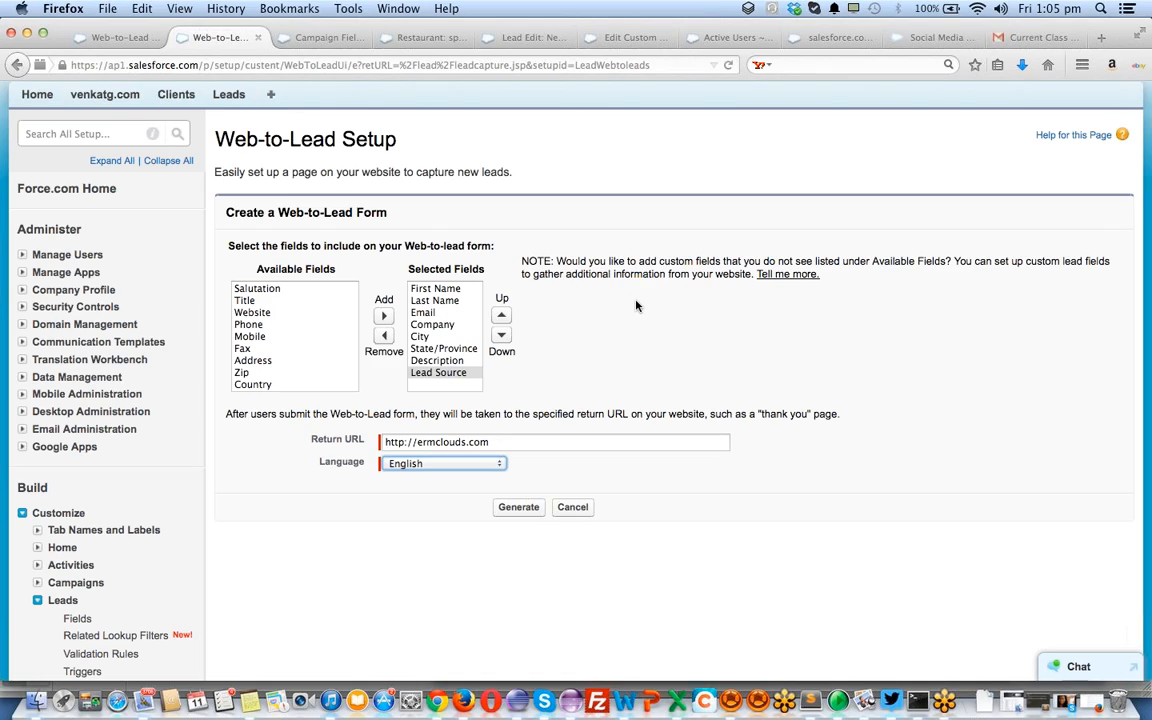
# Generate the Web-to-Lead form HTML and copy all of it
pyautogui.click(520, 510)
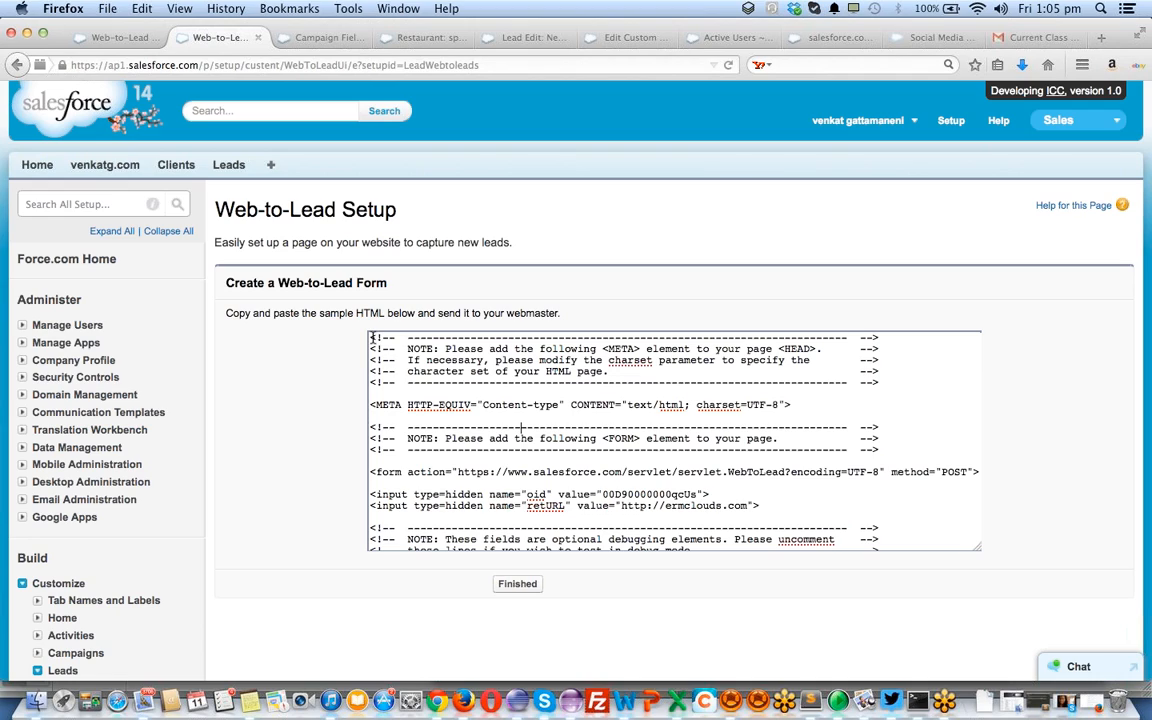
pyautogui.moveTo(372, 338); pyautogui.dragTo(492, 636)
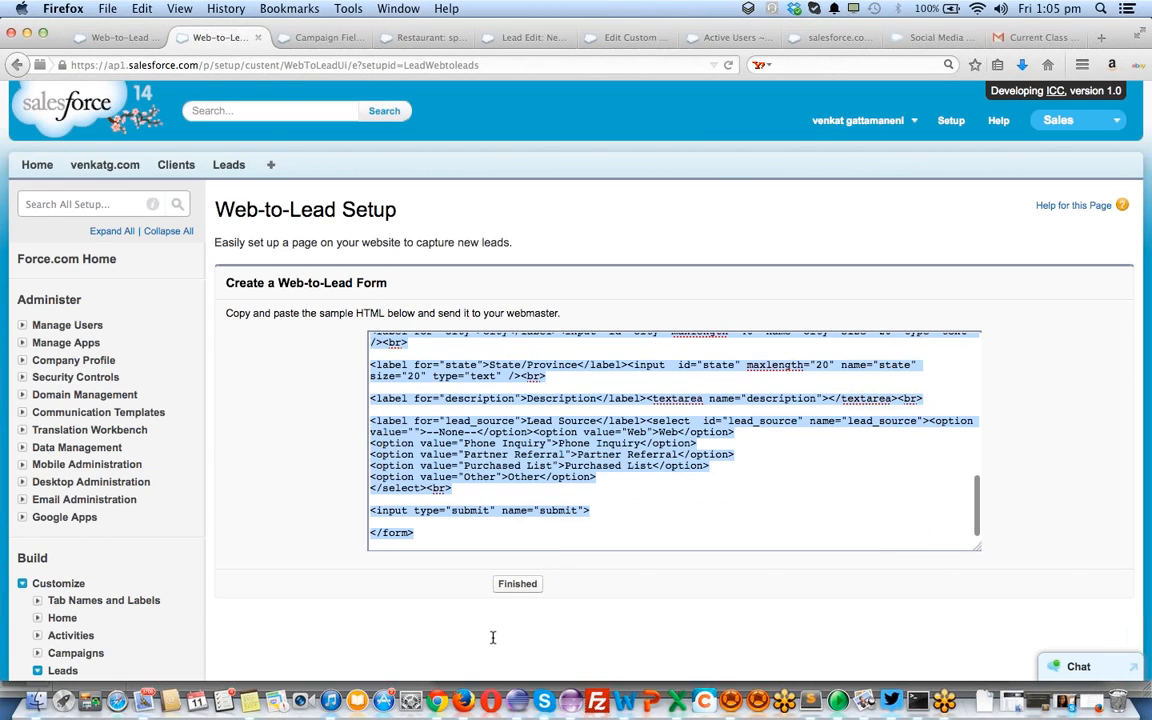
pyautogui.press('super+c')
pyautogui.press('super+c')
pyautogui.press('super+c')
# Switch to Chrome and back, then reveal the desktop
pyautogui.press('super+Tab')
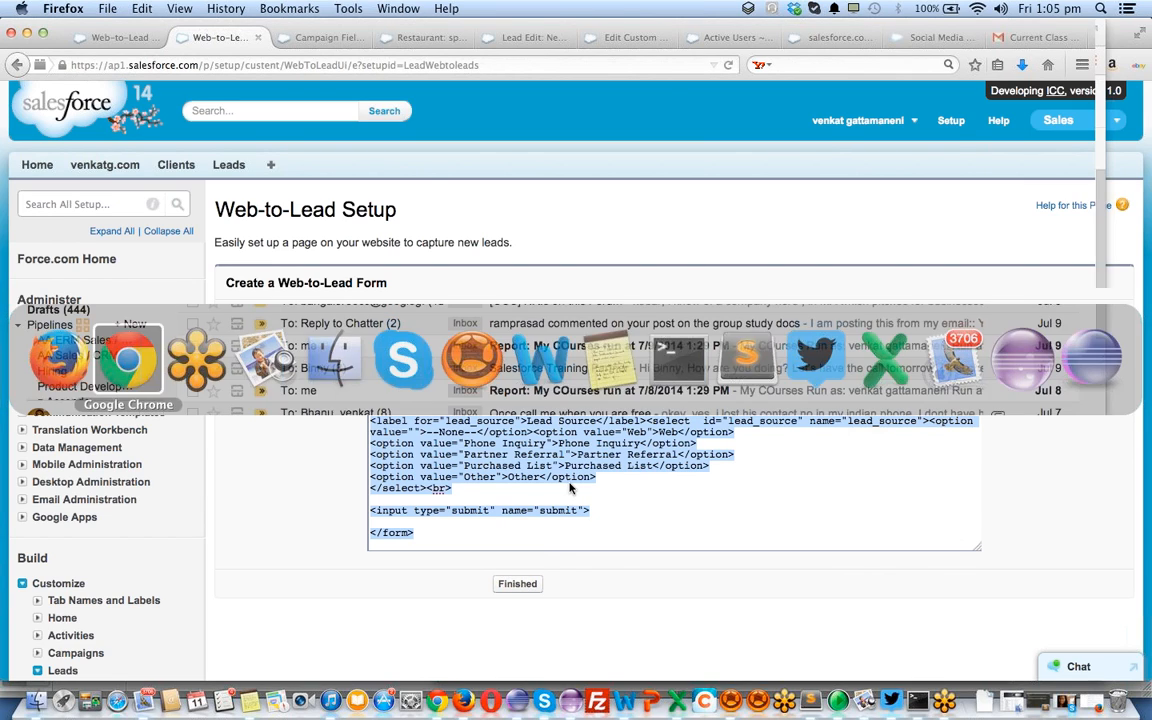
pyautogui.press('super+Tab')
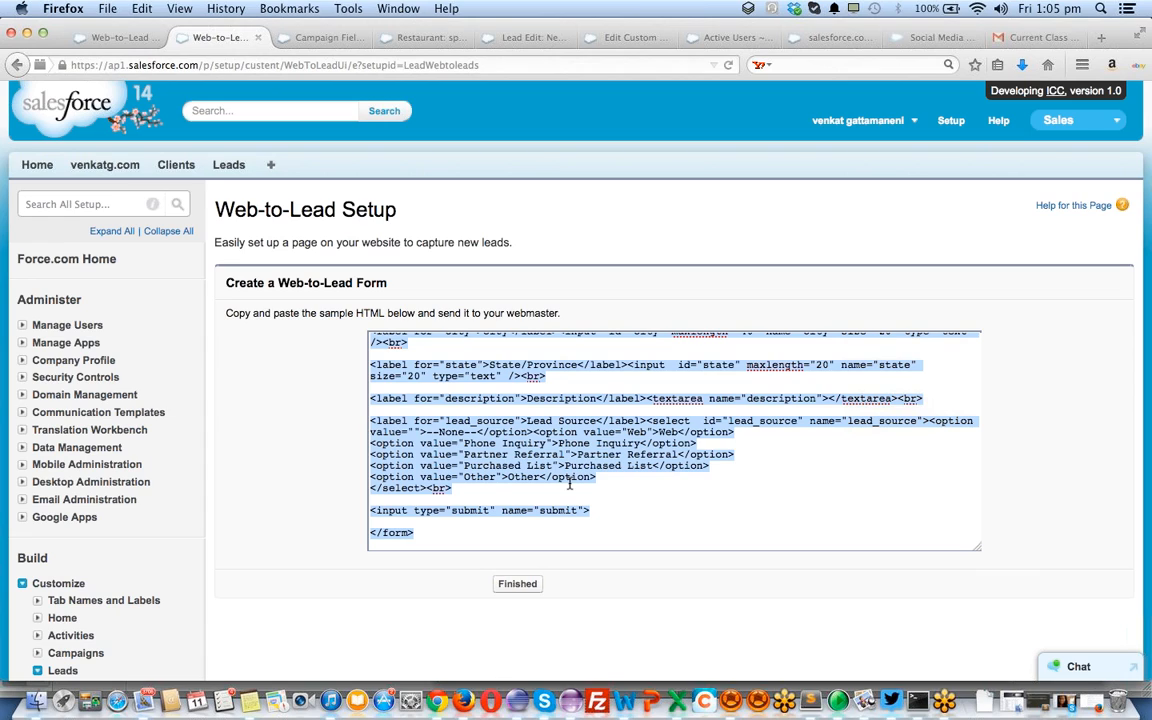
pyautogui.press('F11')
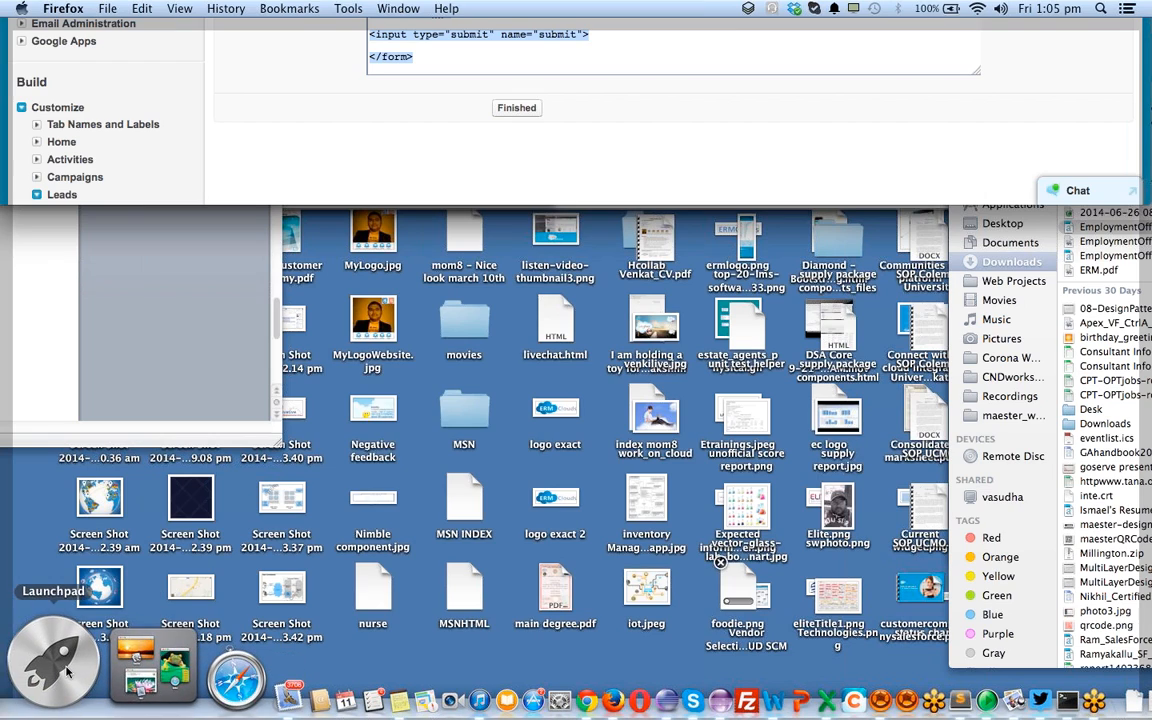
# In a new Sublime Text file, type the opening and closing html tags
pyautogui.rightClick(425, 547)
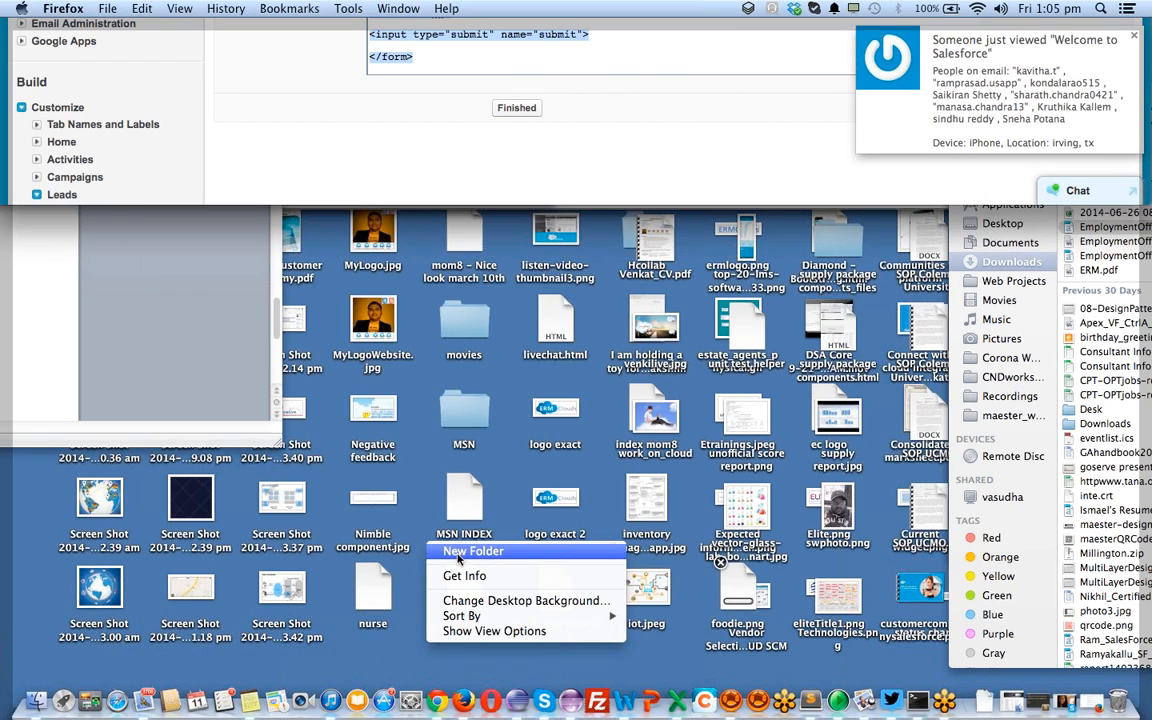
pyautogui.click(413, 487)
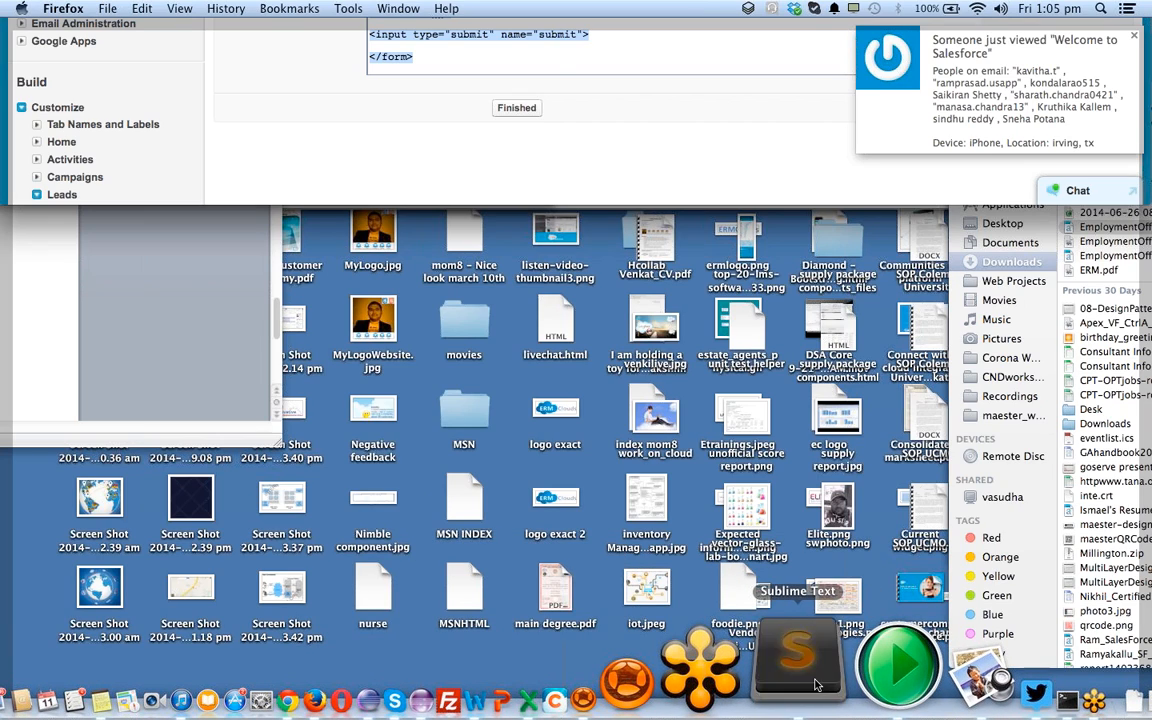
pyautogui.click(746, 690)
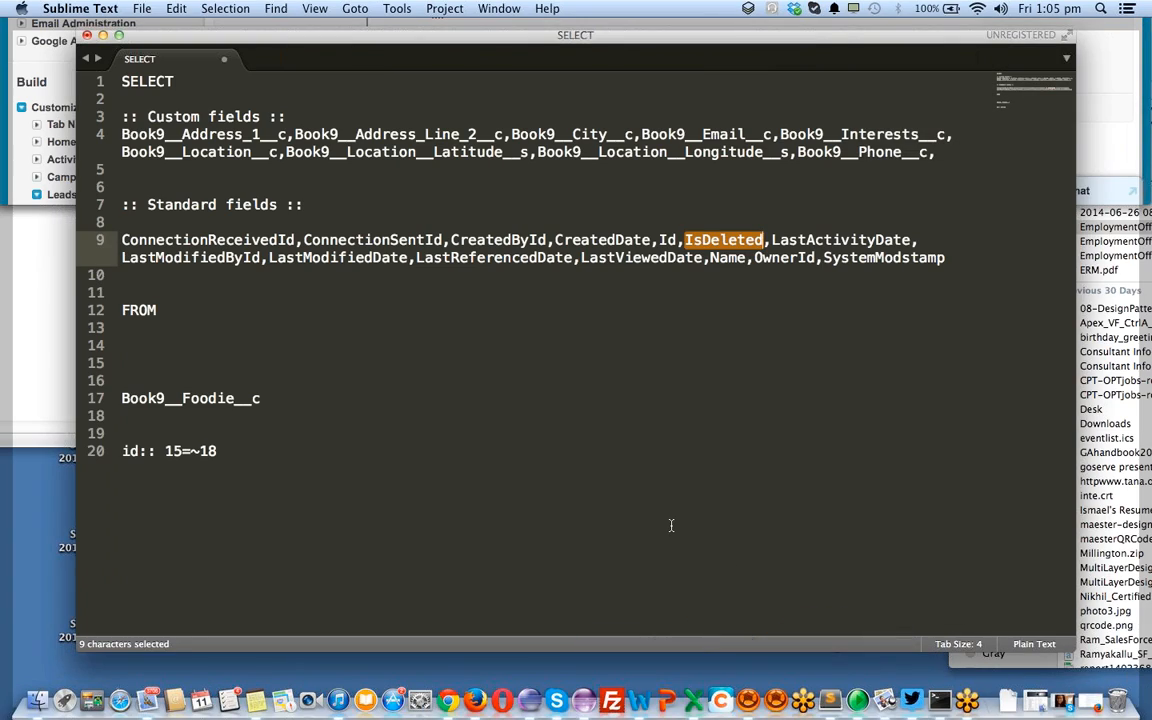
pyautogui.press('super+n')
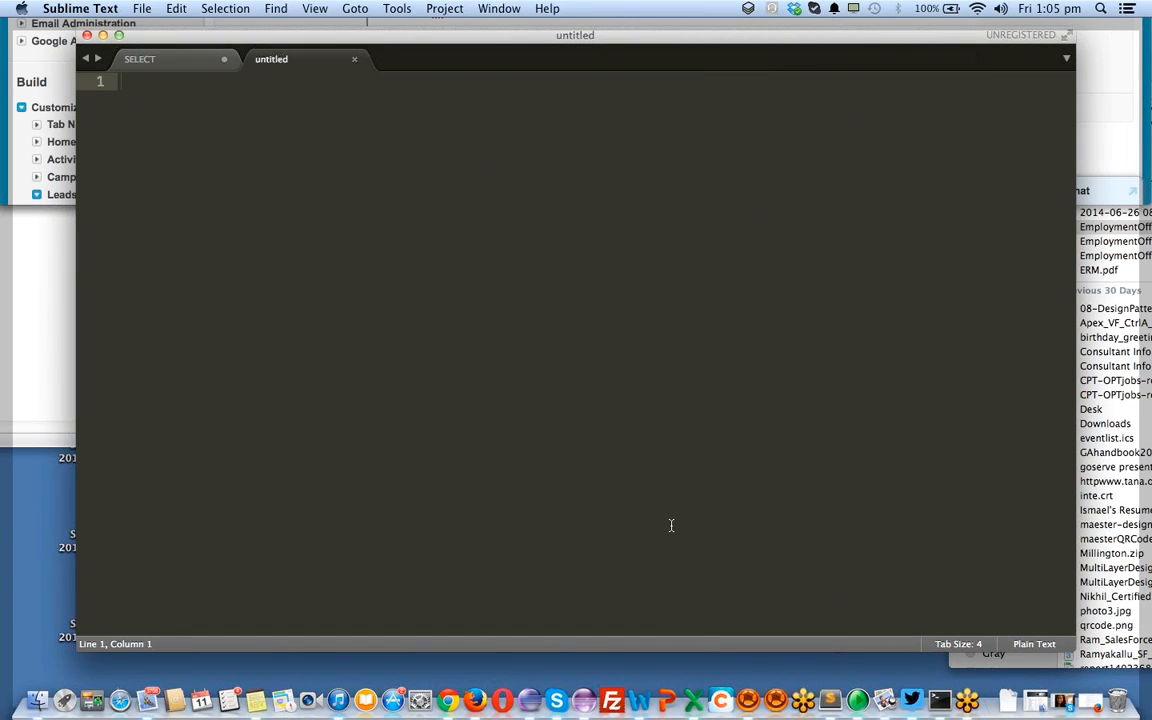
pyautogui.write('<>')
pyautogui.write('html>')
pyautogui.press('Right')
pyautogui.press('Return')
pyautogui.write('<>')
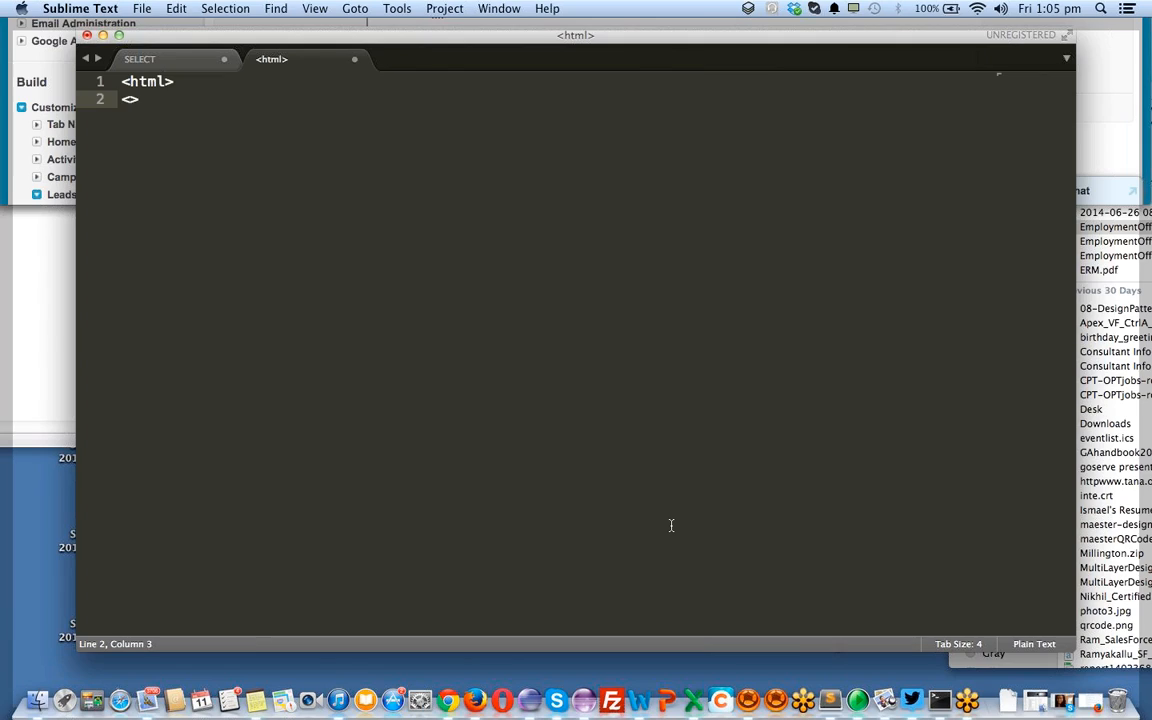
pyautogui.write('html')
pyautogui.press('Up')
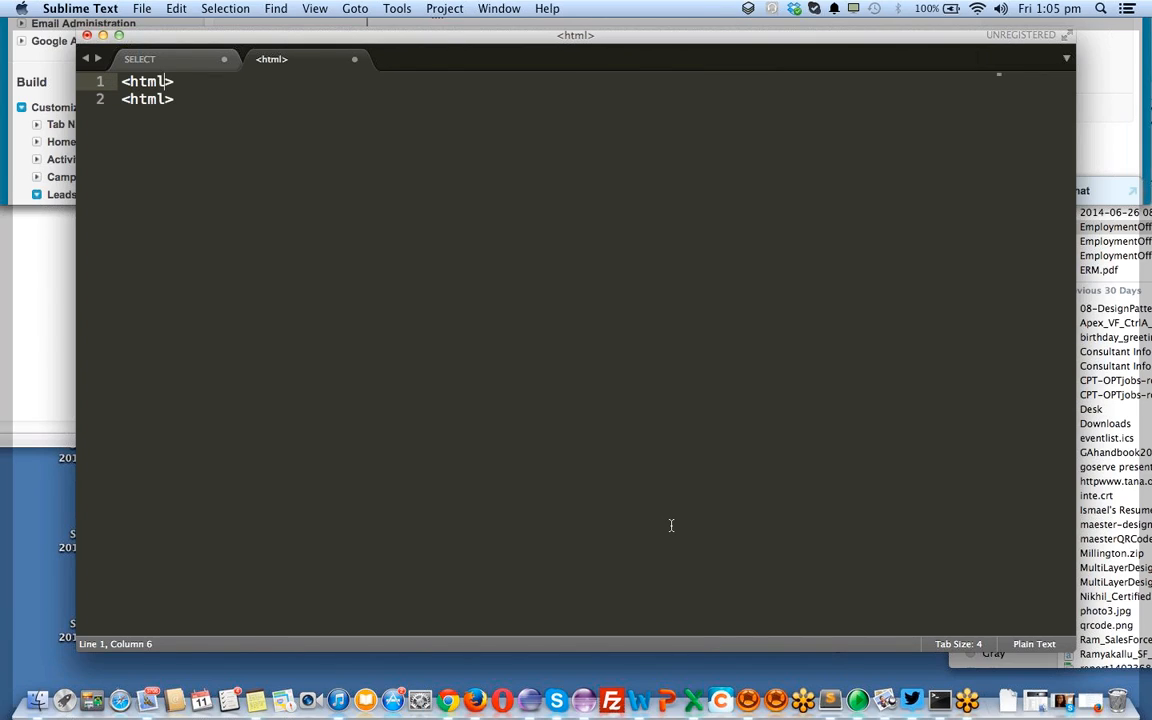
pyautogui.press('Left')
pyautogui.press('Left')
pyautogui.press('Left')
pyautogui.press('Left')
pyautogui.press('Down')
pyautogui.write('/')
pyautogui.press('Up')
pyautogui.press('Right')
pyautogui.press('Right')
pyautogui.press('Right')
pyautogui.press('Right')
pyautogui.press('Return')
pyautogui.press('Return')
pyautogui.press('Up')
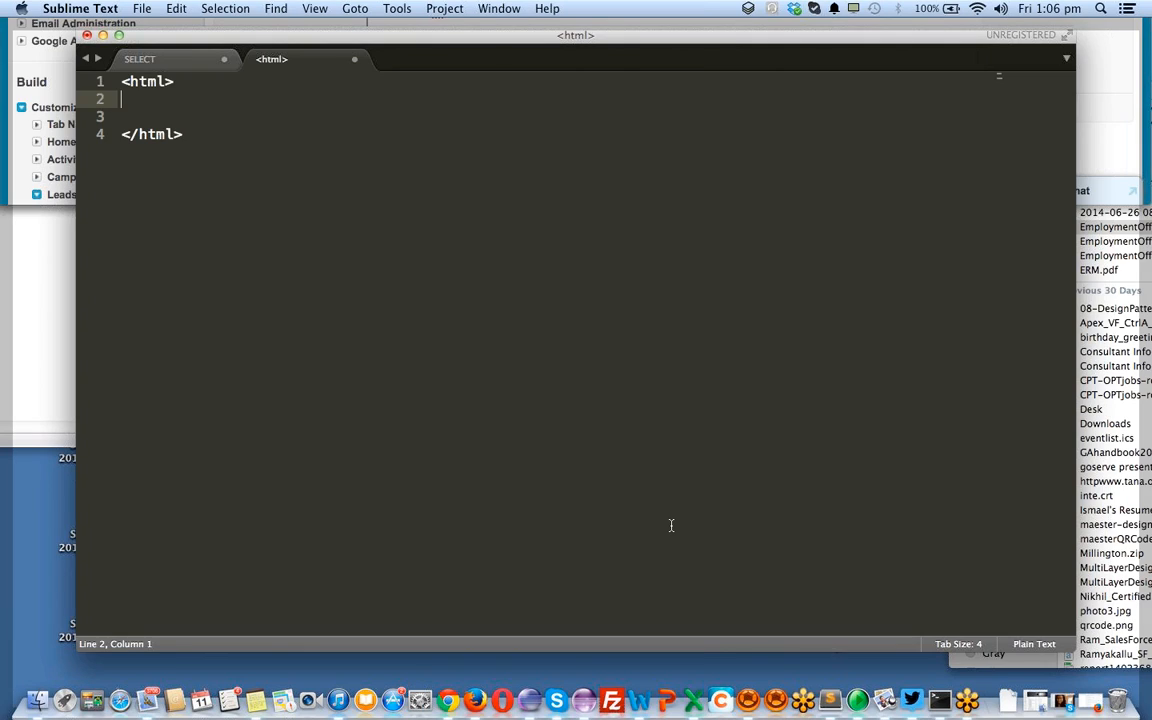
# Add head and body tag pairs inside the html element
pyautogui.write('<>')
pyautogui.press('Left')
pyautogui.write('head')
pyautogui.press('Right')
pyautogui.write('</head')
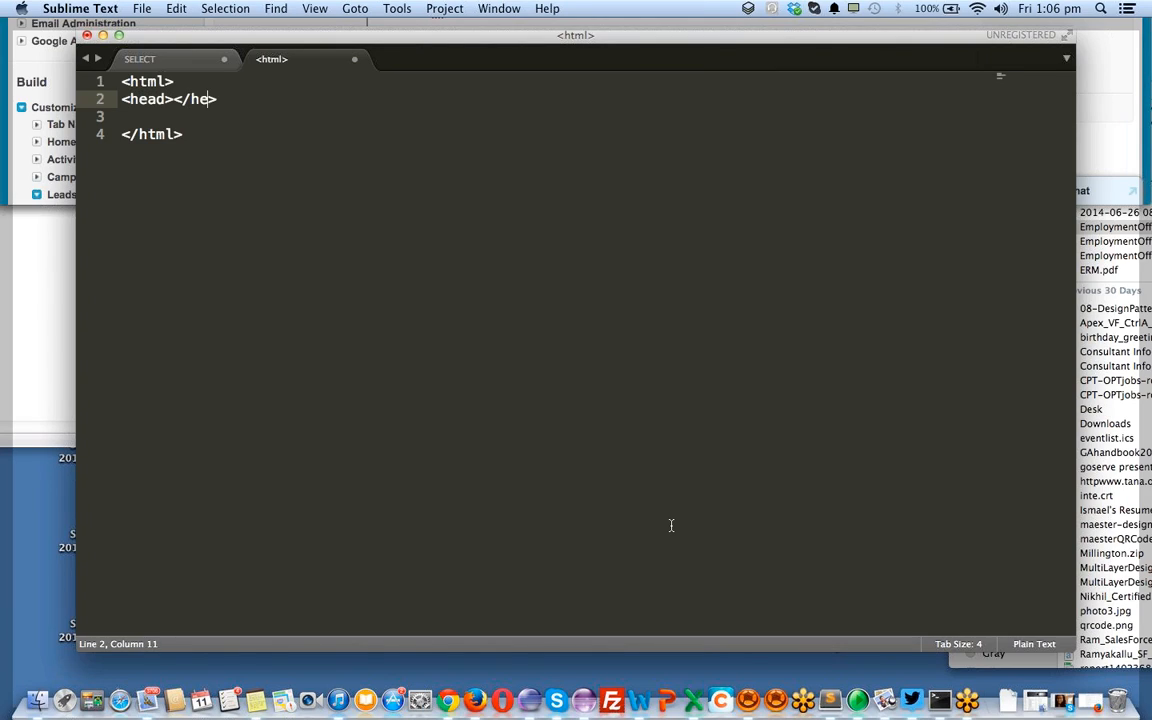
pyautogui.press('Right')
pyautogui.press('Return')
pyautogui.press('Return')
pyautogui.write('<>')
pyautogui.press('Left')
pyautogui.write('body')
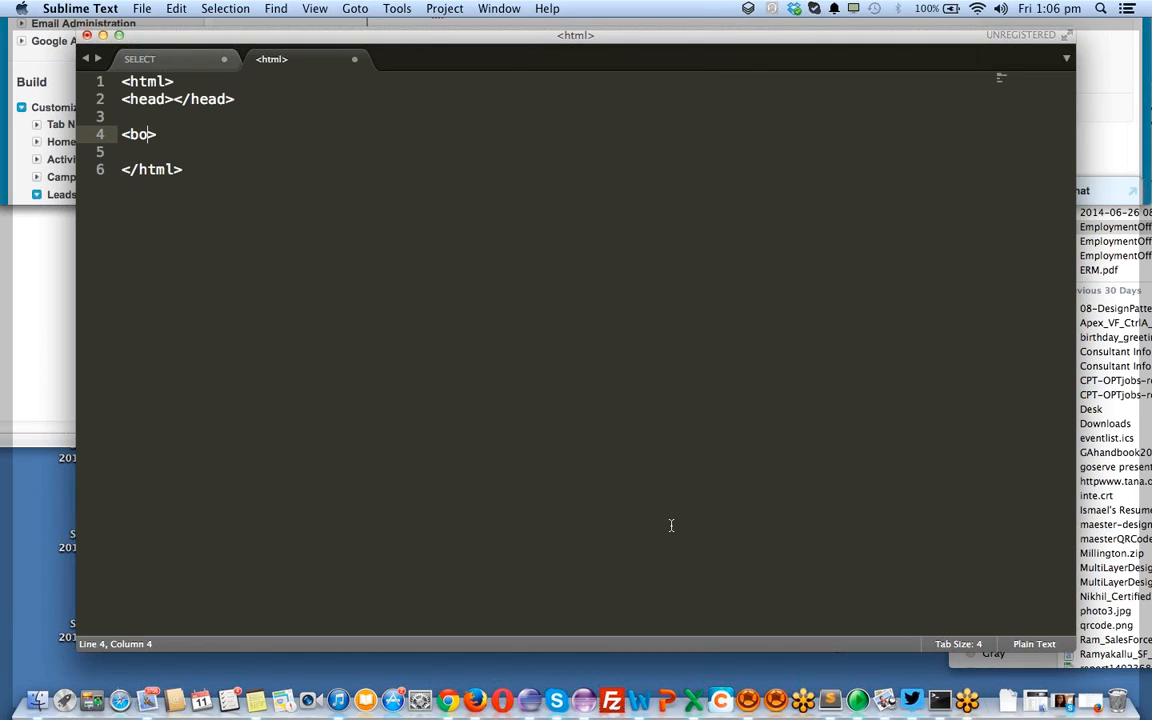
pyautogui.press('Right')
pyautogui.press('Return')
pyautogui.write('<>')
pyautogui.write('/Bo')
pyautogui.write('dy')
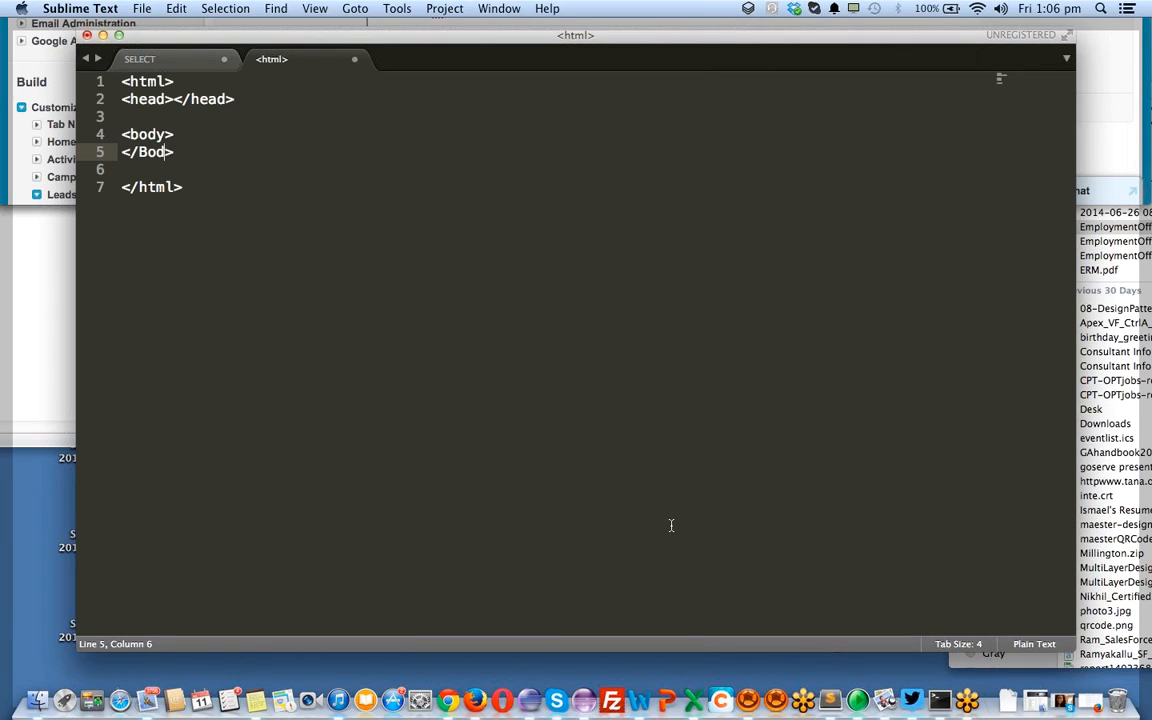
pyautogui.press('Up')
pyautogui.press('Return')
pyautogui.press('Return')
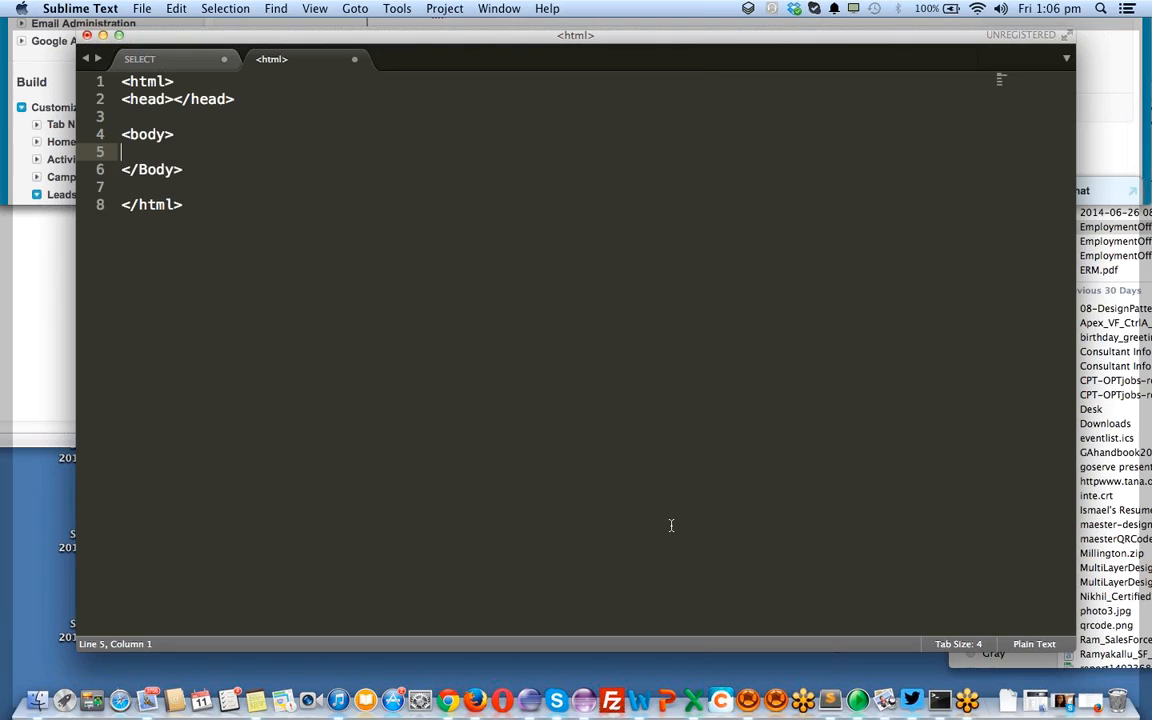
# Add an h1 heading 'Welcome to Ermclouds' inside the body
pyautogui.write('<>')
pyautogui.press('Left')
pyautogui.write('h1></>')
pyautogui.press('Left')
pyautogui.write('/h1')
pyautogui.press('Right')
pyautogui.press('Left')
pyautogui.press('Left')
pyautogui.press('Left')
pyautogui.press('Left')
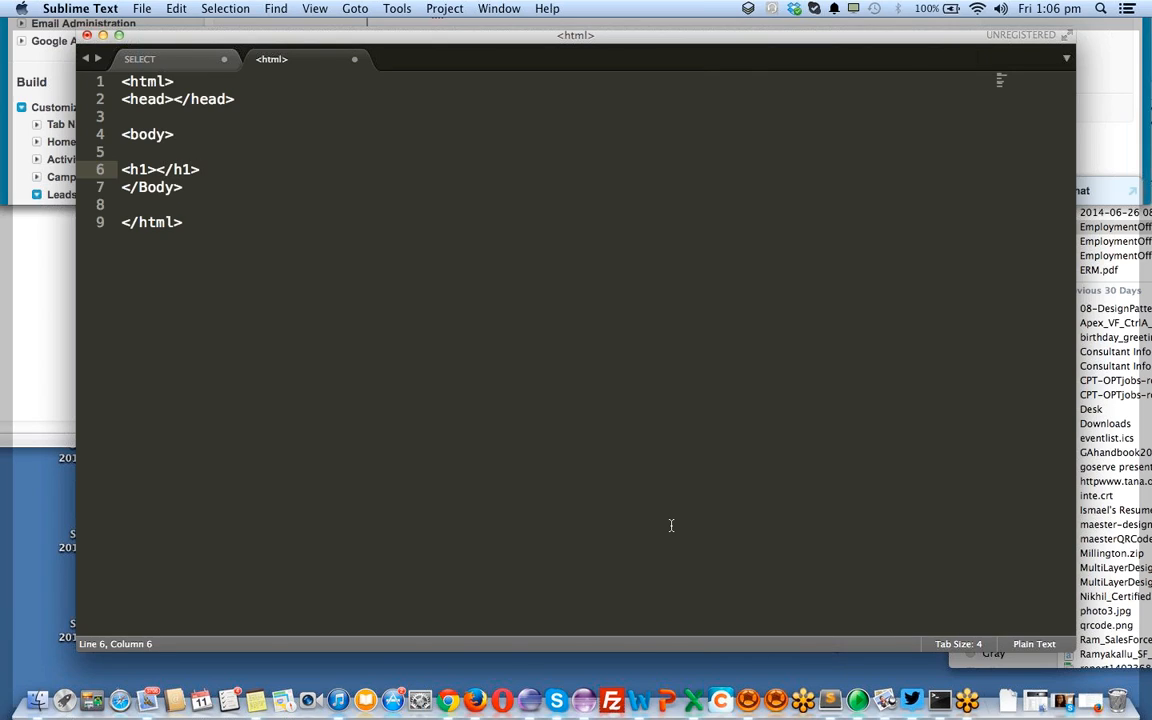
pyautogui.write('Welcome to ')
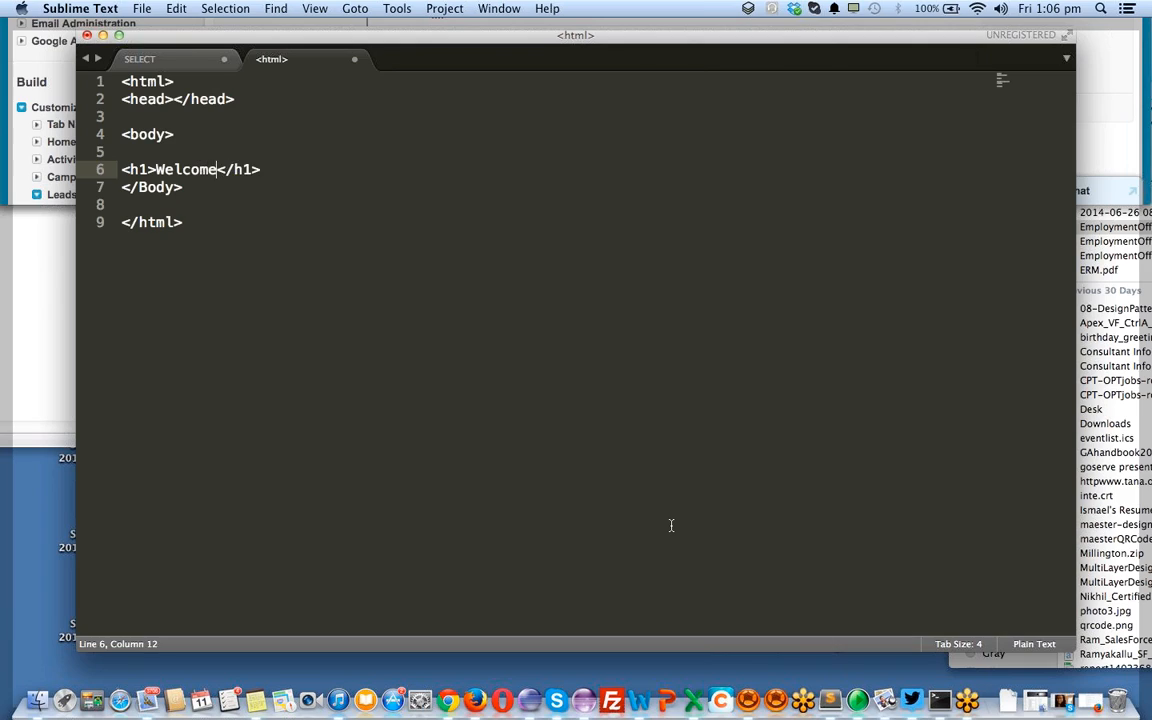
pyautogui.write('Ermclouds')
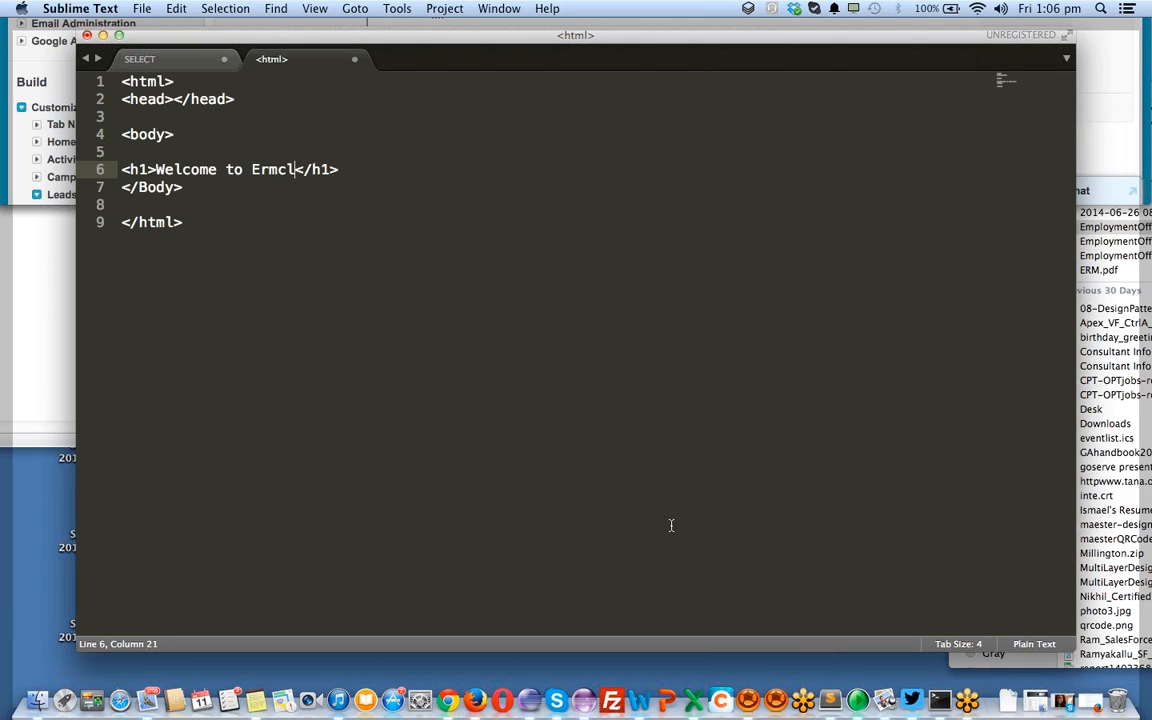
pyautogui.press('End')
pyautogui.press('Return')
pyautogui.press('Return')
pyautogui.press('Return')
pyautogui.press('Up')
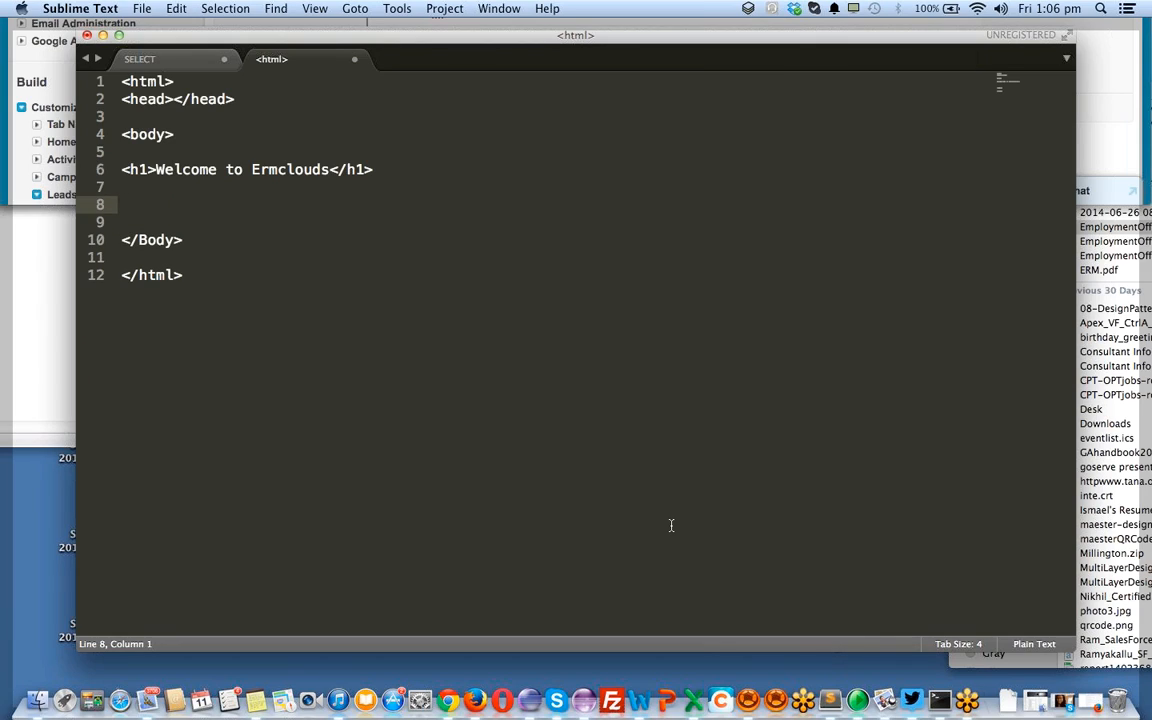
# Add an h3 subheading 'Please enter your details for CLoud Corporate Trainging' and start saving
pyautogui.write('<')
pyautogui.write('h1')
pyautogui.press('BackSpace')
pyautogui.write('3')
pyautogui.write('><>')
pyautogui.write('h3')
pyautogui.write('/')
pyautogui.press('Left')
pyautogui.press('Left')
pyautogui.write('Please en')
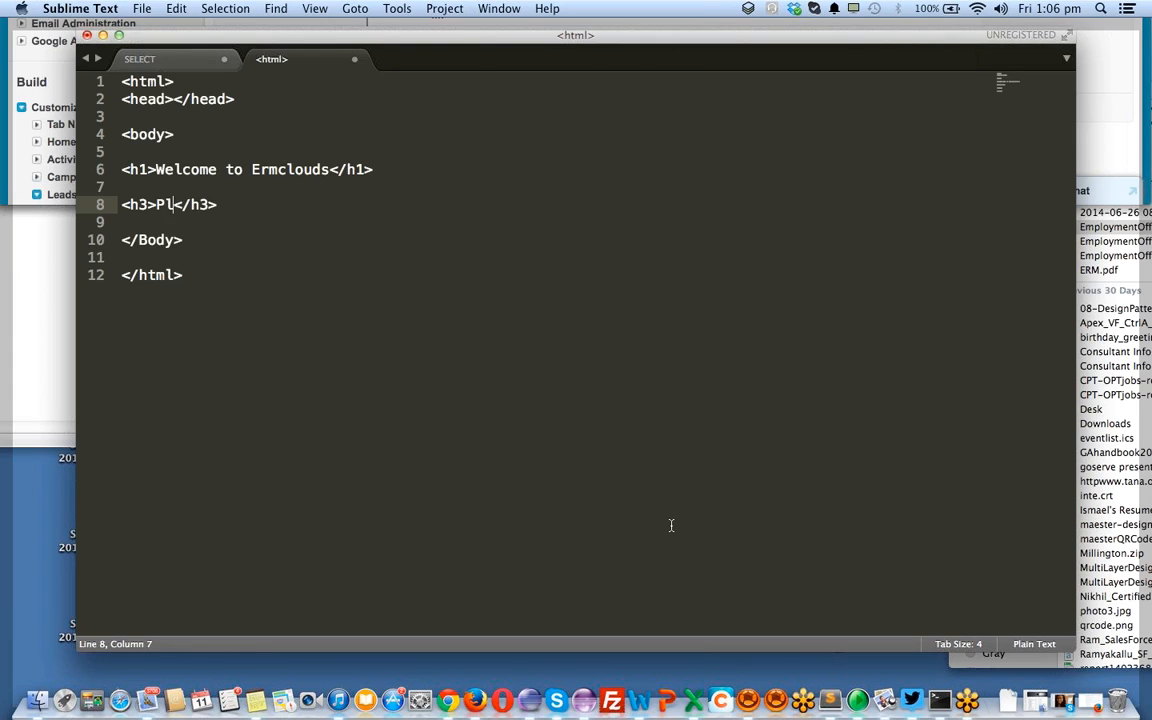
pyautogui.write('ter your d')
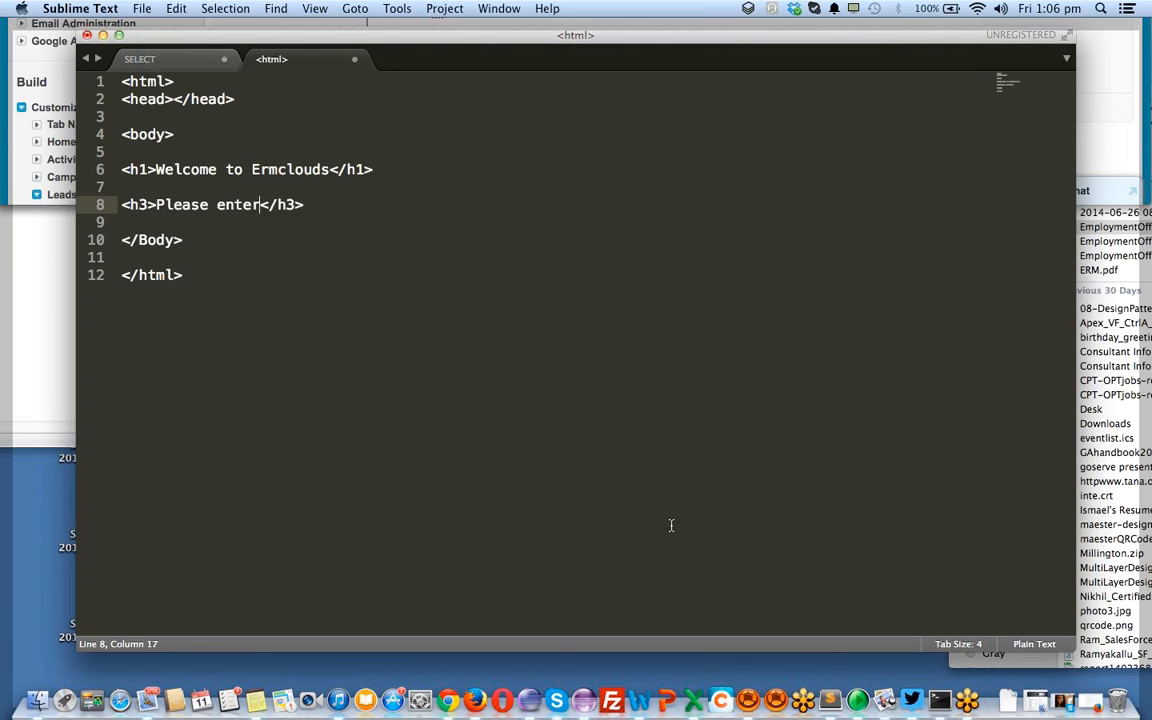
pyautogui.write('etails')
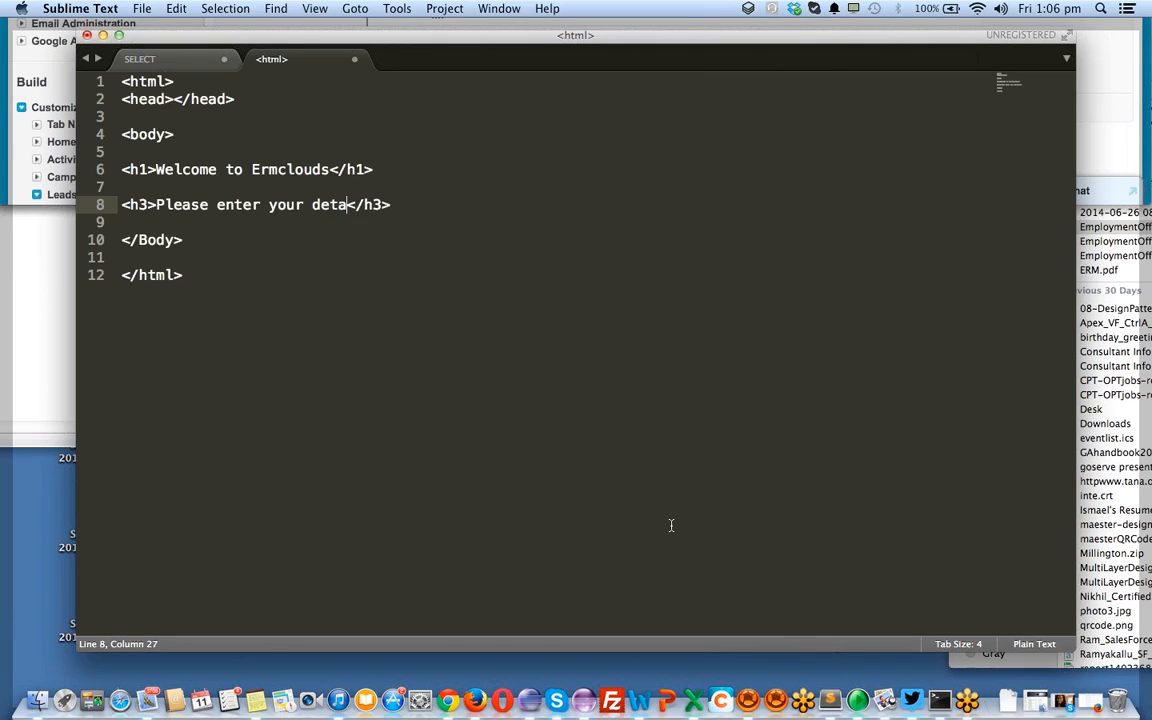
pyautogui.write(' for')
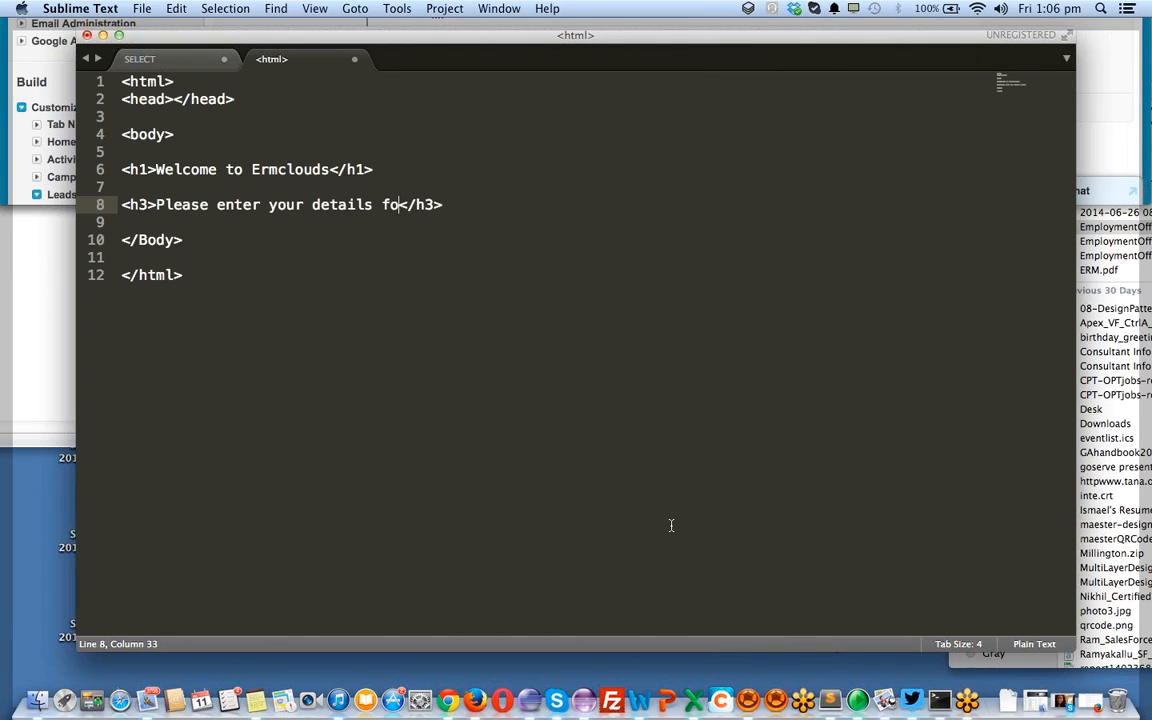
pyautogui.write(' CLoud')
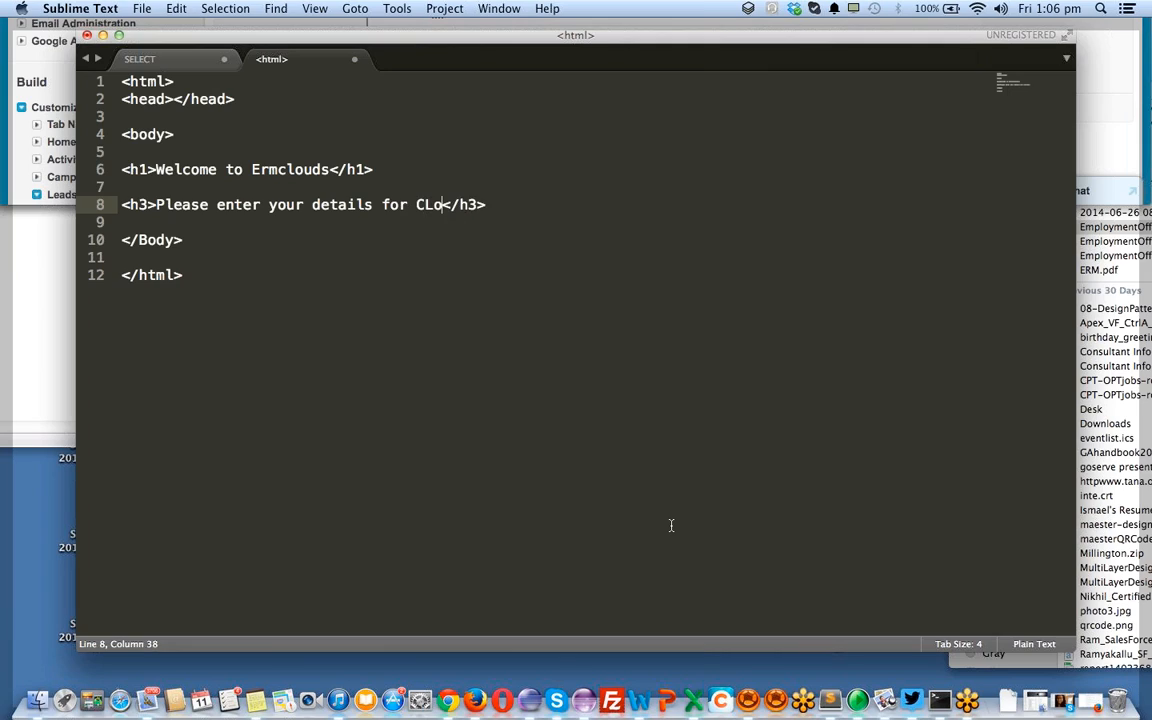
pyautogui.press('BackSpace')
pyautogui.press('BackSpace')
pyautogui.press('BackSpace')
pyautogui.press('BackSpace')
pyautogui.write('Lou')
pyautogui.write('d Traingin')
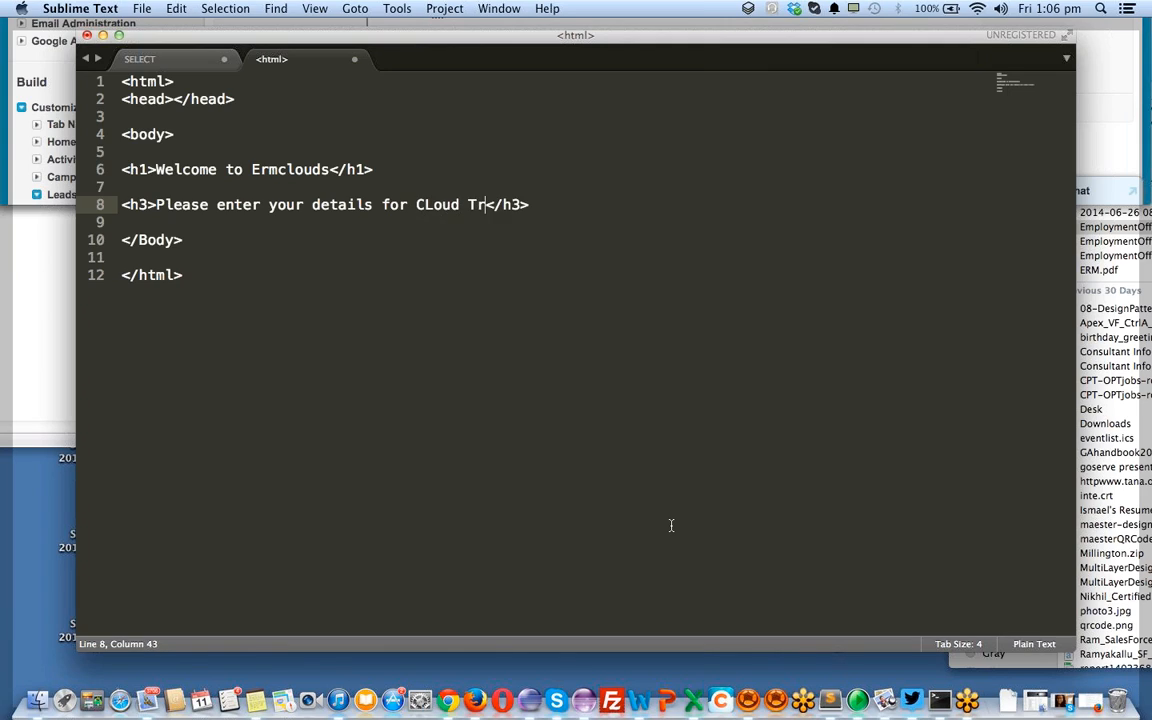
pyautogui.write('g')
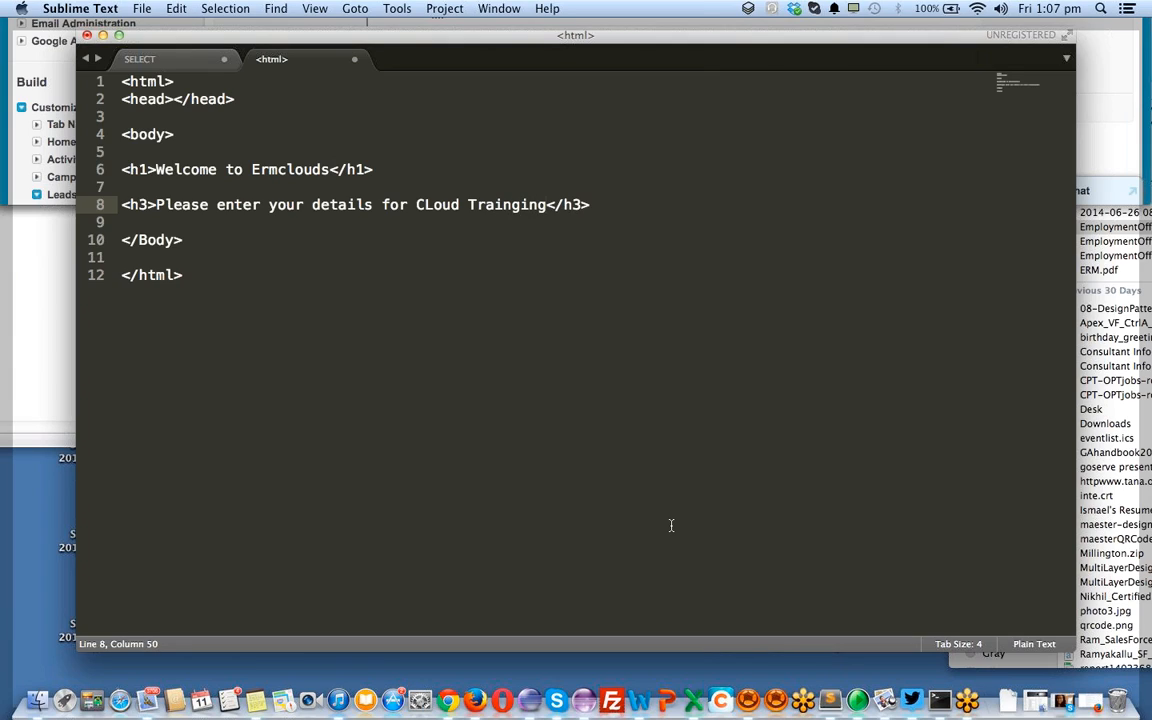
pyautogui.write('Corporate')
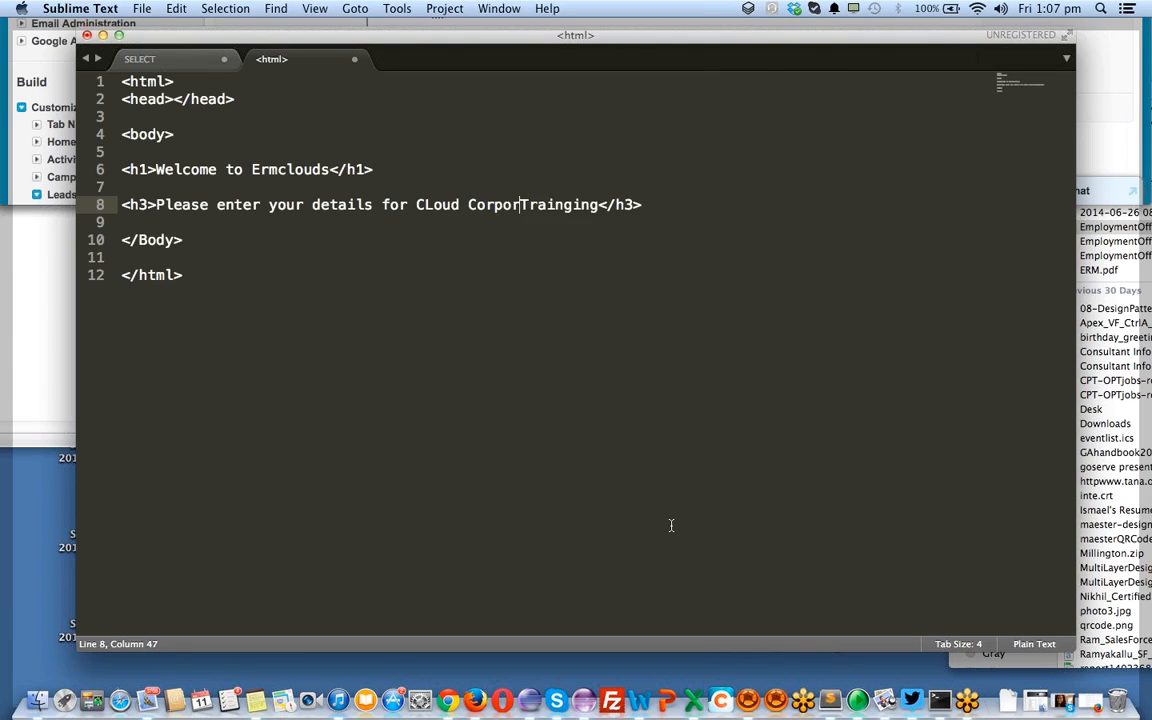
pyautogui.press('Return')
pyautogui.press('Return')
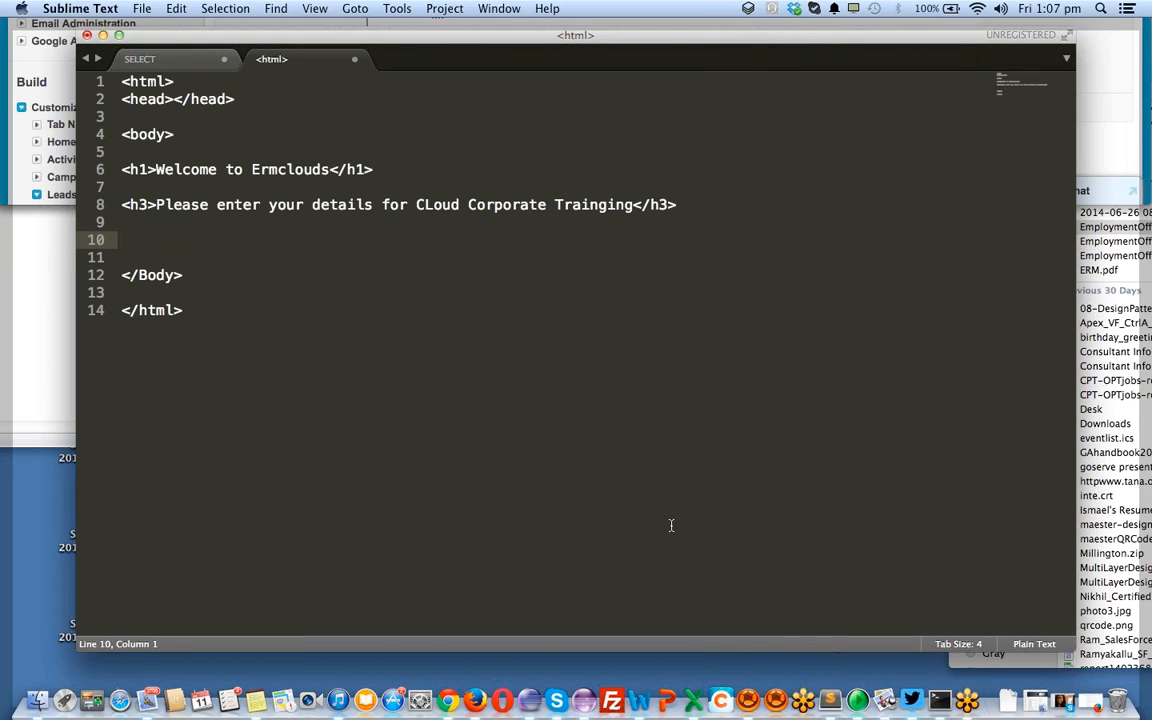
pyautogui.press('super+s')
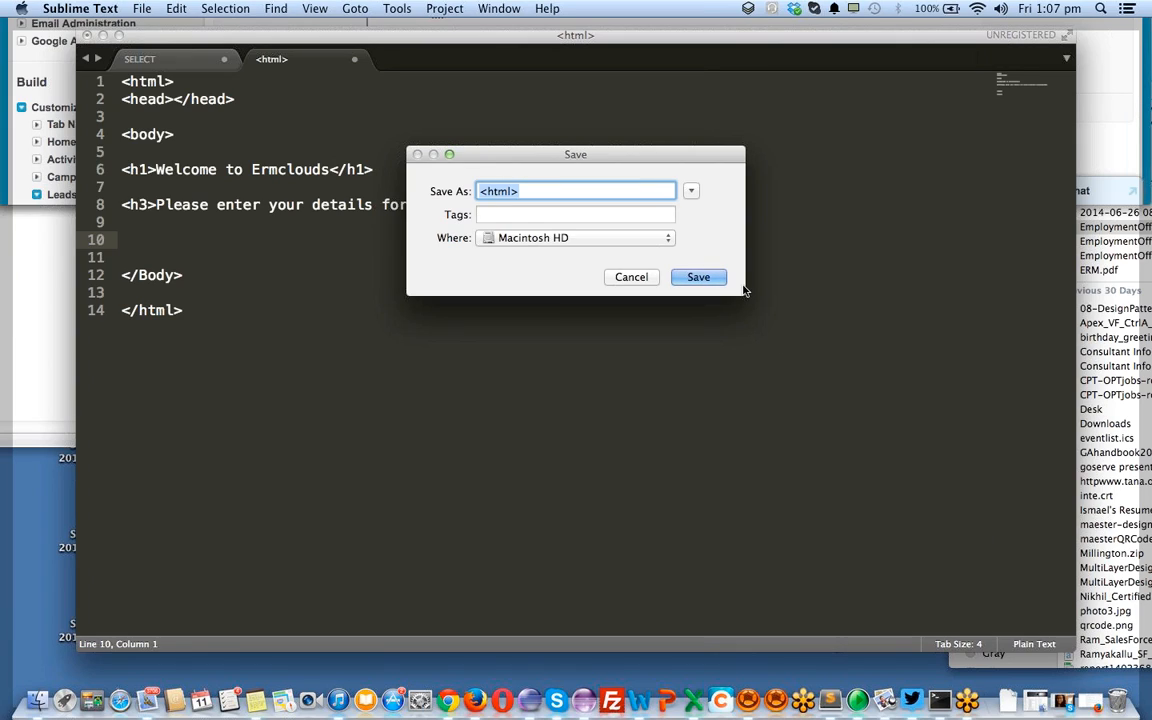
# Save the page as 'sfdc form demo.html' in the Documents folder
pyautogui.click(565, 238)
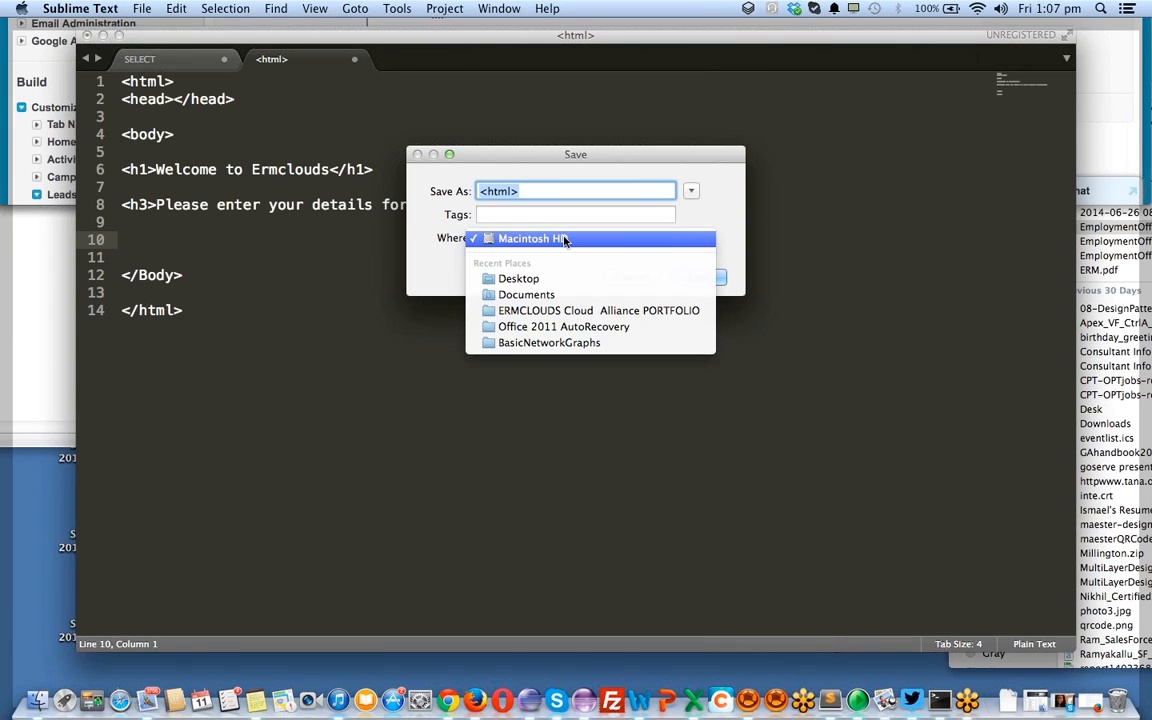
pyautogui.click(549, 294)
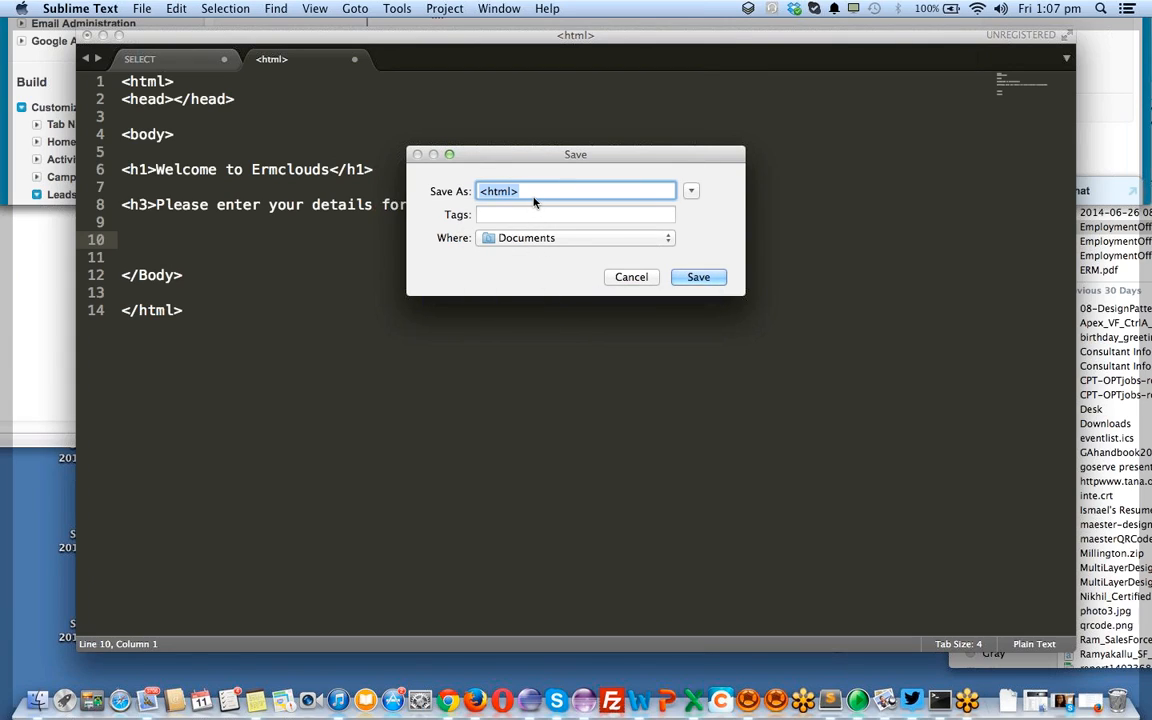
pyautogui.write('safds')
pyautogui.press('BackSpace')
pyautogui.press('BackSpace')
pyautogui.press('BackSpace')
pyautogui.press('BackSpace')
pyautogui.press('BackSpace')
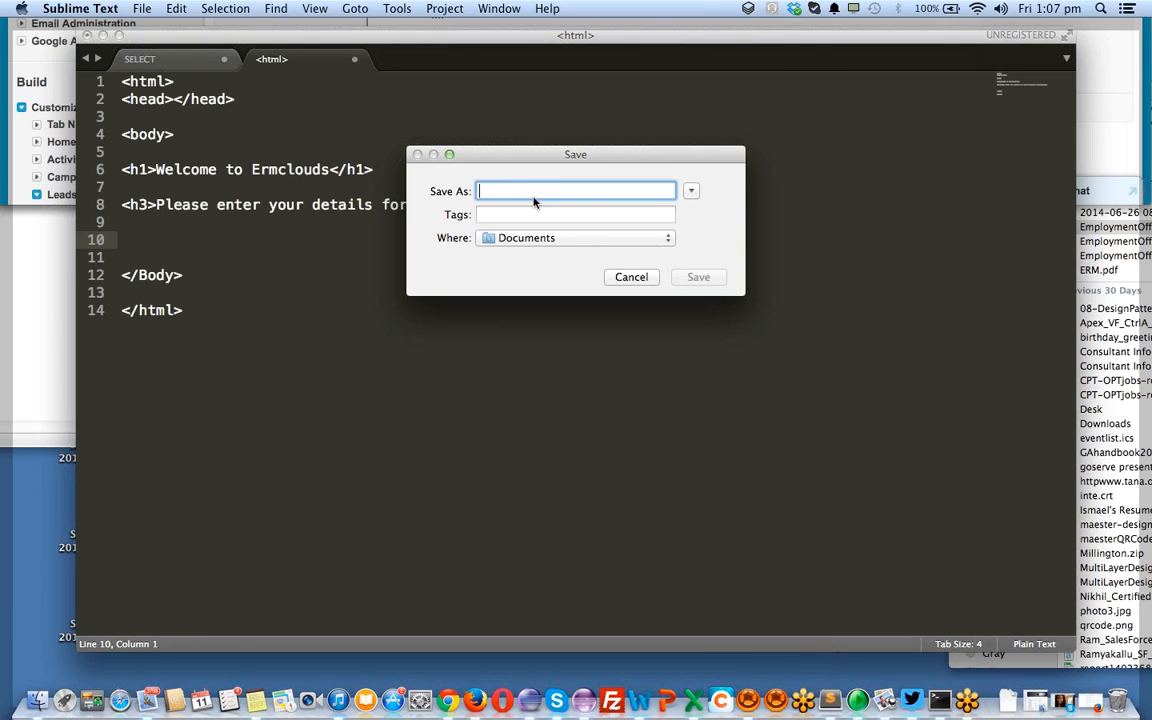
pyautogui.write('sfdc')
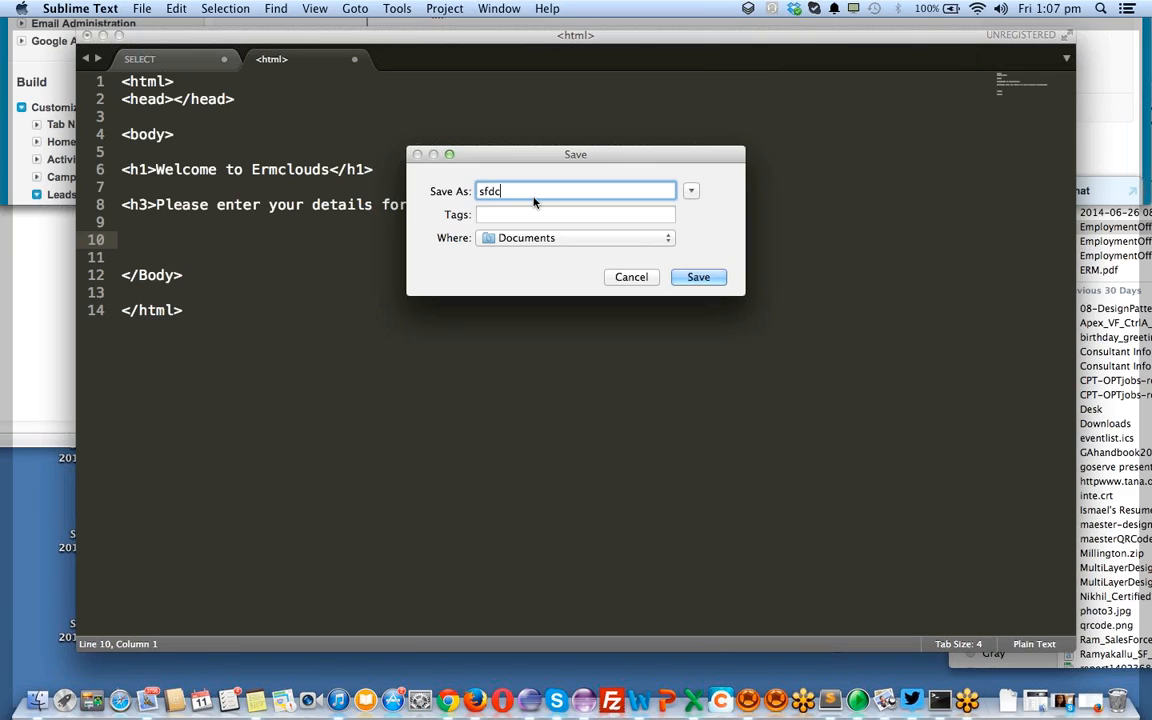
pyautogui.write(' formdemo')
pyautogui.press('BackSpace')
pyautogui.press('BackSpace')
pyautogui.press('BackSpace')
pyautogui.press('BackSpace')
pyautogui.write('demo.html')
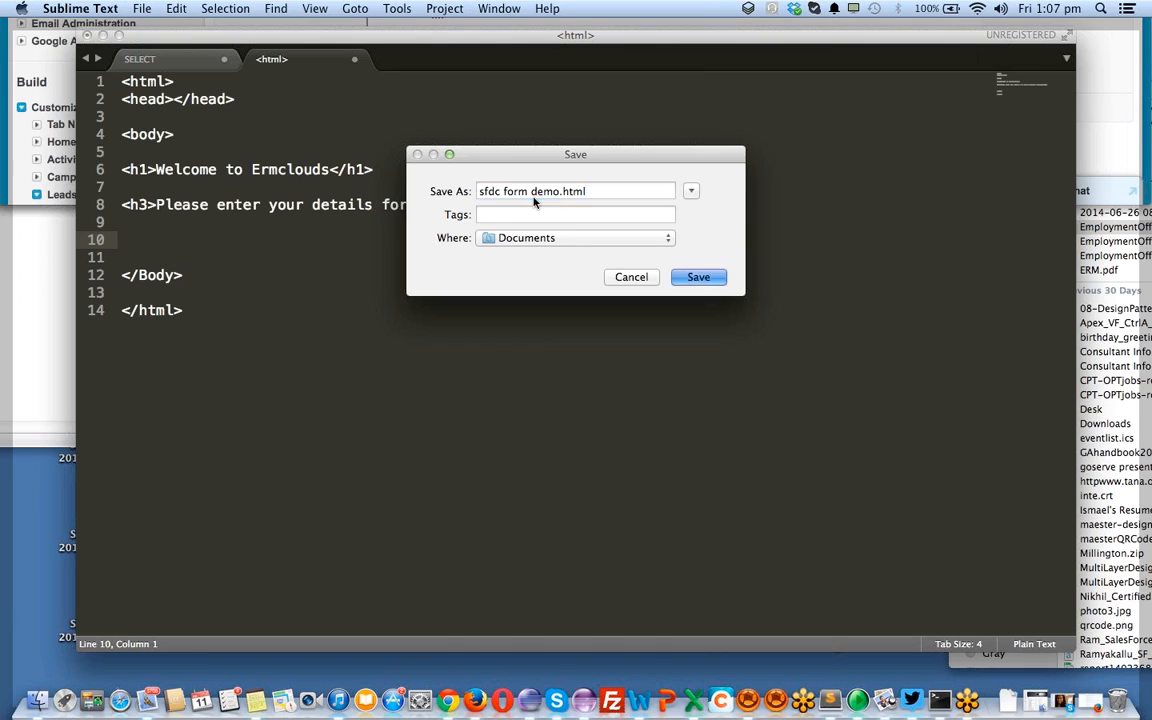
pyautogui.press('Return')
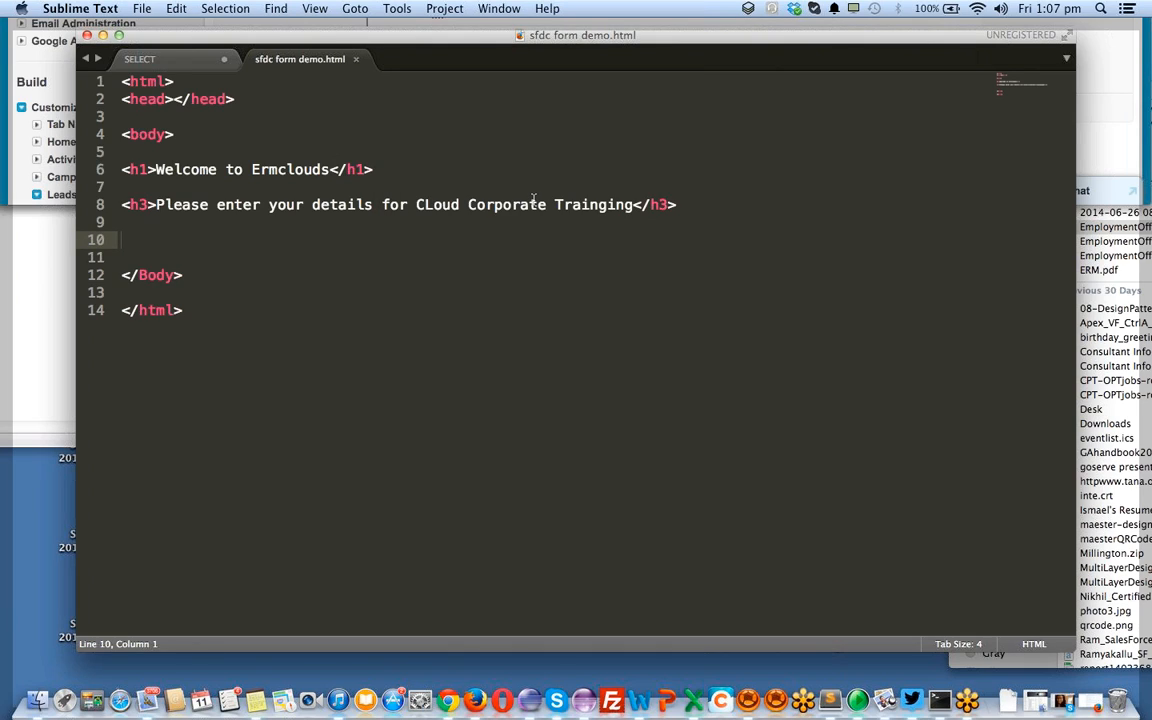
pyautogui.press('super+Tab')
pyautogui.press('super+Tab')
pyautogui.press('super+Tab')
pyautogui.press('super+Tab')
pyautogui.press('super+Tab')
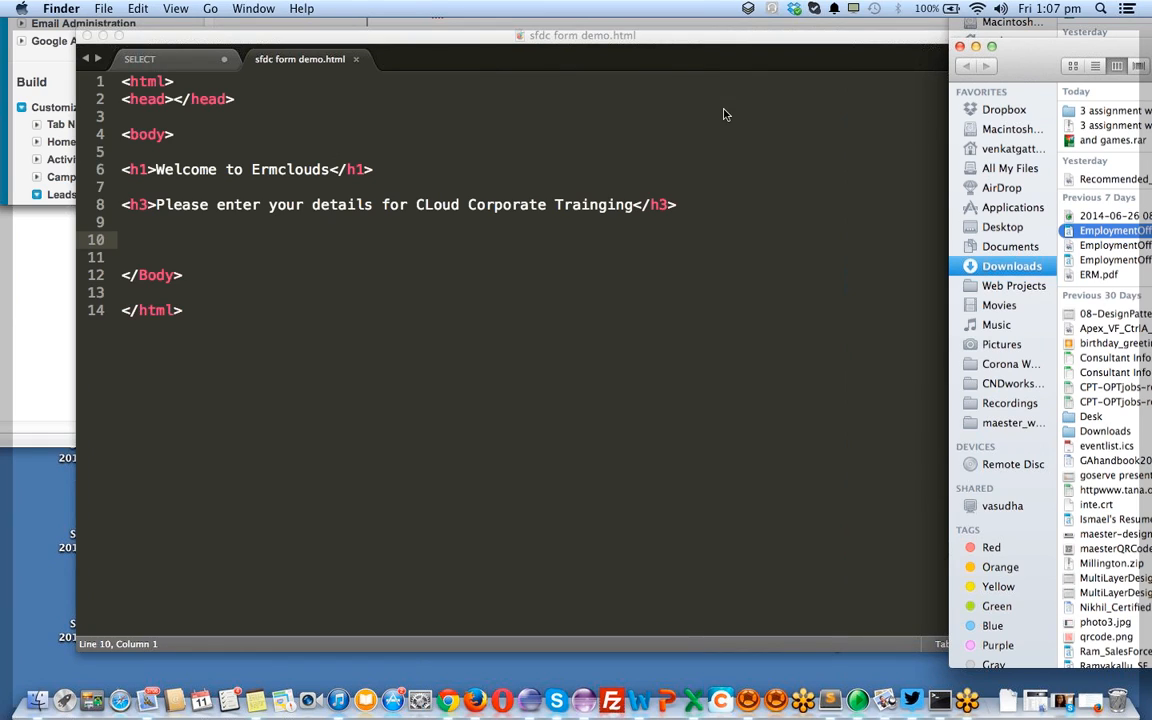
# From Finder's Documents folder, open sfdc form demo.html in Firefox
pyautogui.click(565, 108)
pyautogui.click(1115, 48)
pyautogui.click(1022, 56)
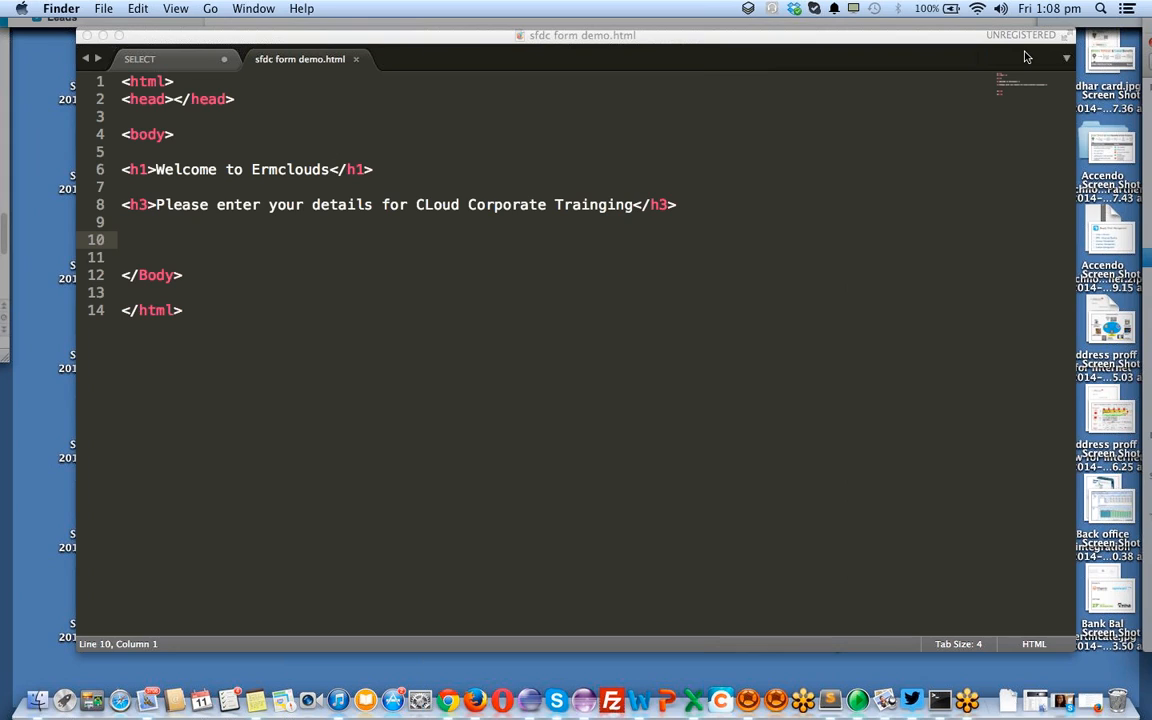
pyautogui.click(38, 692)
pyautogui.rightClick(38, 699)
pyautogui.click(822, 245)
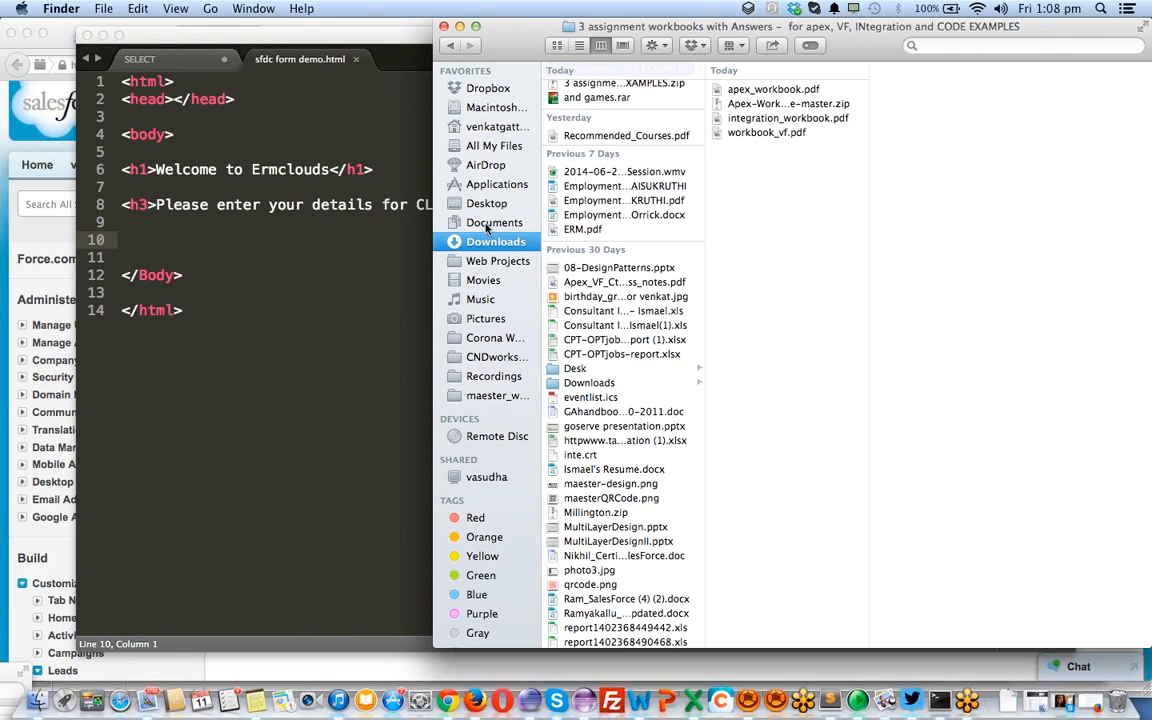
pyautogui.click(490, 223)
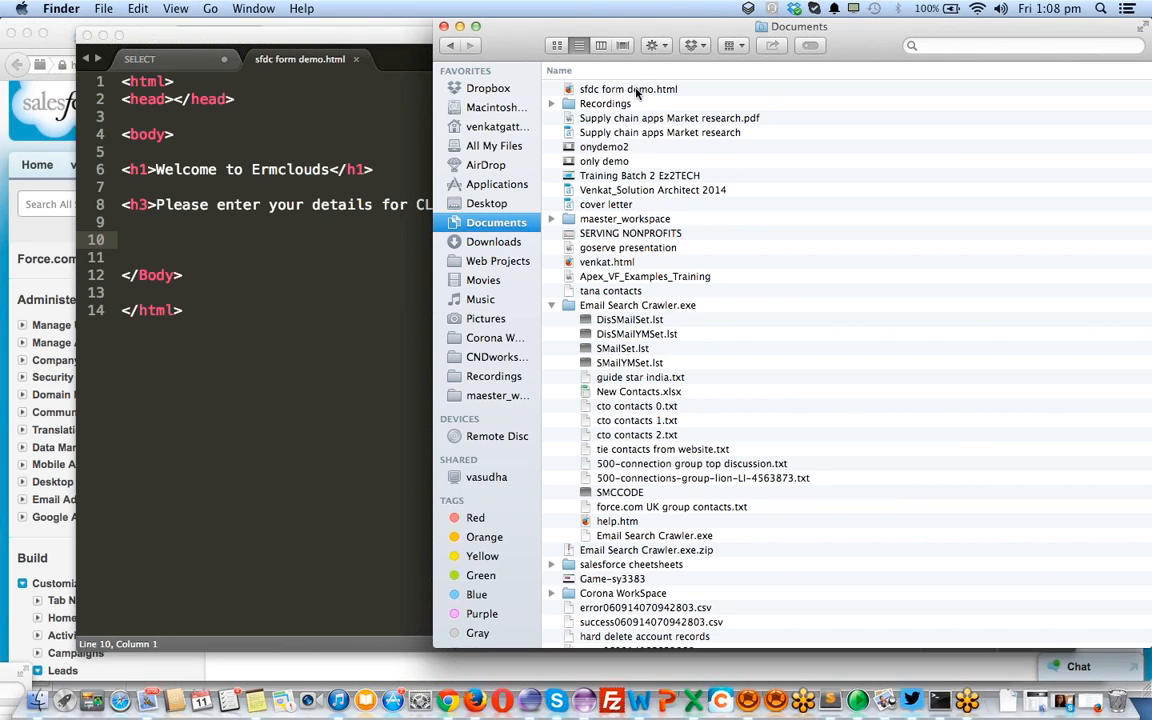
pyautogui.doubleClick(636, 90)
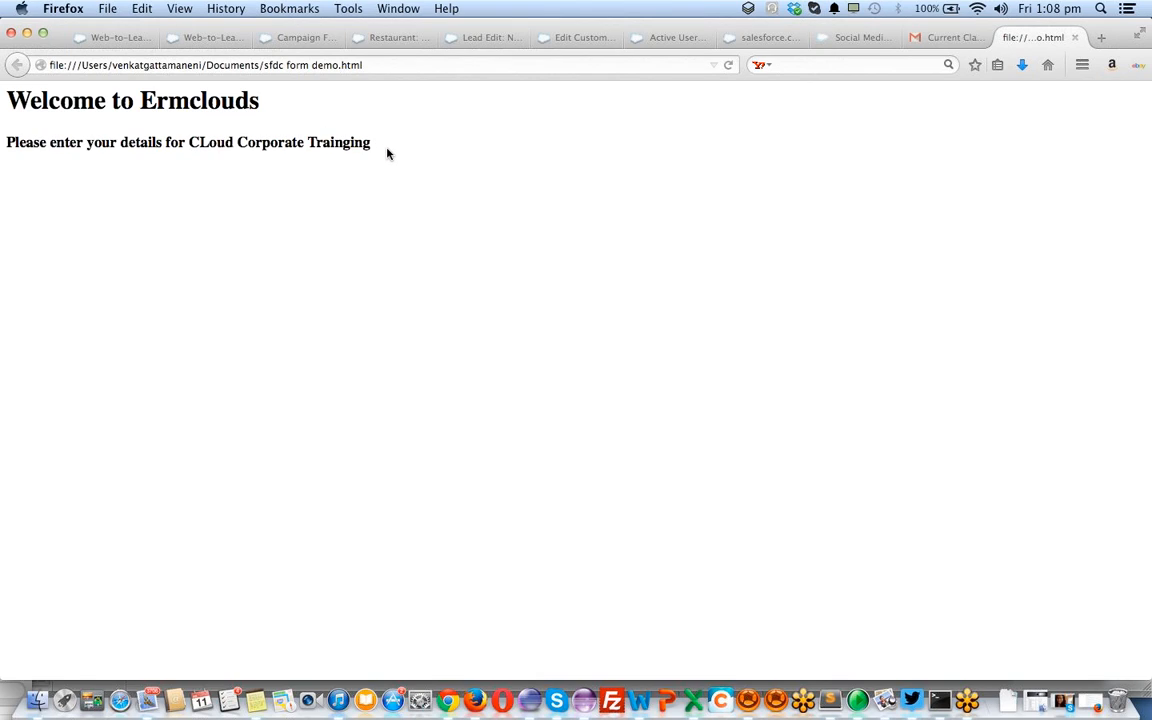
# Paste the Web-to-Lead form code at line 10 and delete its META note comment
pyautogui.press('super+Tab')
pyautogui.press('super+Tab')
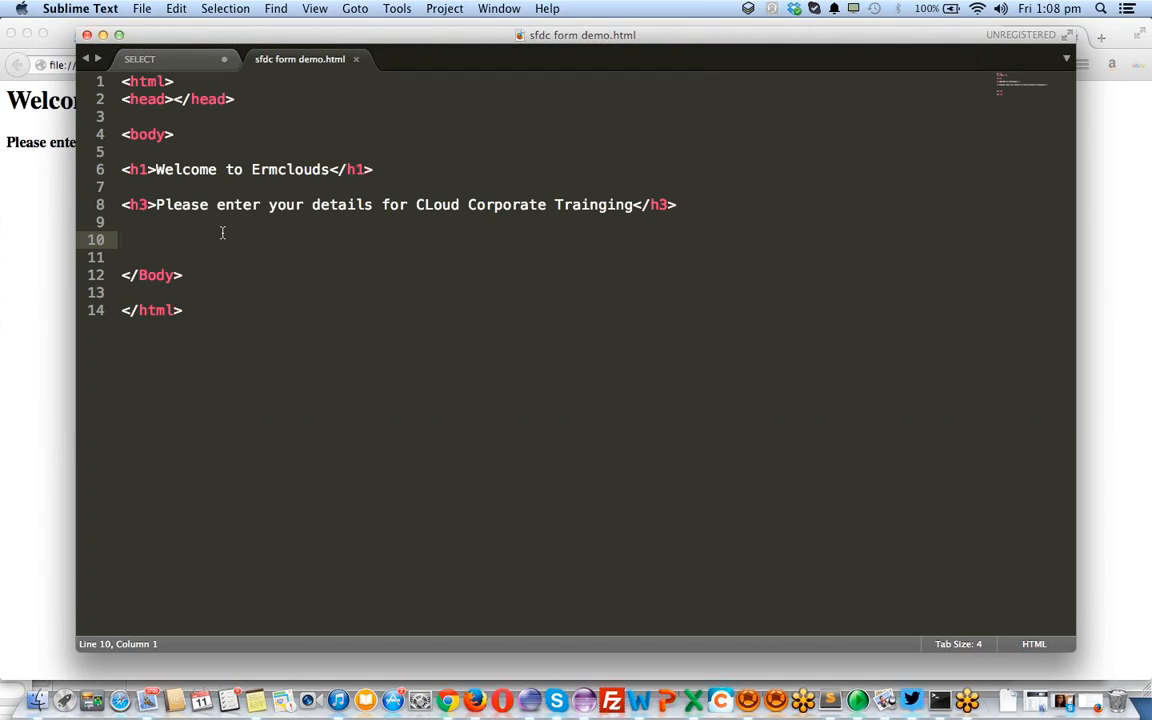
pyautogui.press('super+v')
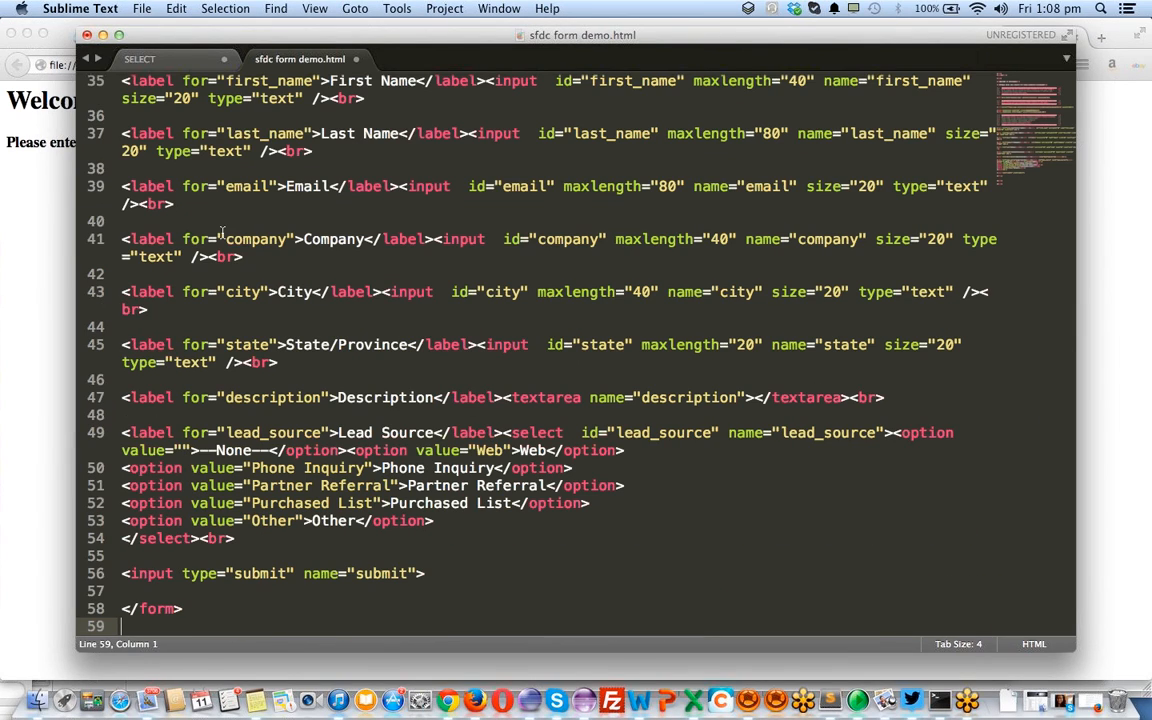
pyautogui.scroll(15, 300, 478)
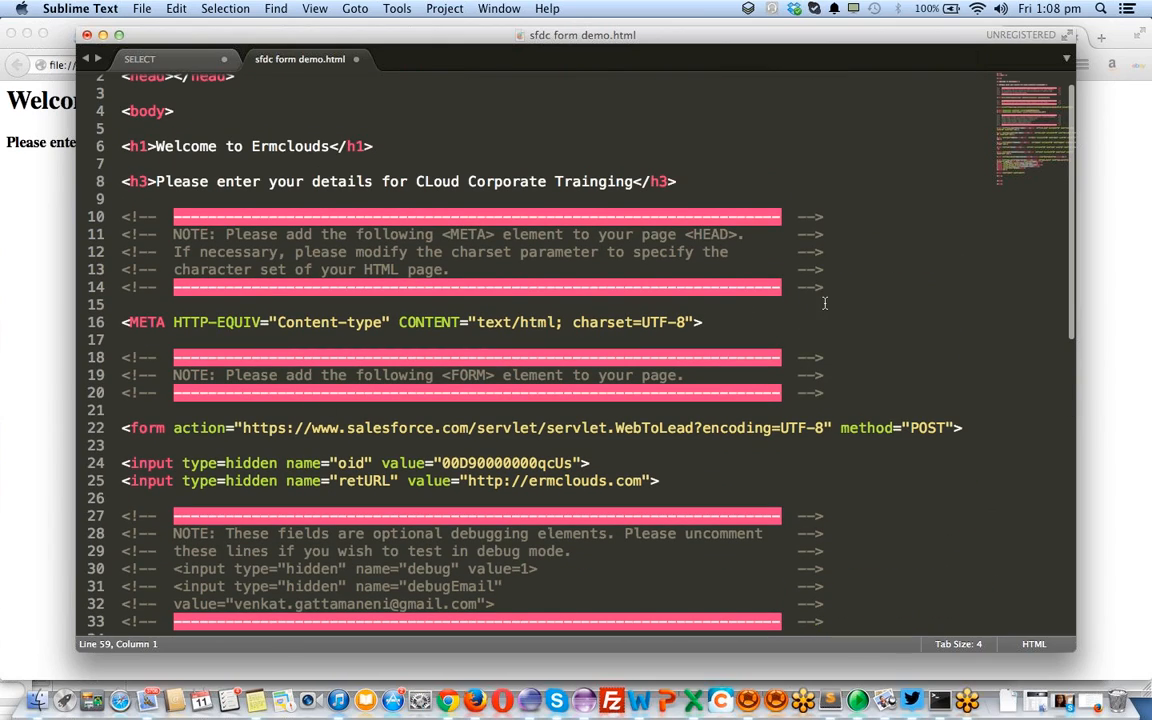
pyautogui.click(850, 291)
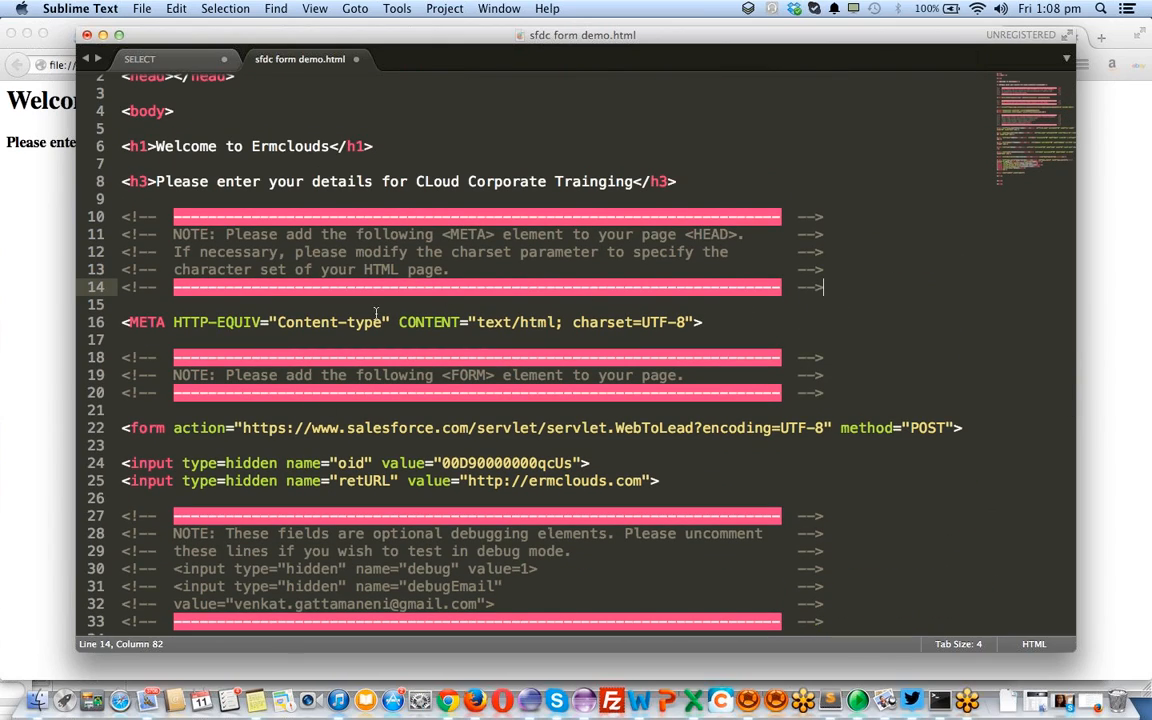
pyautogui.moveTo(856, 284); pyautogui.dragTo(565, 198)
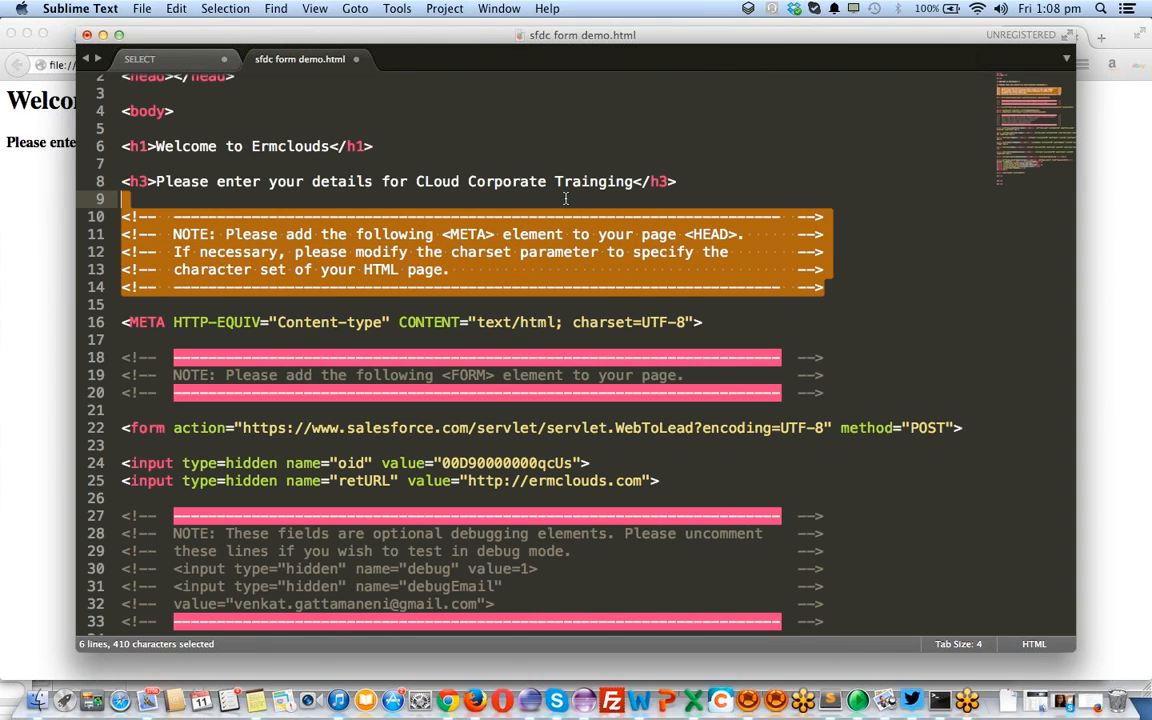
pyautogui.press('BackSpace')
# Delete the FORM note and optional debugging comment blocks
pyautogui.press('Down')
pyautogui.press('Down')
pyautogui.press('Down')
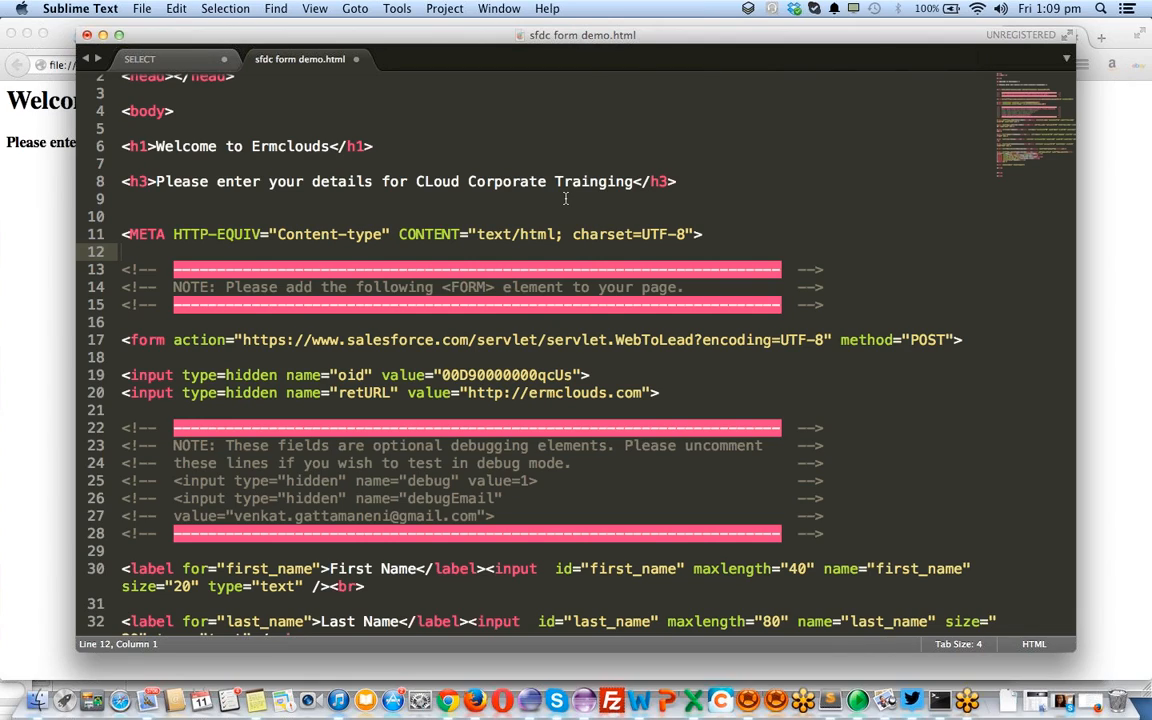
pyautogui.hotkey('shift', 'Down')
pyautogui.hotkey('shift', 'Down')
pyautogui.hotkey('shift', 'Down')
pyautogui.hotkey('shift', 'Down')
pyautogui.press('BackSpace')
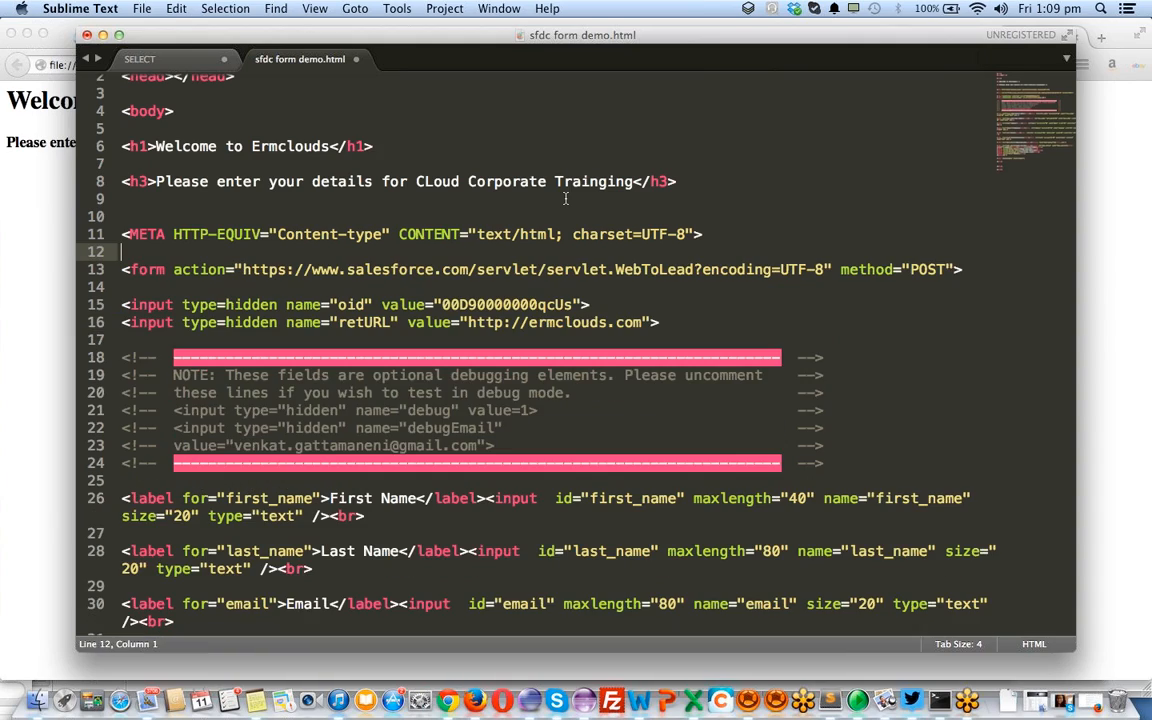
pyautogui.press('Down')
pyautogui.press('Down')
pyautogui.press('Down')
pyautogui.press('Down')
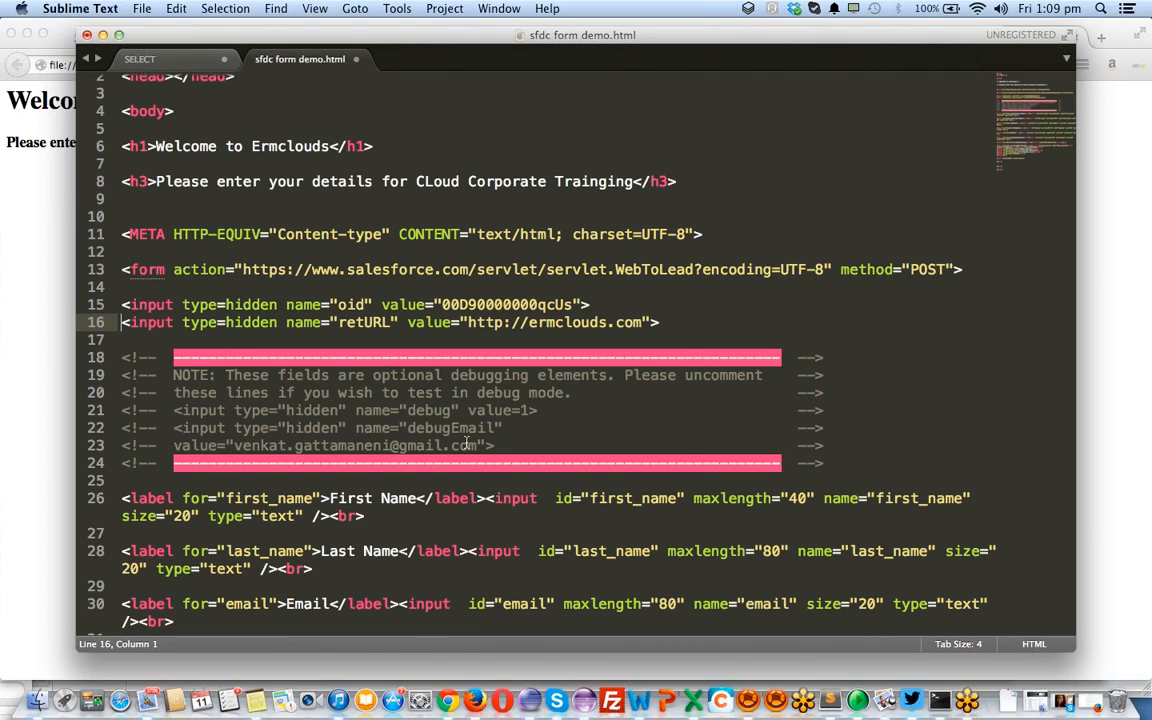
pyautogui.click(563, 338)
pyautogui.moveTo(563, 338); pyautogui.dragTo(547, 467)
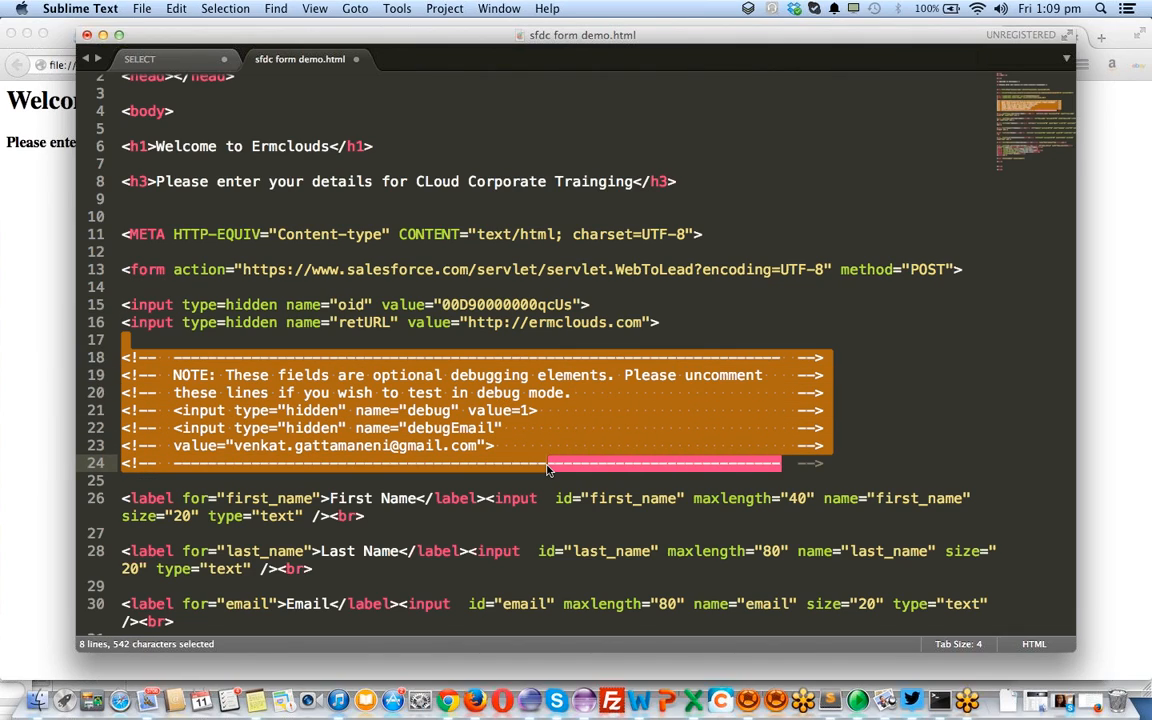
pyautogui.press('Delete')
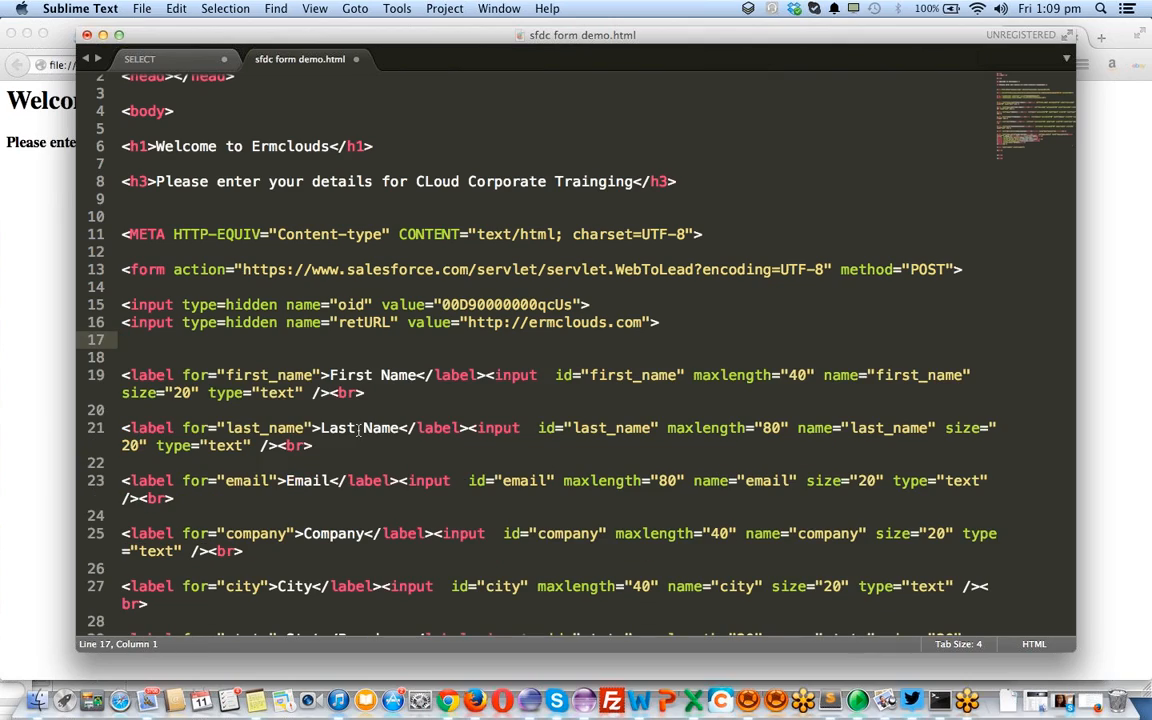
# Copy the hidden oid value from the form code
pyautogui.doubleClick(369, 323)
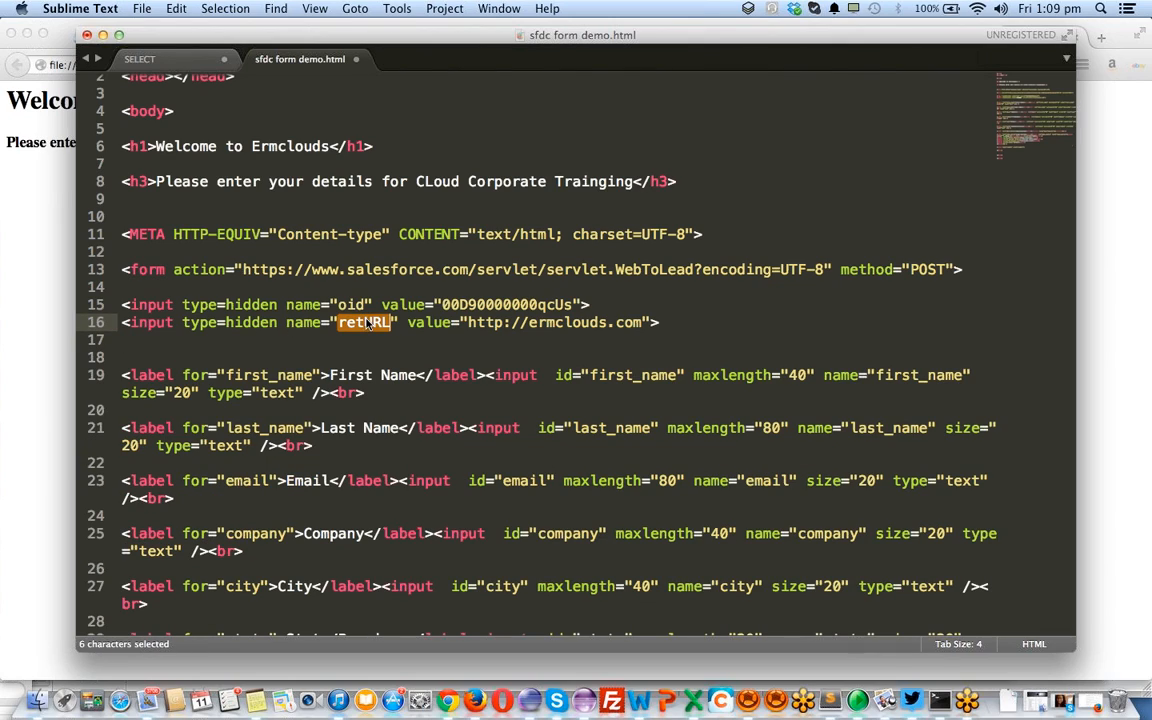
pyautogui.tripleClick(466, 306)
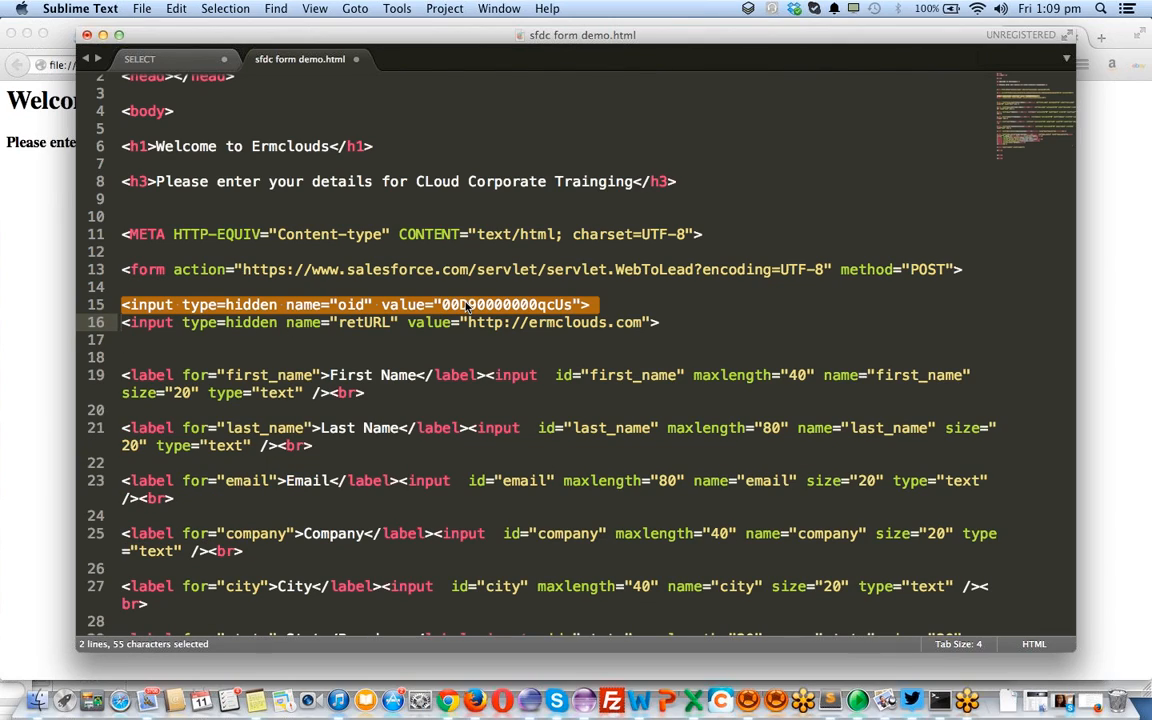
pyautogui.doubleClick(466, 306)
pyautogui.press('super+c')
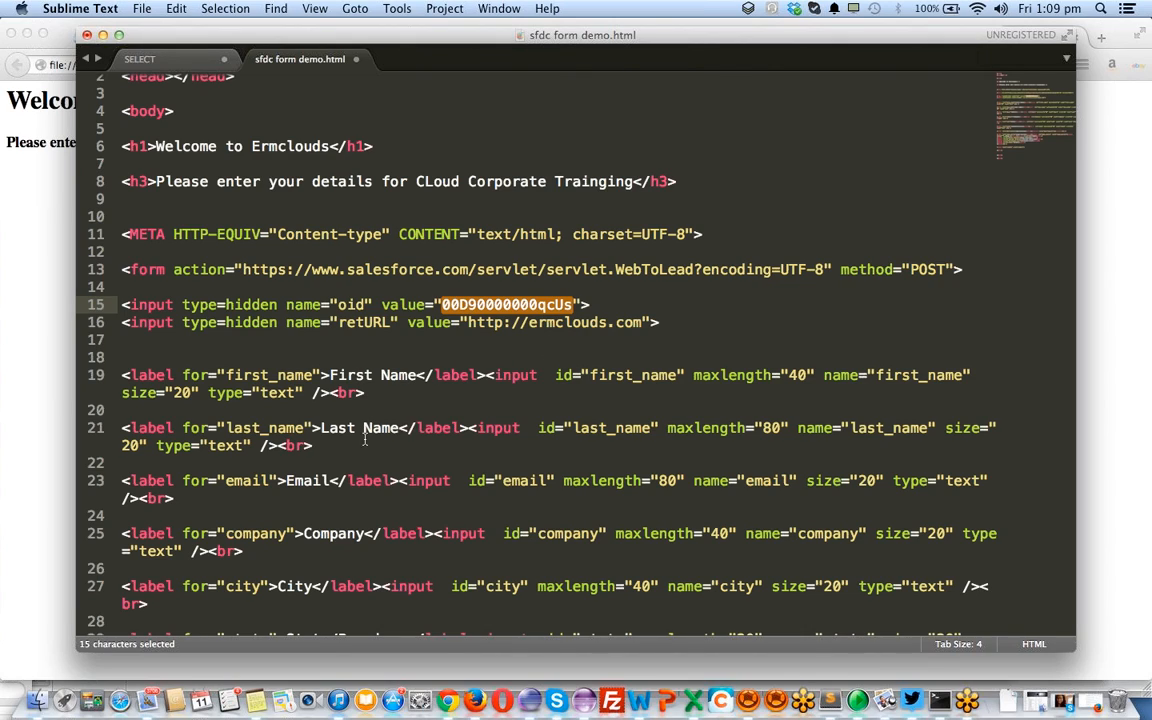
# Review the Lead Source select and option tags, then save sfdc form demo.html
pyautogui.scroll(-5, 328, 478)
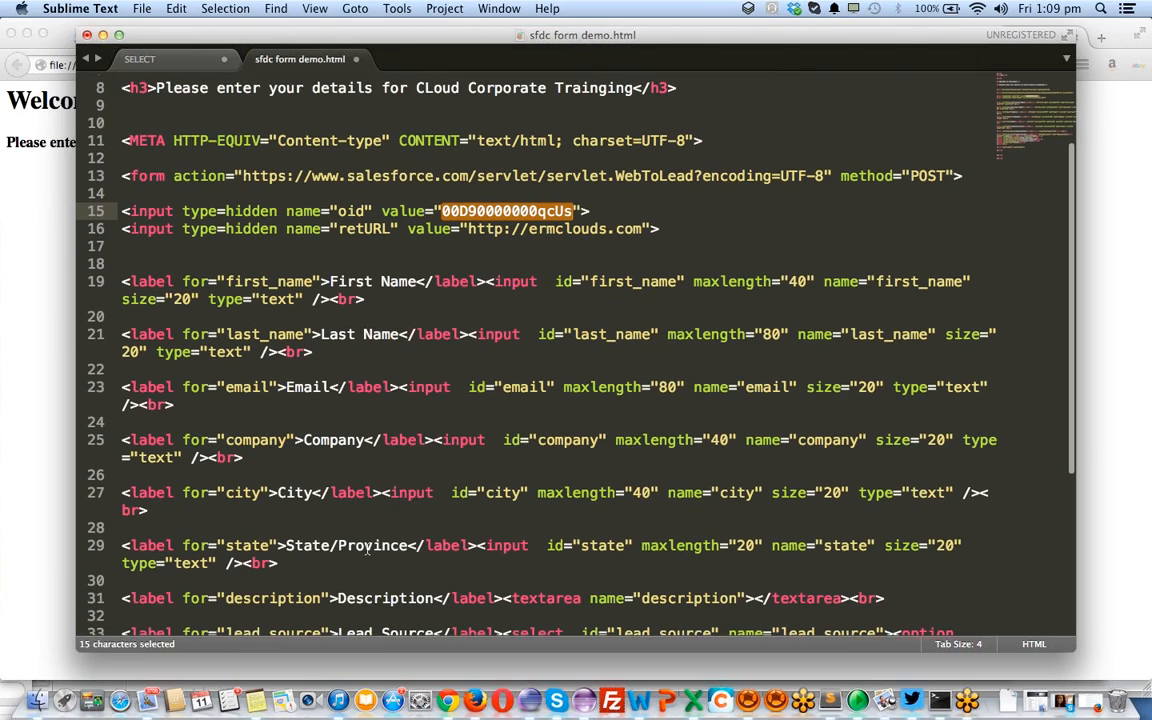
pyautogui.scroll(-2, 368, 549)
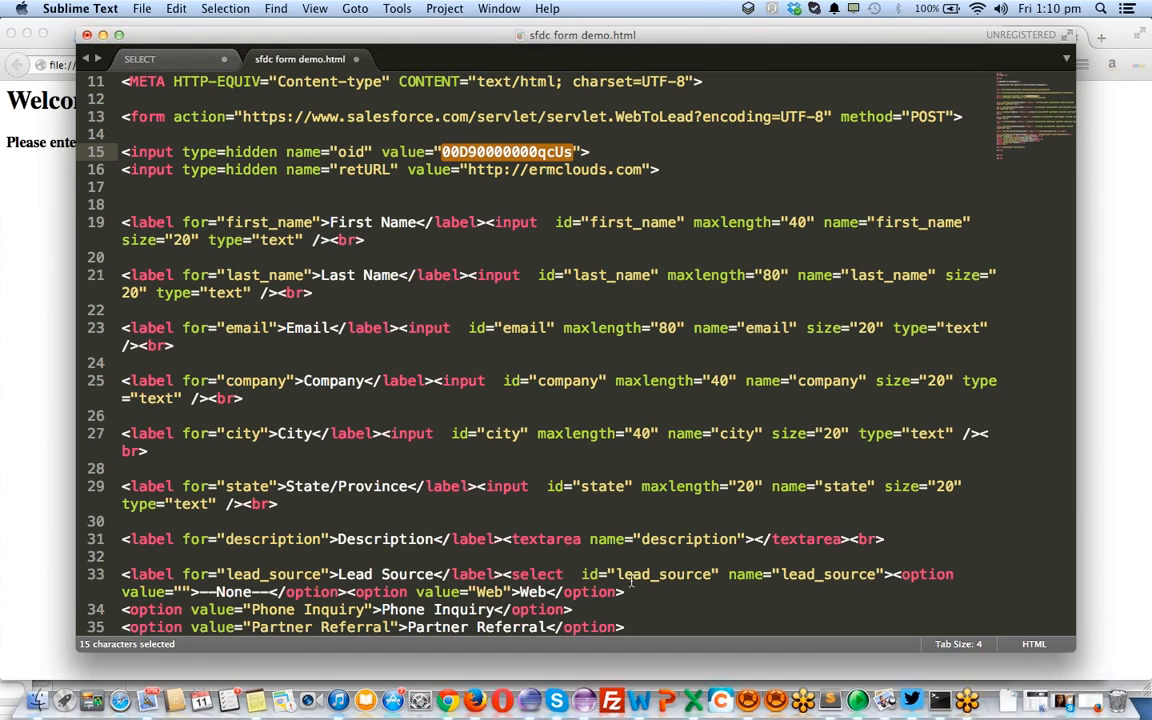
pyautogui.scroll(-3, 630, 583)
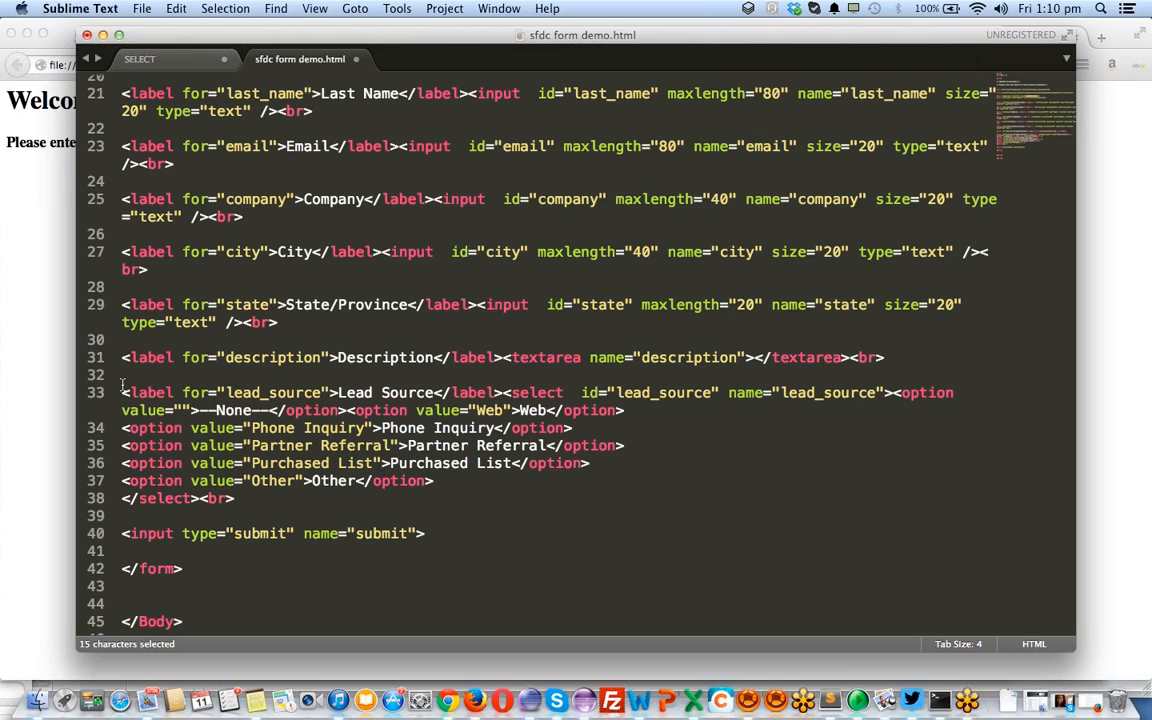
pyautogui.doubleClick(533, 393)
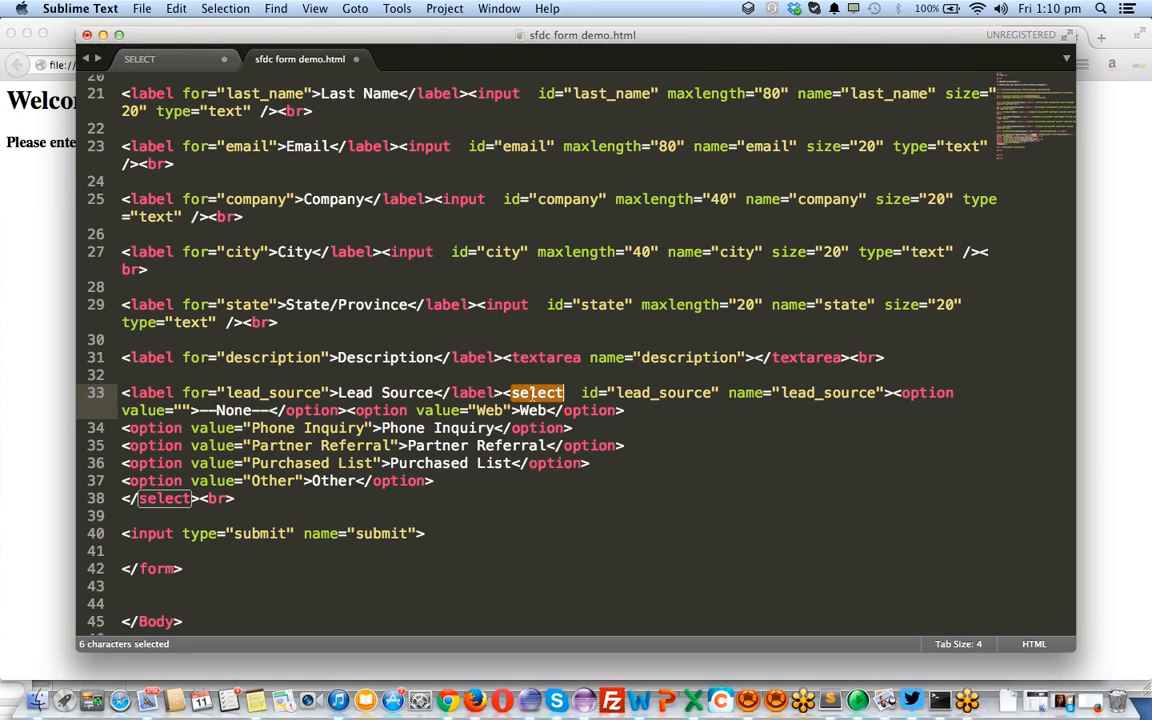
pyautogui.doubleClick(155, 428)
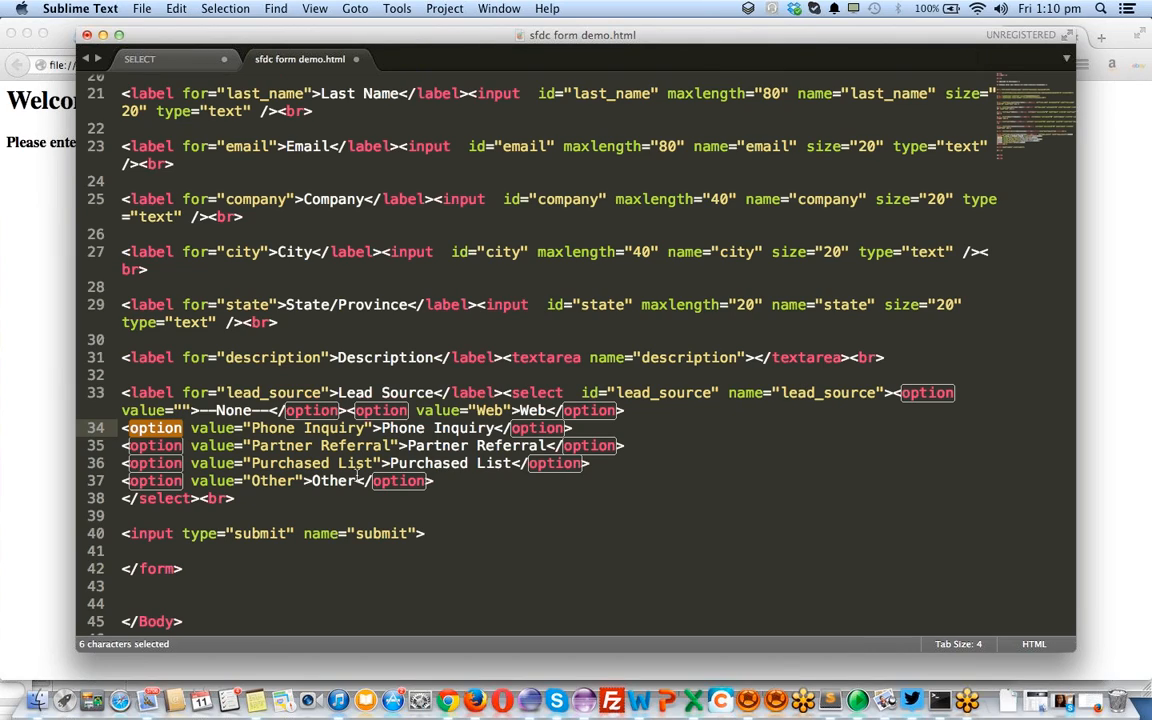
pyautogui.scroll(-1, 491, 396)
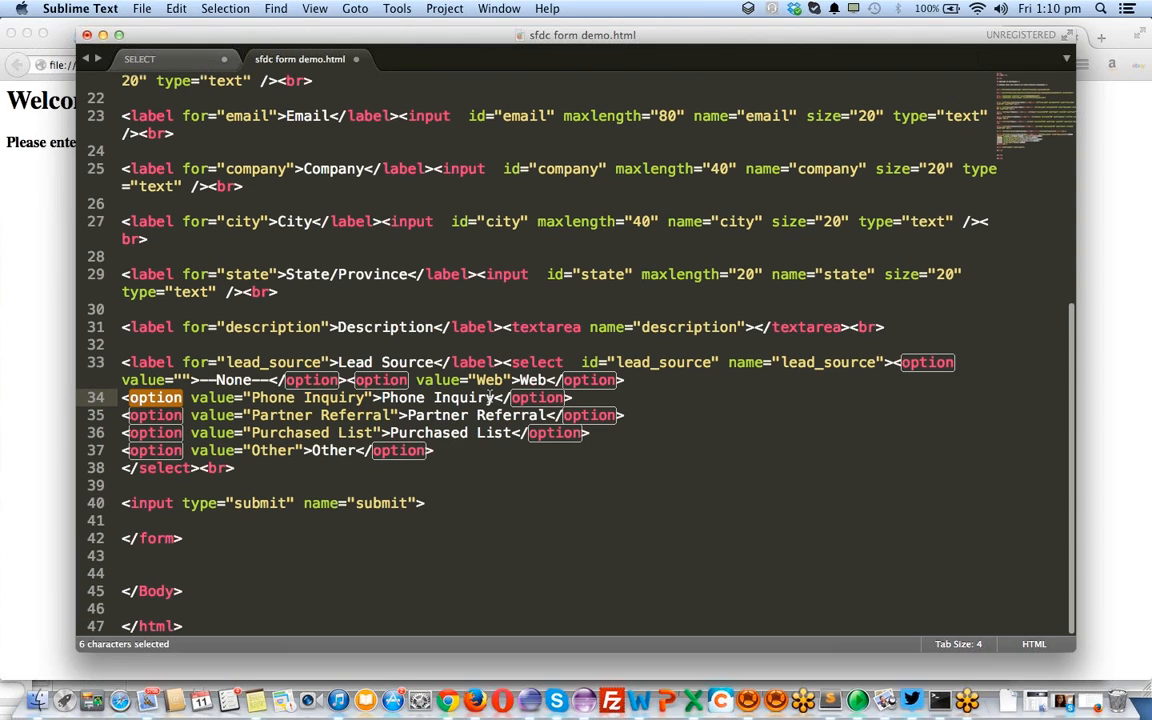
pyautogui.press('super+s')
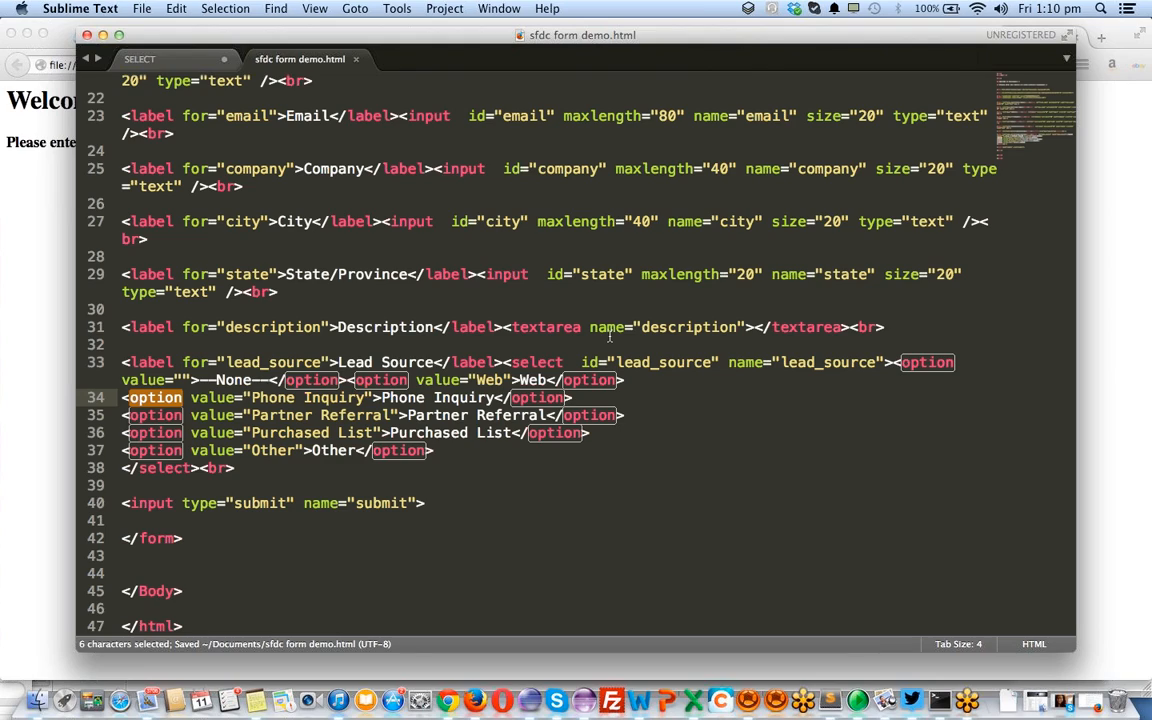
pyautogui.click(609, 337)
# Bring Firefox forward and reload the page to show the new lead form
pyautogui.click(3, 343)
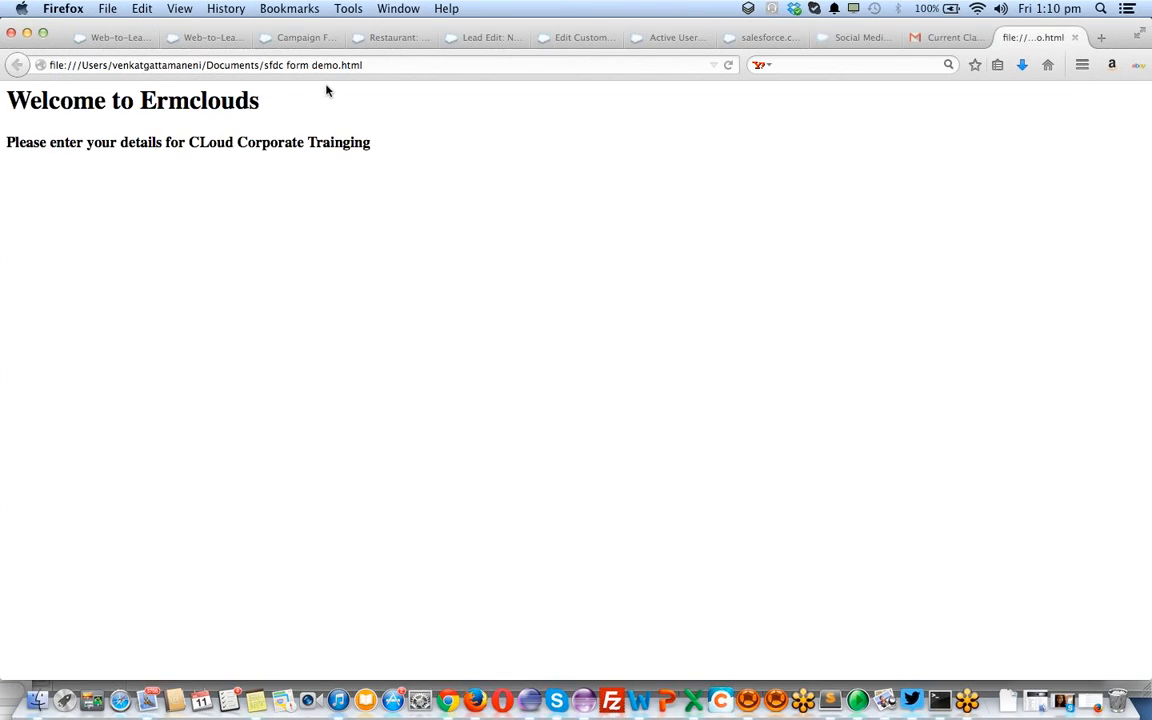
pyautogui.click(391, 64)
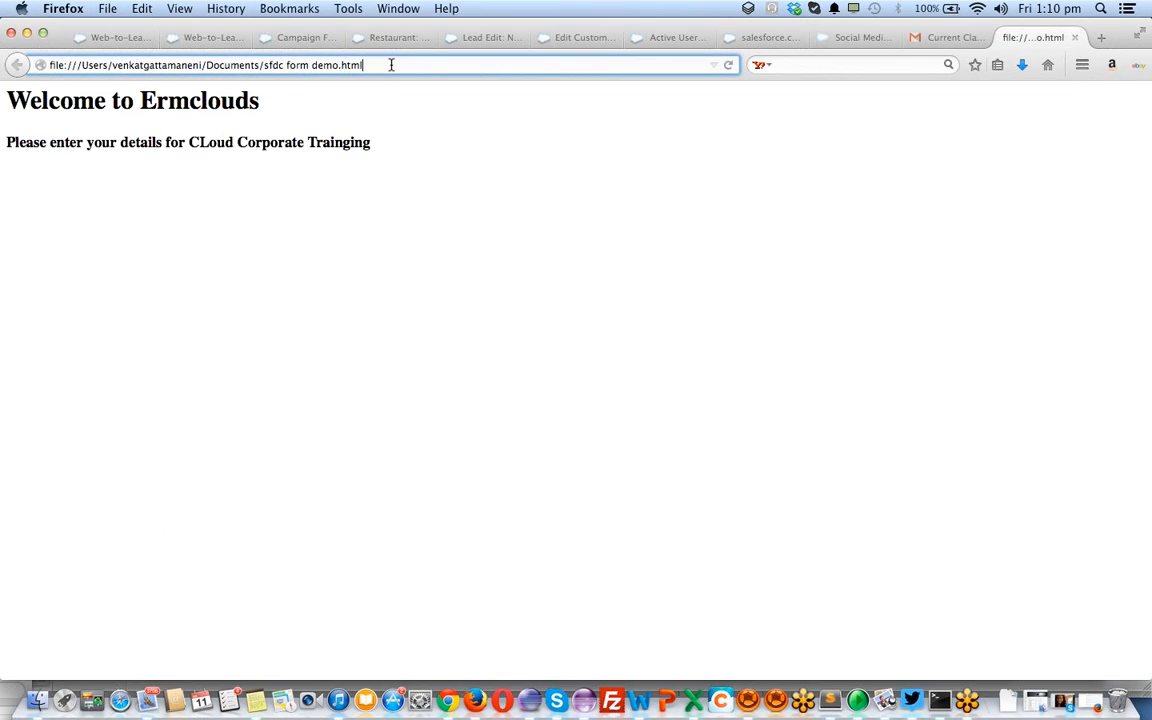
pyautogui.press('Return')
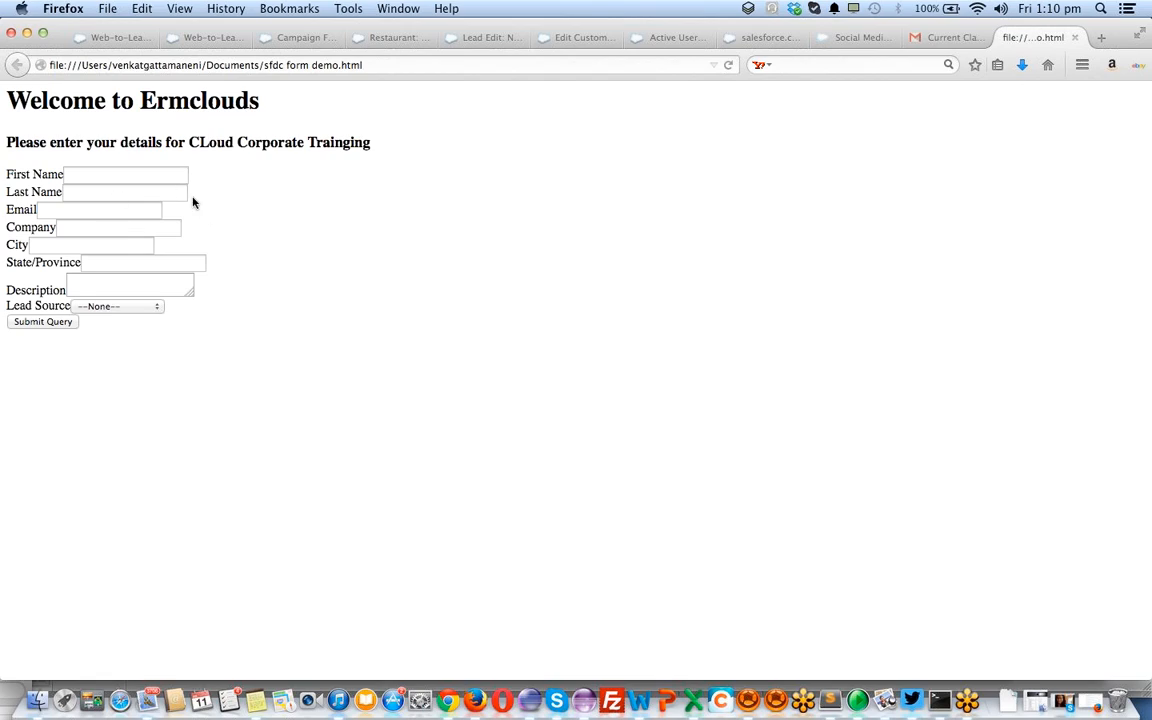
# Enter the lead's first name and last name in the form
pyautogui.click(170, 180)
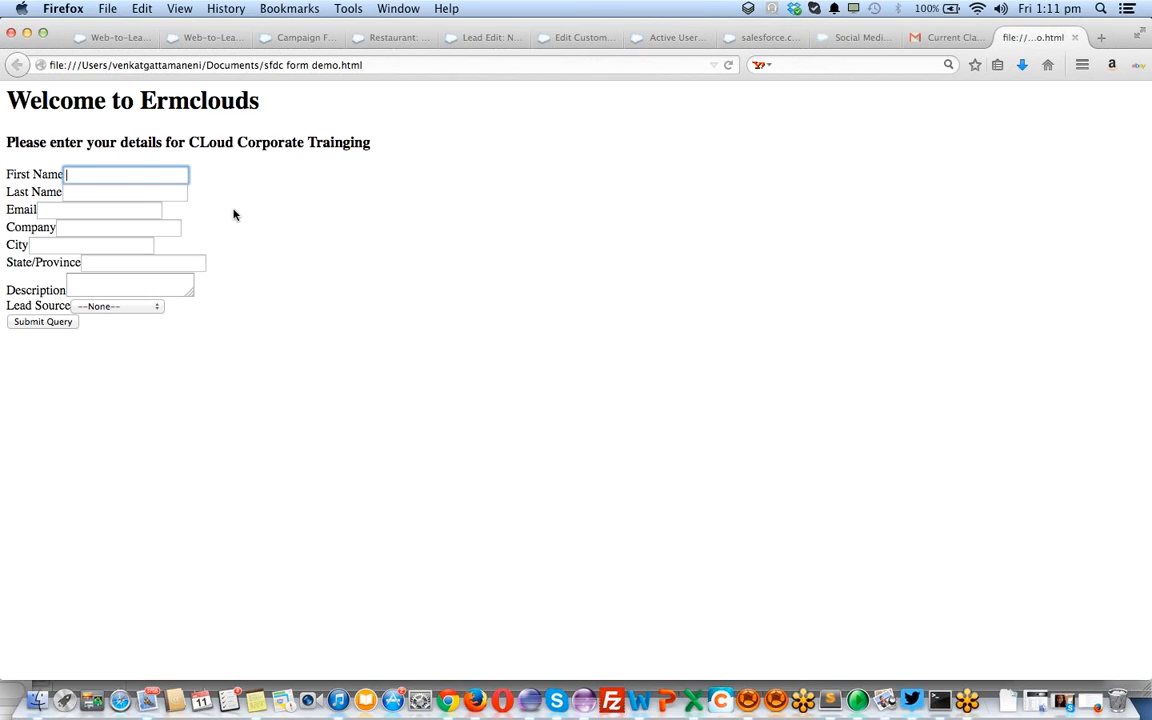
pyautogui.click(145, 179)
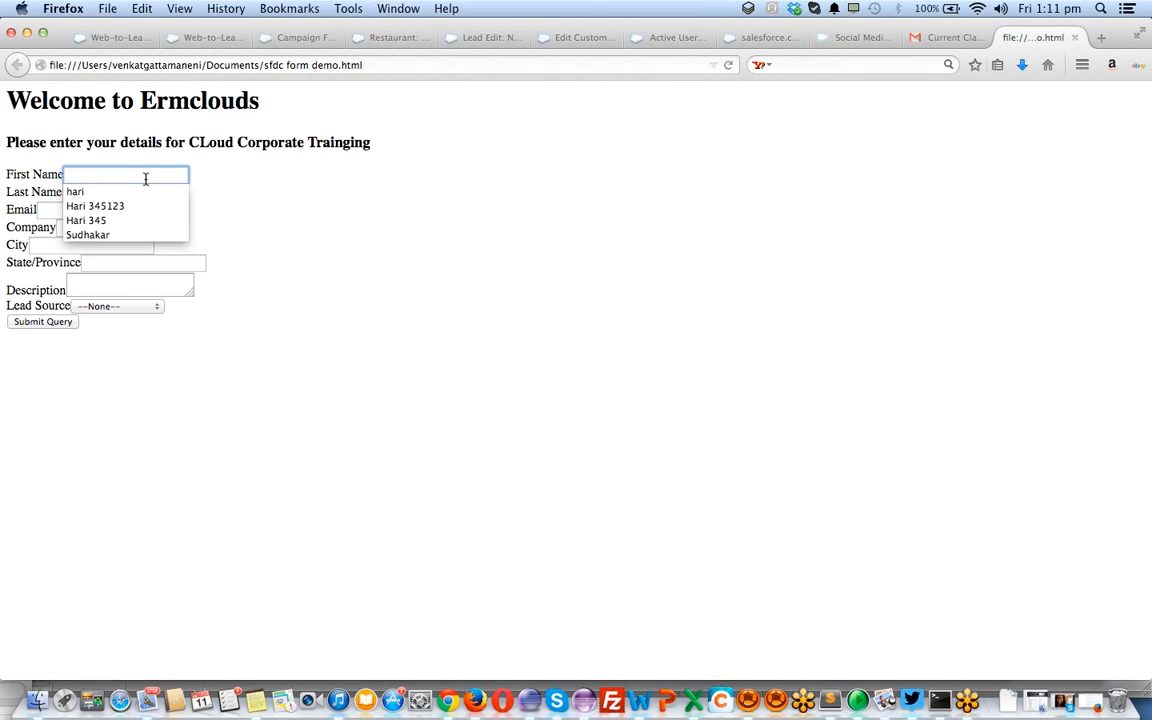
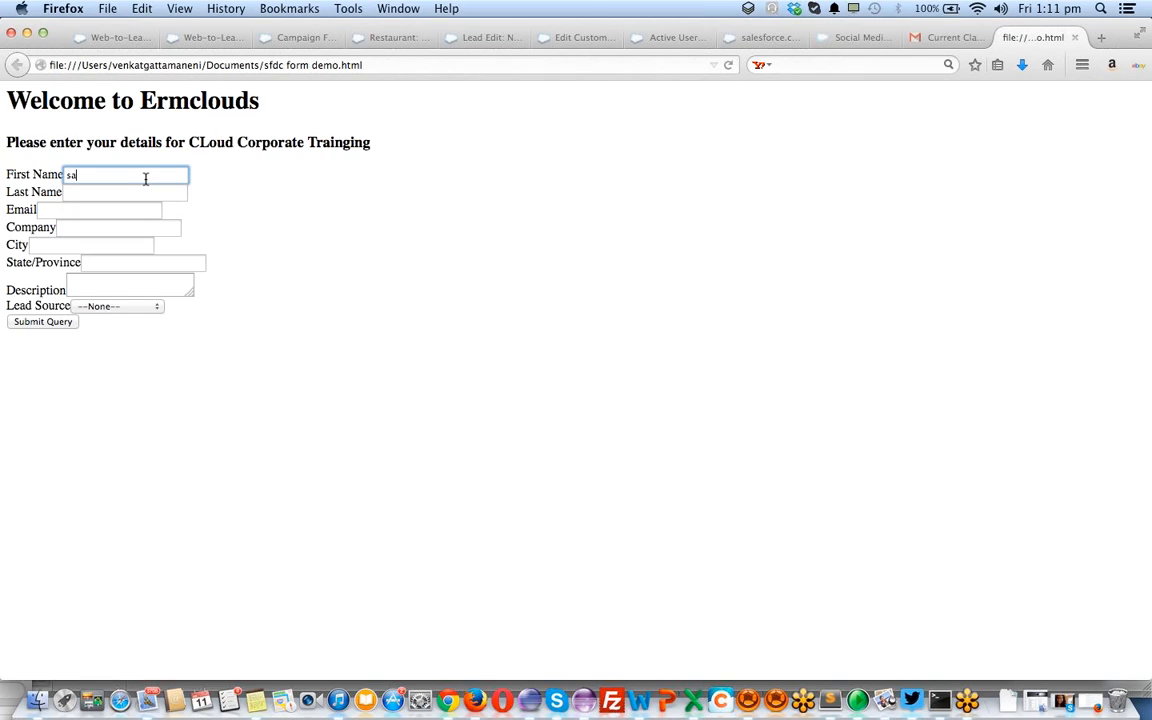
pyautogui.press('Tab')
pyautogui.press('Tab')
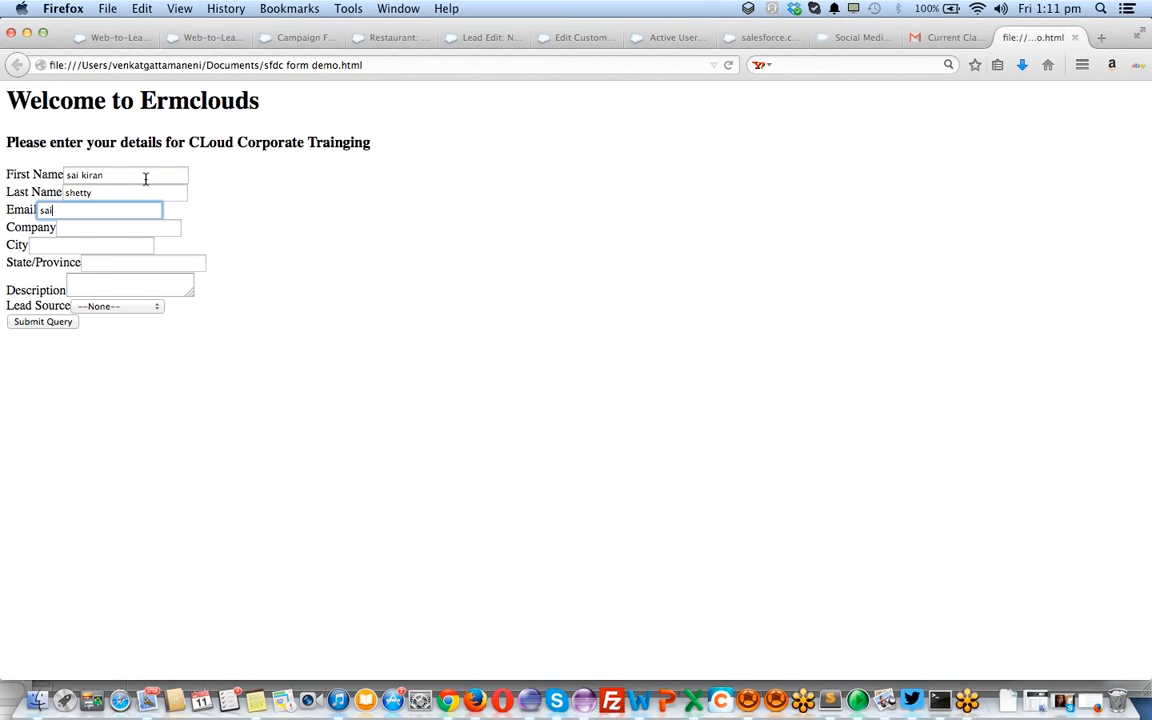
# Fill in the lead's e-mail address, starting from a saved e-mail suggestion
pyautogui.press('BackSpace')
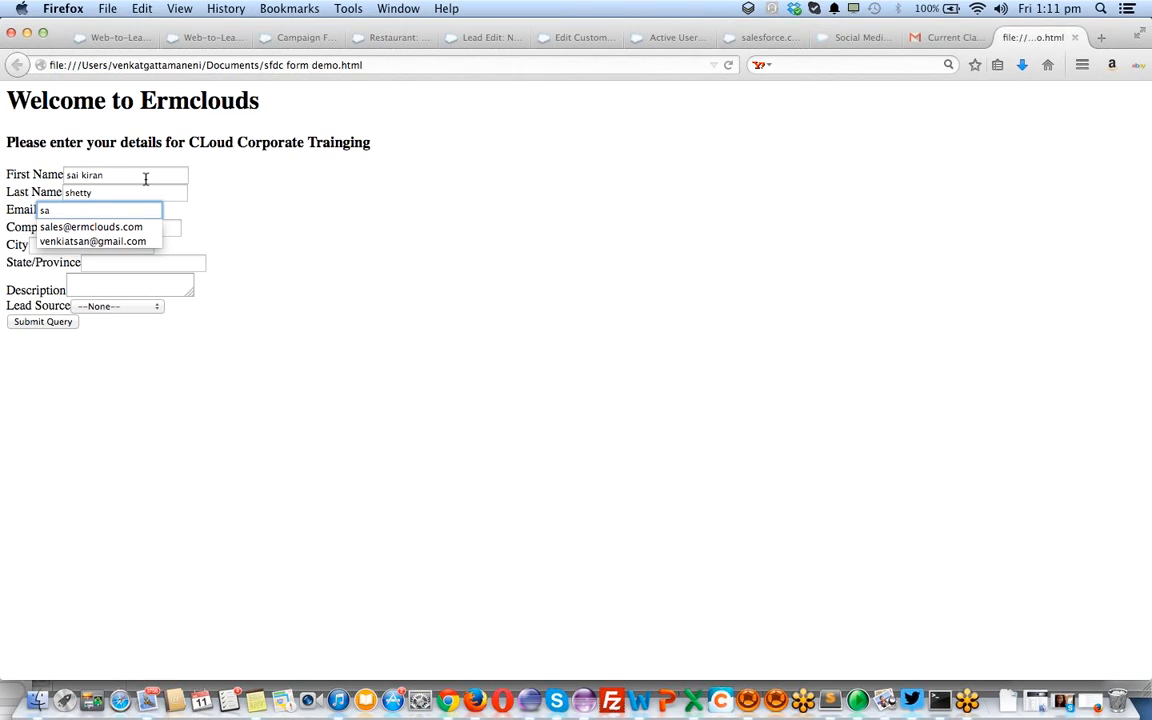
pyautogui.press('Down')
pyautogui.press('Down')
pyautogui.press('Up')
pyautogui.press('Return')
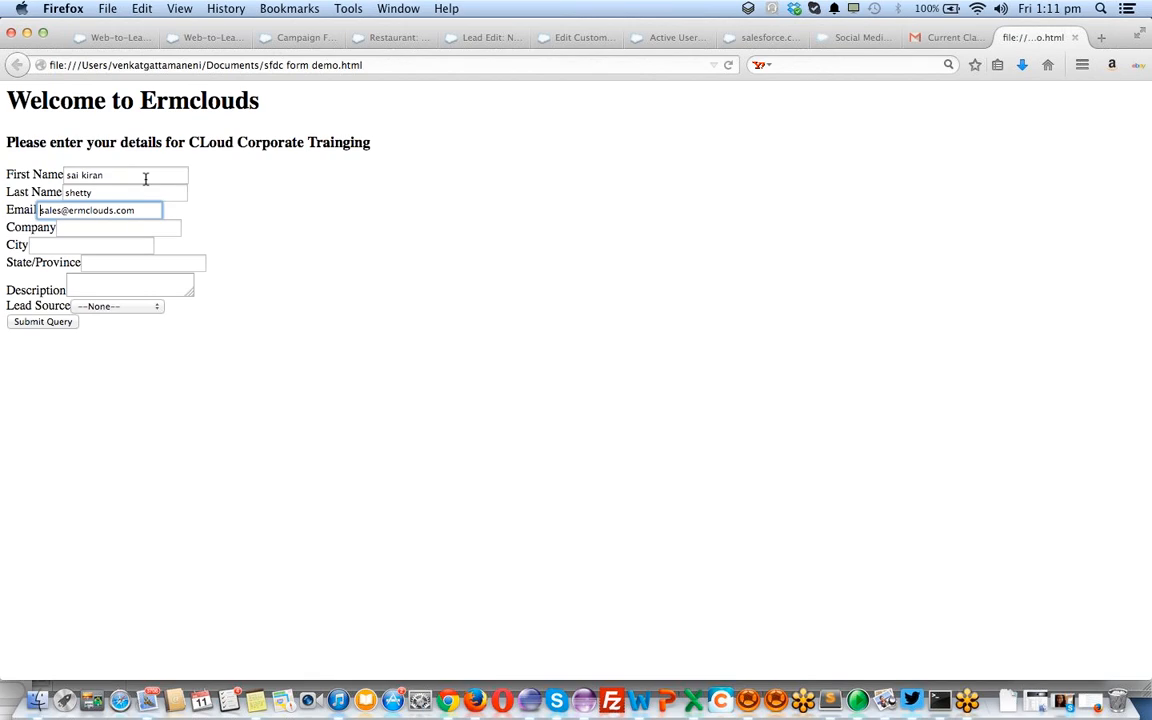
pyautogui.press('super+a')
pyautogui.press('Tab')
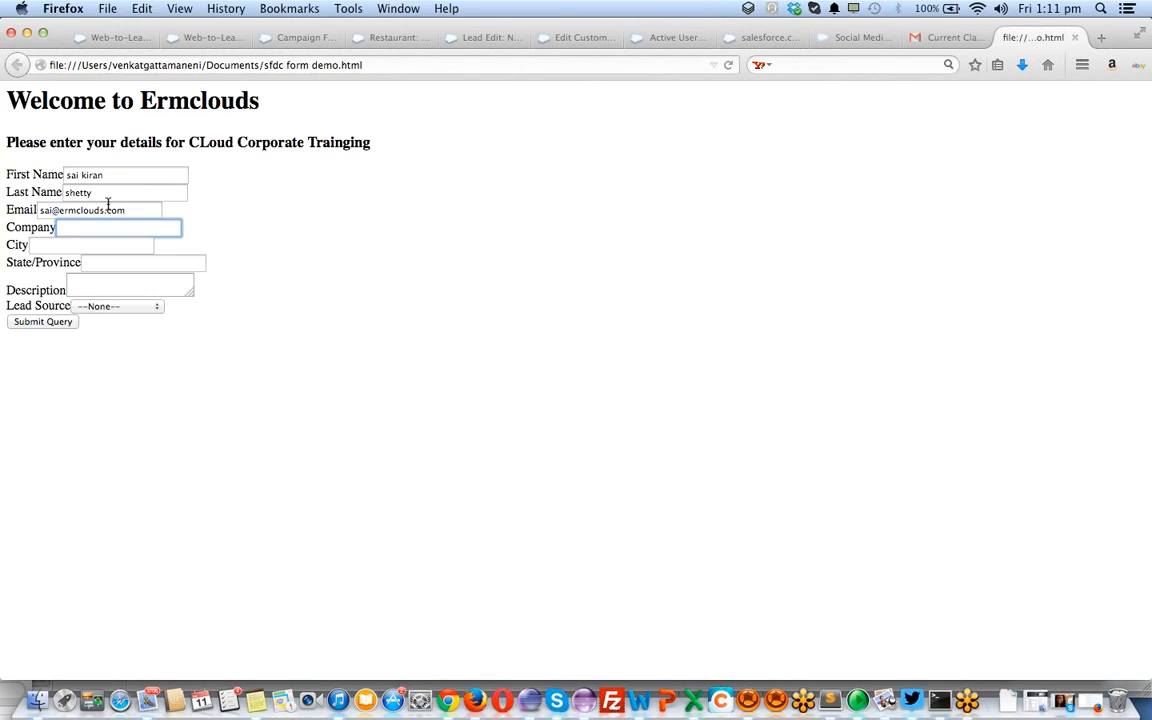
# Correct the e-mail domain and set Company to ez2
pyautogui.click(61, 208)
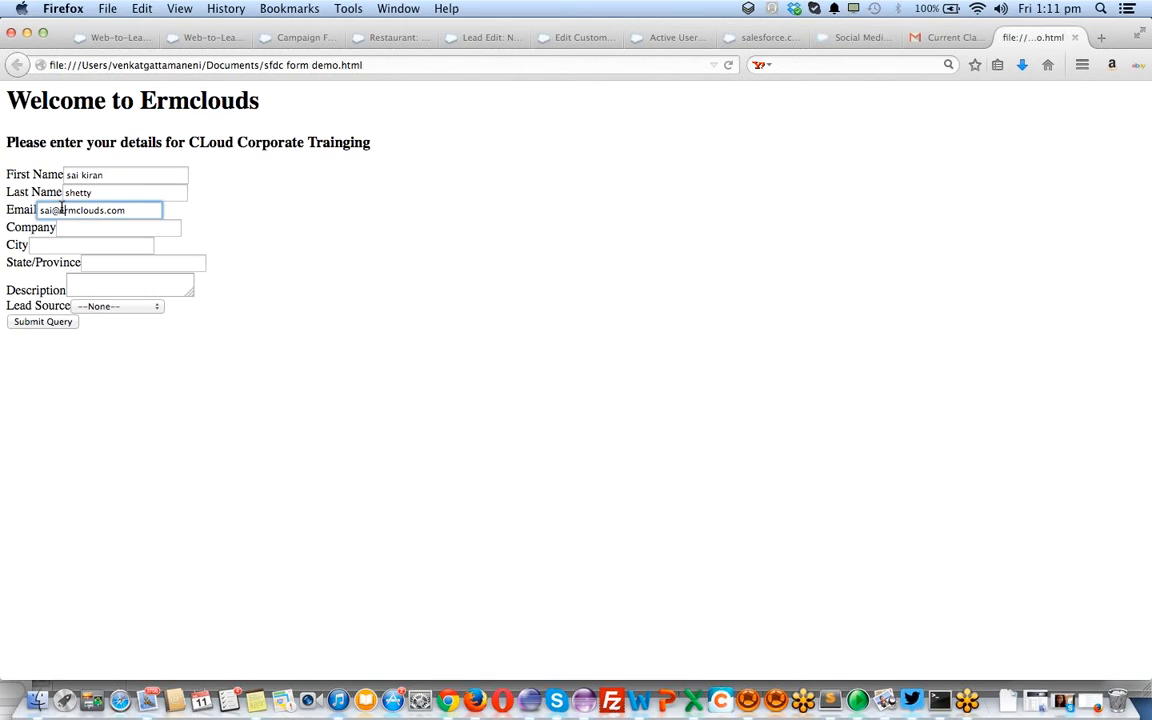
pyautogui.write('3')
pyautogui.click(85, 230)
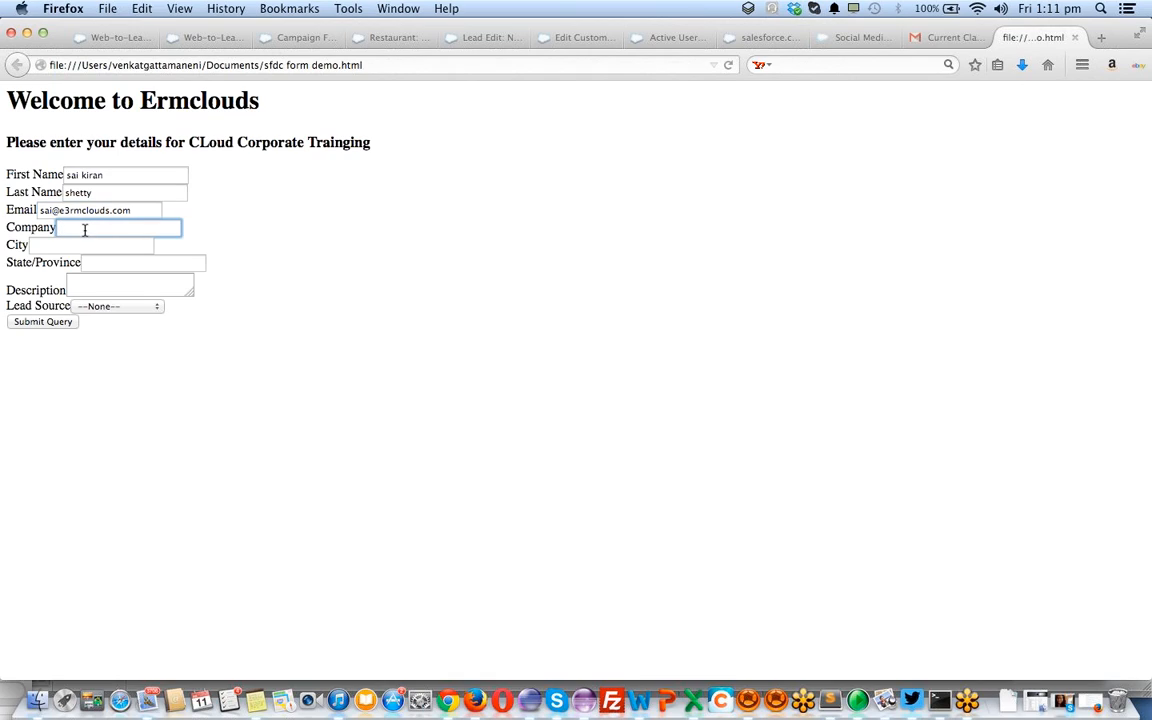
pyautogui.write('s2')
pyautogui.click(82, 211)
pyautogui.doubleClick(82, 211)
pyautogui.write('2z2')
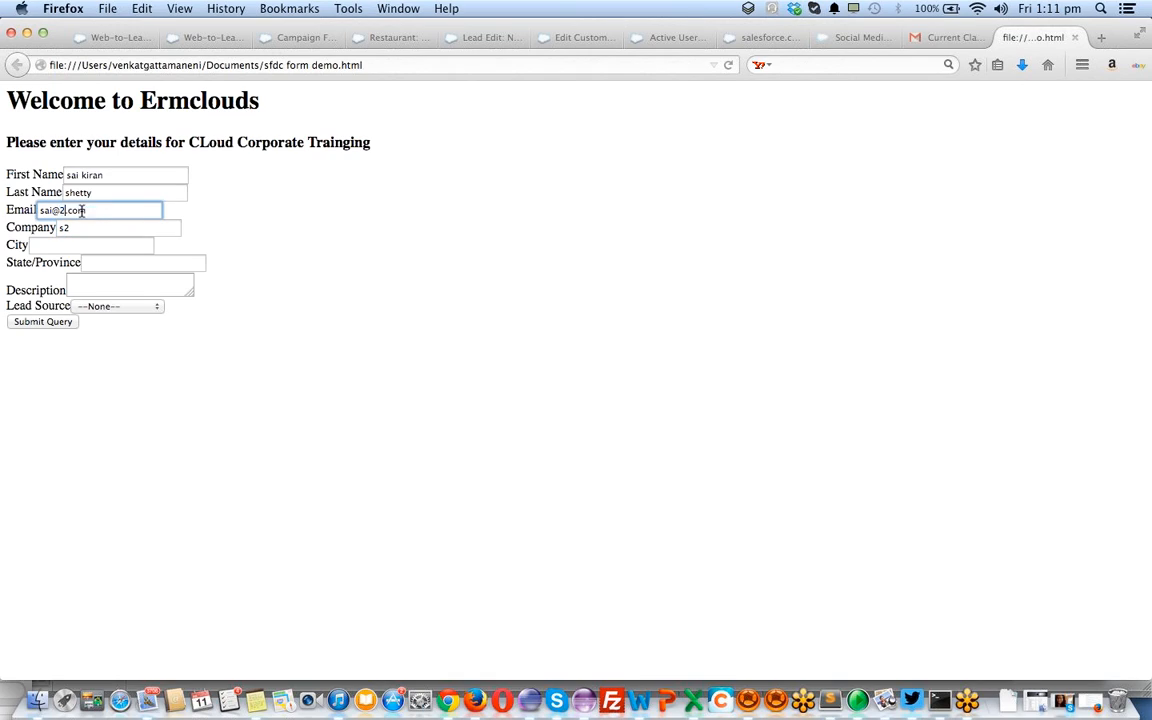
pyautogui.click(85, 229)
pyautogui.click(62, 212)
pyautogui.press('BackSpace')
pyautogui.write('e')
pyautogui.click(90, 229)
pyautogui.press('BackSpace')
pyautogui.press('BackSpace')
pyautogui.write('ez2')
pyautogui.press('Tab')
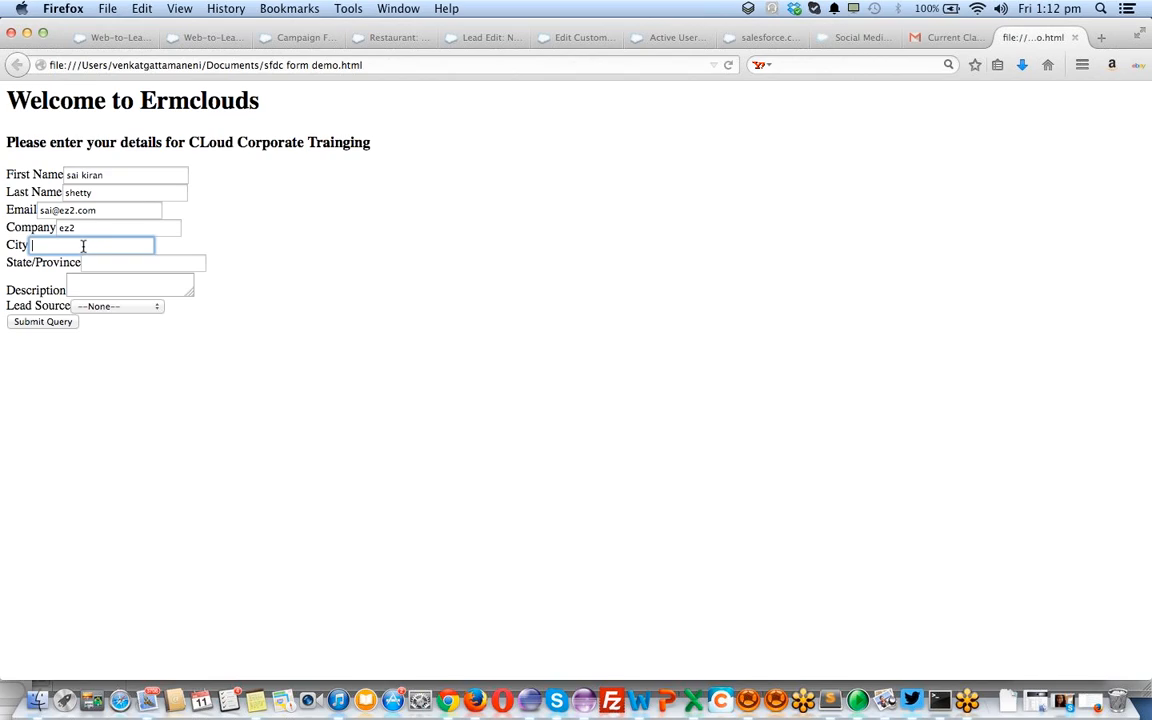
# Enter the lead's city and state/province
pyautogui.click(82, 246)
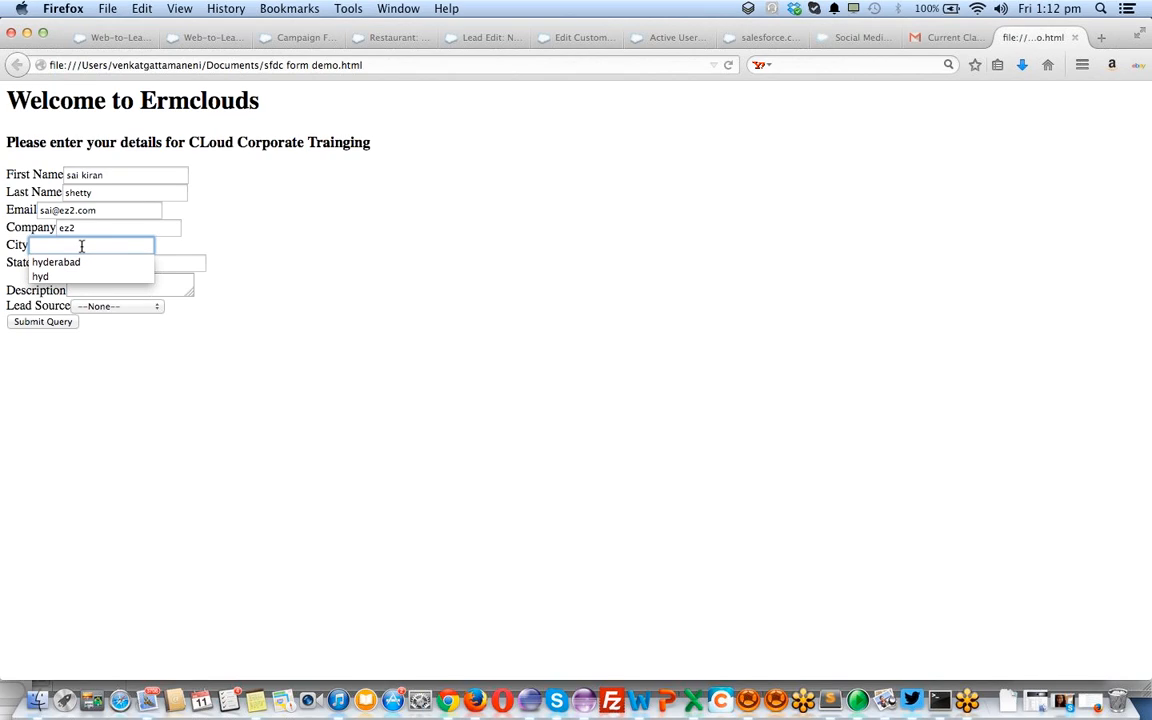
pyautogui.press('Escape')
pyautogui.write('kans')
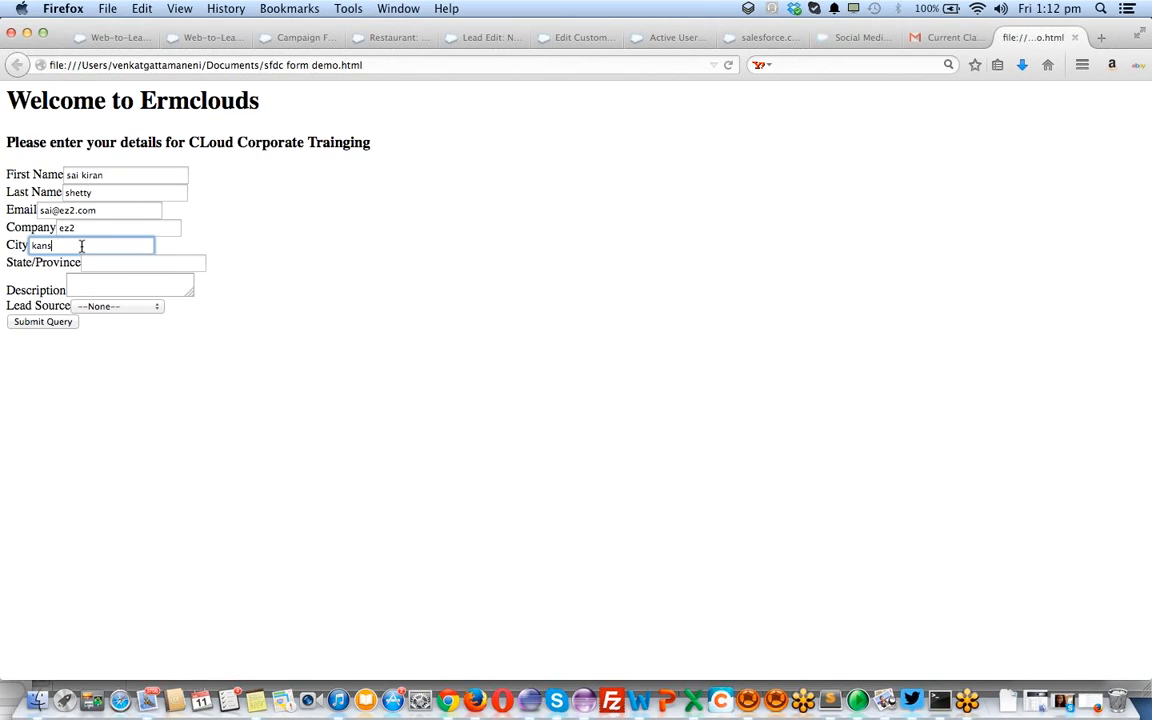
pyautogui.write('as/missipi')
pyautogui.press('Tab')
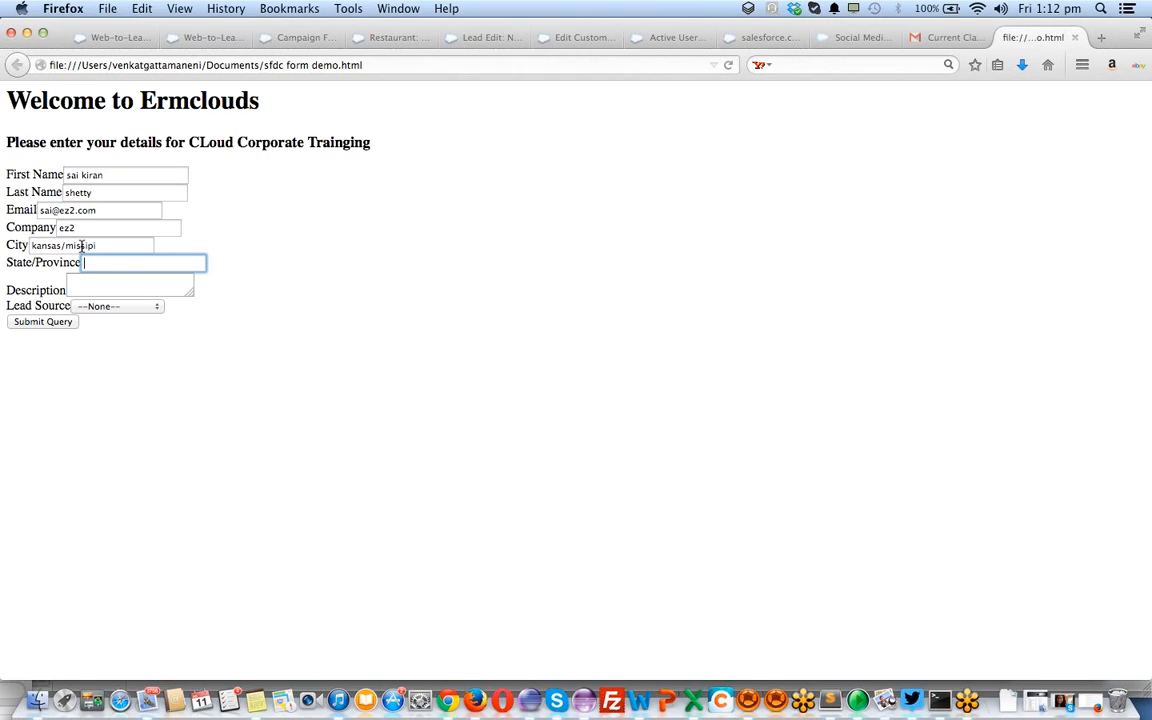
pyautogui.write('missipi')
# Enter the description 'we need training for 6 people from august..'
pyautogui.press('Tab')
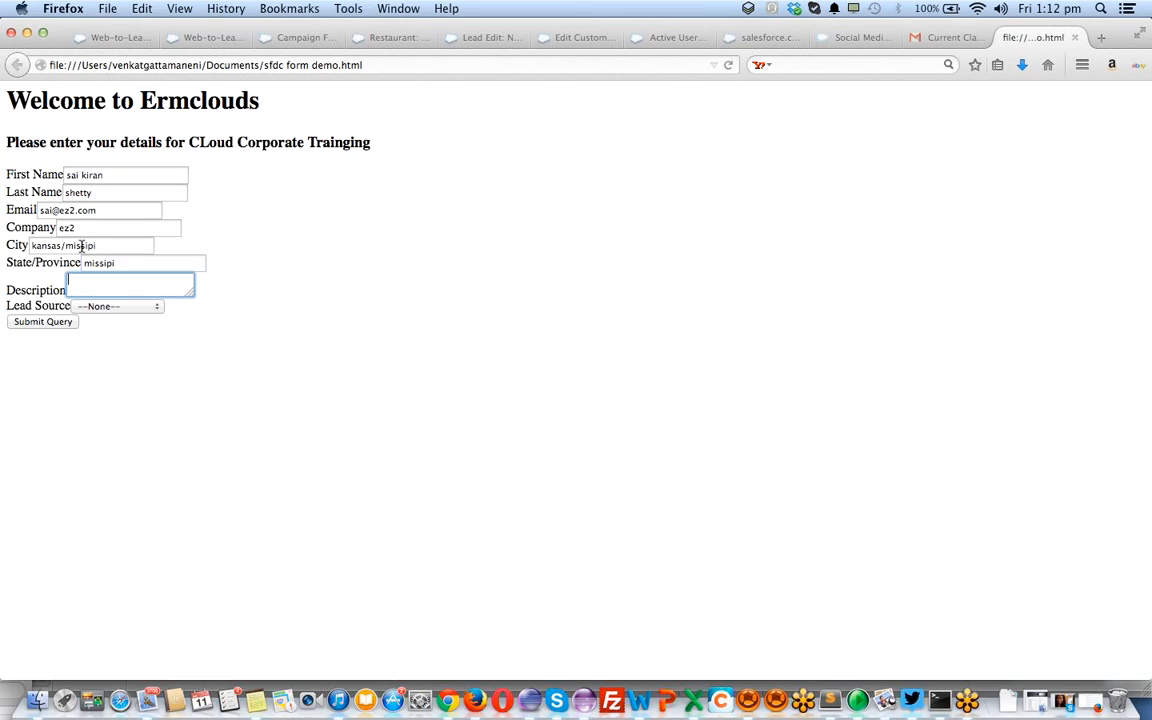
pyautogui.write('i need tr')
pyautogui.press('super+a')
pyautogui.write('we nee')
pyautogui.write('d training for')
pyautogui.write(' 6 people')
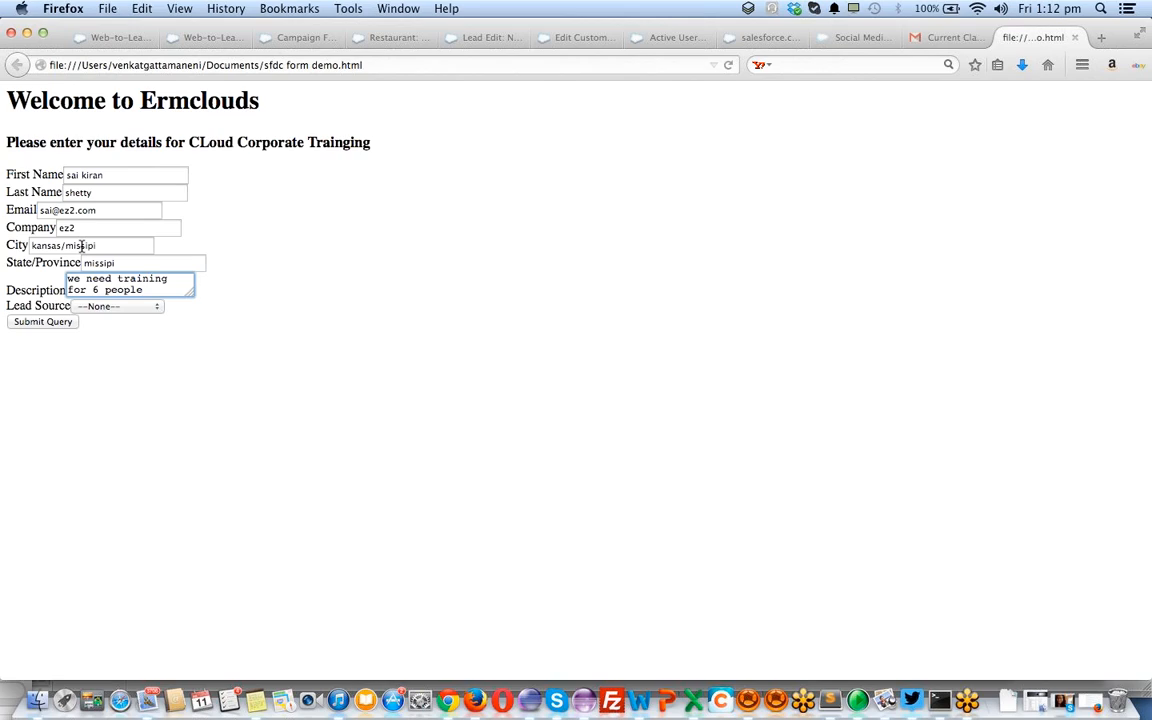
pyautogui.write(' from aug')
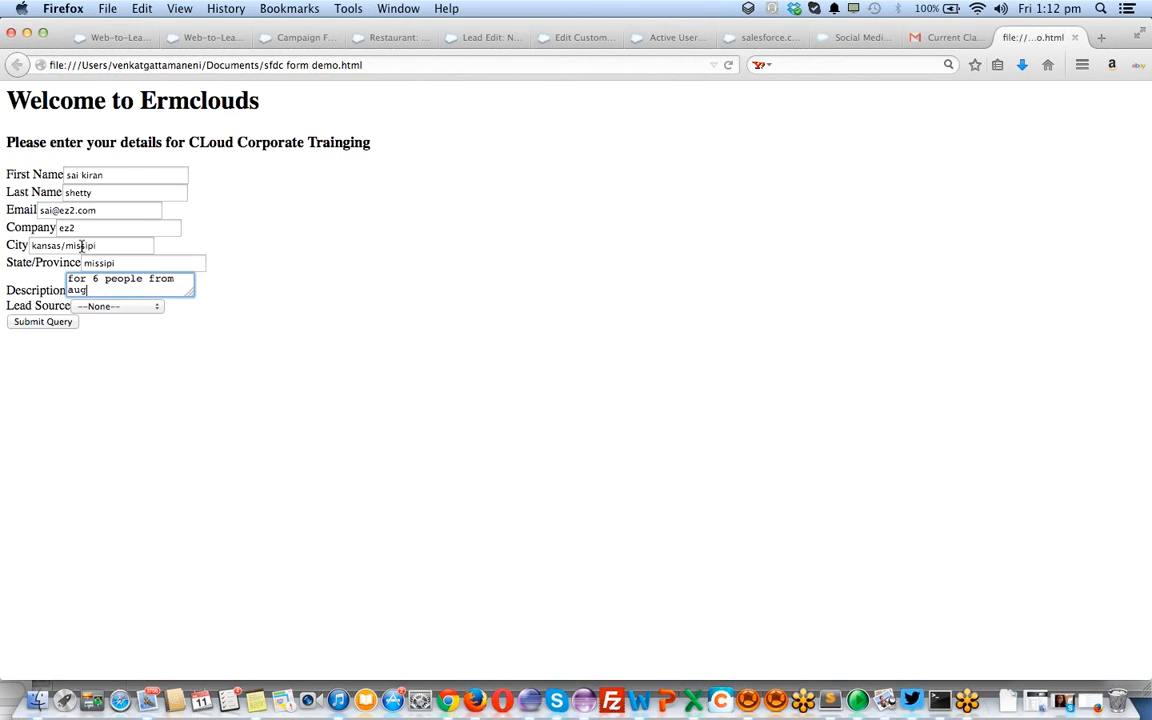
pyautogui.write('ust..')
# Set Lead Source to Phone Inquiry, replacing an accidental Partner Referral choice
pyautogui.press('Tab')
pyautogui.press('Down')
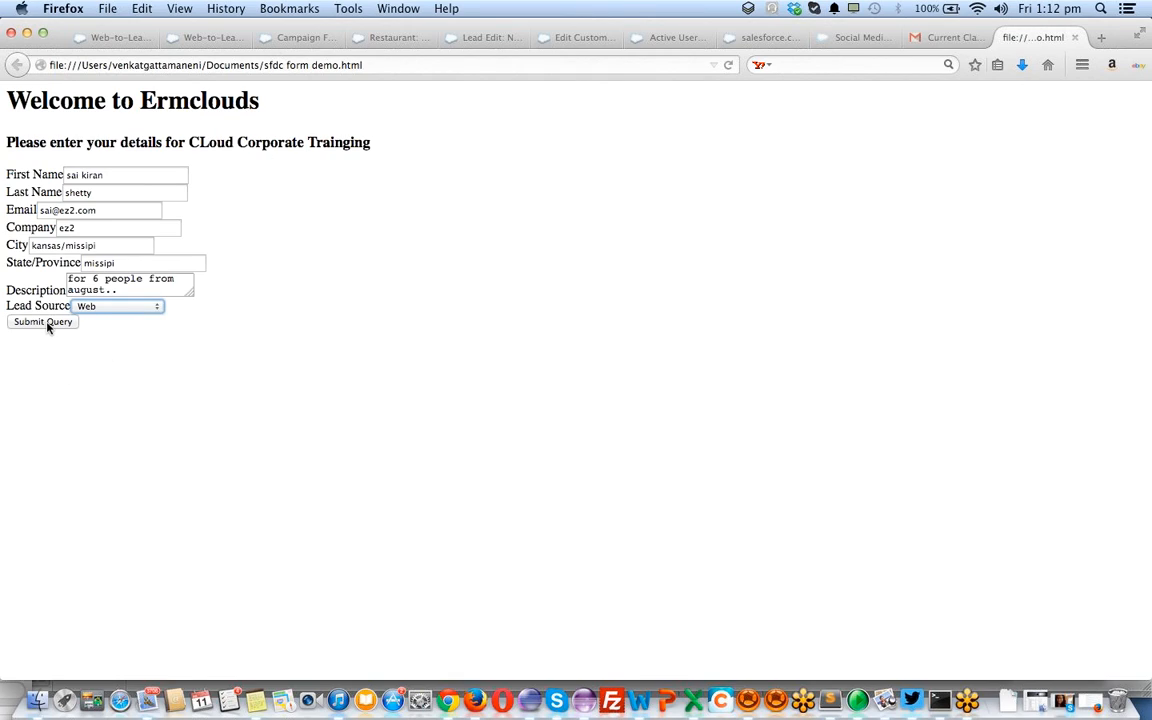
pyautogui.click(93, 308)
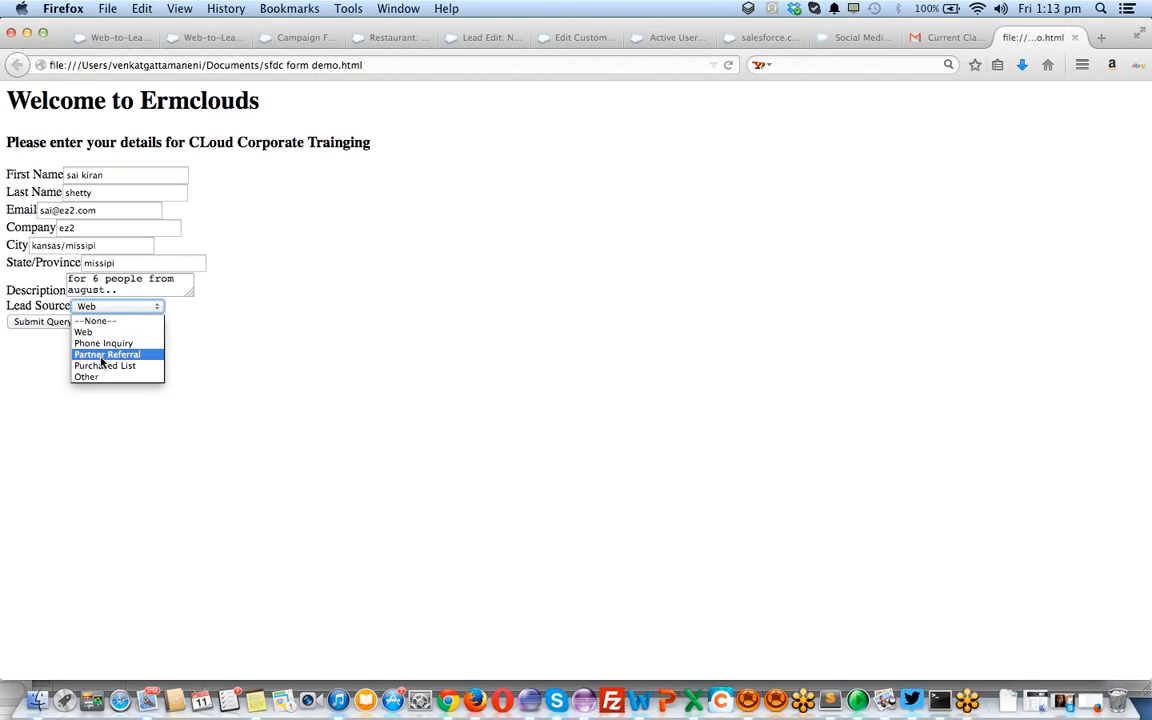
pyautogui.click(101, 355)
pyautogui.click(112, 310)
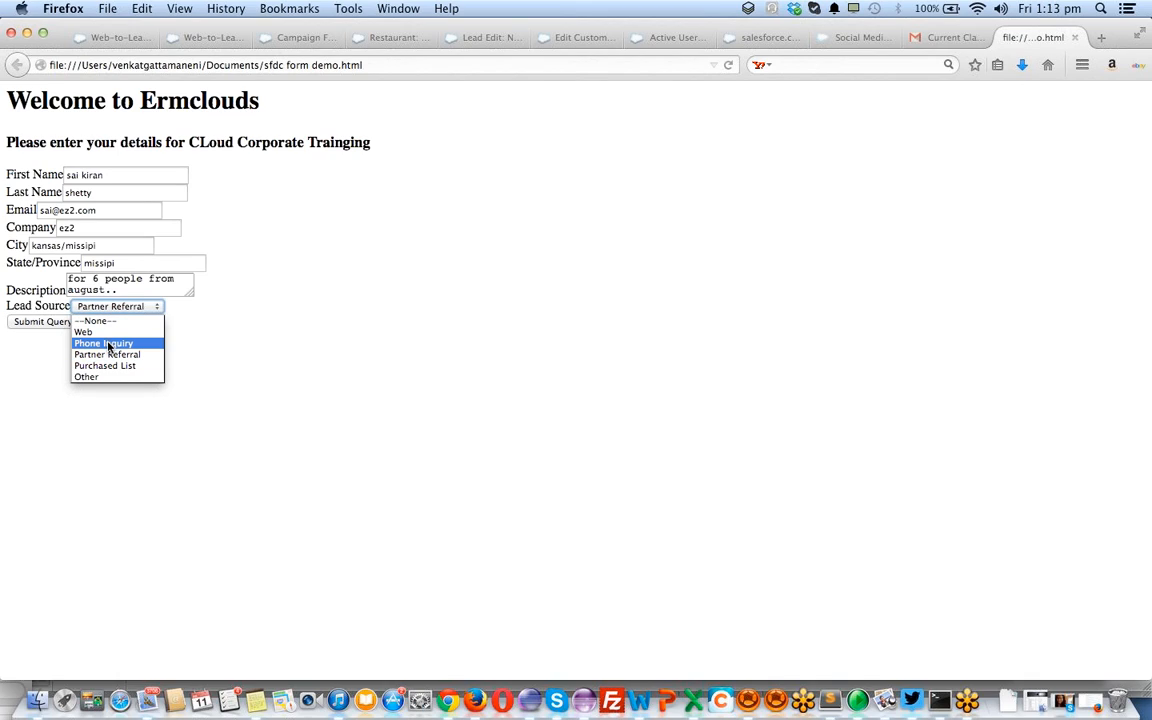
pyautogui.click(110, 345)
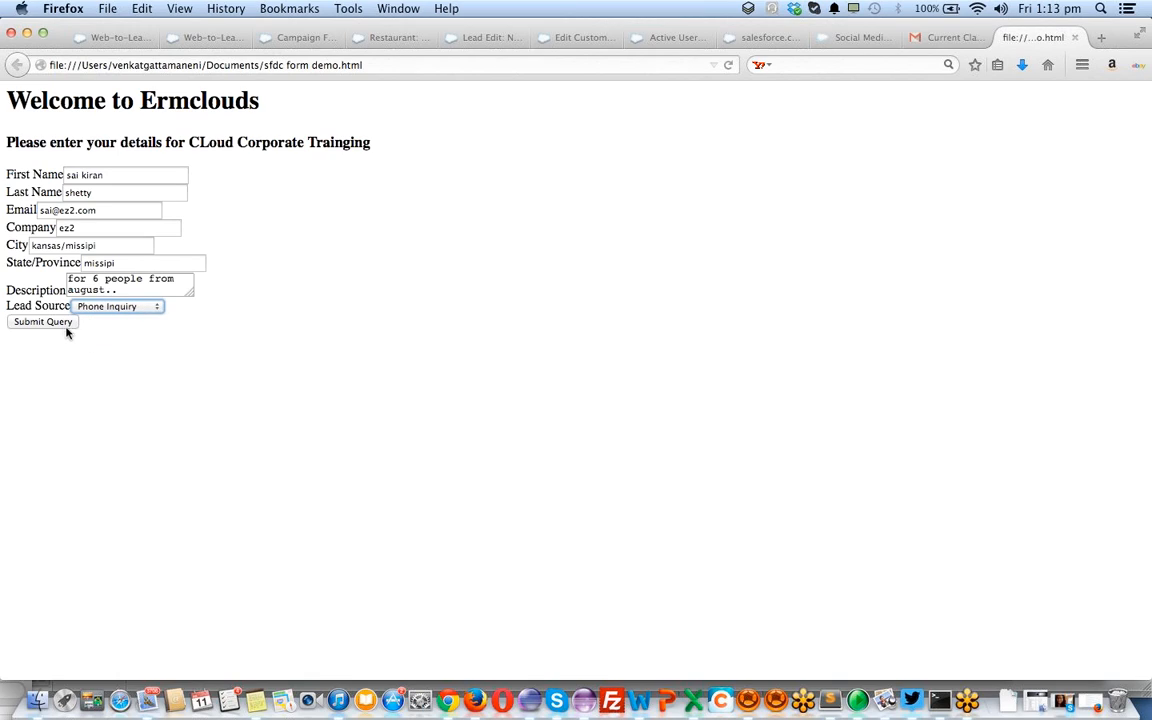
# Submit the lead form and return to the Leads section in Salesforce
pyautogui.click(63, 325)
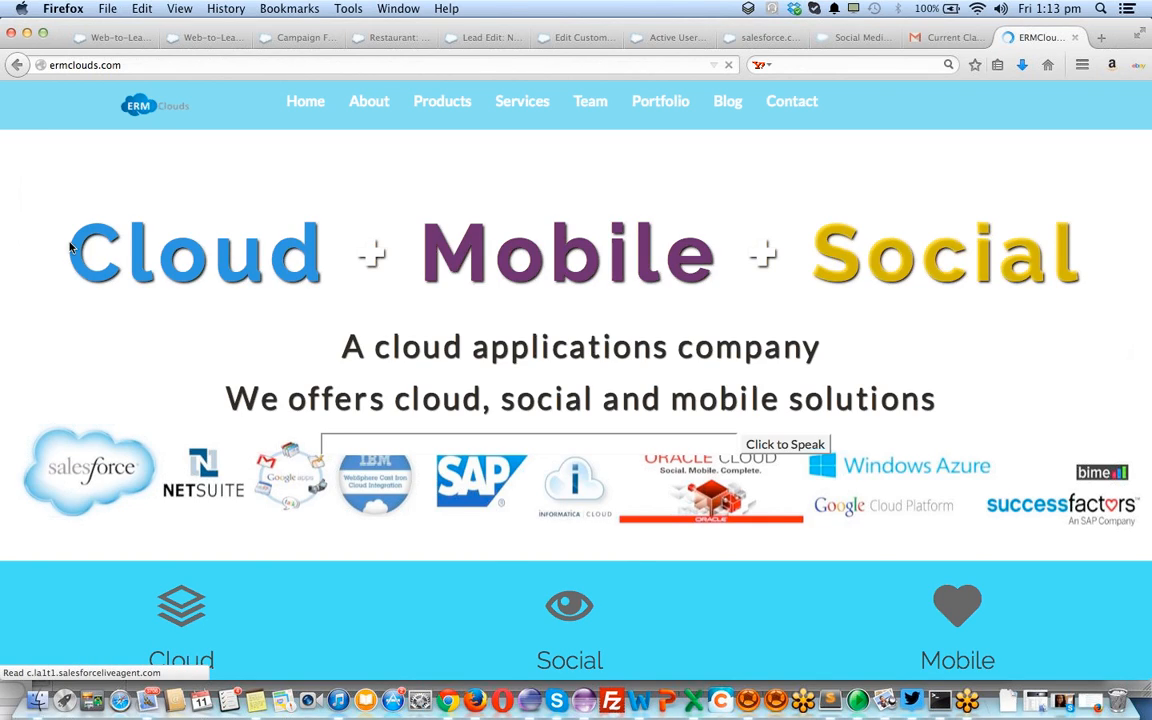
pyautogui.click(178, 38)
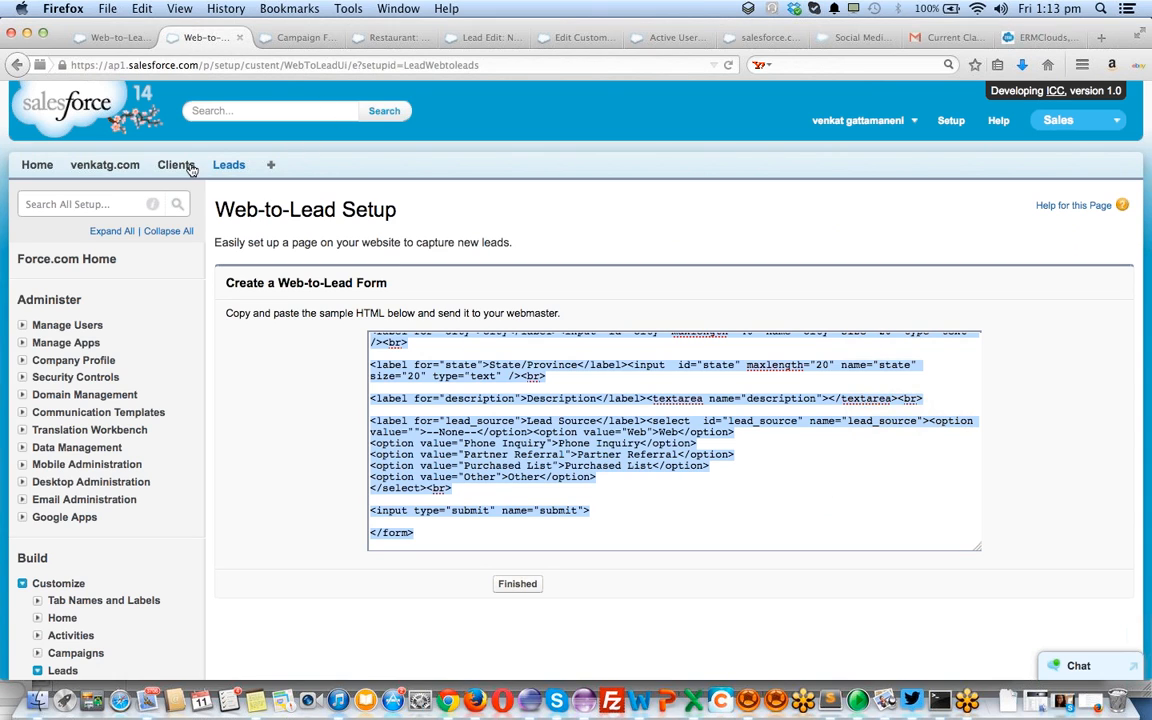
pyautogui.keyDown('super'); pyautogui.click(240, 172); pyautogui.keyUp('super')
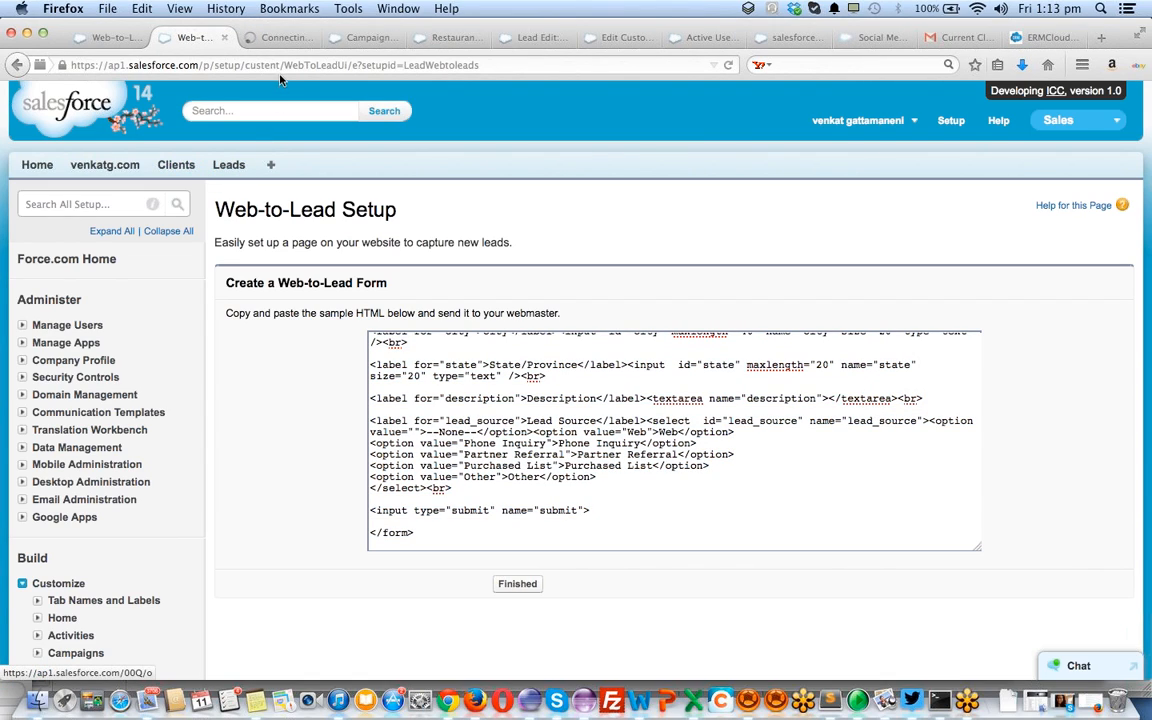
pyautogui.click(280, 37)
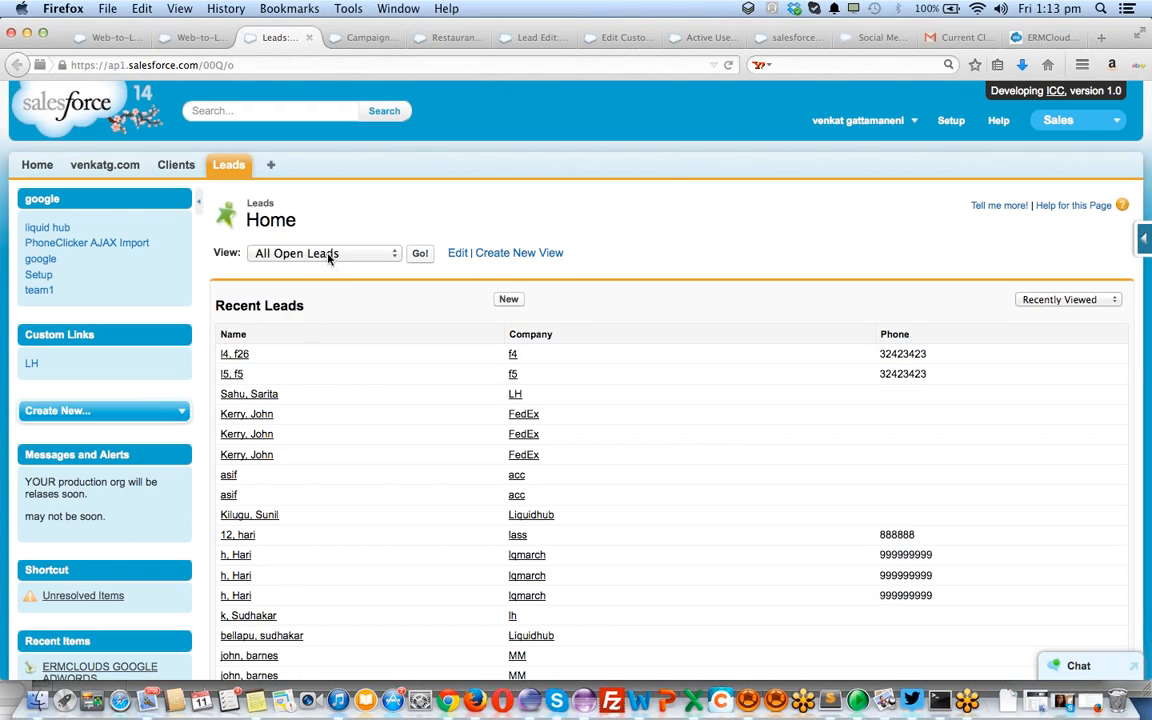
# List All Open Leads sorted by created date, then switch to Today's Leads
pyautogui.click(421, 254)
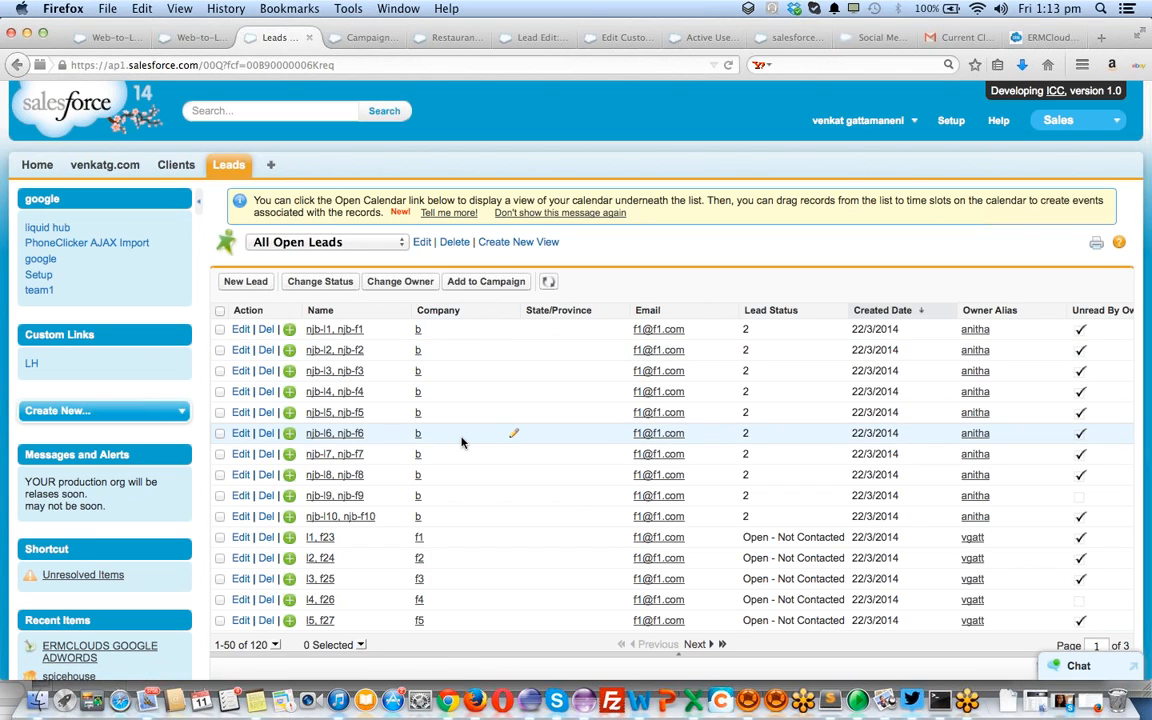
pyautogui.scroll(-3, 461, 443)
pyautogui.scroll(-5, 461, 443)
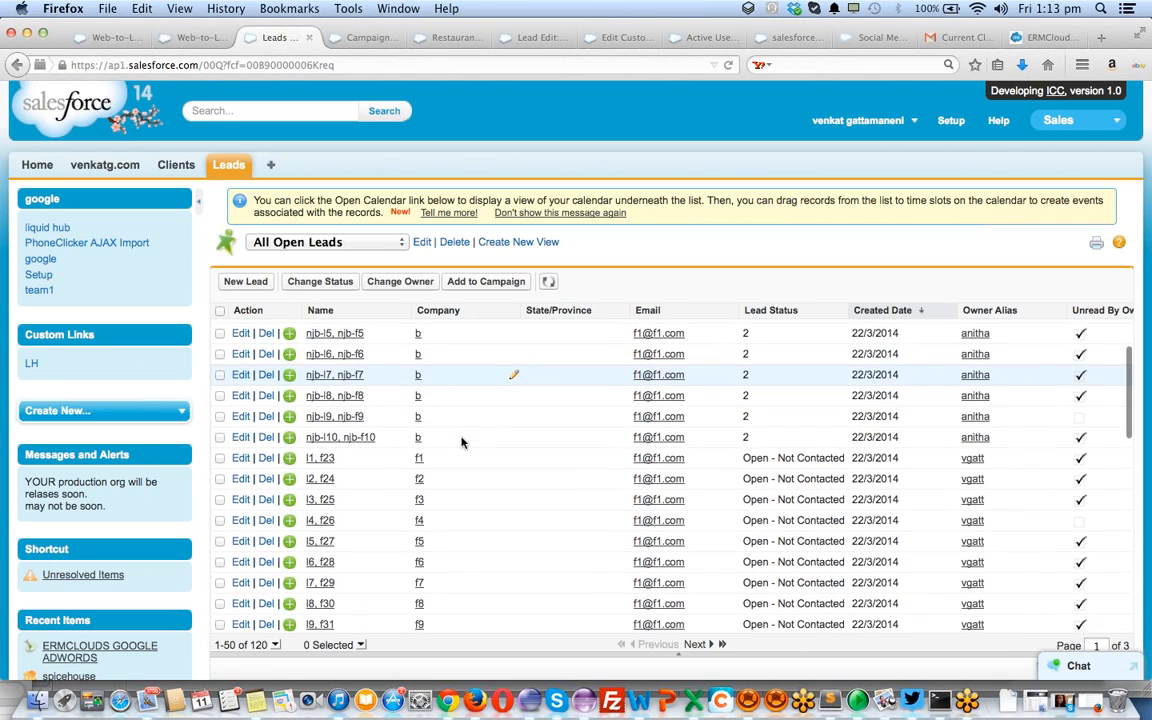
pyautogui.scroll(8, 461, 443)
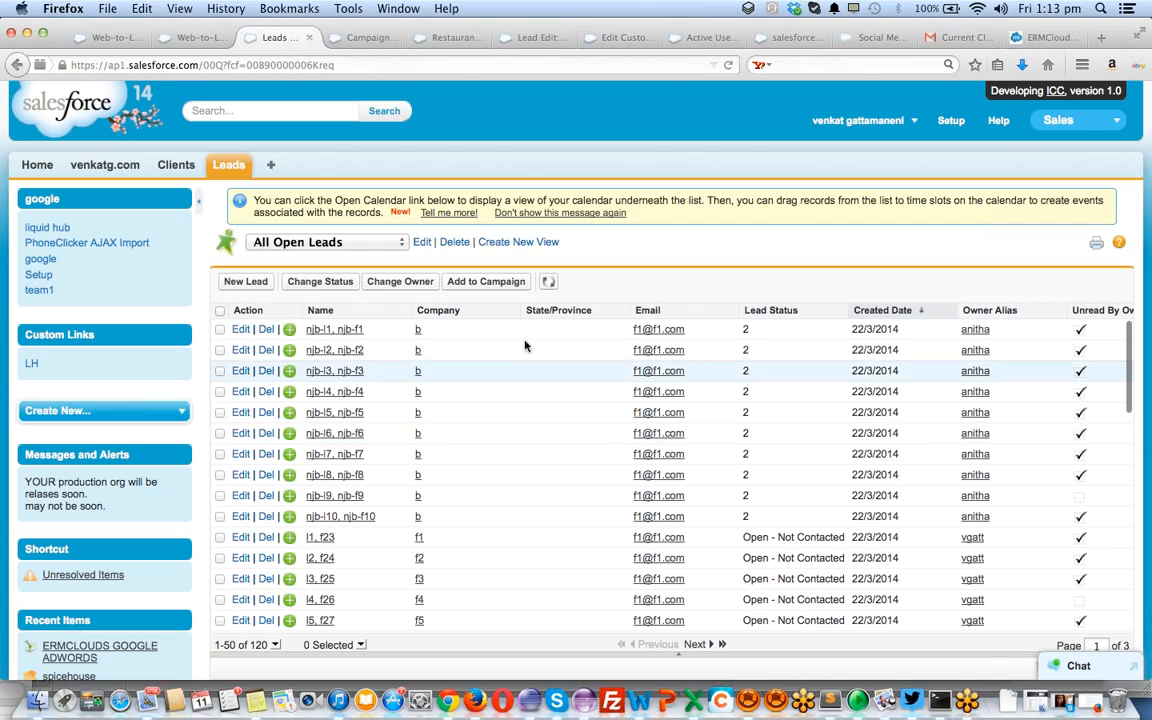
pyautogui.hscroll(3, 951, 326)
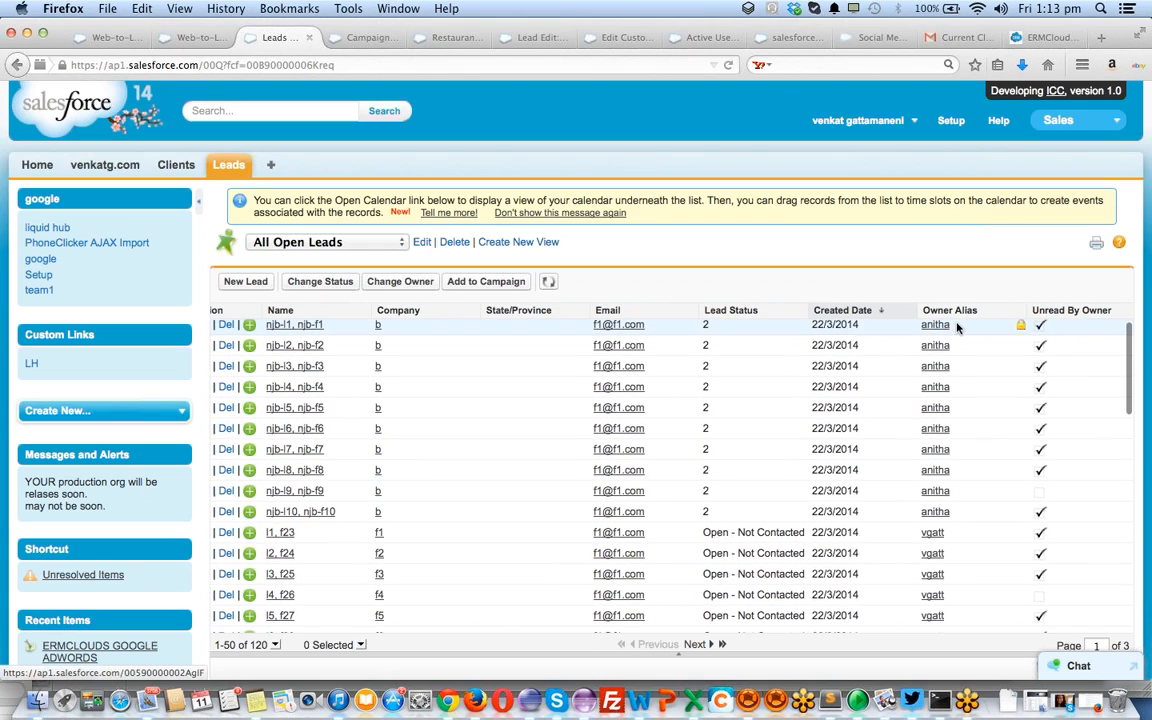
pyautogui.click(862, 315)
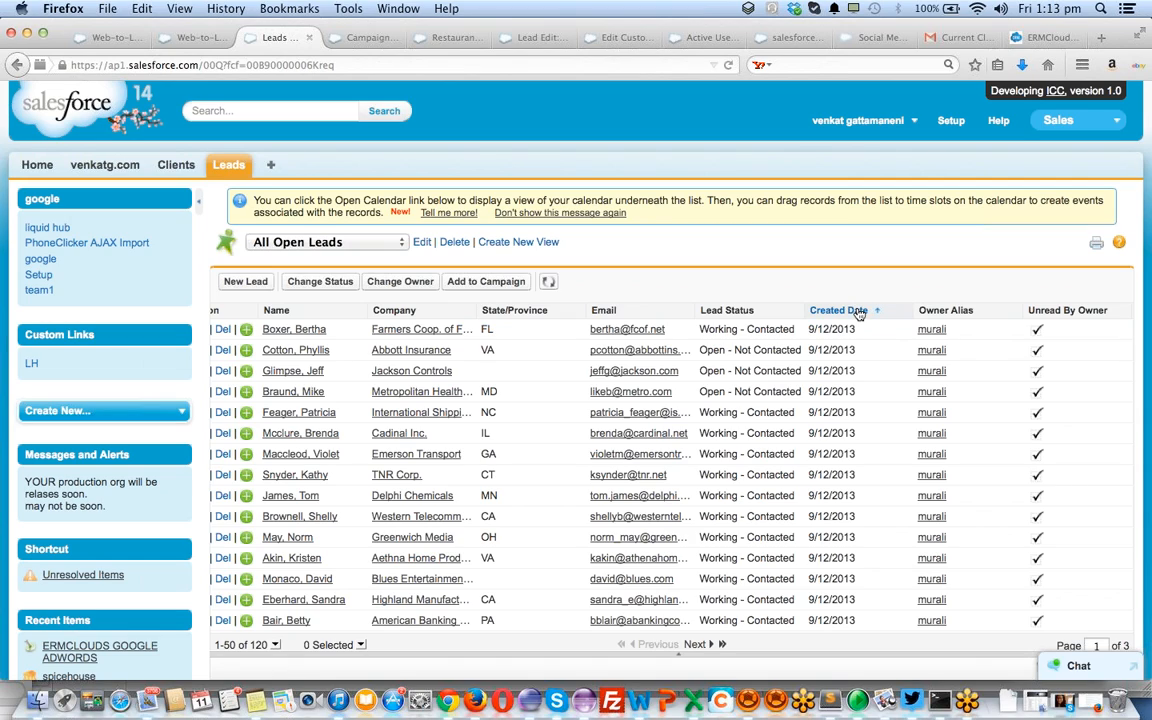
pyautogui.click(858, 313)
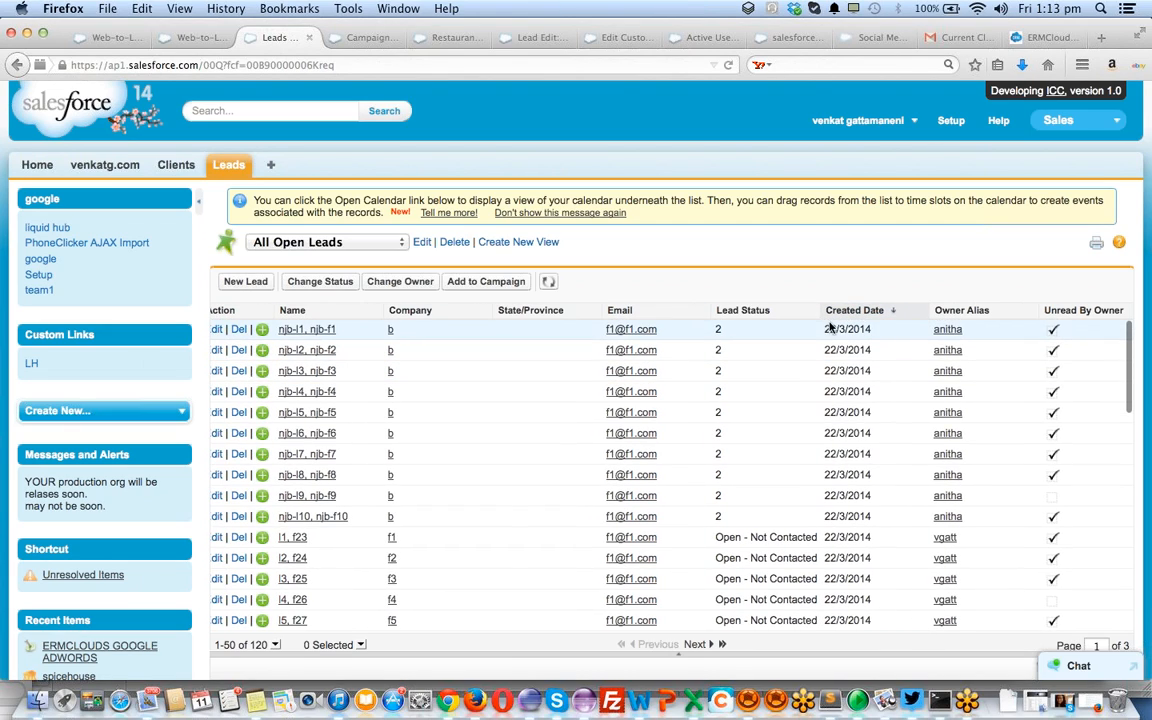
pyautogui.click(850, 309)
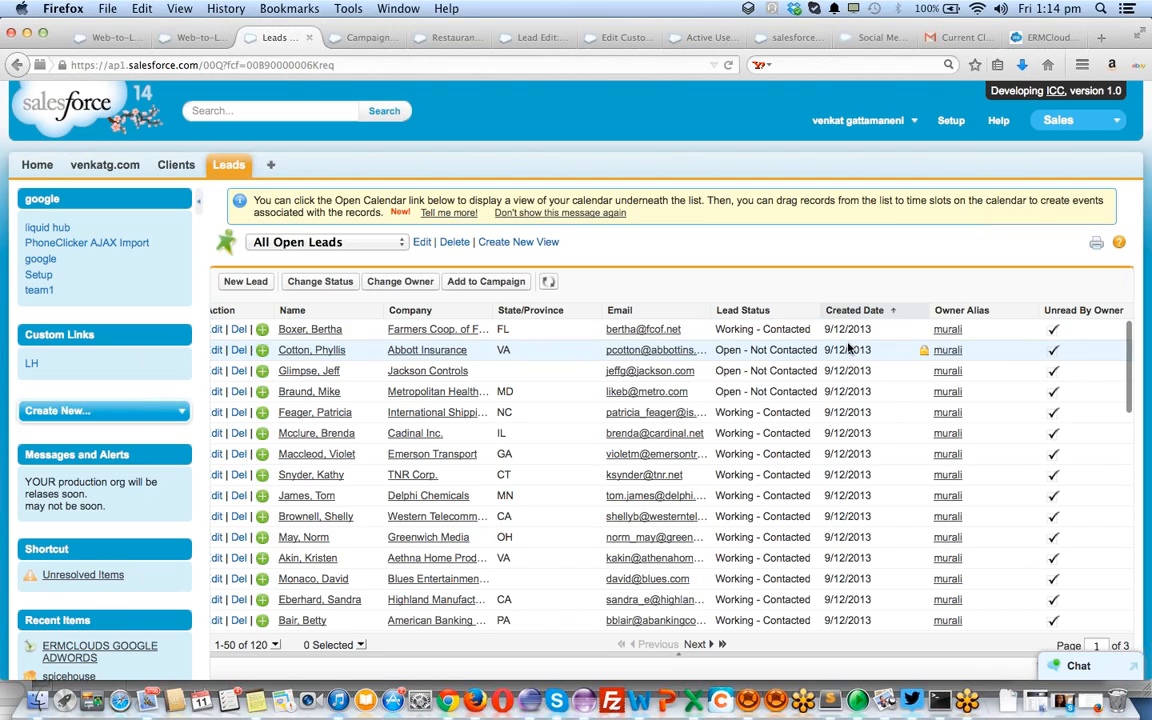
pyautogui.click(367, 244)
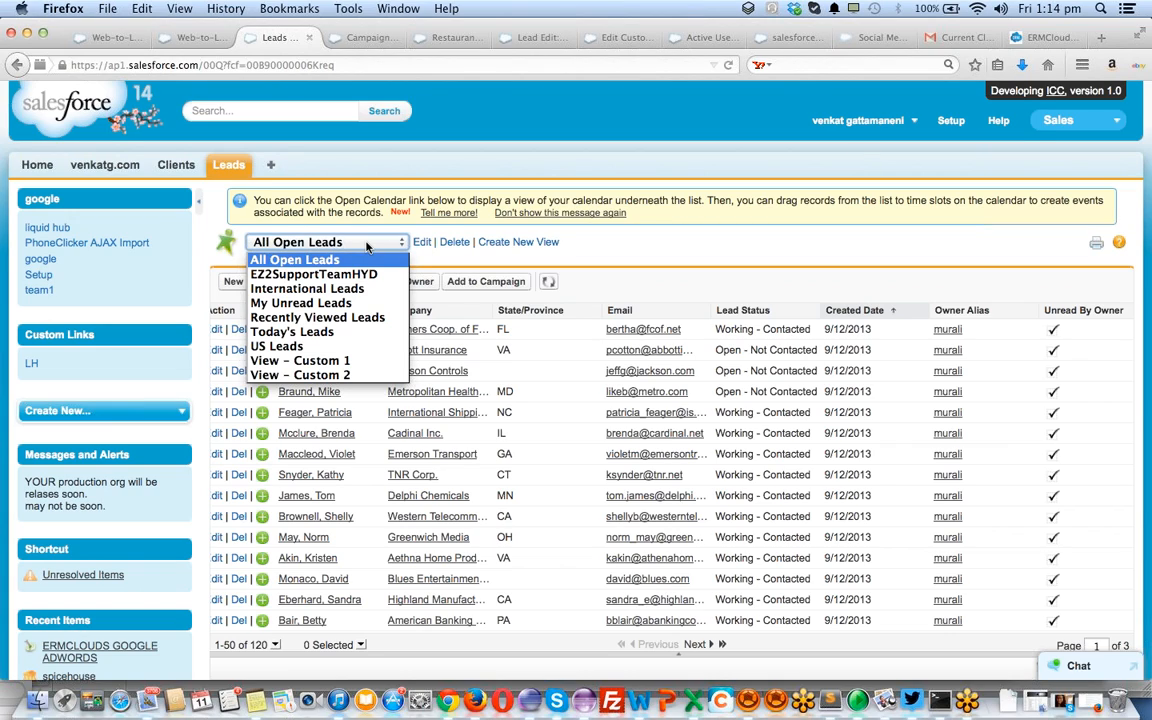
pyautogui.click(338, 332)
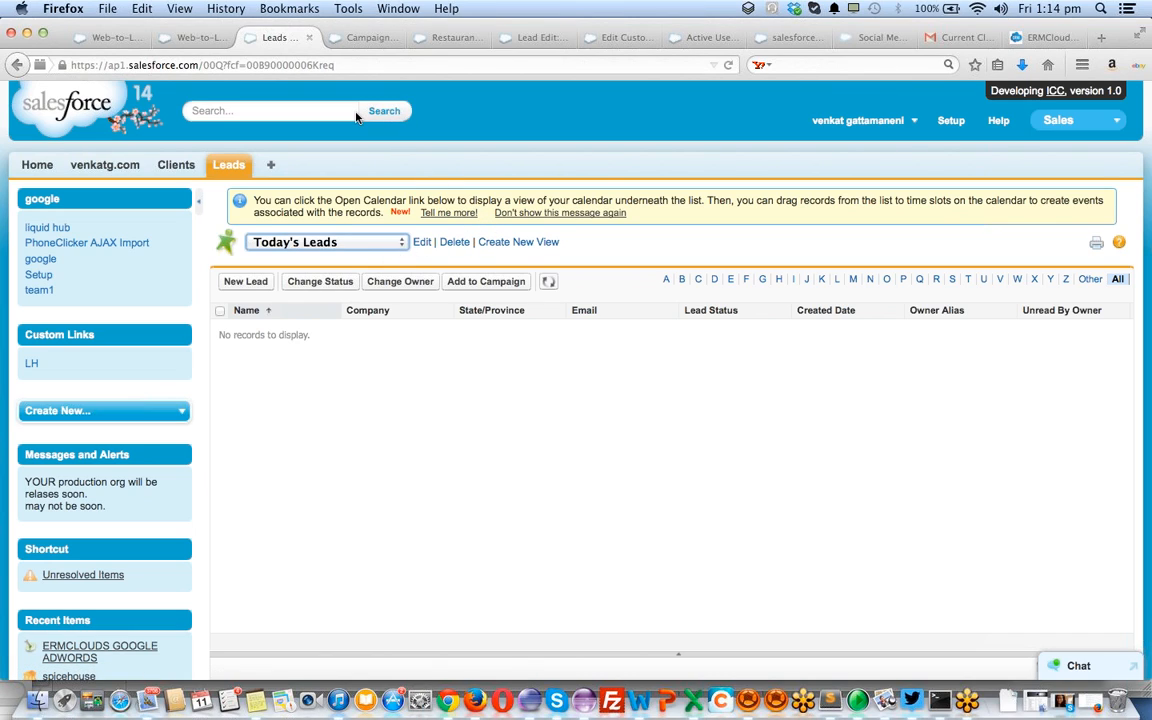
# Browse other lead views, such as My Unread Leads, then return to Today's Leads
pyautogui.press('super+Tab')
pyautogui.press('super+Tab')
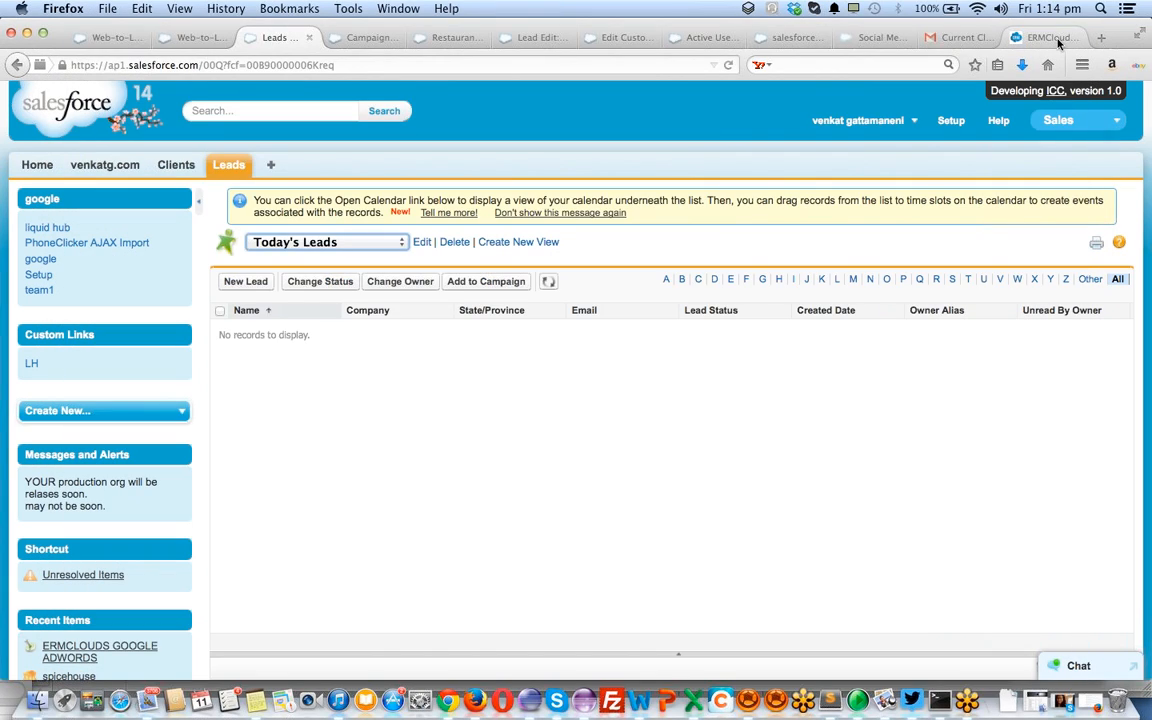
pyautogui.click(1046, 37)
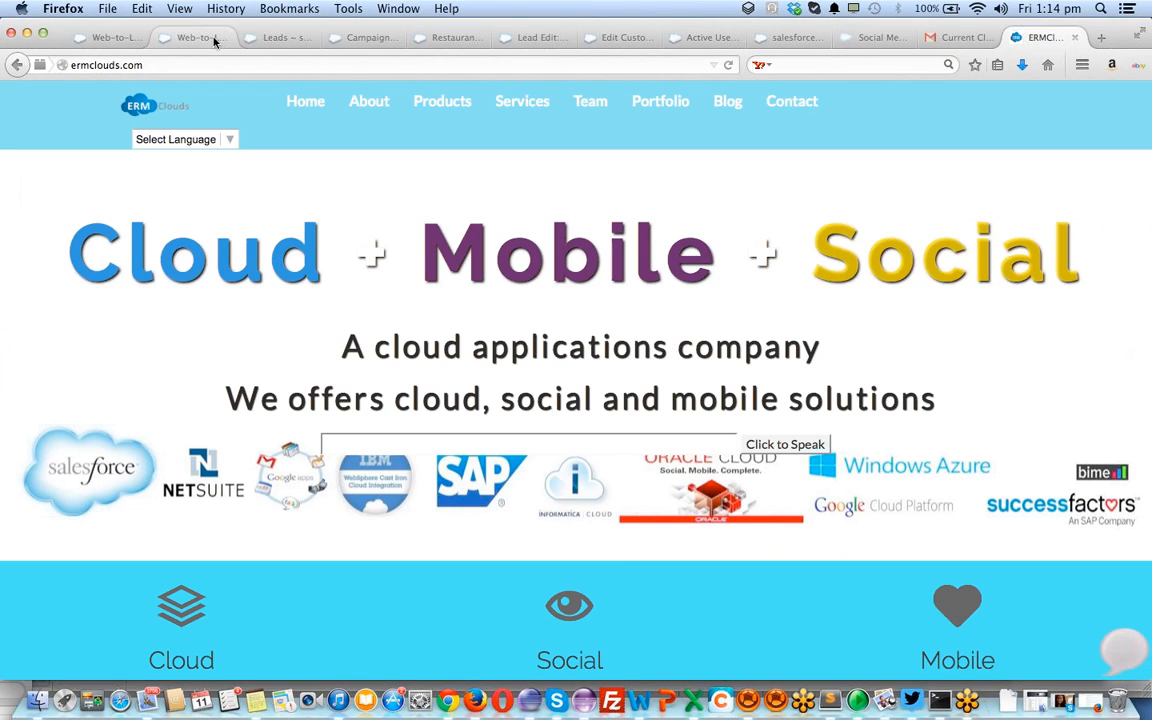
pyautogui.click(213, 38)
pyautogui.click(258, 37)
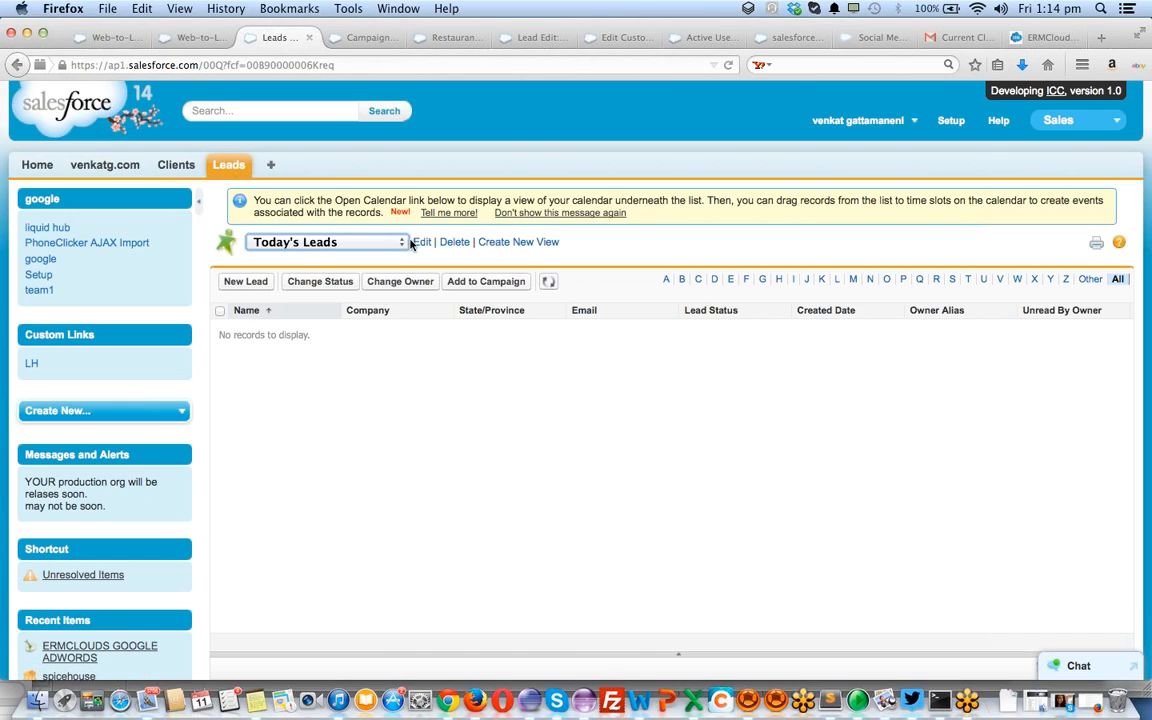
pyautogui.click(349, 243)
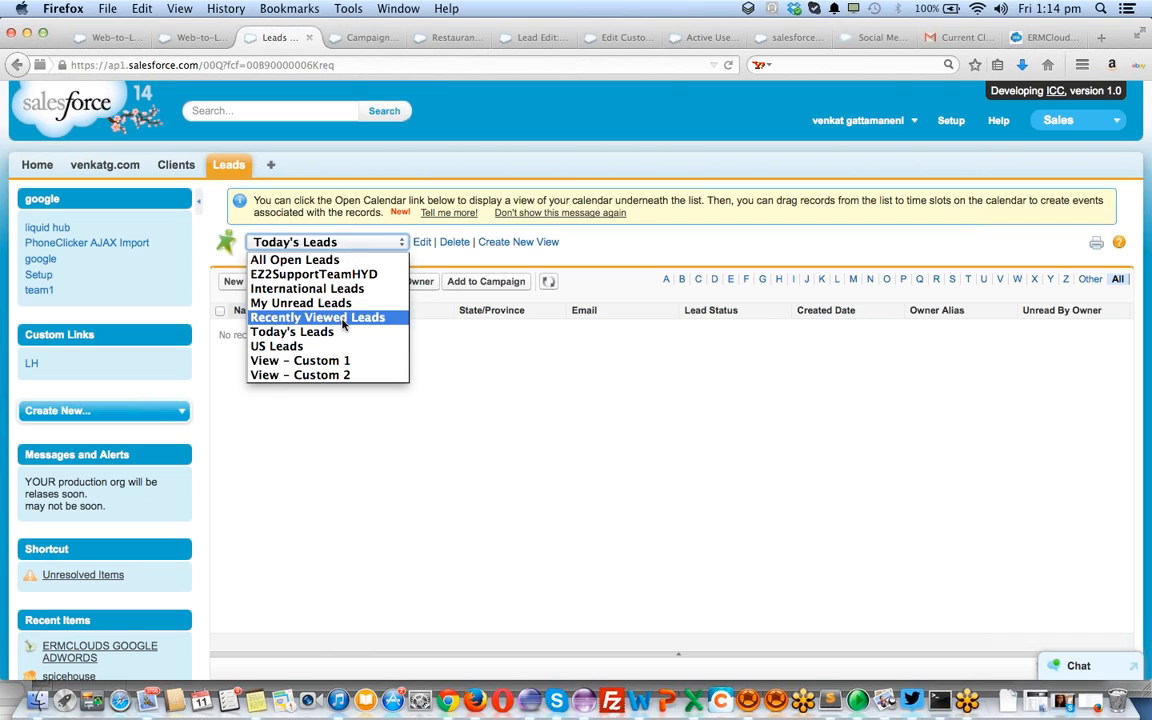
pyautogui.click(308, 302)
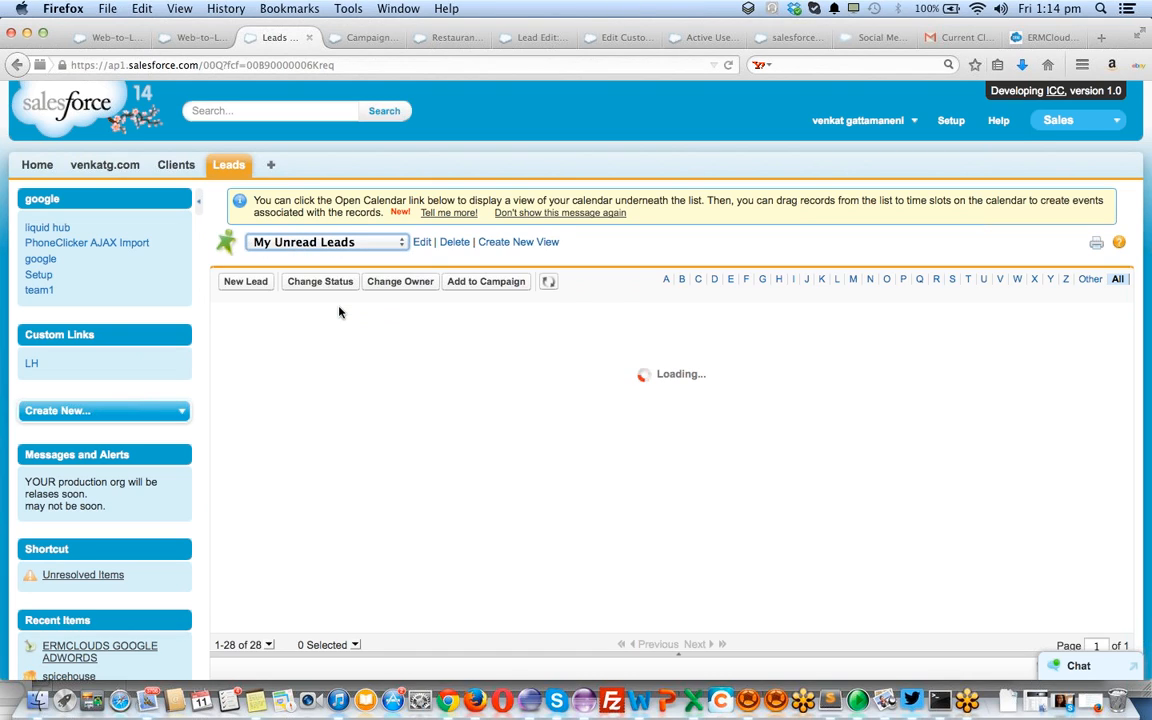
pyautogui.scroll(-5, 449, 428)
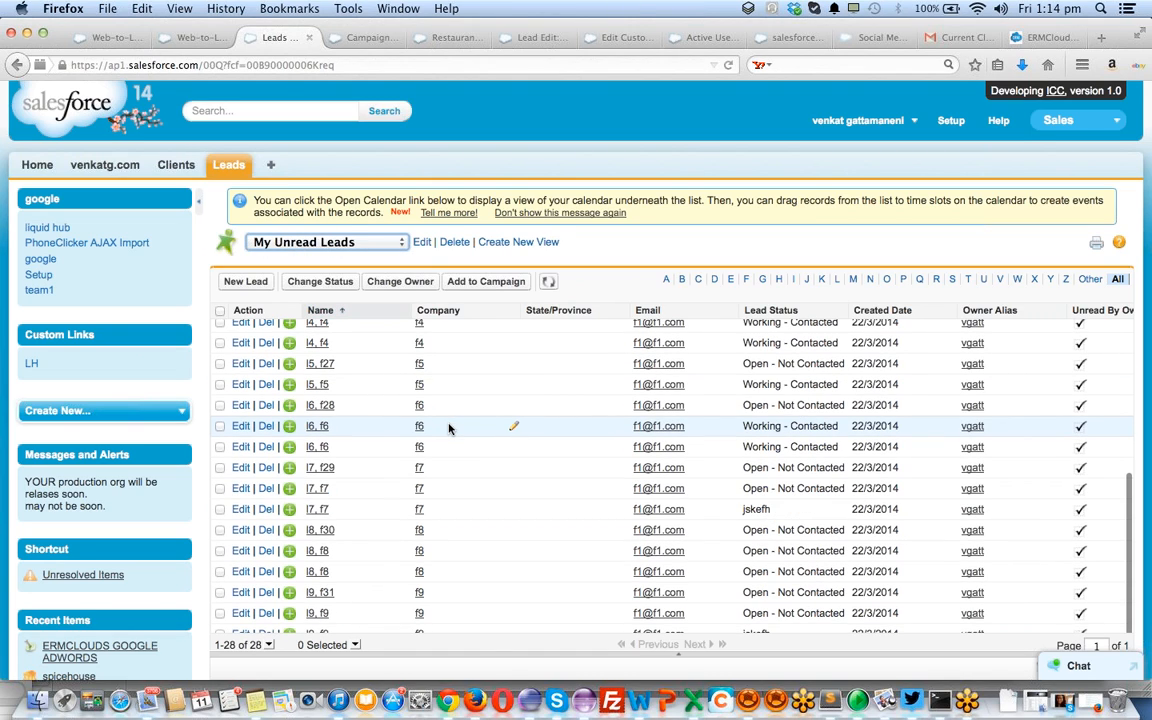
pyautogui.scroll(5, 449, 428)
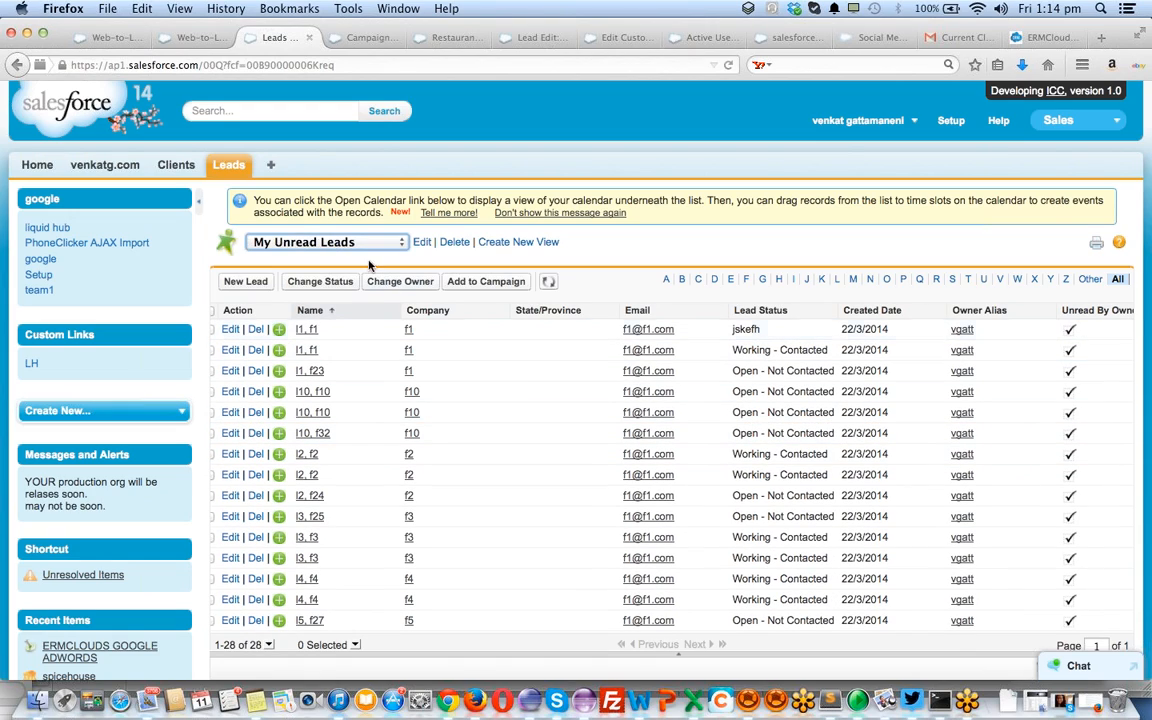
pyautogui.click(495, 246)
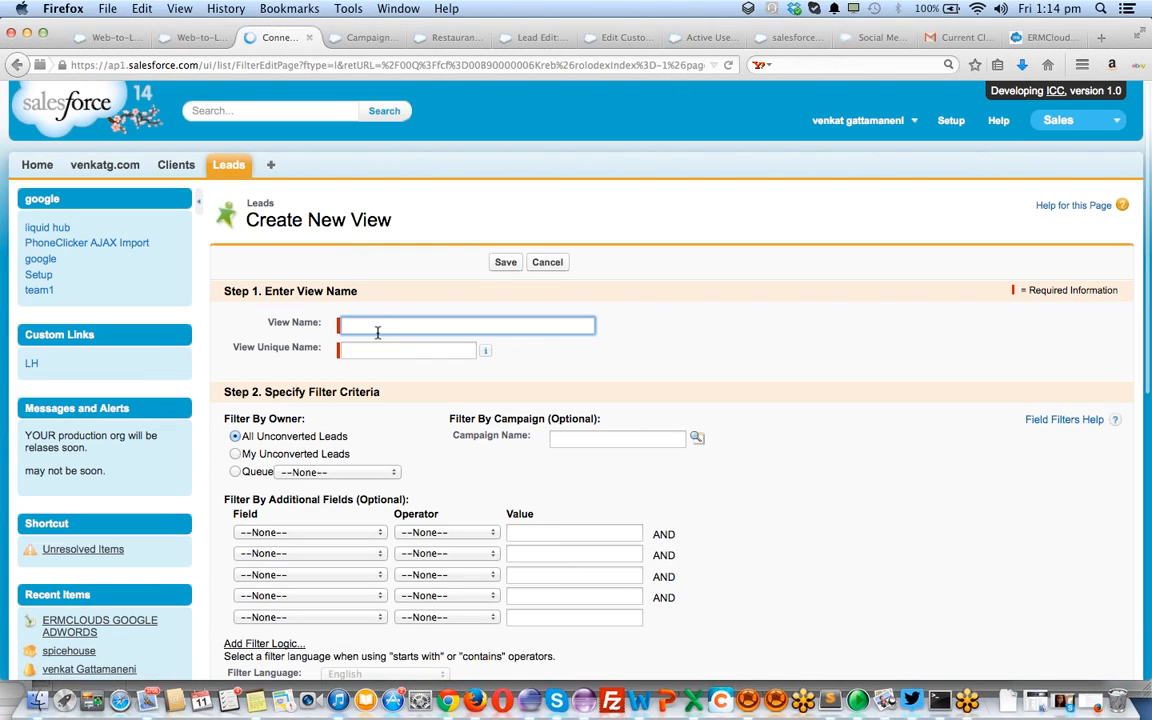
pyautogui.press('super+Left')
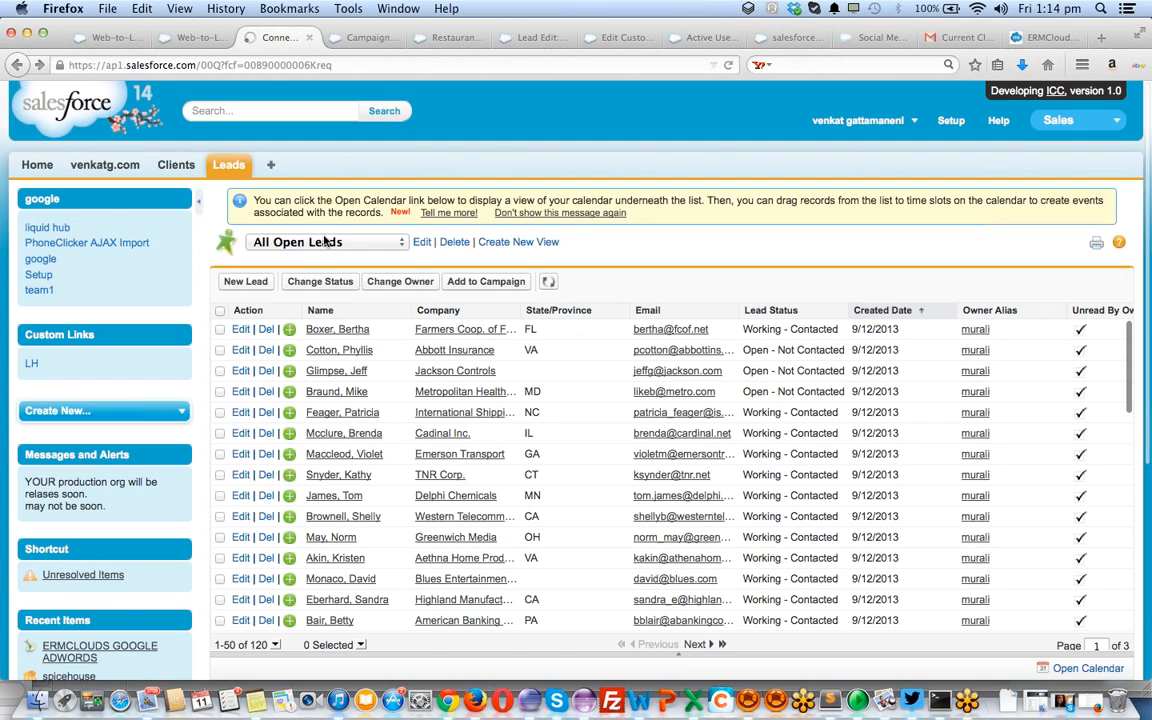
pyautogui.click(327, 244)
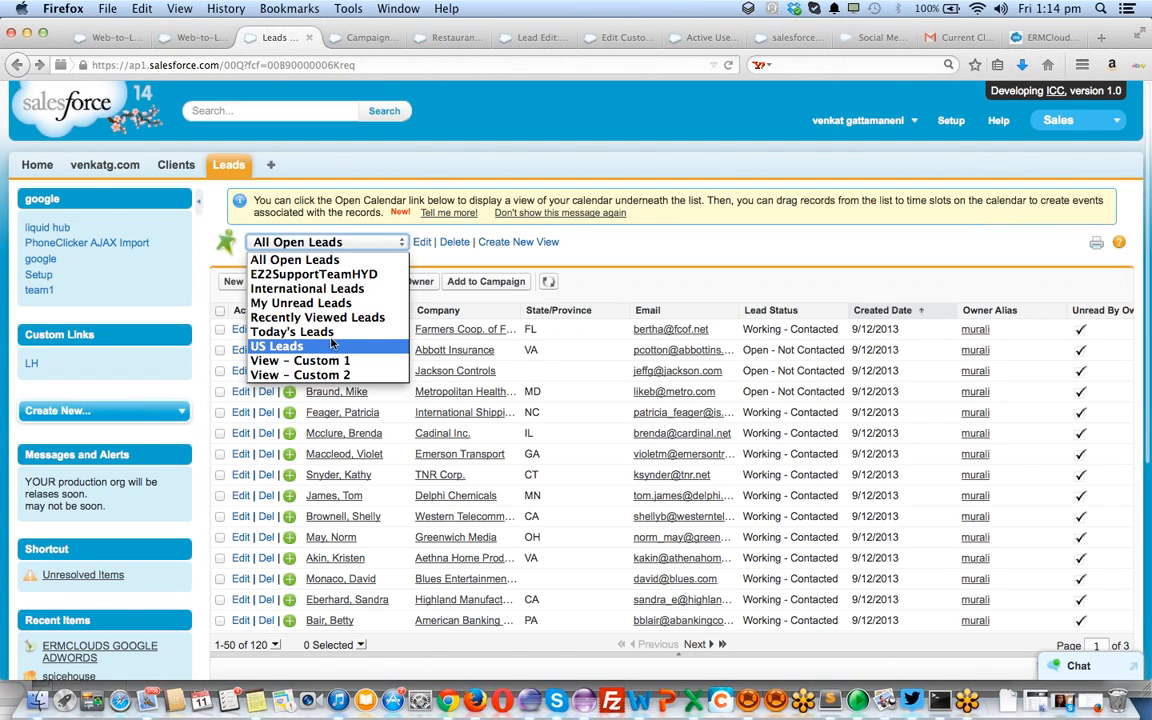
pyautogui.click(330, 331)
# Edit Today's Leads to add fields Name through Street as columns and save
pyautogui.click(420, 244)
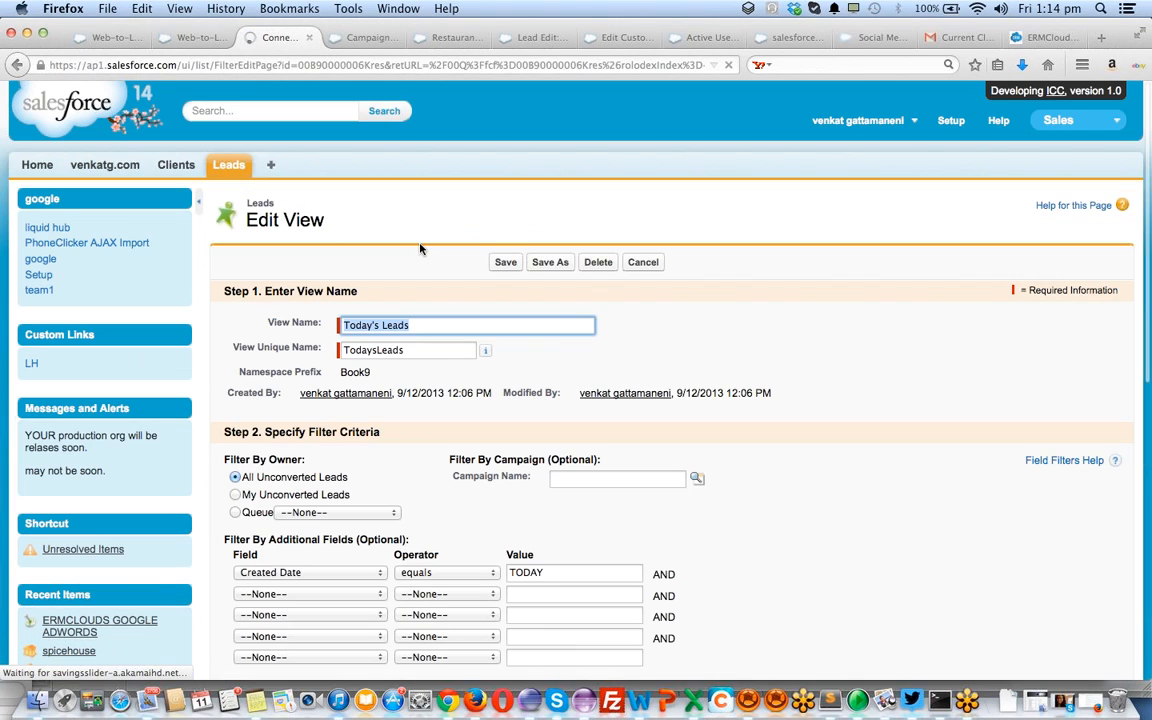
pyautogui.scroll(-2, 455, 472)
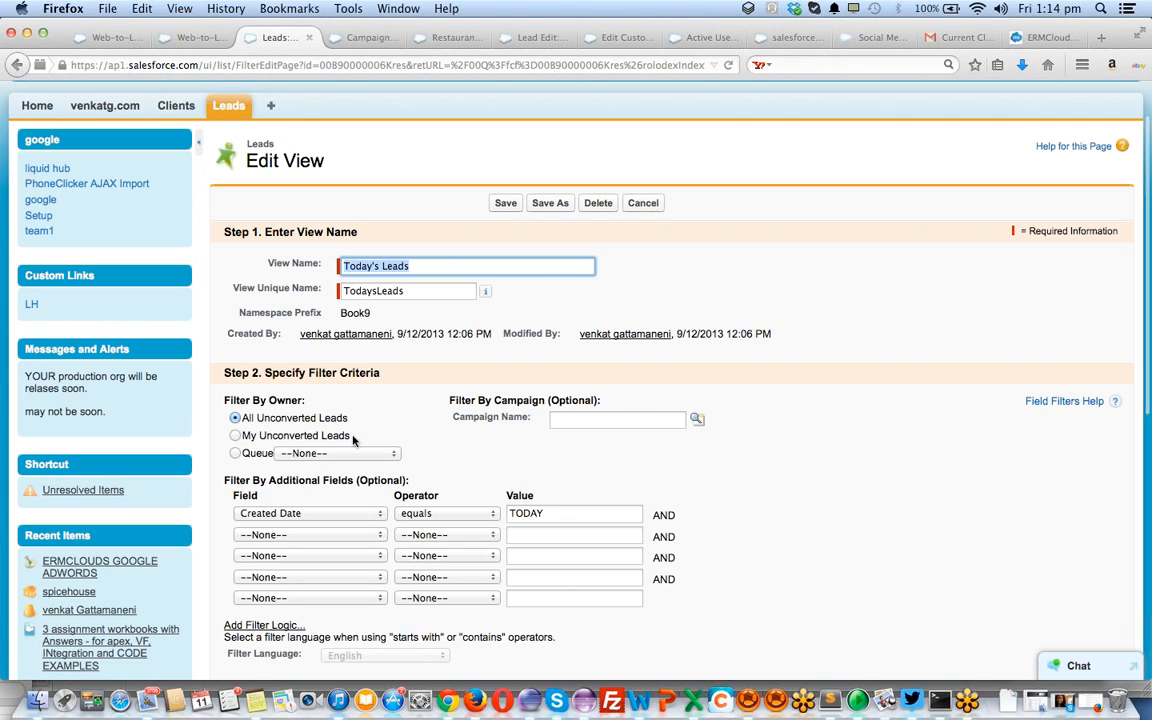
pyautogui.scroll(-8, 465, 455)
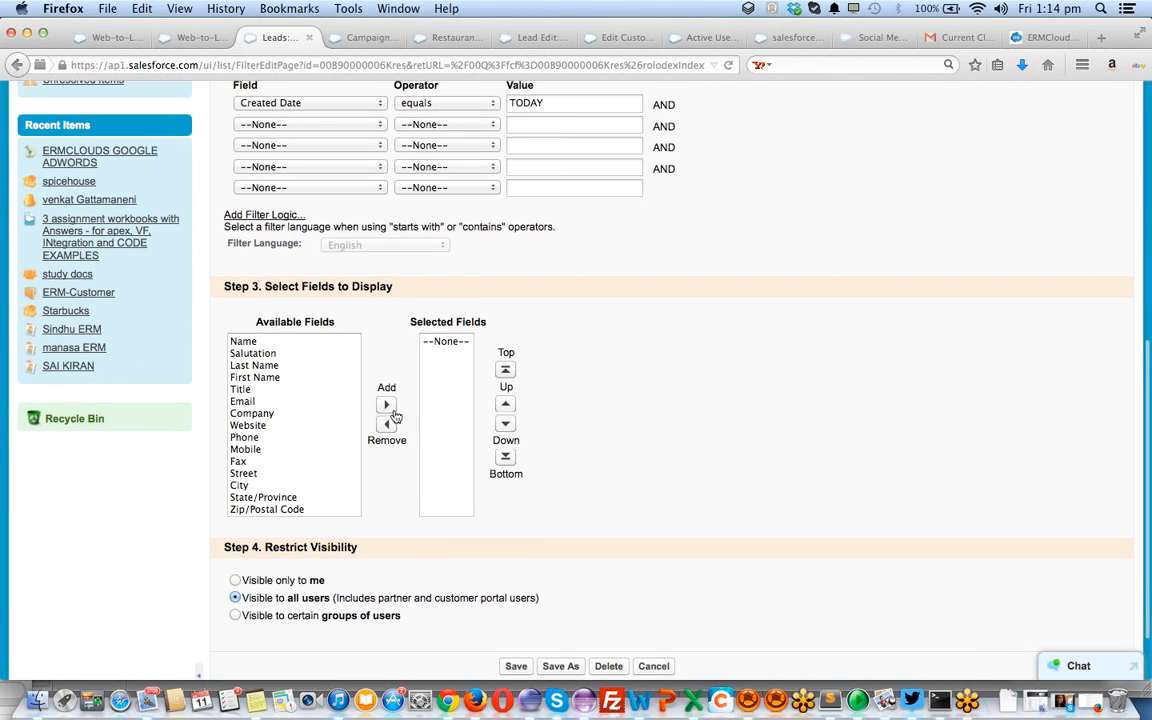
pyautogui.click(267, 344)
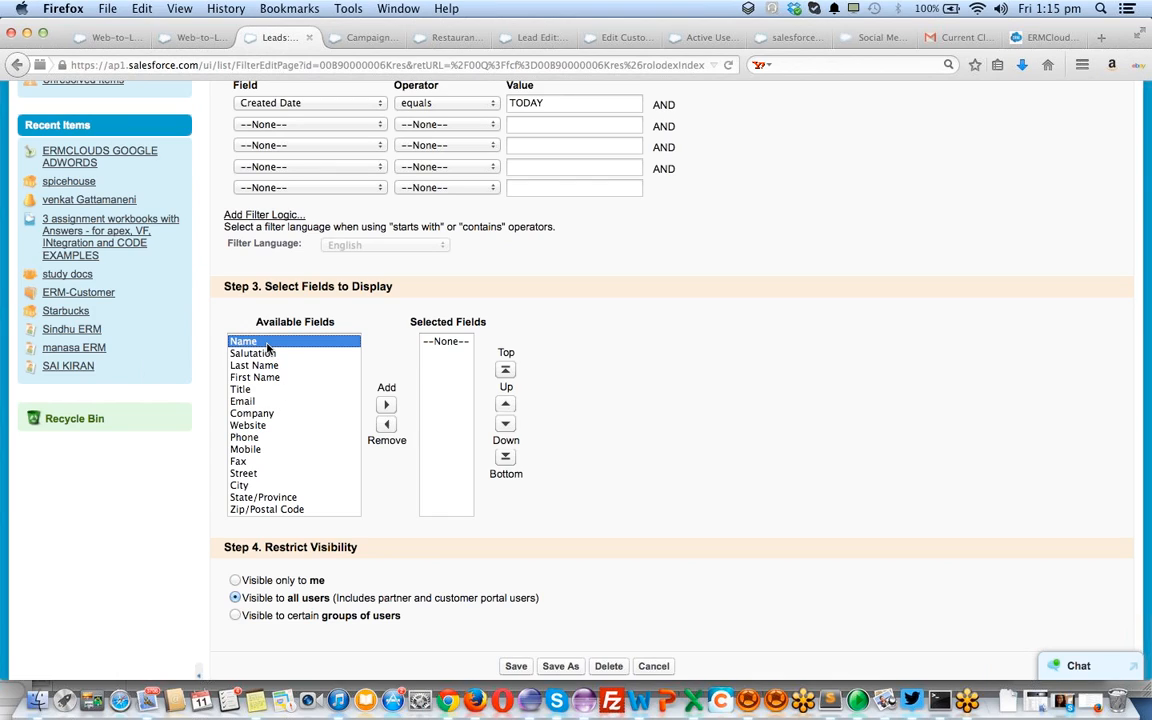
pyautogui.hotkey('shift', 'Down')
pyautogui.hotkey('shift', 'Down')
pyautogui.hotkey('shift', 'Down')
pyautogui.hotkey('shift', 'Down')
pyautogui.hotkey('shift', 'Down')
pyautogui.hotkey('shift', 'Down')
pyautogui.hotkey('shift', 'Down')
pyautogui.hotkey('shift', 'Down')
pyautogui.hotkey('shift', 'Down')
pyautogui.hotkey('shift', 'Down')
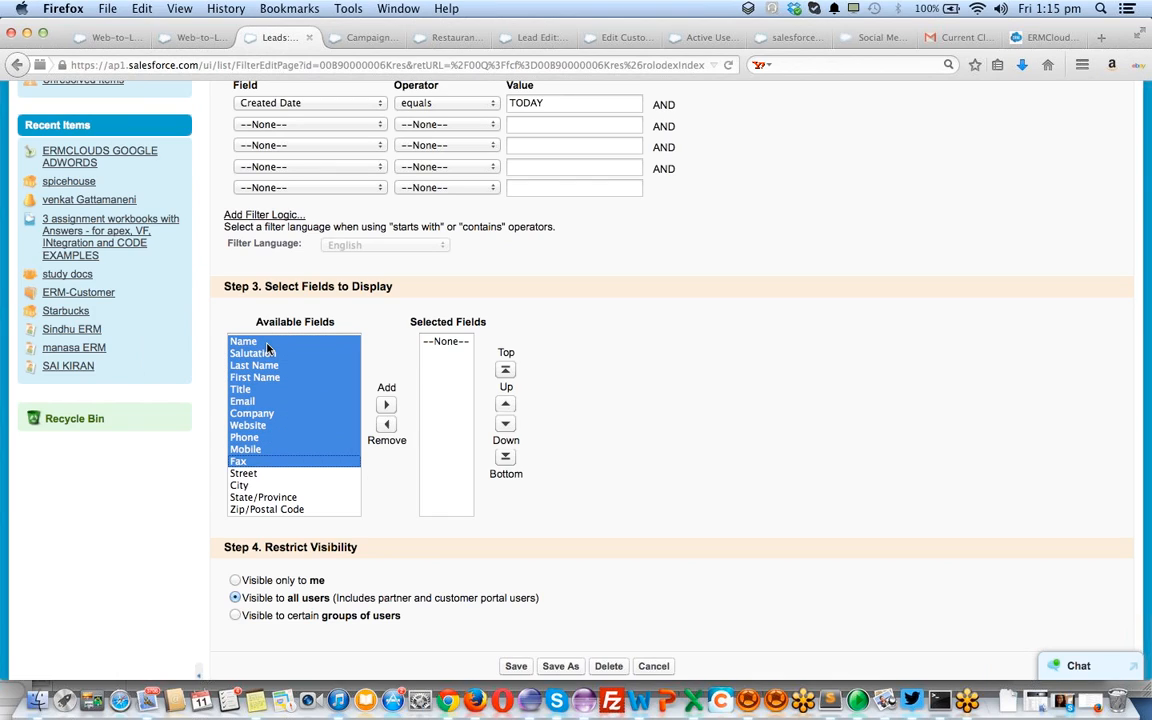
pyautogui.hotkey('shift', 'Down')
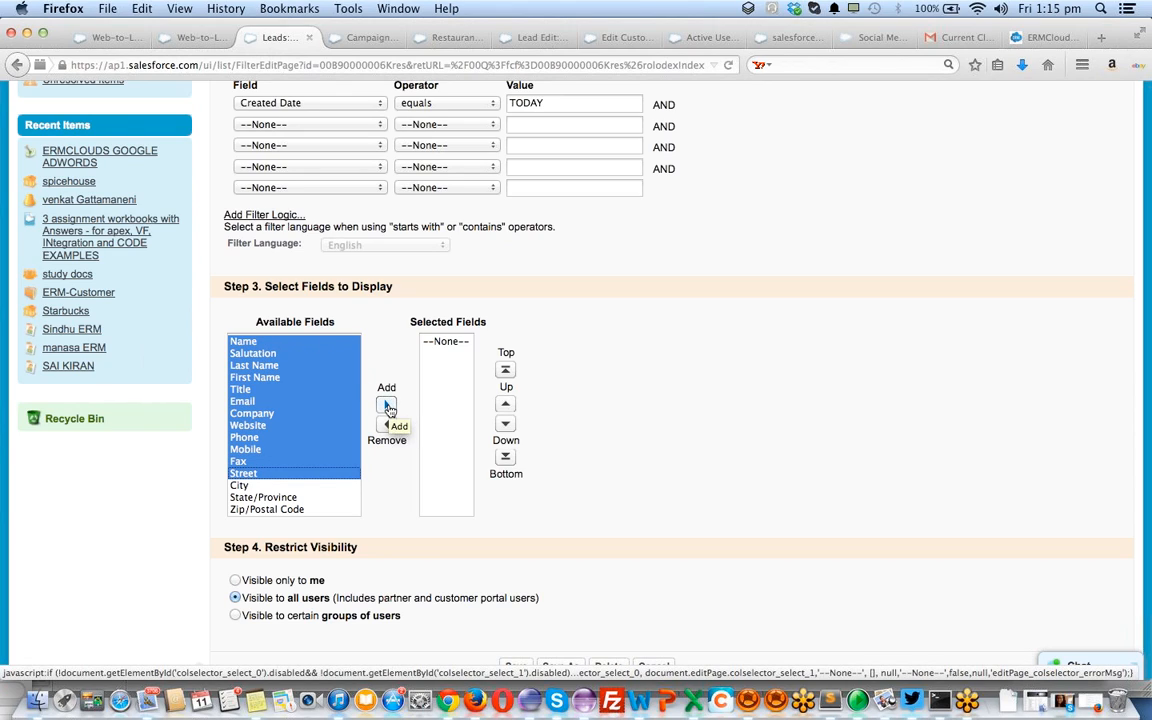
pyautogui.click(388, 407)
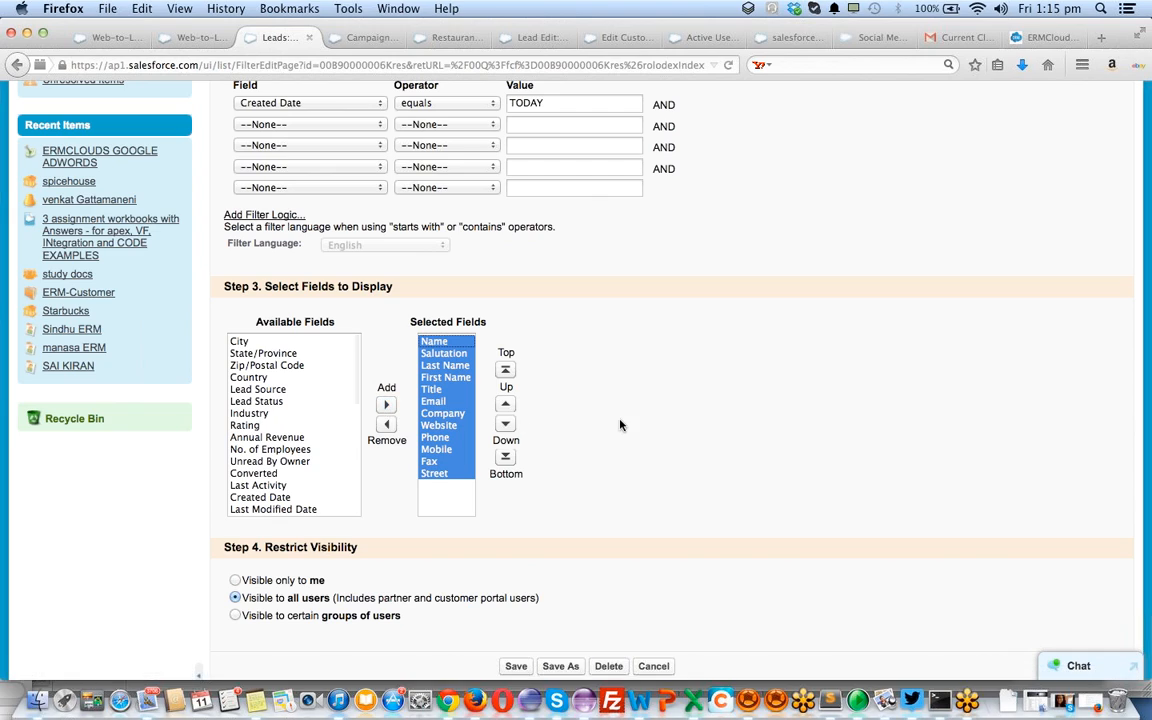
pyautogui.scroll(-2, 557, 376)
pyautogui.click(516, 594)
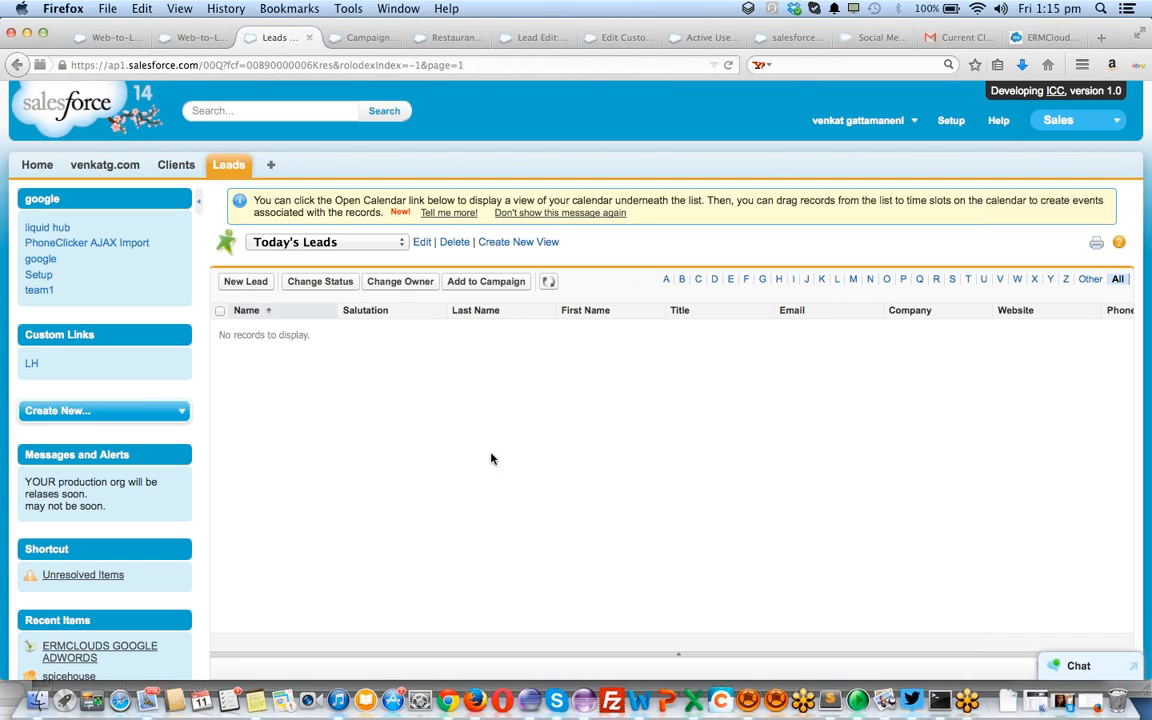
# Submit the local lead form to Salesforce
pyautogui.click(1045, 37)
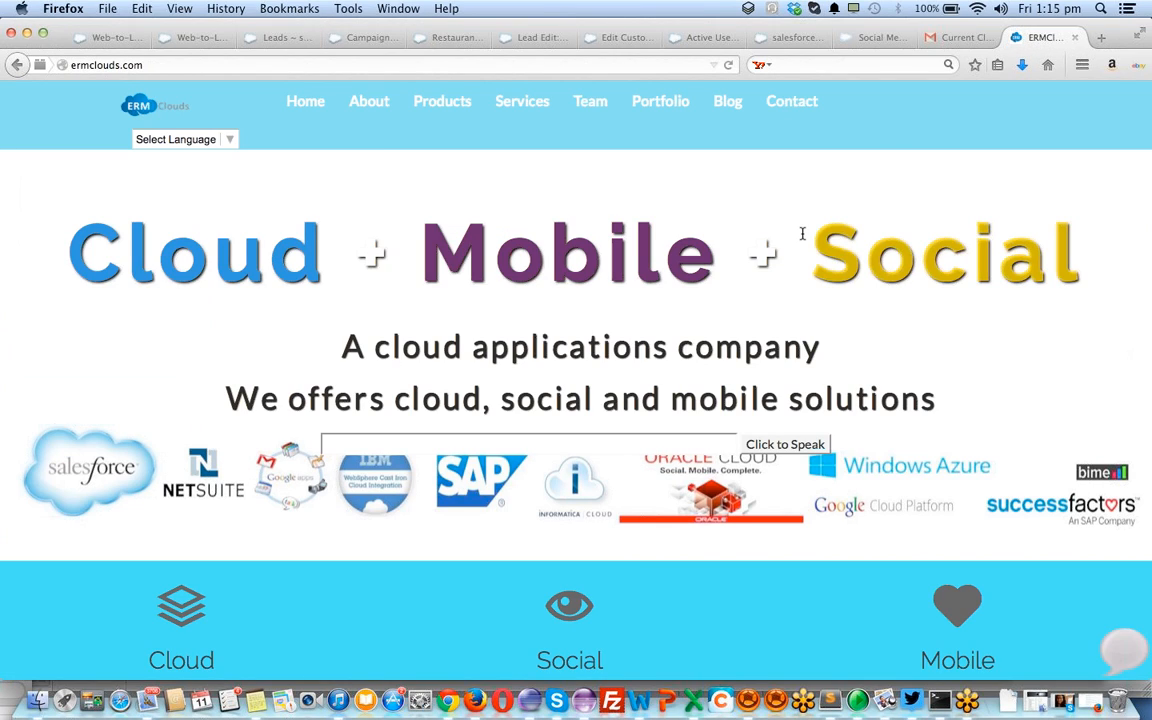
pyautogui.press('super+Left')
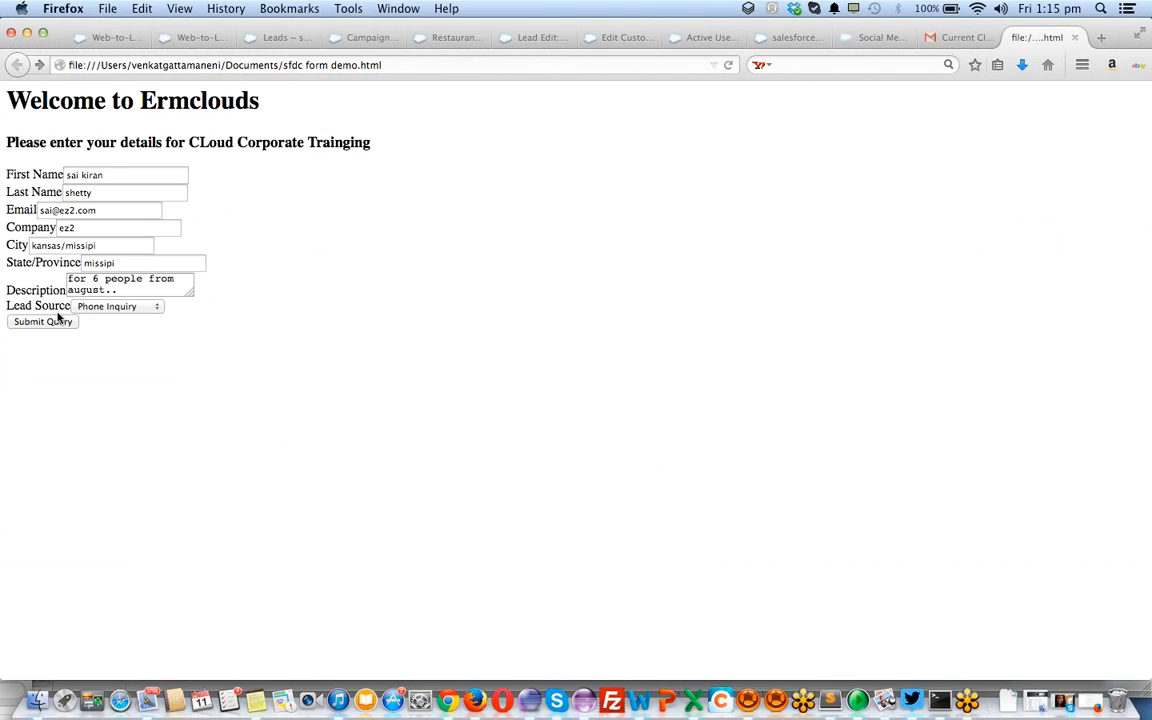
pyautogui.click(58, 322)
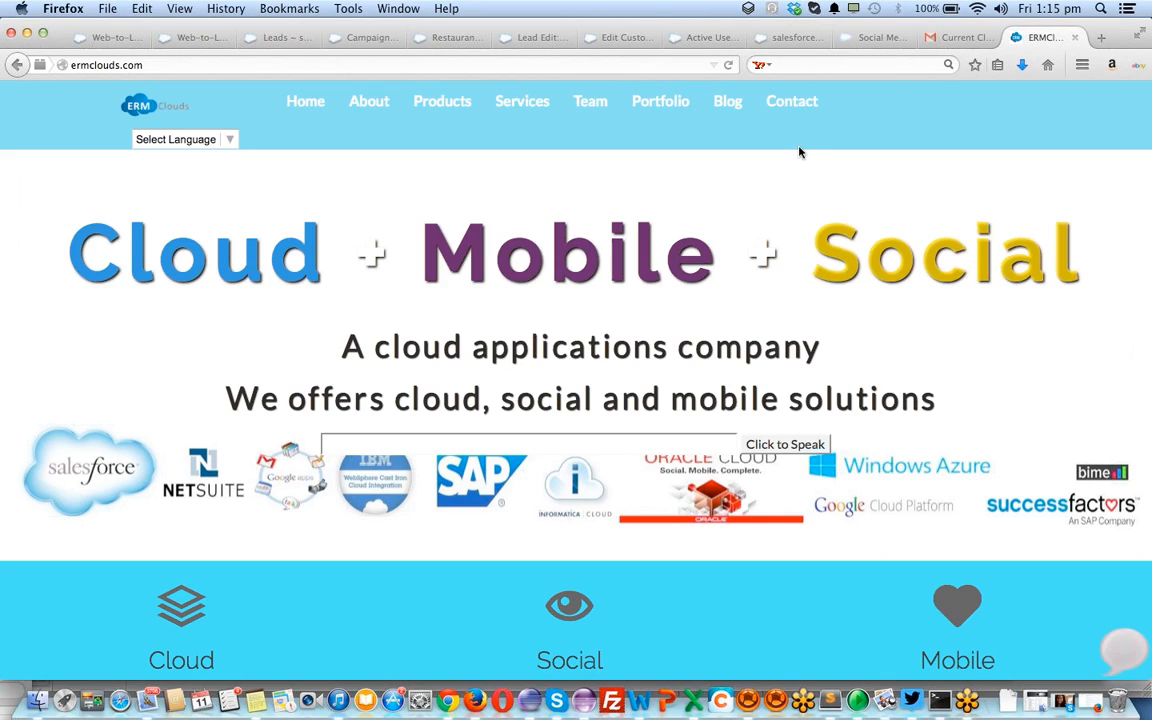
# Resubmit the form with a new first name and last name 222
pyautogui.press('super+Left')
pyautogui.click(167, 172)
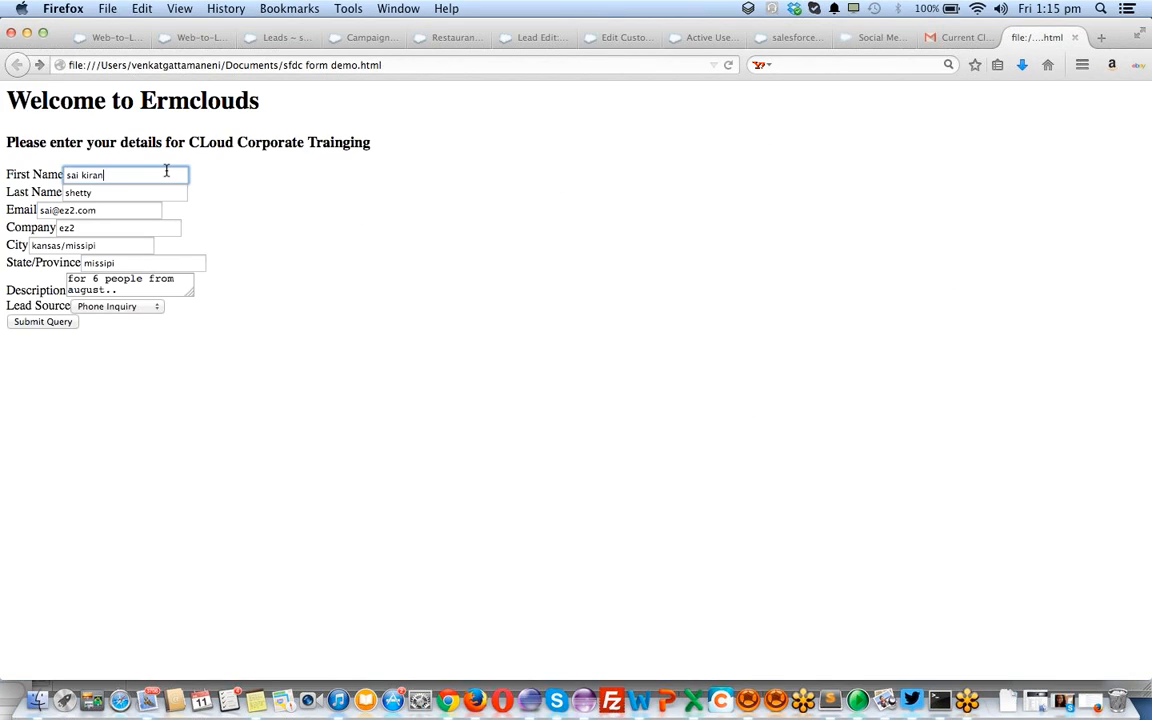
pyautogui.press('super+a')
pyautogui.write('venk')
pyautogui.press('Tab')
pyautogui.write('222')
pyautogui.click(34, 321)
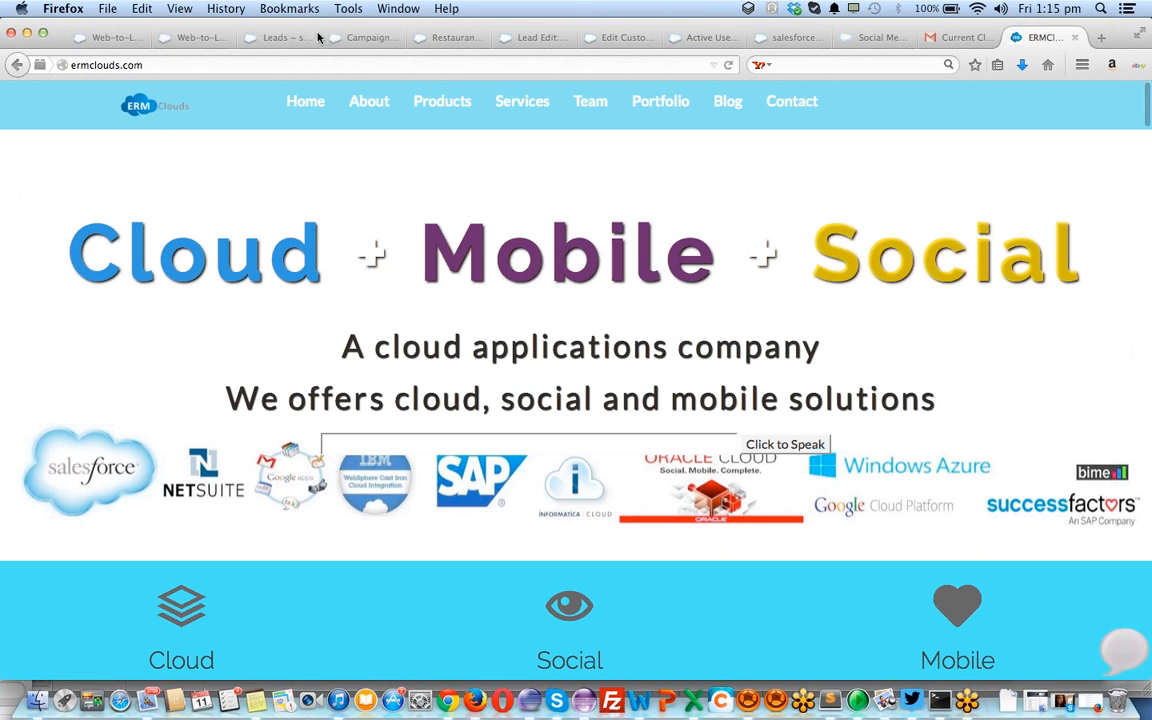
pyautogui.click(203, 40)
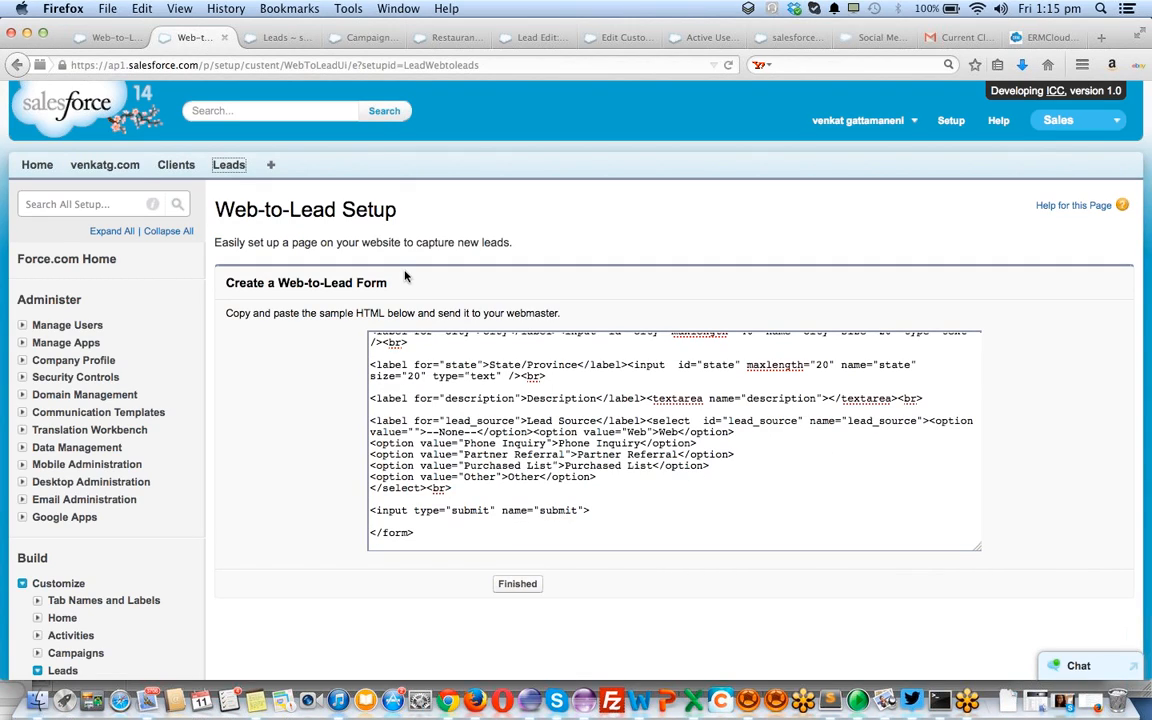
# Finish the Web-to-Lead form setup page
pyautogui.scroll(2, 530, 504)
pyautogui.scroll(10, 531, 504)
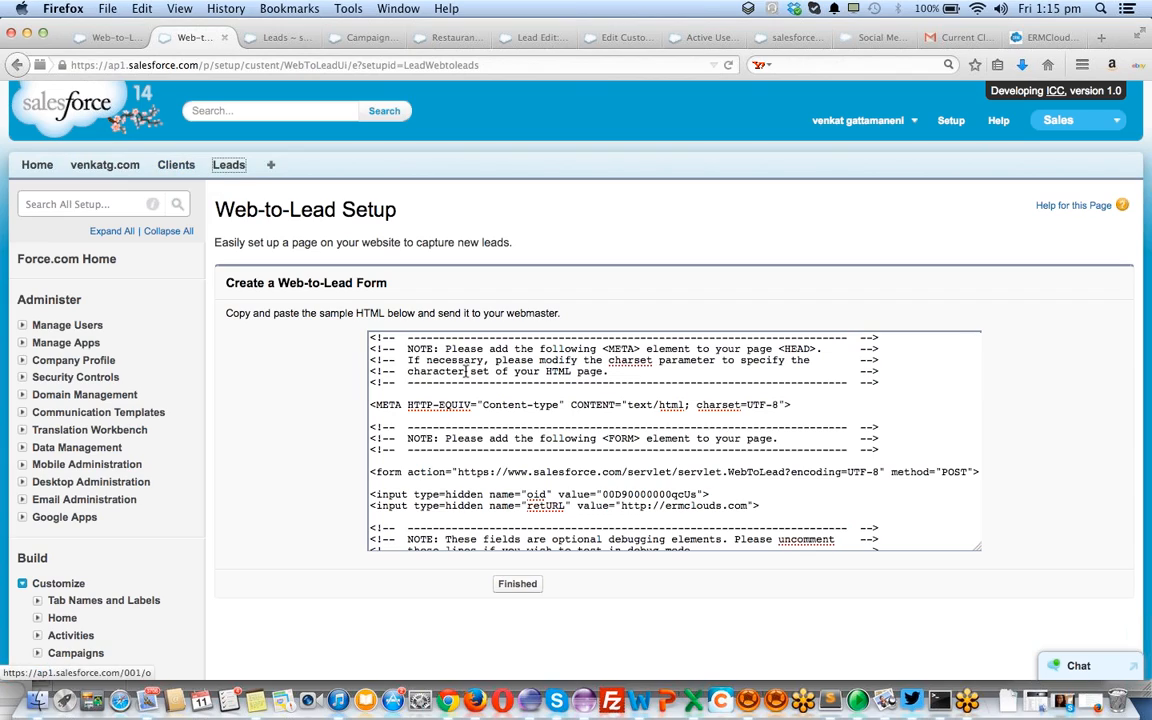
pyautogui.click(517, 584)
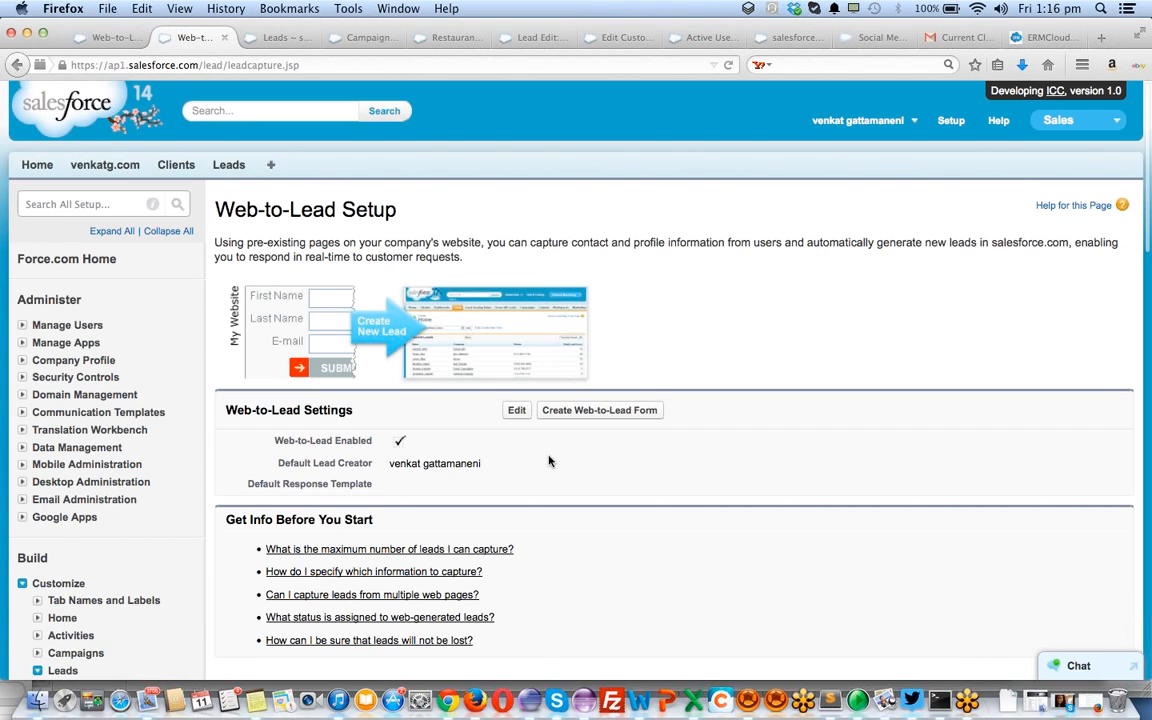
pyautogui.scroll(-5, 548, 463)
pyautogui.scroll(5, 548, 460)
# Submit the local lead form once more from the ERMClouds tab
pyautogui.click(1031, 39)
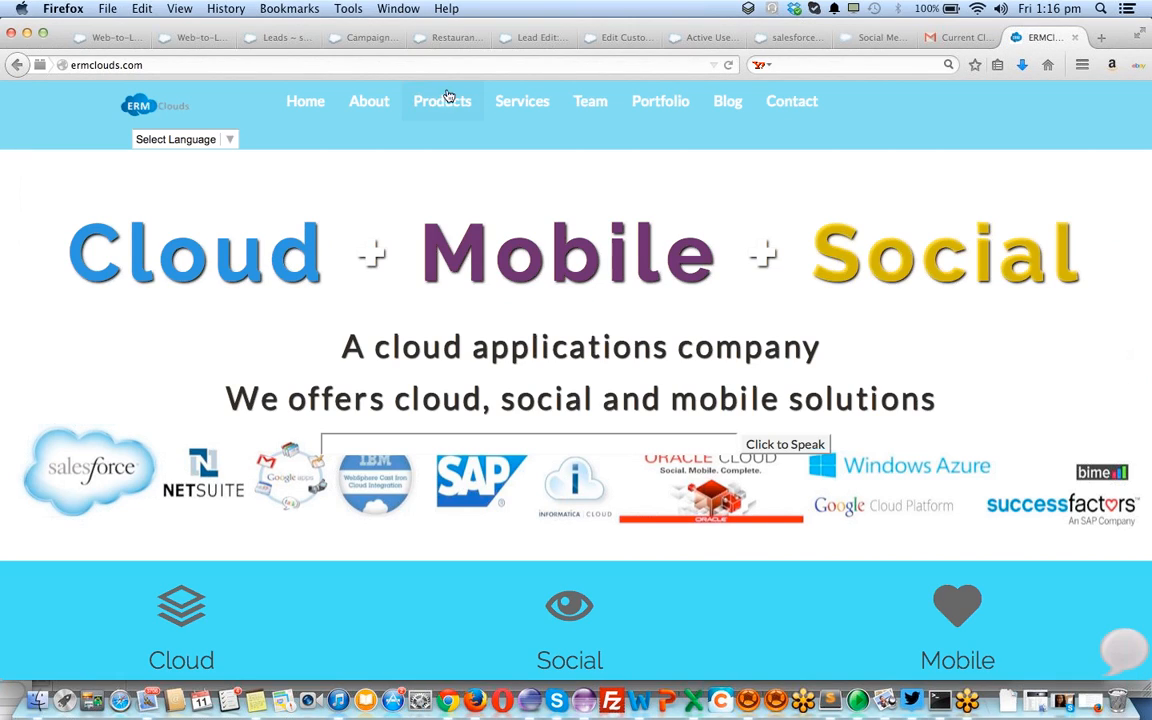
pyautogui.press('super+Left')
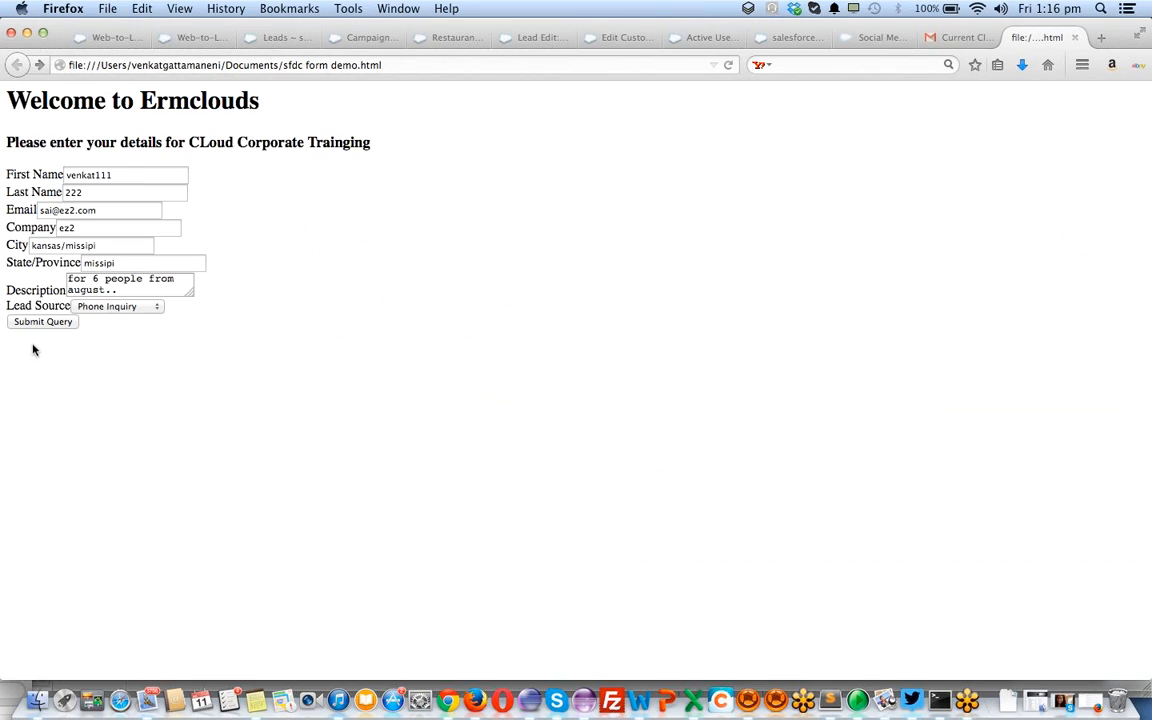
pyautogui.click(44, 322)
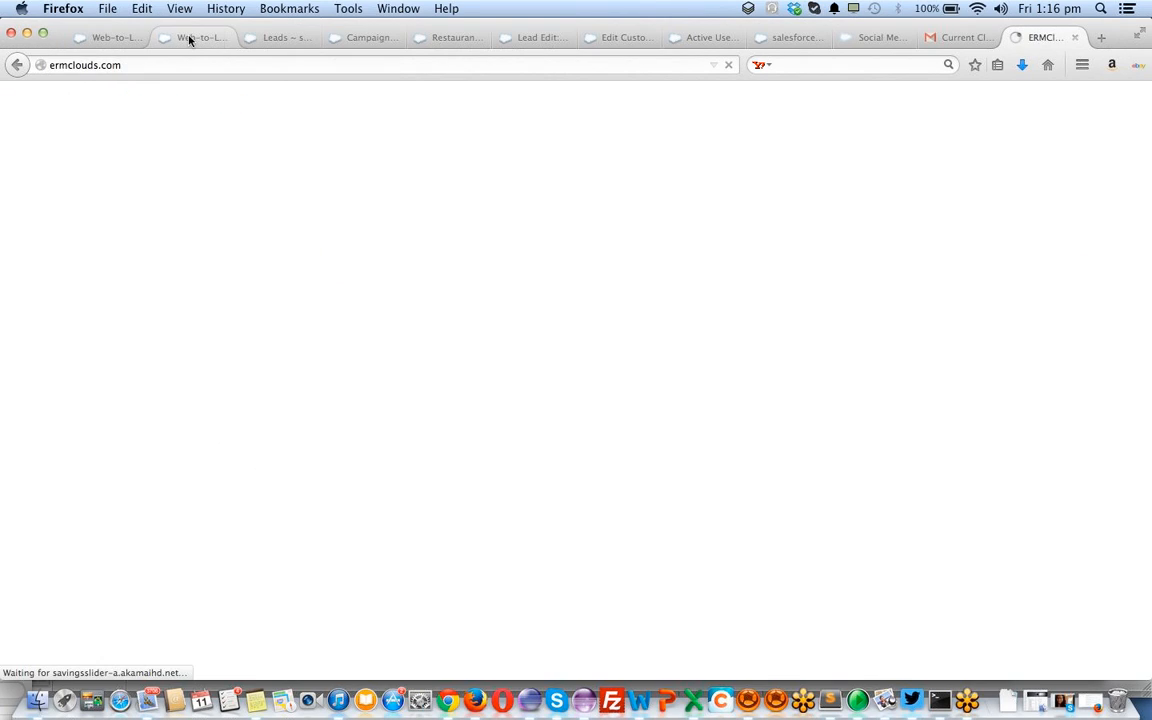
pyautogui.click(190, 38)
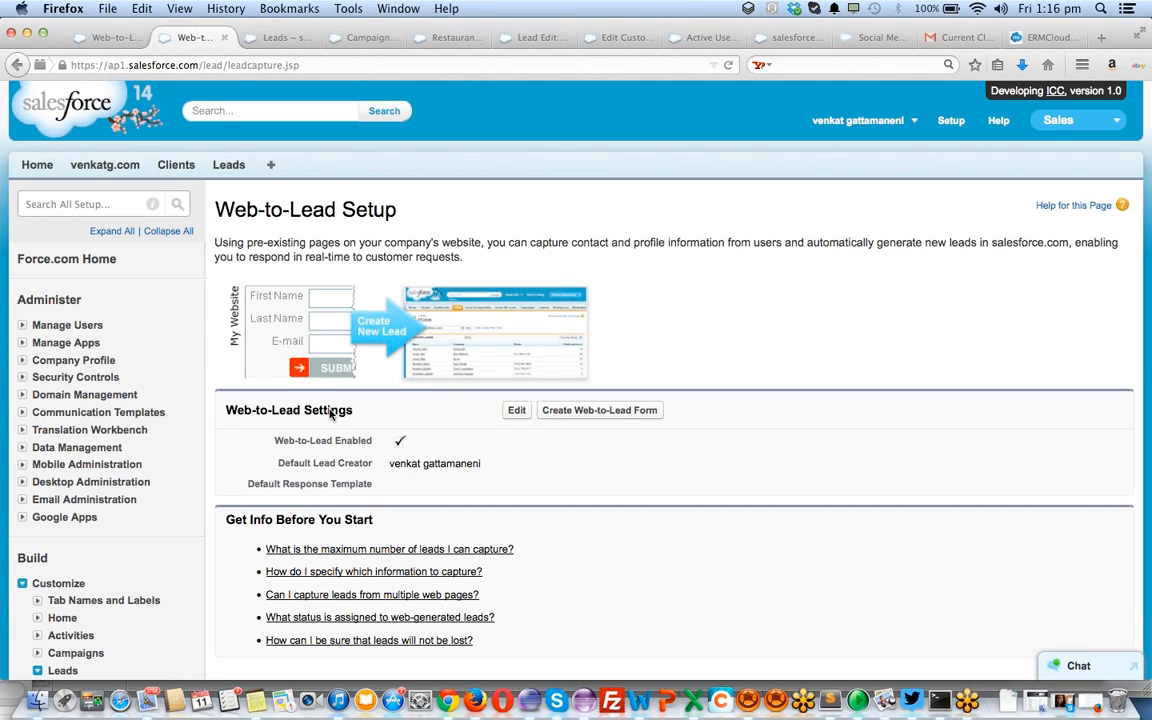
# Scroll the Web-to-Lead Setup page and go to the Leads home page
pyautogui.scroll(-3, 168, 470)
pyautogui.scroll(-2, 168, 470)
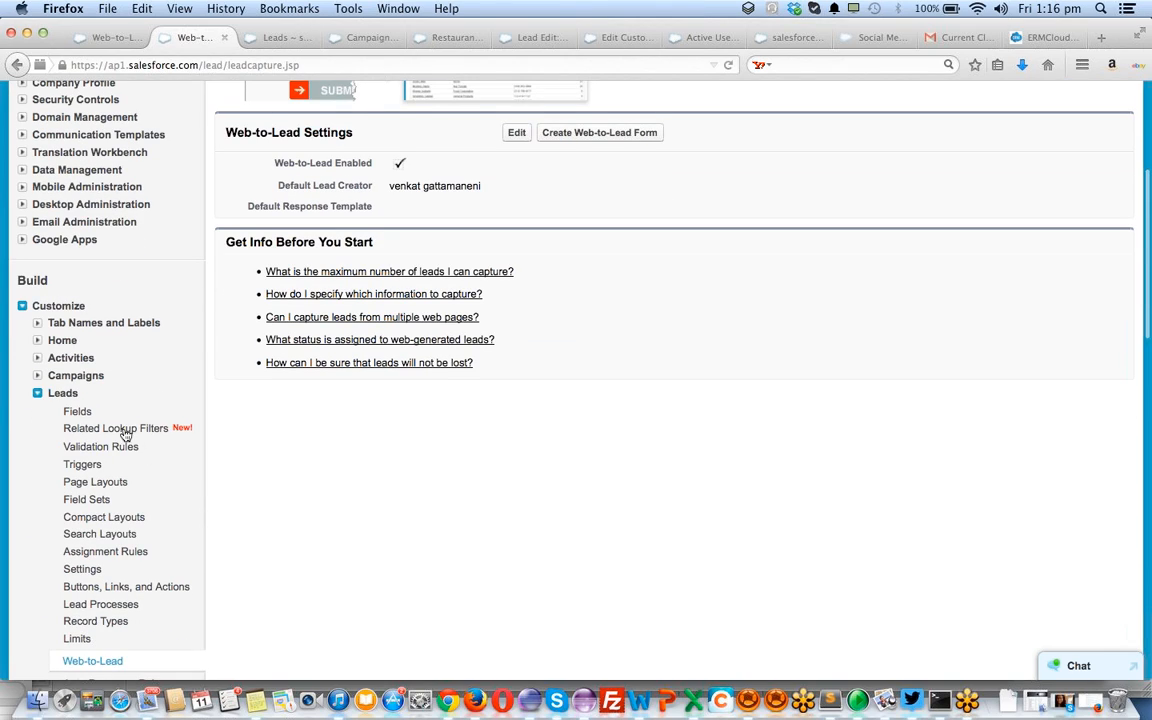
pyautogui.scroll(-2, 110, 612)
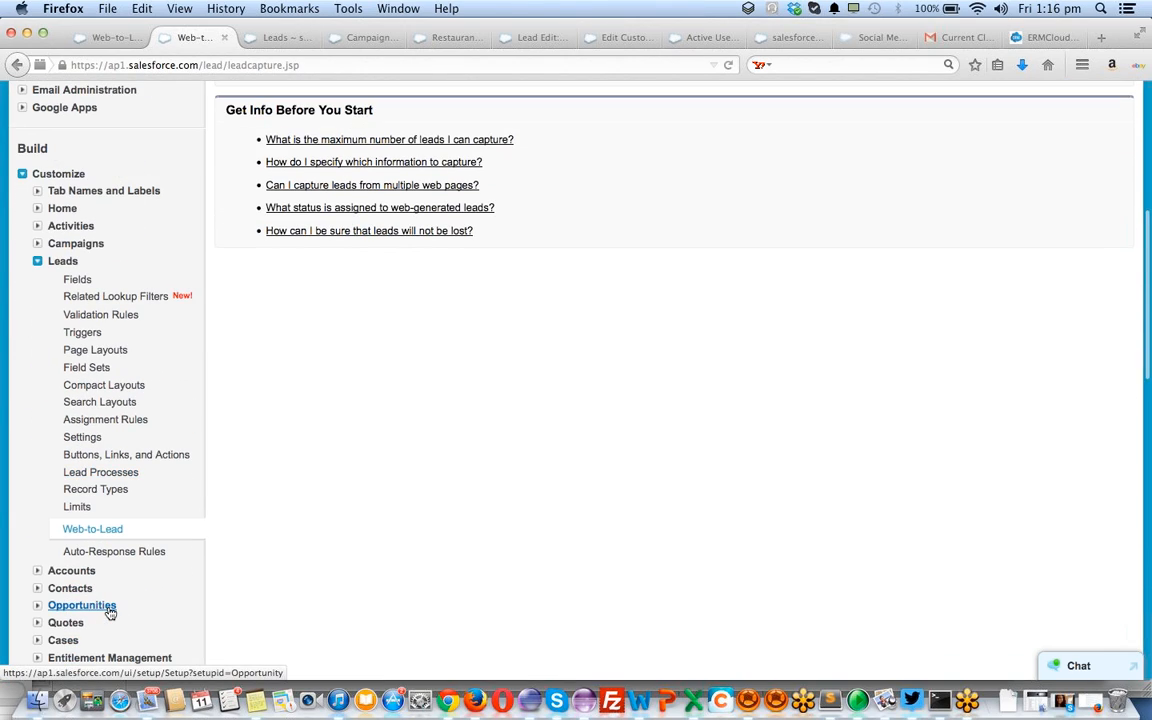
pyautogui.scroll(7, 110, 612)
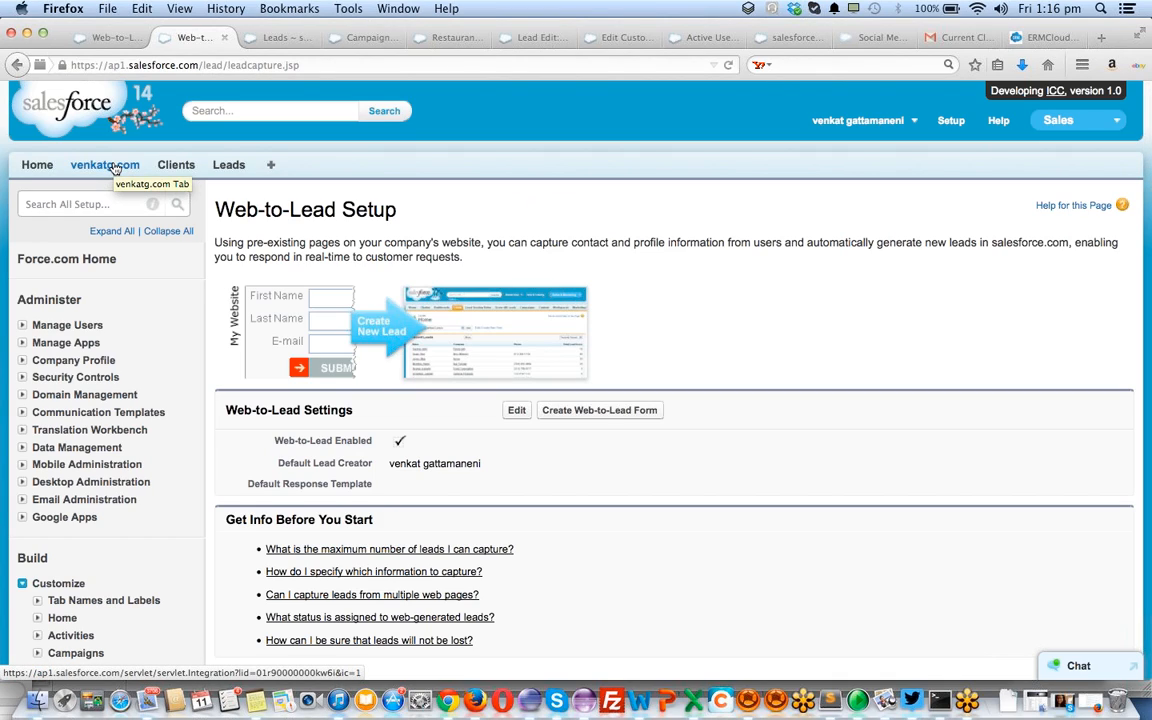
pyautogui.click(228, 167)
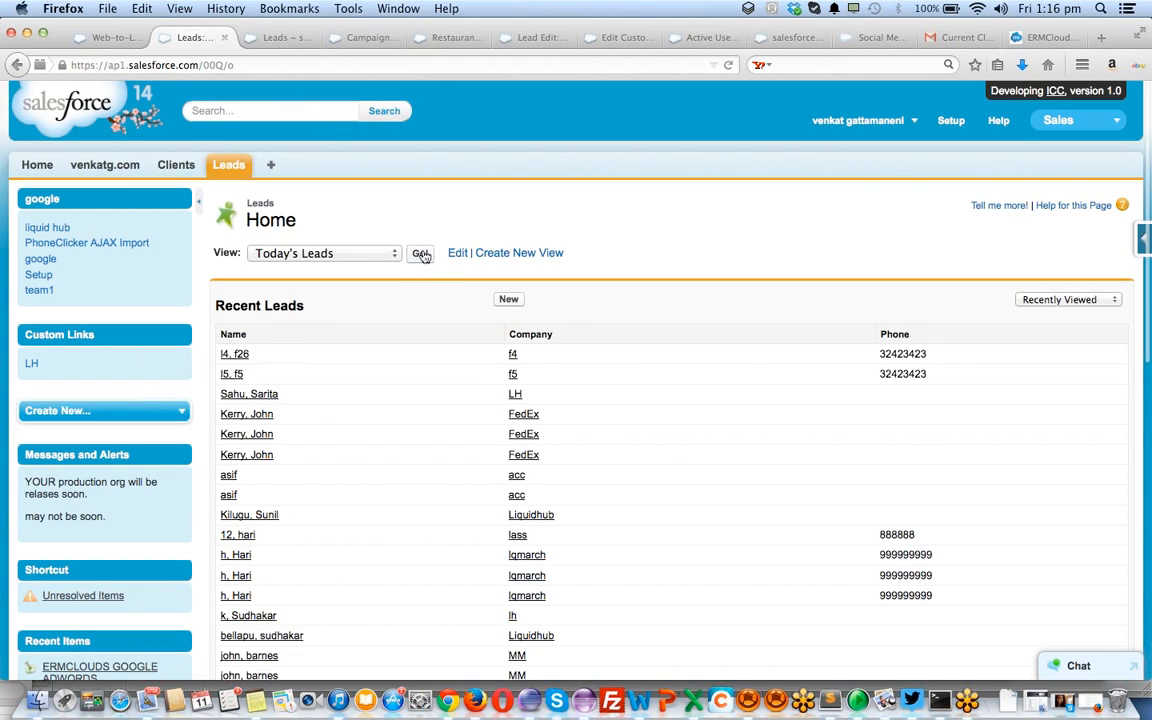
# Run the Today's Leads view to look for the new lead
pyautogui.click(420, 255)
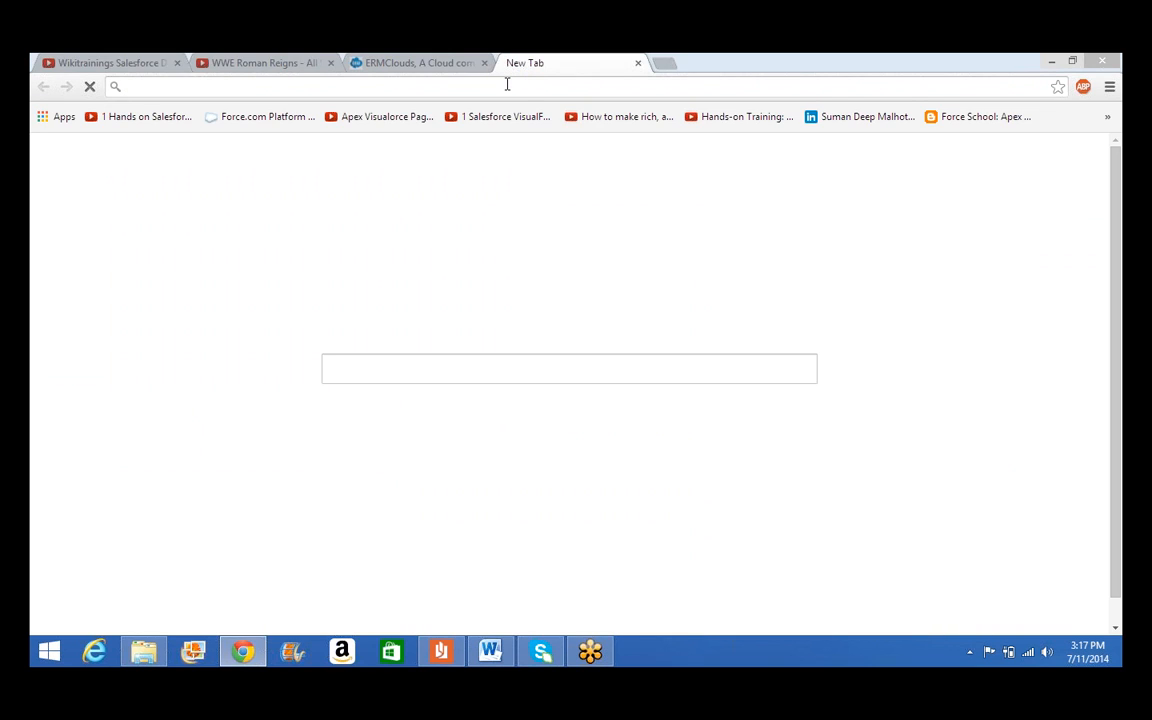
# Go to salesforce.com and open its login page
pyautogui.write('salesforce.com')
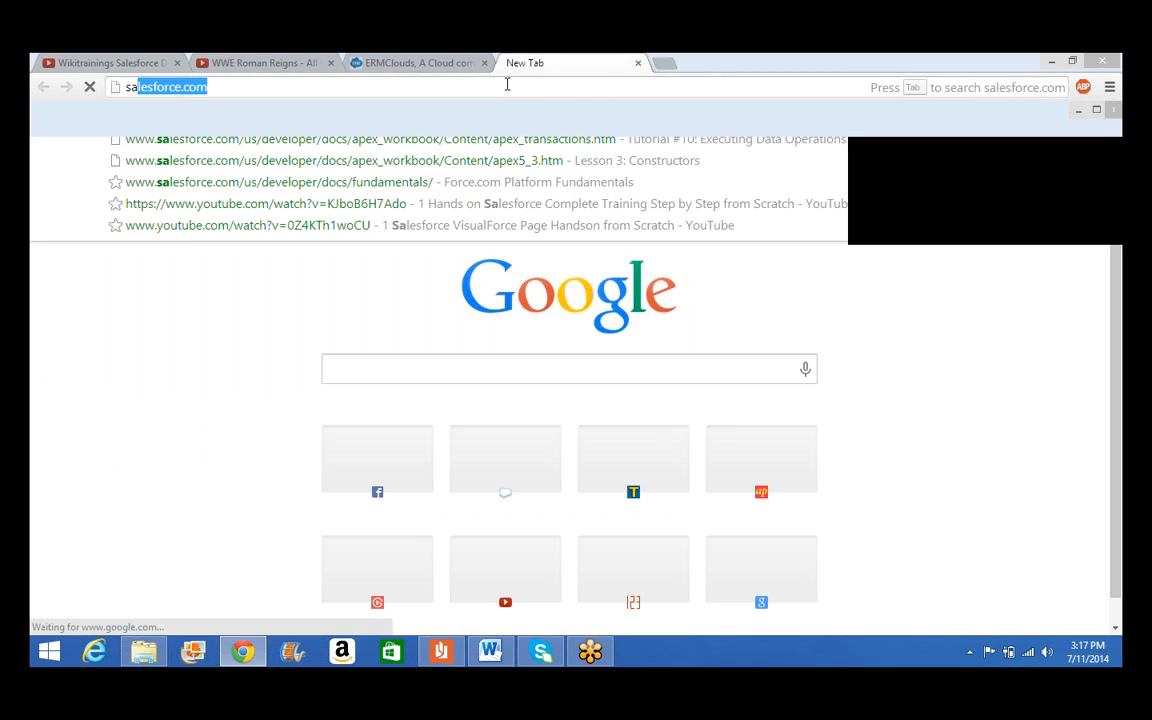
pyautogui.press('Return')
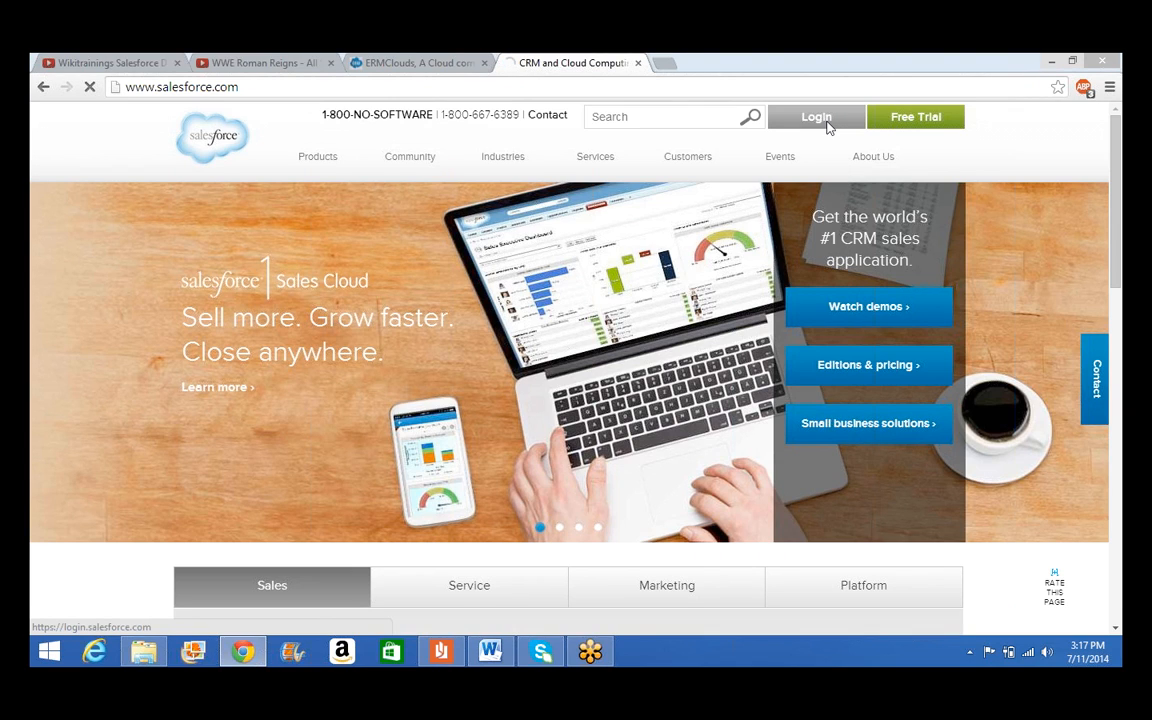
pyautogui.click(826, 122)
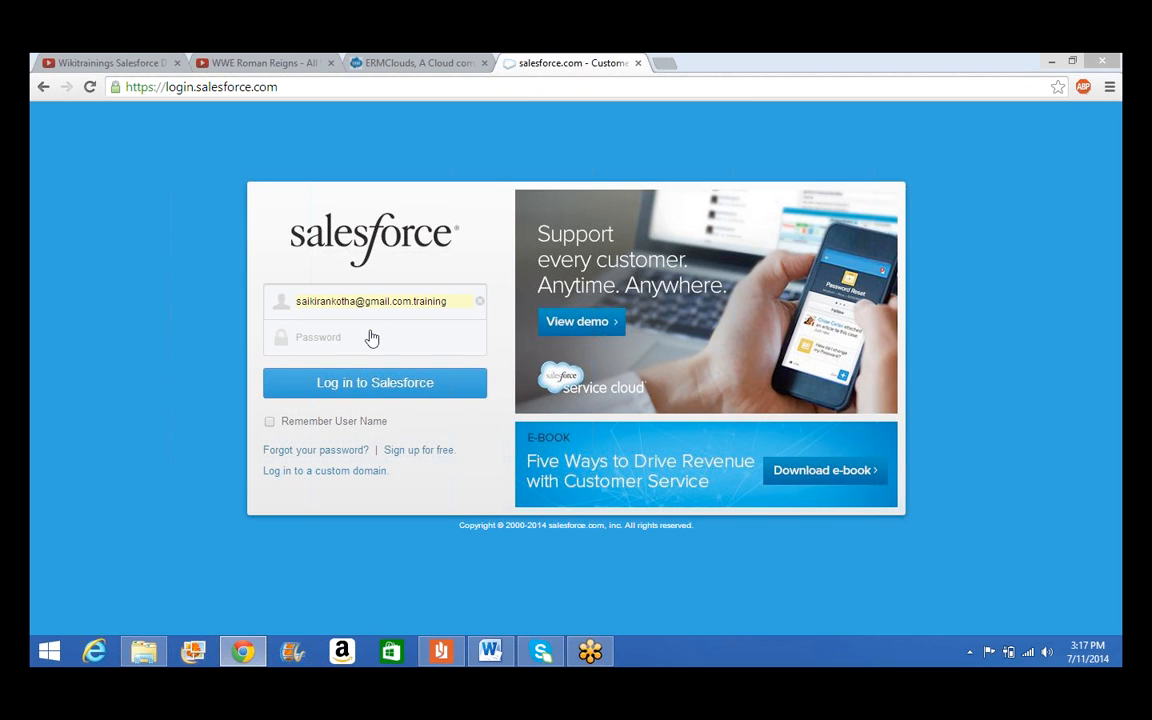
# Log in with the saved user name and password, continuing past the maintenance notice
pyautogui.click(371, 338)
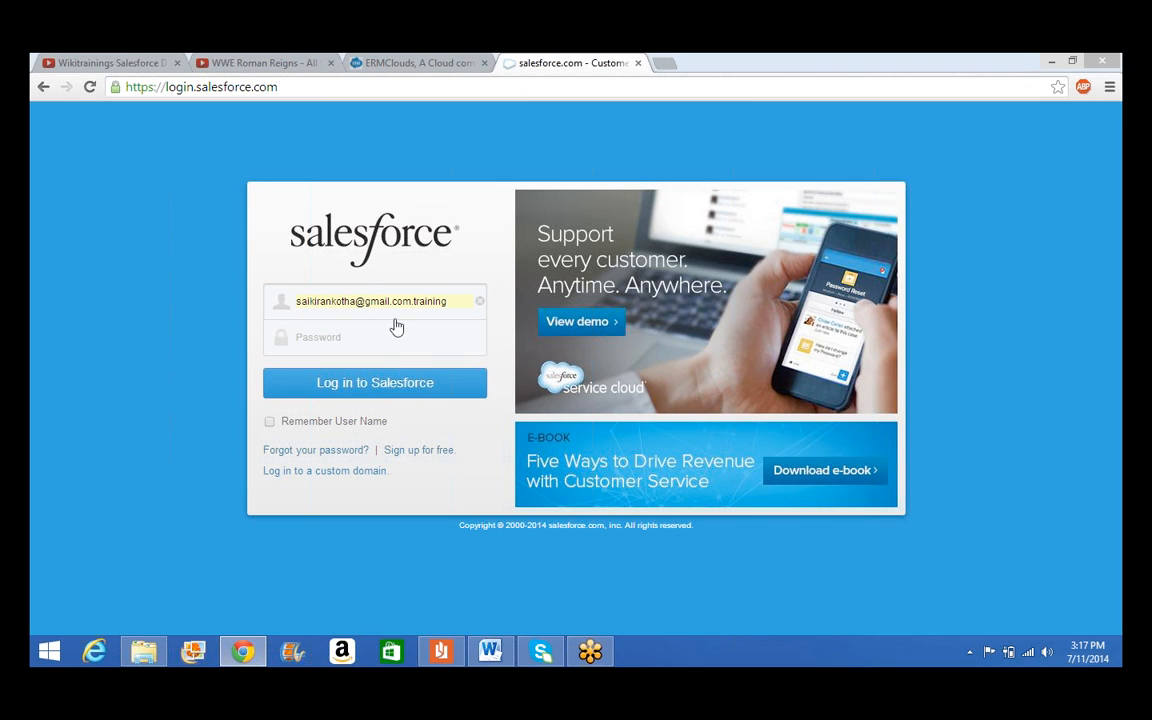
pyautogui.click(479, 304)
pyautogui.write('s')
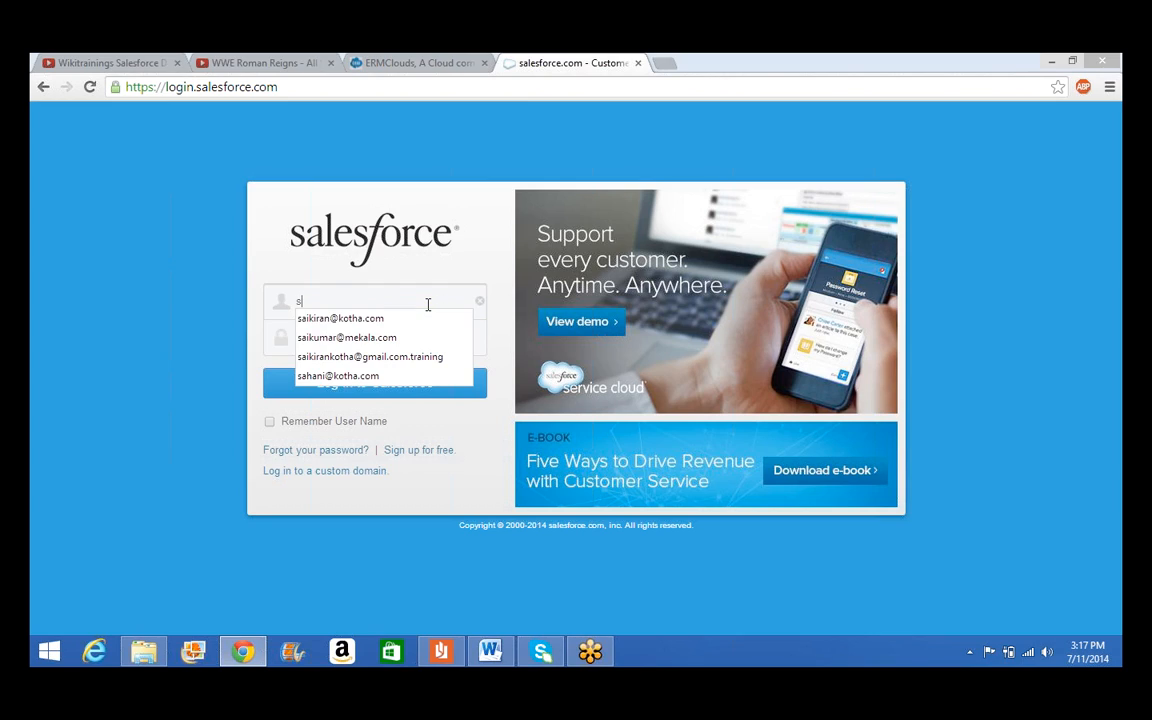
pyautogui.click(419, 316)
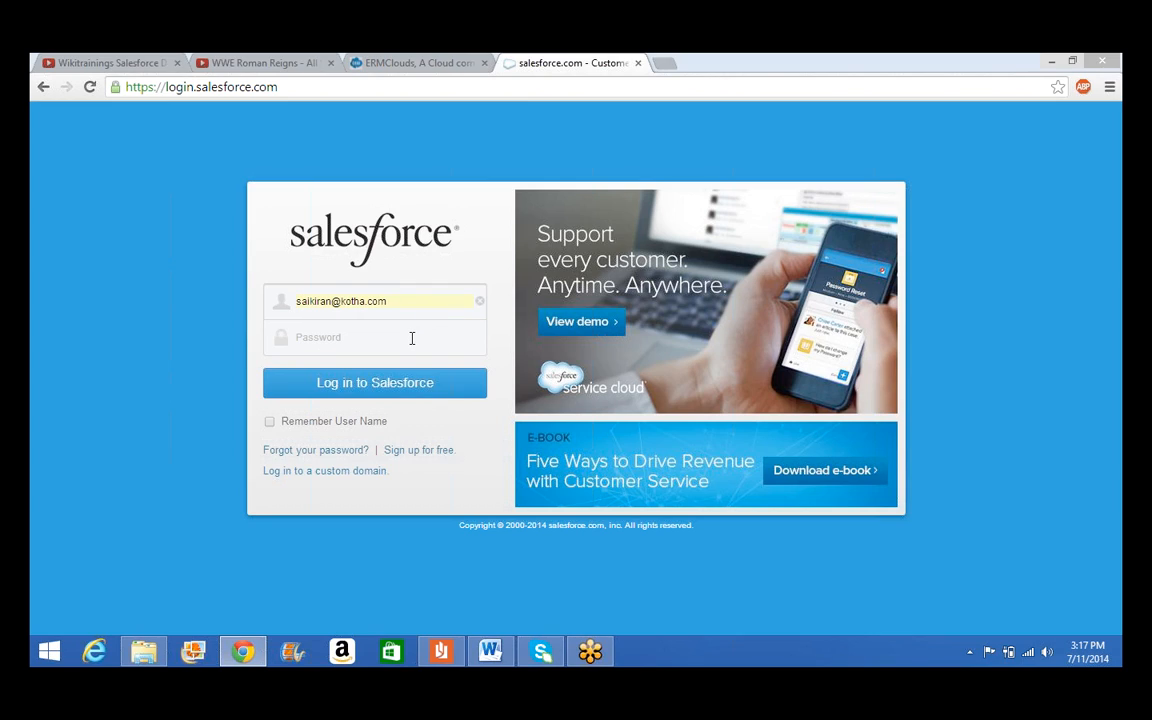
pyautogui.click(411, 338)
pyautogui.write('**********')
pyautogui.click(401, 388)
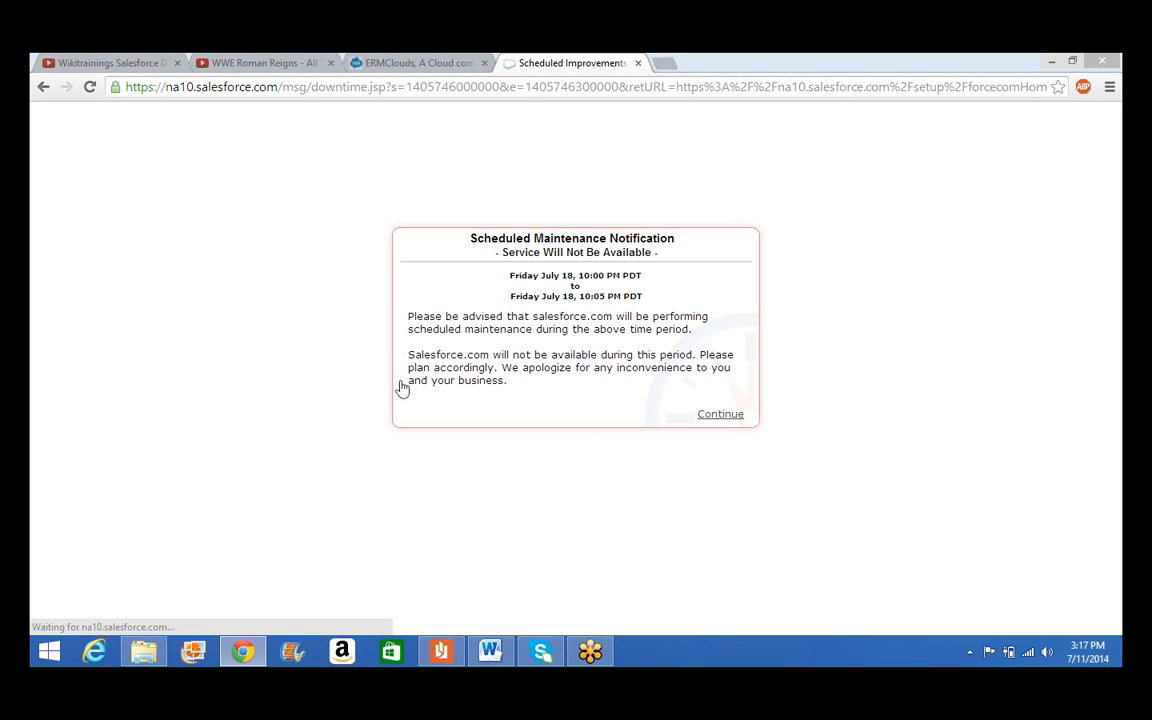
pyautogui.click(702, 416)
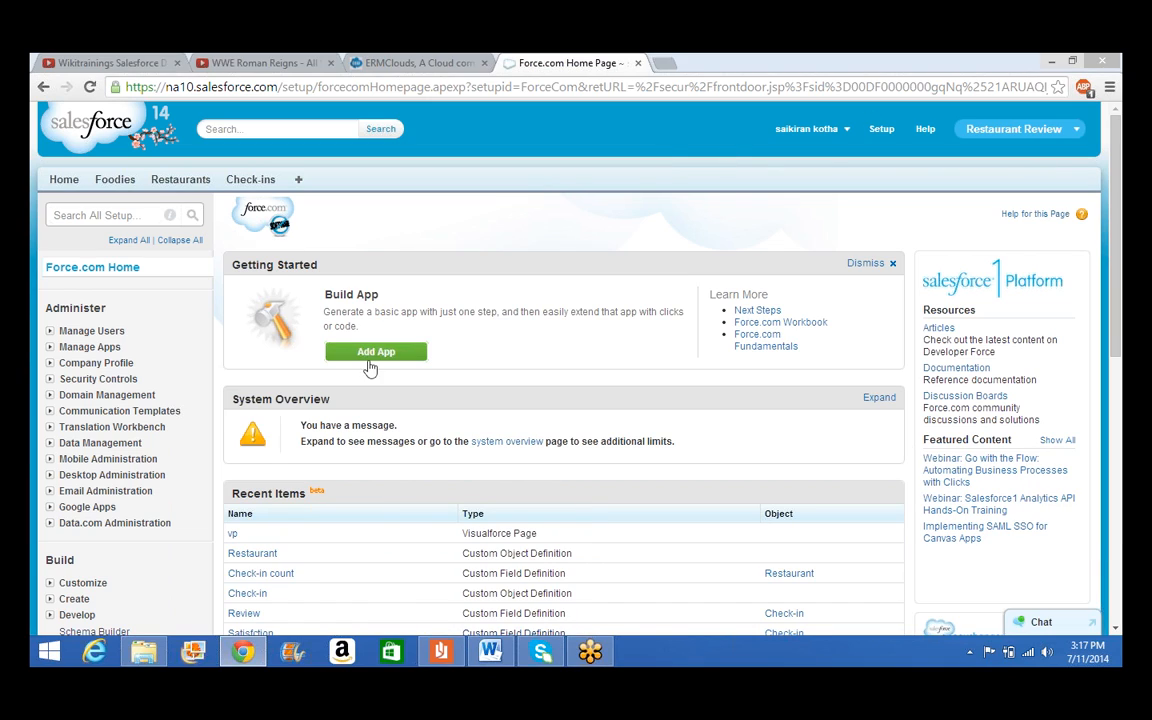
# Go to Customize > Leads > Web-to-Lead and start Create Web-to-Lead Form
pyautogui.click(98, 583)
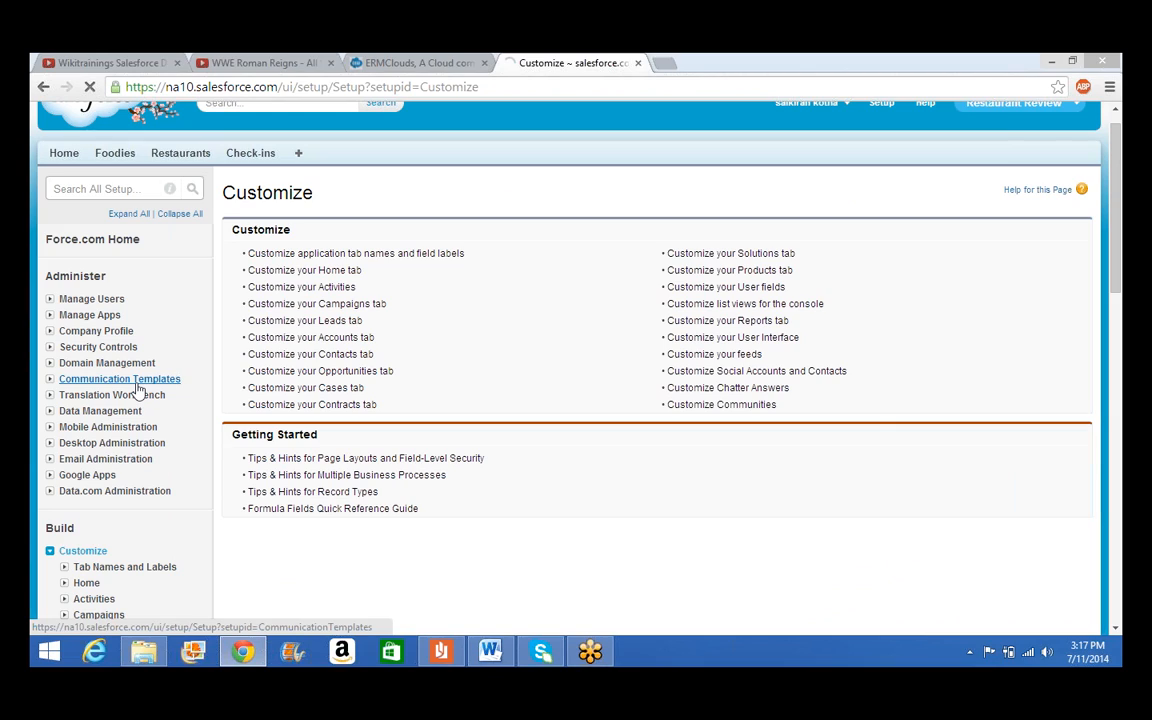
pyautogui.scroll(-1, 183, 357)
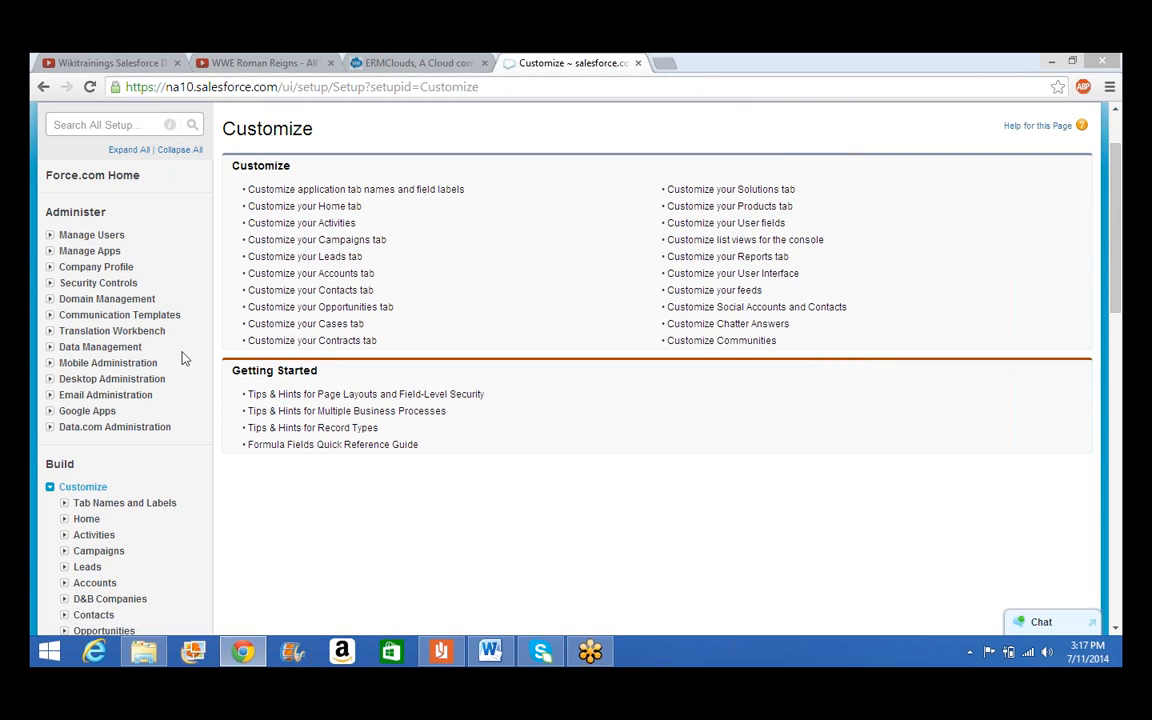
pyautogui.scroll(-2, 183, 357)
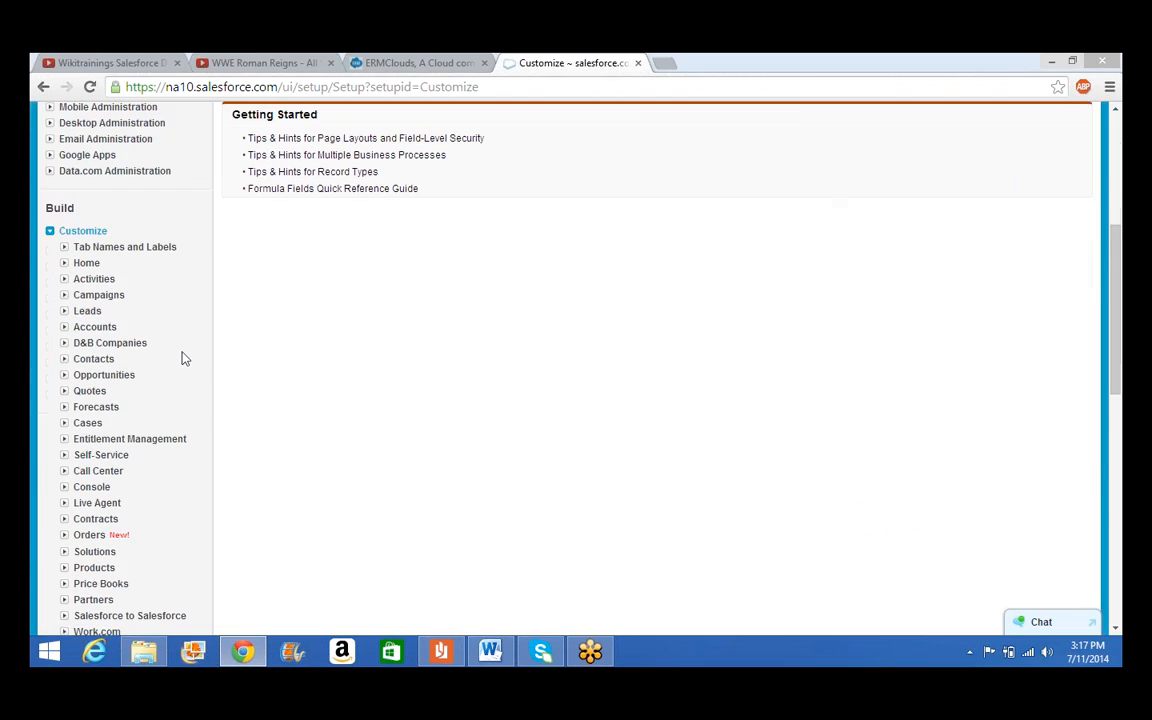
pyautogui.click(64, 312)
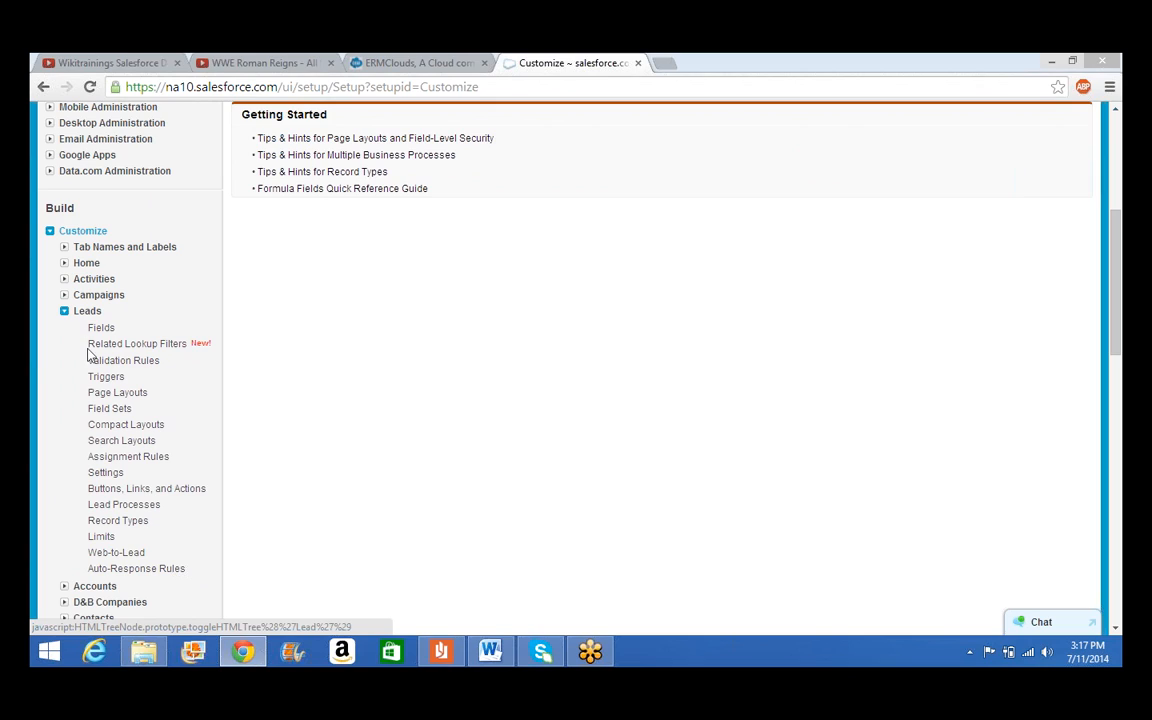
pyautogui.click(108, 558)
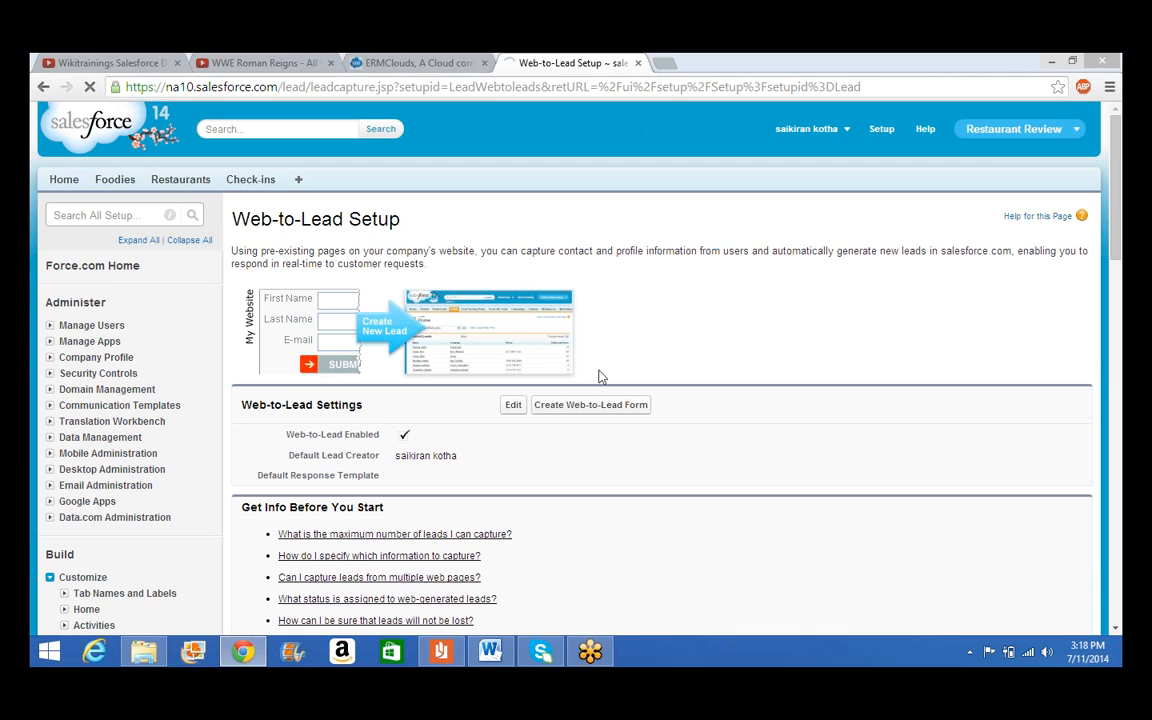
pyautogui.click(566, 409)
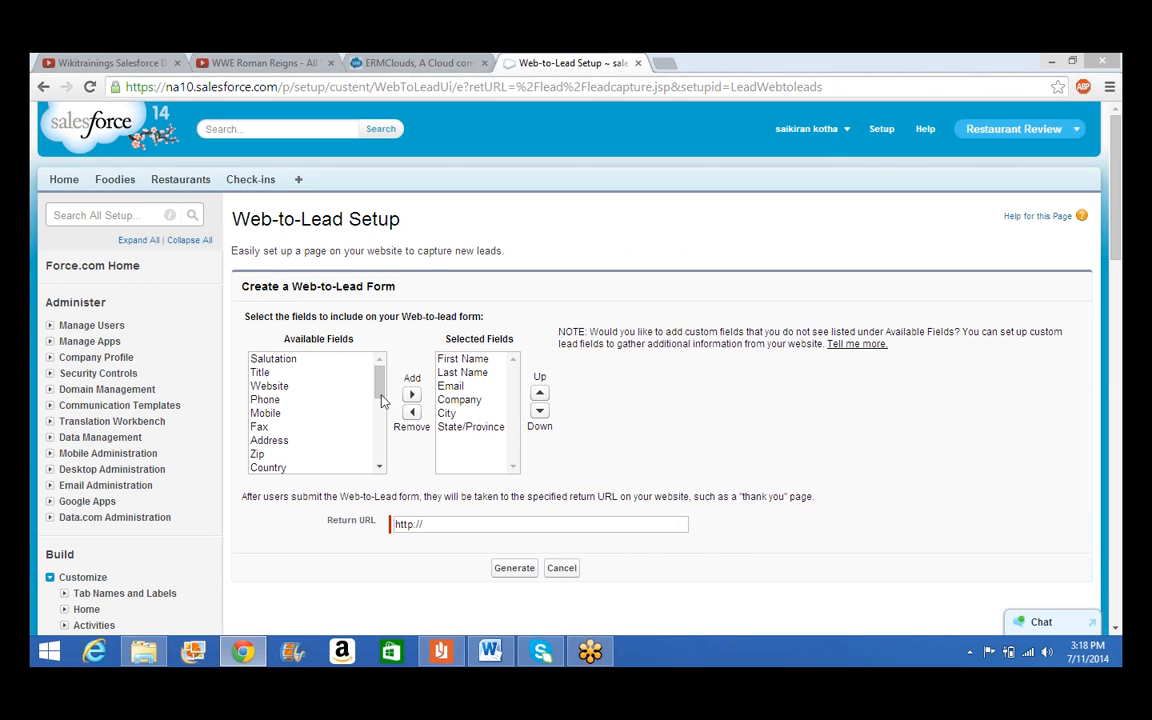
# Add Phone and Description to the form's selected fields
pyautogui.click(280, 442)
pyautogui.press('Up')
pyautogui.press('Up')
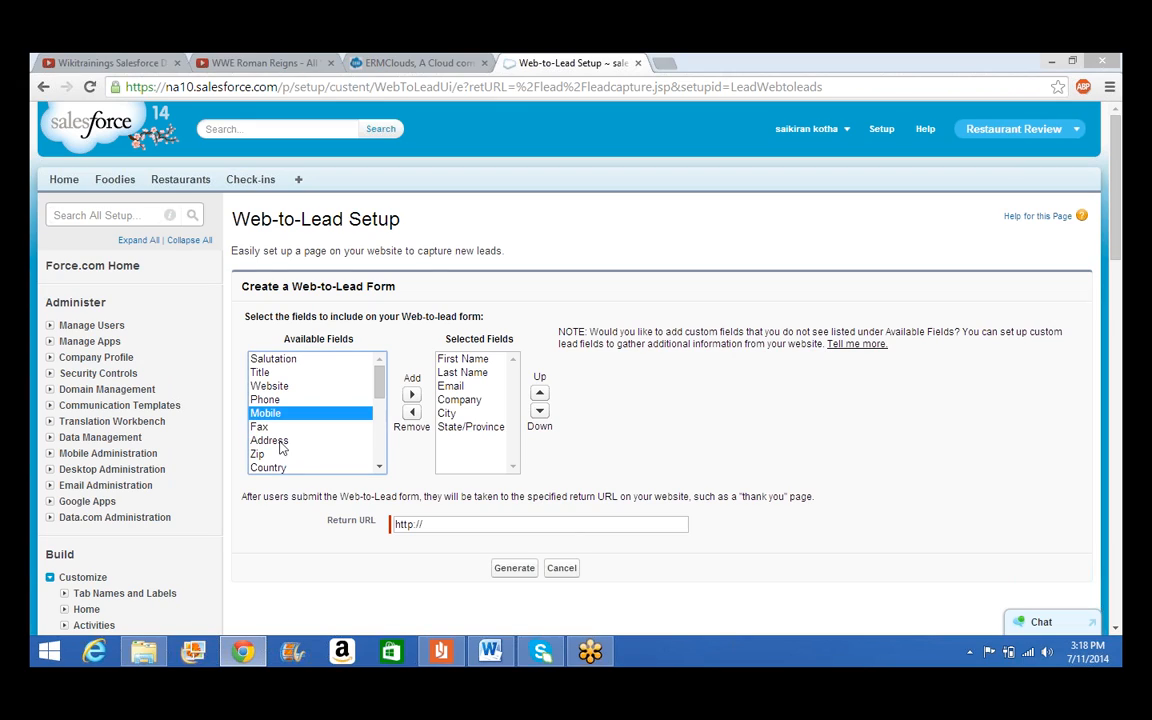
pyautogui.press('Up')
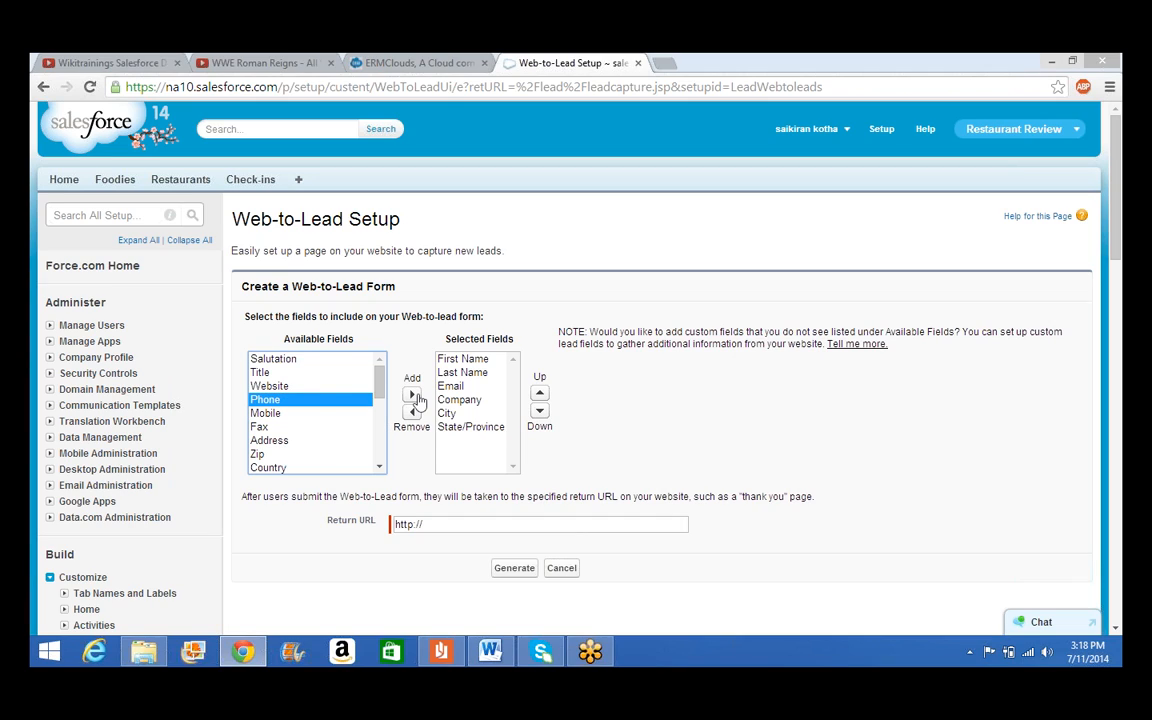
pyautogui.click(413, 396)
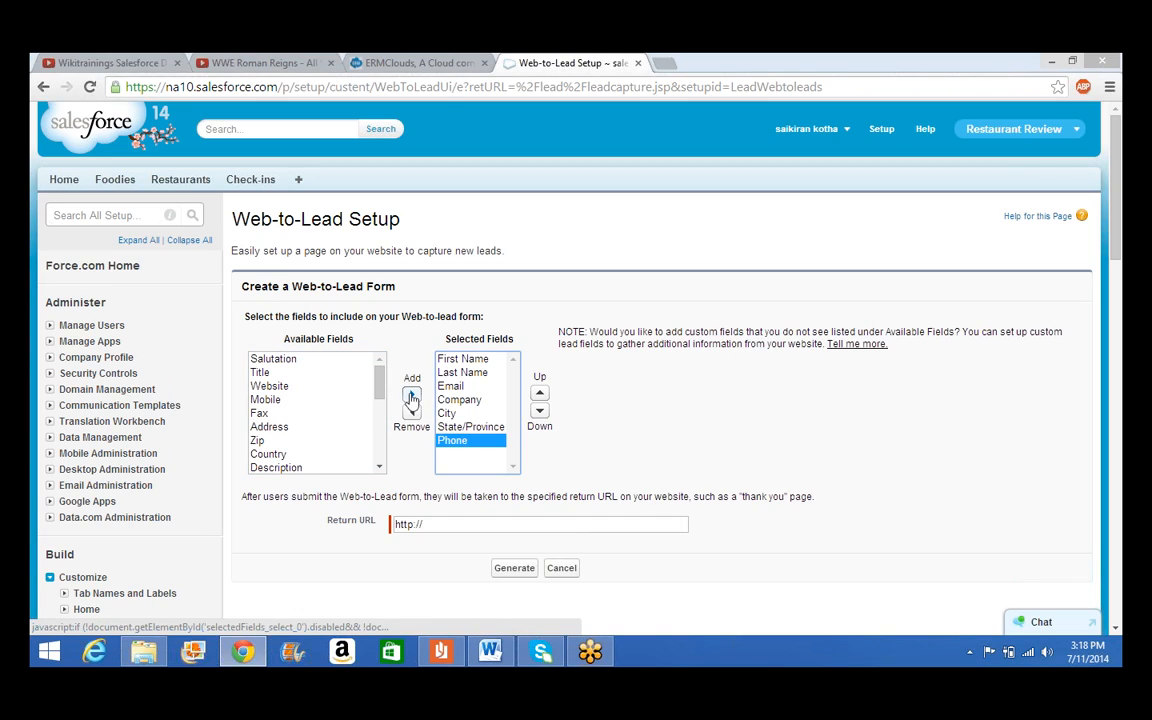
pyautogui.click(270, 466)
pyautogui.click(411, 395)
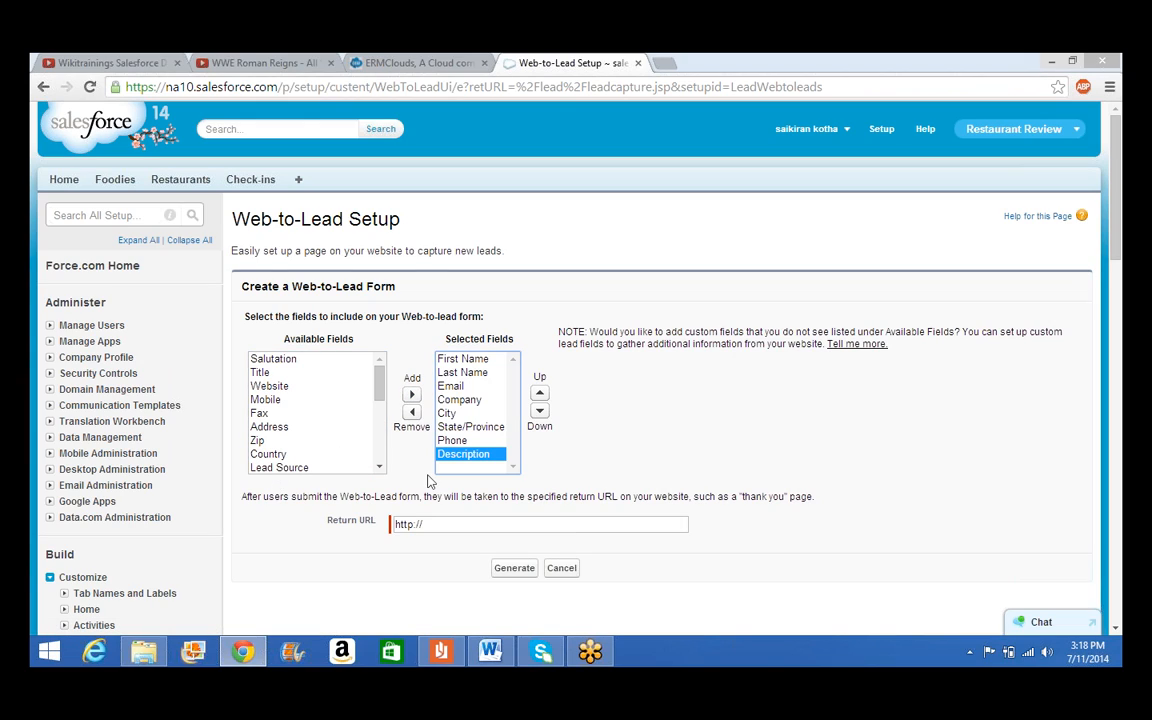
# Set the return URL to google.com and generate the form HTML
pyautogui.click(447, 527)
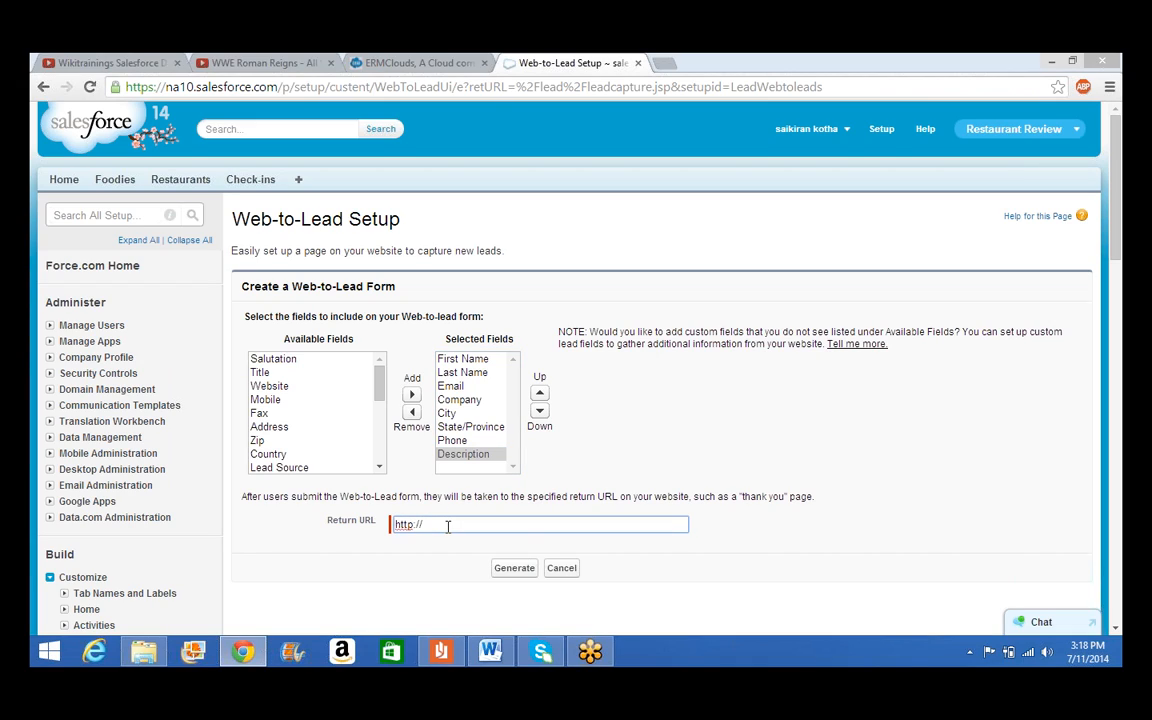
pyautogui.write('google.com')
pyautogui.click(509, 579)
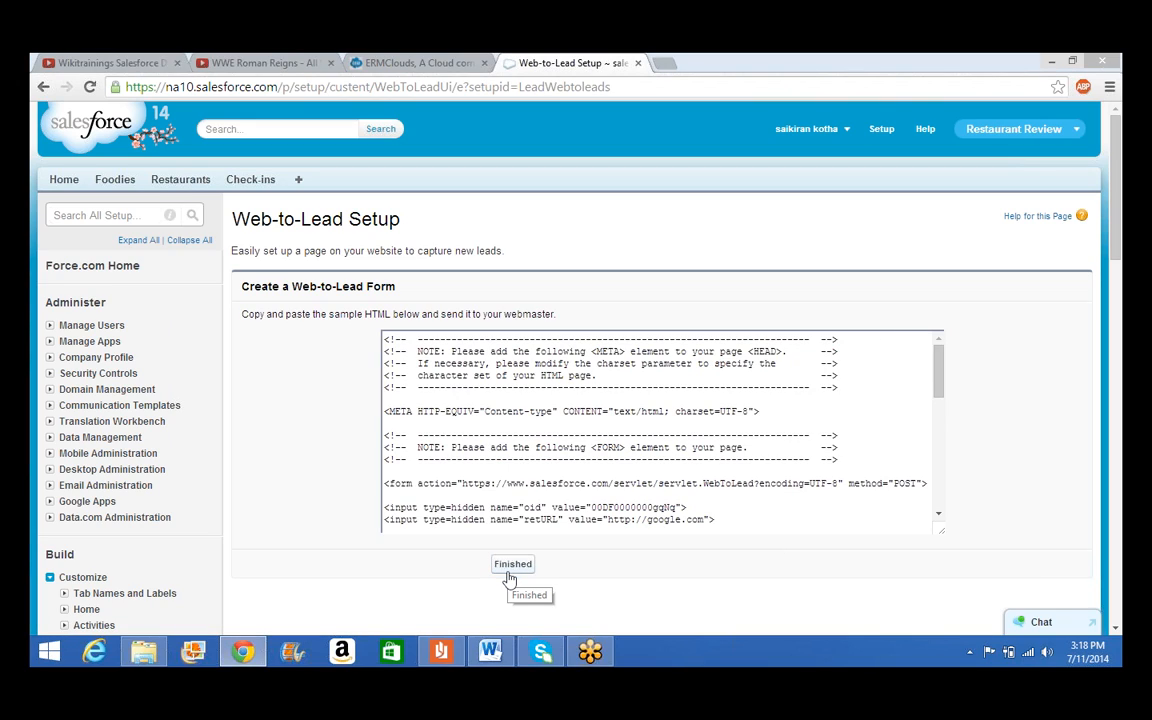
# Select all the generated HTML code, then switch to the Wikitrainings.docx Word document
pyautogui.click(559, 472)
pyautogui.write('a')
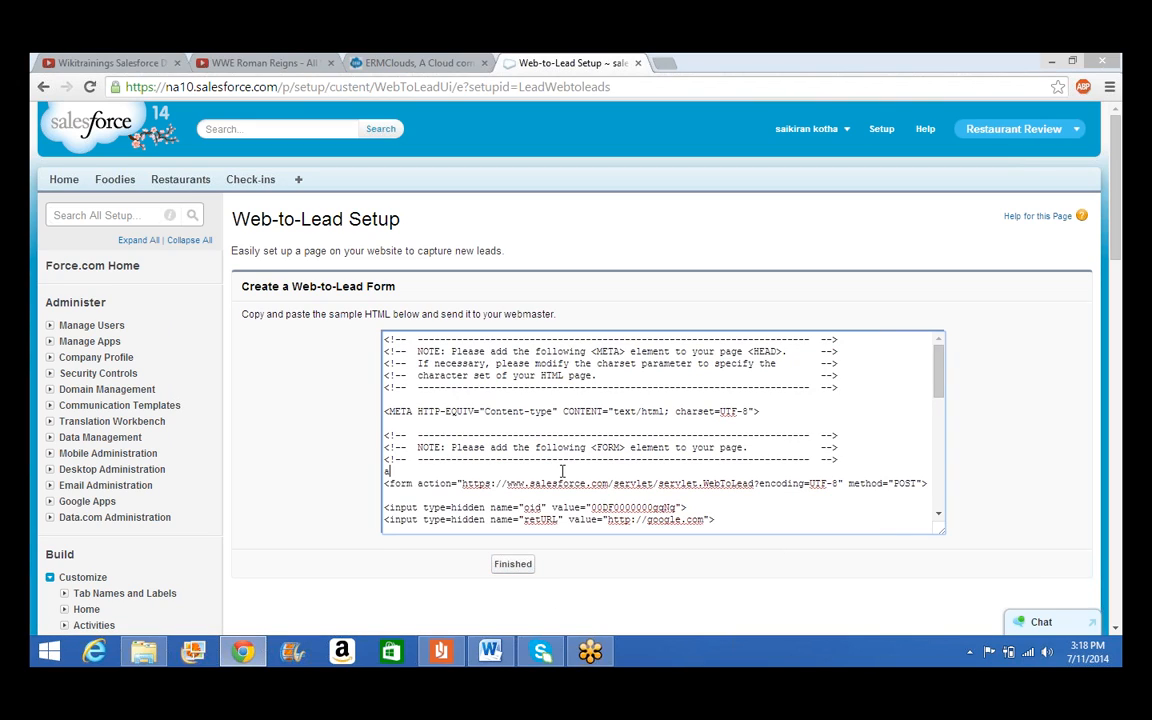
pyautogui.press('BackSpace')
pyautogui.hotkey('ctrl', 'a')
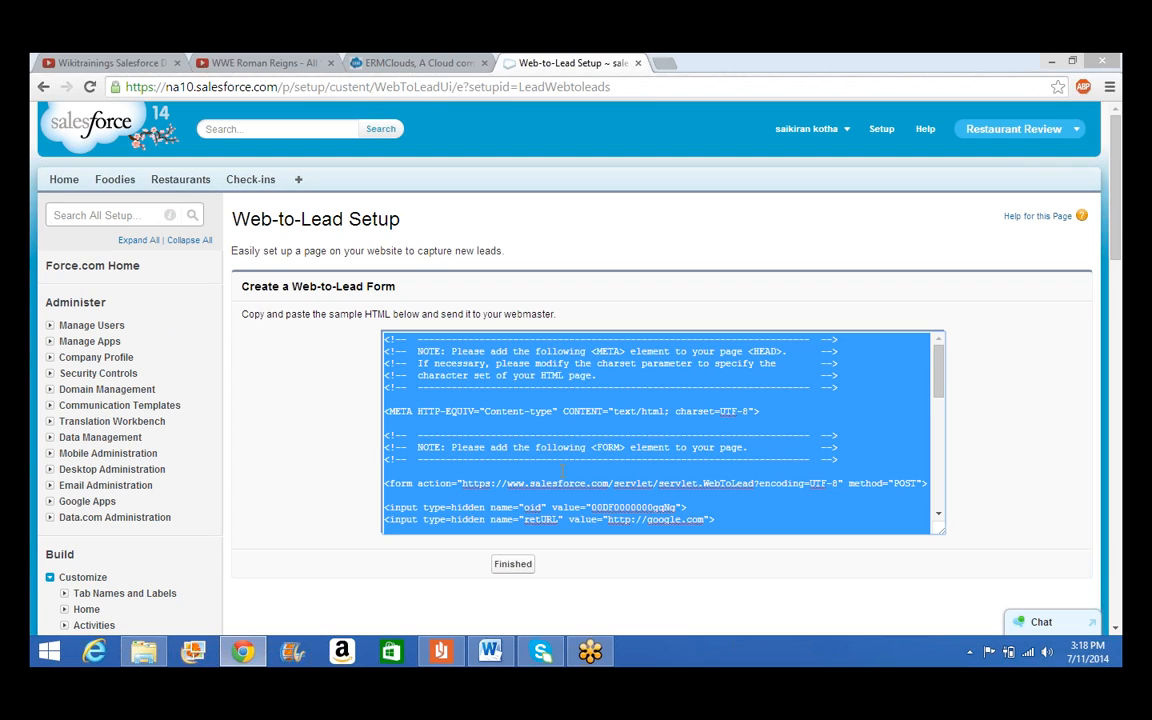
pyautogui.click(492, 653)
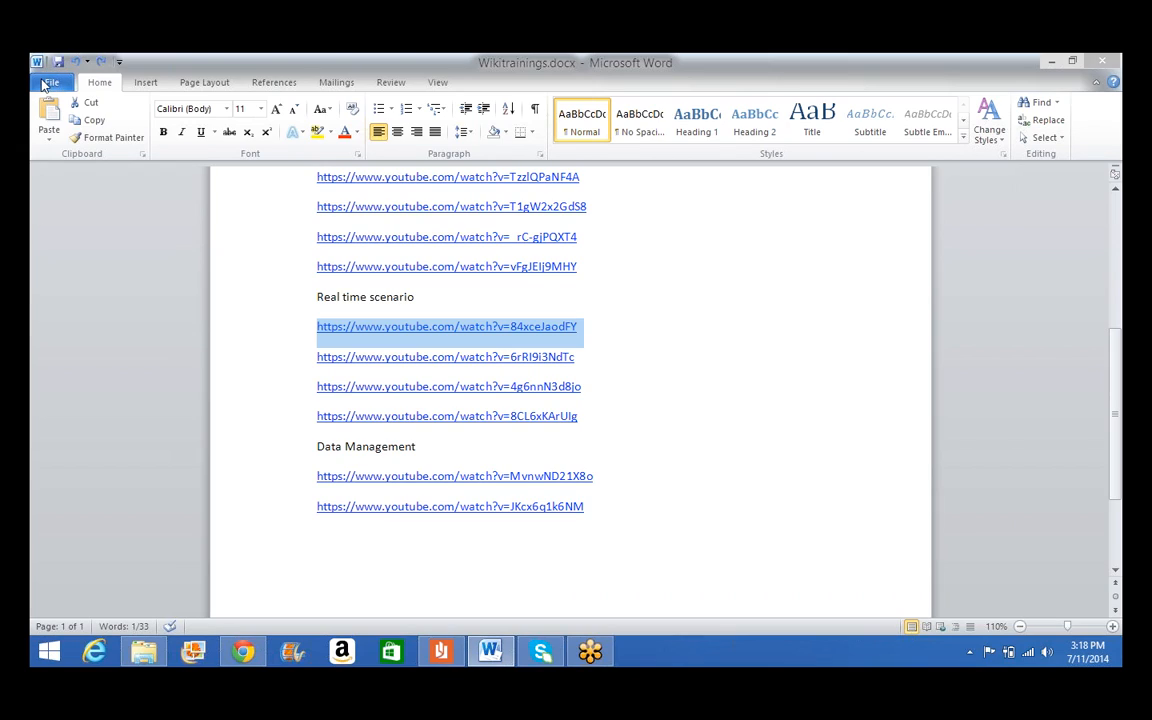
# Leave Wikitrainings.docx's File Info view and bring up the Windows Start screen
pyautogui.click(48, 84)
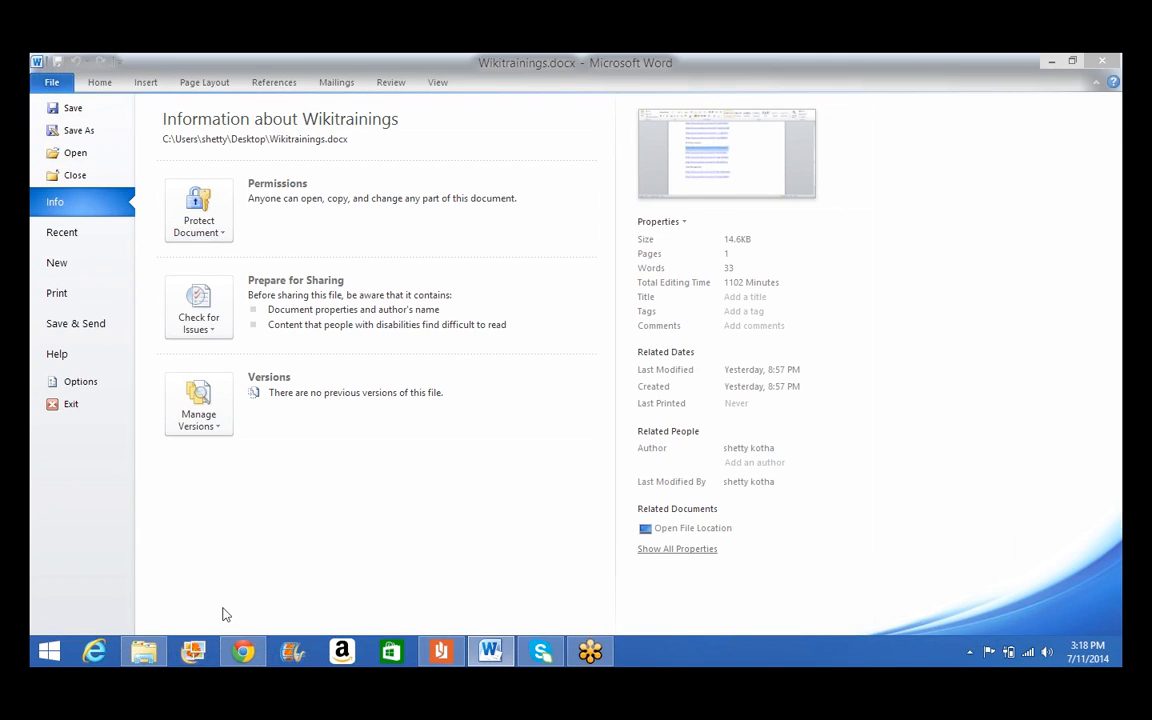
pyautogui.click(43, 670)
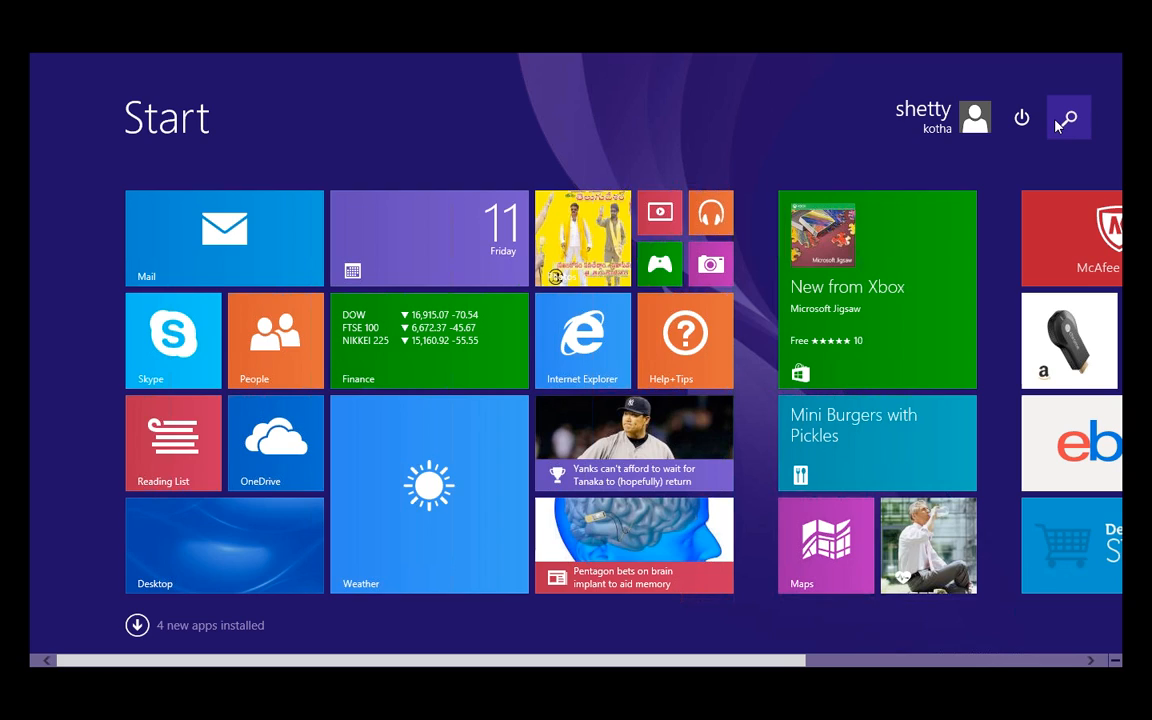
# Search the Start screen for 'notepad' and launch a blank Notepad window
pyautogui.click(1060, 121)
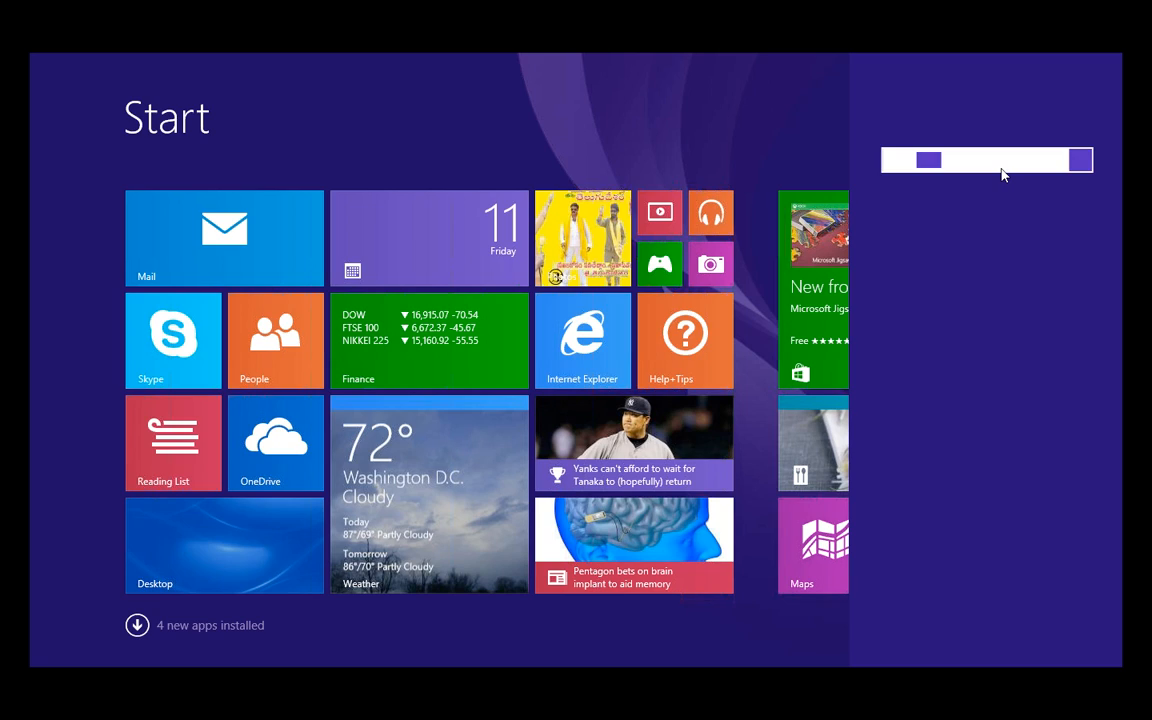
pyautogui.write('notepad')
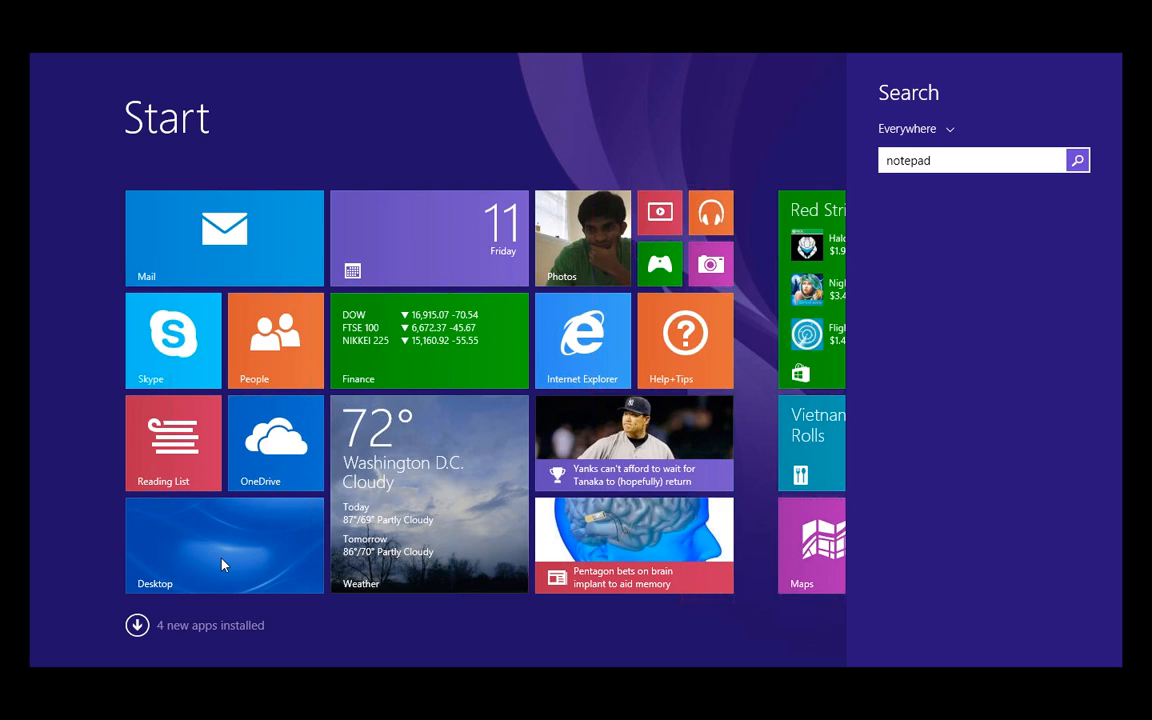
pyautogui.press('Return')
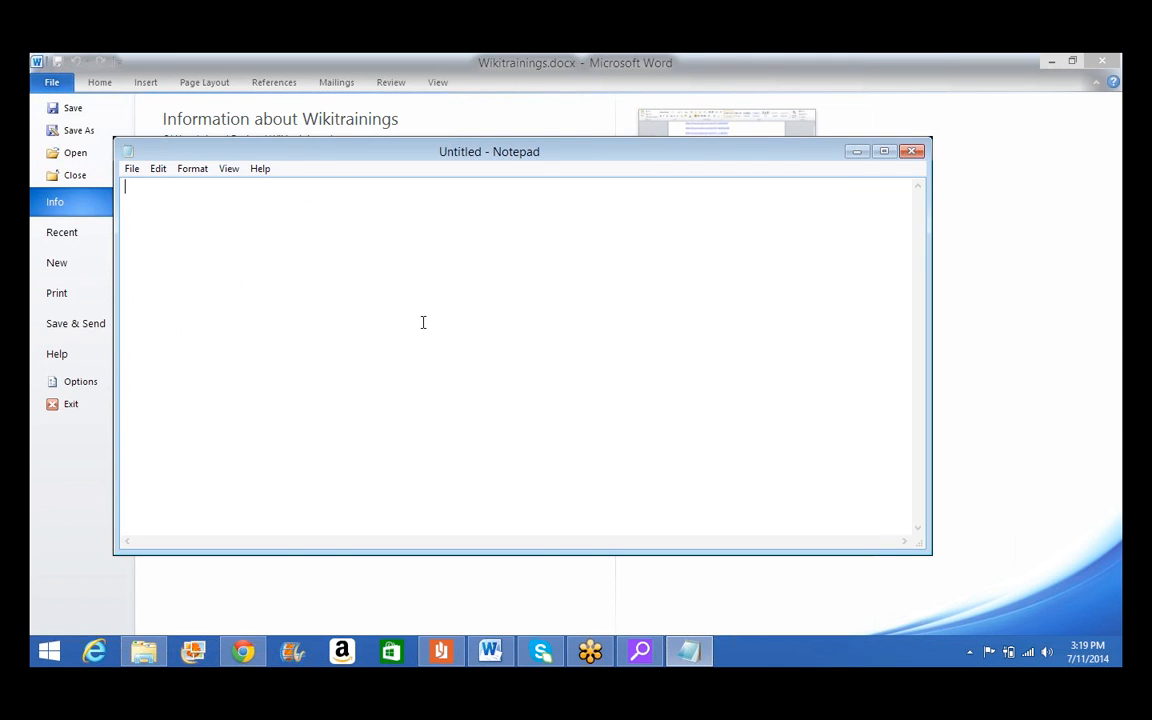
# Type the opening <html> and closing </html> tags on separate lines
pyautogui.write('<ht')
pyautogui.write('ml')
pyautogui.write('a')
pyautogui.press('BackSpace')
pyautogui.write('>')
pyautogui.press('Return')
pyautogui.write('<>')
pyautogui.press('Left')
pyautogui.write('?html')
pyautogui.press('Left')
pyautogui.press('Left')
pyautogui.press('Left')
pyautogui.press('Left')
pyautogui.press('Left')
pyautogui.press('BackSpace')
pyautogui.write('?')
pyautogui.press('BackSpace')
pyautogui.press('Delete')
pyautogui.write('/')
pyautogui.press('Left')
pyautogui.write('<')
pyautogui.press('Up')
pyautogui.press('Return')
pyautogui.press('BackSpace')
# Snap Notepad to the right half of the screen and open blank lines inside the html tags
pyautogui.press('Return')
pyautogui.press('super+Right')
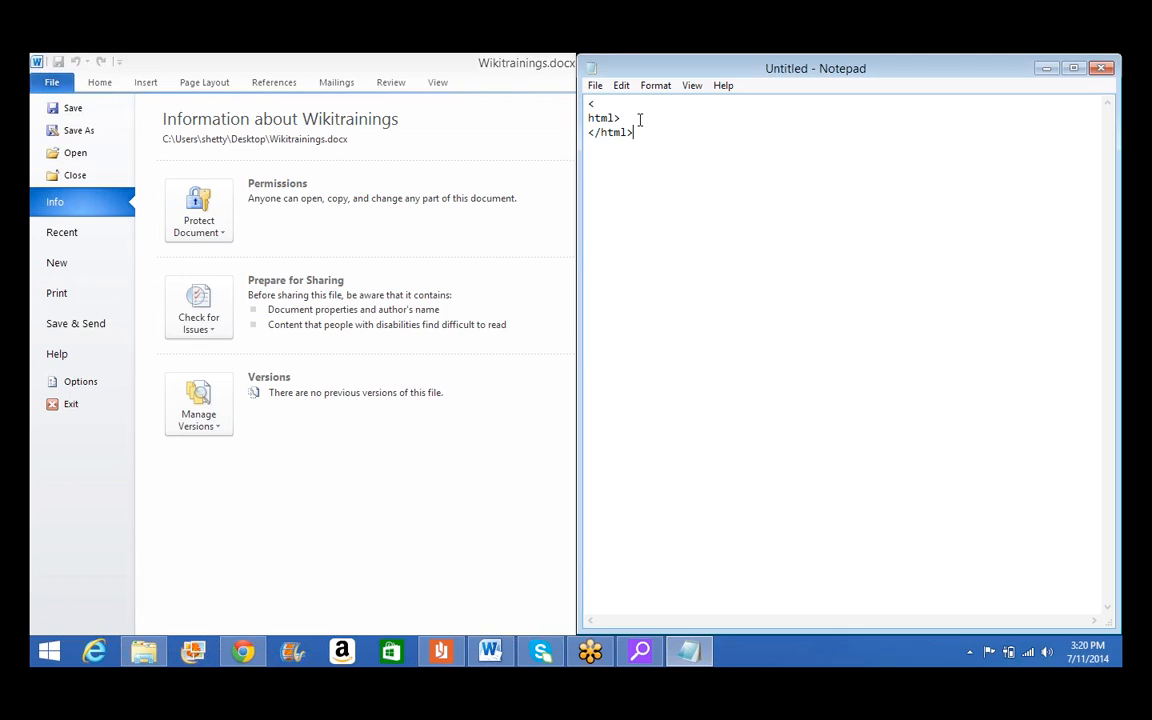
pyautogui.press('Left')
pyautogui.press('Left')
pyautogui.press('Left')
pyautogui.press('Left')
pyautogui.press('Left')
pyautogui.press('BackSpace')
pyautogui.press('Right')
pyautogui.press('Right')
pyautogui.press('Right')
pyautogui.press('Right')
pyautogui.press('Right')
pyautogui.press('Right')
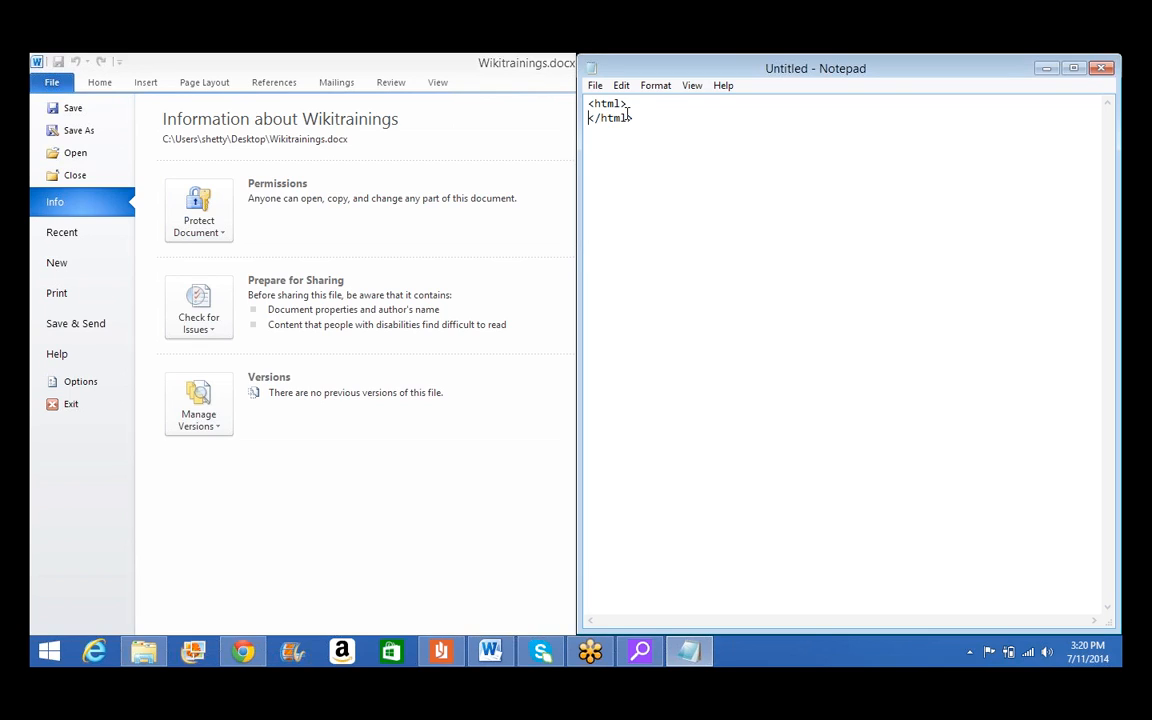
pyautogui.press('Return')
pyautogui.press('Return')
pyautogui.press('Return')
pyautogui.press('Return')
pyautogui.press('Return')
pyautogui.press('Return')
pyautogui.press('Up')
pyautogui.press('Up')
# Add <body> and </body> tags, paste the Web-to-Lead form code between them, and start saving
pyautogui.write('<body')
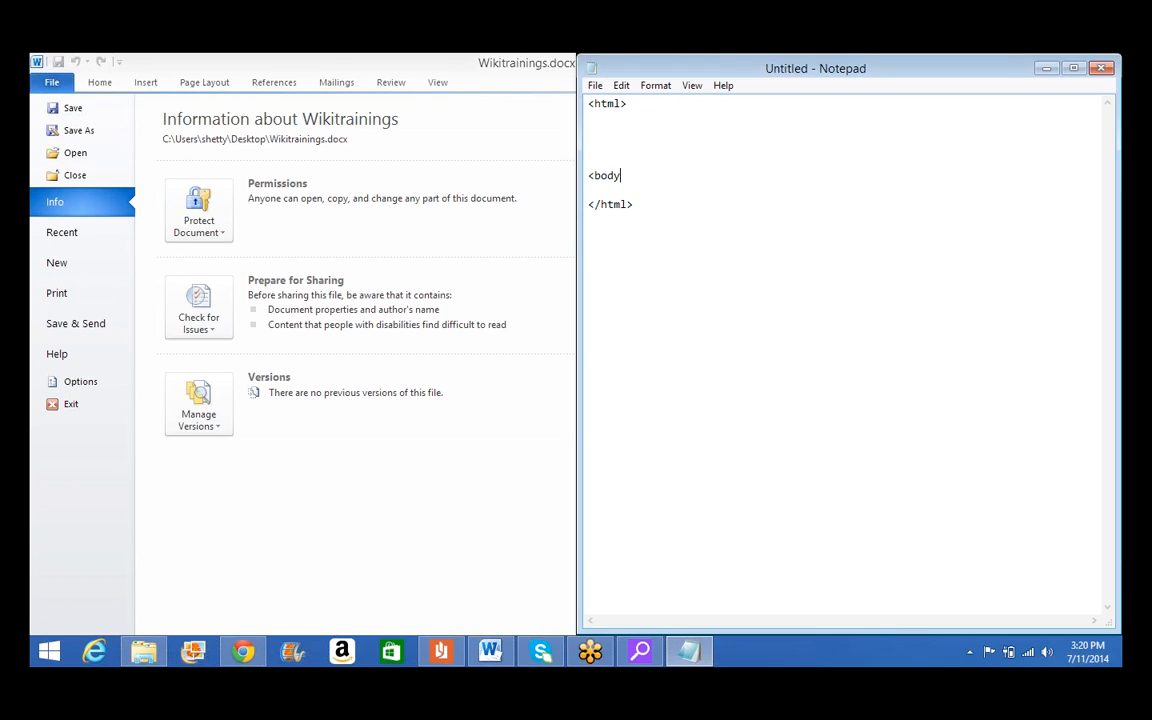
pyautogui.write('><>/bo>')
pyautogui.moveTo(490, 655)
pyautogui.write('dy>')
pyautogui.press('Left')
pyautogui.press('Return')
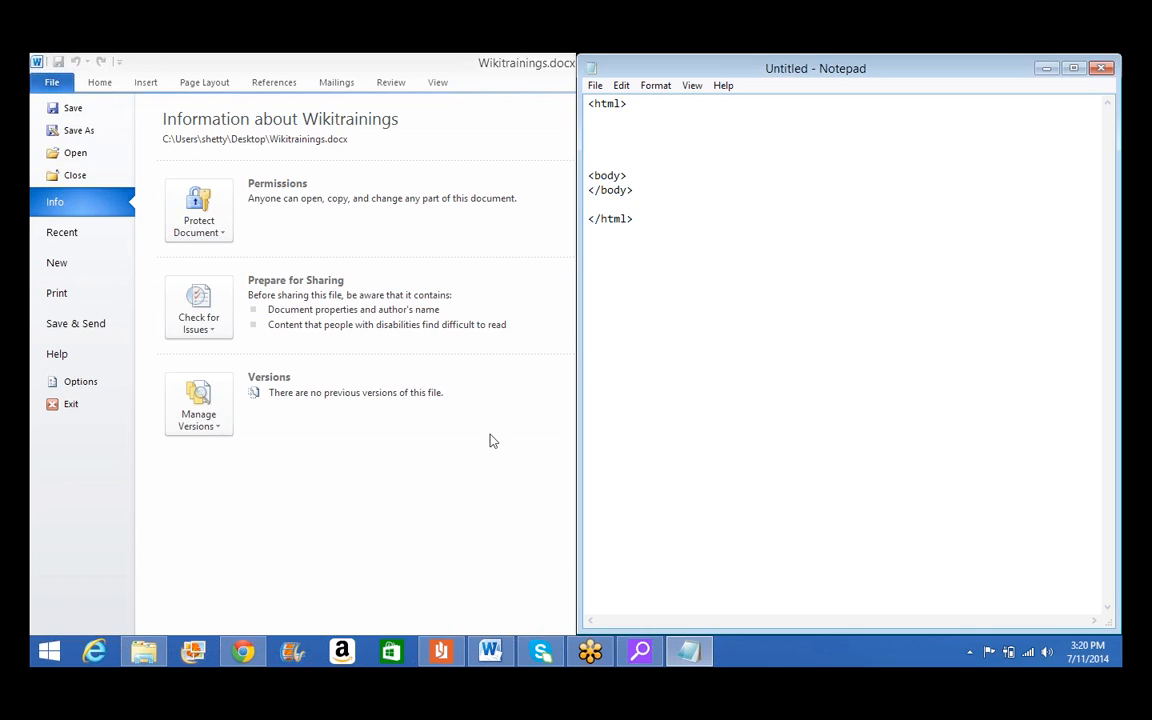
pyautogui.hotkey('ctrl', 'v')
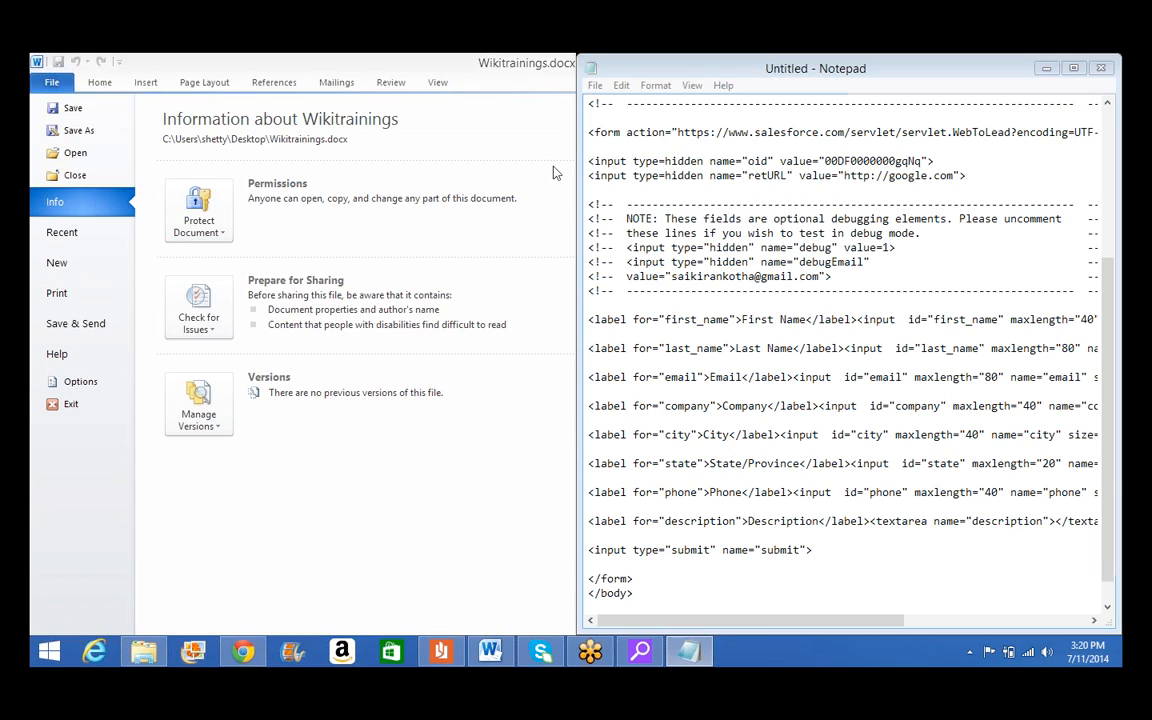
pyautogui.hotkey('ctrl', 's')
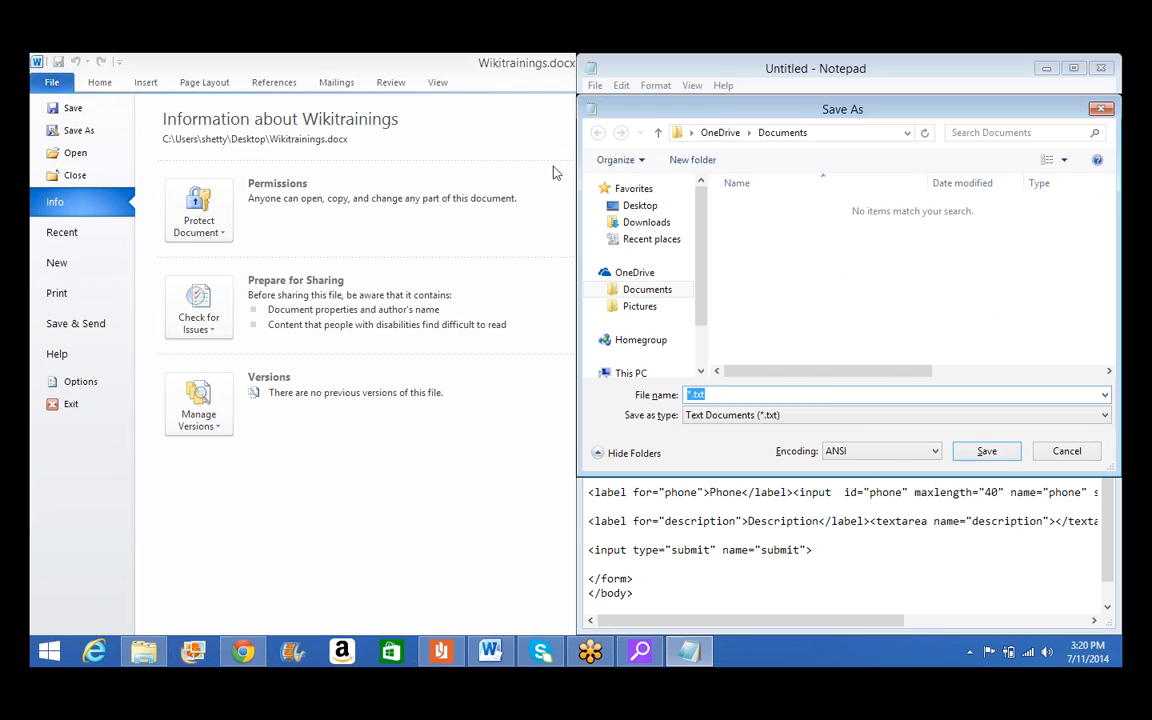
# Save the page as sai.html and minimize Notepad
pyautogui.write('sai.html')
pyautogui.press('Return')
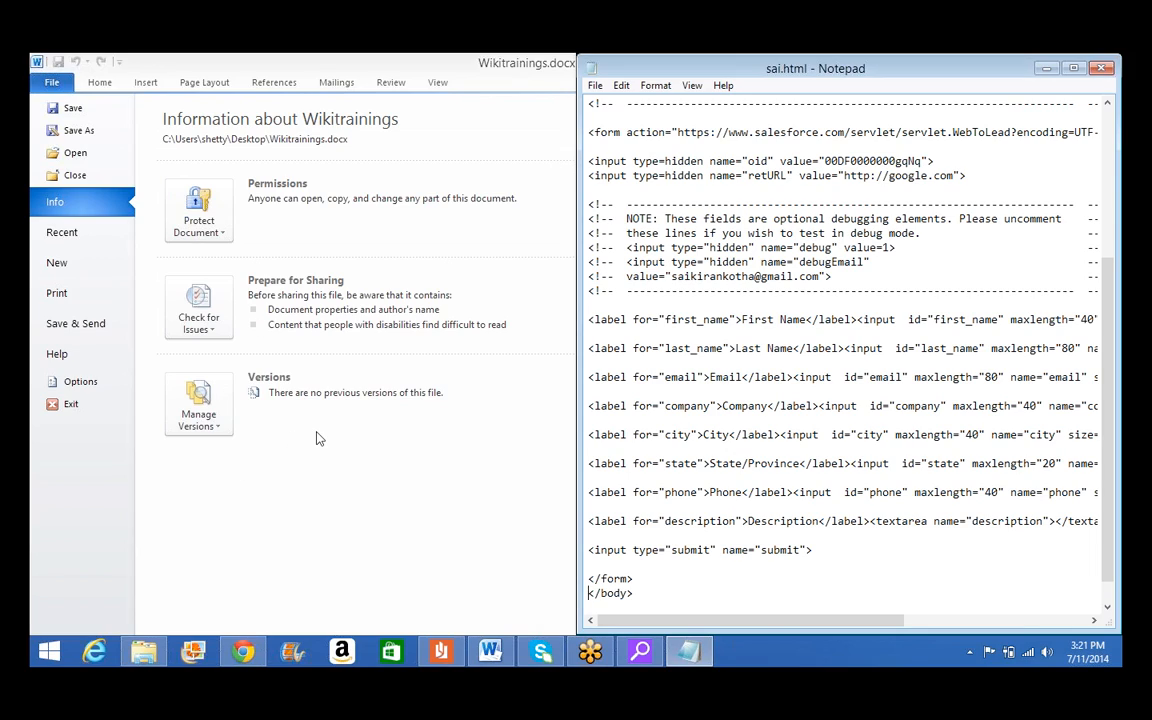
pyautogui.click(688, 655)
# Bring Chrome's Web-to-Lead Setup window forward and open a new blank tab
pyautogui.click(140, 655)
pyautogui.click(243, 653)
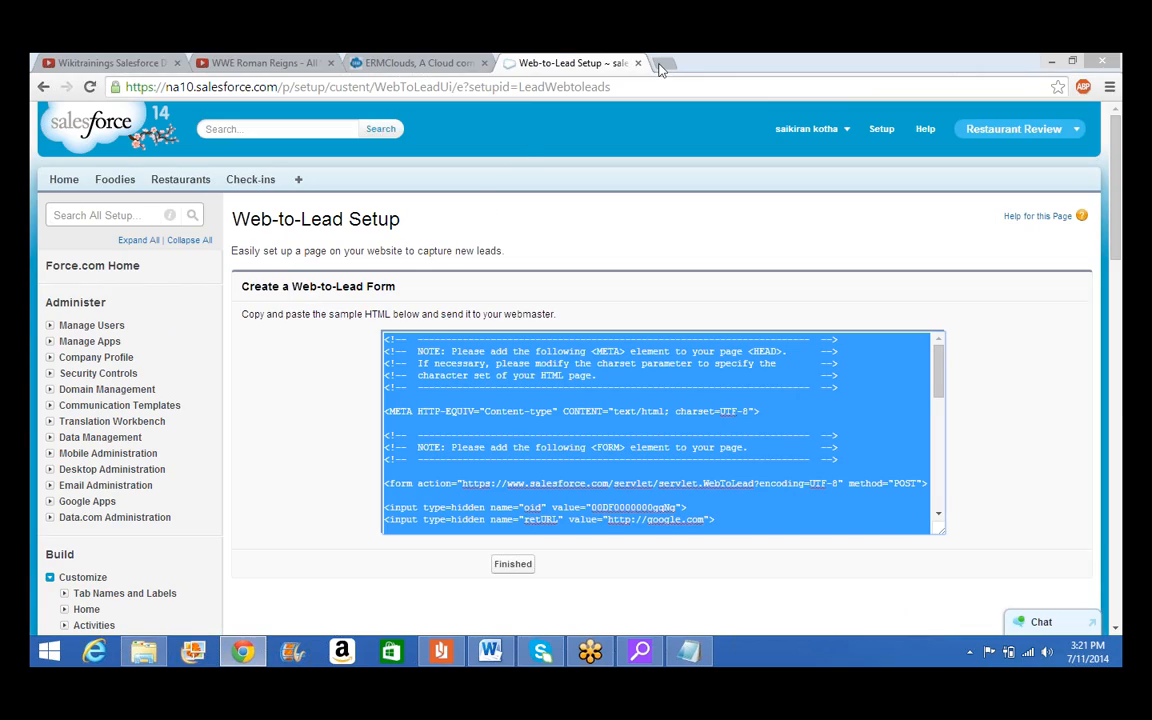
pyautogui.click(667, 64)
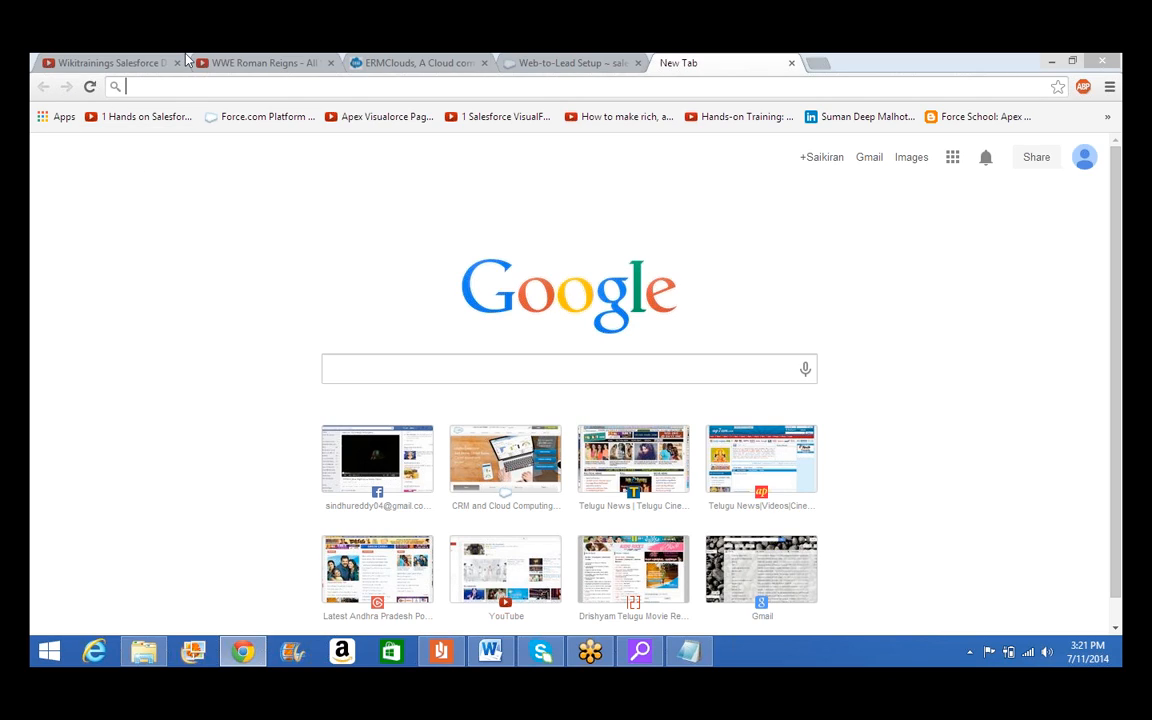
# Browse File Explorer from This PC Documents to OneDrive Documents and select sai.html
pyautogui.click(143, 656)
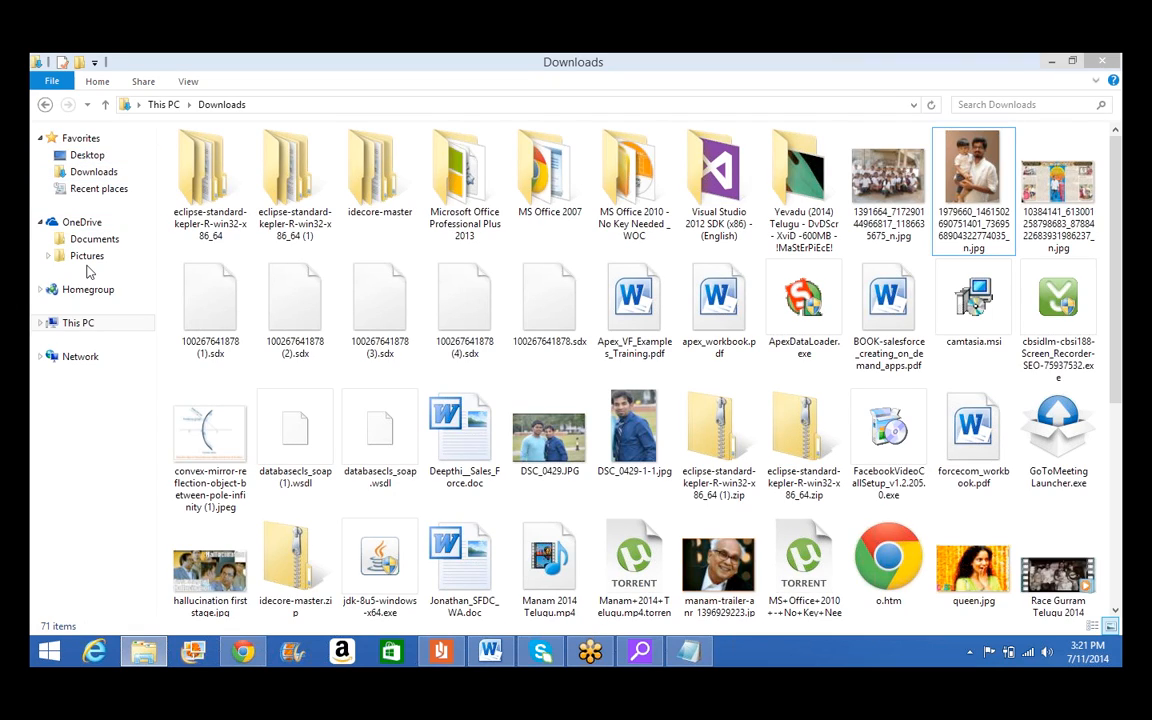
pyautogui.click(80, 323)
pyautogui.click(465, 175)
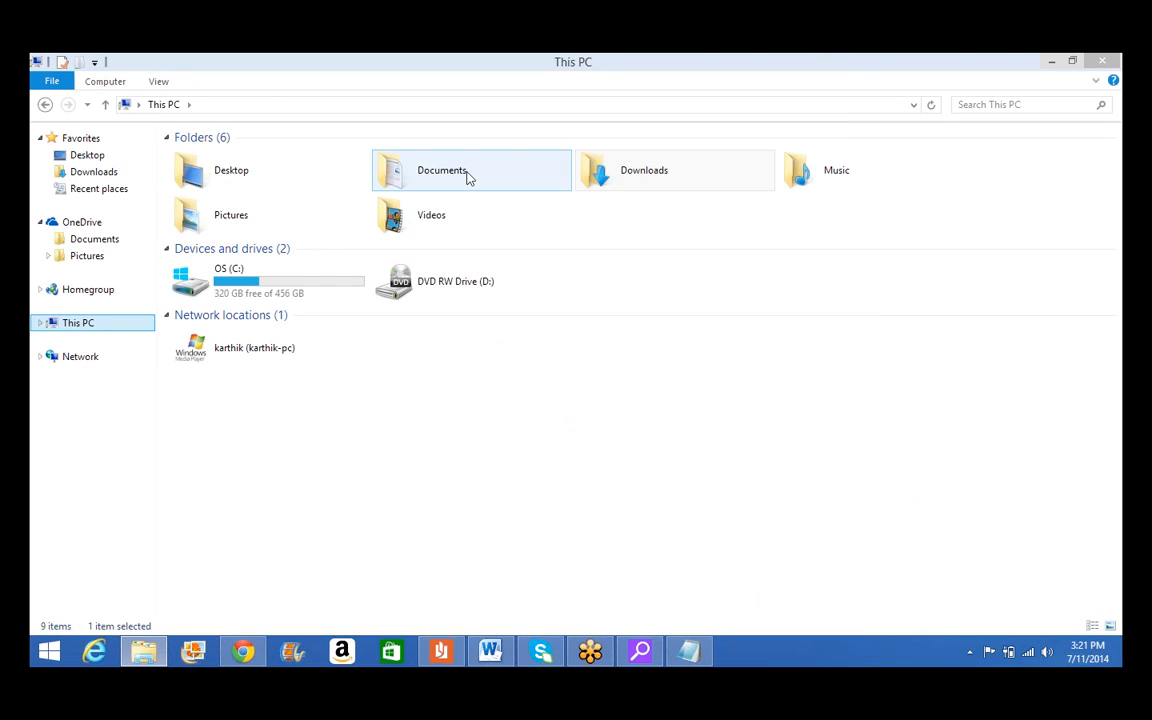
pyautogui.doubleClick(467, 177)
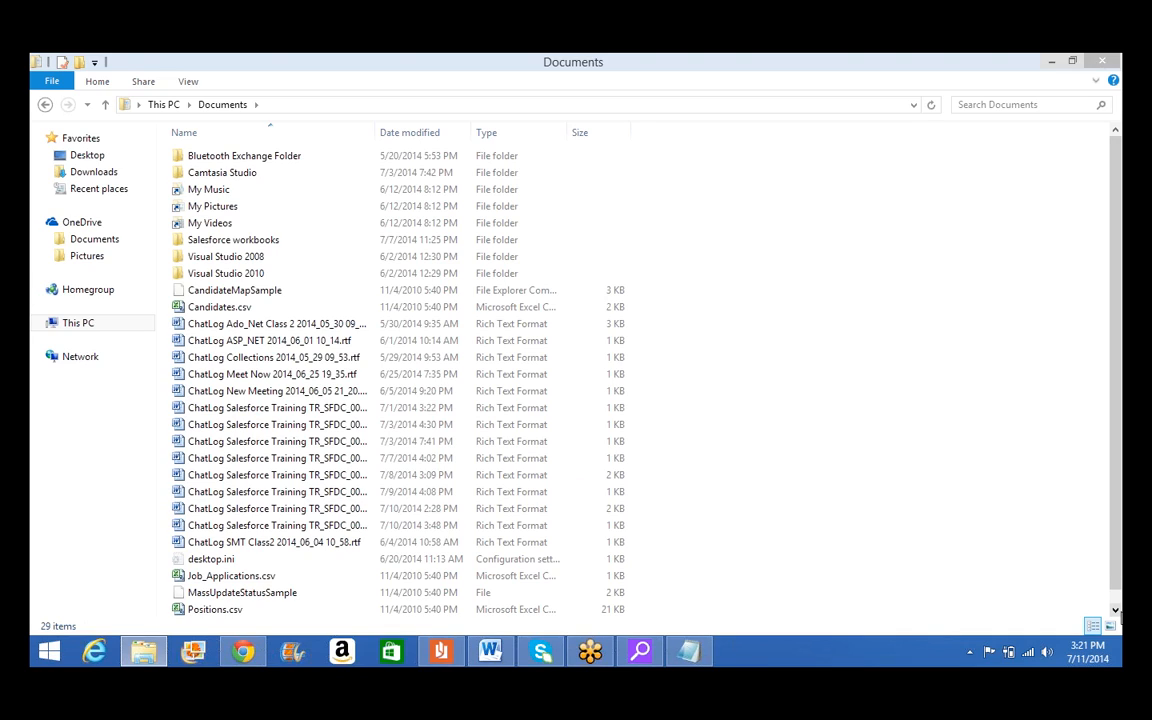
pyautogui.click(1116, 610)
pyautogui.click(290, 457)
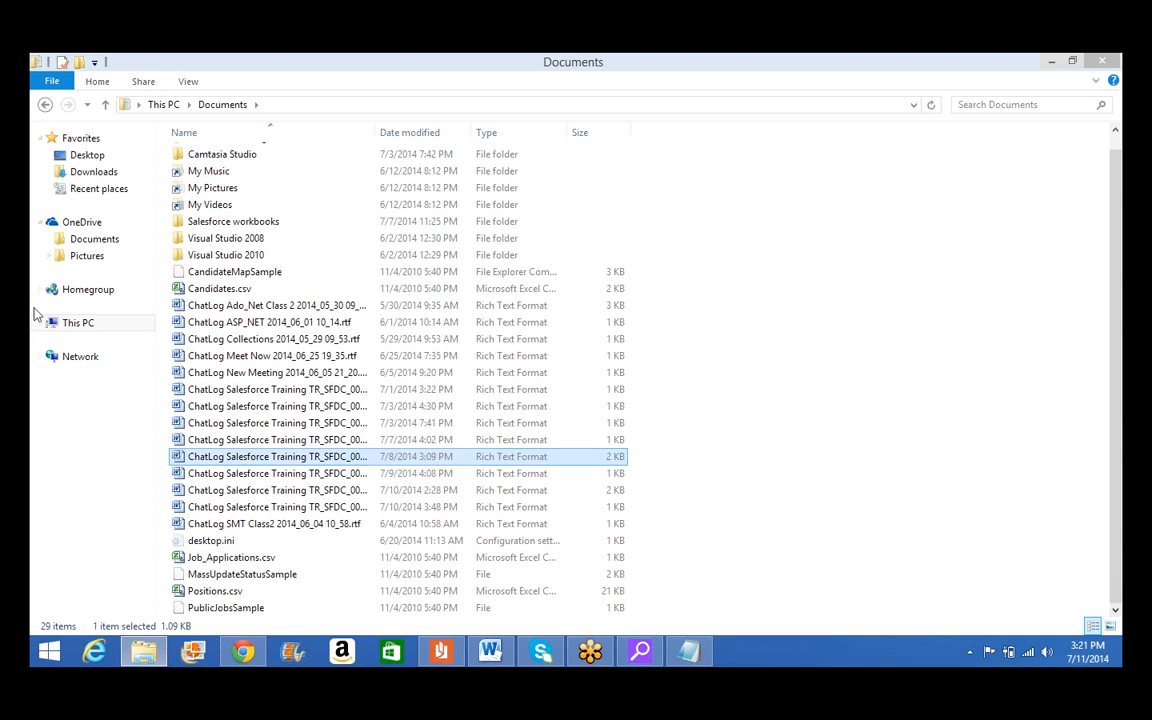
pyautogui.click(98, 240)
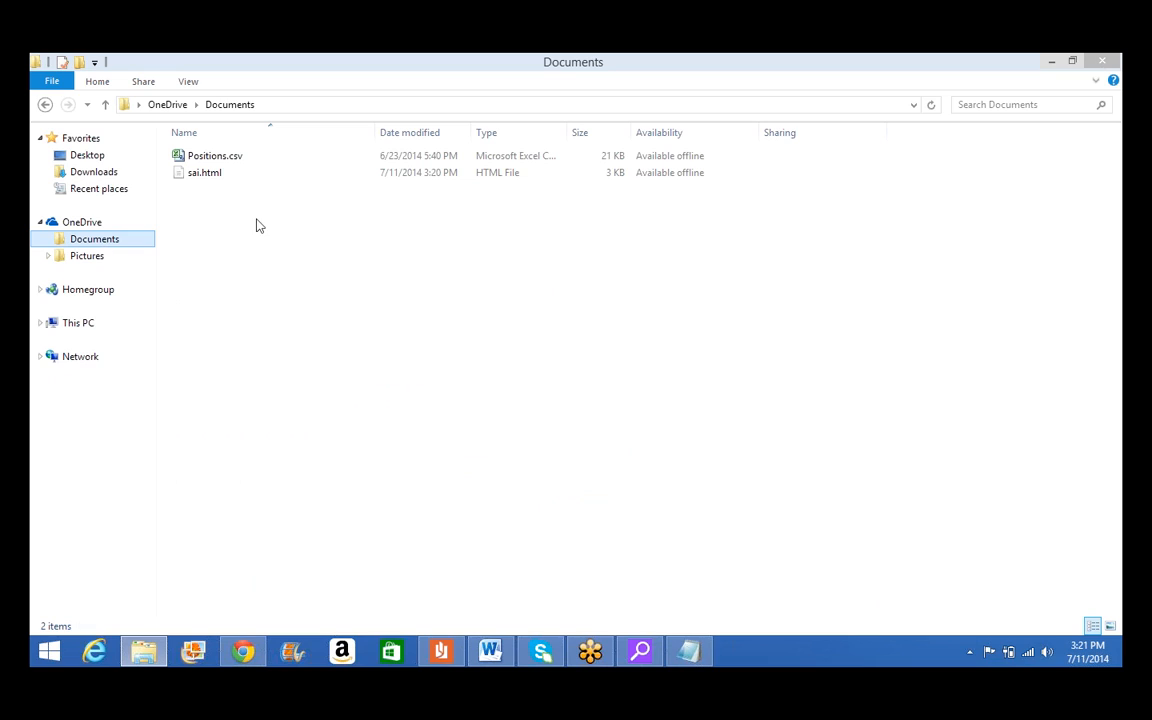
pyautogui.click(215, 180)
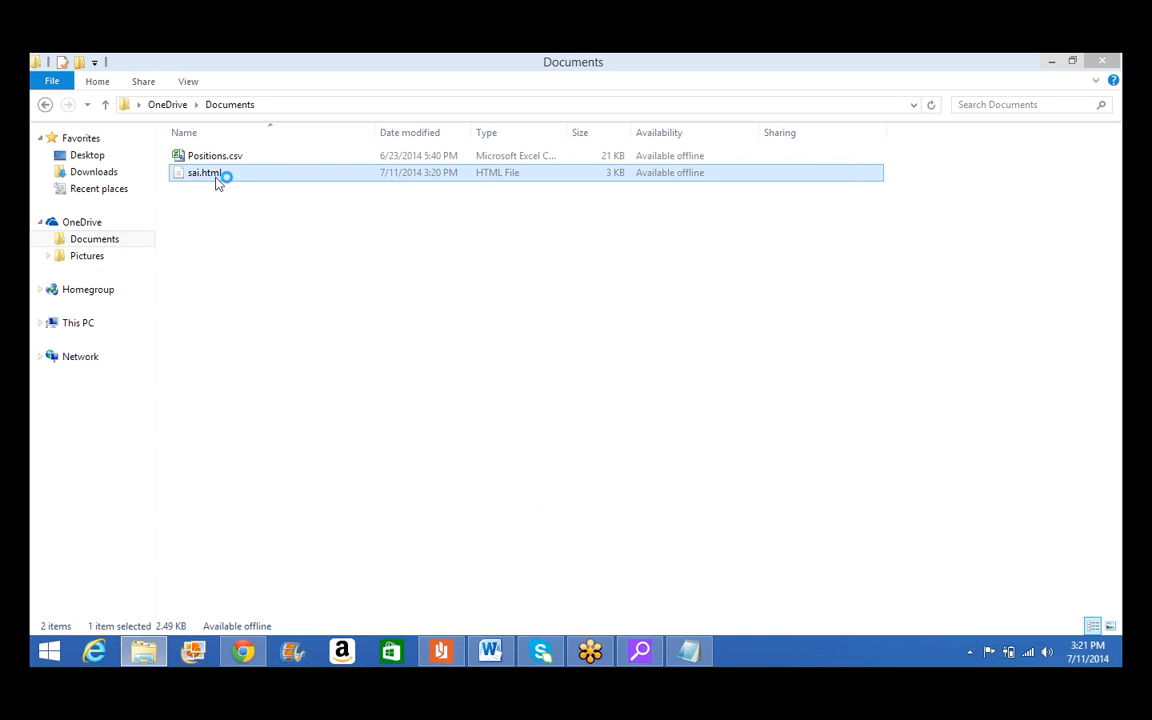
# Open sai.html in Google Chrome and enter the test first name, last name and e-mail
pyautogui.doubleClick(216, 180)
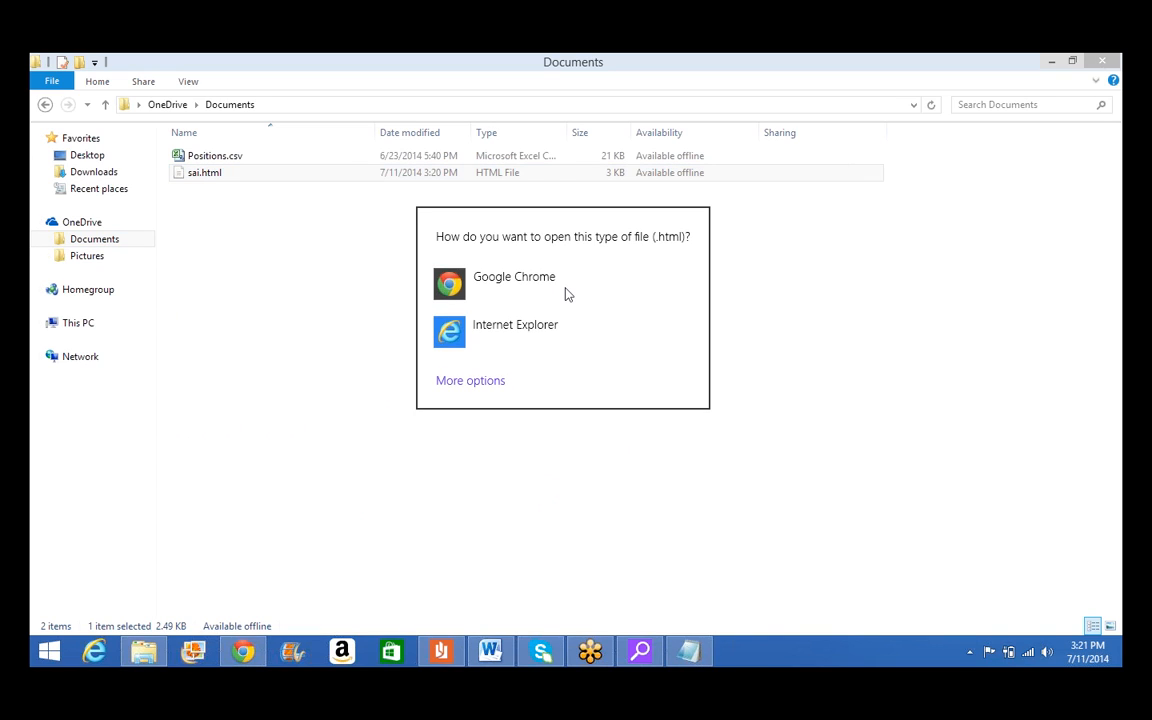
pyautogui.click(566, 292)
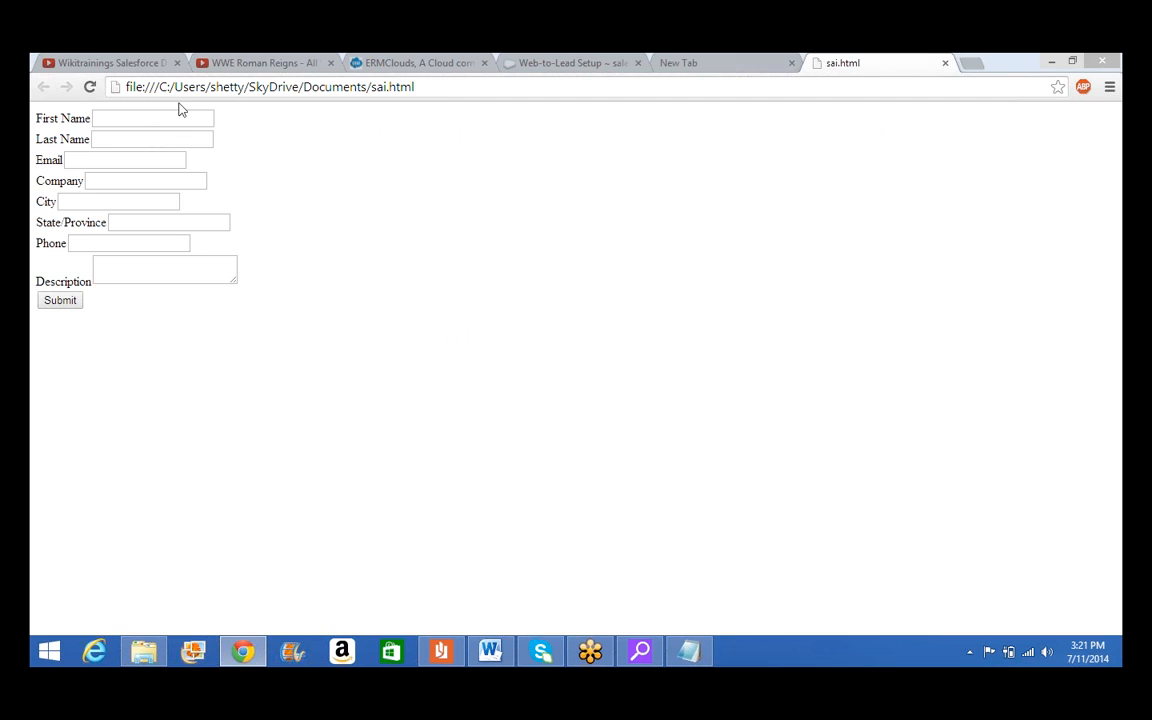
pyautogui.click(176, 117)
pyautogui.press('Tab')
pyautogui.press('Tab')
pyautogui.write('sa')
pyautogui.press('Down')
pyautogui.press('Tab')
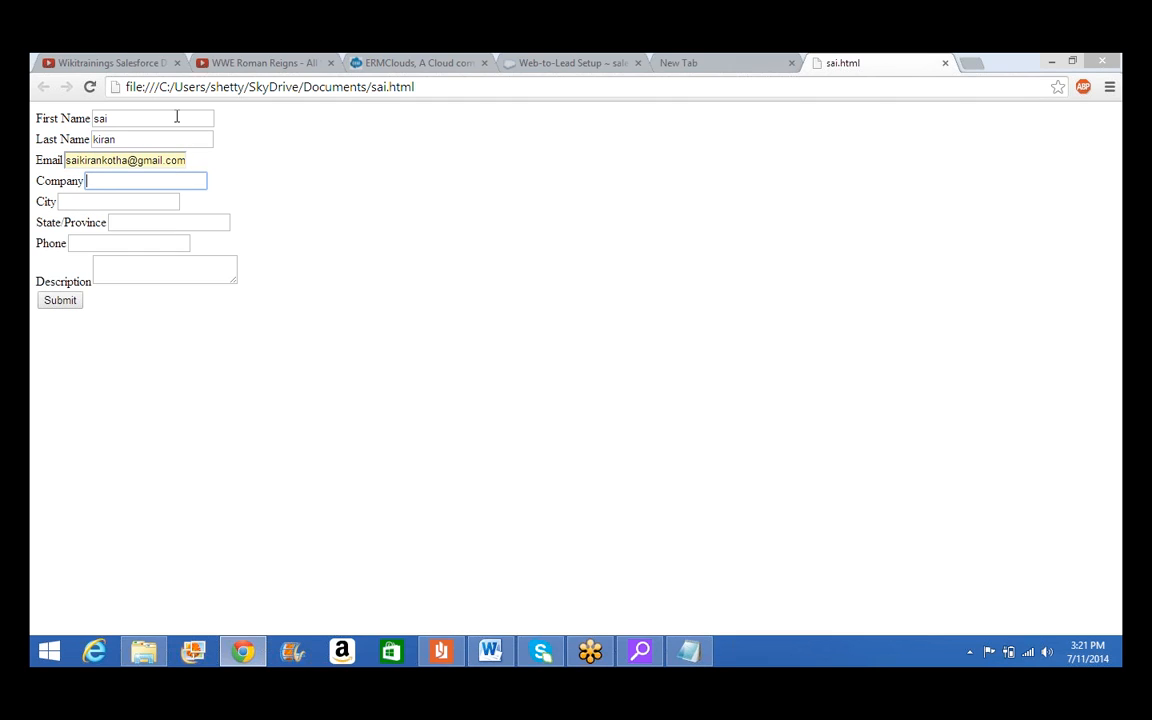
# Enter Company ez2, append 9999 to the first name, City mobile and State alabama
pyautogui.write('ez2')
pyautogui.click(176, 117)
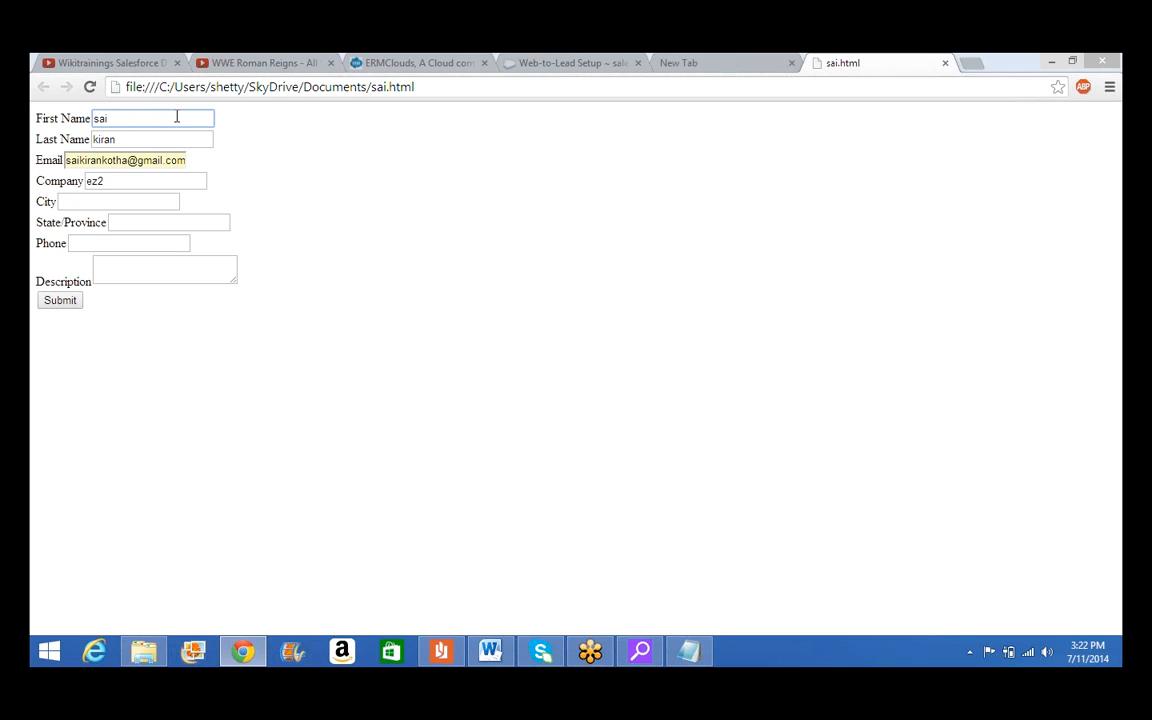
pyautogui.write('9999')
pyautogui.press('Tab')
pyautogui.press('Tab')
pyautogui.press('Tab')
pyautogui.press('Tab')
pyautogui.write('m')
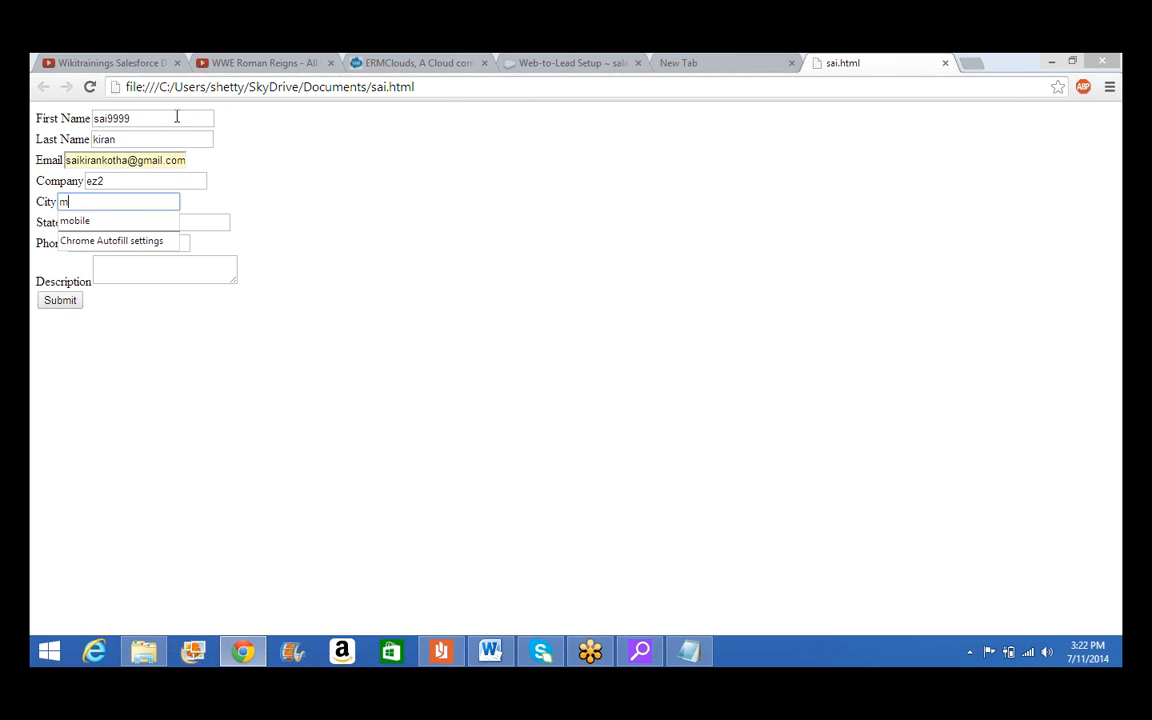
pyautogui.write('obile')
pyautogui.press('Tab')
pyautogui.write('a')
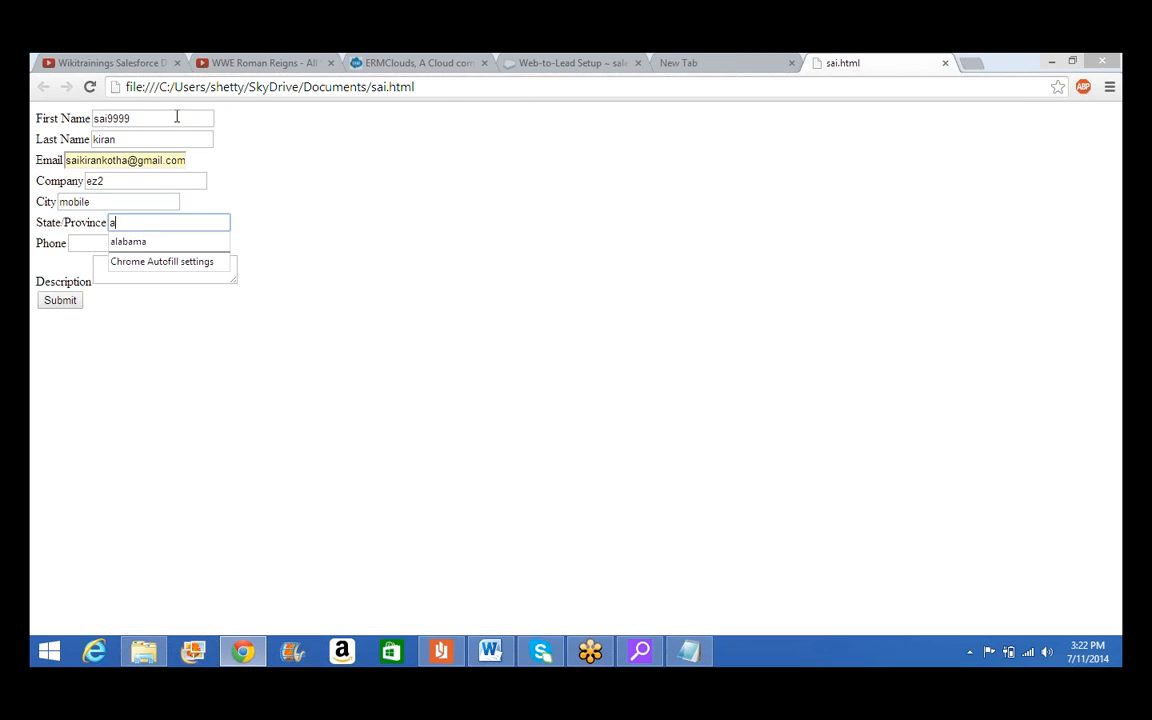
pyautogui.write('labama')
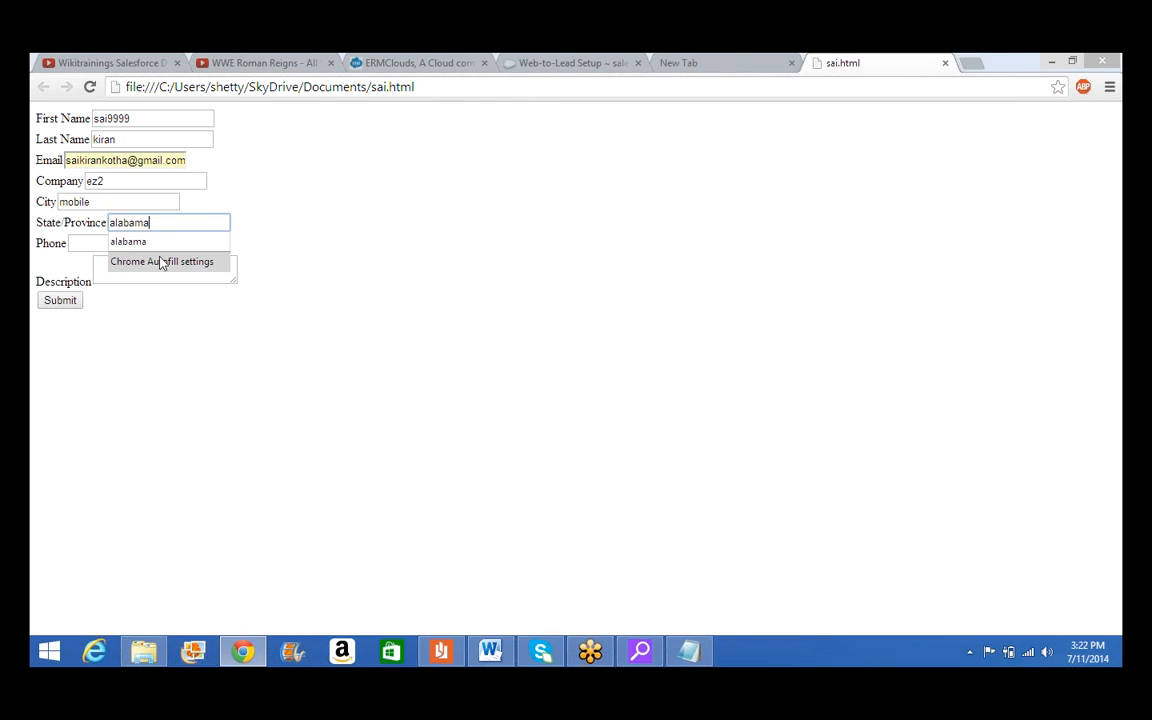
pyautogui.click(166, 243)
pyautogui.click(142, 272)
# Submit the test lead form, then return to the Web-to-Lead Setup tab in Chrome
pyautogui.click(70, 302)
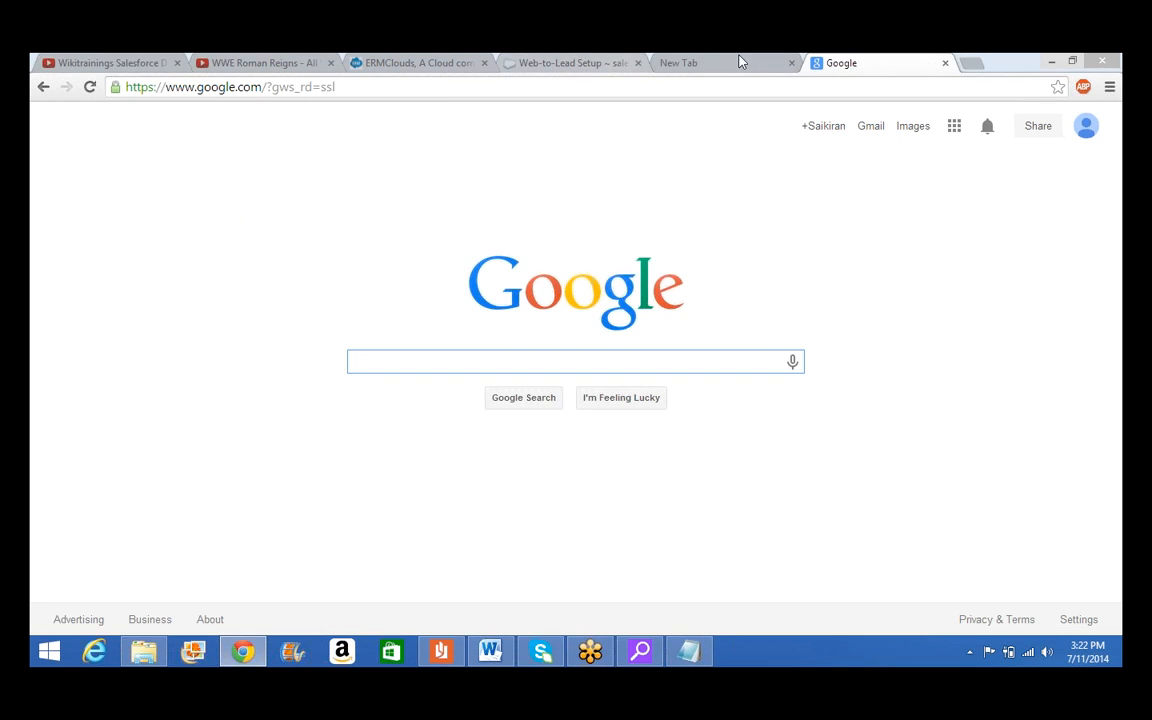
pyautogui.click(245, 652)
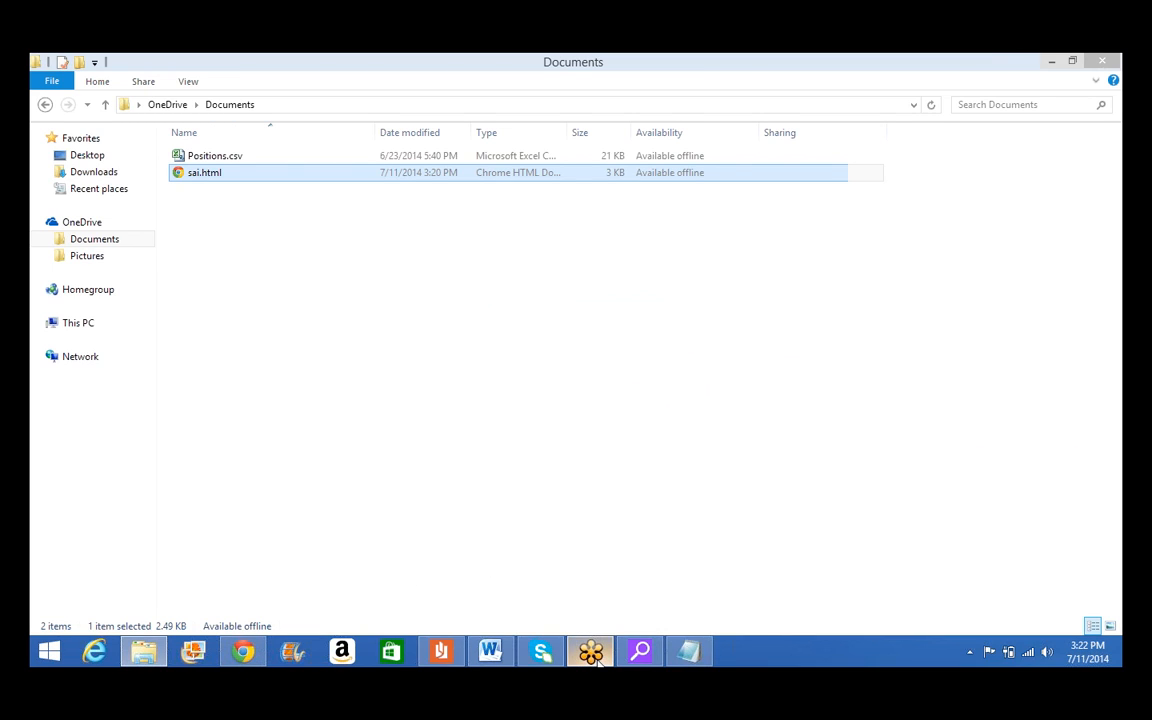
pyautogui.click(597, 660)
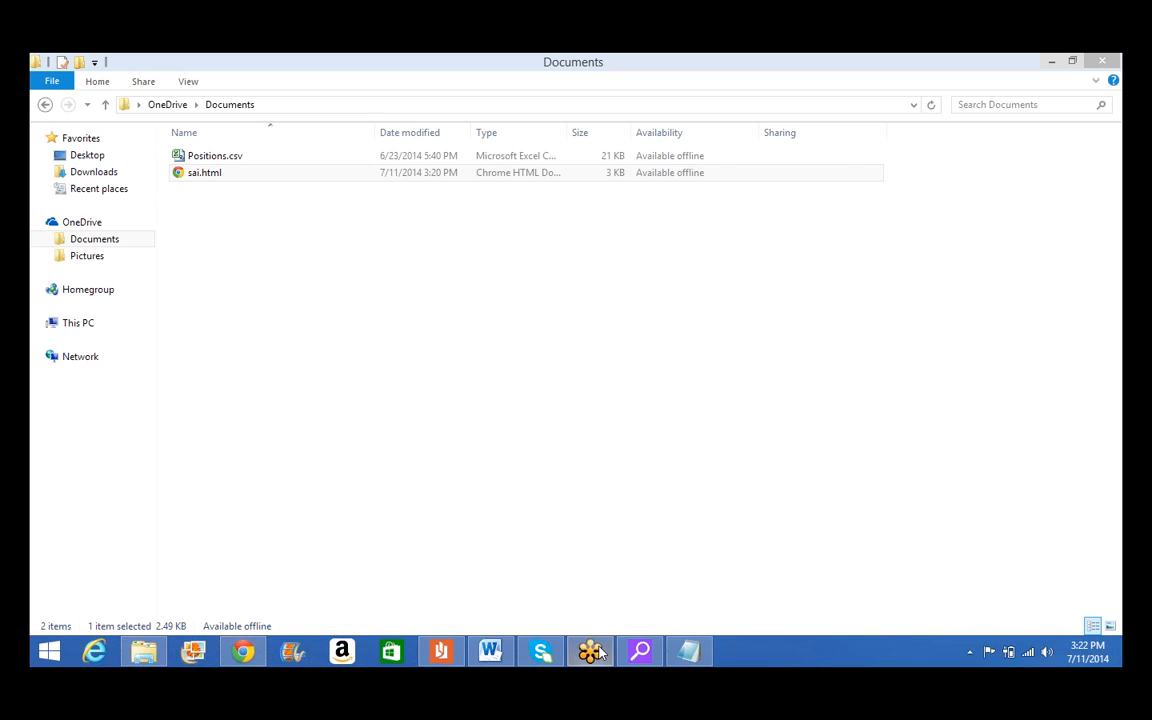
pyautogui.click(250, 654)
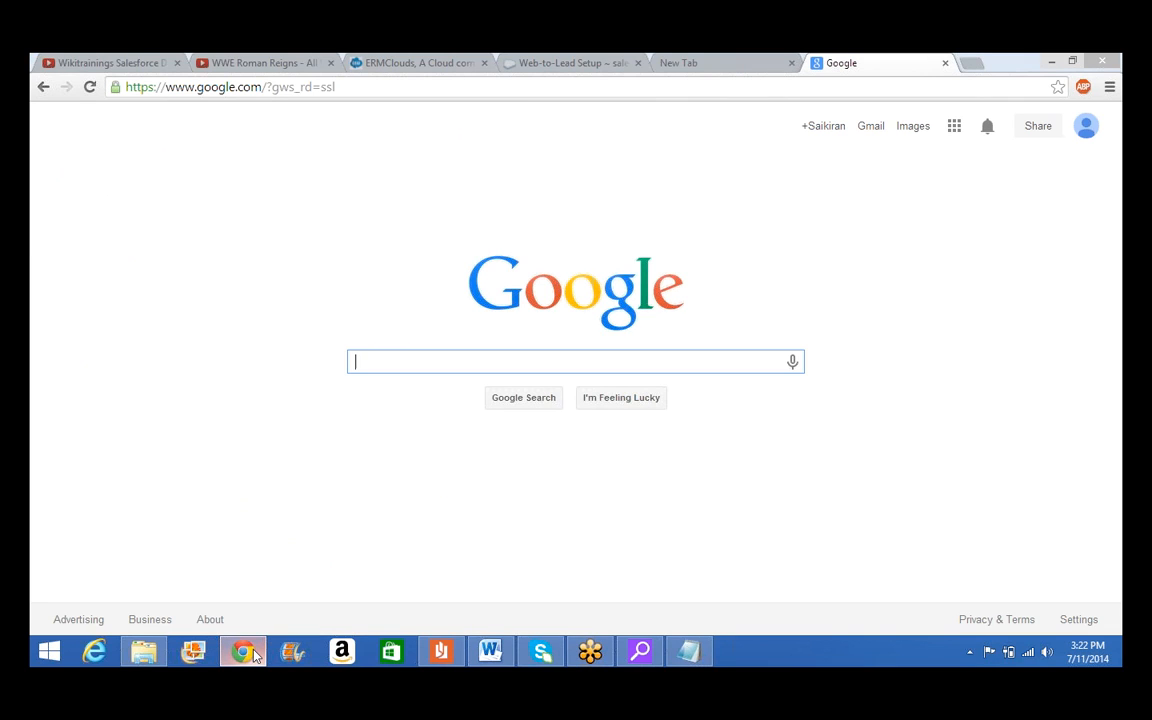
pyautogui.click(567, 64)
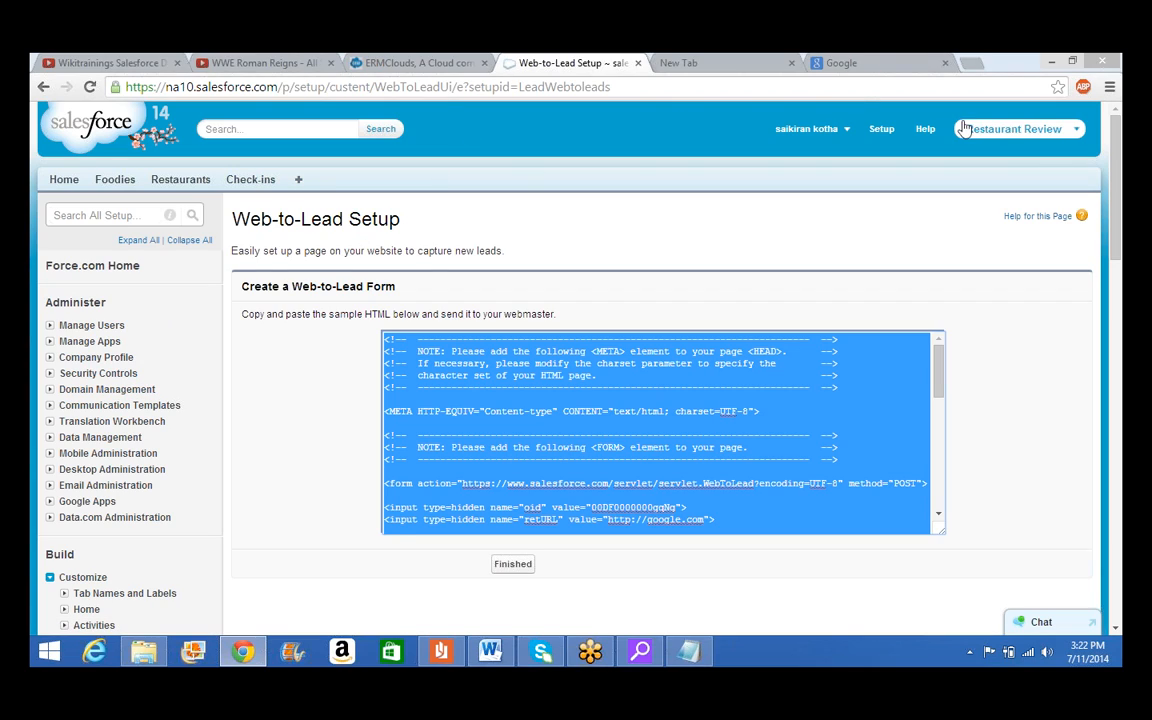
# Deselect the sample HTML, scroll the setup page, and pick Sales from the app menu
pyautogui.click(1013, 128)
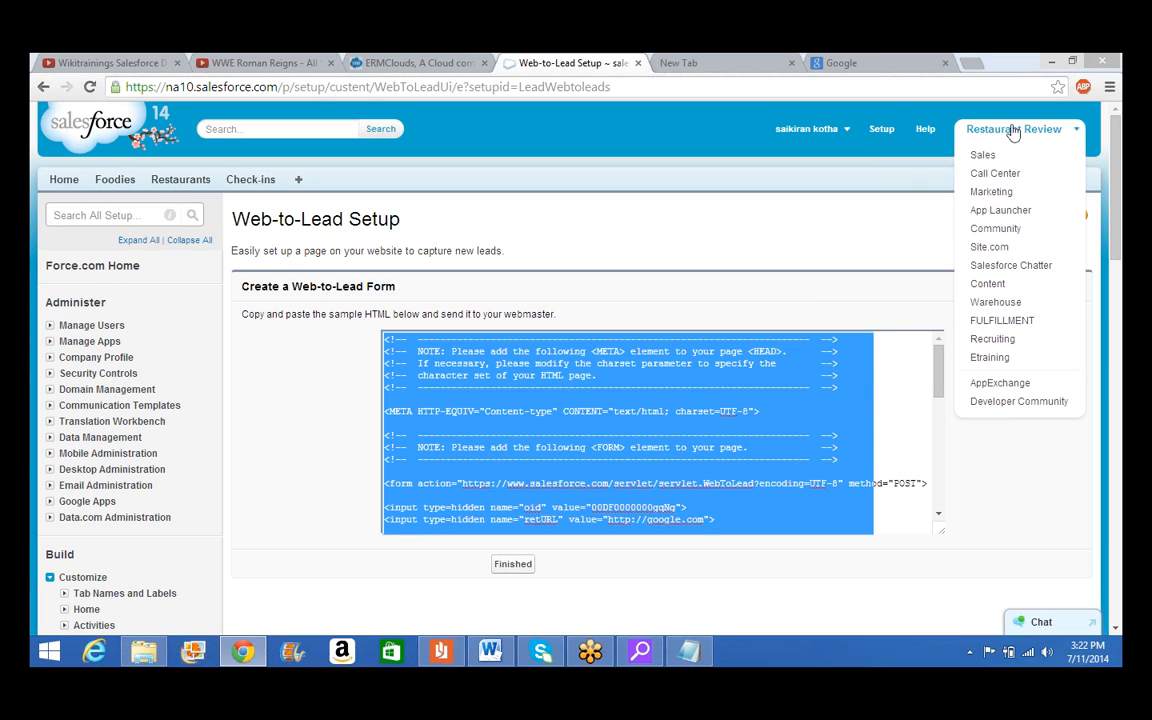
pyautogui.click(591, 285)
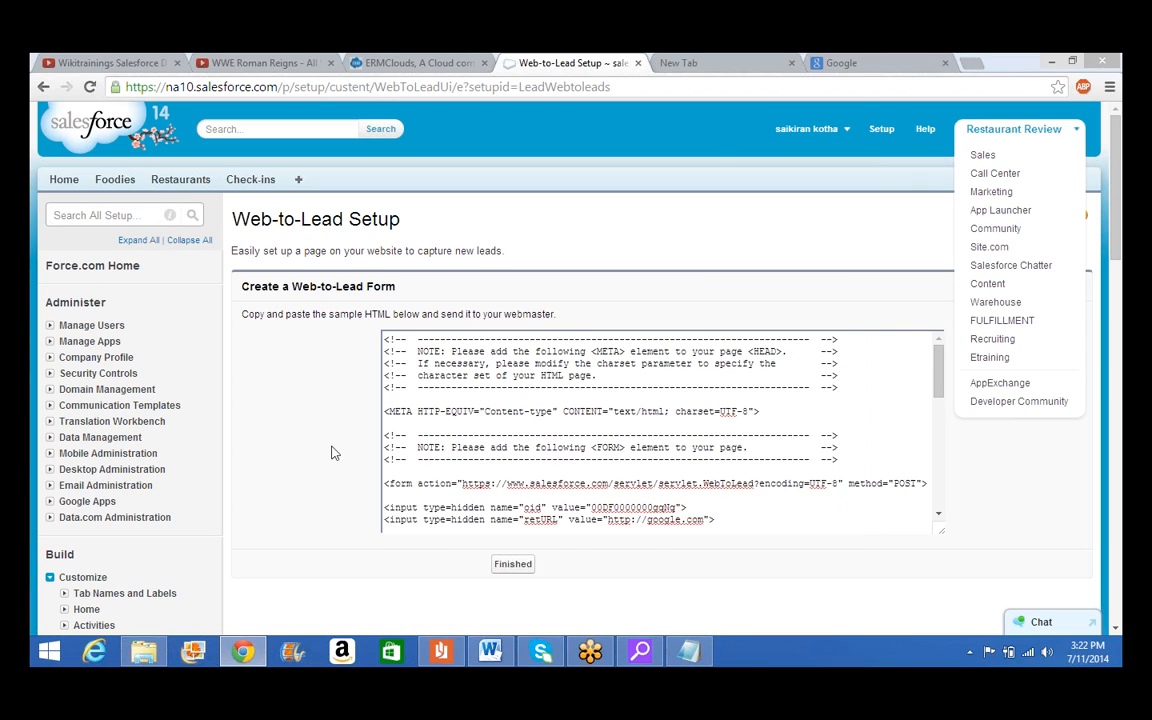
pyautogui.scroll(-3, 333, 453)
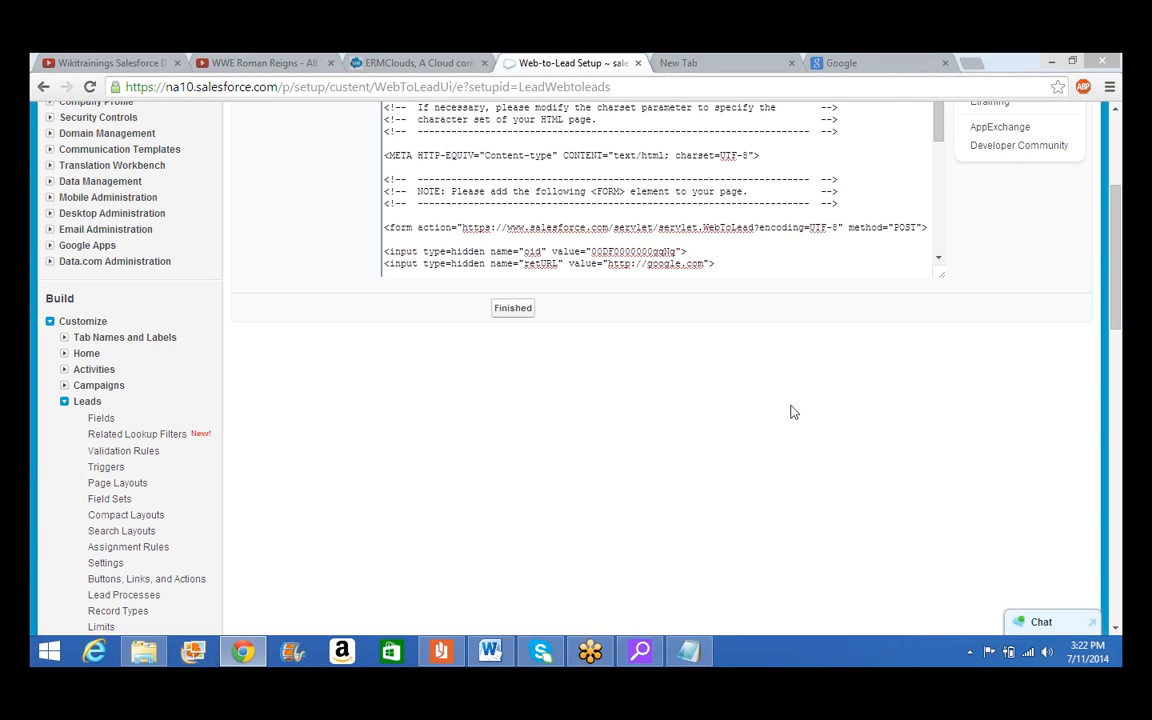
pyautogui.scroll(1, 795, 405)
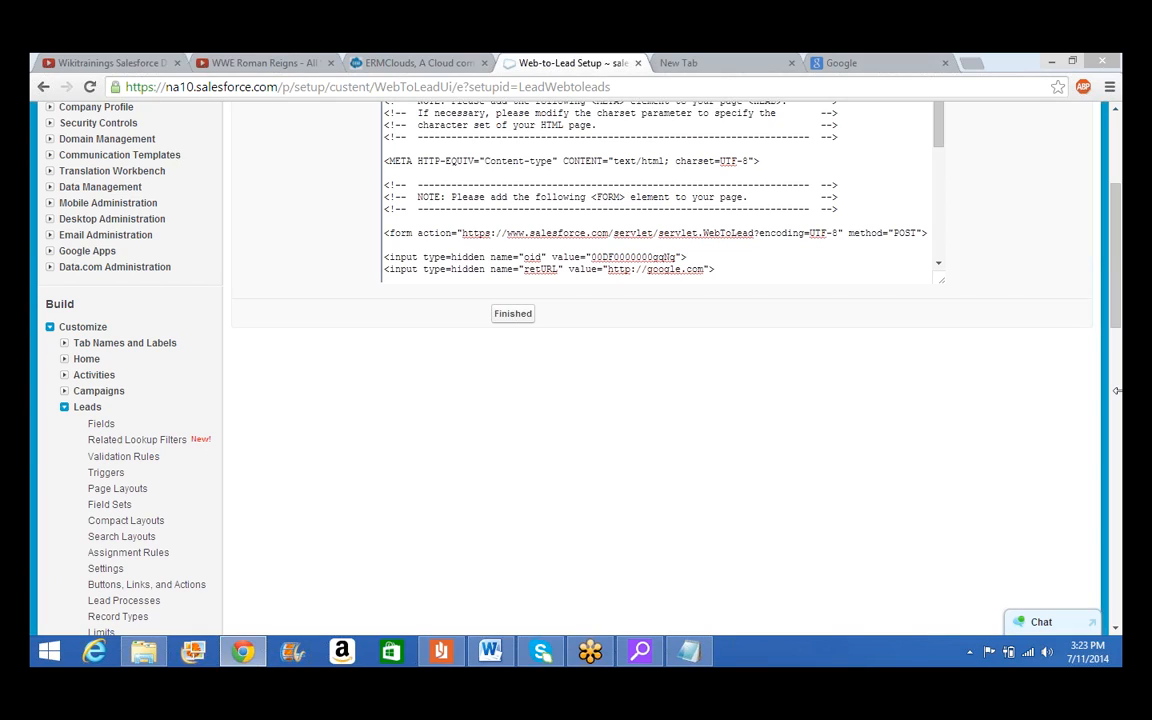
pyautogui.scroll(3, 1024, 232)
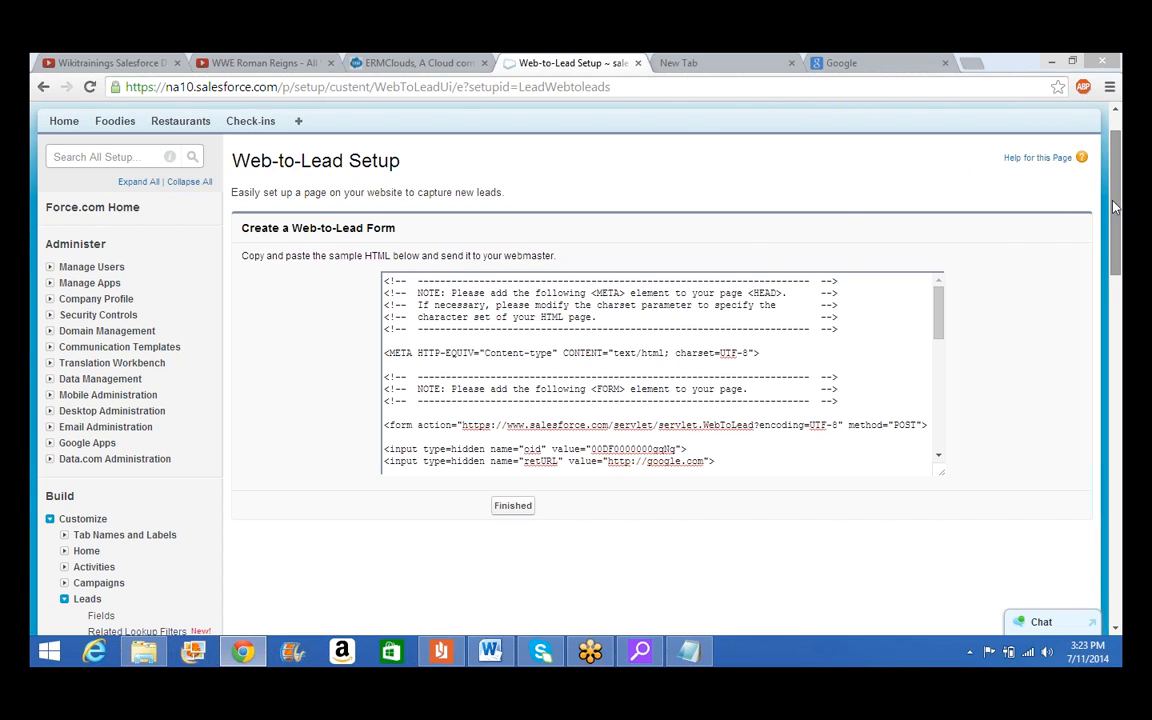
pyautogui.scroll(1, 1108, 206)
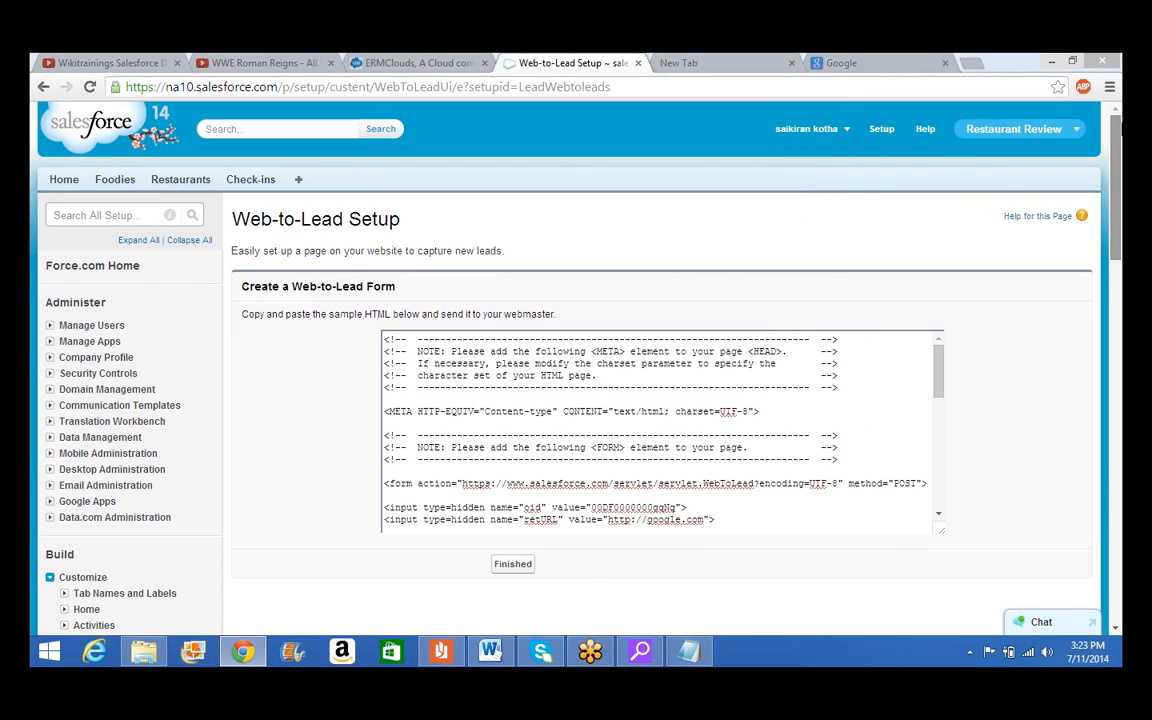
pyautogui.click(1073, 133)
pyautogui.click(1026, 157)
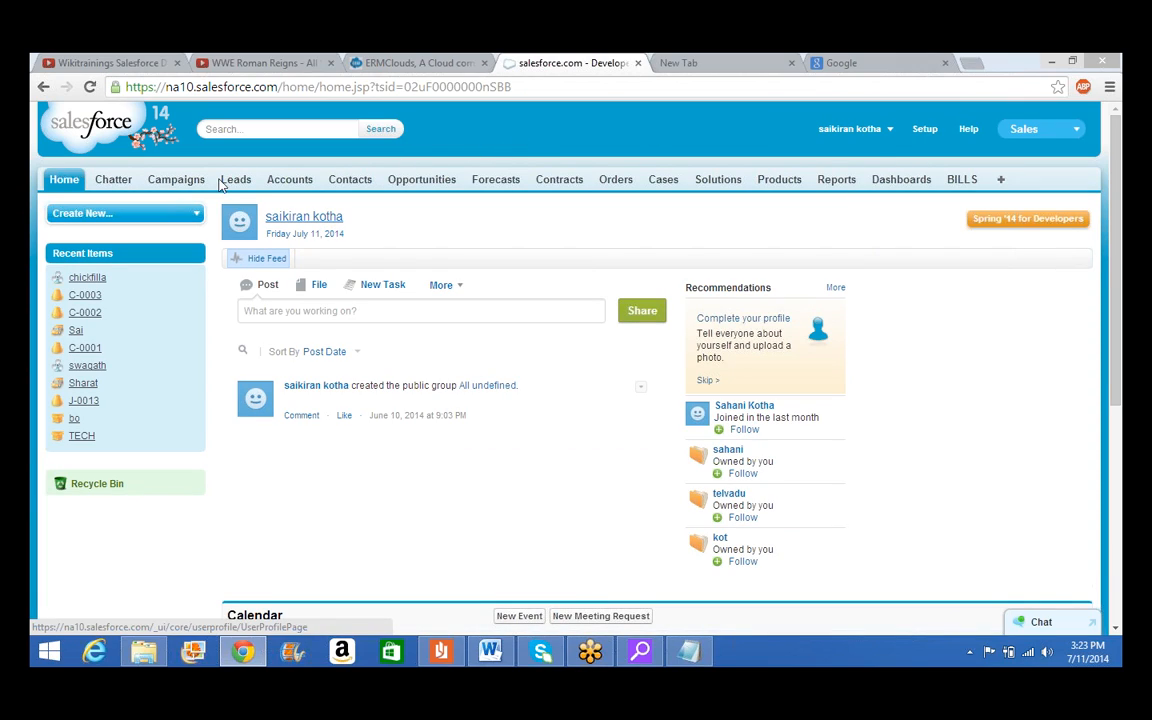
# Filter the Leads list to Today's Leads and open the ez2 lead
pyautogui.click(238, 182)
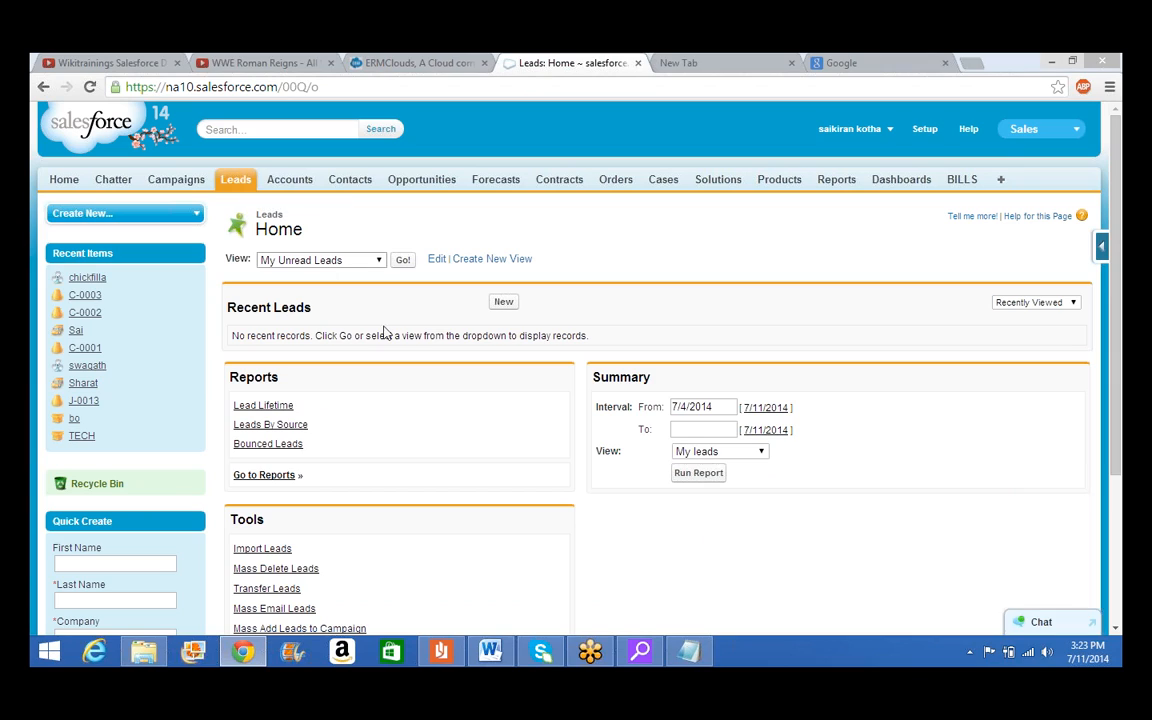
pyautogui.click(352, 263)
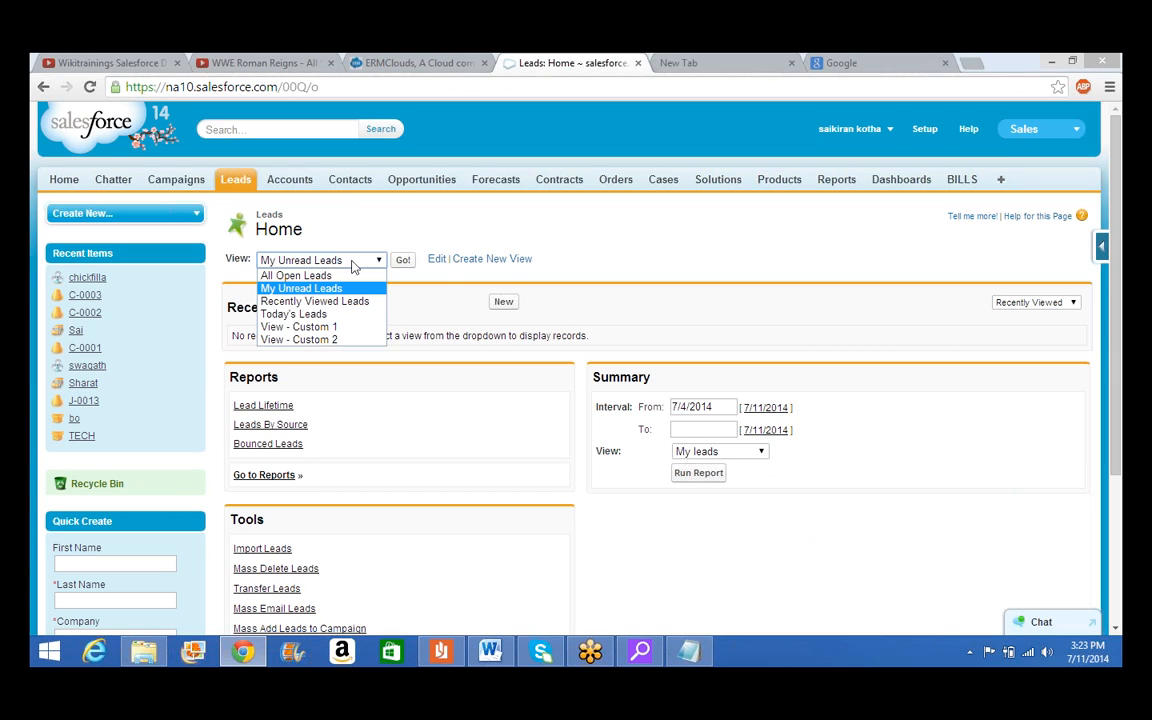
pyautogui.click(318, 314)
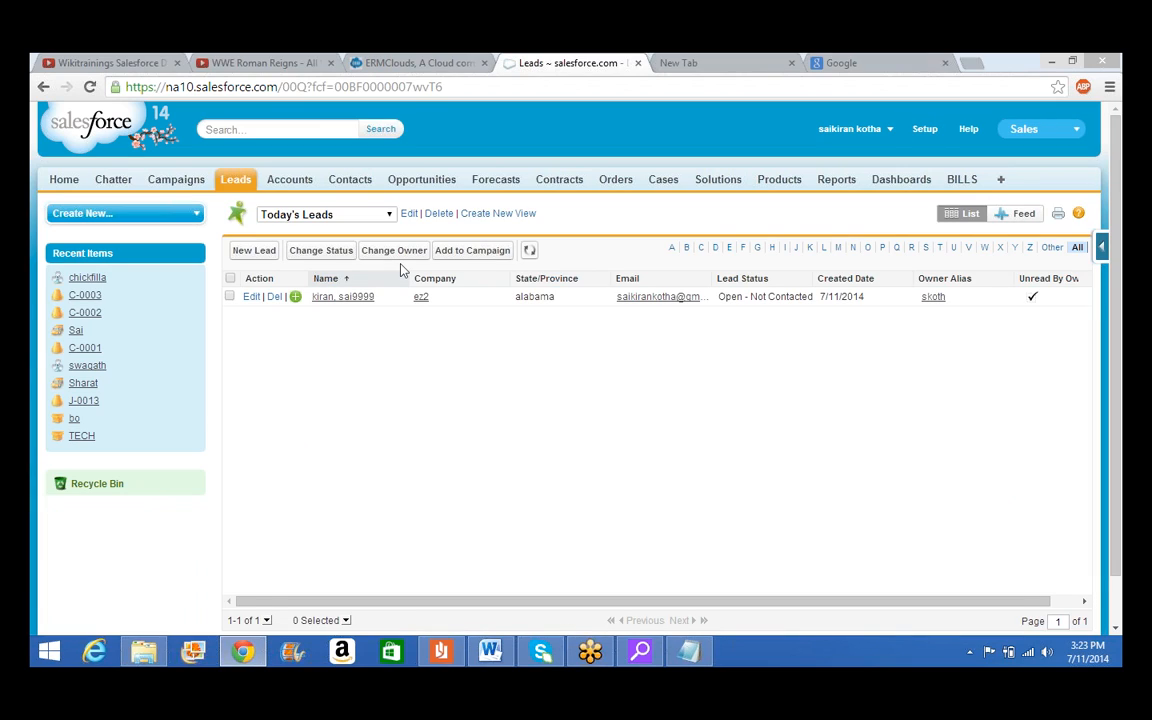
pyautogui.click(362, 306)
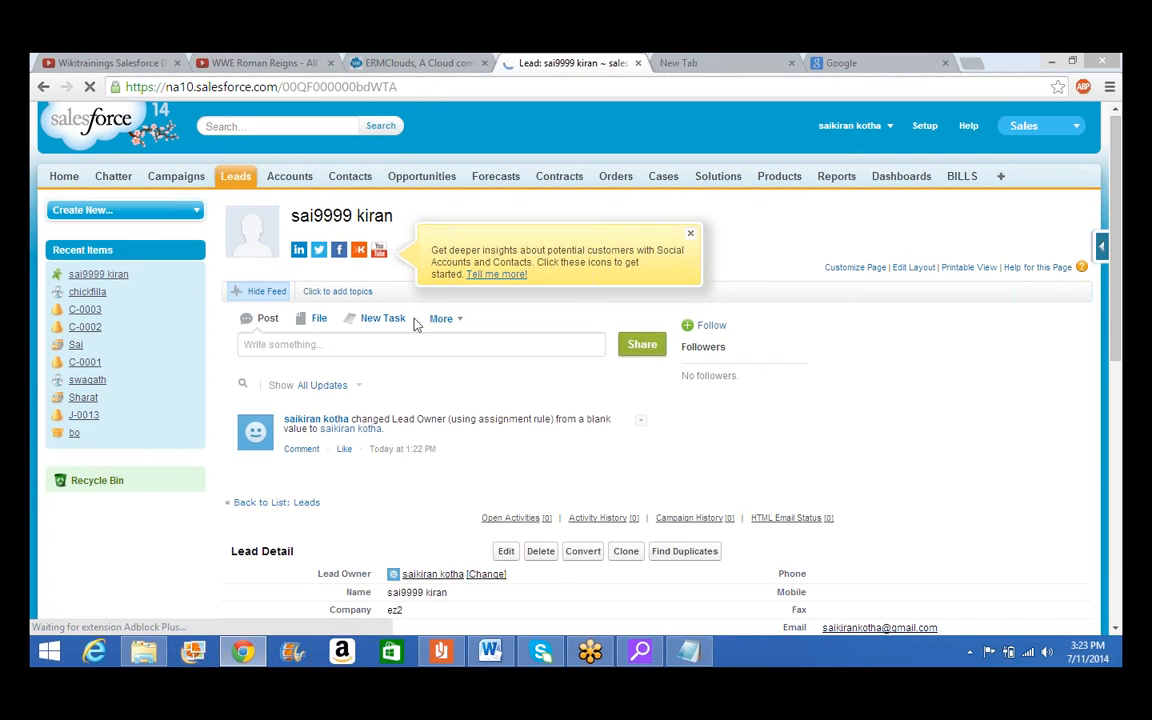
# Scroll through the ez2 lead's details: status Open - Not Contacted, owner assigned by rule
pyautogui.scroll(-1, 601, 449)
pyautogui.scroll(-1, 601, 449)
pyautogui.scroll(-1, 601, 449)
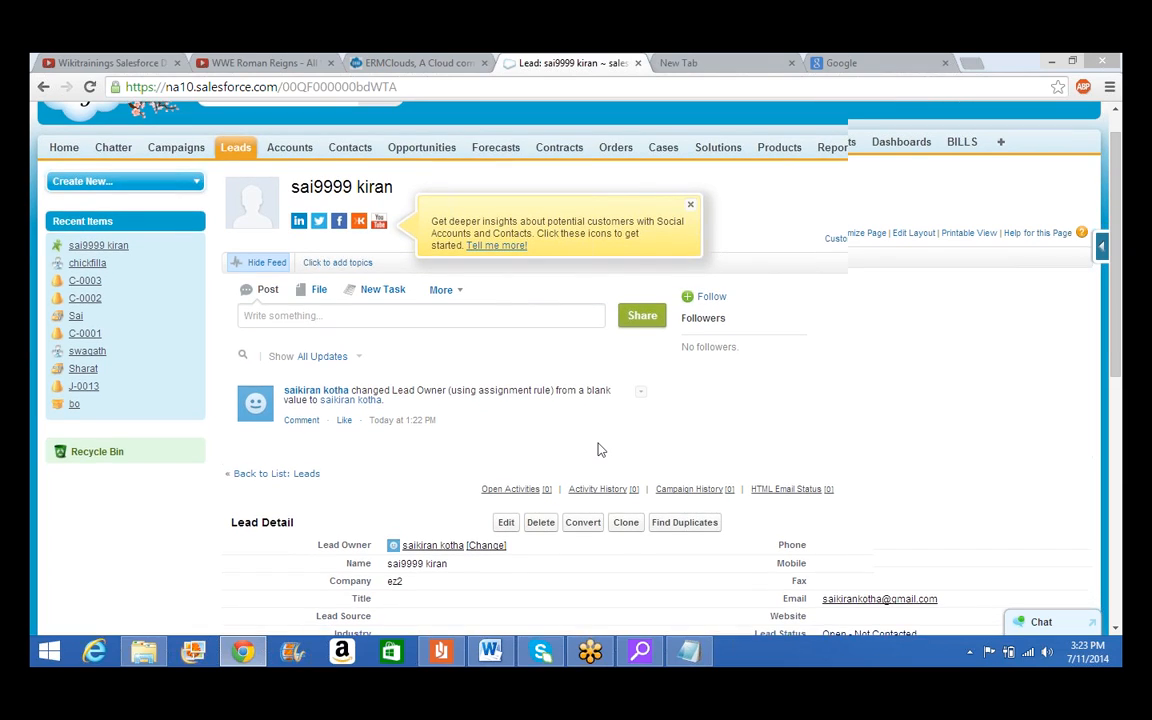
pyautogui.scroll(-1, 601, 449)
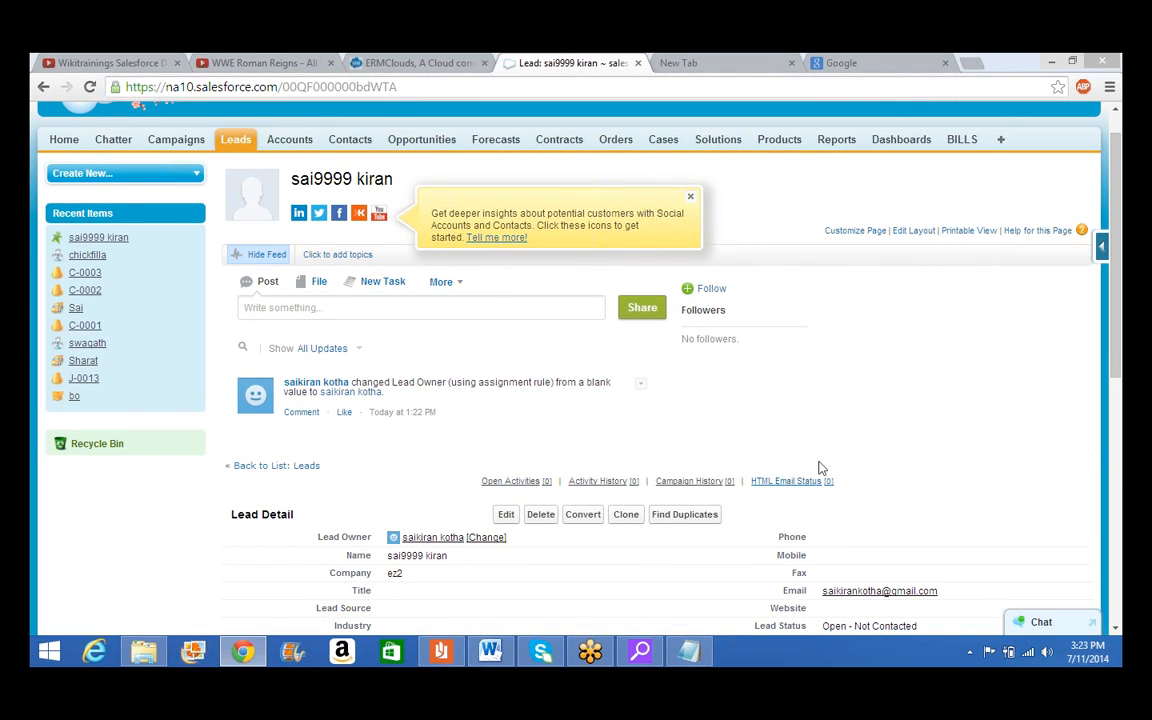
pyautogui.scroll(-1, 815, 540)
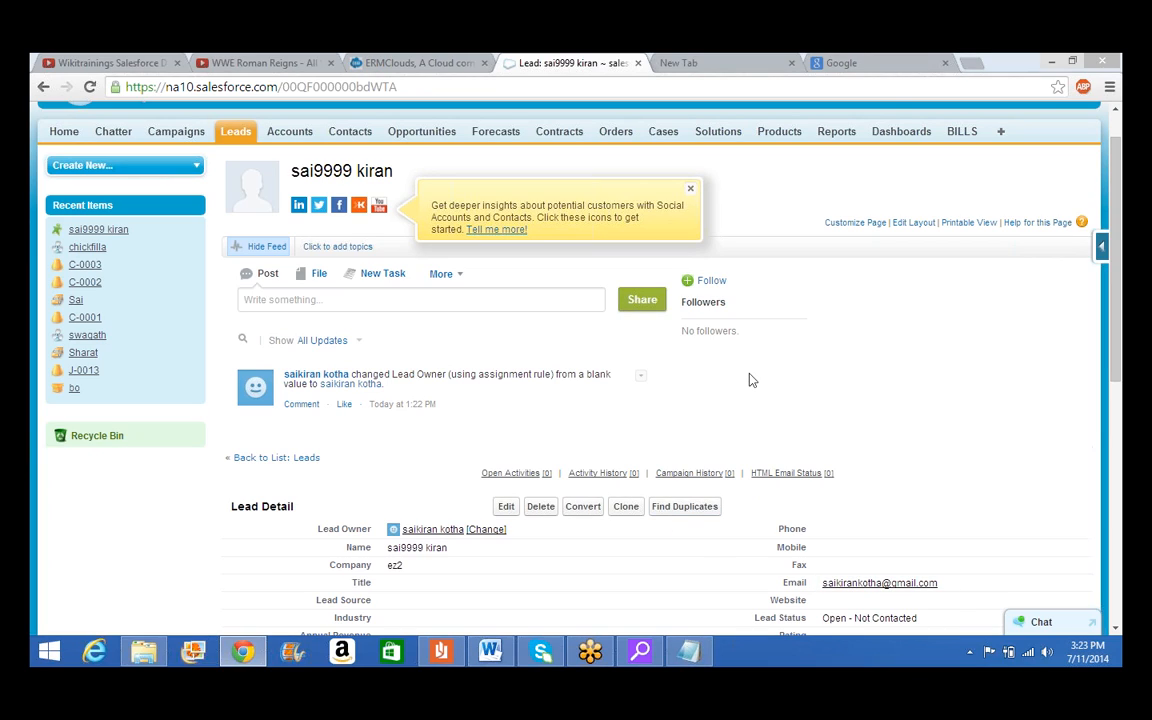
pyautogui.scroll(-1, 752, 380)
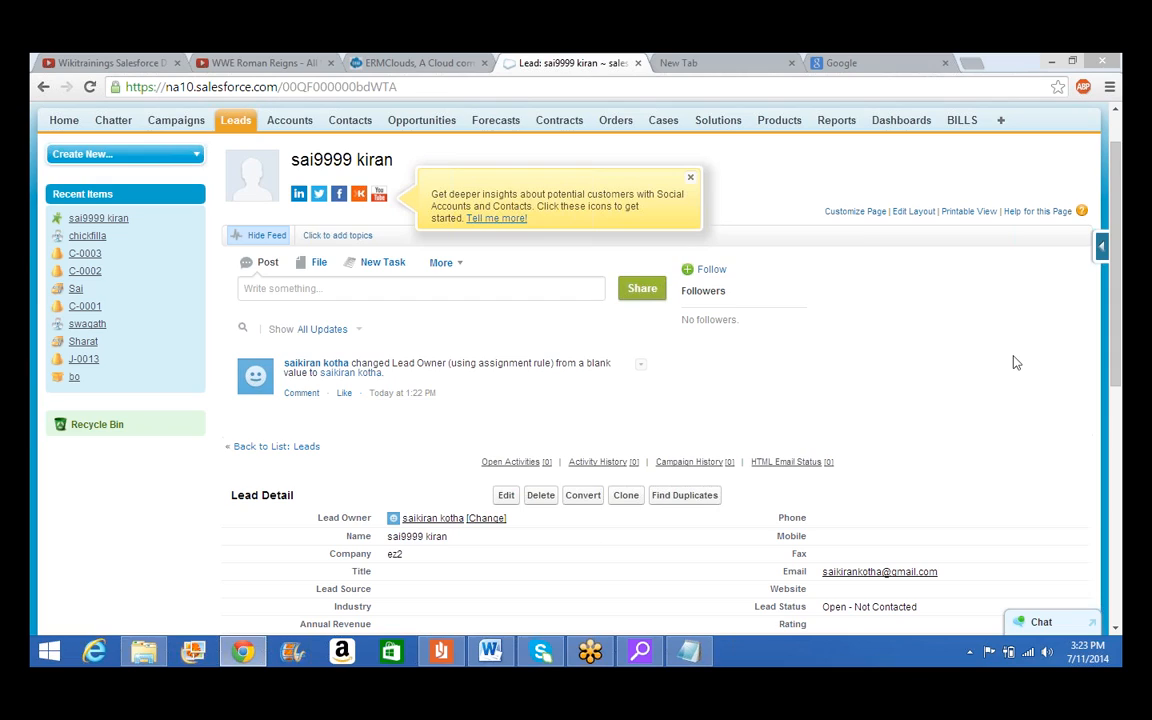
pyautogui.scroll(-1, 1013, 362)
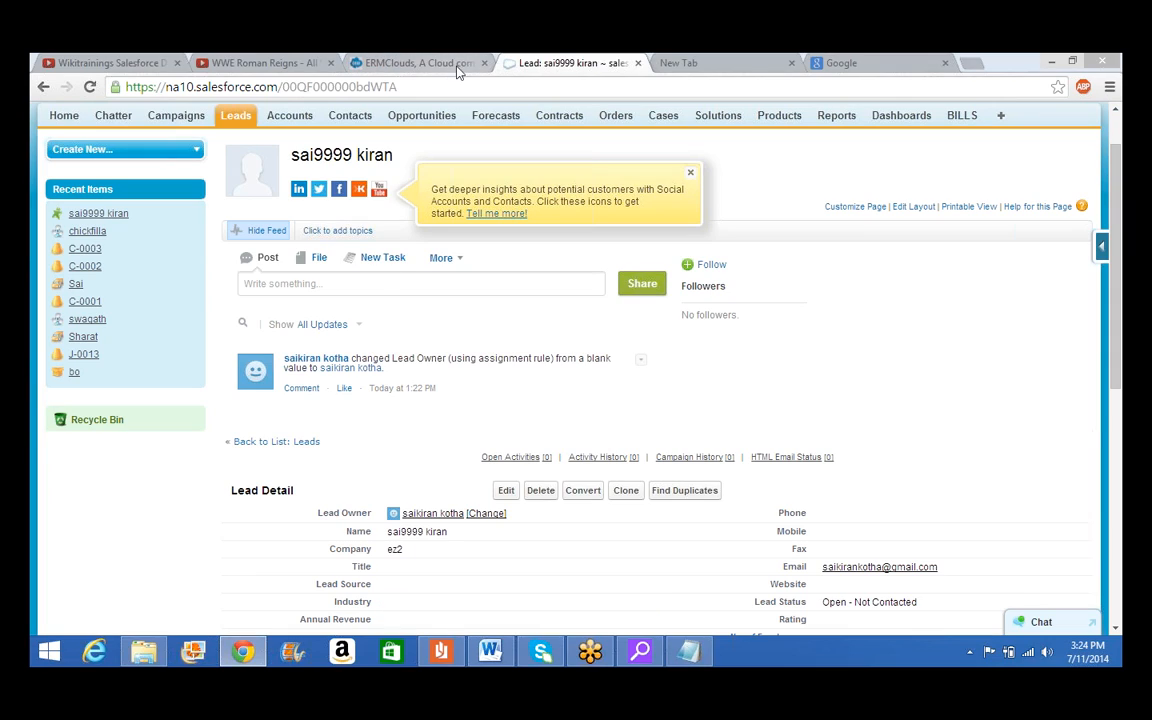
# Glance at sai.html in Notepad, then reopen it from Documents as a blank form in Chrome
pyautogui.click(690, 63)
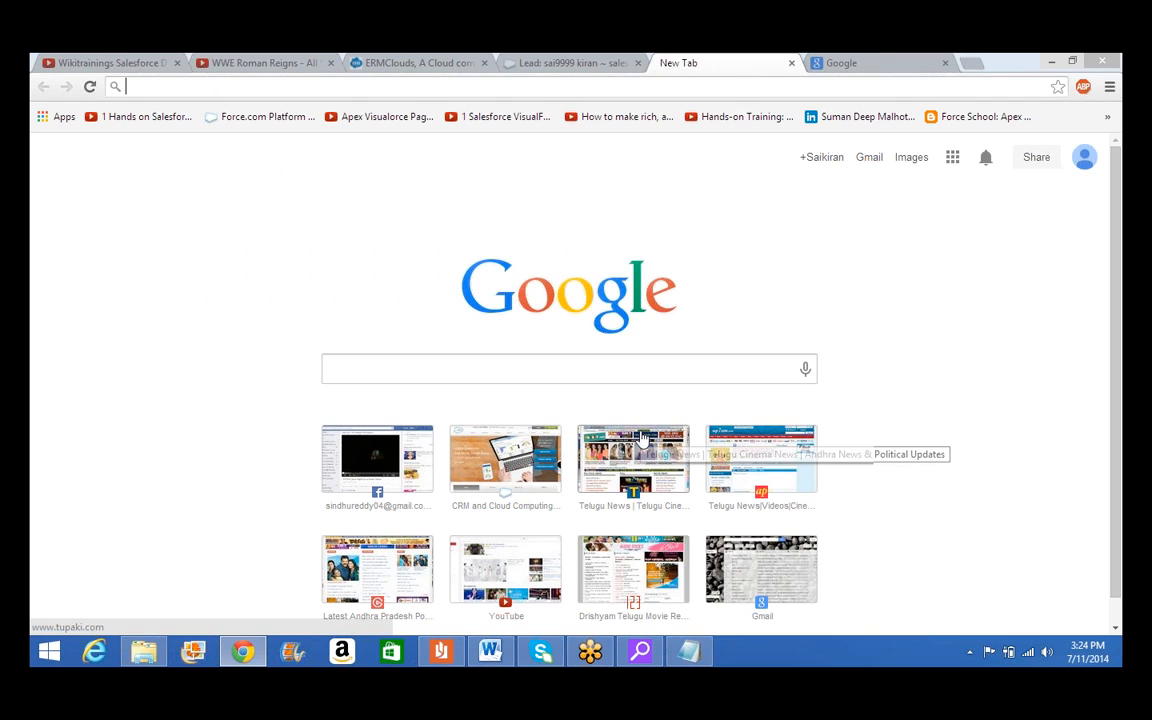
pyautogui.click(690, 652)
pyautogui.moveTo(844, 60); pyautogui.dragTo(843, 65)
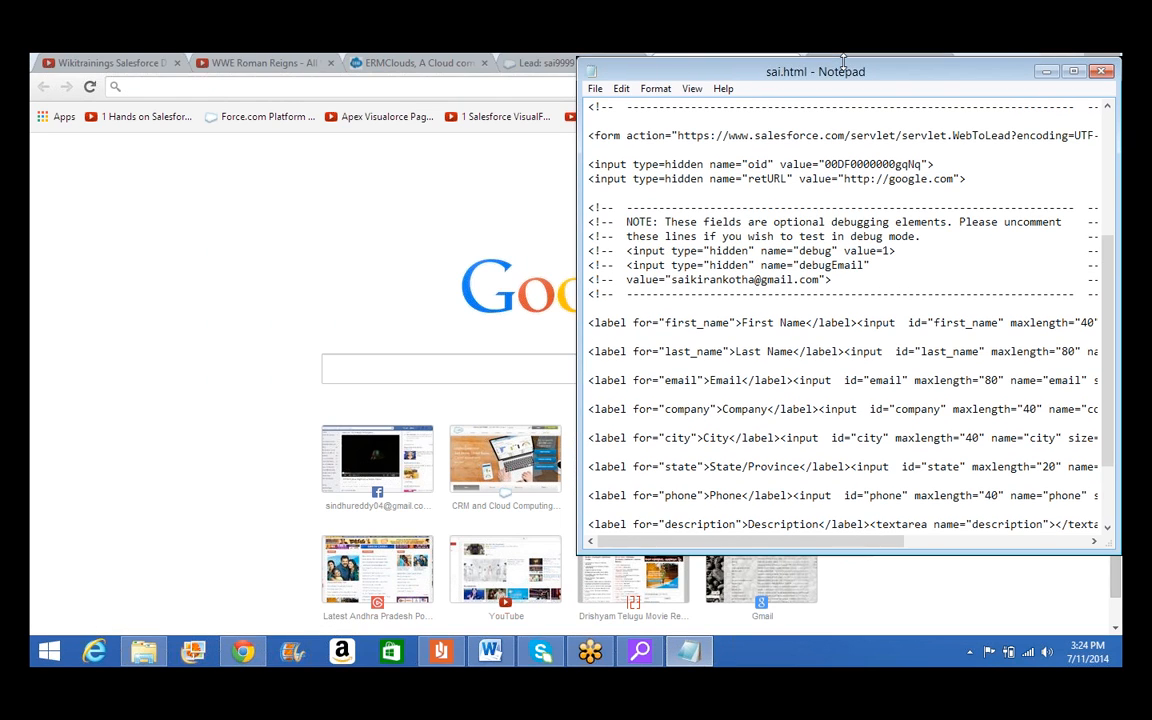
pyautogui.click(146, 652)
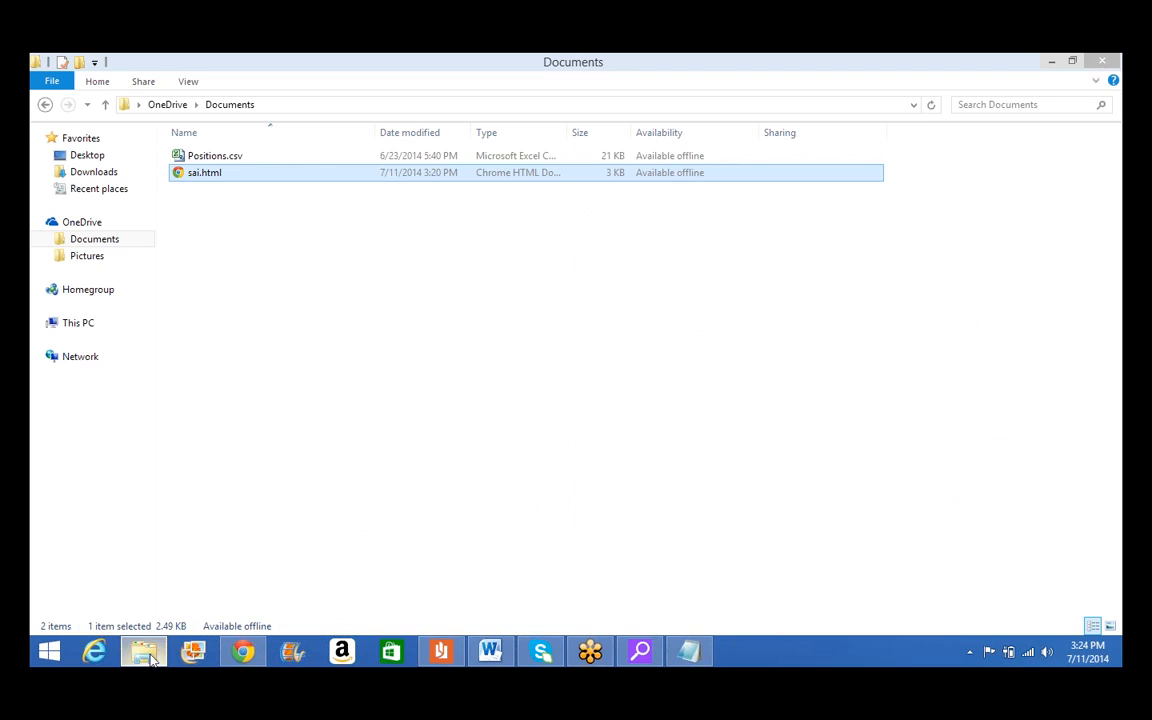
pyautogui.doubleClick(330, 172)
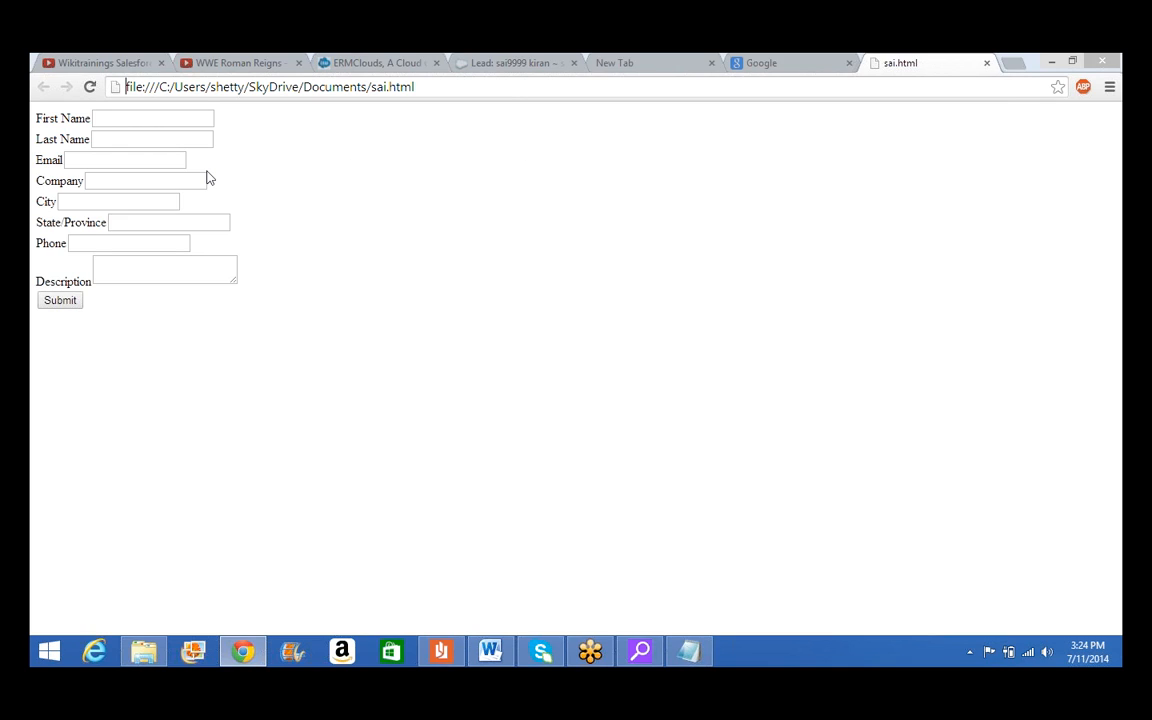
# Fill in the test lead's first name, last name and e-mail, with company ermc
pyautogui.click(154, 118)
pyautogui.write('ravi')
pyautogui.press('Tab')
pyautogui.write('sgdf')
pyautogui.press('Tab')
pyautogui.write('ghfdg@tdgh.com')
pyautogui.press('Tab')
pyautogui.write('ern')
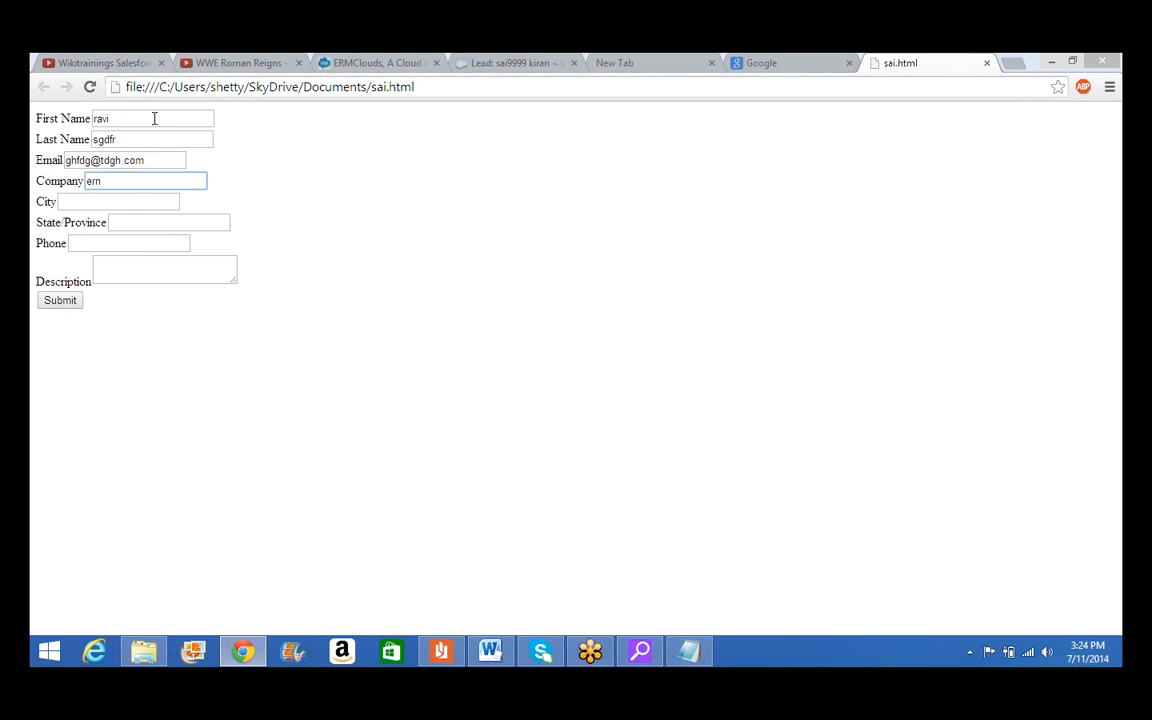
pyautogui.press('BackSpace')
pyautogui.write('mc')
# Enter city new york, state ca, a phone number and a short description, then submit
pyautogui.press('Tab')
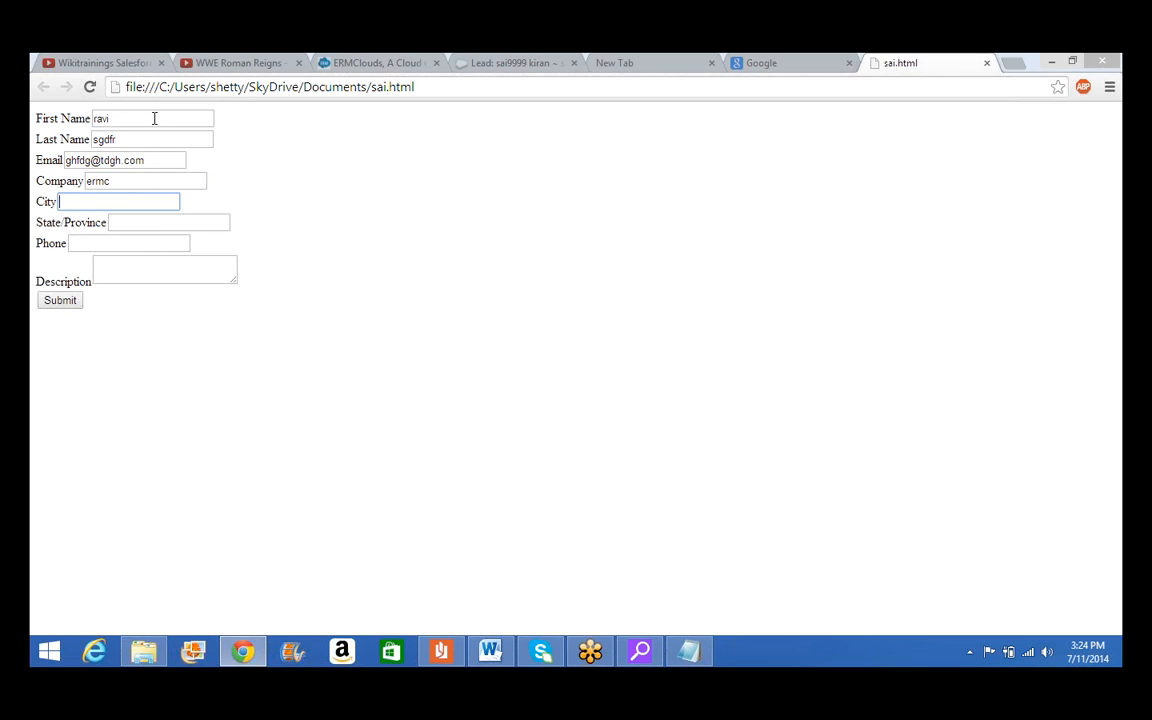
pyautogui.write('k')
pyautogui.press('BackSpace')
pyautogui.write('new york')
pyautogui.press('Tab')
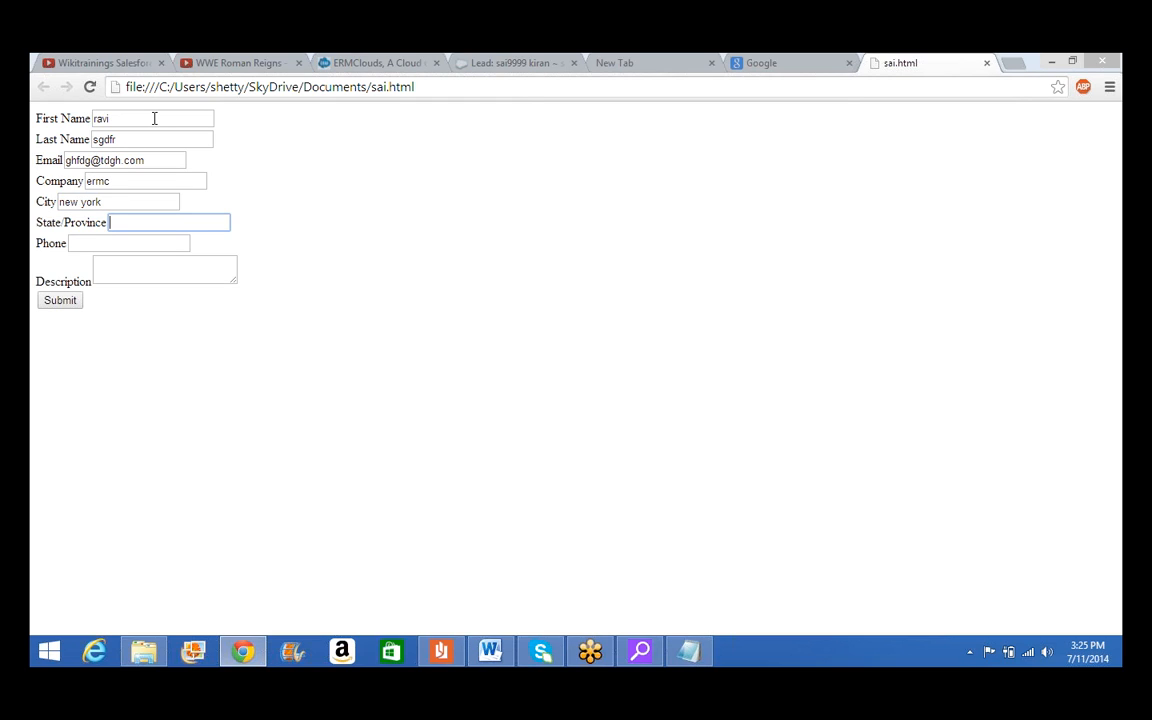
pyautogui.write('ca')
pyautogui.press('Tab')
pyautogui.press('Tab')
pyautogui.write('jhgfjh')
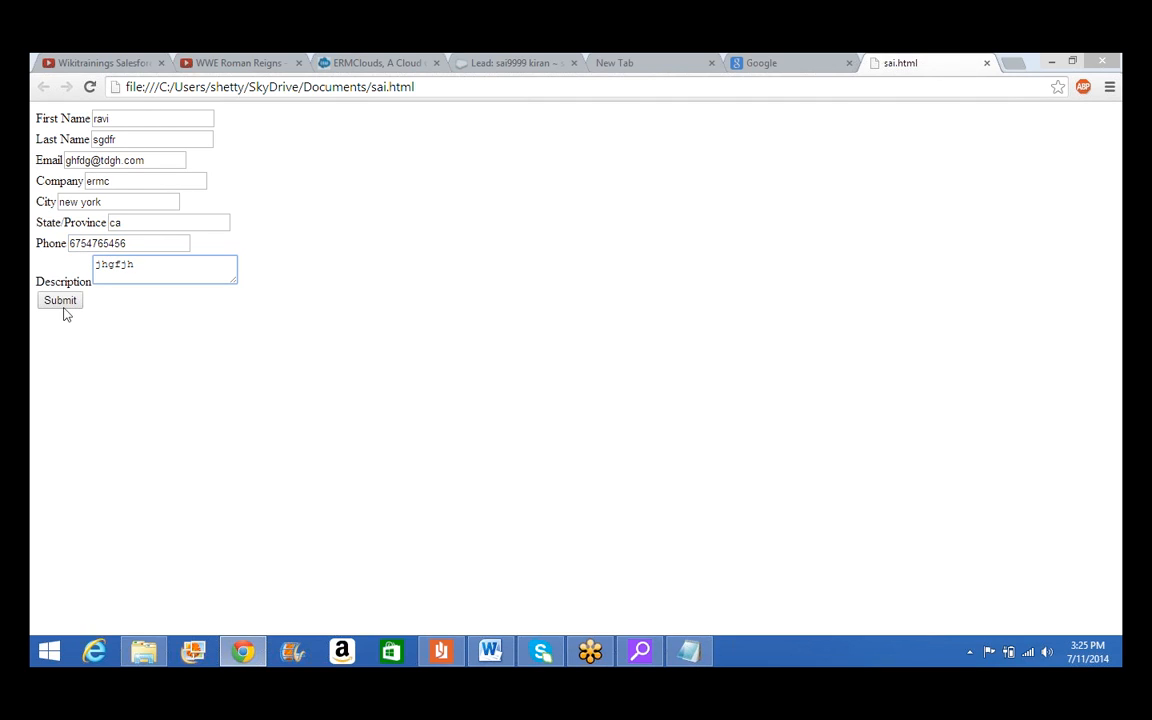
pyautogui.click(69, 309)
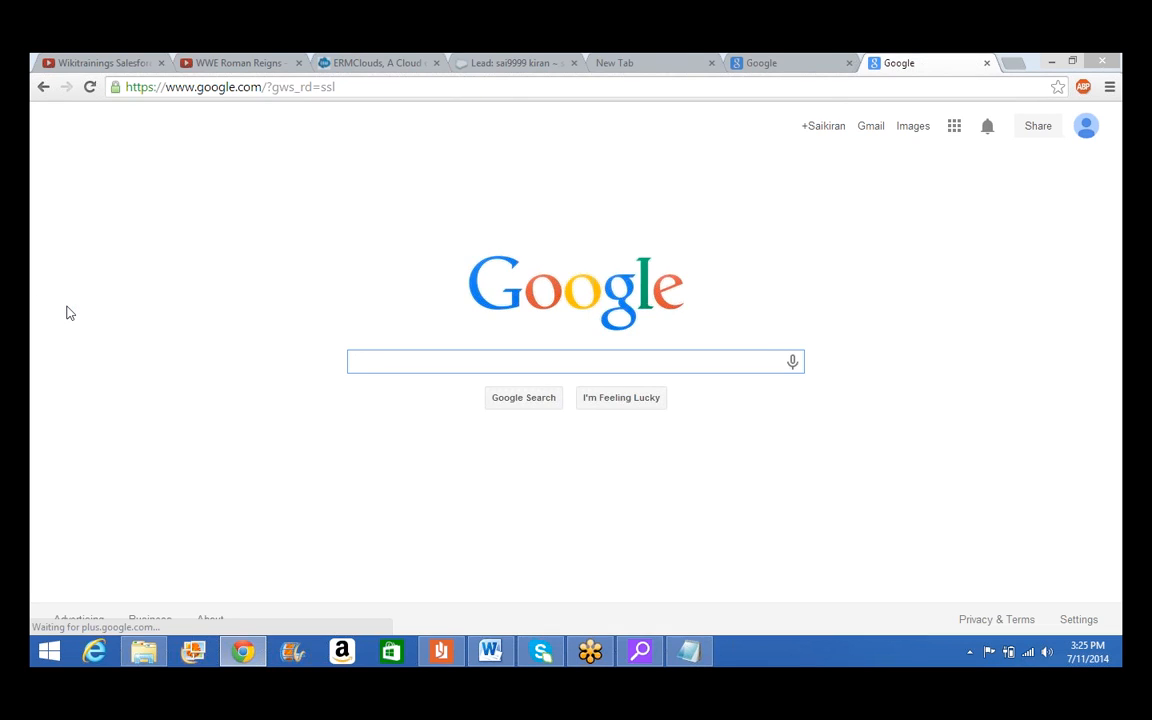
# Back in Salesforce, open Leads and run the Today's Leads view to look for the ermc lead
pyautogui.click(514, 66)
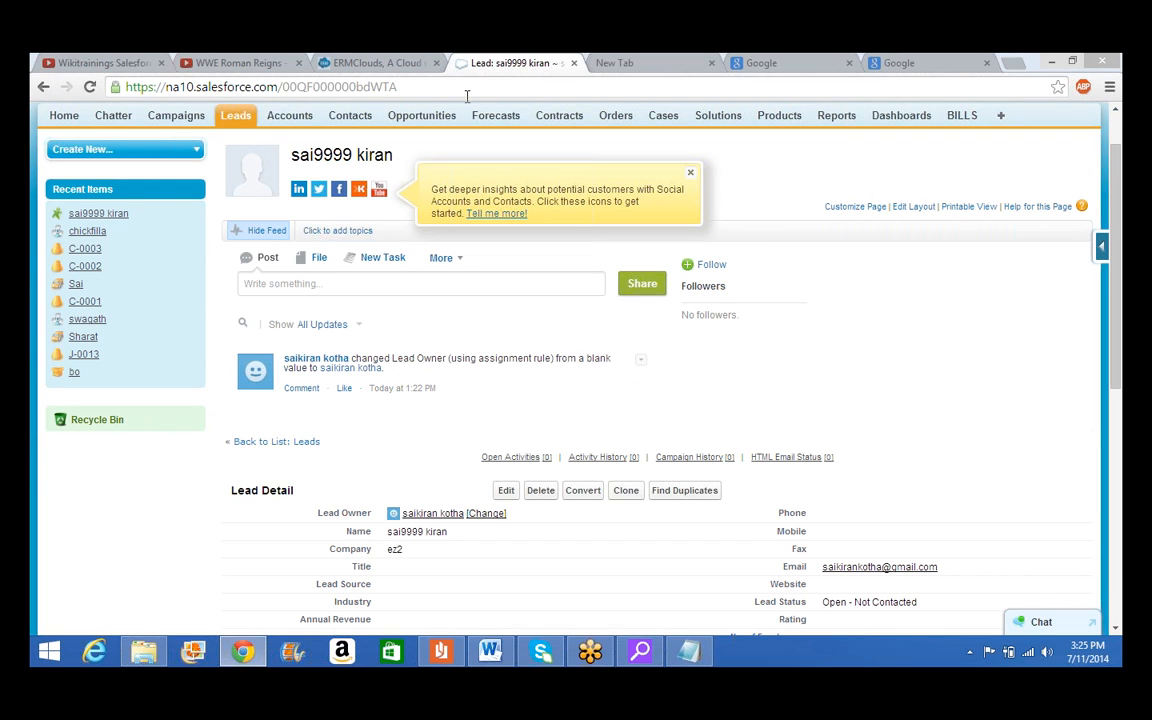
pyautogui.click(237, 118)
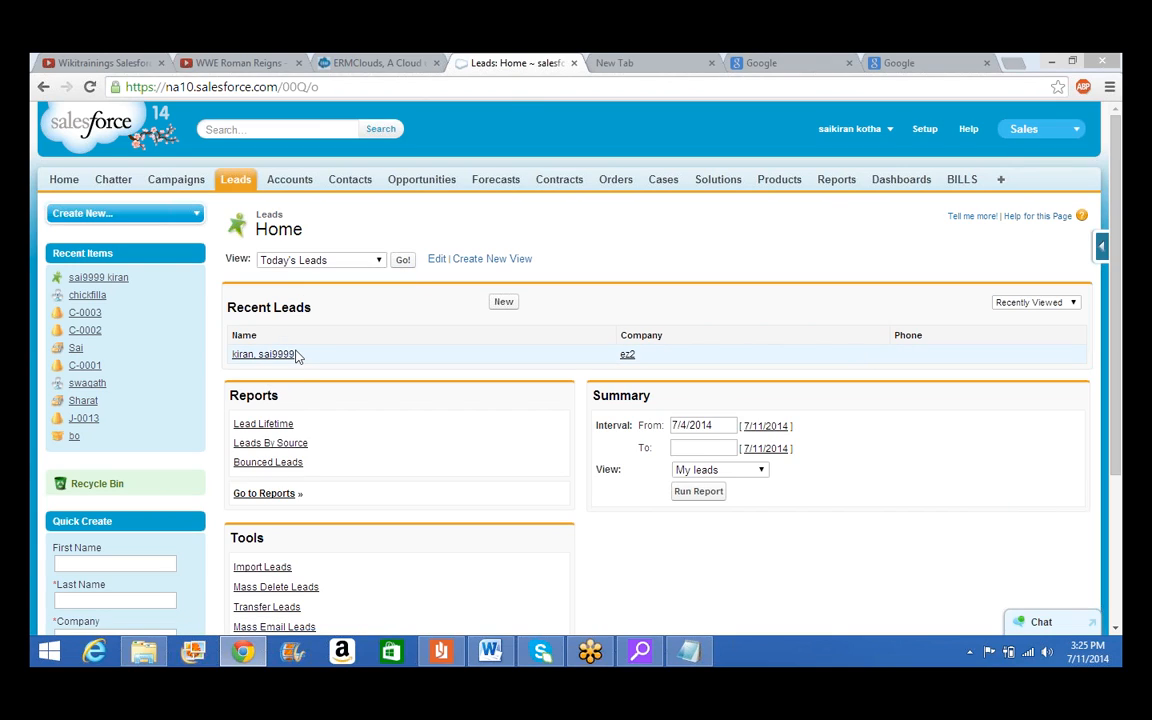
pyautogui.click(404, 261)
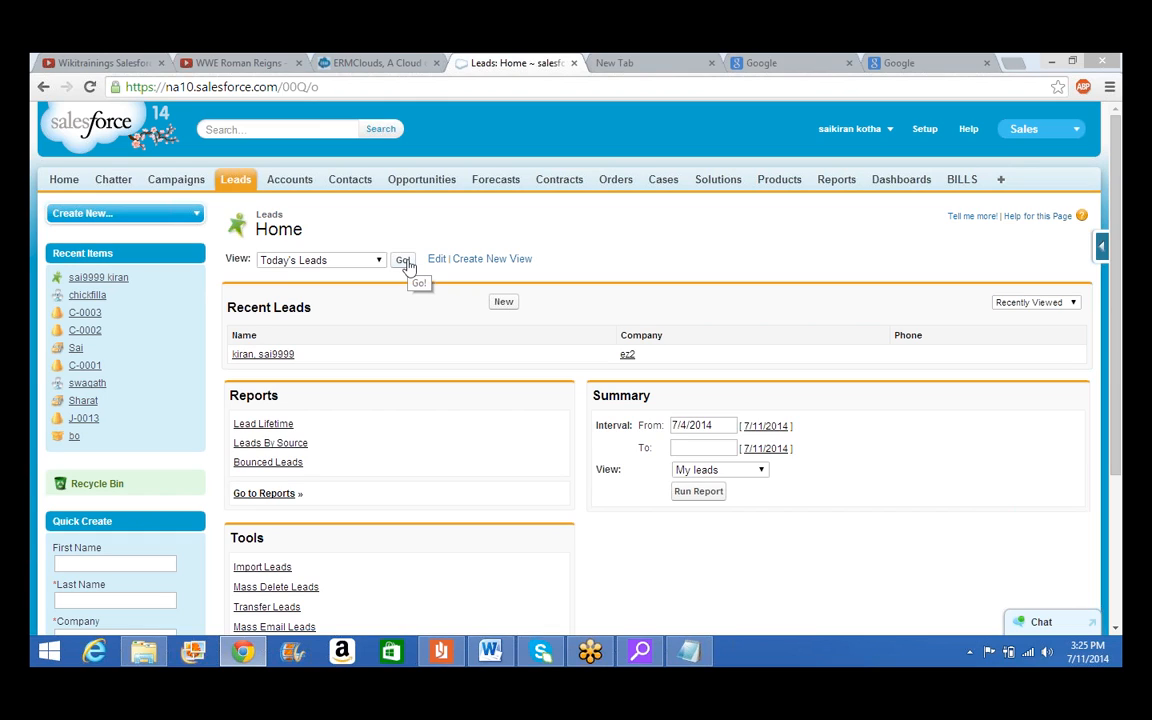
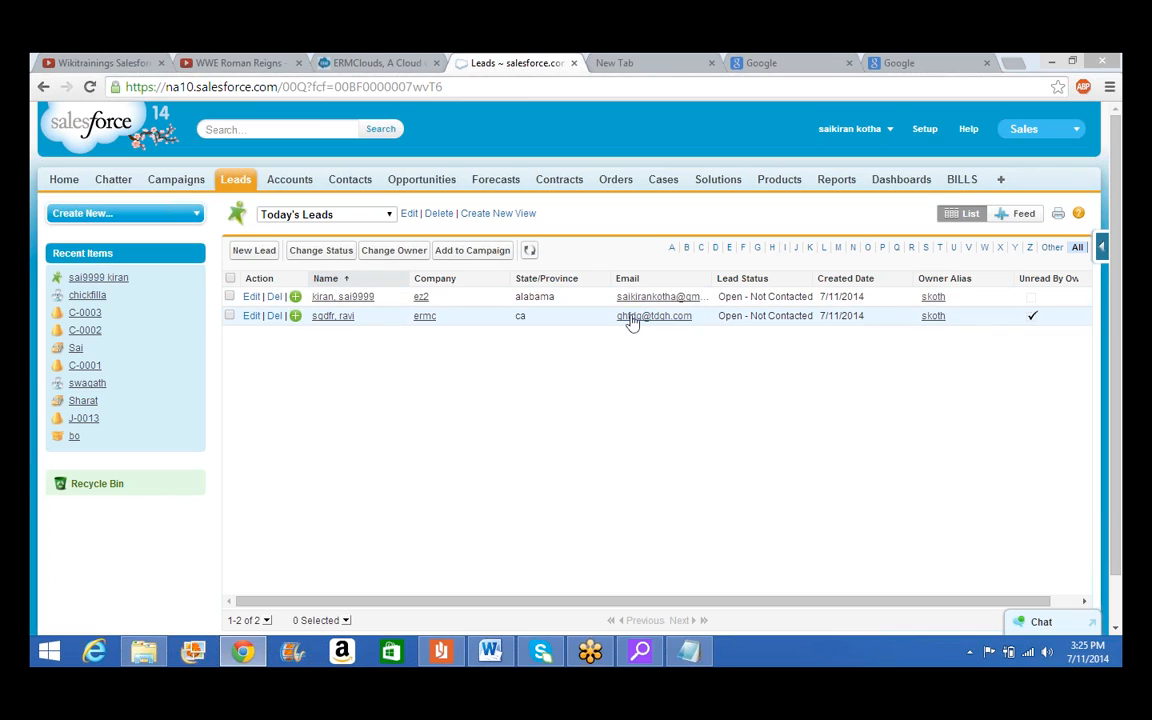
# Open the ez2 lead's record from Today's Leads and review its details
pyautogui.click(333, 297)
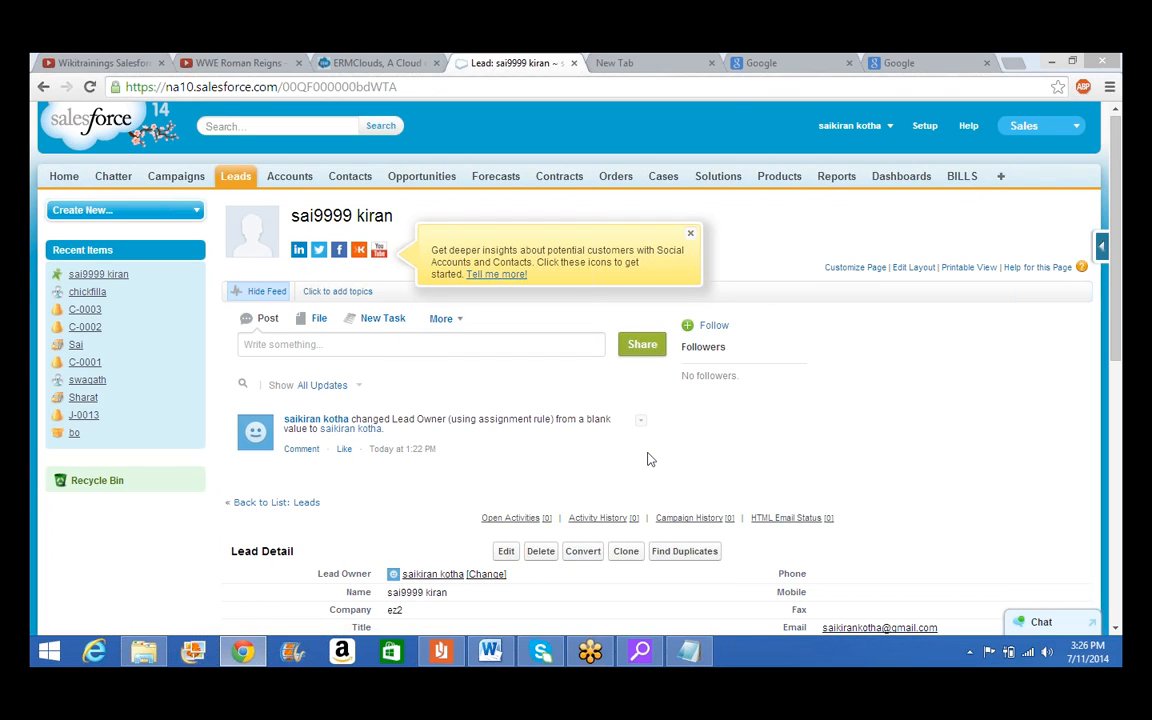
pyautogui.scroll(-1, 647, 459)
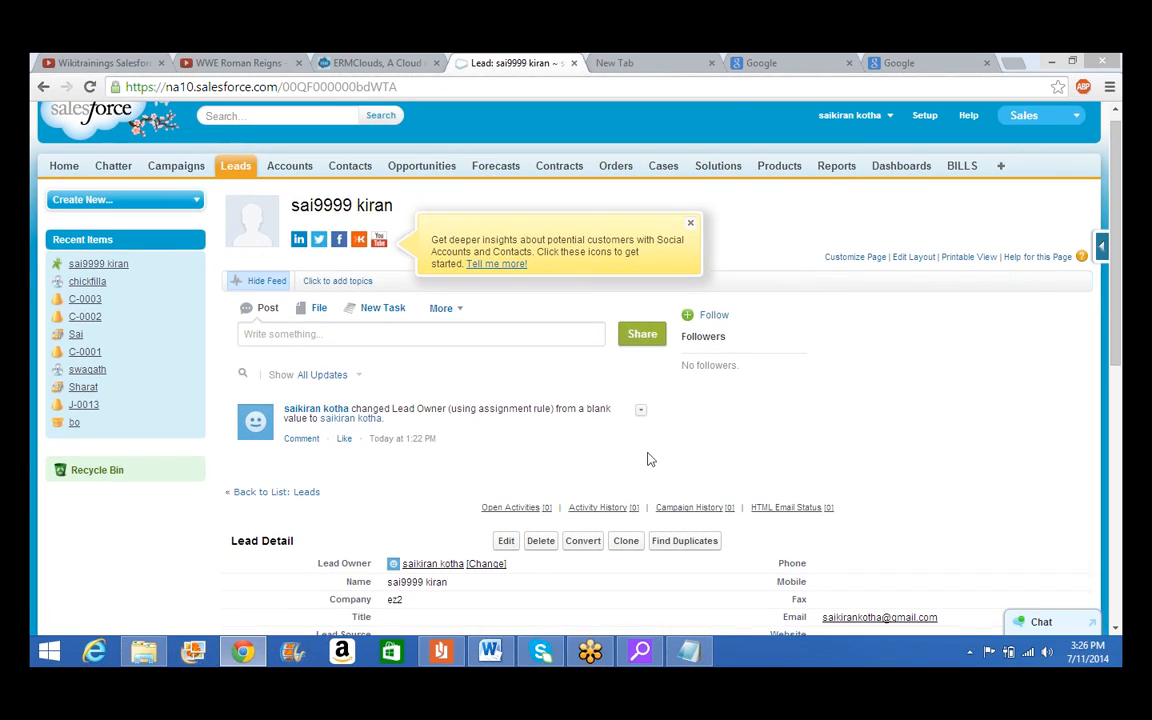
pyautogui.scroll(-1, 647, 459)
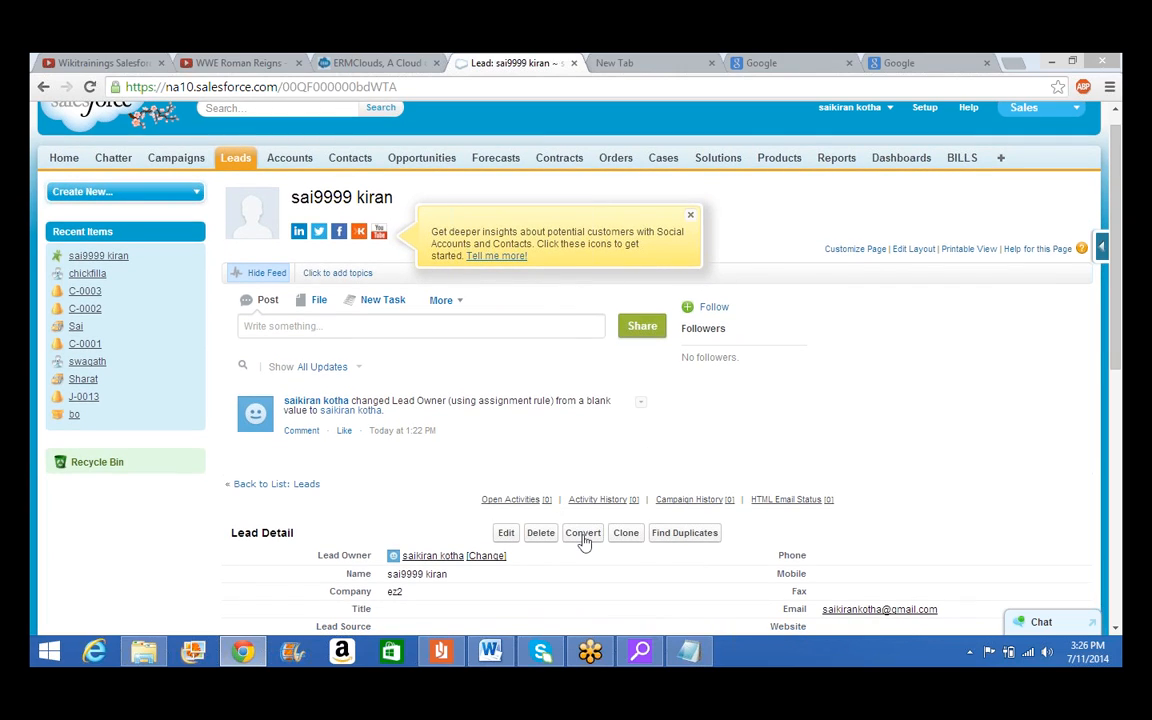
# Start converting the lead and set the task subject to 'follow up 5 days for demo'
pyautogui.click(583, 534)
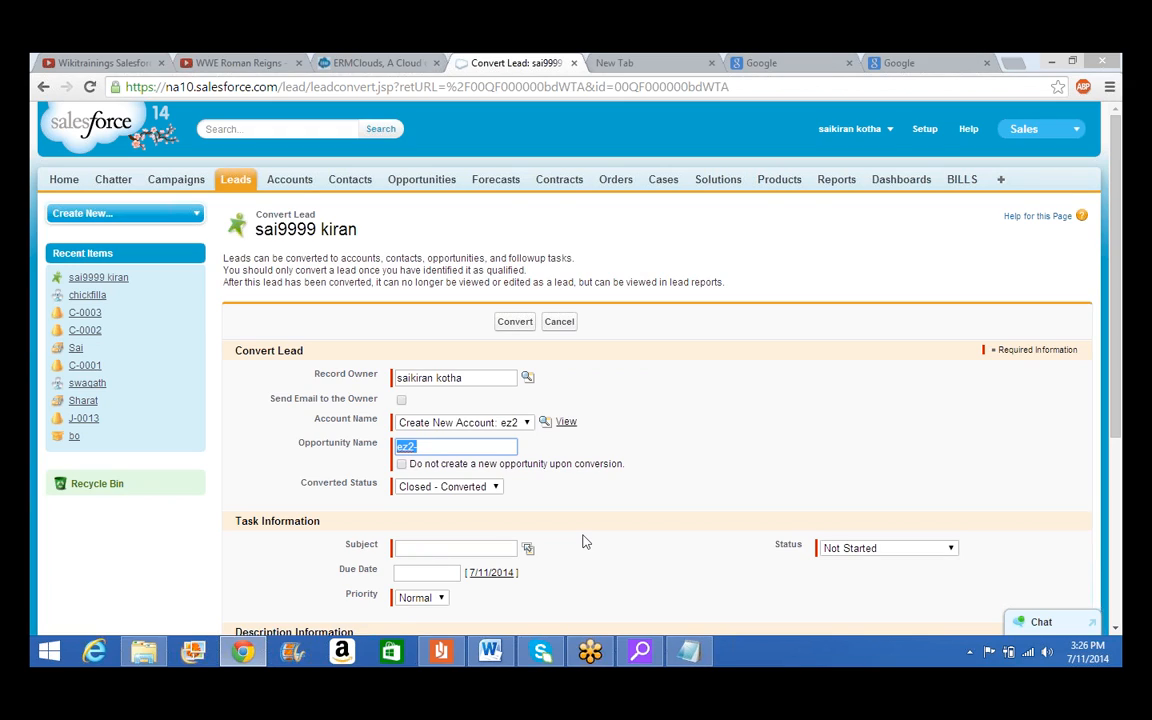
pyautogui.click(435, 447)
pyautogui.click(455, 549)
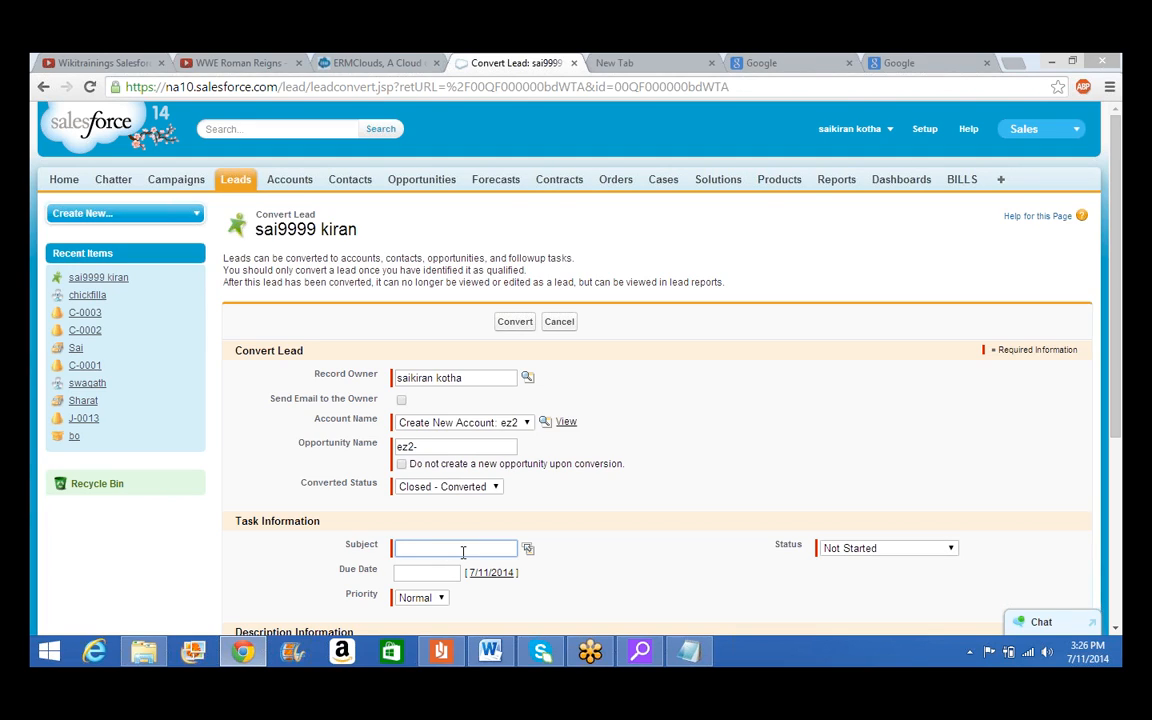
pyautogui.write('follow up 5 days for demo')
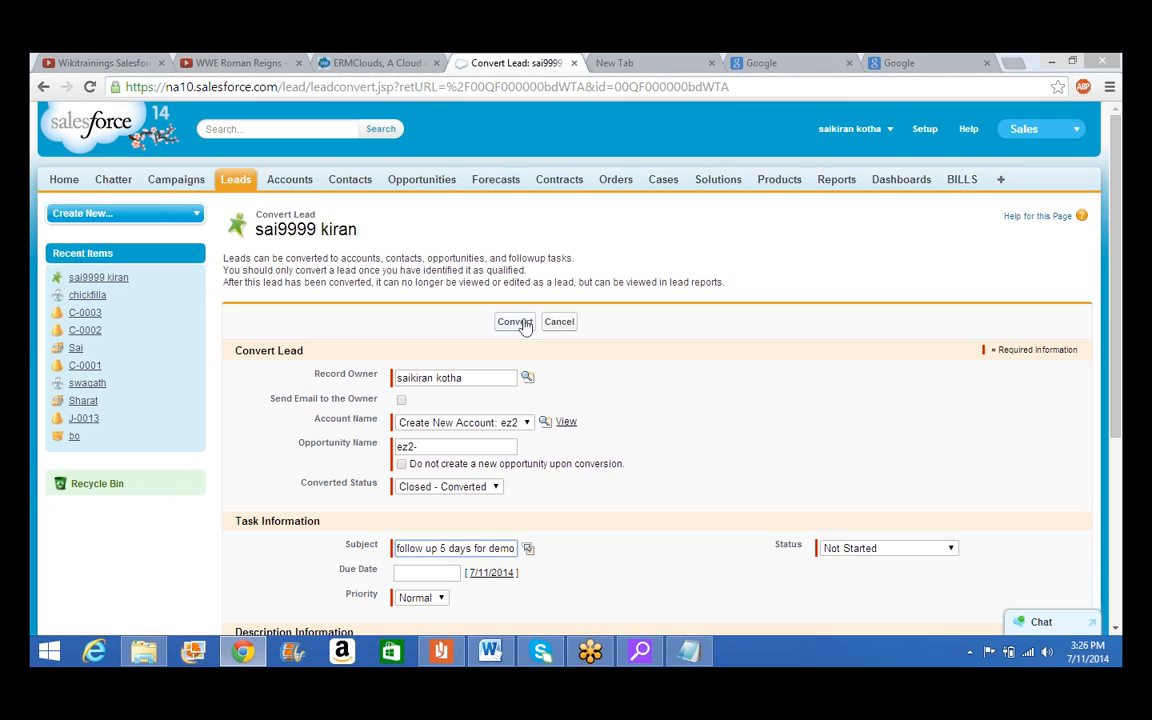
pyautogui.scroll(-1, 849, 366)
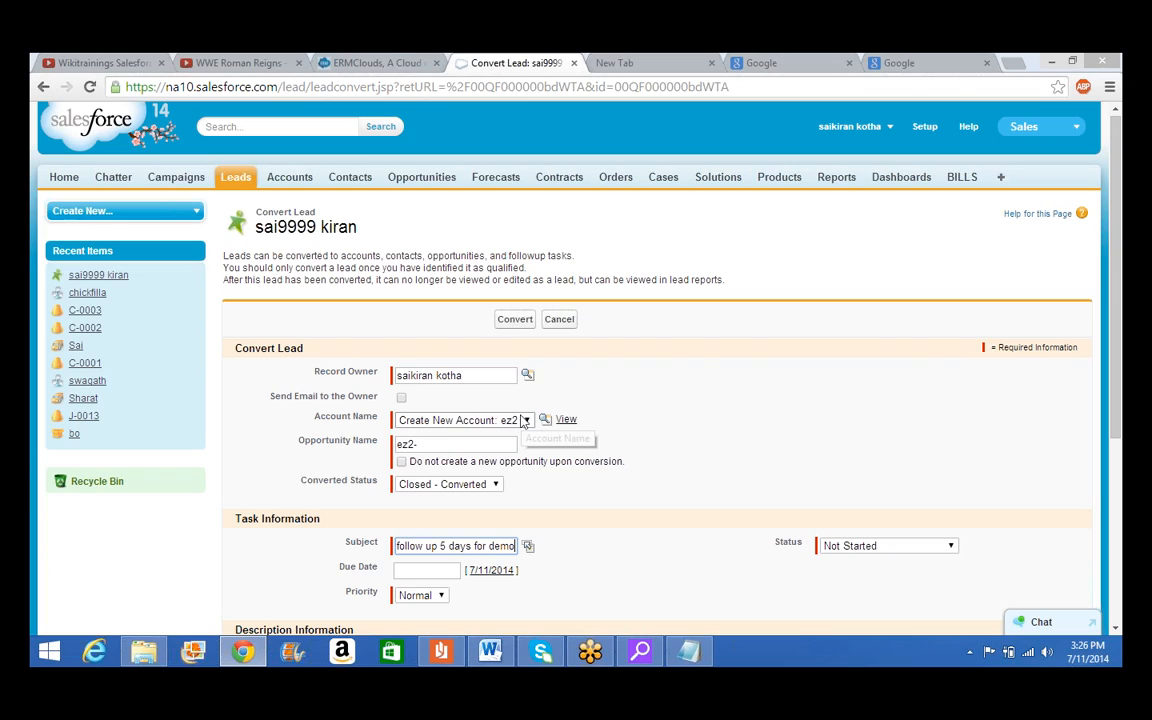
# Edit the opportunity name, replacing its last character with a hyphen to read ez2-
pyautogui.click(416, 445)
pyautogui.press('BackSpace')
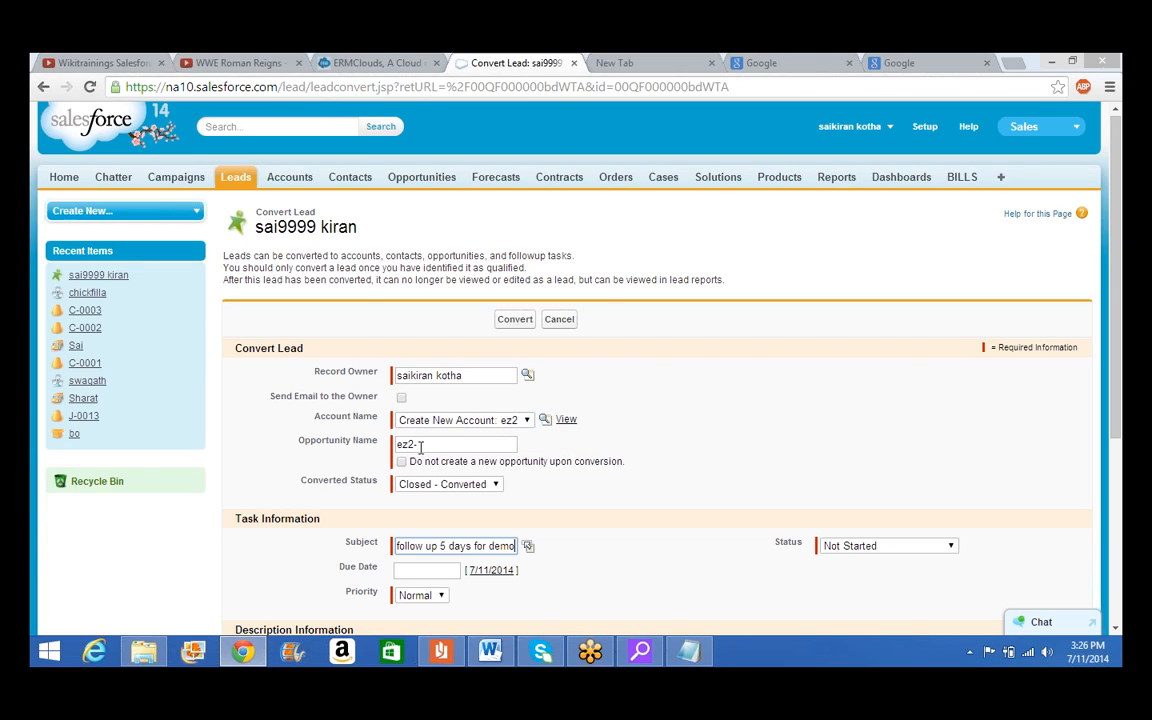
pyautogui.write('-')
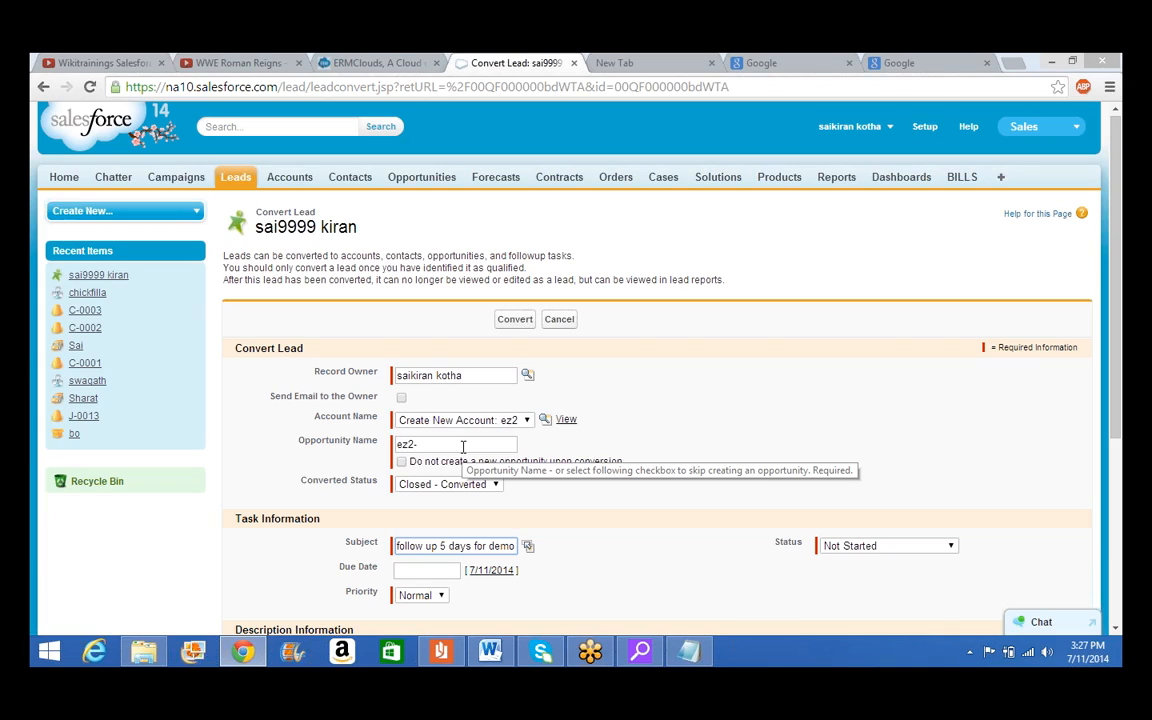
pyautogui.click(434, 443)
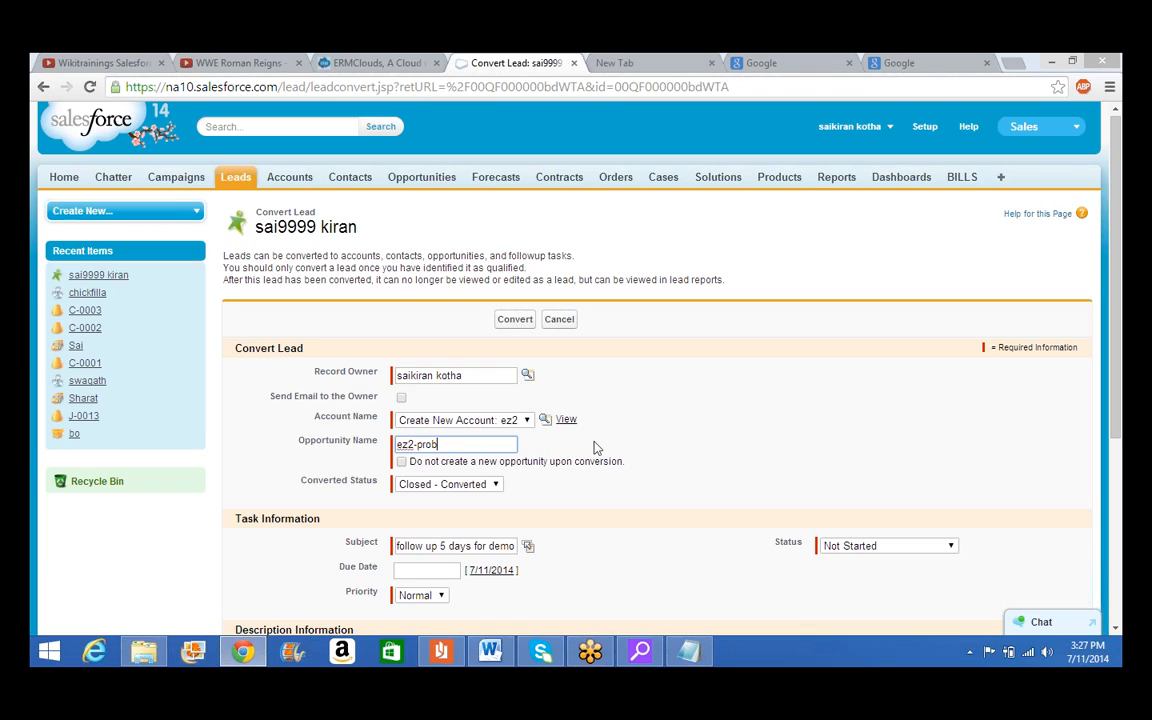
pyautogui.scroll(-1, 644, 460)
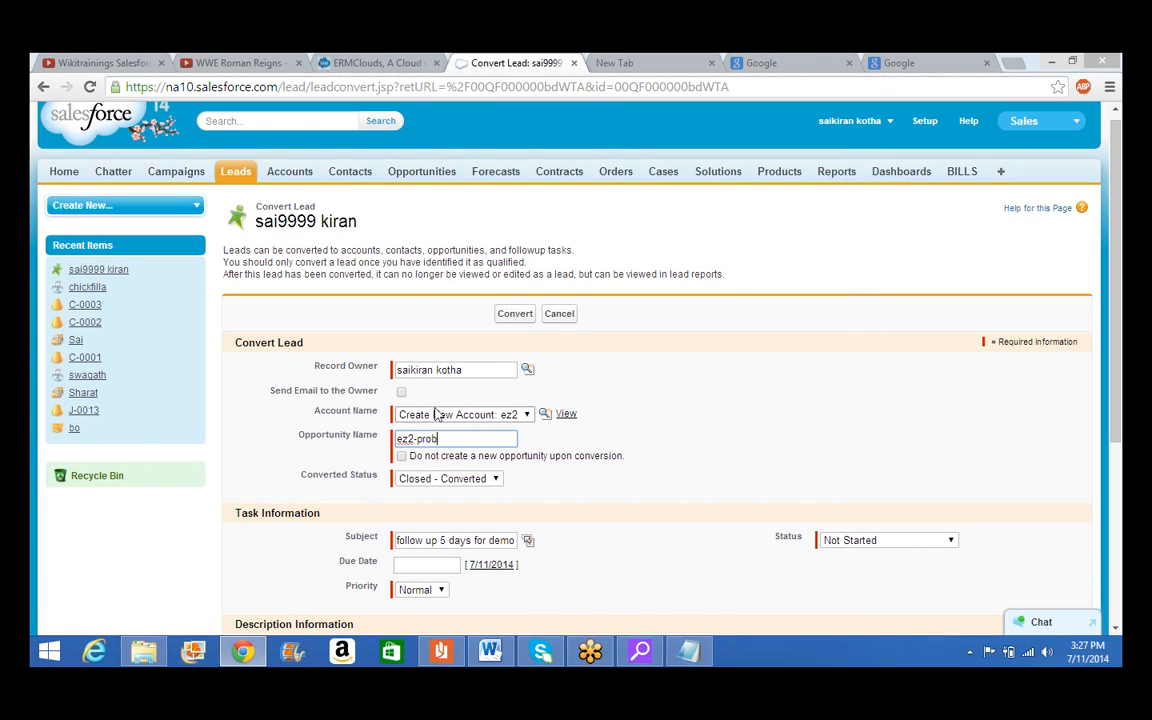
pyautogui.click(514, 318)
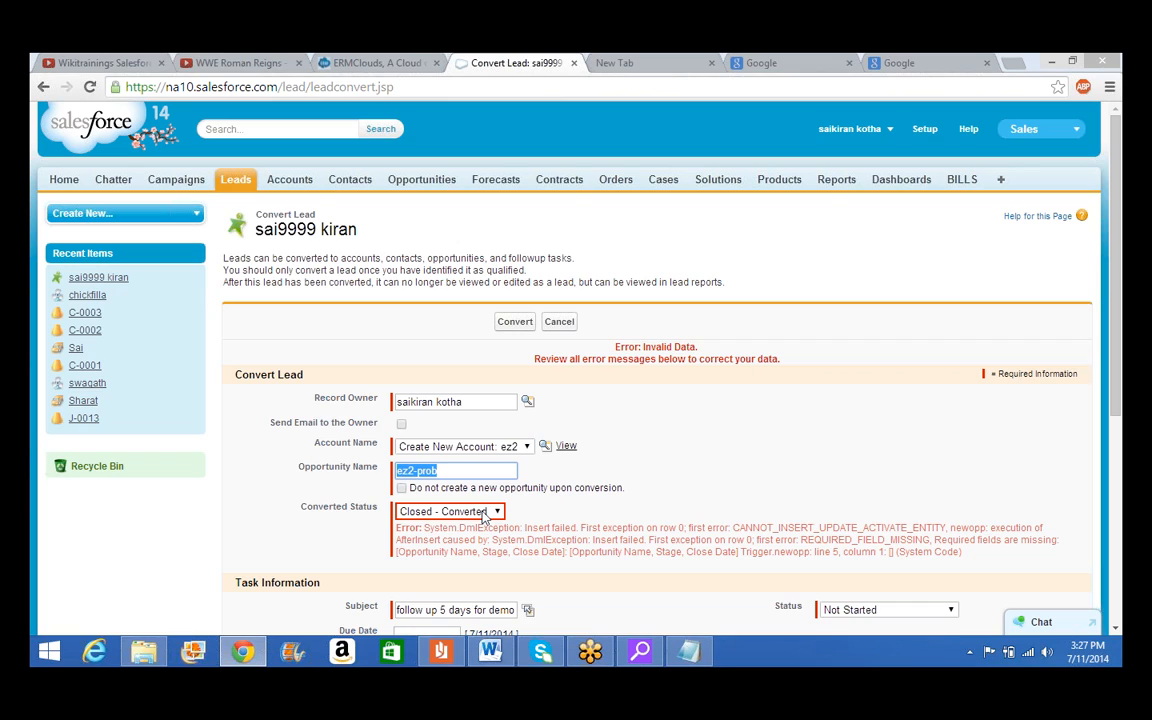
pyautogui.scroll(-1, 717, 489)
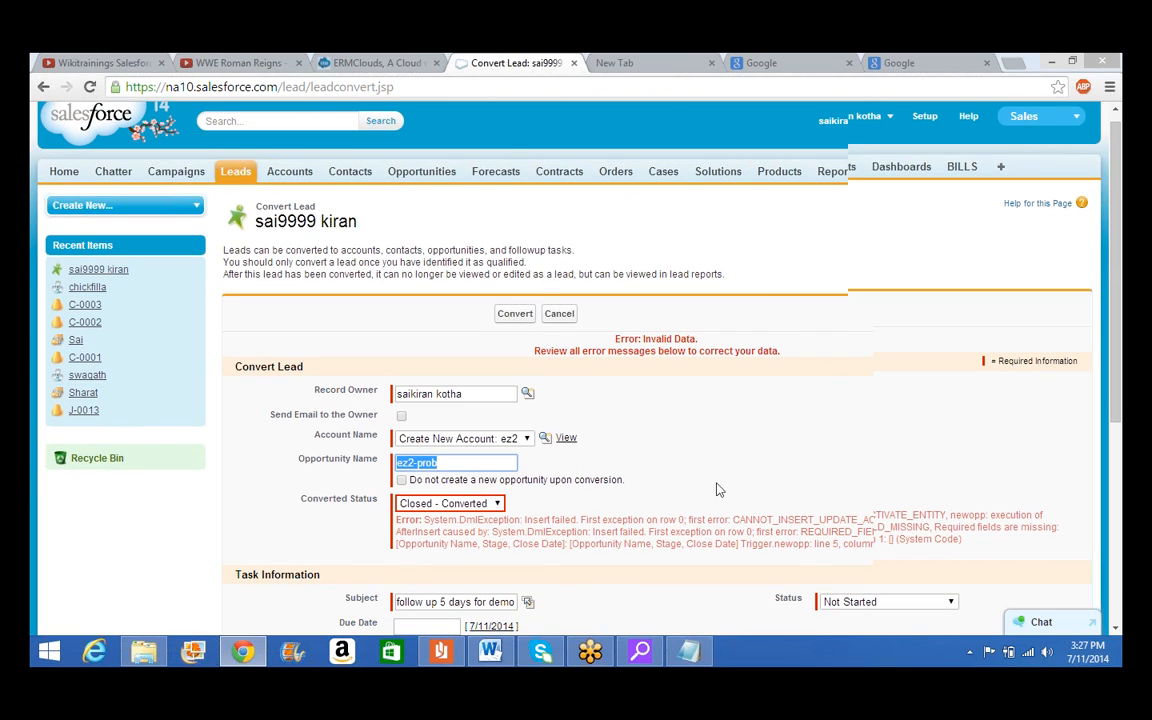
pyautogui.scroll(-1, 716, 489)
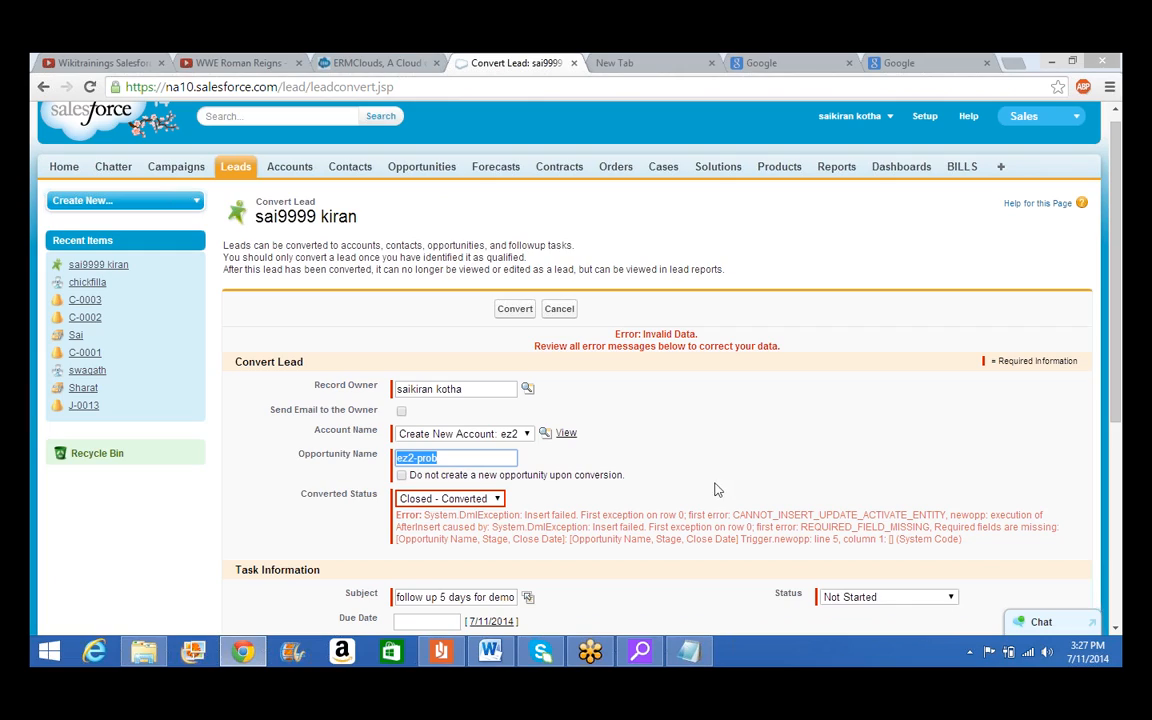
pyautogui.click(483, 505)
pyautogui.click(445, 513)
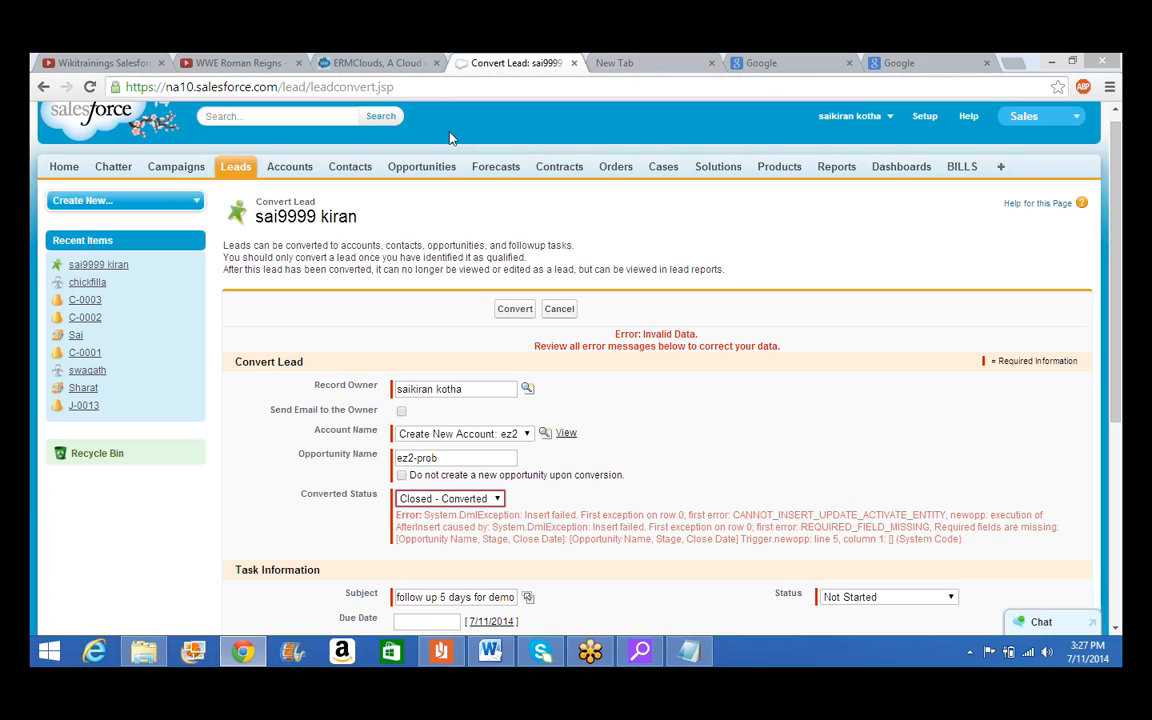
pyautogui.rightClick(437, 170)
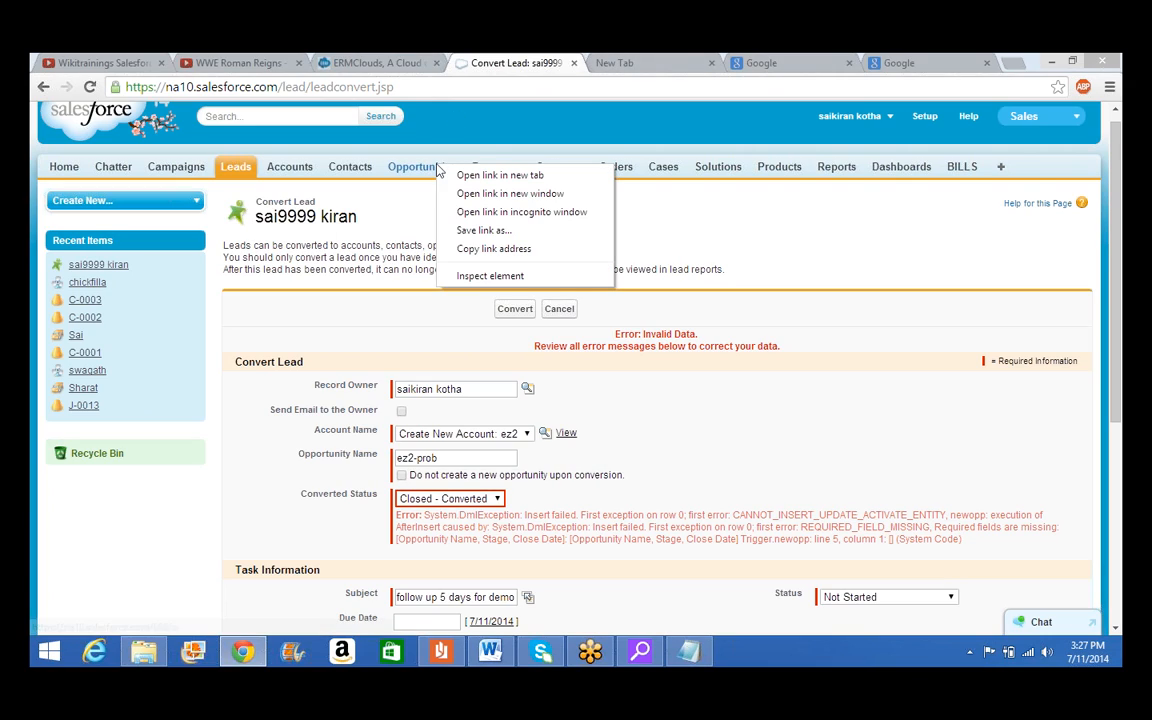
pyautogui.click(938, 432)
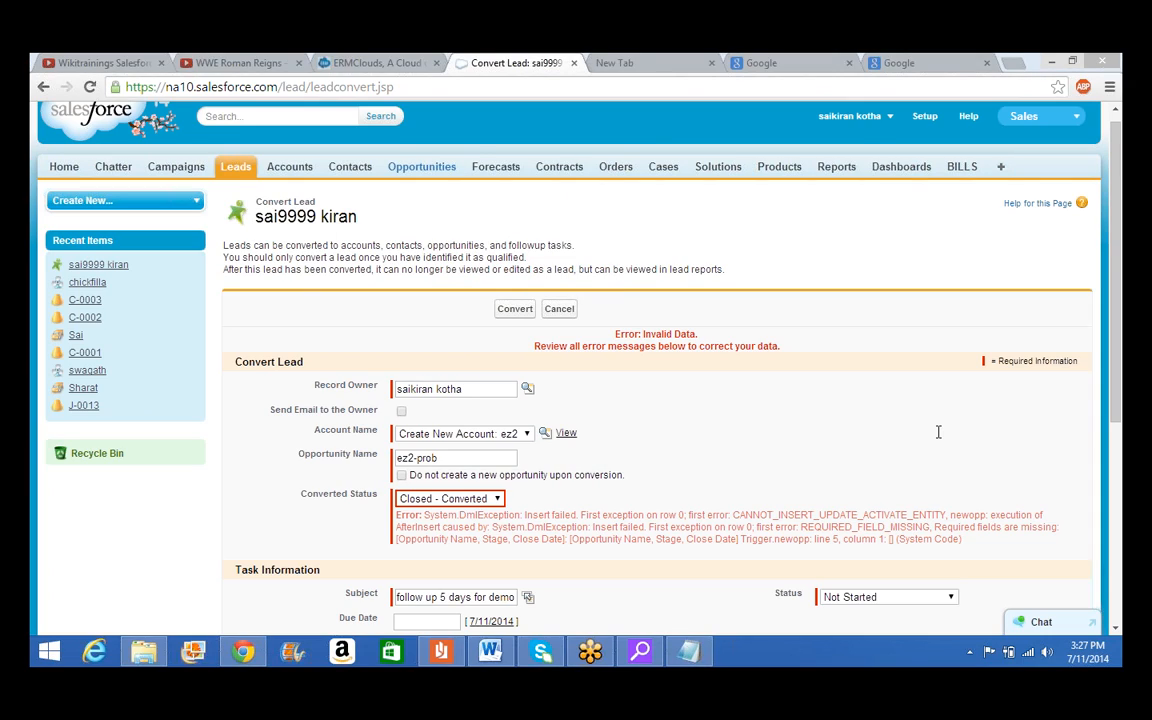
# Go to the Opportunities home page and expand the force.com quick access shortcuts
pyautogui.click(420, 170)
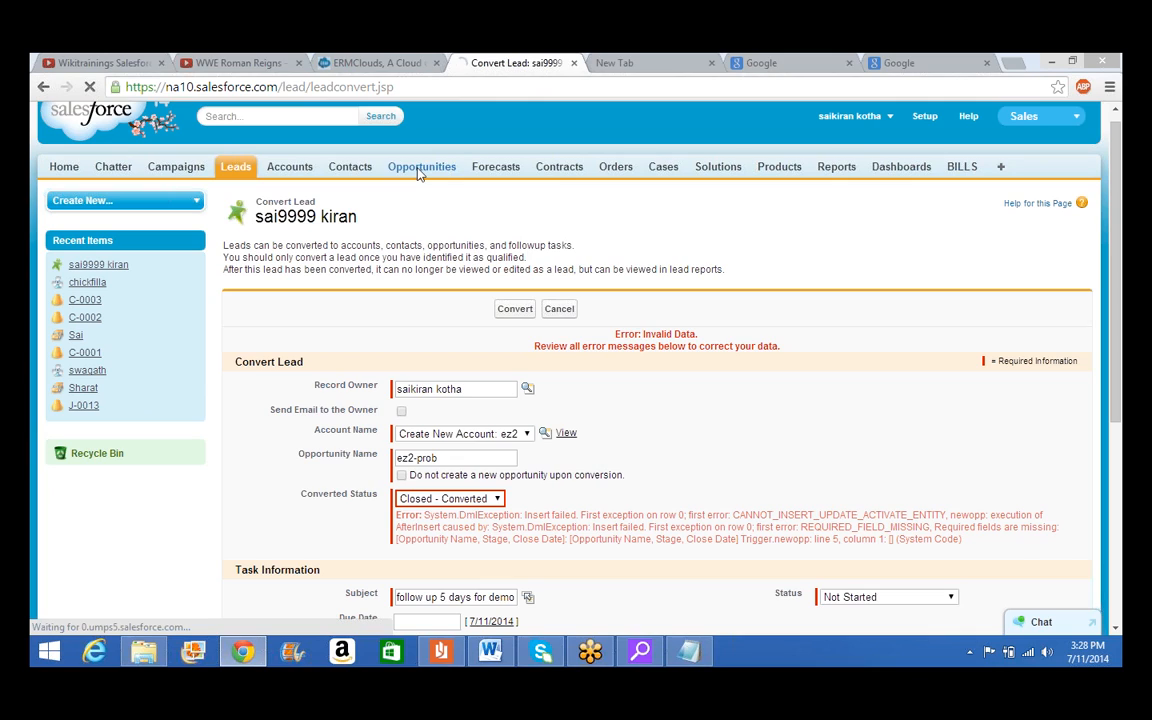
pyautogui.scroll(-2, 418, 173)
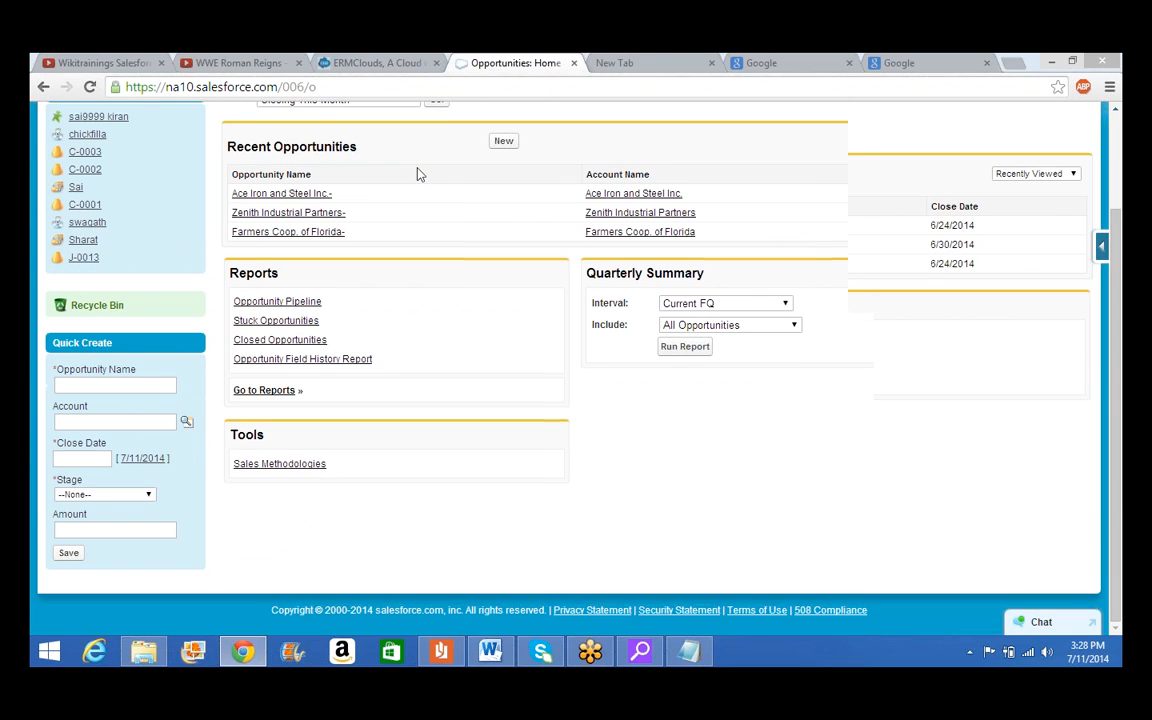
pyautogui.scroll(2, 420, 174)
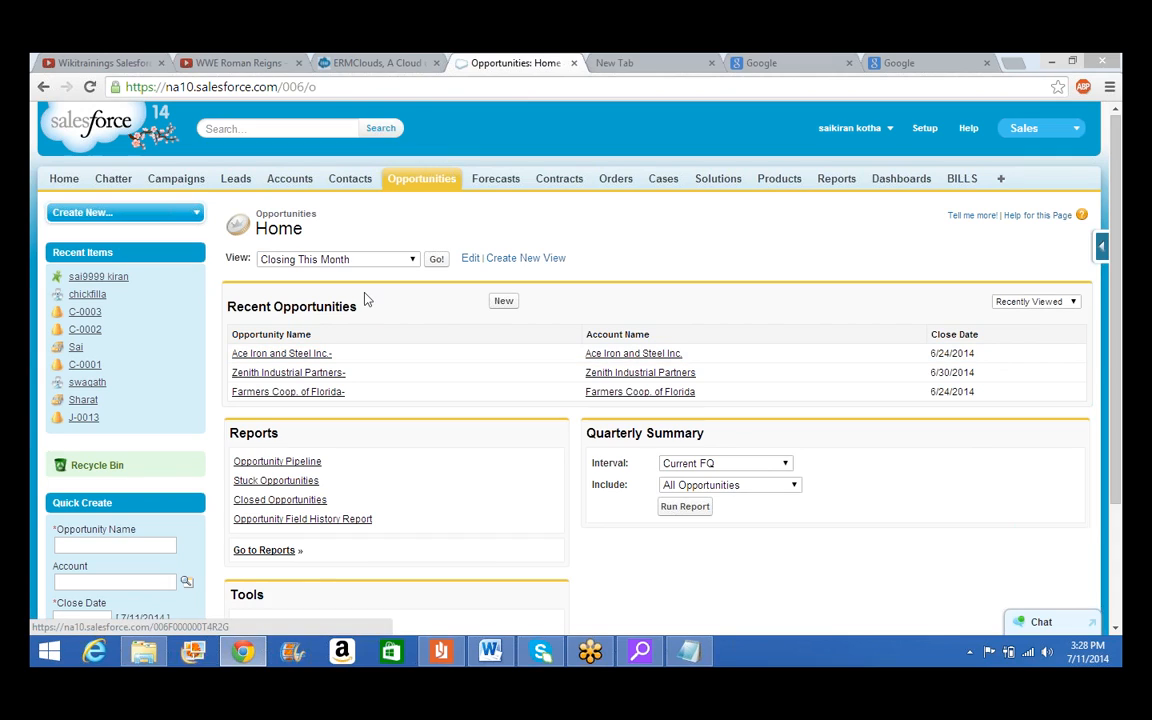
pyautogui.click(1101, 246)
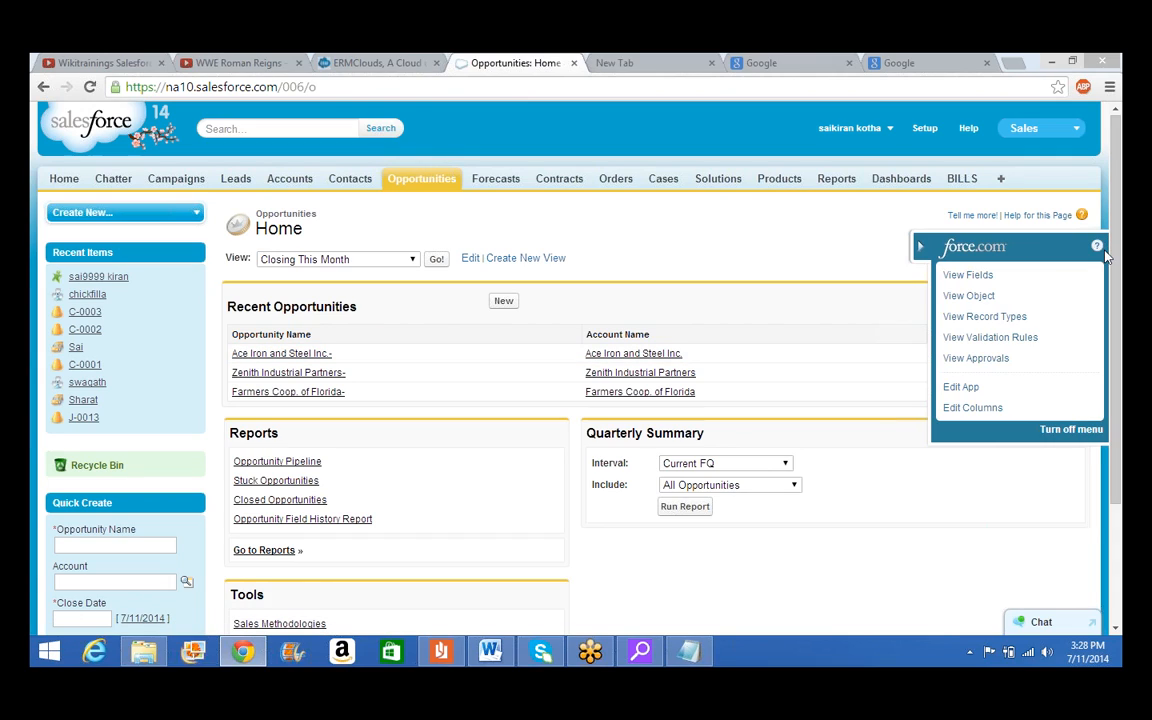
# Check the Opportunity object's triggers, finding none defined, then return to the Leads home page
pyautogui.click(965, 296)
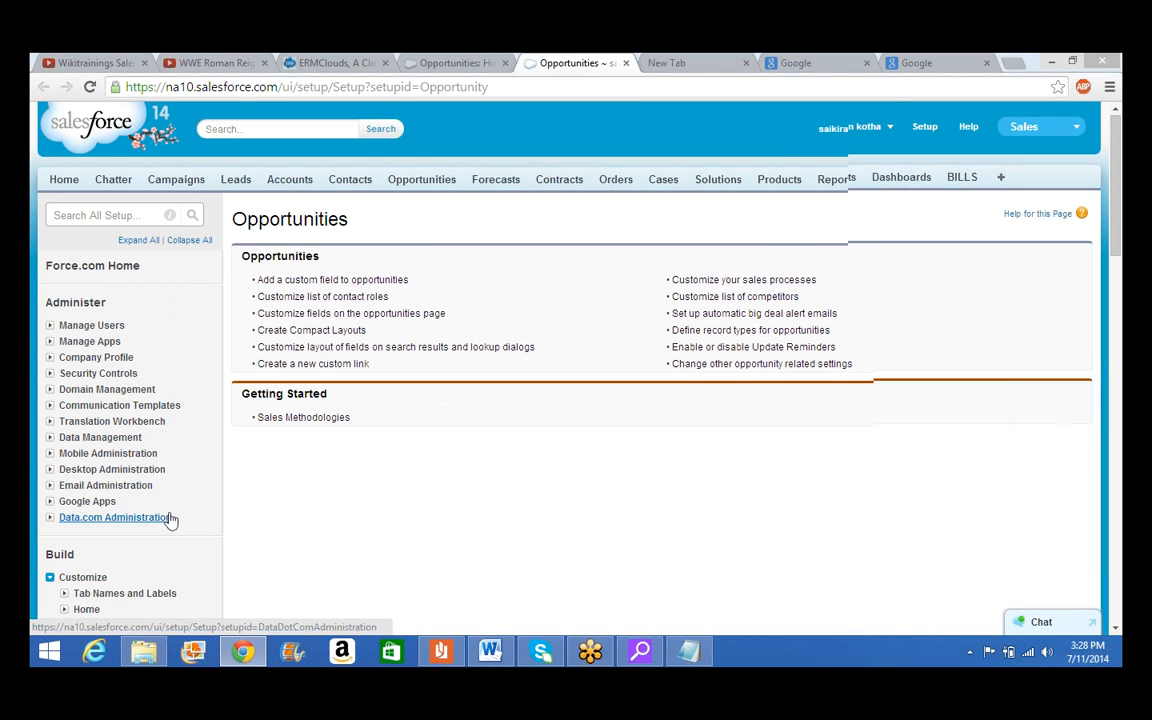
pyautogui.scroll(-1, 169, 514)
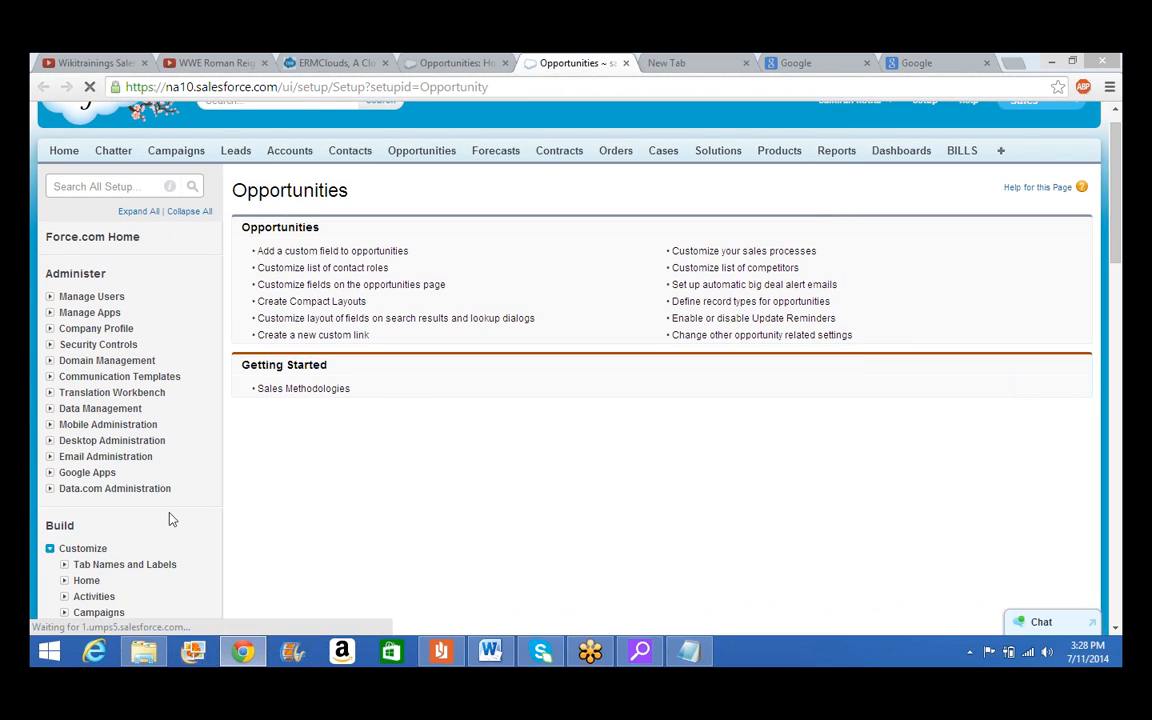
pyautogui.scroll(-5, 169, 517)
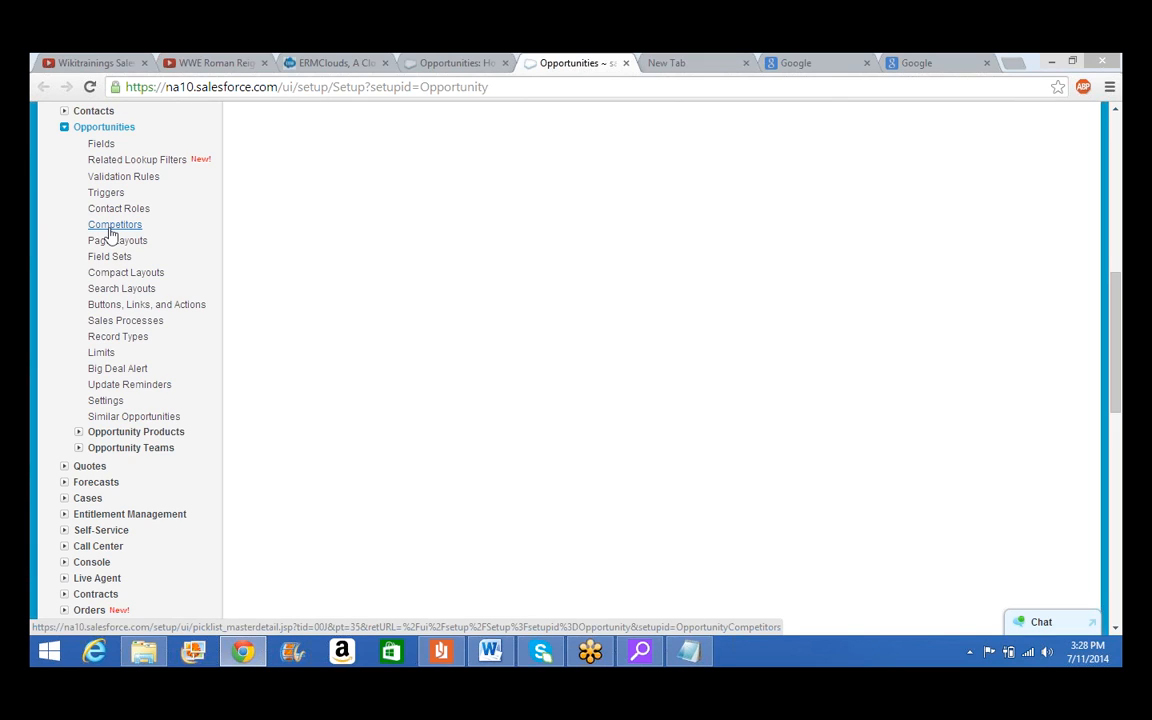
pyautogui.click(112, 194)
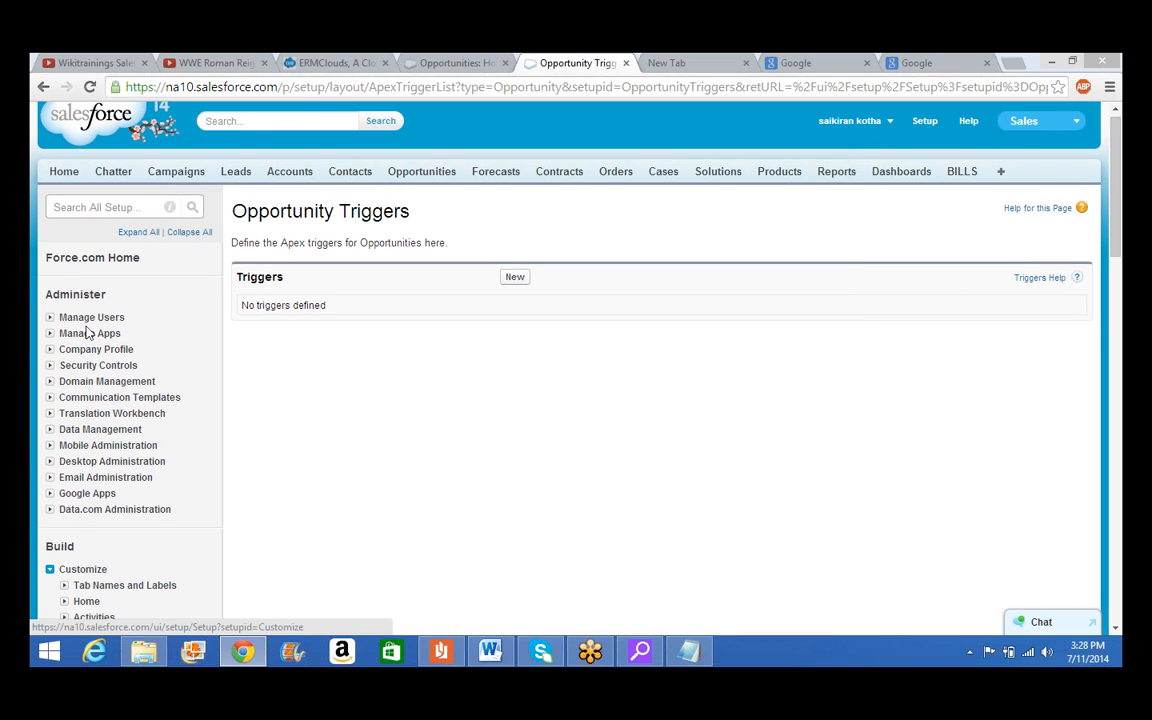
pyautogui.click(238, 174)
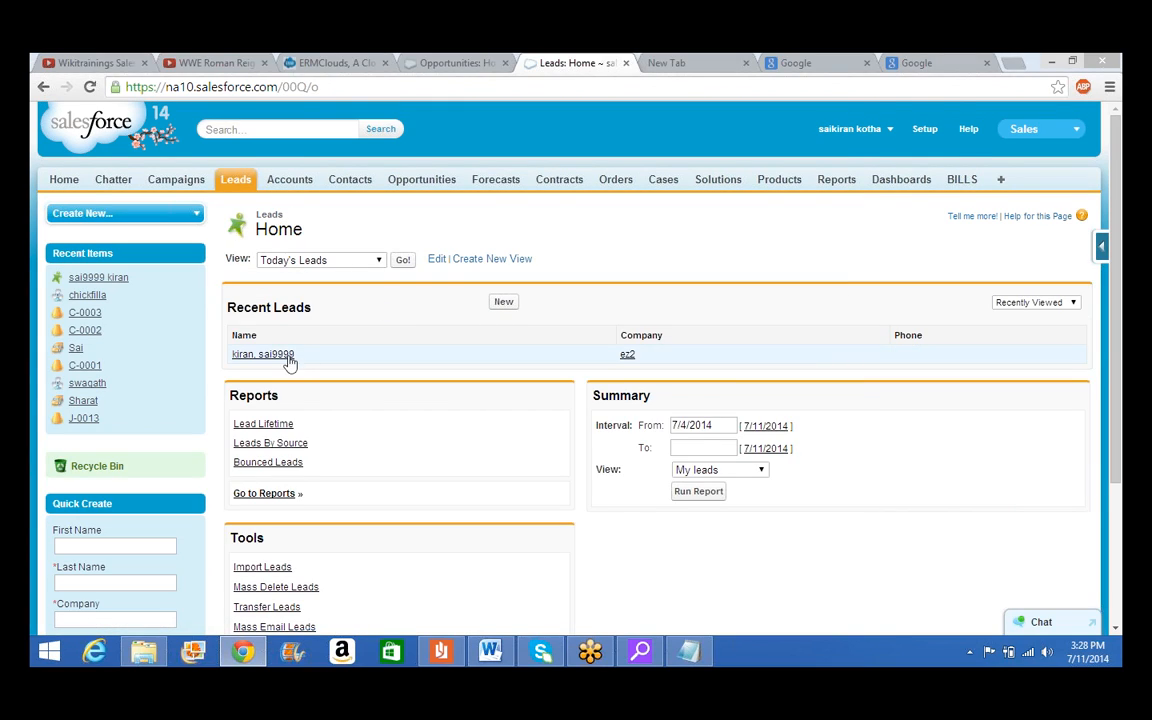
# Reopen the ez2 lead and convert it with task subject 'followup', hitting the newopp trigger error
pyautogui.click(285, 358)
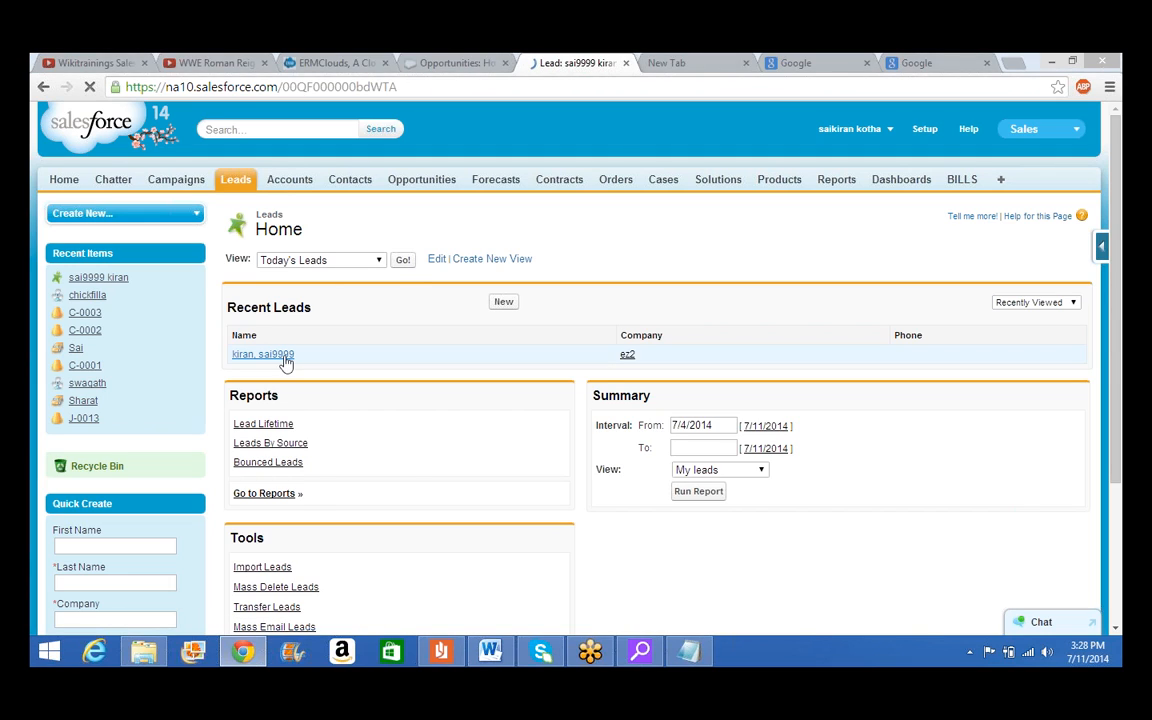
pyautogui.scroll(-1, 565, 486)
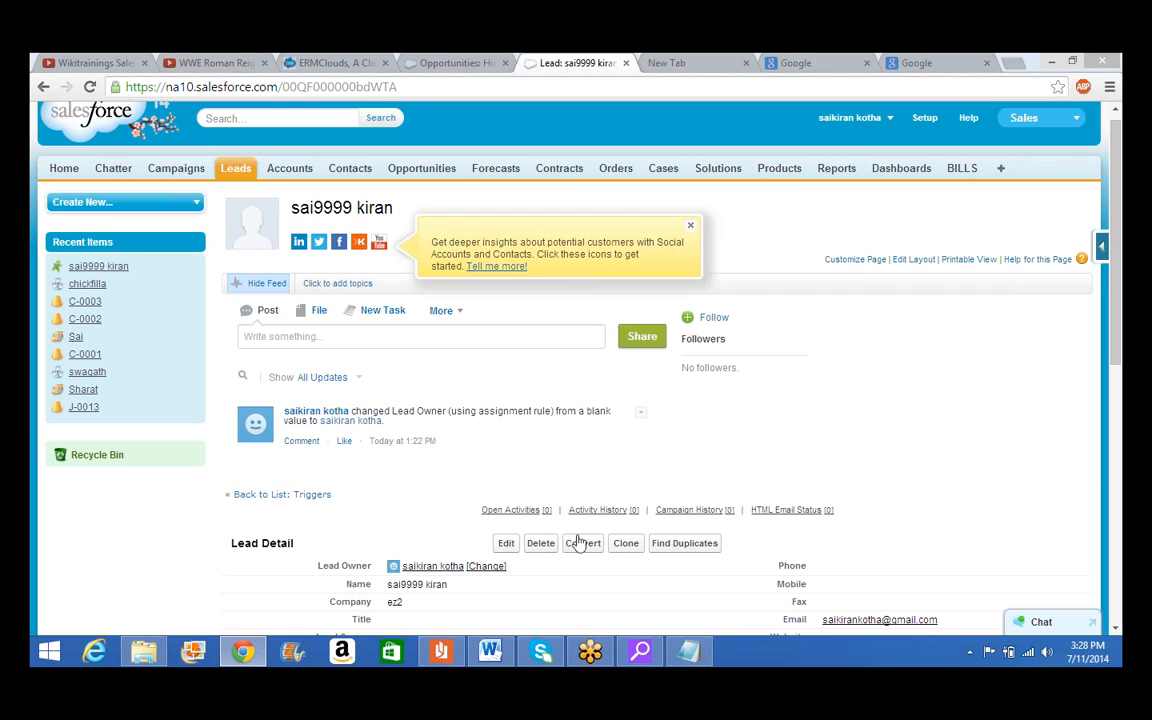
pyautogui.click(582, 543)
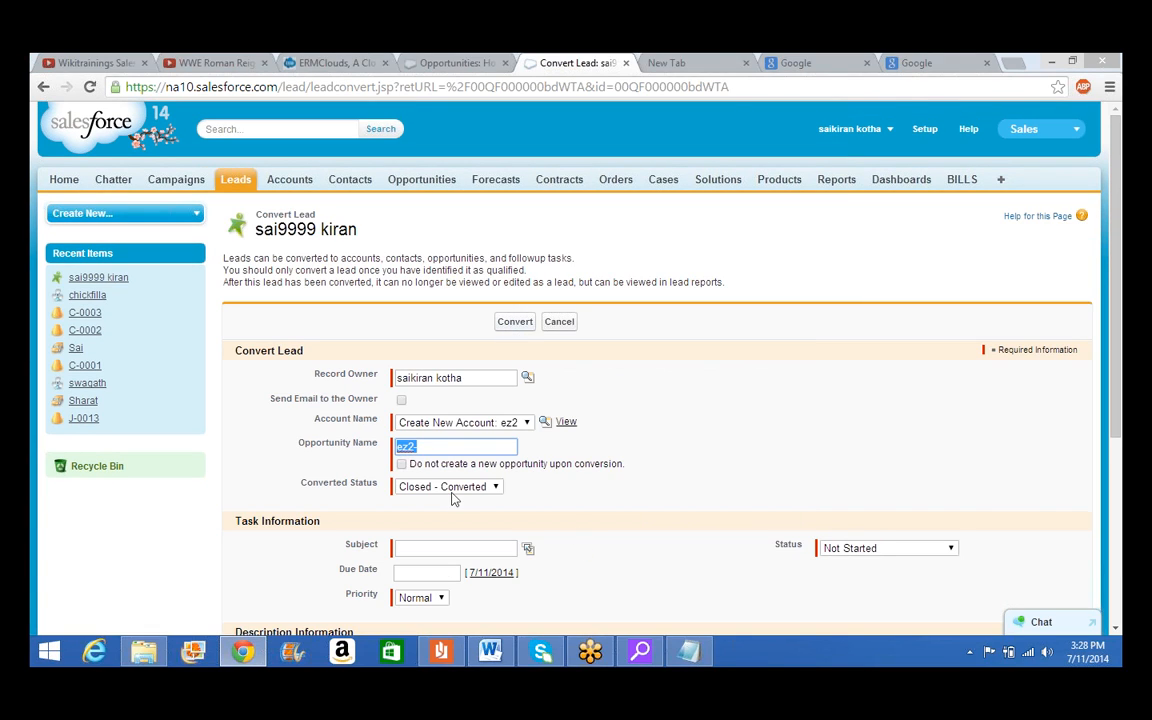
pyautogui.click(439, 549)
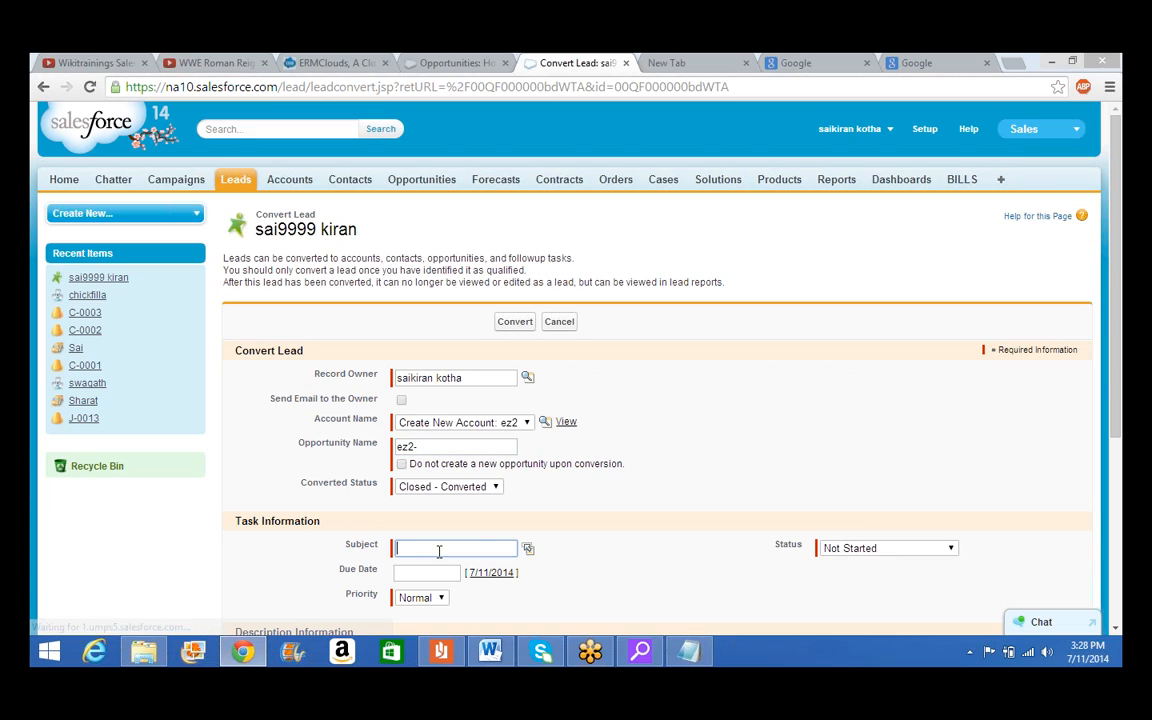
pyautogui.write('followup')
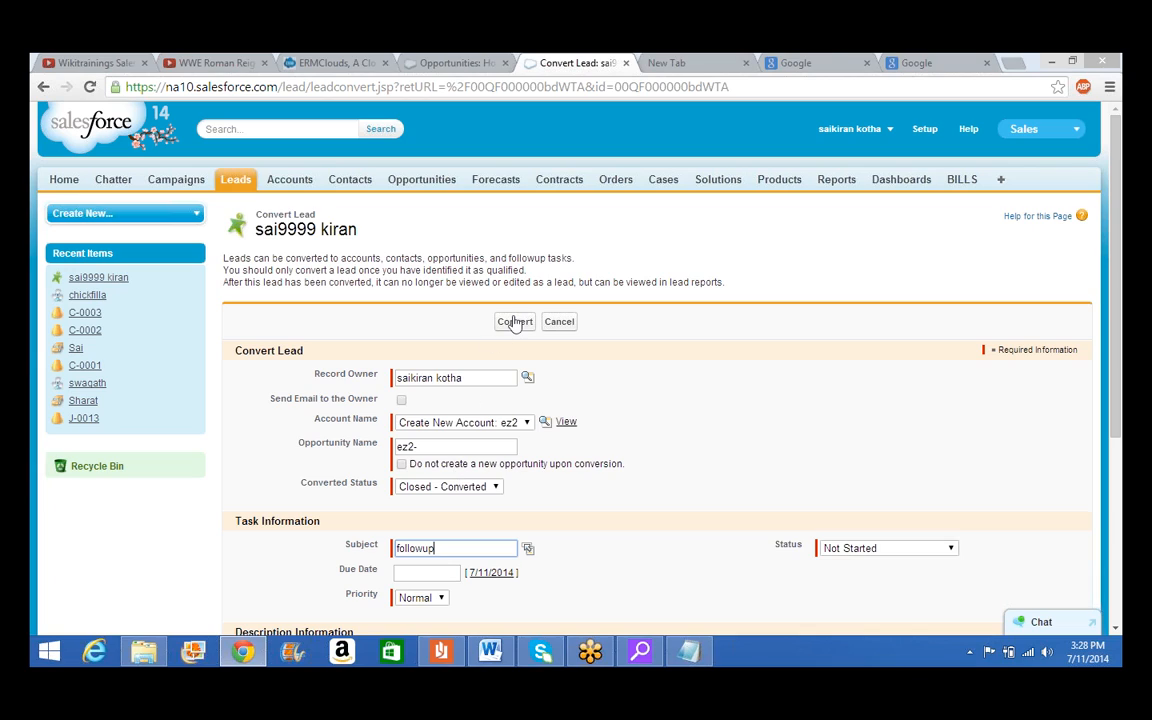
pyautogui.click(515, 322)
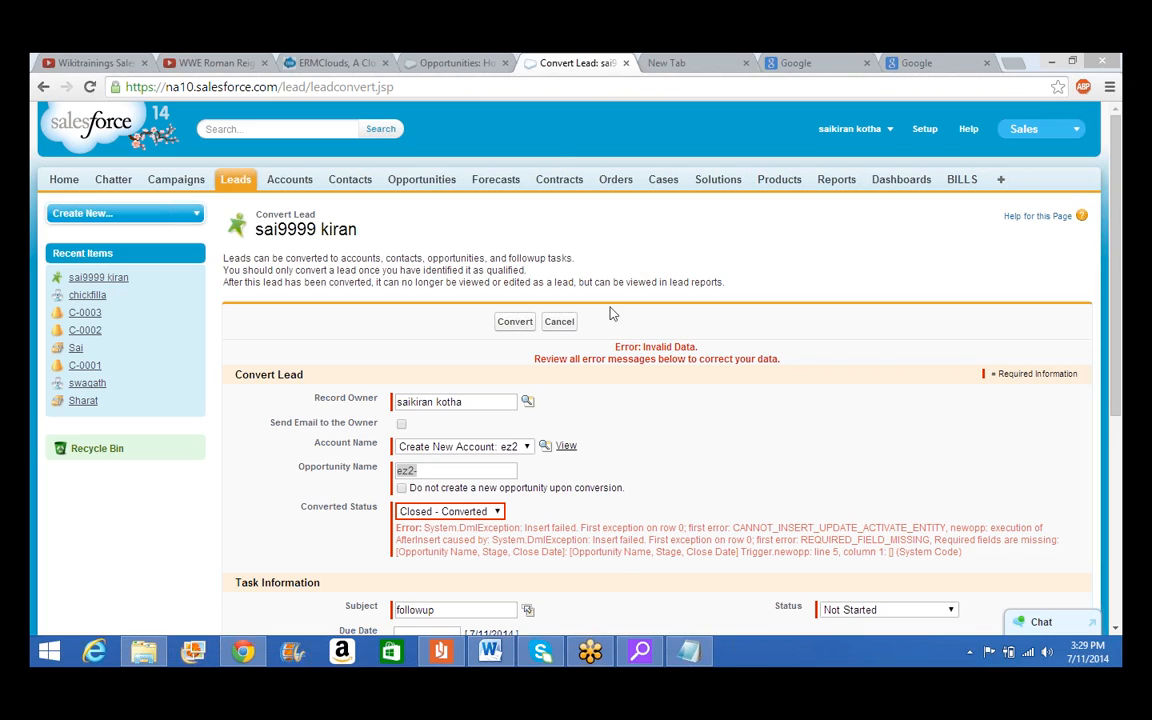
# Open Setup in a new tab, go to Develop > Apex Triggers, and edit the newopp trigger
pyautogui.rightClick(926, 133)
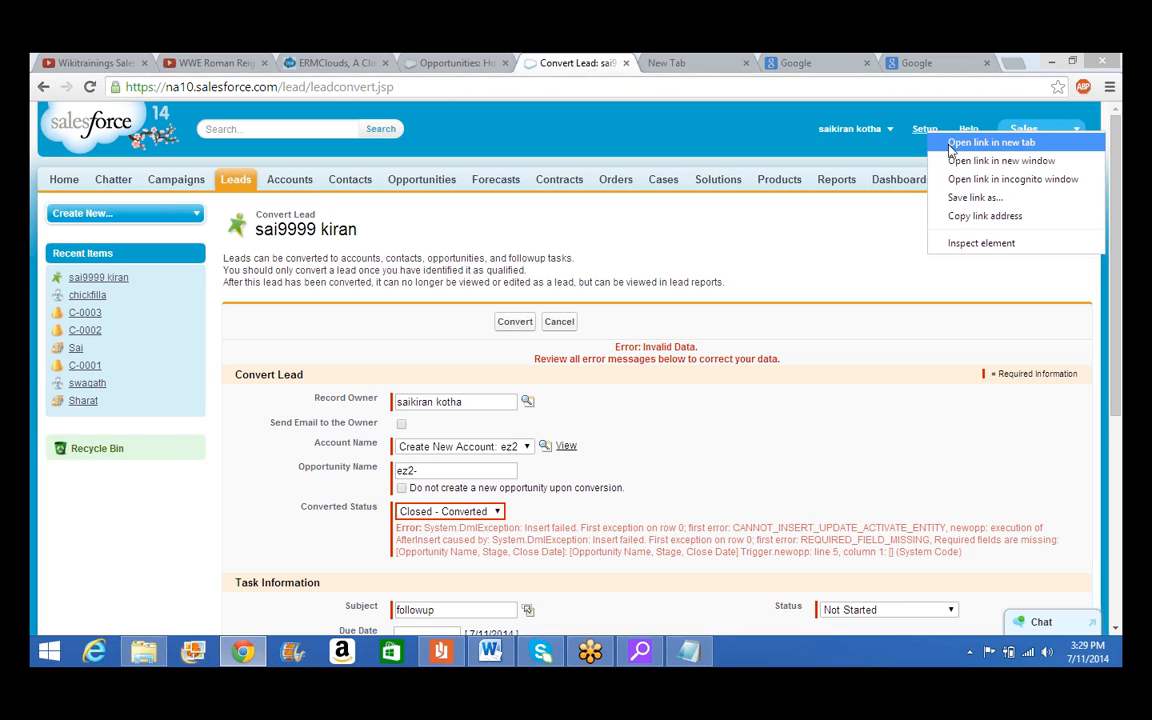
pyautogui.click(952, 146)
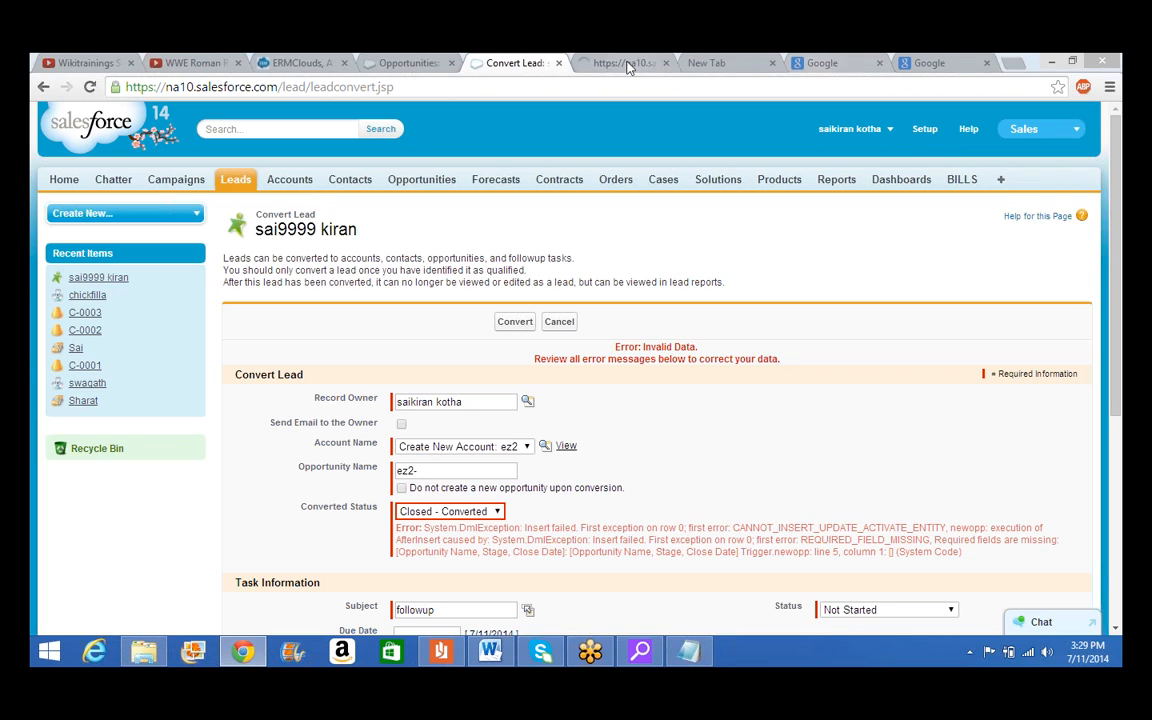
pyautogui.click(625, 63)
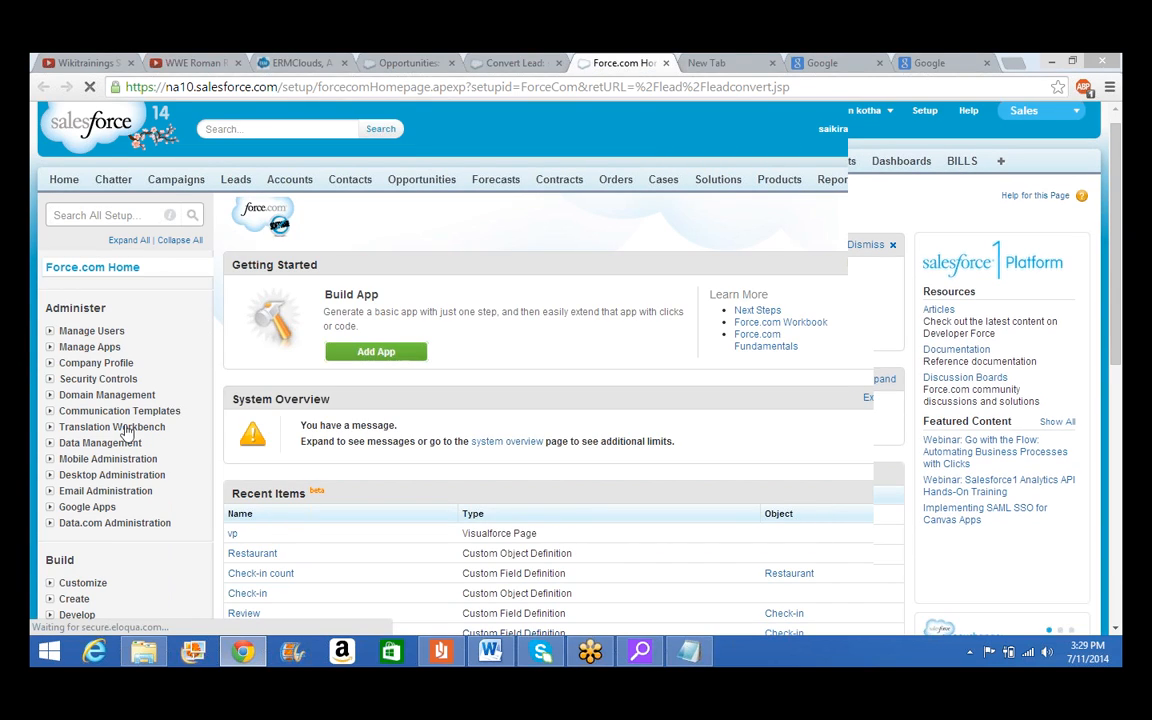
pyautogui.scroll(-1, 90, 520)
pyautogui.click(50, 580)
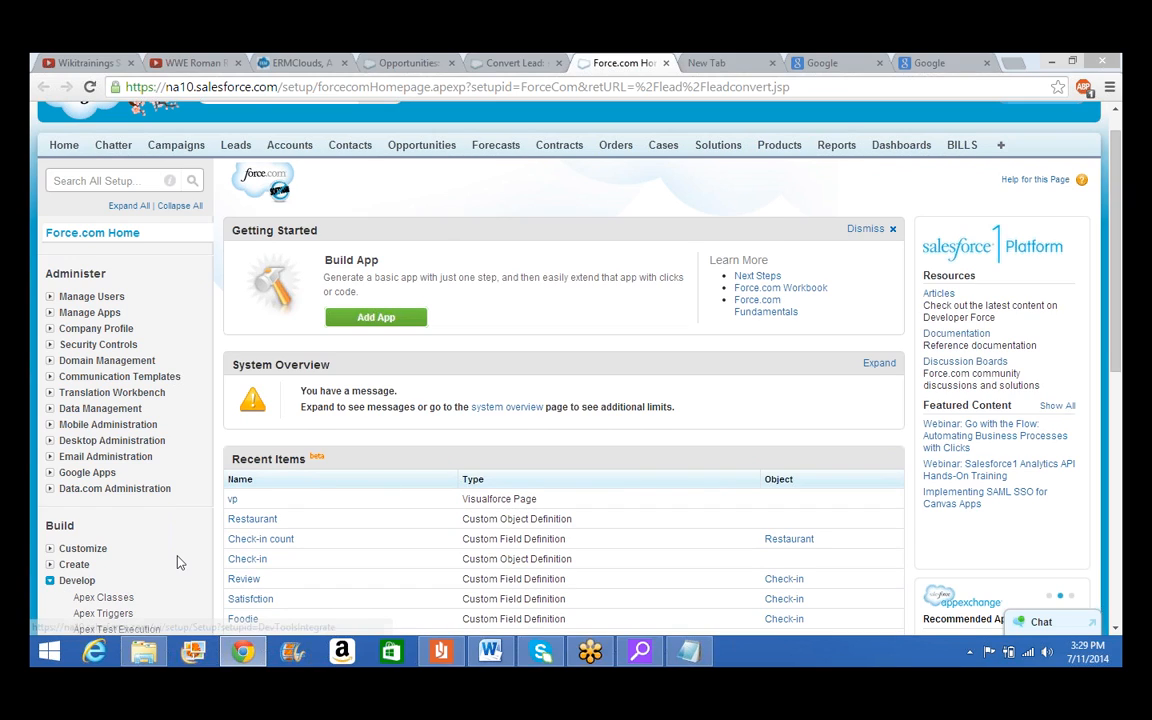
pyautogui.click(115, 610)
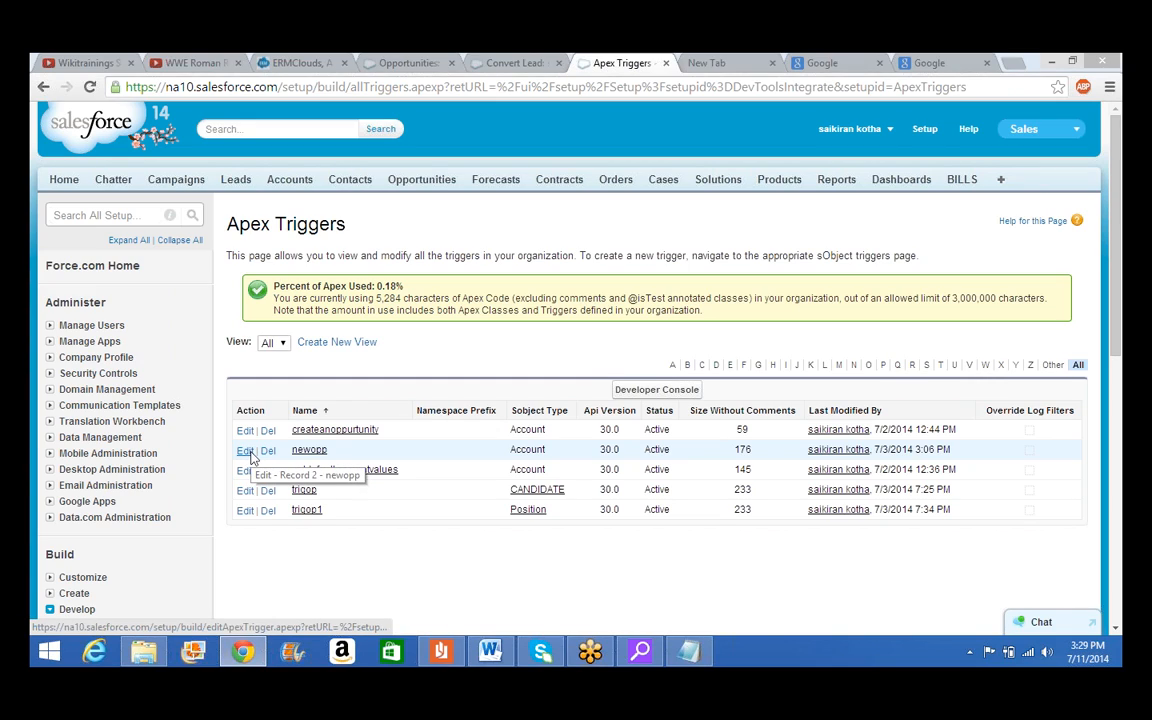
pyautogui.click(249, 451)
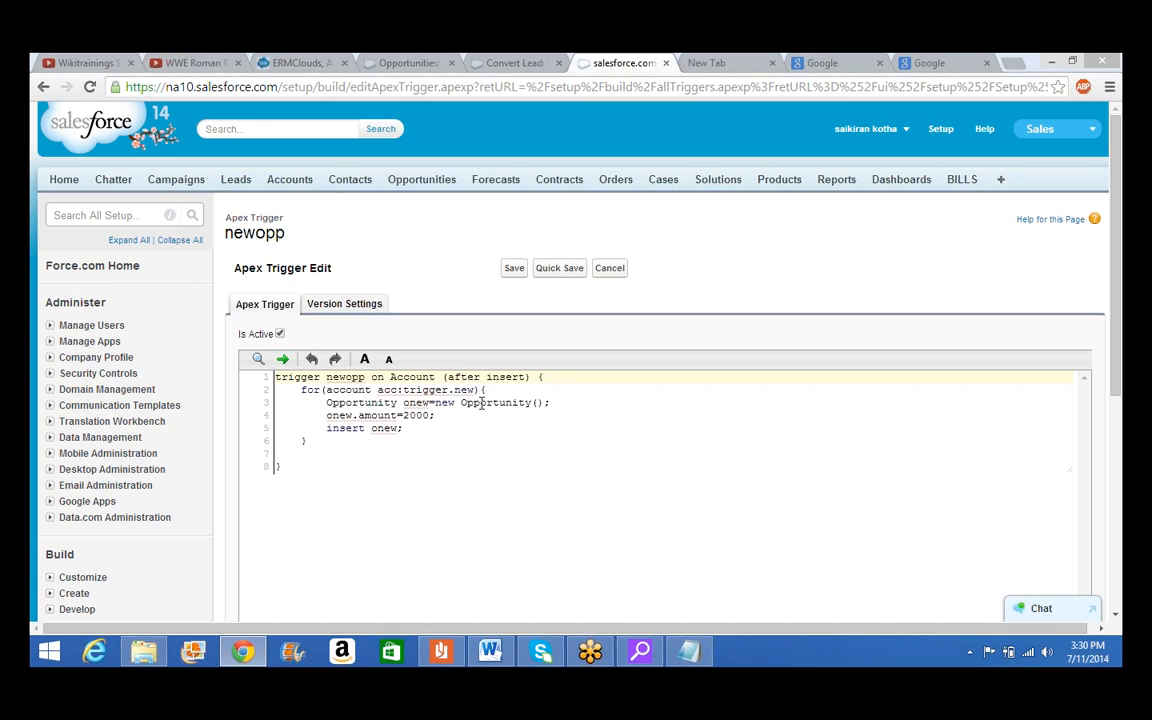
# Deactivate the newopp trigger, save it, and go back to the Convert Lead tab
pyautogui.doubleClick(480, 403)
pyautogui.click(403, 429)
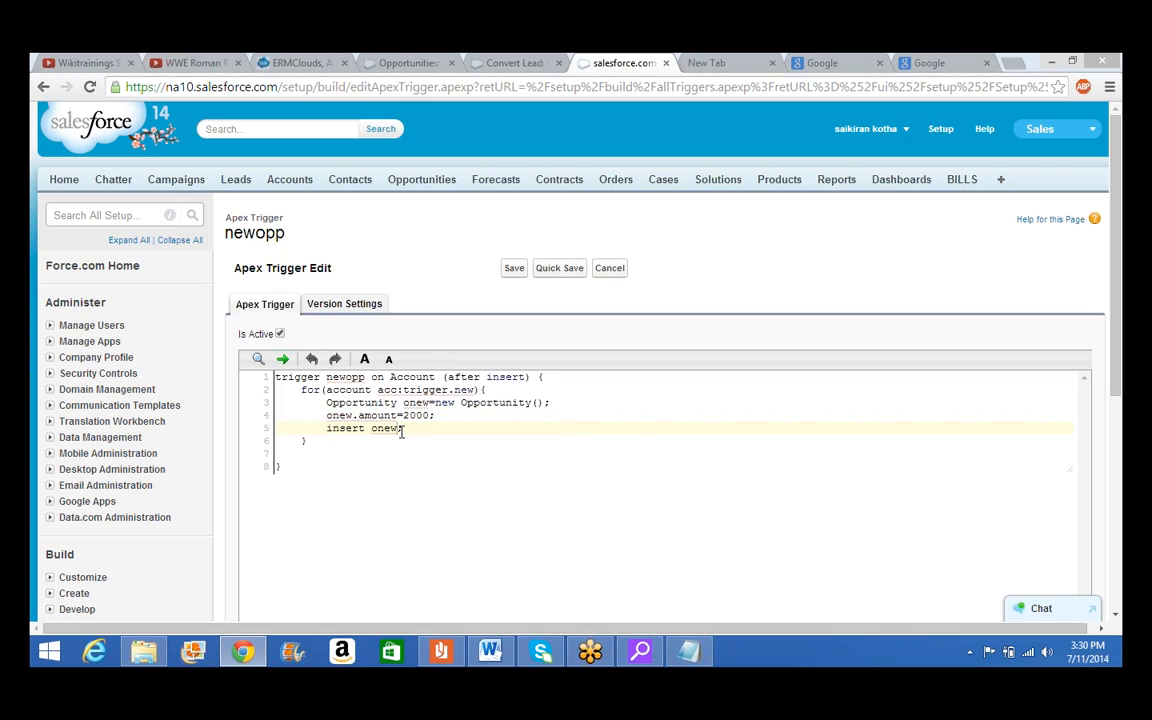
pyautogui.click(280, 334)
pyautogui.click(556, 268)
pyautogui.click(515, 62)
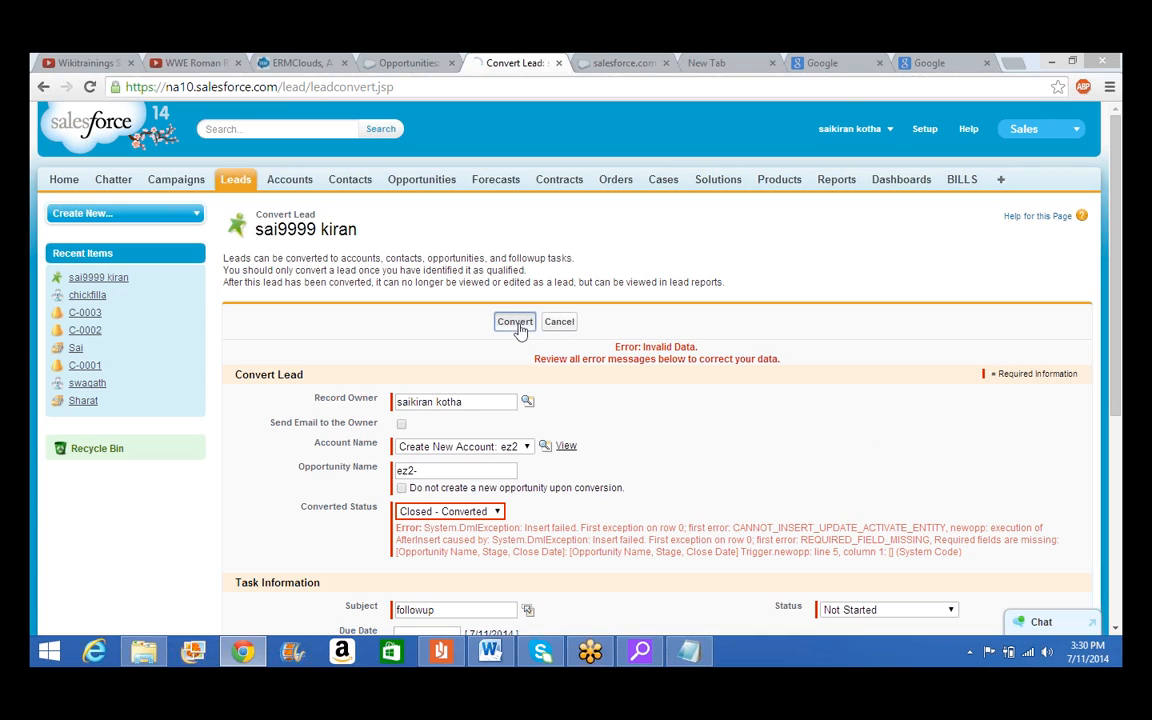
# Convert the lead and review the ez2 account's contact, ez2- opportunity and followup task
pyautogui.click(518, 328)
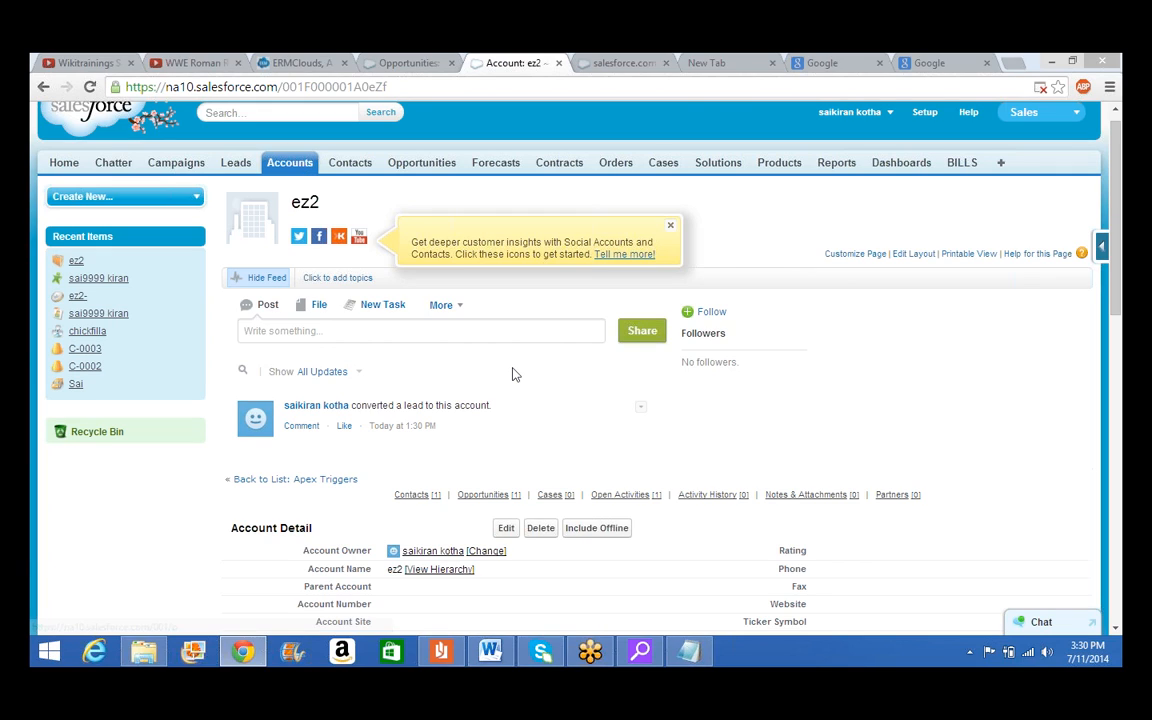
pyautogui.scroll(-1, 512, 374)
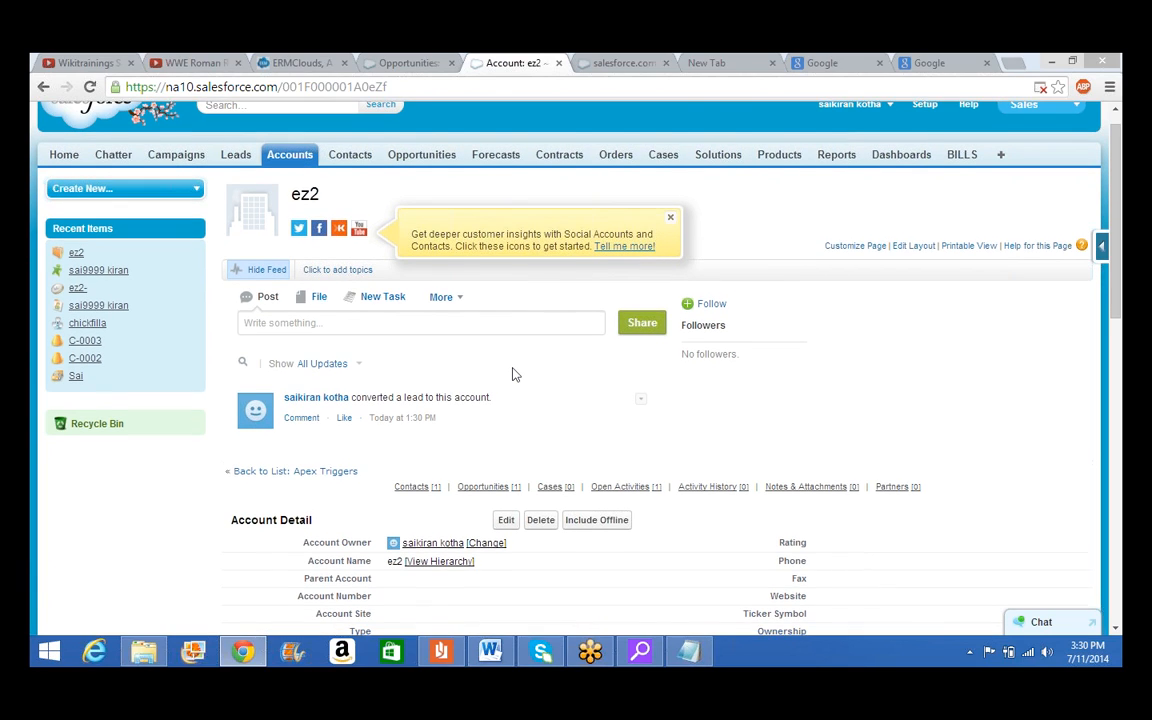
pyautogui.scroll(-10, 512, 374)
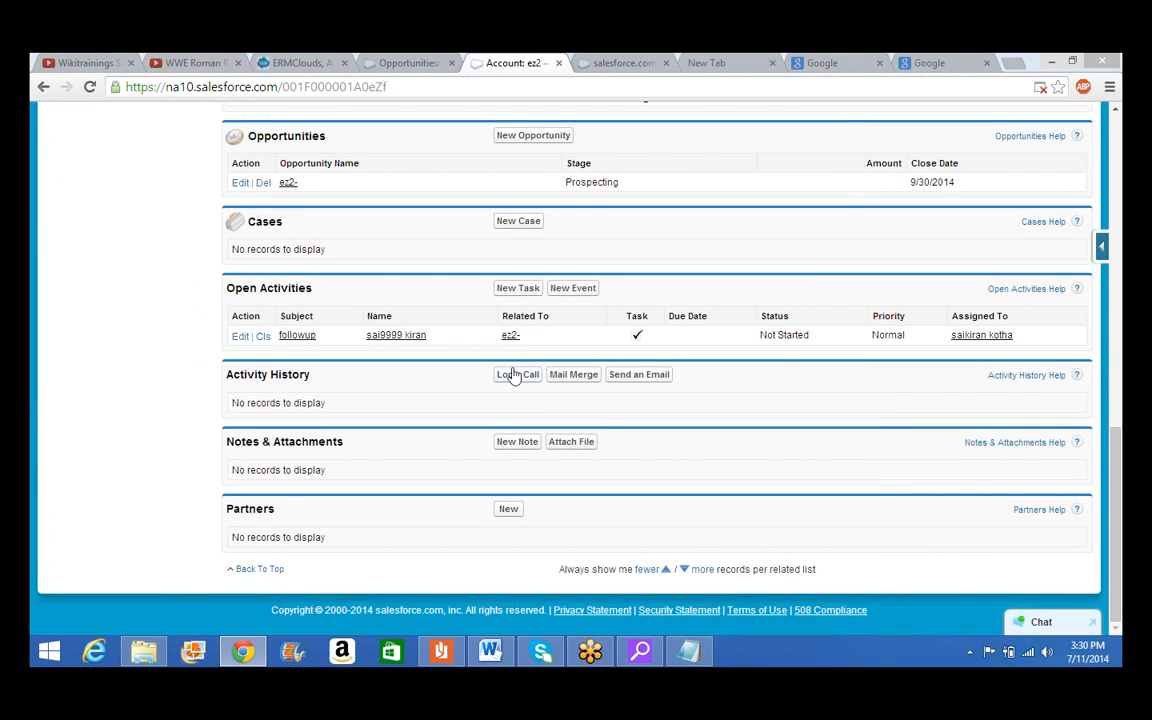
pyautogui.scroll(1, 505, 360)
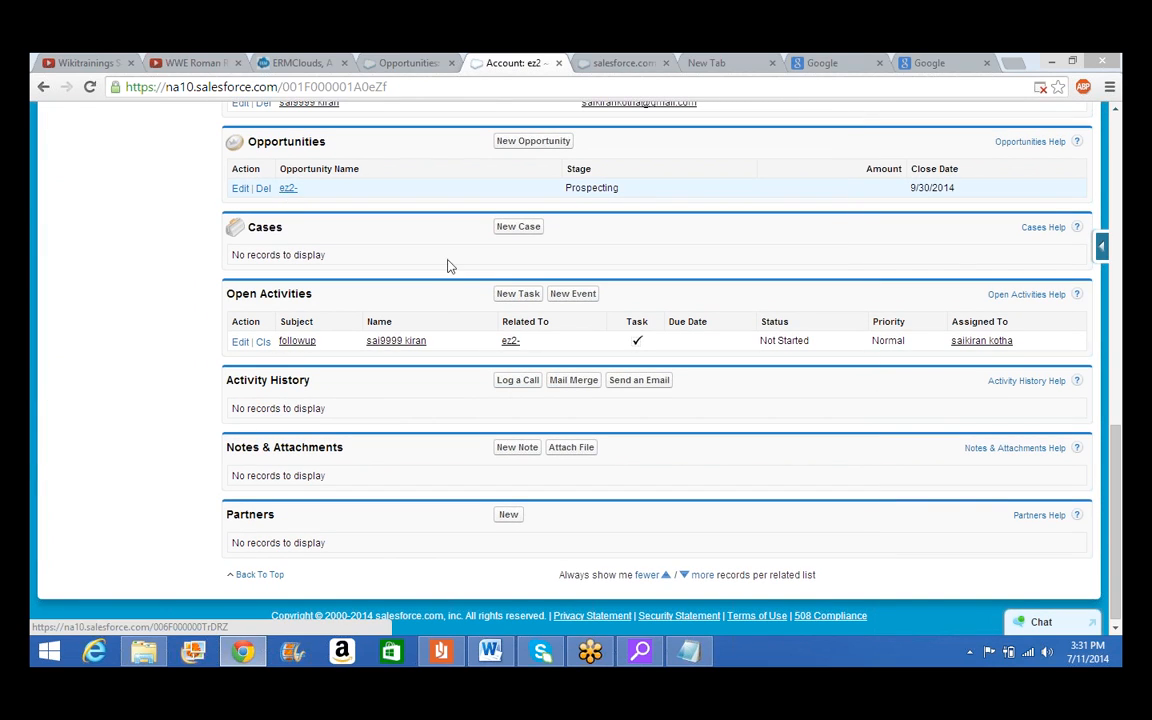
pyautogui.scroll(5, 518, 321)
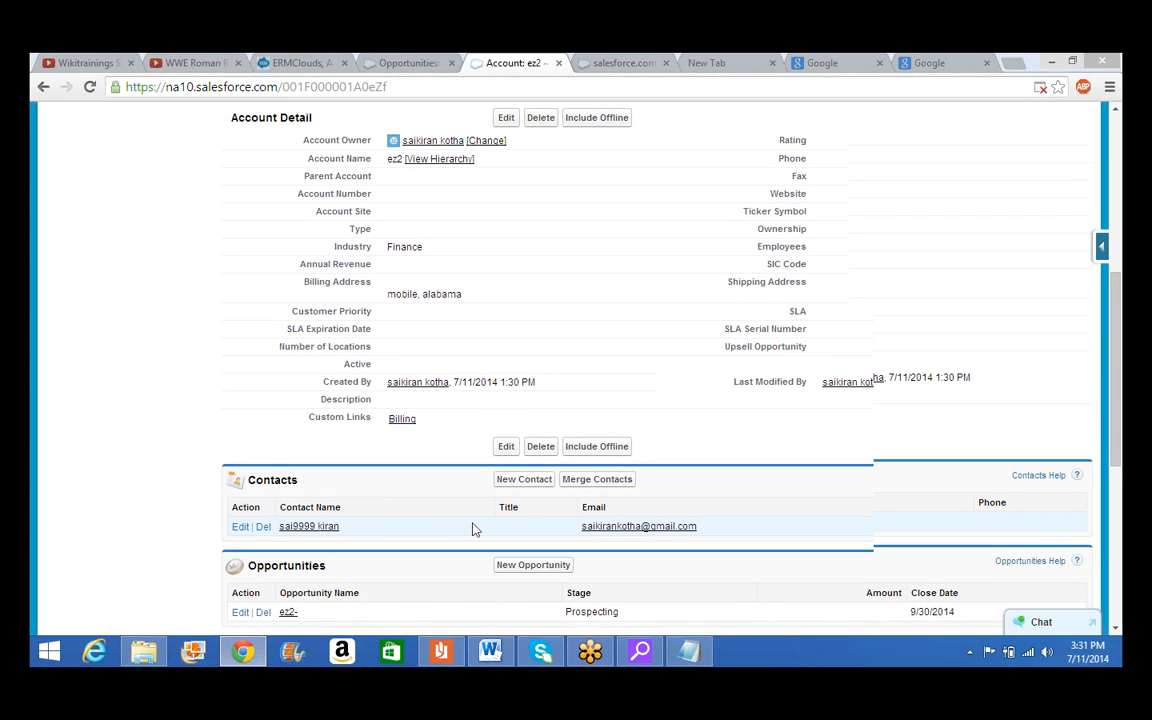
pyautogui.scroll(-1, 474, 529)
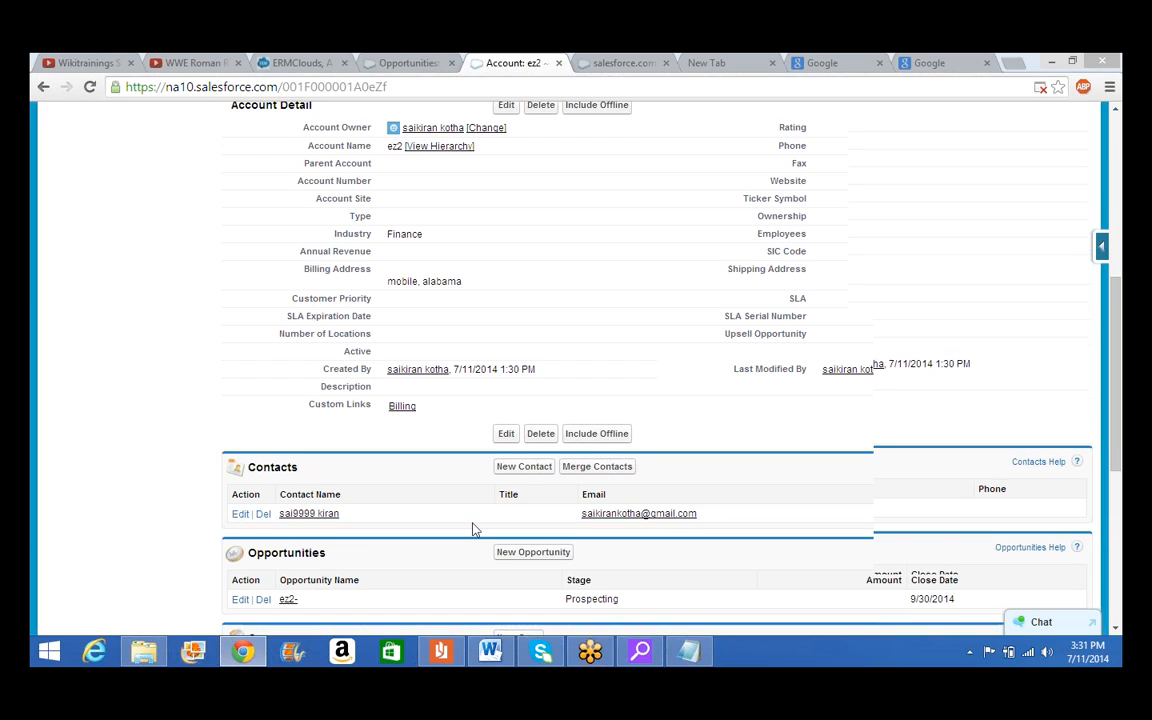
pyautogui.scroll(-3, 474, 529)
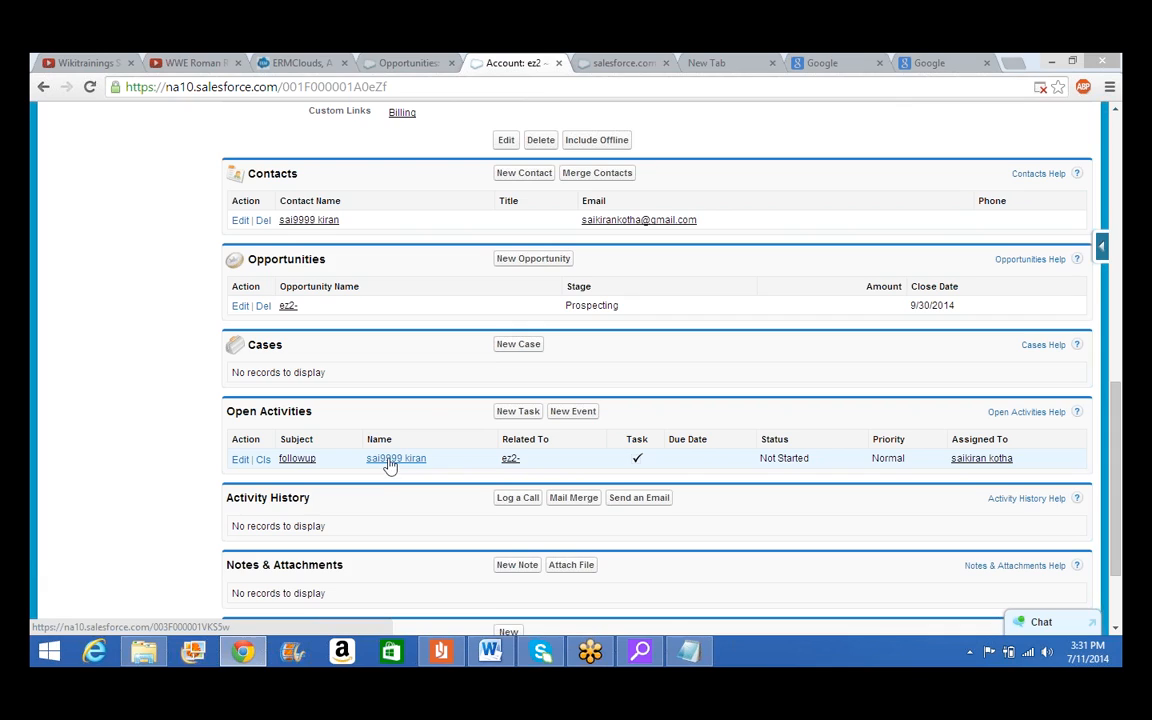
# Open the ez2- opportunity and edit its Stage, showing the stage values beside Prospecting at 10%
pyautogui.click(288, 309)
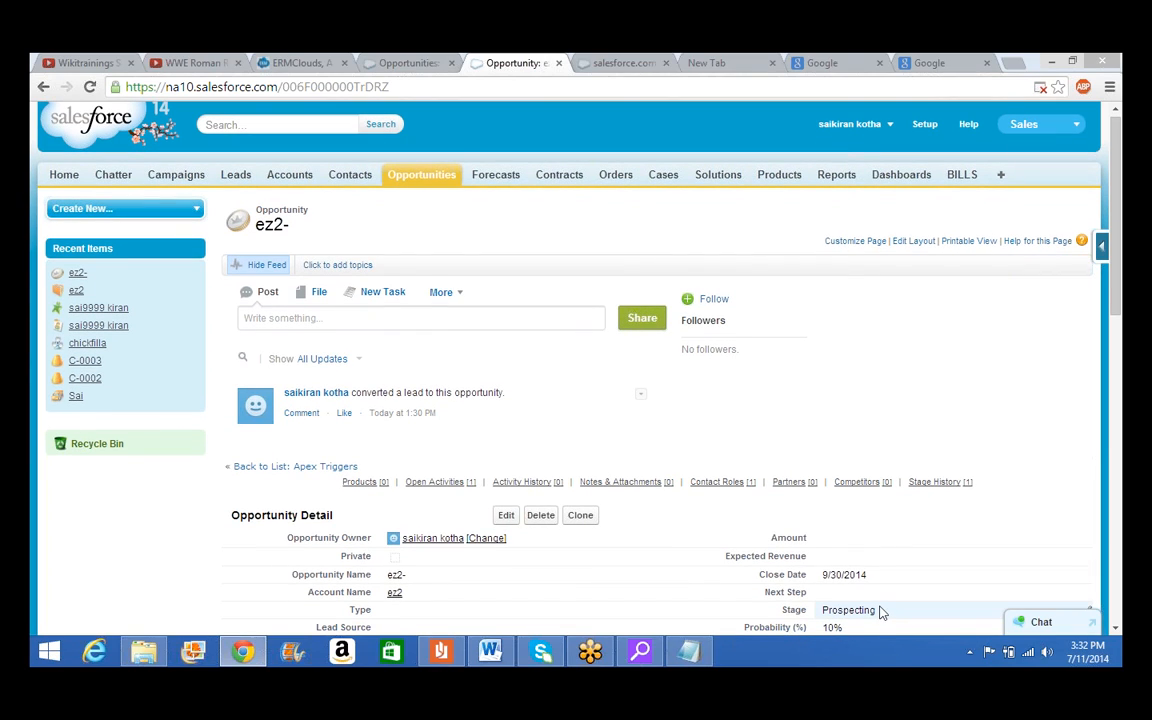
pyautogui.doubleClick(879, 610)
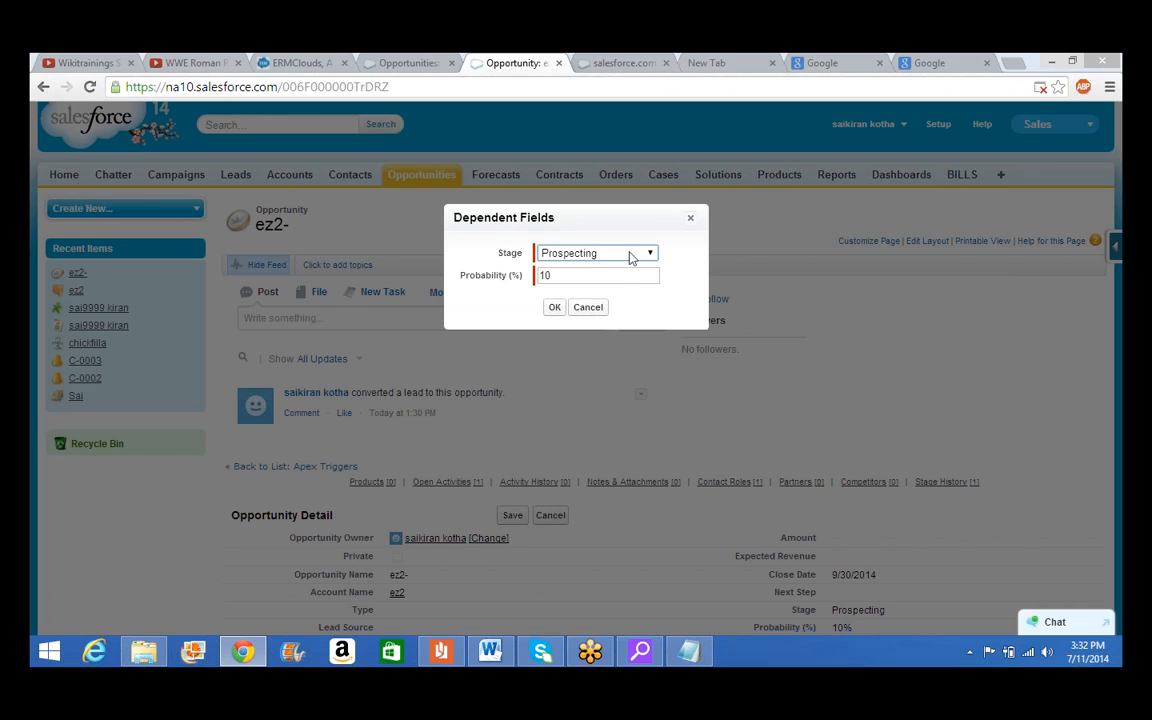
pyautogui.click(631, 256)
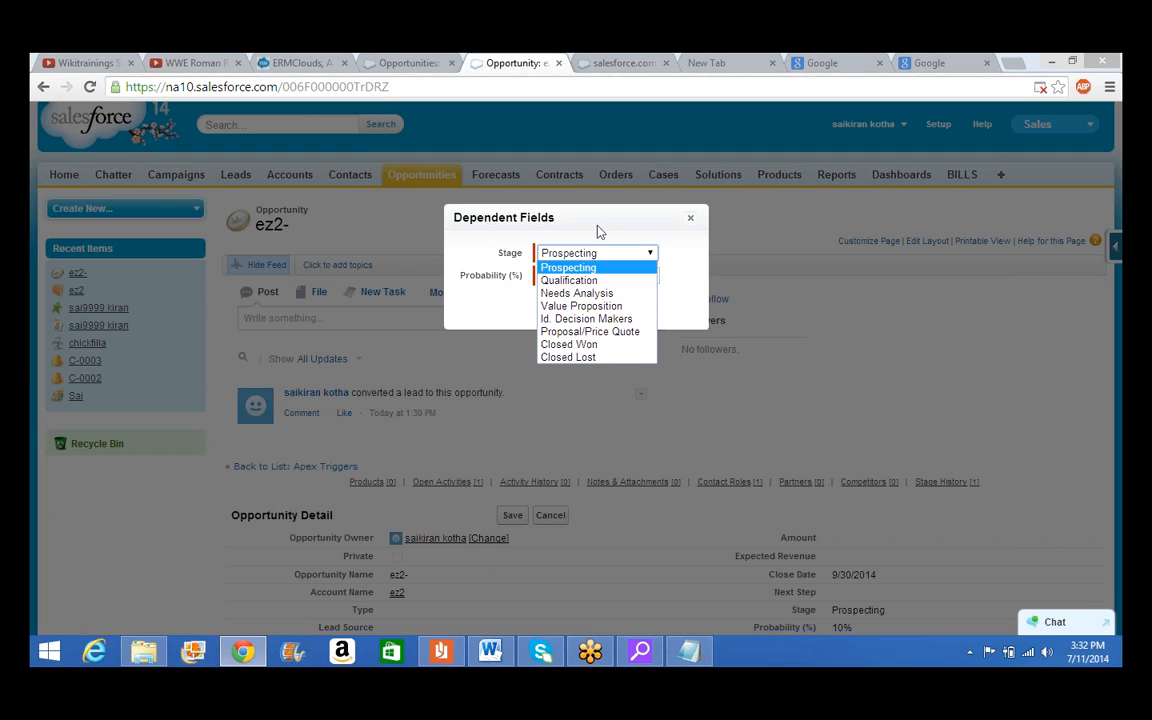
# Close the Dependent Fields dialog without saving, leaving the Stage at Prospecting
pyautogui.click(690, 220)
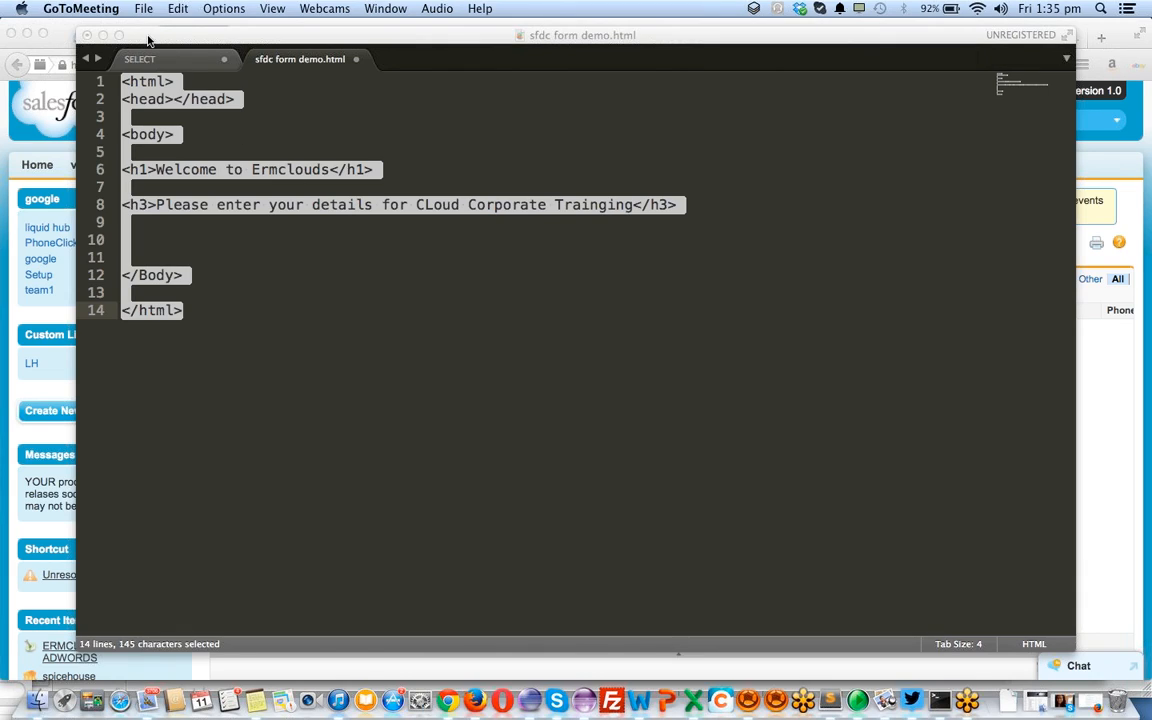
# Bring up the sfdc form demo.html page with its Welcome to Ermclouds heading in Sublime Text
pyautogui.moveTo(175, 46); pyautogui.dragTo(209, 82)
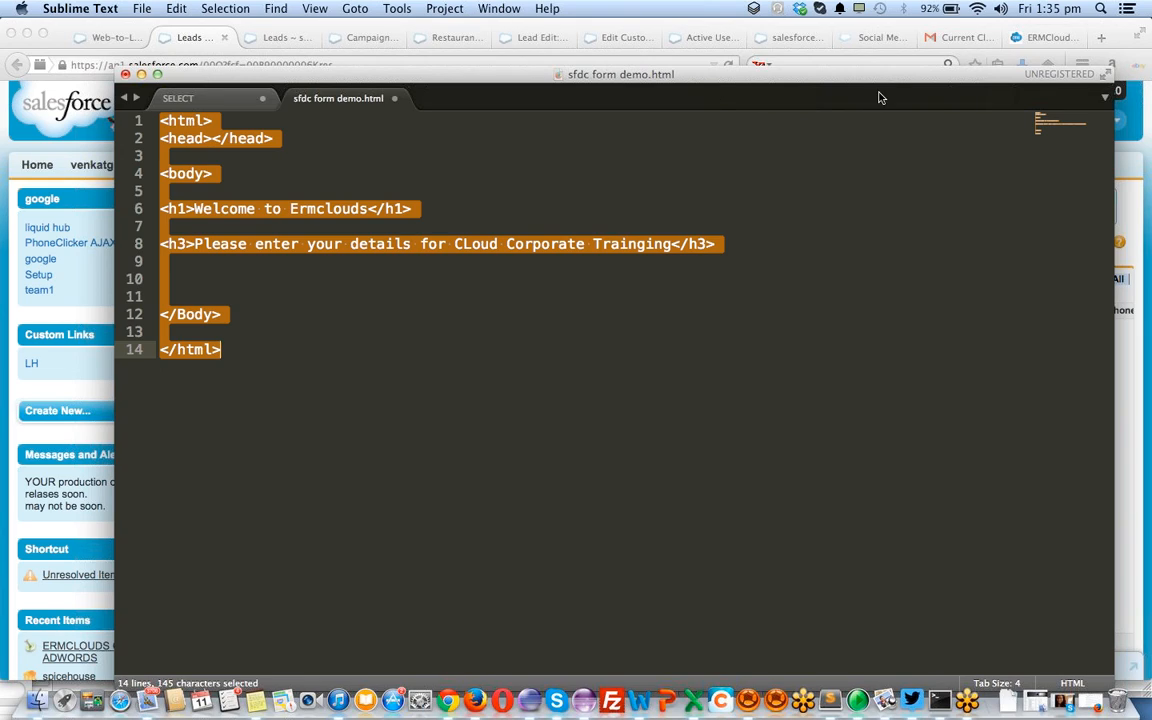
pyautogui.click(897, 43)
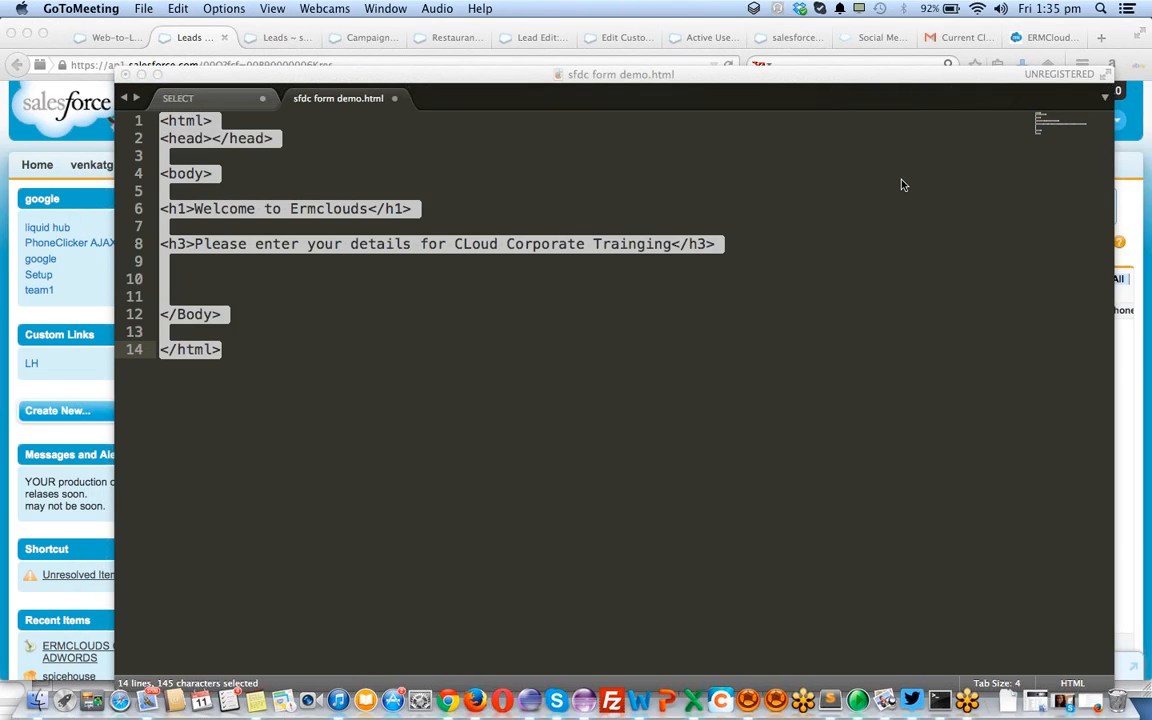